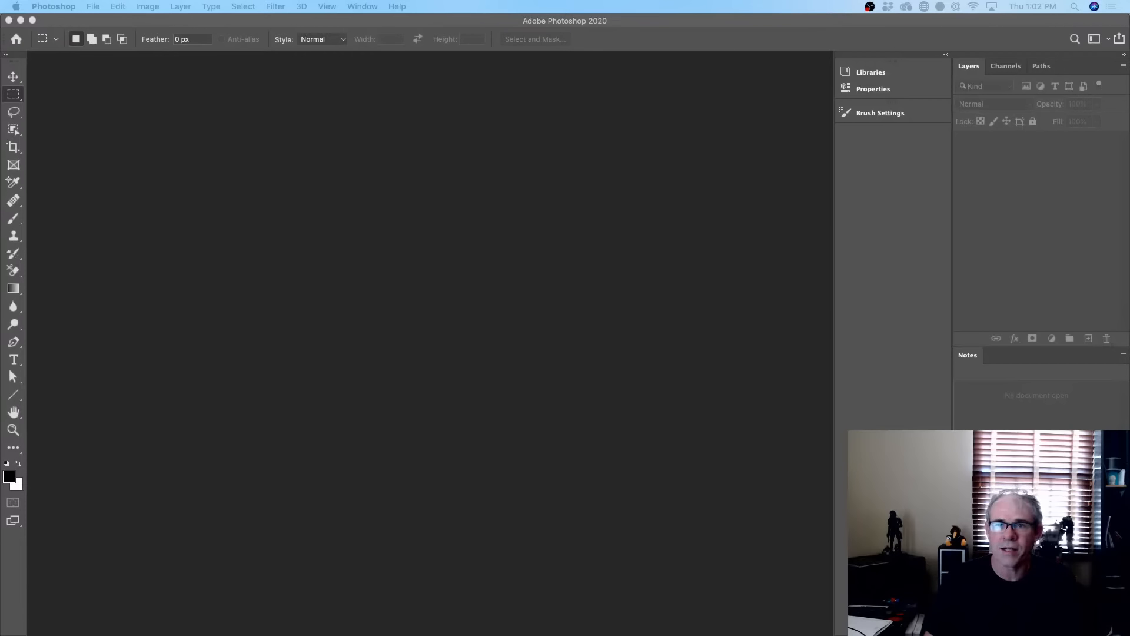
Check the list of available panels to see which preset panels are enabled
left_click(648, 26)
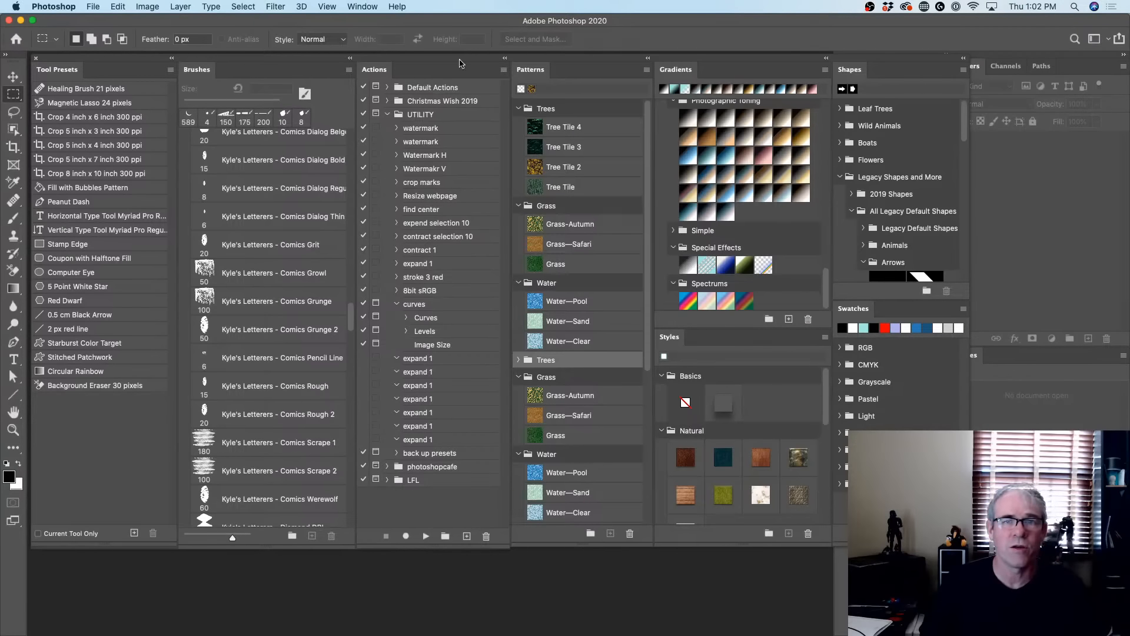
left_click(369, 5)
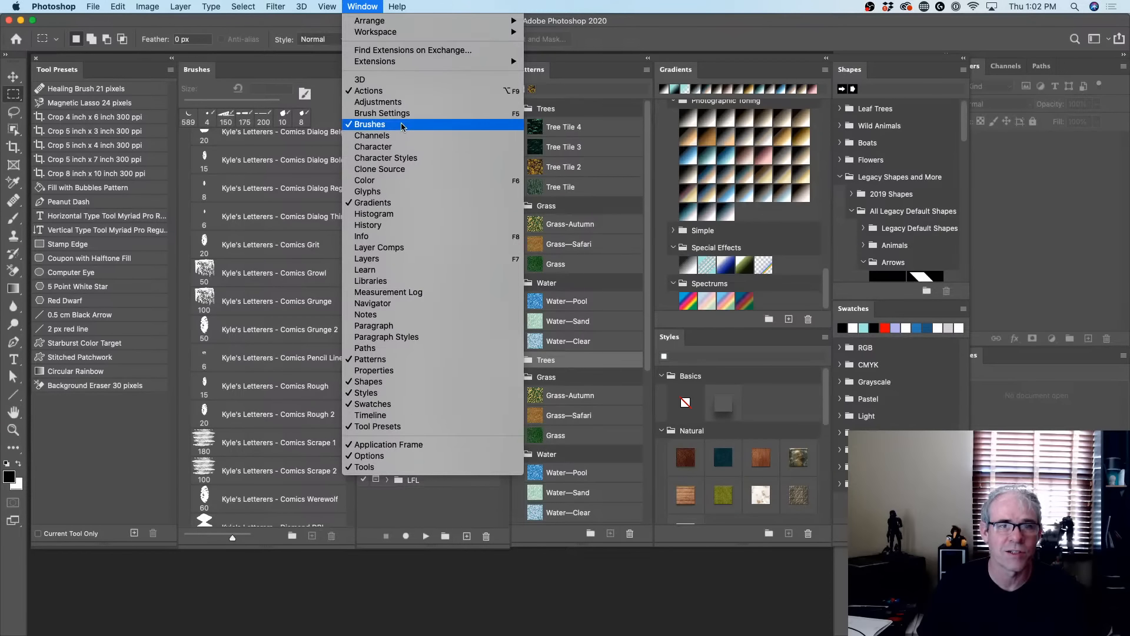
left_click(730, 19)
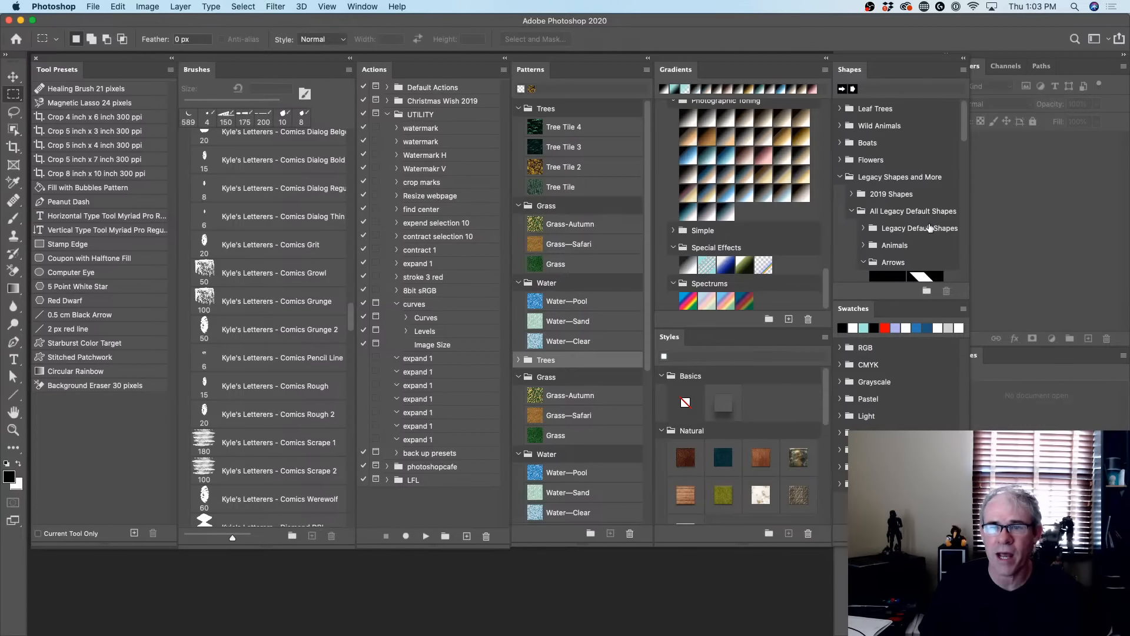
Open the Preset Manager and move its dialog up over the middle of the workspace
left_click(121, 6)
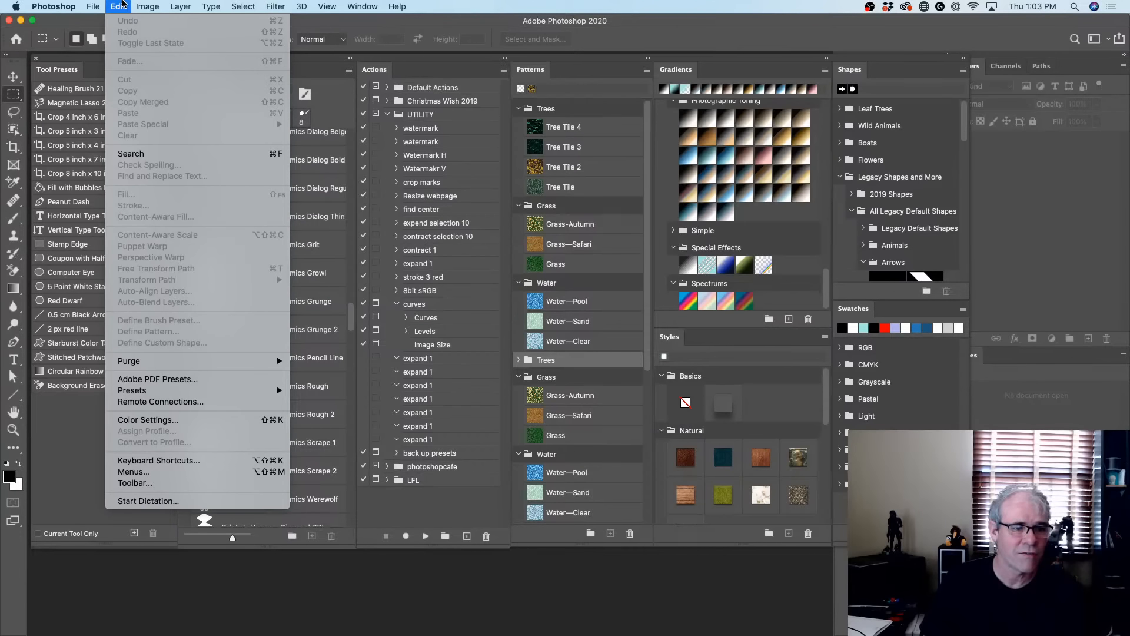
mouse_move(94, 4)
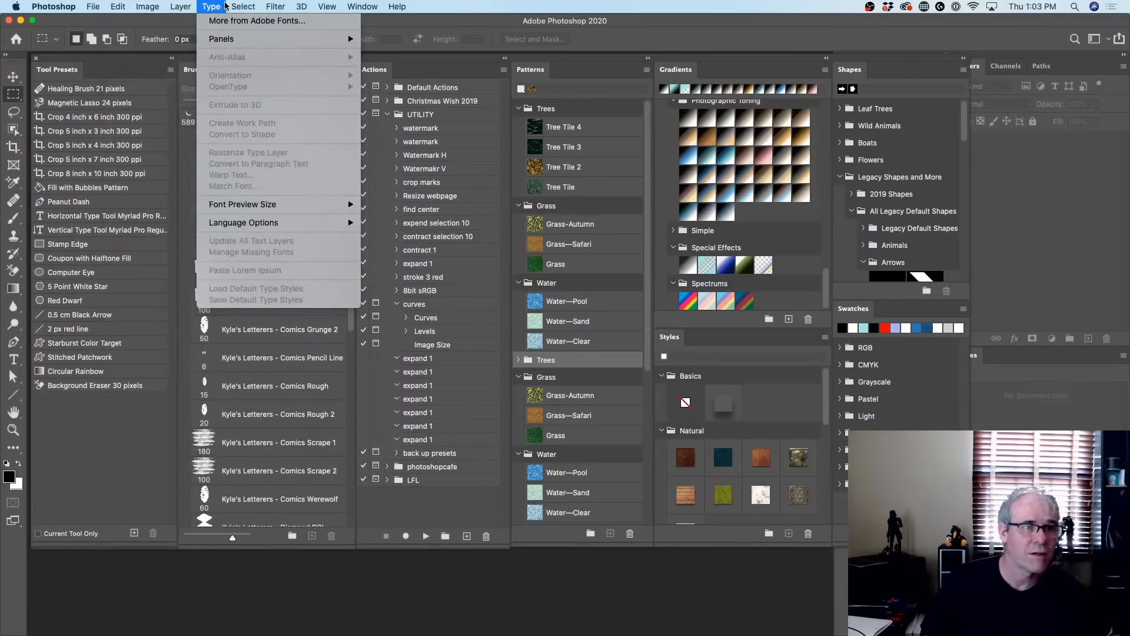
mouse_move(162, 5)
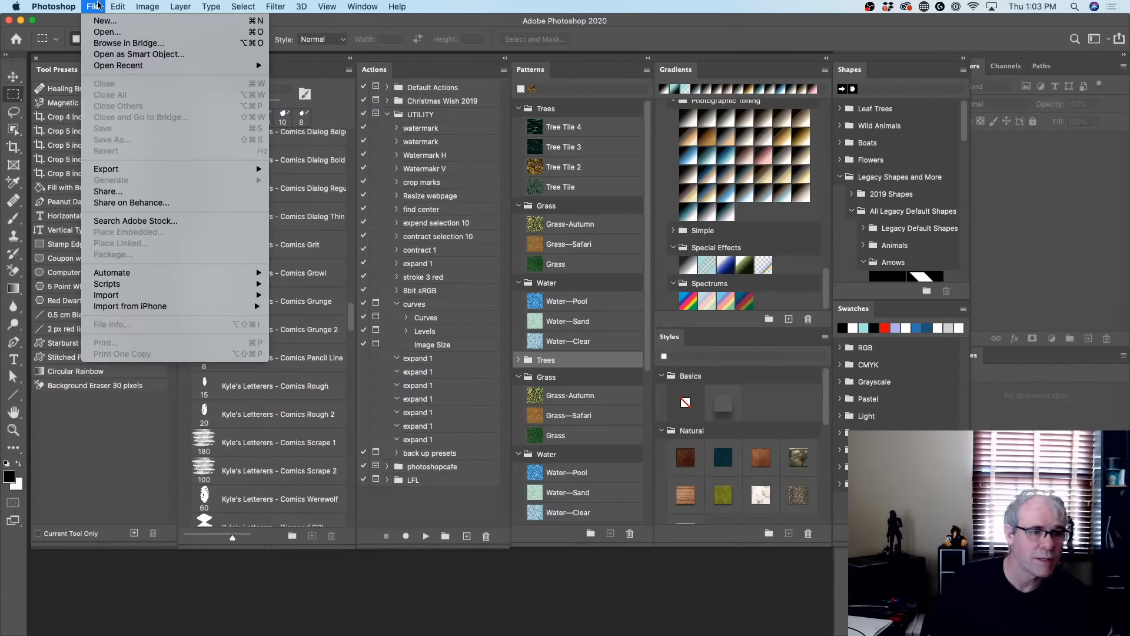
mouse_move(262, 273)
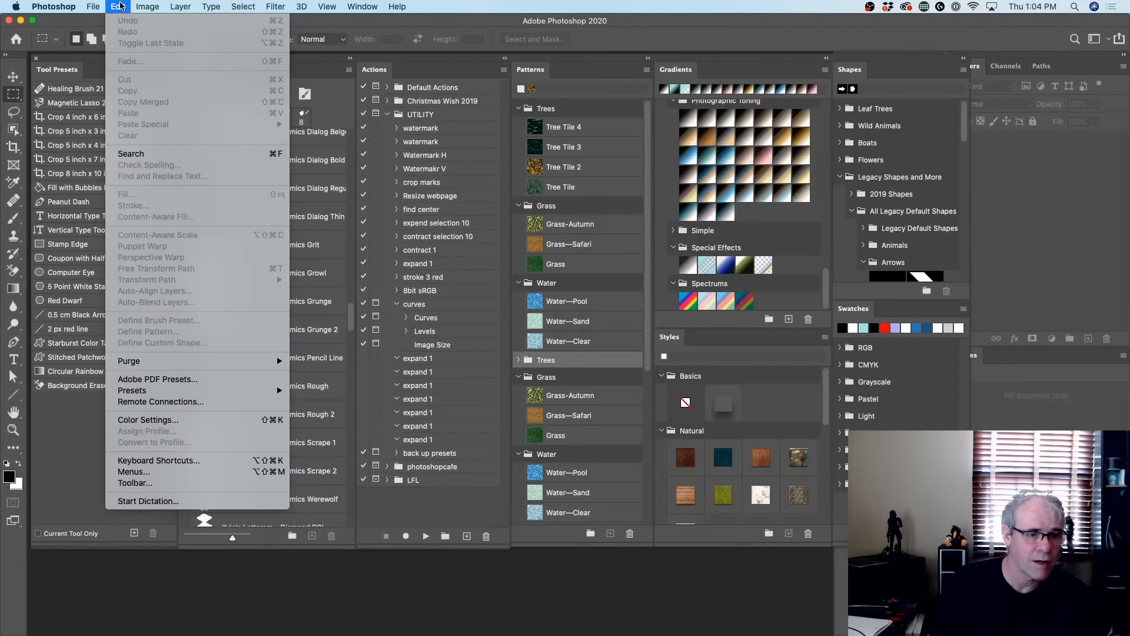
mouse_move(158, 390)
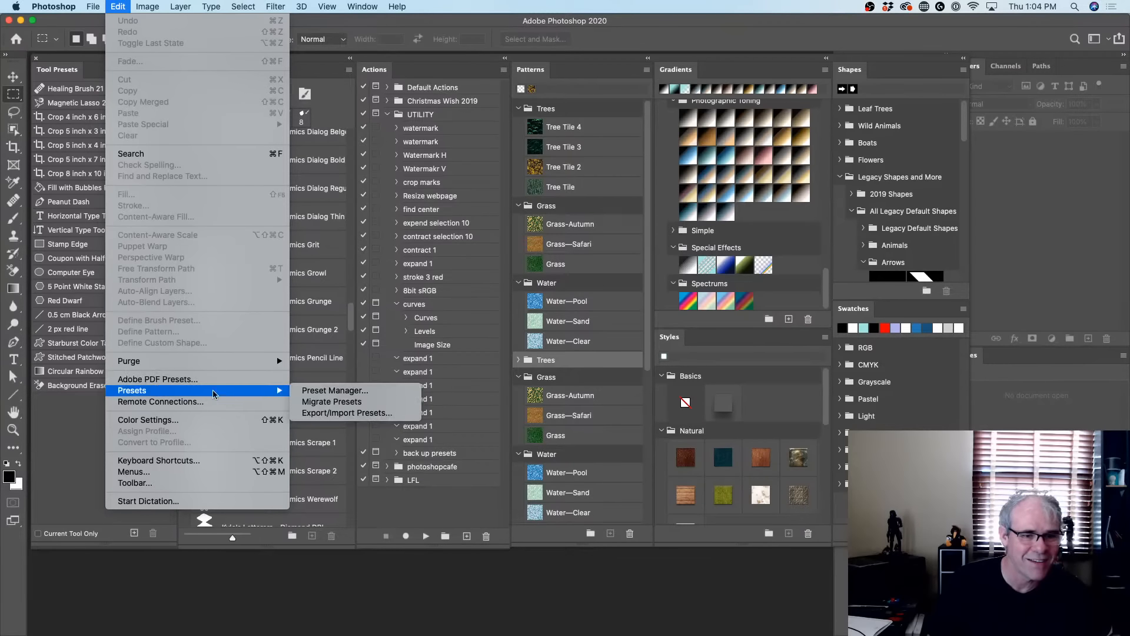
left_click(378, 393)
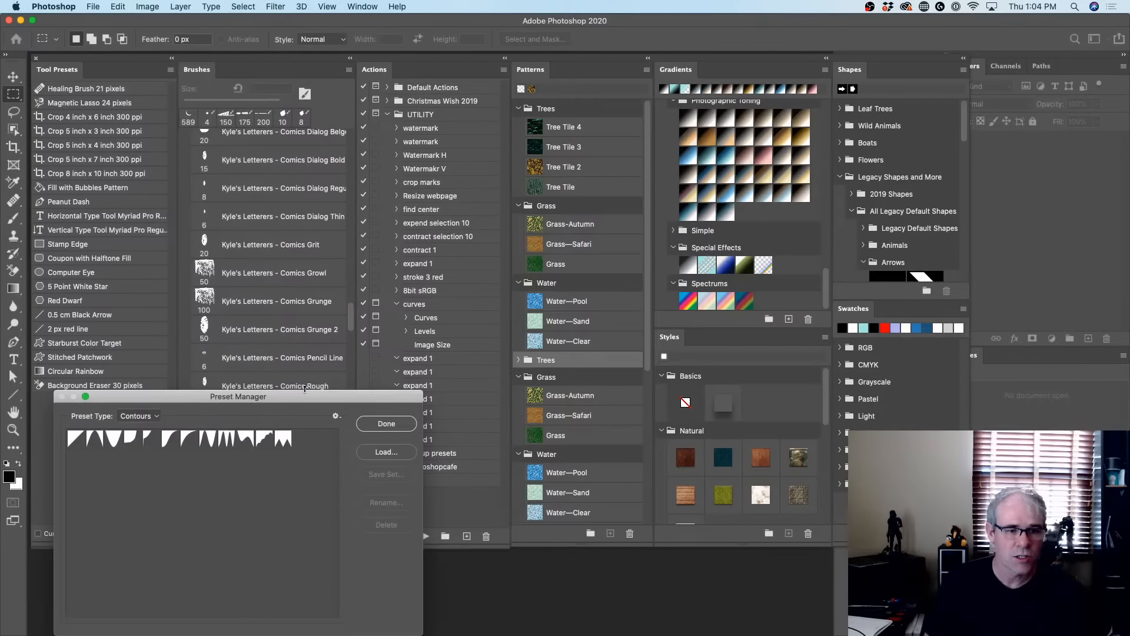
left_click_drag(306, 396, 564, 167)
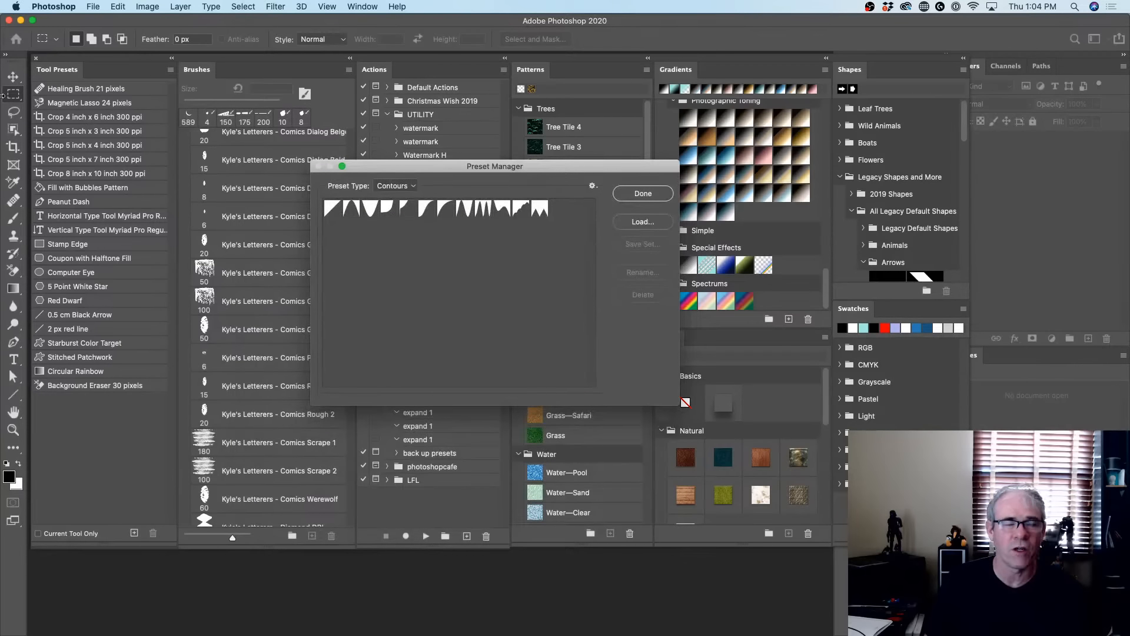
Compare the Contours and Tools preset types in the Preset Manager, and close the dialog
left_click(398, 185)
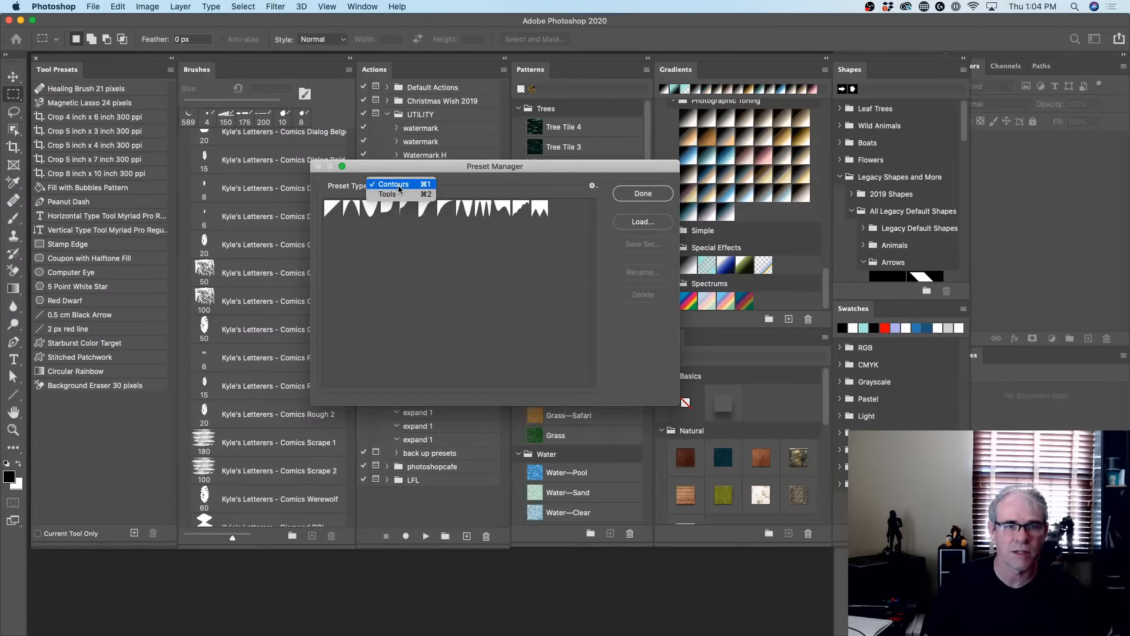
left_click(400, 187)
left_click(402, 188)
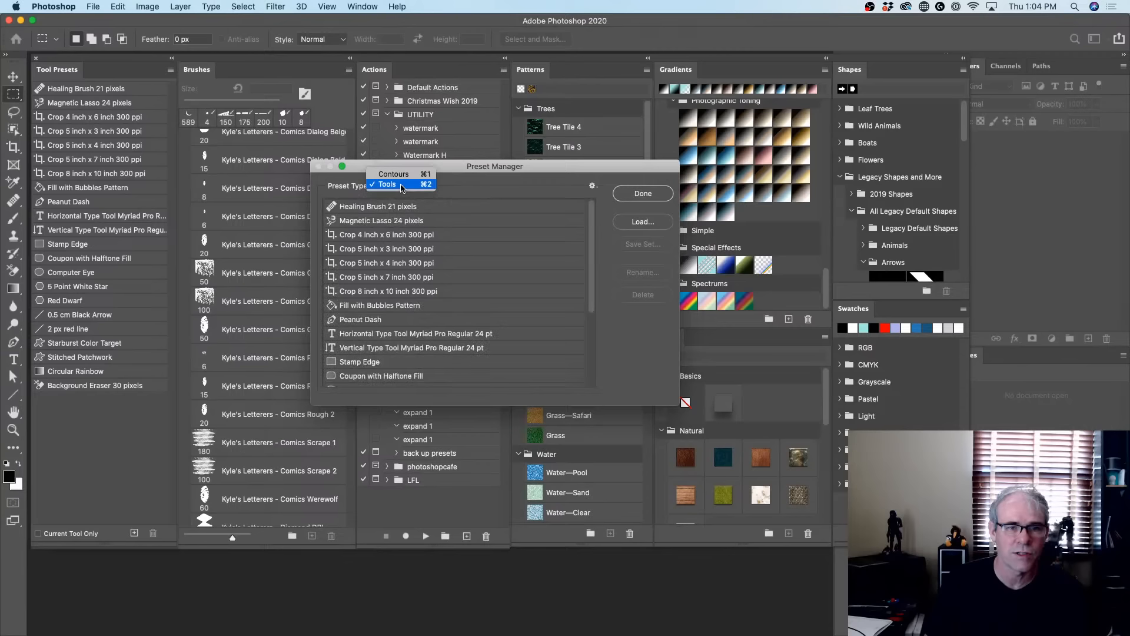
left_click(403, 173)
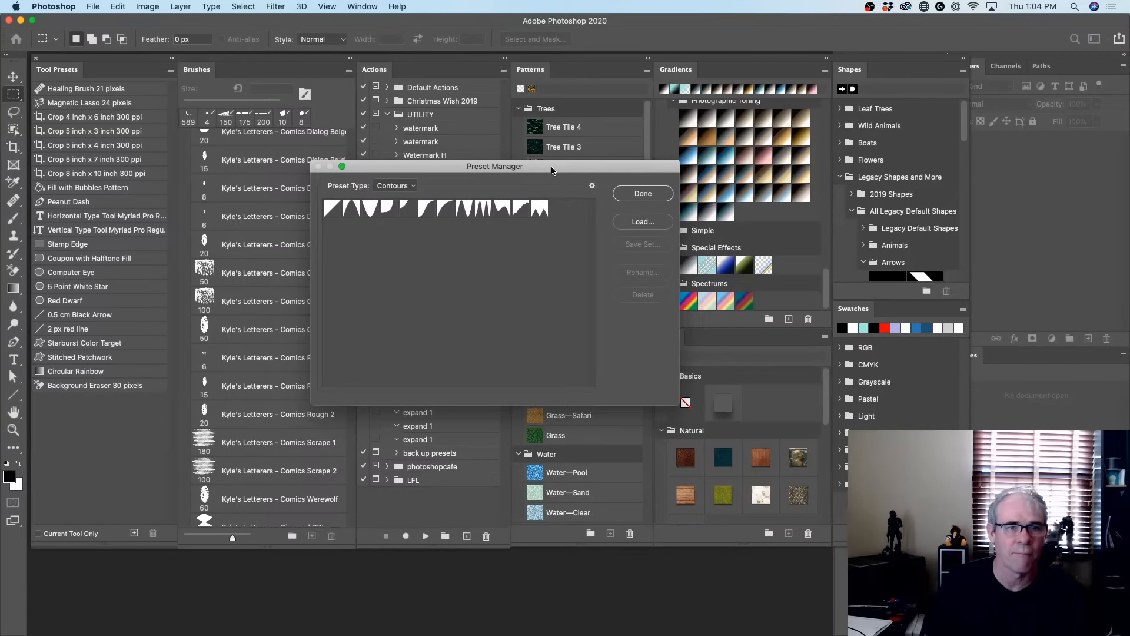
left_click_drag(552, 170, 488, 210)
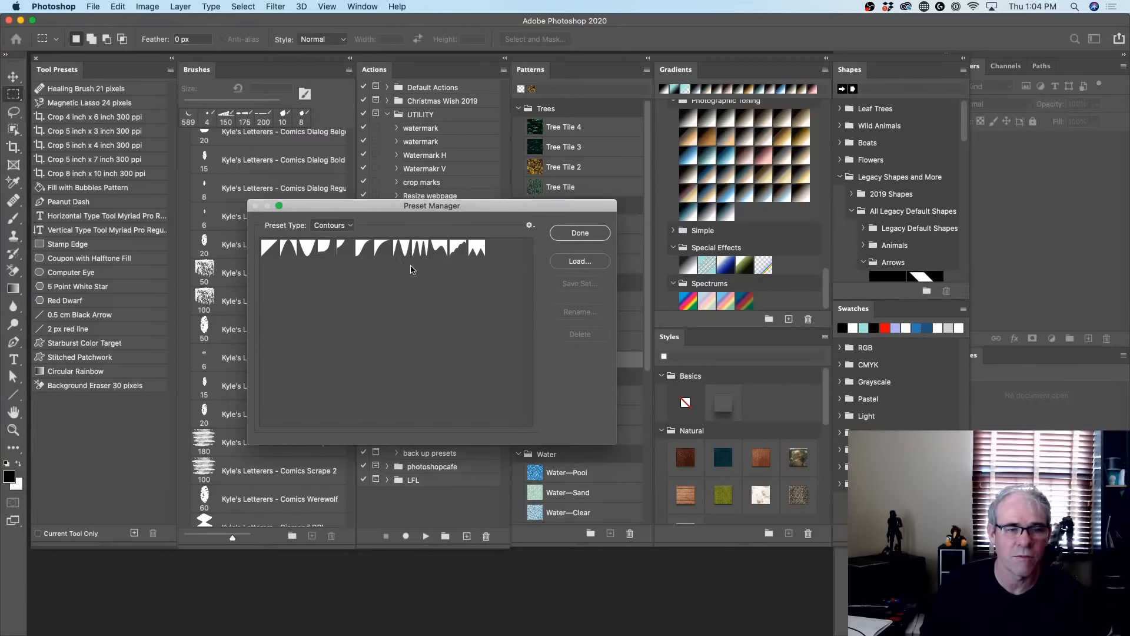
left_click(332, 226)
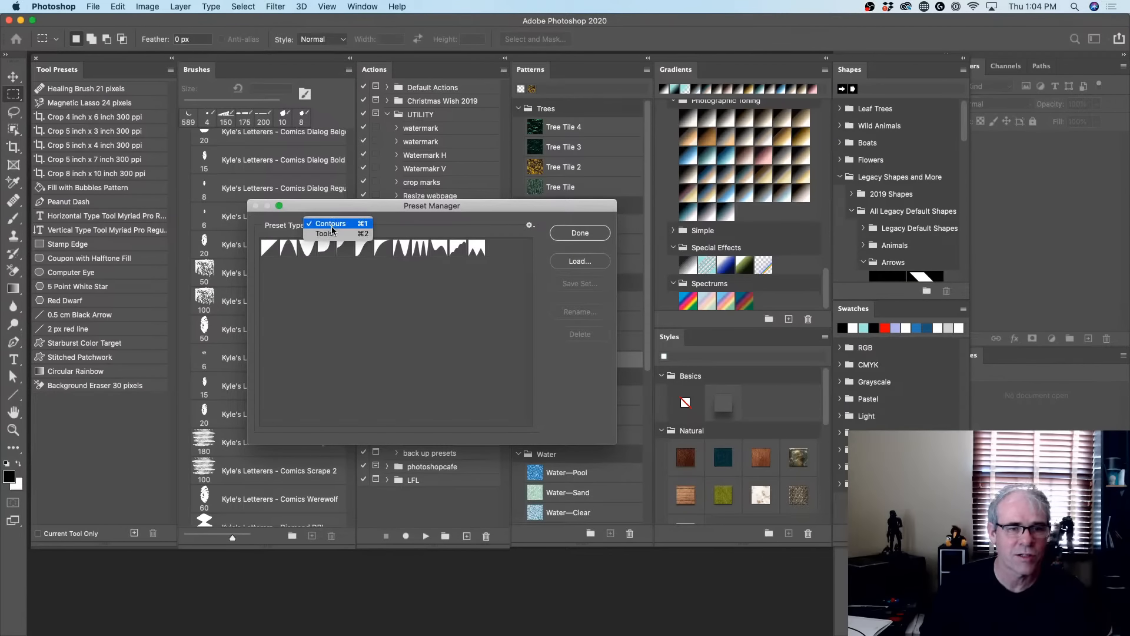
left_click(367, 394)
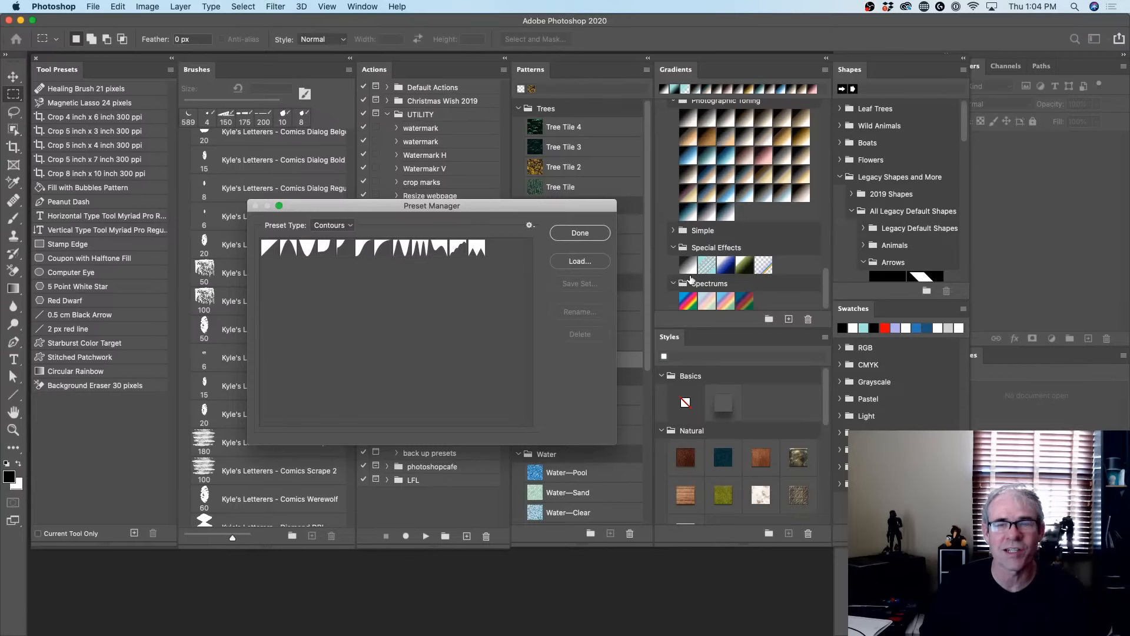
left_click(586, 236)
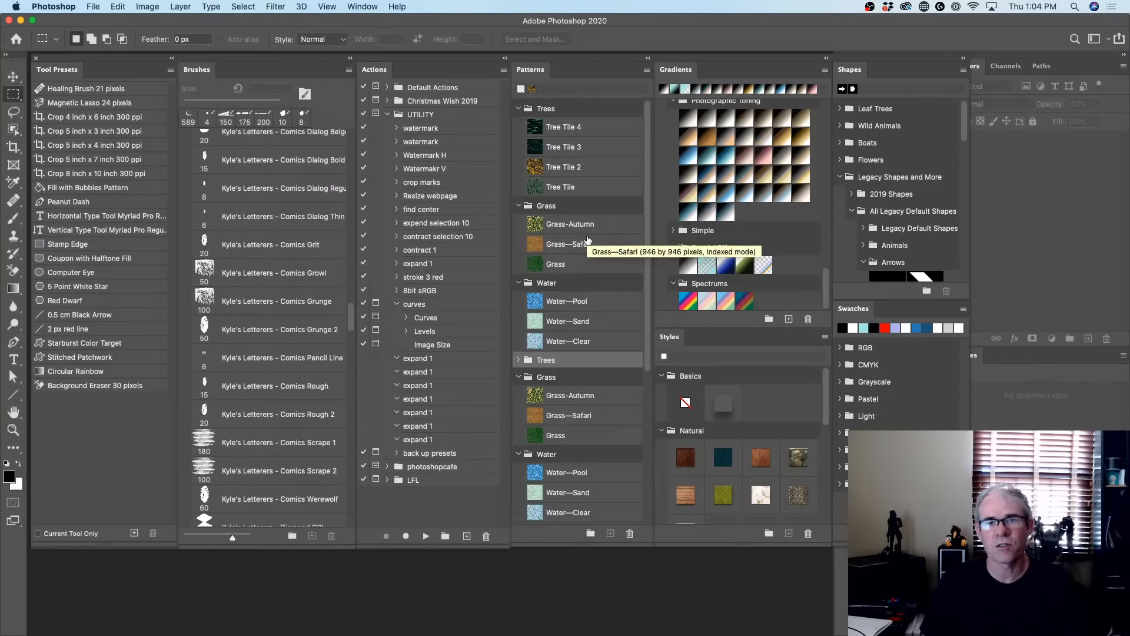
Collapse all the groups in the Patterns panel and bring the Brushes panel back to its first brushes
left_click(517, 109)
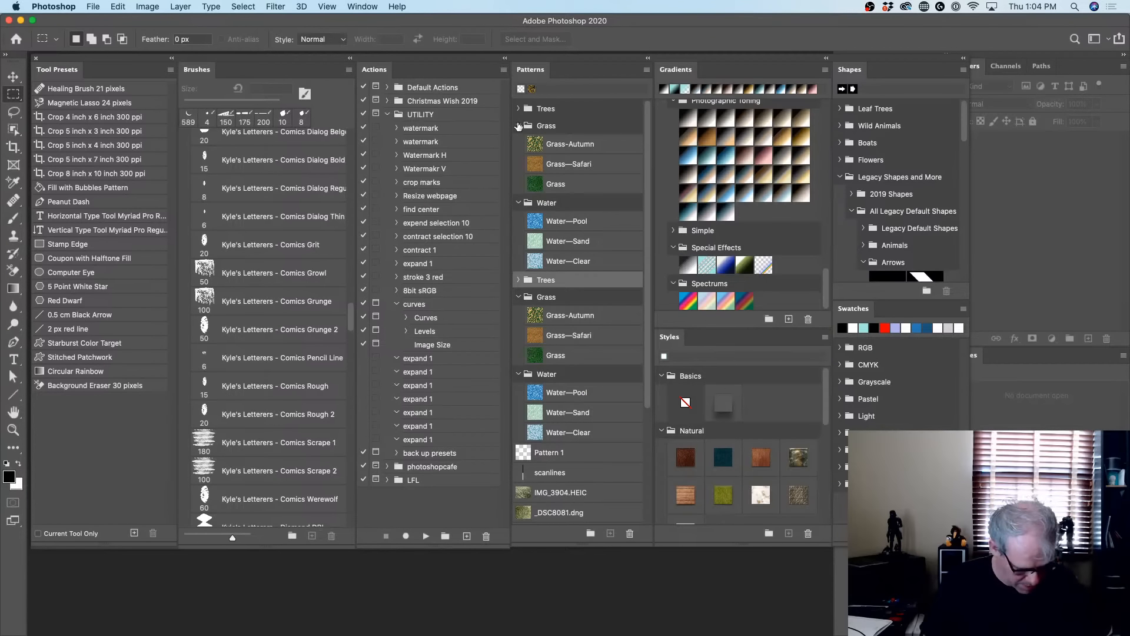
left_click(518, 125, "super")
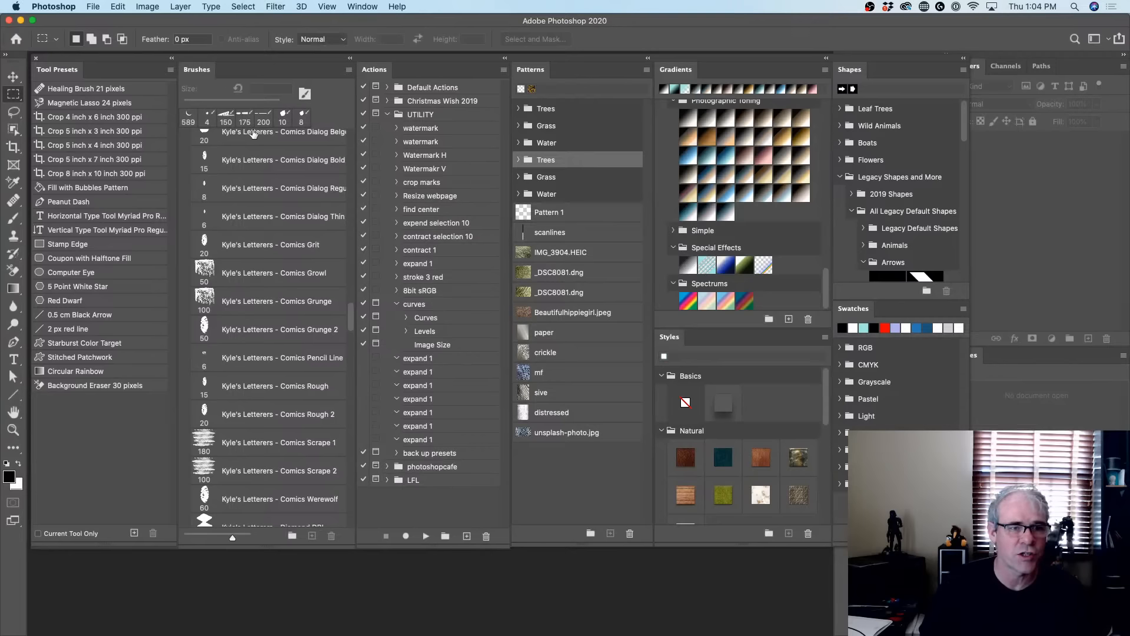
scroll(350, 303, "up", 5)
left_click_drag(350, 303, 356, 135)
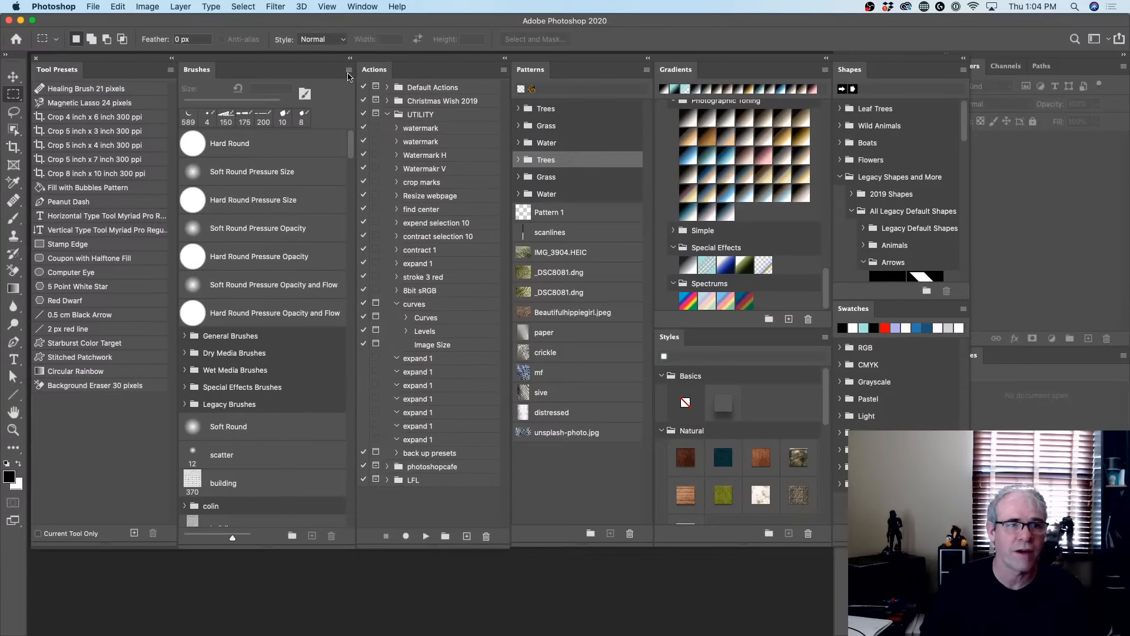
Switch to the Livestream workspace and open the Brushes panel
left_click(1108, 40)
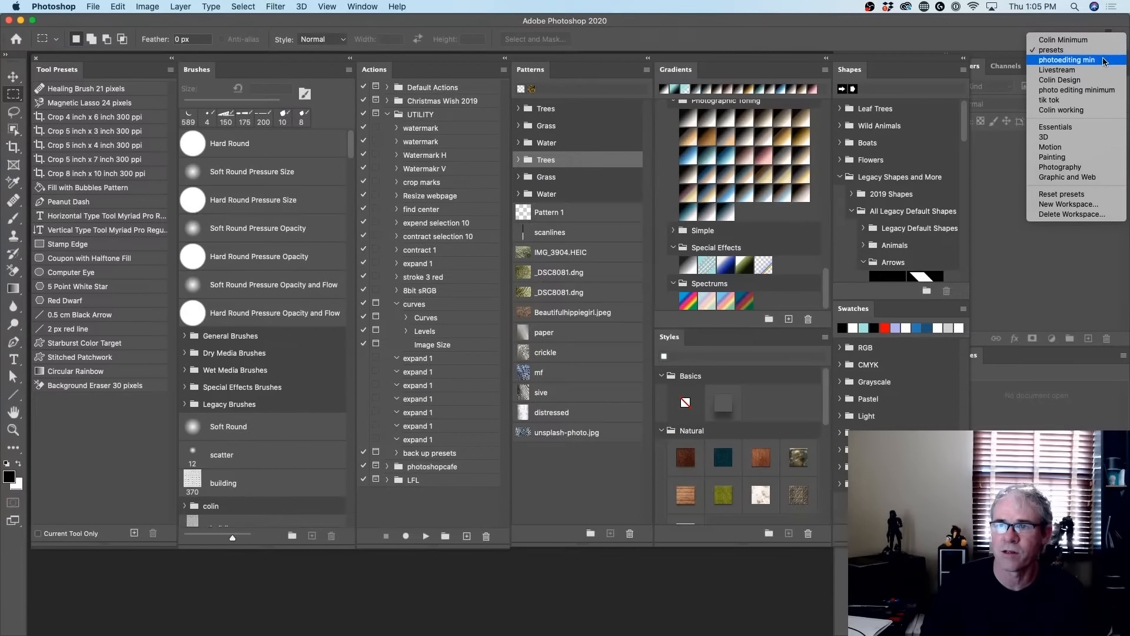
left_click(1102, 70)
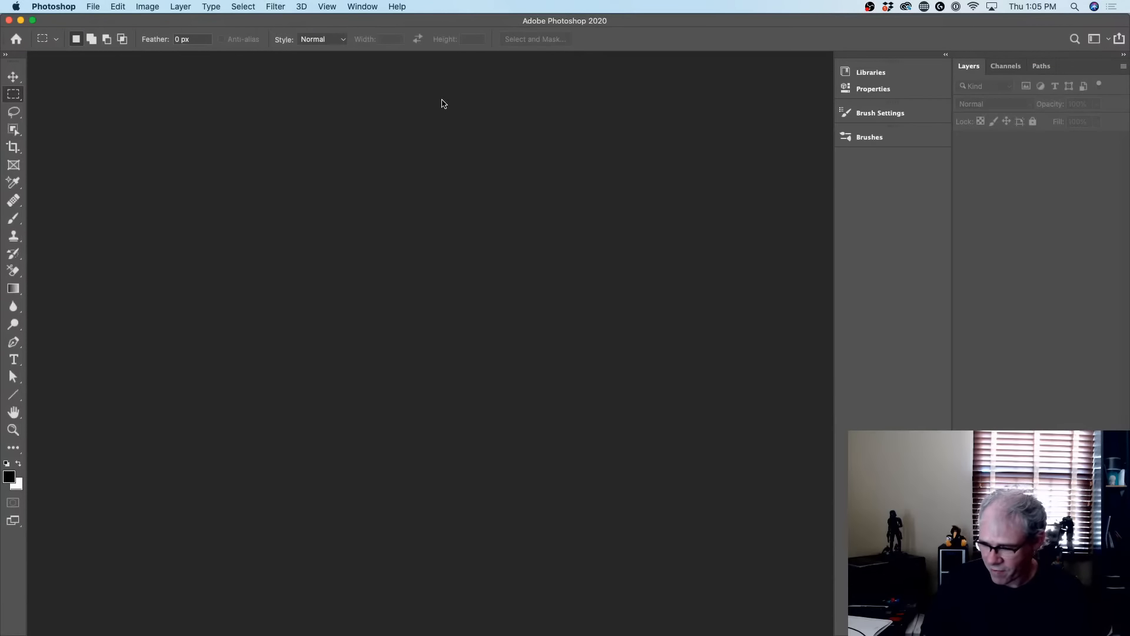
left_click(361, 7)
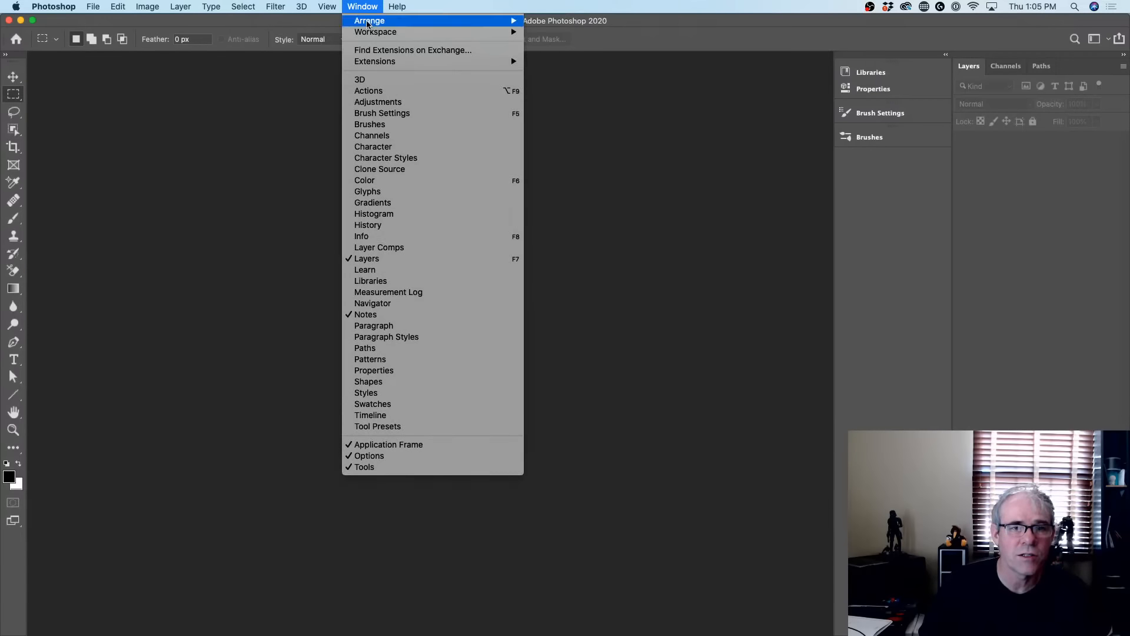
left_click(389, 124)
Float the Brushes panel over the empty canvas area and enlarge it so the brushes fill several columns
left_click_drag(713, 136, 223, 100)
mouse_move(342, 270)
left_mouse_down()
mouse_move(399, 312)
mouse_move(567, 504)
mouse_move(575, 566)
left_mouse_up()
left_click_drag(575, 566, 756, 539)
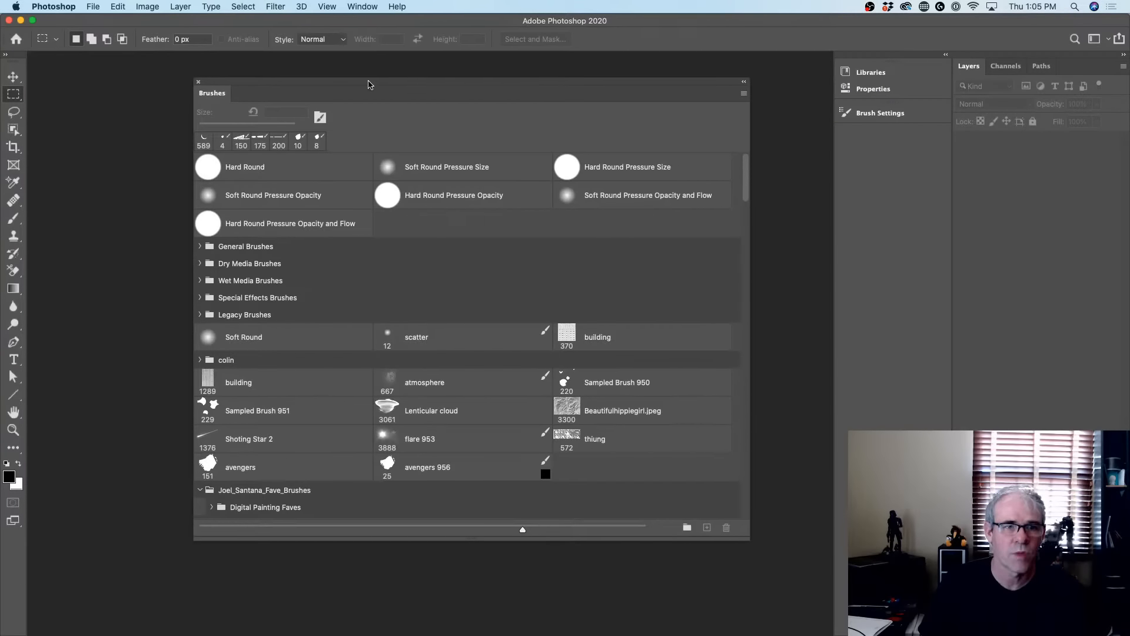
left_click_drag(386, 80, 331, 78)
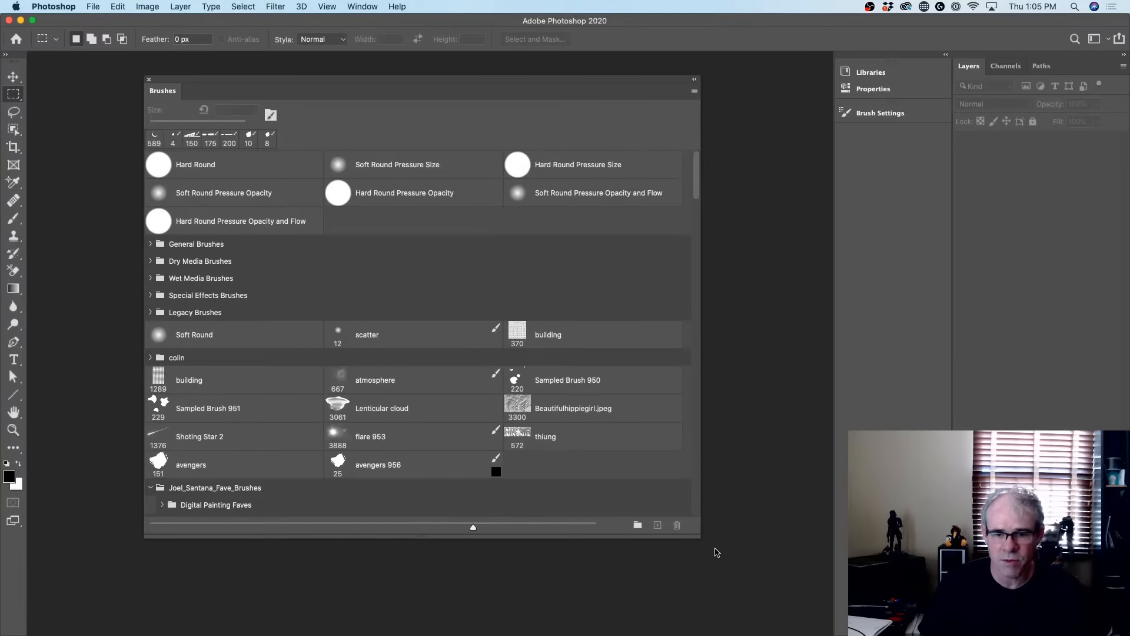
mouse_move(699, 533)
left_mouse_down()
mouse_move(1000, 533)
mouse_move(396, 533)
mouse_move(239, 471)
left_mouse_up()
mouse_move(237, 575)
left_mouse_down()
mouse_move(324, 559)
mouse_move(818, 548)
mouse_move(809, 545)
left_mouse_up()
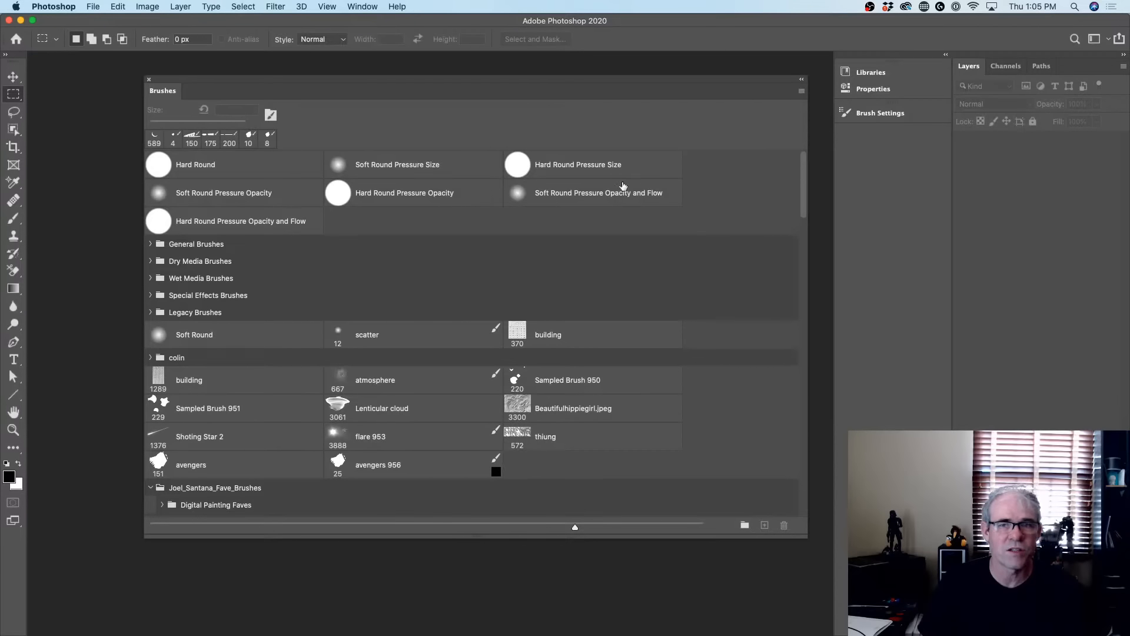
Turn off Brush Tip in the Brushes panel so the brushes are listed by name only
left_click(802, 92)
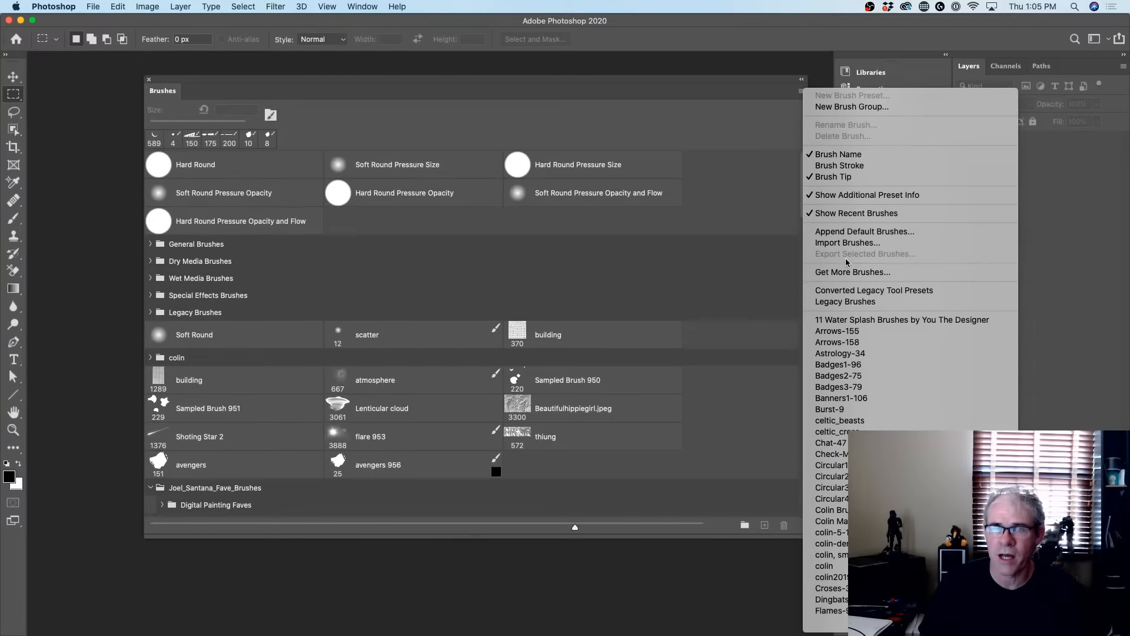
left_click(836, 176)
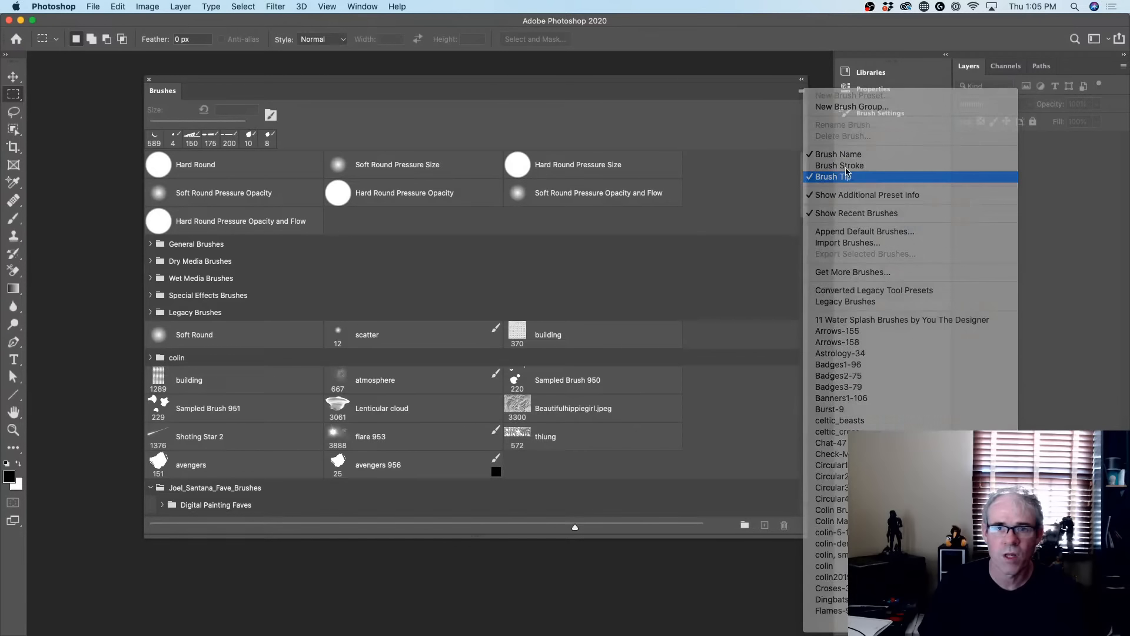
left_click(802, 92)
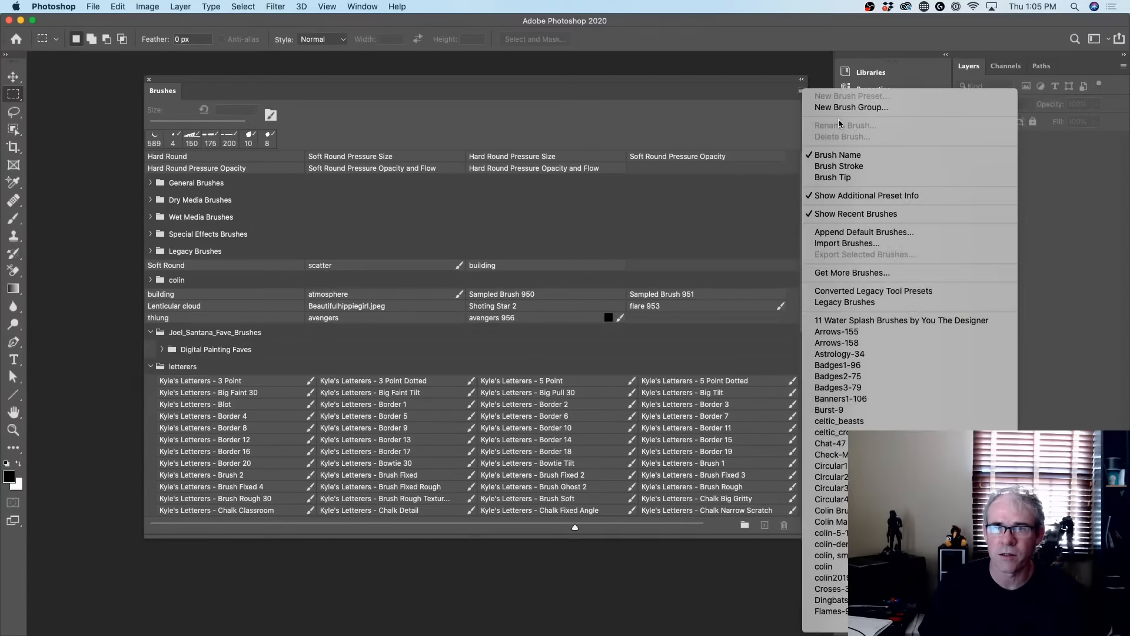
left_click(815, 159)
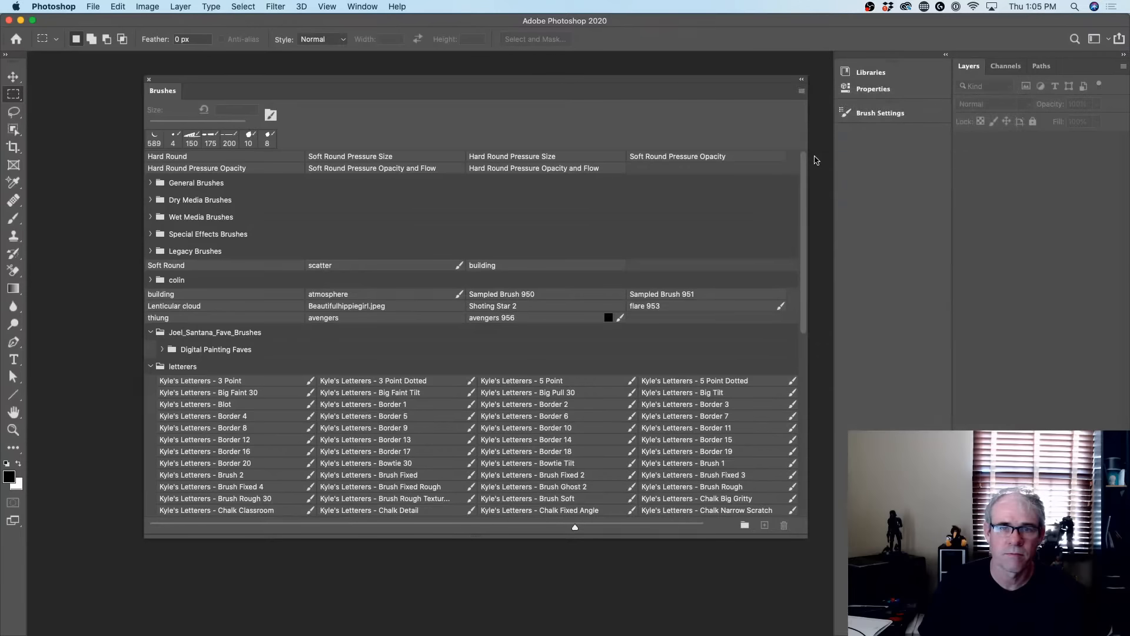
Show Brush Stroke and Brush Tip previews with the names in the Brushes panel, and look through the brushes
left_click(802, 92)
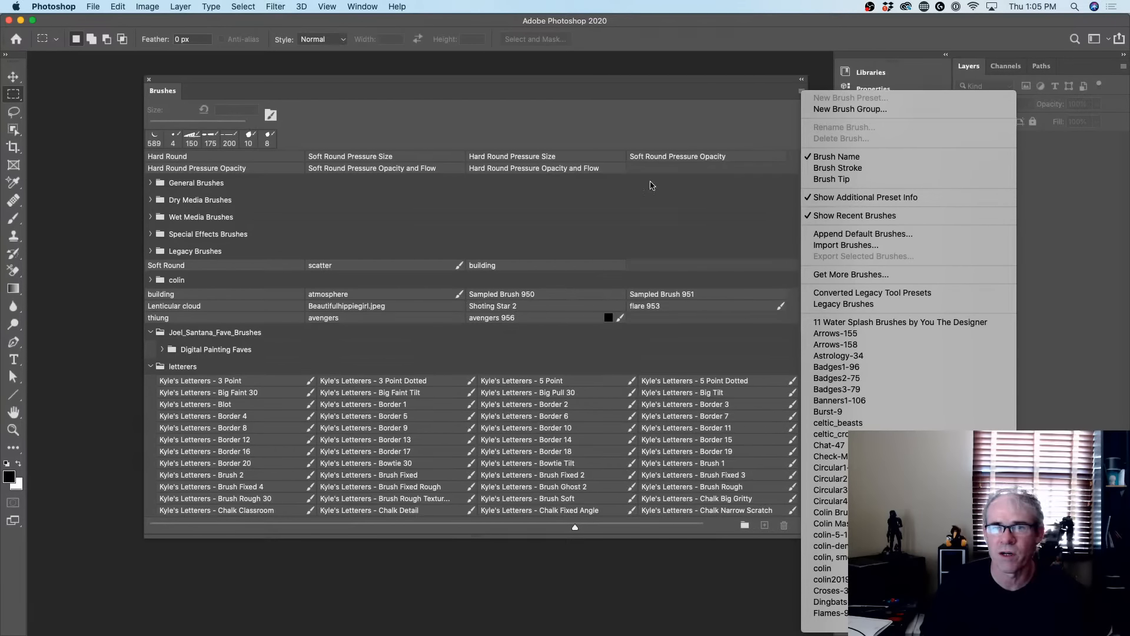
left_click(857, 171)
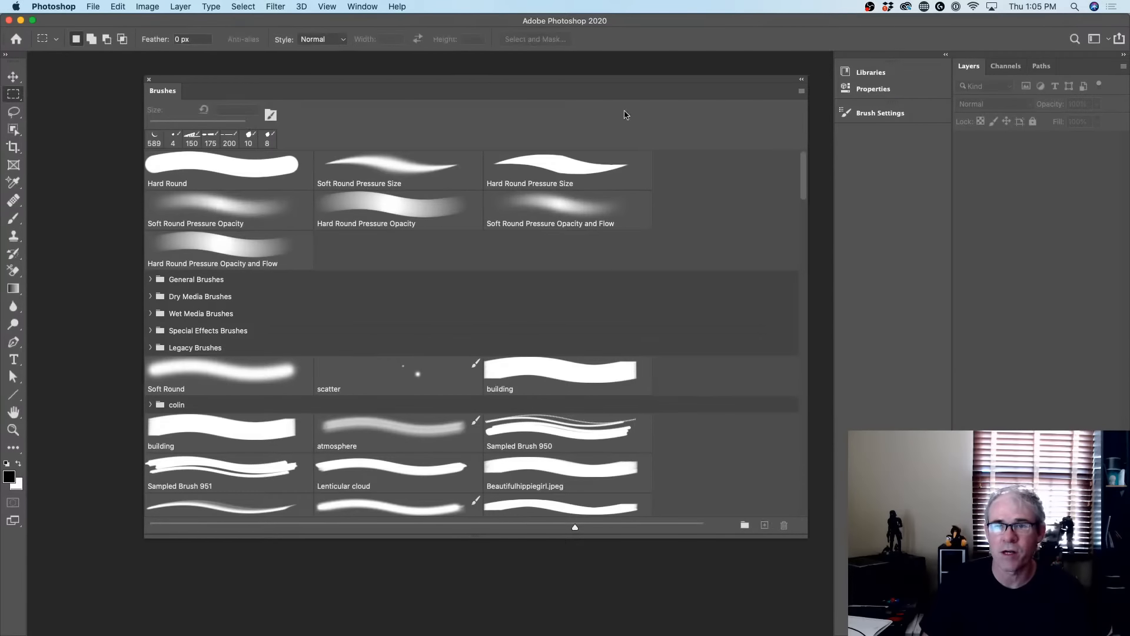
left_click(801, 92)
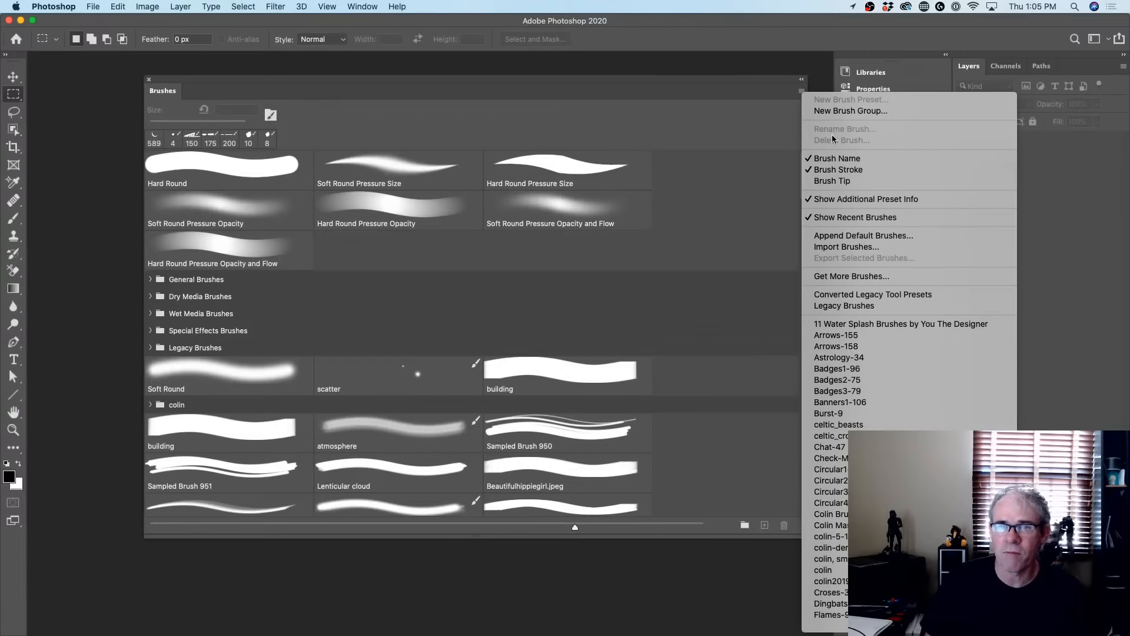
left_click(836, 181)
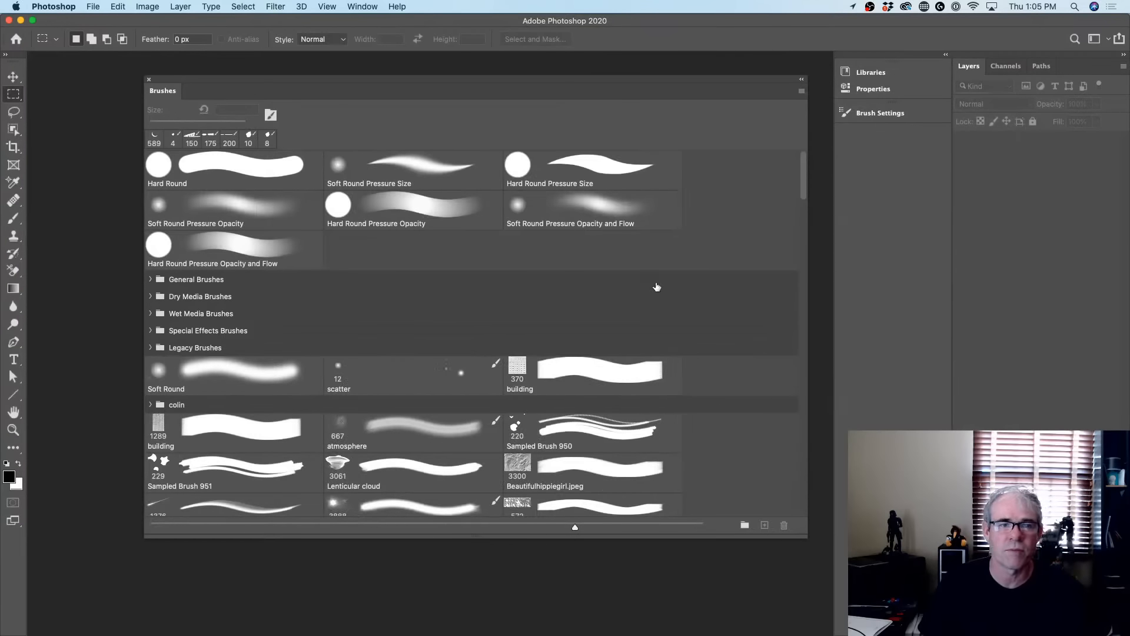
scroll(401, 346, "down", 4)
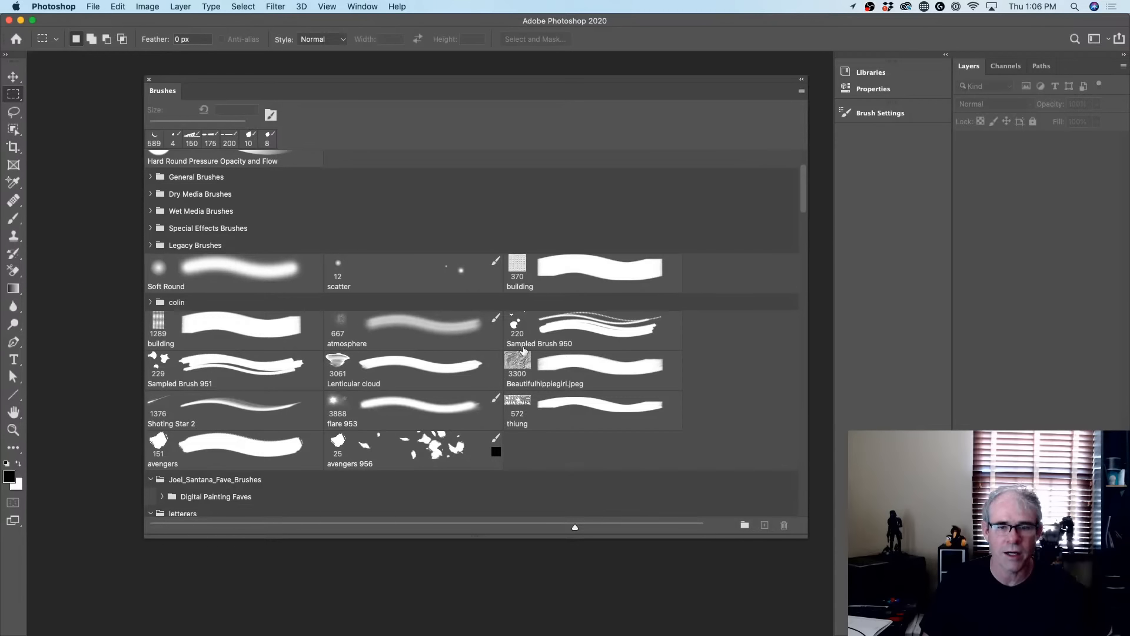
Create a new blank document for testing brushes and move the Brushes panel off the canvas's left part
left_click(439, 379)
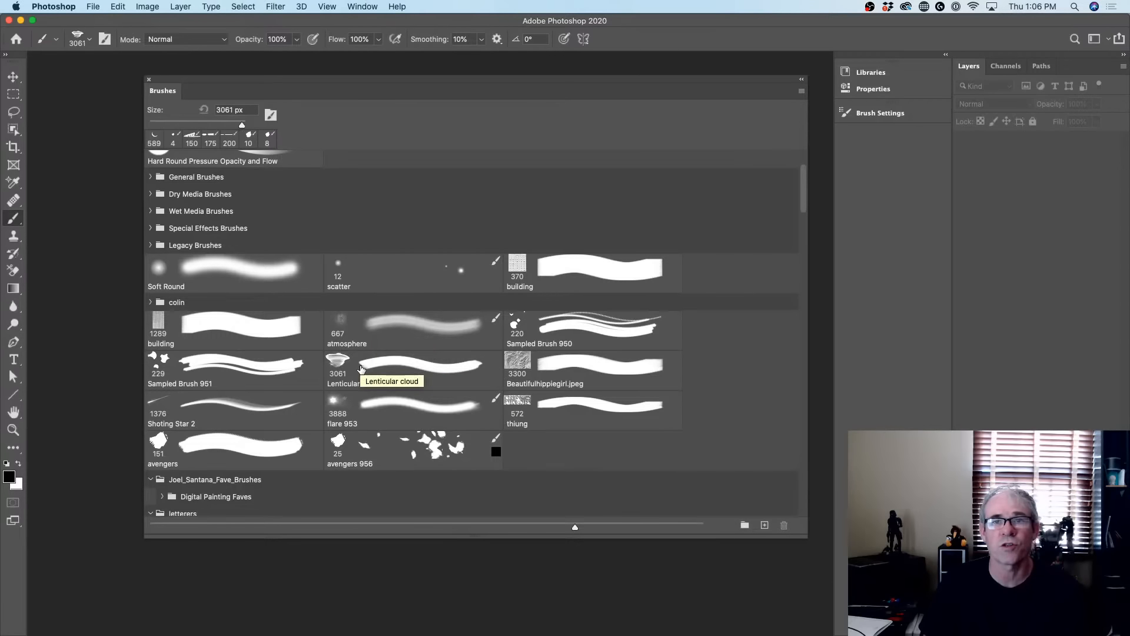
key("m")
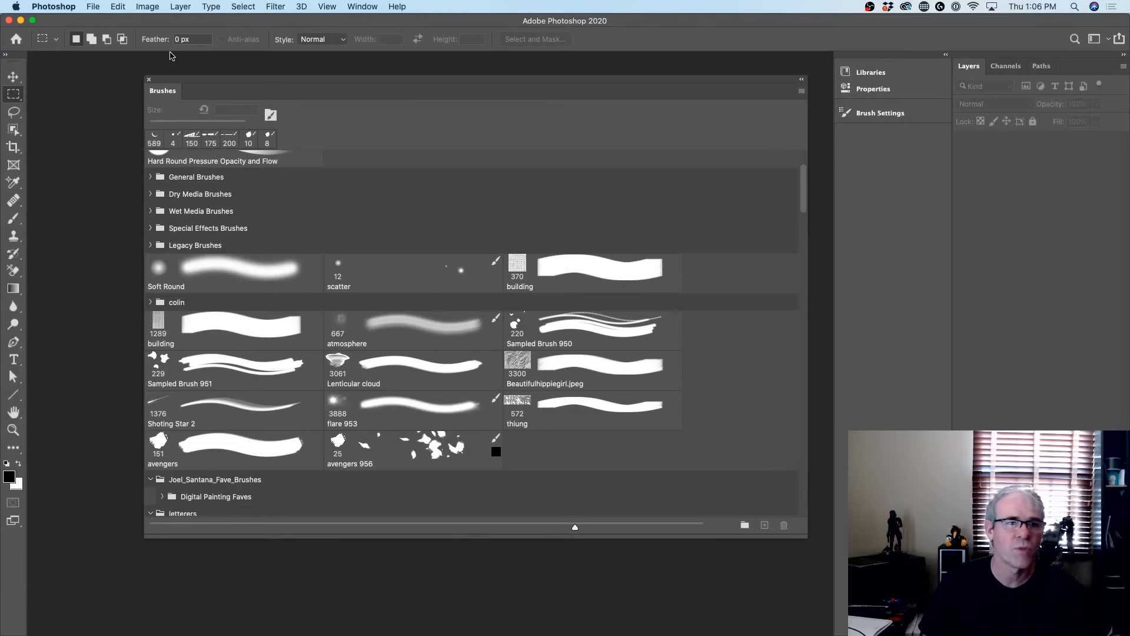
left_click(96, 7)
left_click(104, 24)
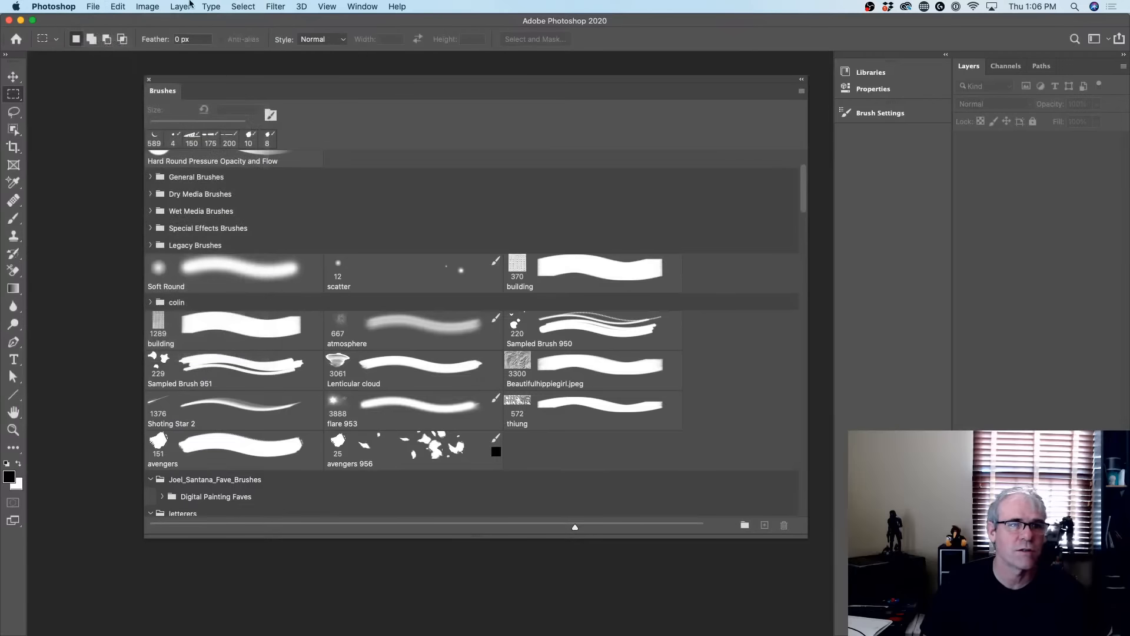
left_click(893, 410)
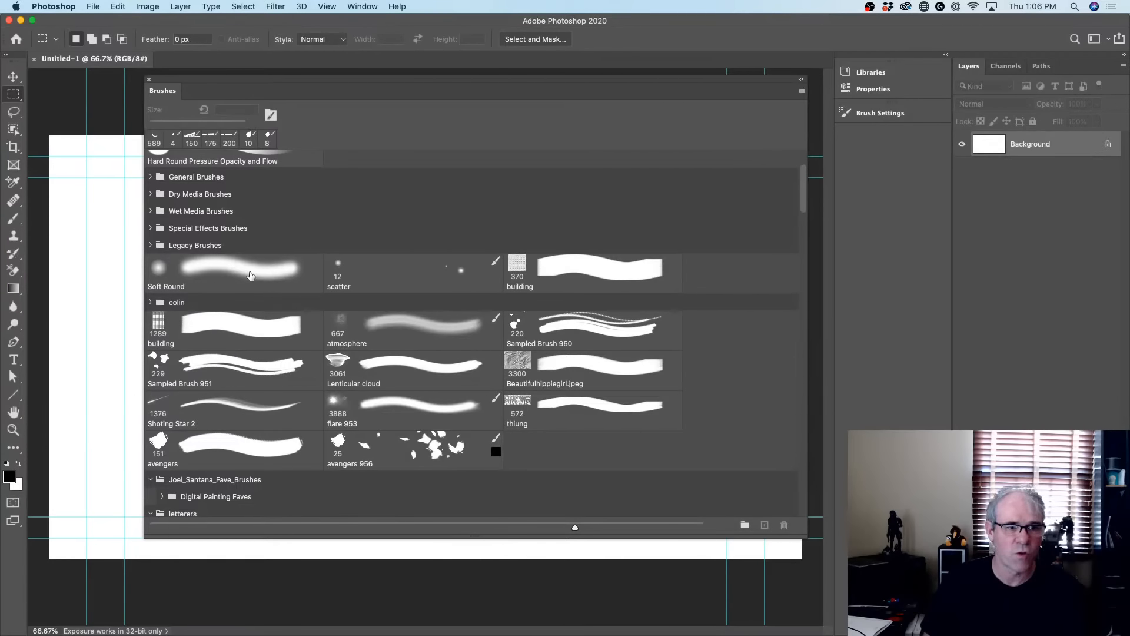
left_click_drag(194, 86, 477, 105)
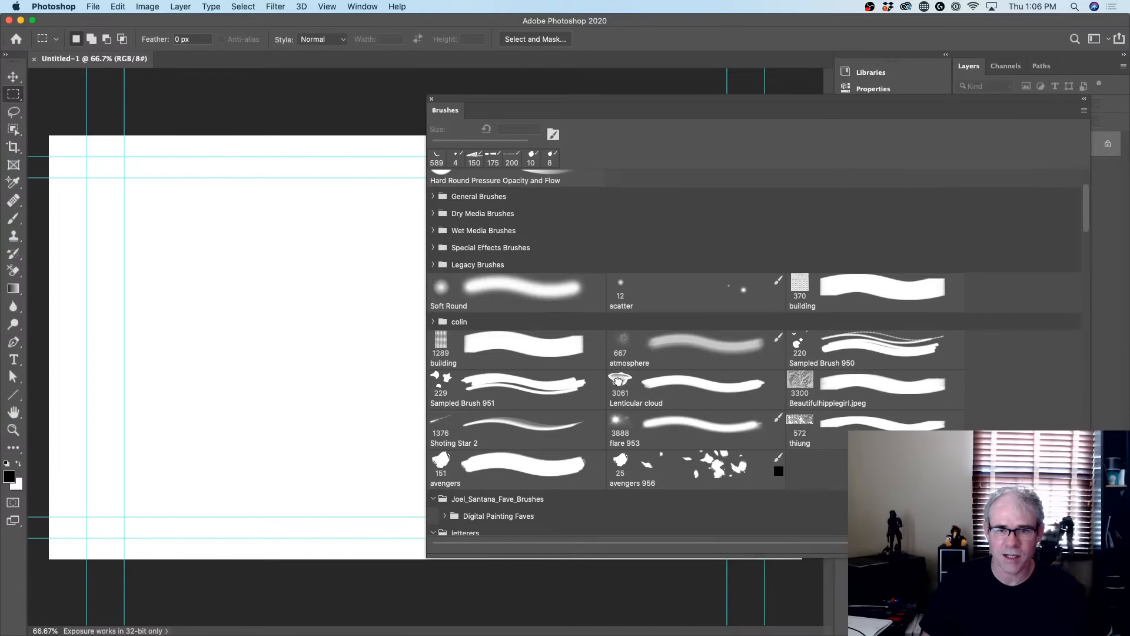
Stamp the Lenticular cloud brush once on the canvas at 3061 px and move the Brushes panel aside to uncover the canvas
left_click(619, 386)
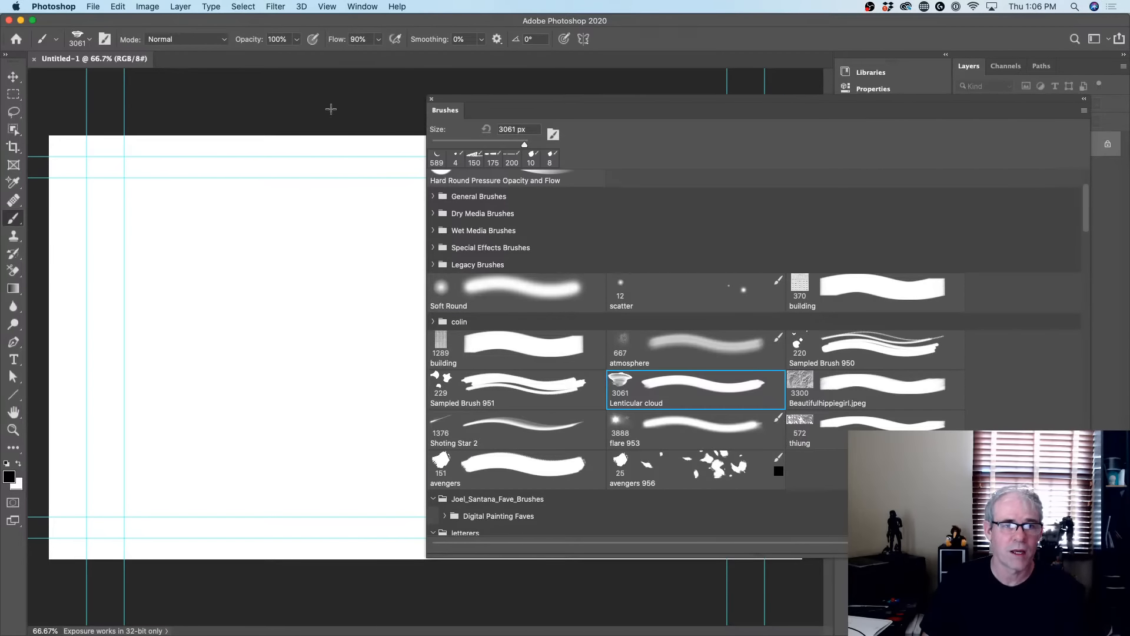
left_click(283, 358)
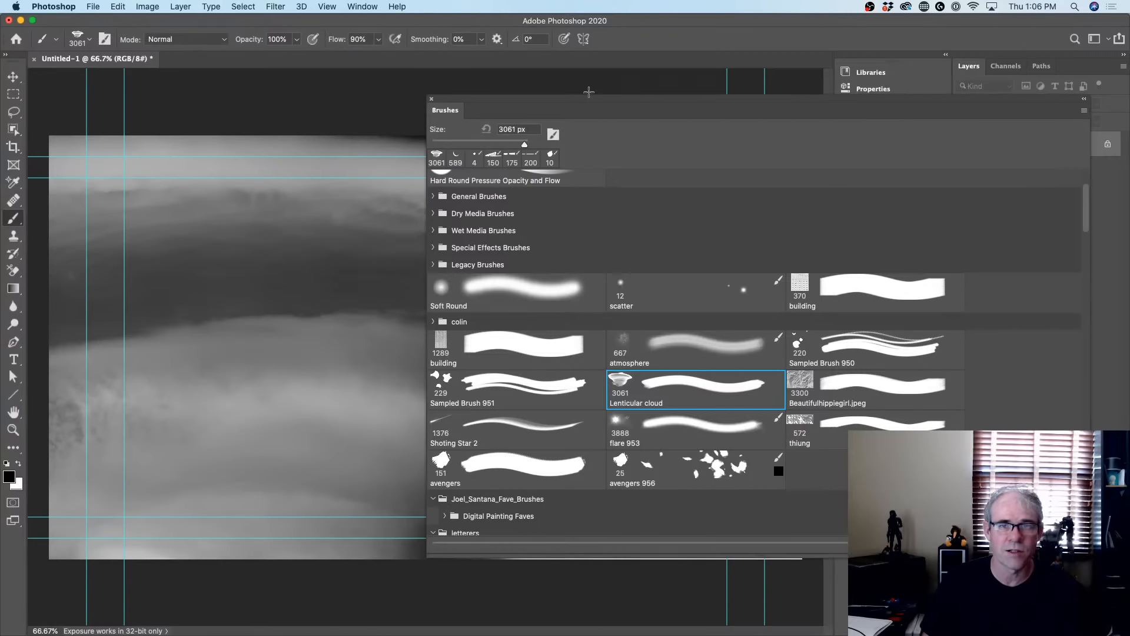
left_click_drag(591, 101, 943, 88)
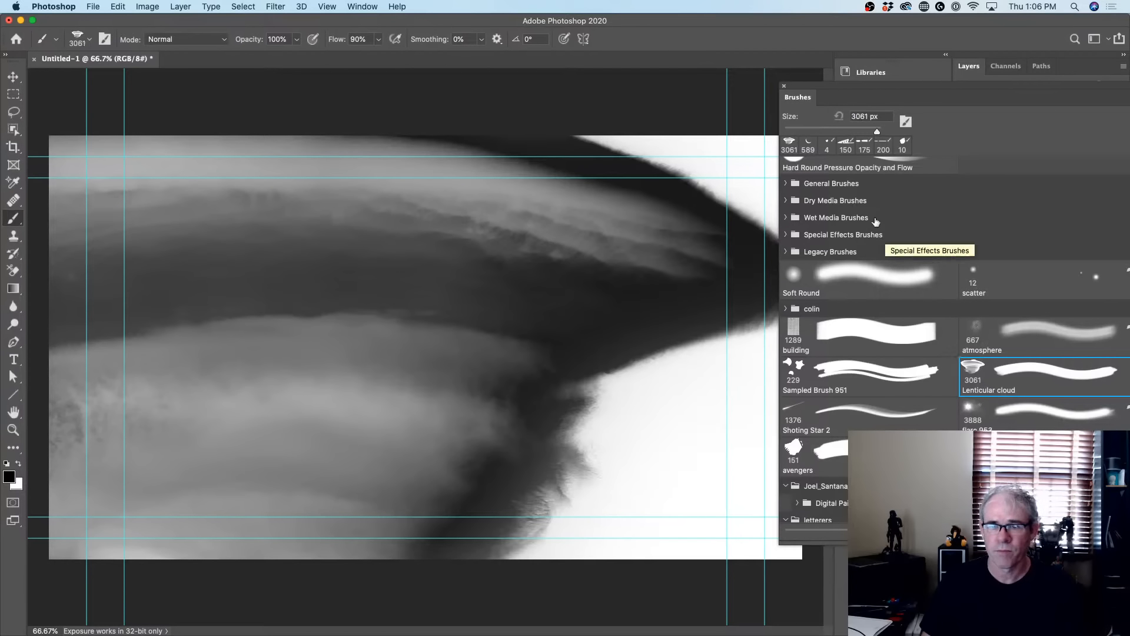
Undo the large cloud stamp and paint wavy strokes across the canvas with the Lenticular cloud brush at 40 px
left_click_drag(870, 134, 803, 132)
key("super+z")
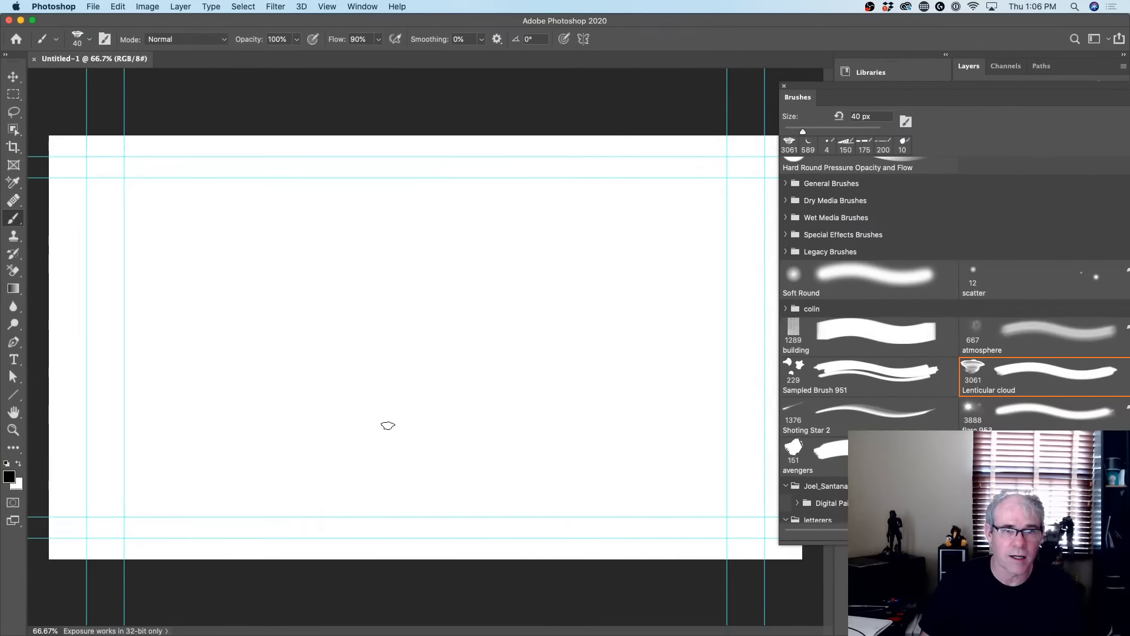
mouse_move(167, 355)
left_mouse_down()
mouse_move(178, 322)
mouse_move(342, 237)
mouse_move(417, 317)
mouse_move(570, 220)
mouse_move(554, 376)
mouse_move(670, 399)
left_mouse_up()
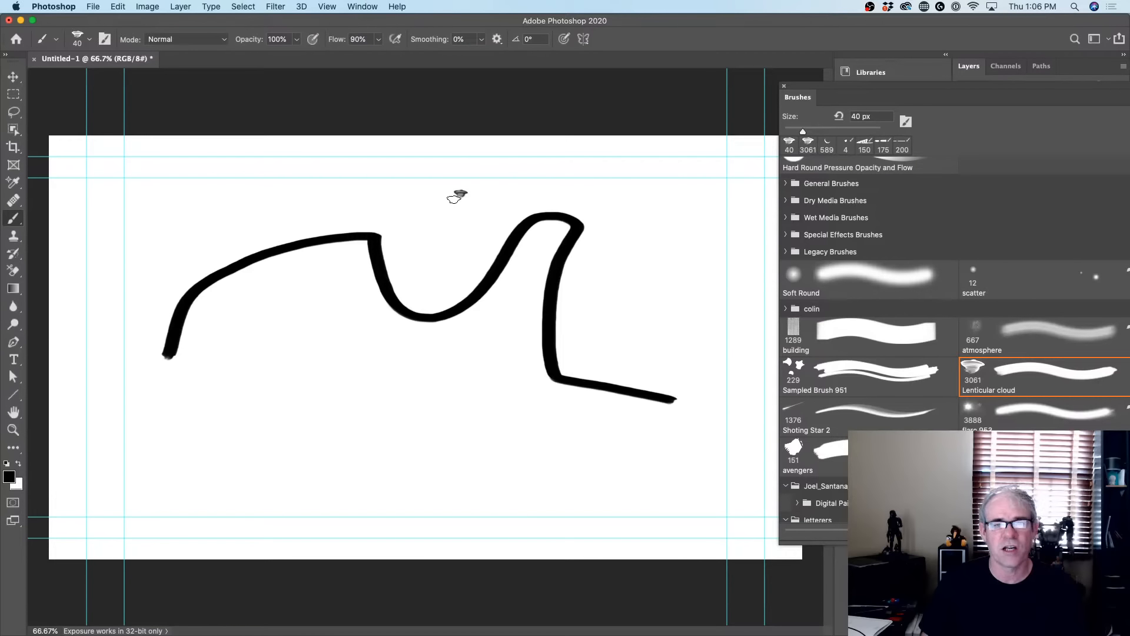
mouse_move(207, 424)
left_mouse_down()
mouse_move(301, 377)
mouse_move(517, 373)
mouse_move(647, 282)
left_mouse_up()
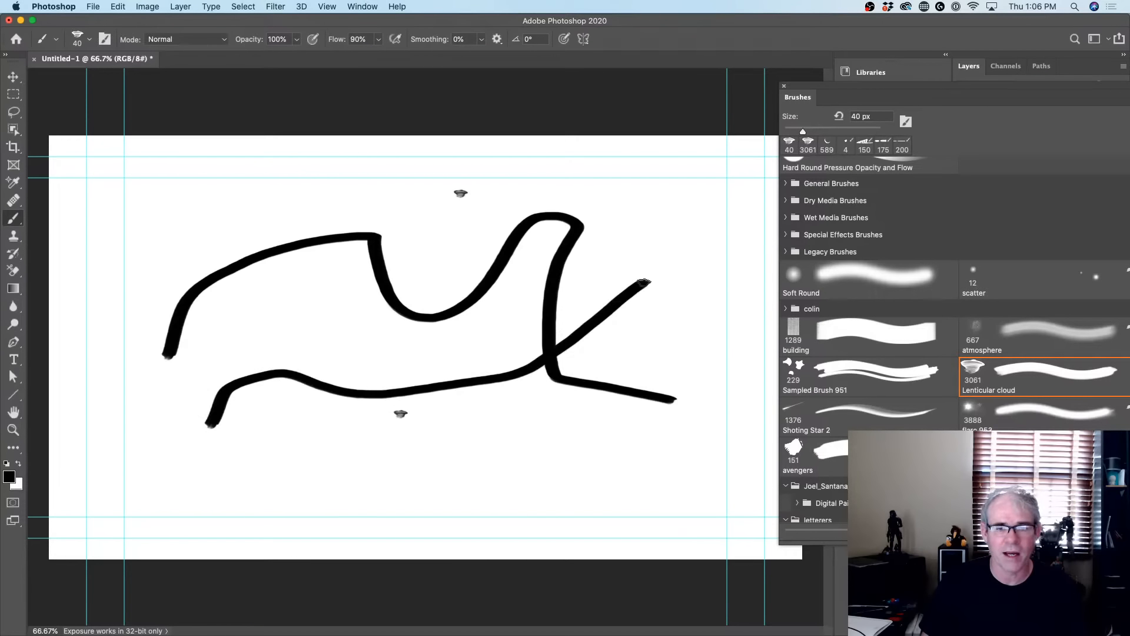
Paint a curved stroke across the canvas with Sampled Brush 951 at 229 px and stamp it once below the stroke
left_click(851, 371)
mouse_move(227, 467)
left_mouse_down()
mouse_move(406, 253)
mouse_move(612, 312)
left_mouse_up()
left_click(548, 409)
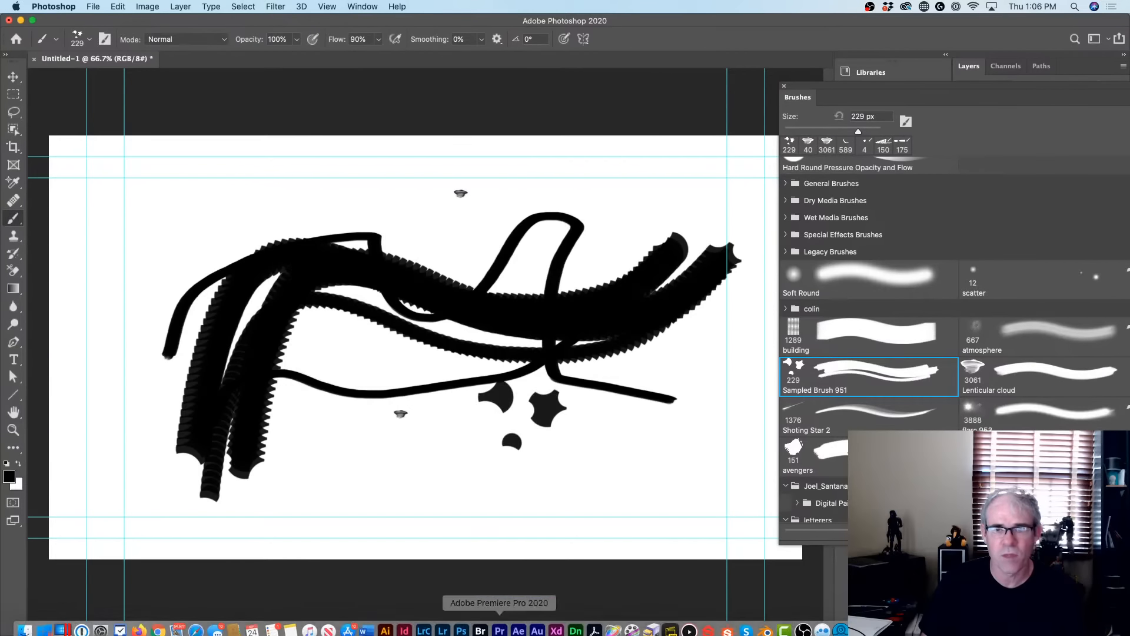
Paint a single dab and a long wavy stroke across the canvas with the Soft Round Pressure Opacity brush at 229 px
scroll(883, 284, "up", 3)
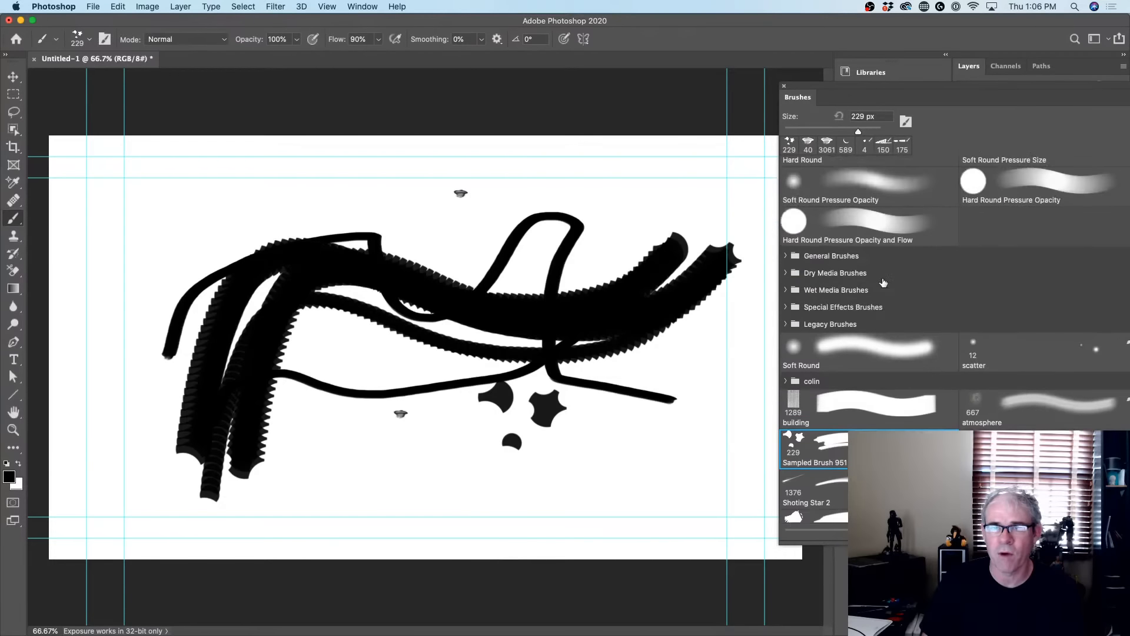
left_click(804, 223)
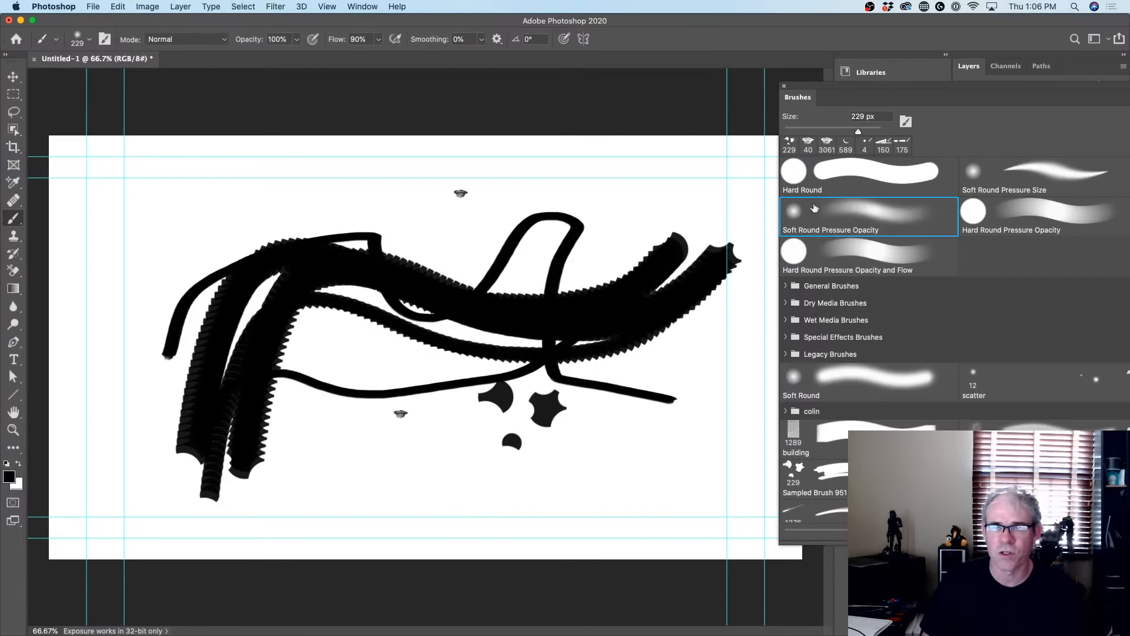
left_click(161, 223)
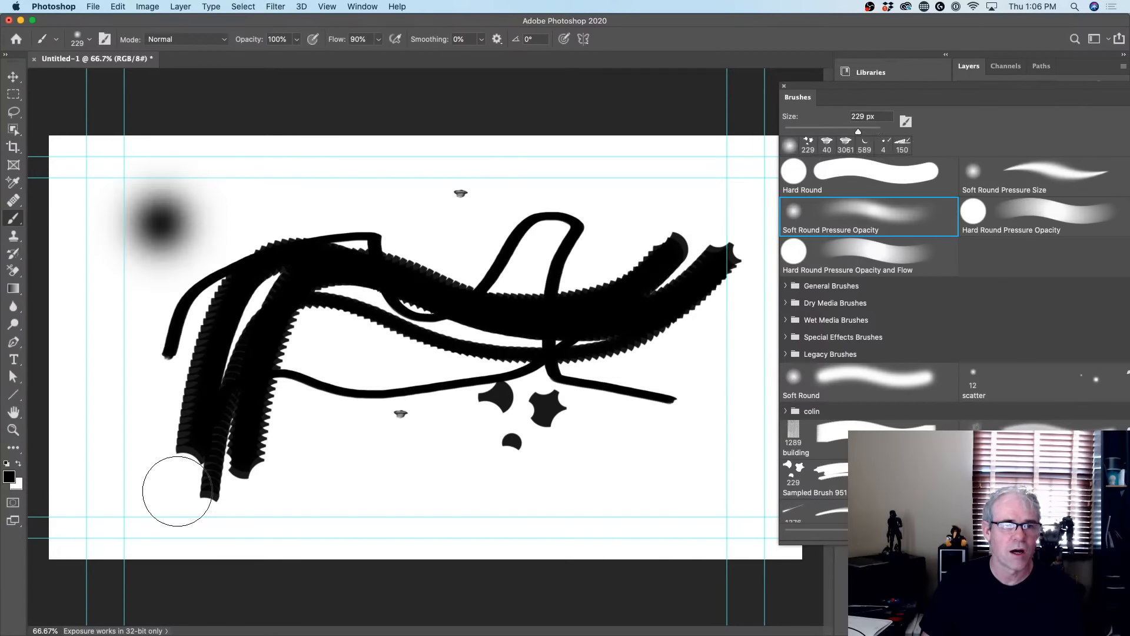
mouse_move(74, 376)
left_mouse_down()
mouse_move(88, 325)
mouse_move(158, 212)
mouse_move(327, 232)
mouse_move(315, 334)
mouse_move(516, 184)
mouse_move(485, 281)
mouse_move(643, 334)
mouse_move(606, 429)
left_mouse_up()
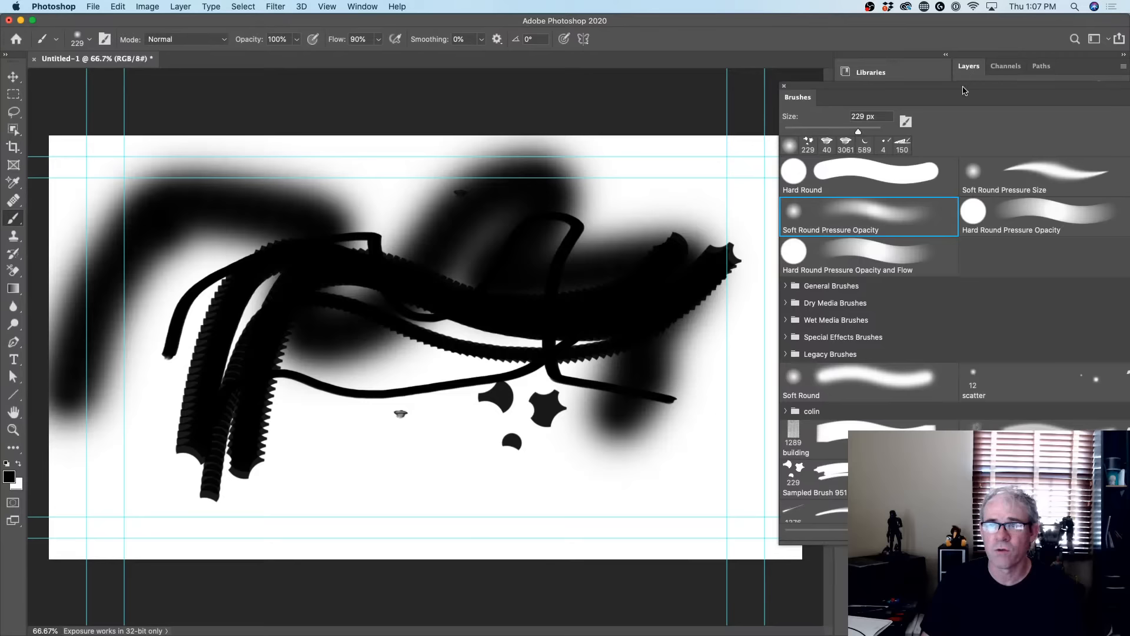
Move the Brushes panel back over the canvas and paint a varying-width stroke at its lower left with Hard Round Pressure Size
mouse_move(963, 90)
left_mouse_down()
mouse_move(771, 113)
mouse_move(493, 53)
left_mouse_up()
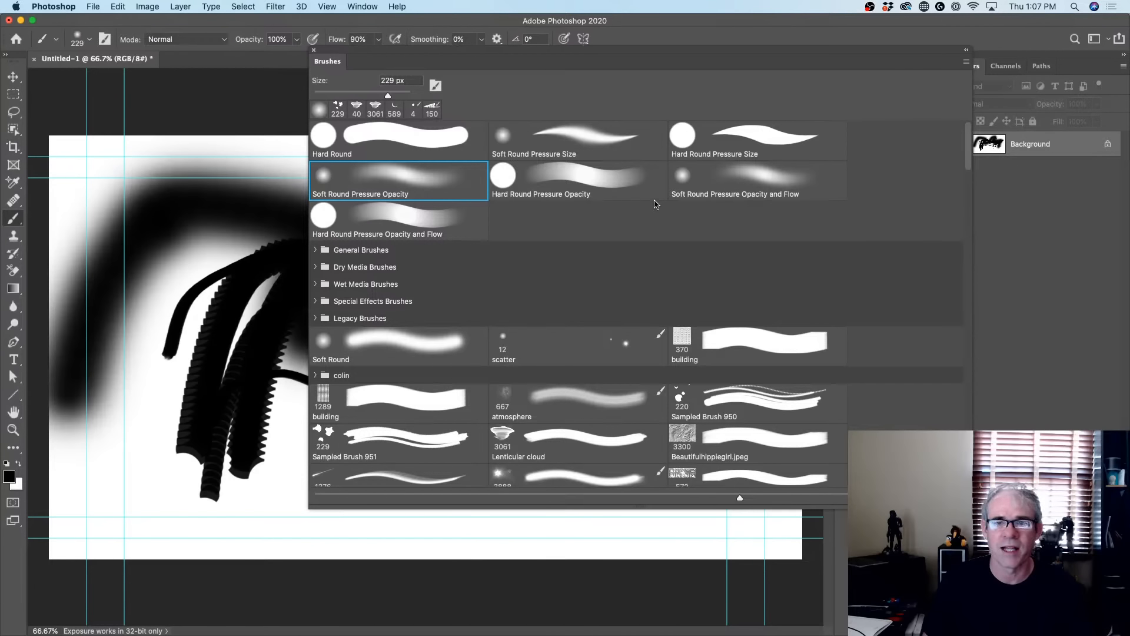
left_click(727, 144)
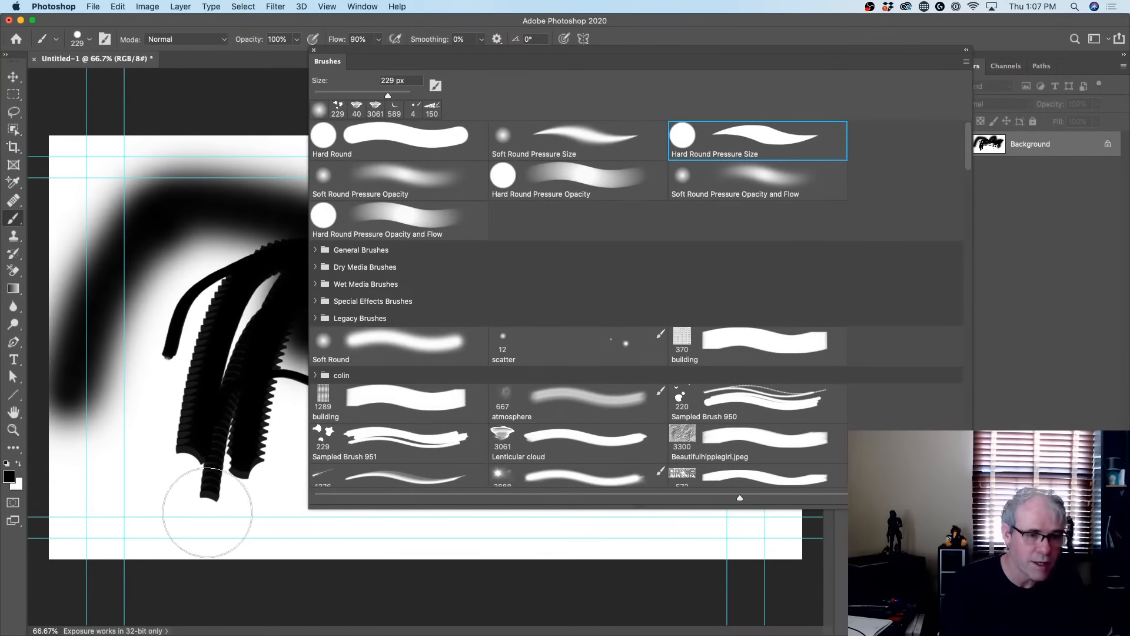
mouse_move(109, 504)
left_mouse_down()
mouse_move(171, 462)
mouse_move(156, 383)
mouse_move(169, 259)
left_mouse_up()
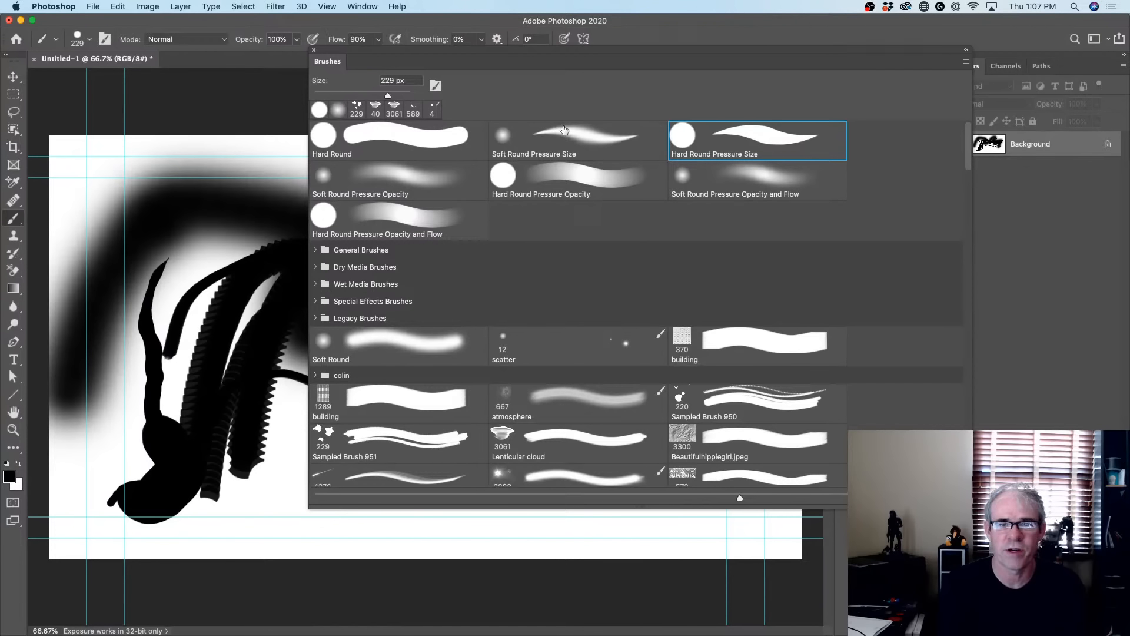
Paint a stroke along the canvas's bottom edge and a dab in its lower-left corner with Hard Round Pressure Opacity
left_click(575, 175)
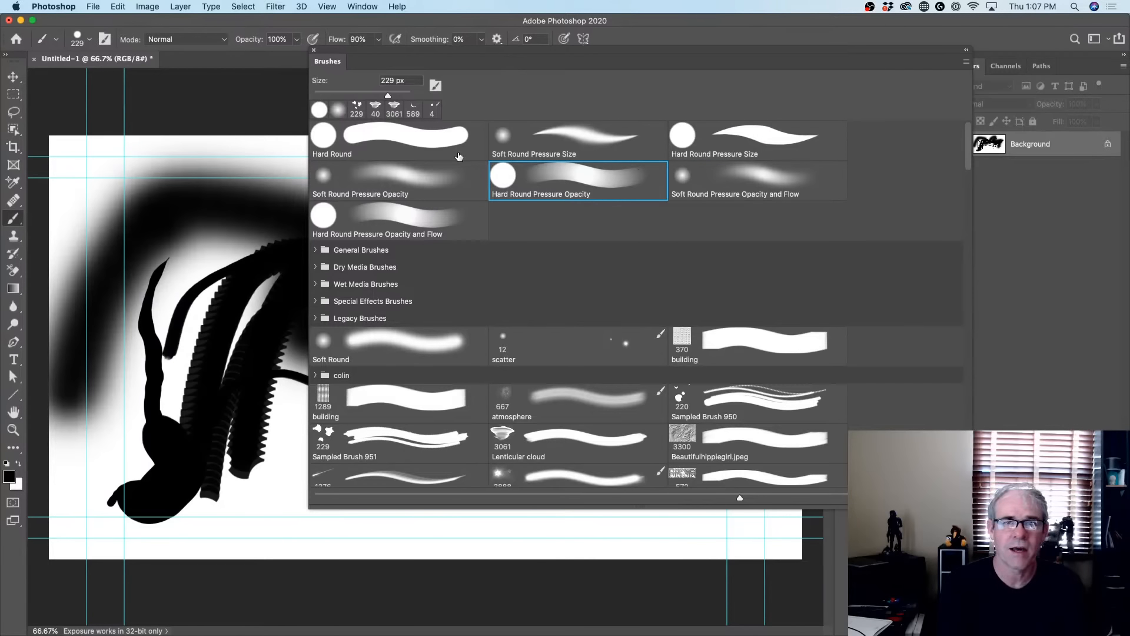
mouse_move(190, 506)
left_mouse_down()
mouse_move(218, 512)
mouse_move(155, 514)
mouse_move(90, 496)
mouse_move(161, 519)
mouse_move(190, 522)
mouse_move(168, 505)
mouse_move(385, 547)
mouse_move(532, 529)
left_mouse_up()
left_click(94, 496)
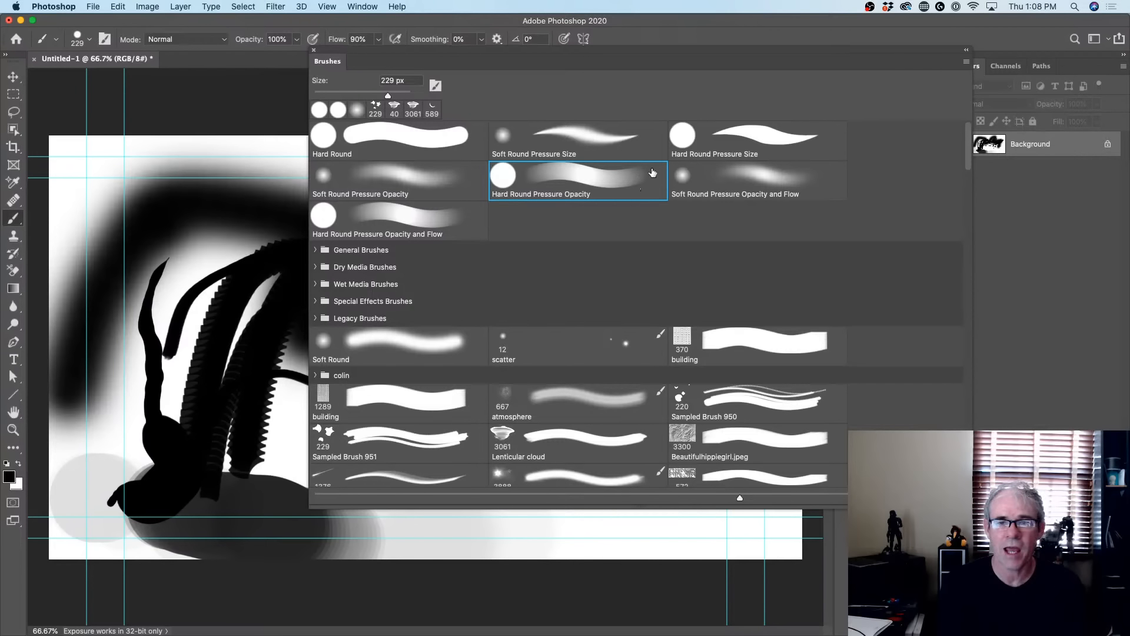
Paint from the canvas's upper left downward with Soft Round Pressure Opacity and Flow, and reduce the brush size to 66 px
left_click(752, 175)
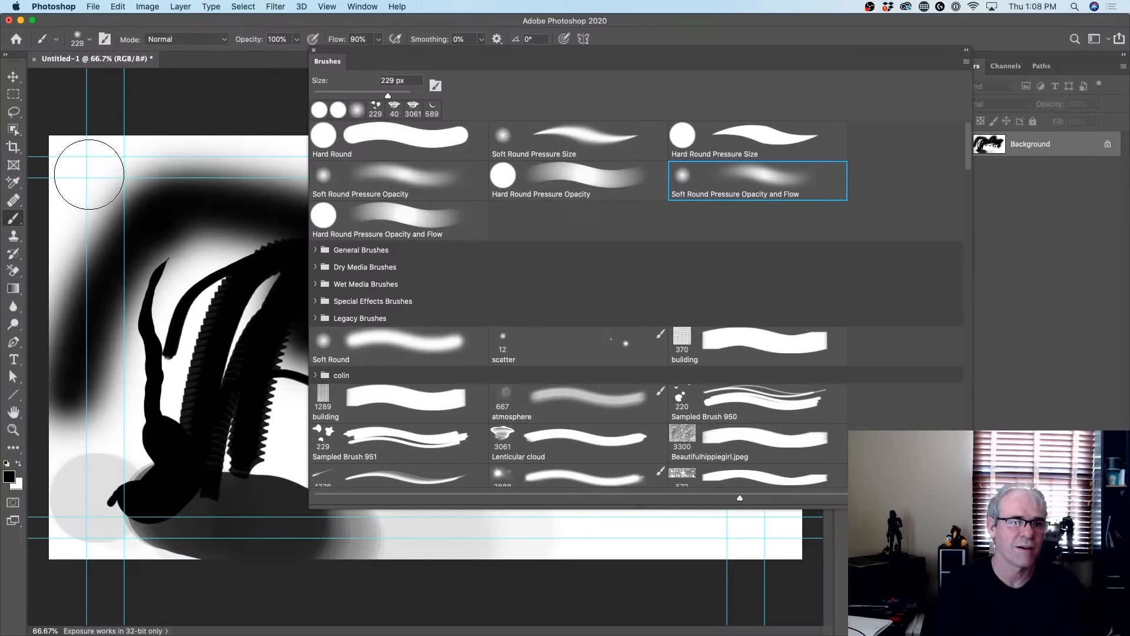
mouse_move(100, 166)
left_mouse_down()
mouse_move(83, 226)
mouse_move(116, 277)
mouse_move(299, 503)
left_mouse_up()
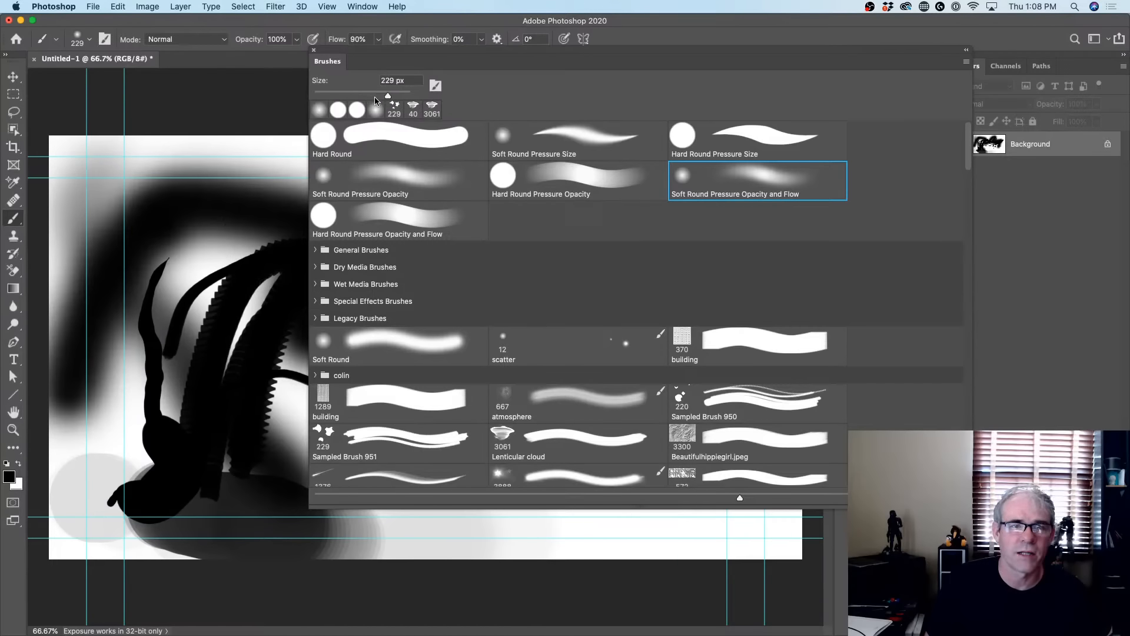
left_click_drag(388, 96, 346, 97)
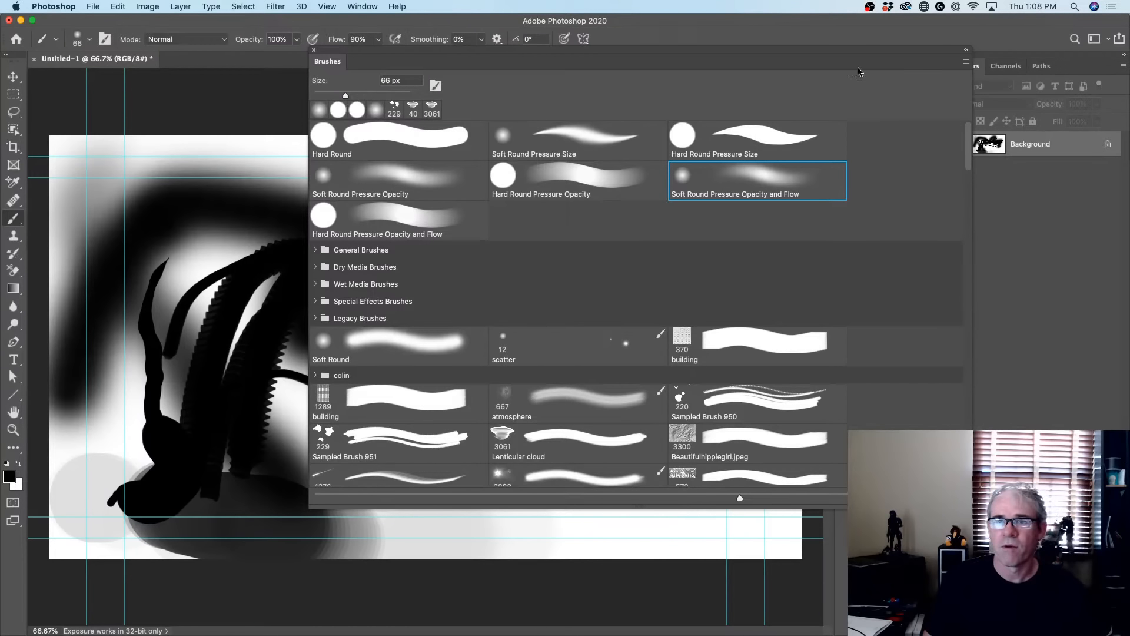
Move the Brushes panel toward the left edge of the canvas and open the Gradients panel
left_click_drag(877, 51, 629, 71)
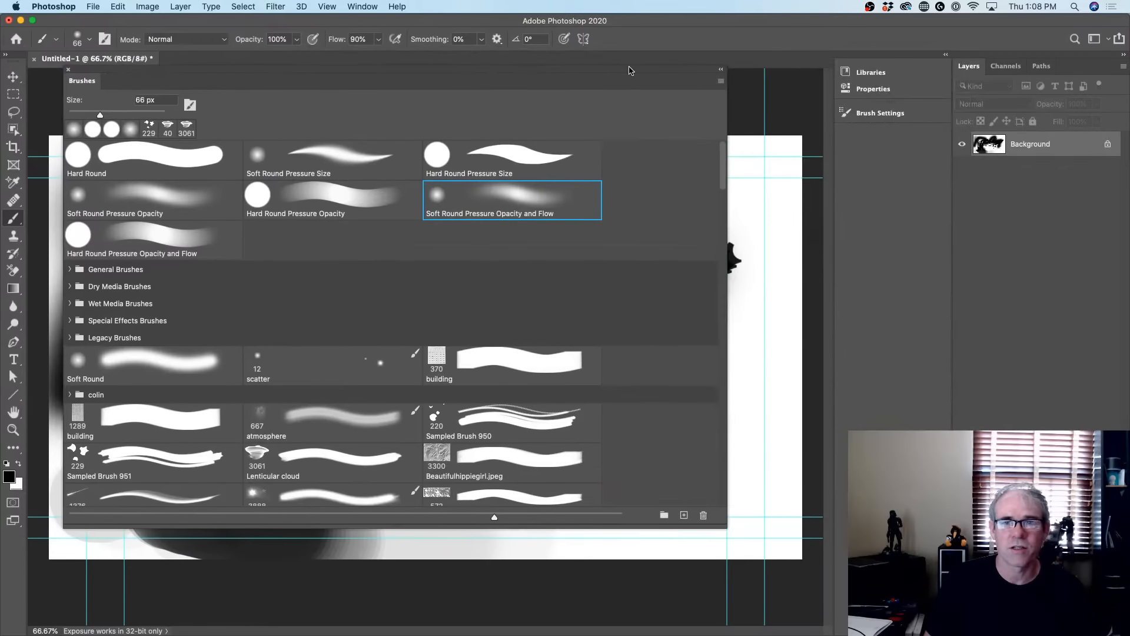
left_click(362, 5)
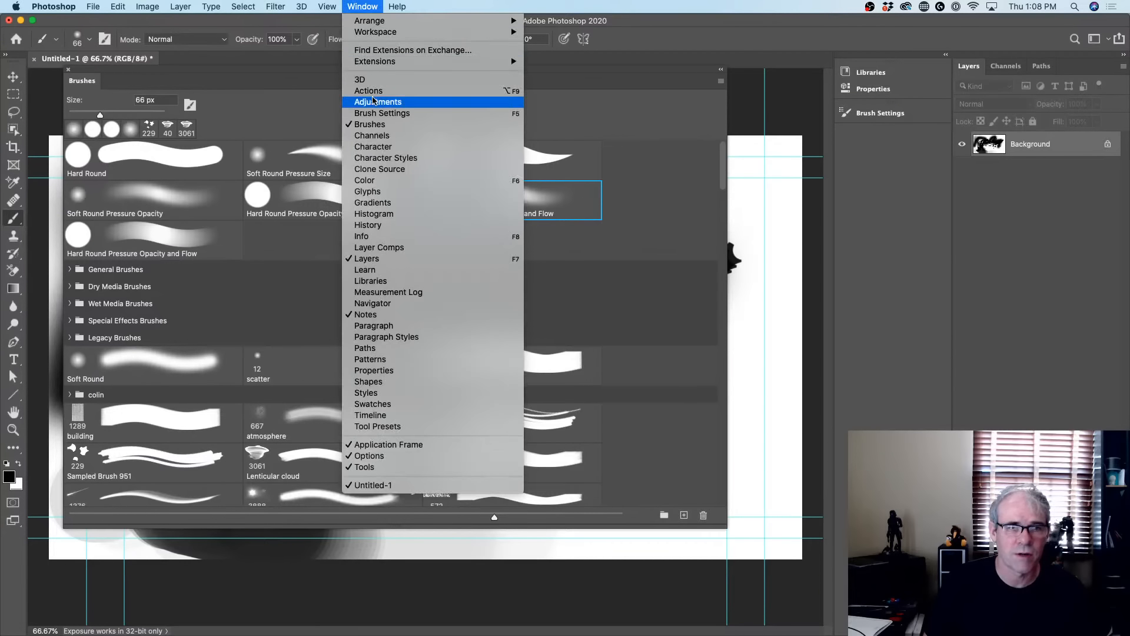
left_click(399, 204)
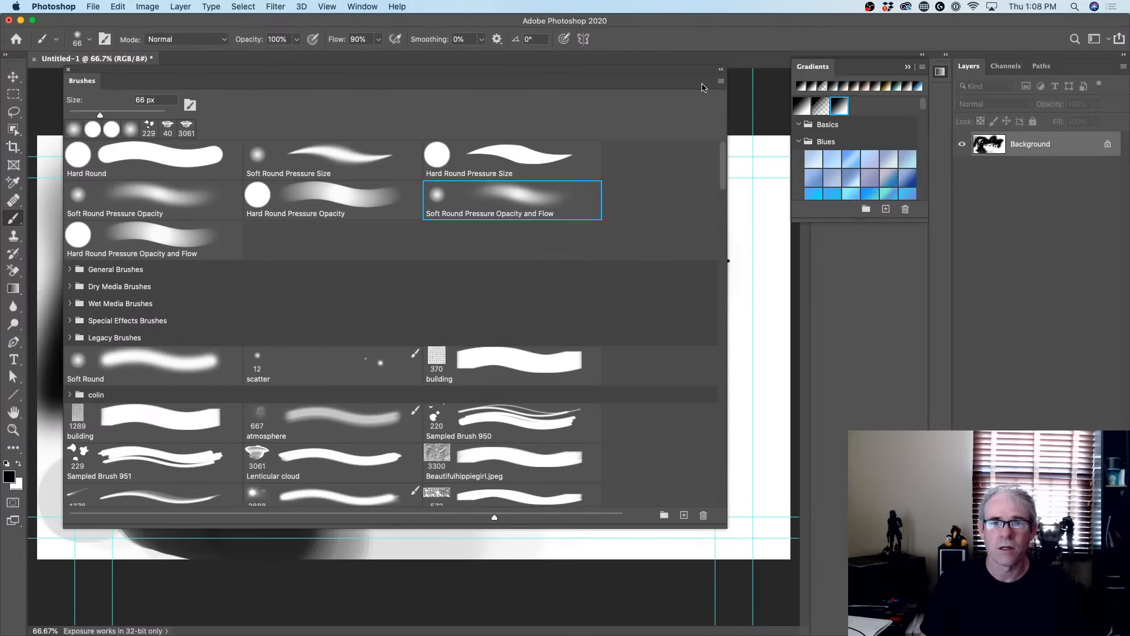
Narrow the Brushes panel to a single column and float the Gradients panel beside it, enlarged to show several gradient groups
left_click_drag(728, 77, 207, 75)
mouse_move(828, 70)
left_mouse_down()
mouse_move(573, 111)
mouse_move(297, 80)
left_mouse_up()
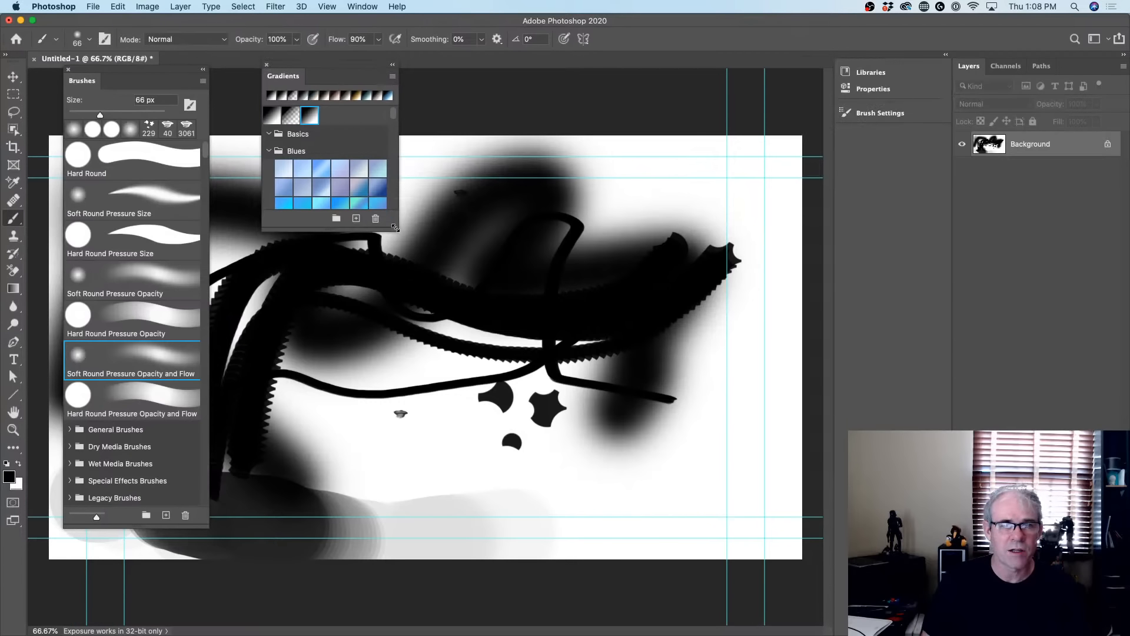
left_click_drag(394, 227, 564, 462)
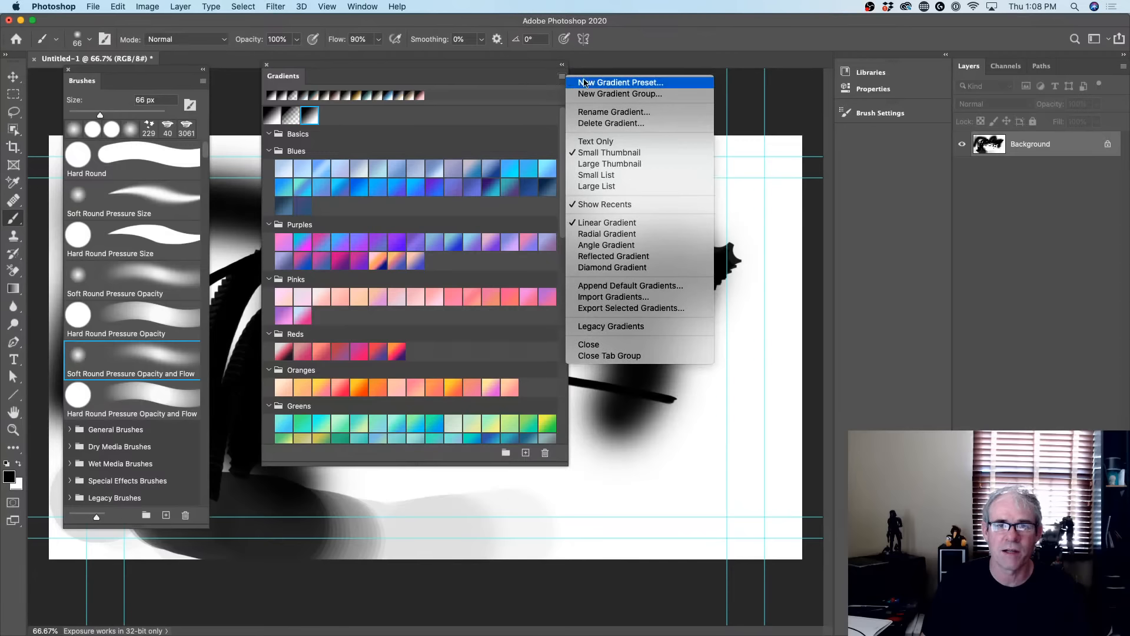
Show the gradients as Text Only and turn off Brush Tip and Brush Stroke so the Brushes panel lists names only
left_click(603, 141)
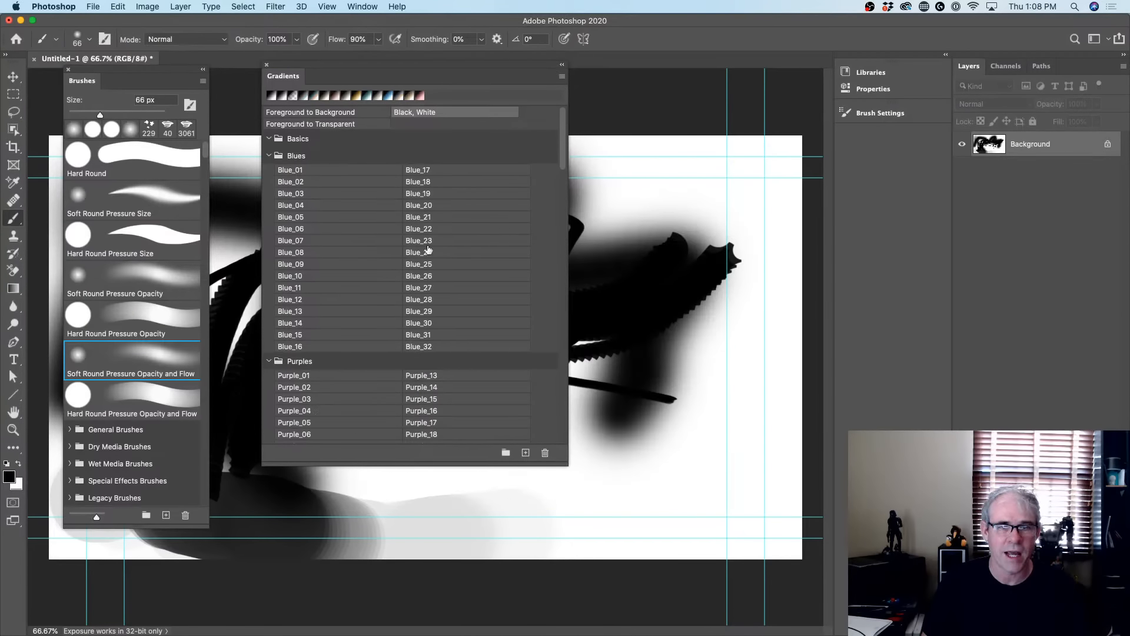
left_click(203, 81)
left_click(236, 170)
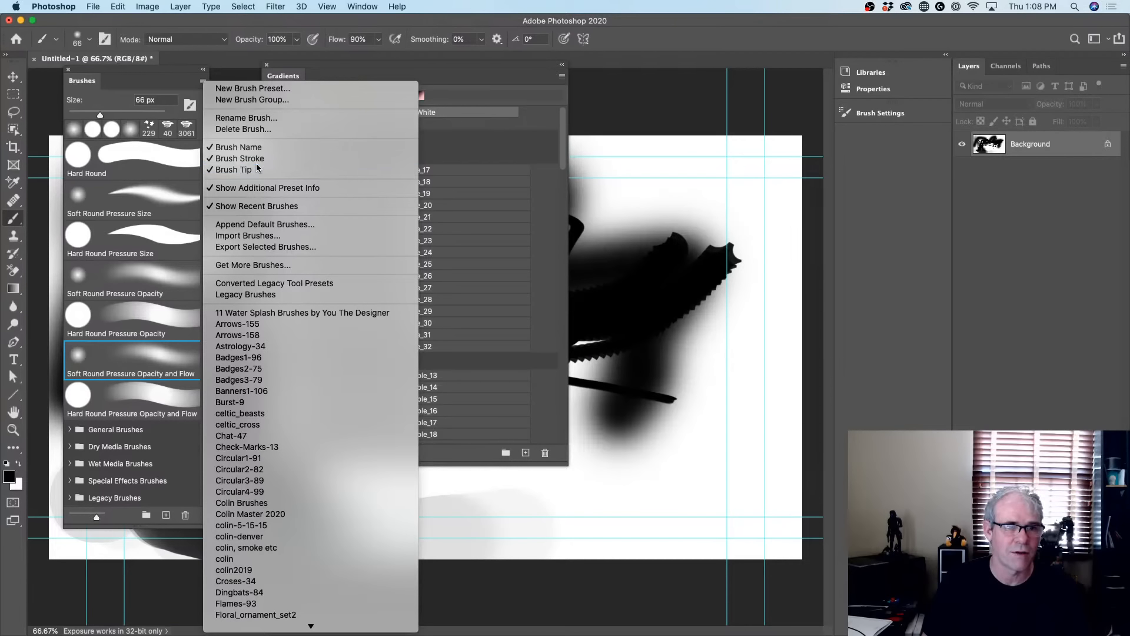
left_click(203, 81)
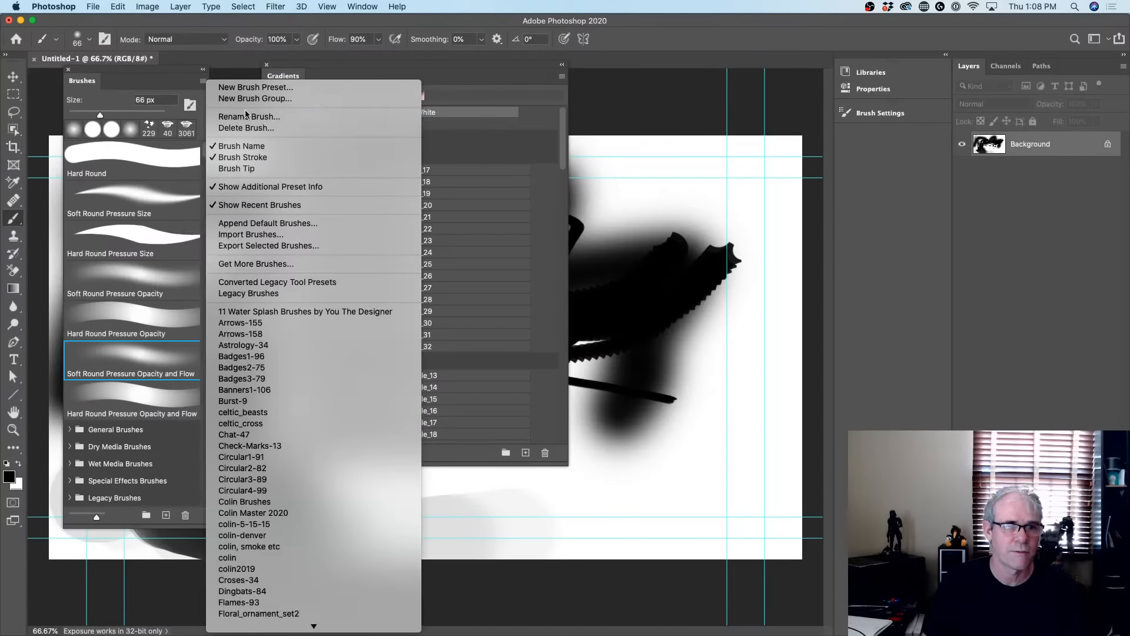
left_click(247, 157)
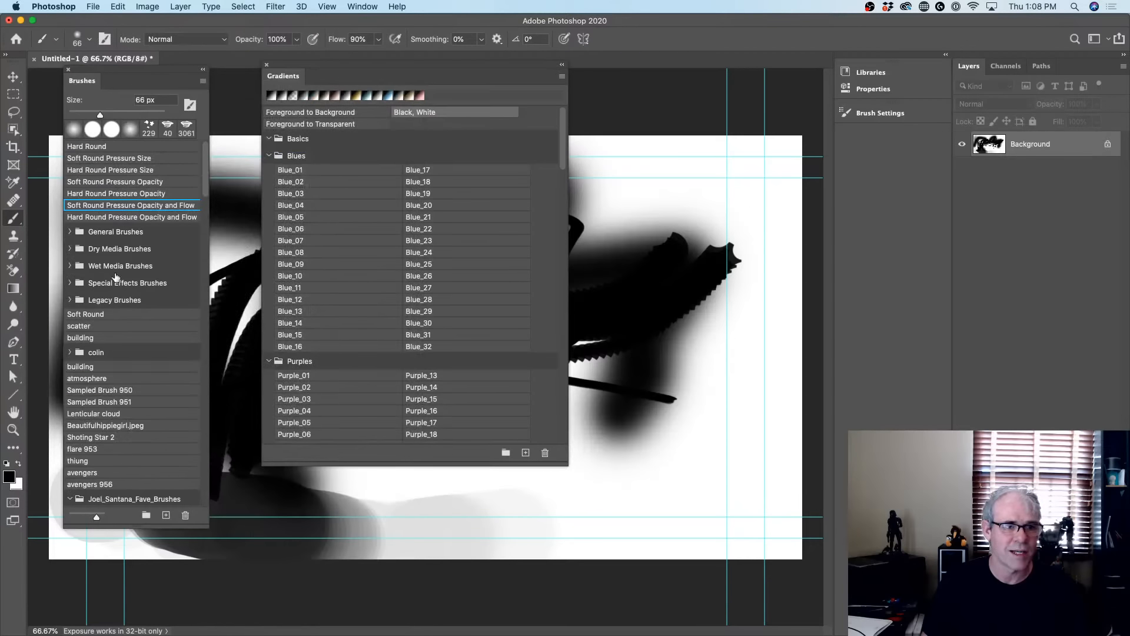
scroll(117, 409, "down", 12)
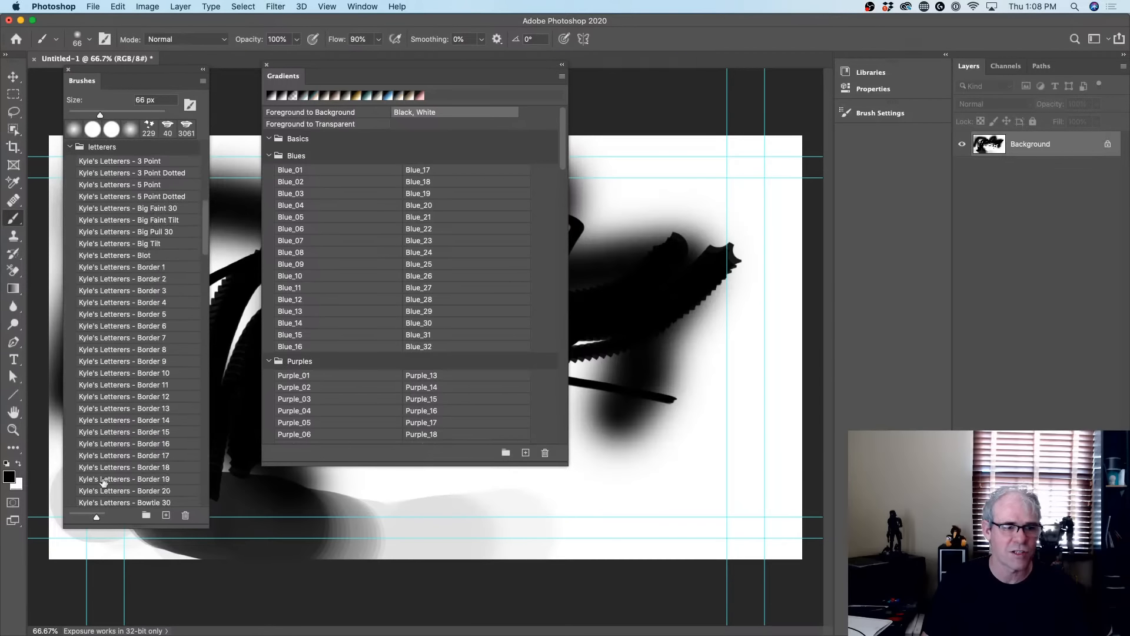
scroll(103, 481, "up", 12)
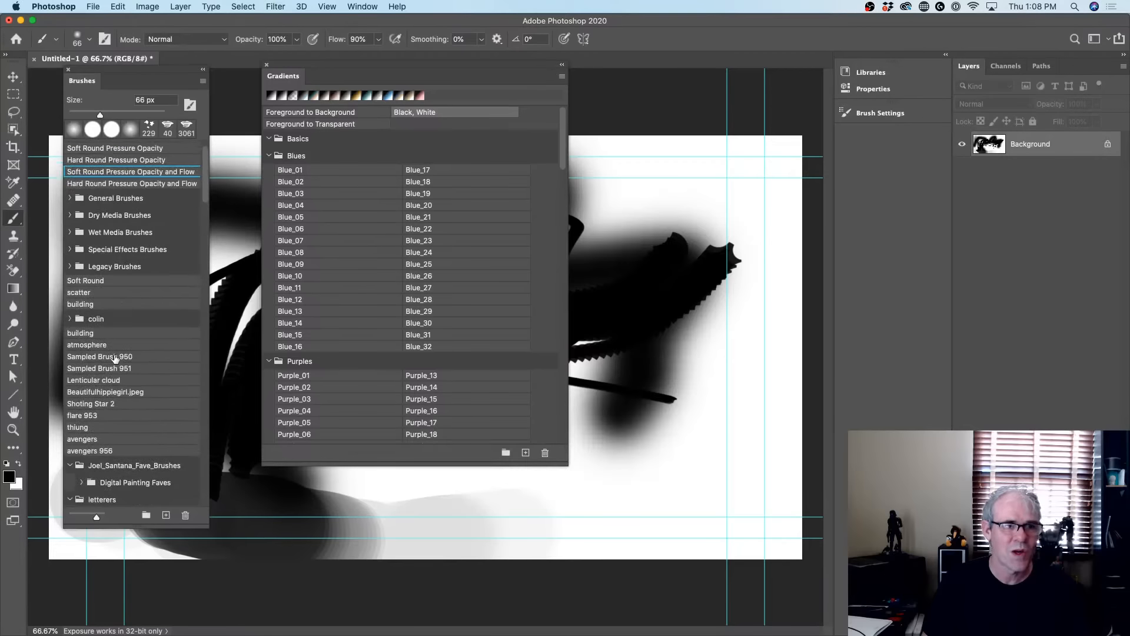
Show the gradients as a Small List and as a Large List to compare the two views
scroll(115, 359, "up", 2)
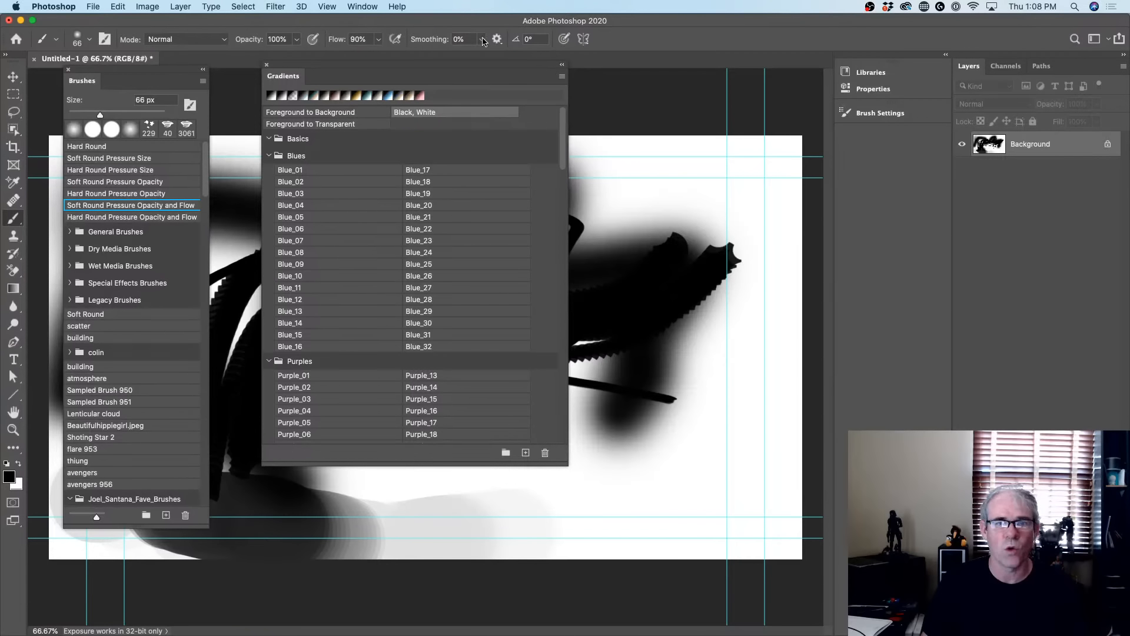
left_click(562, 76)
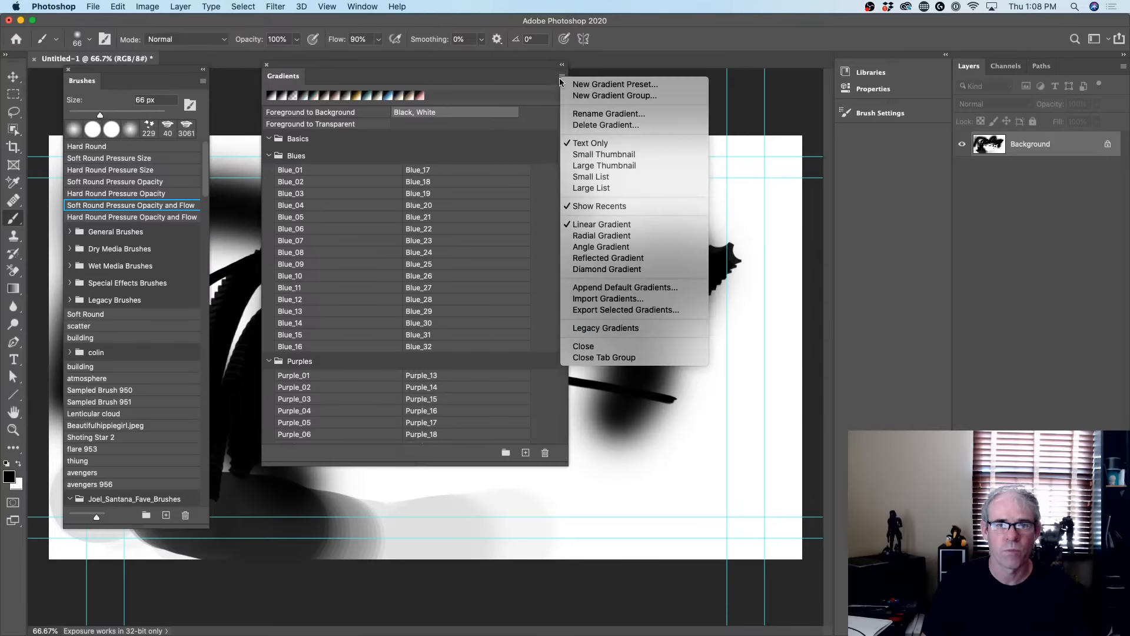
left_click(608, 178)
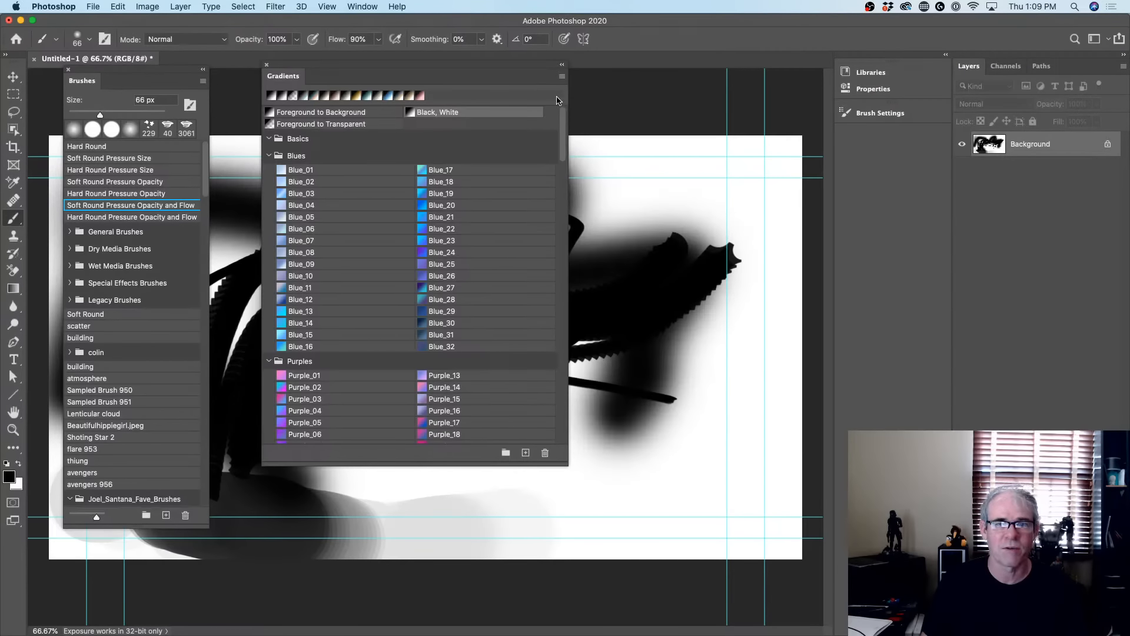
left_click(562, 78)
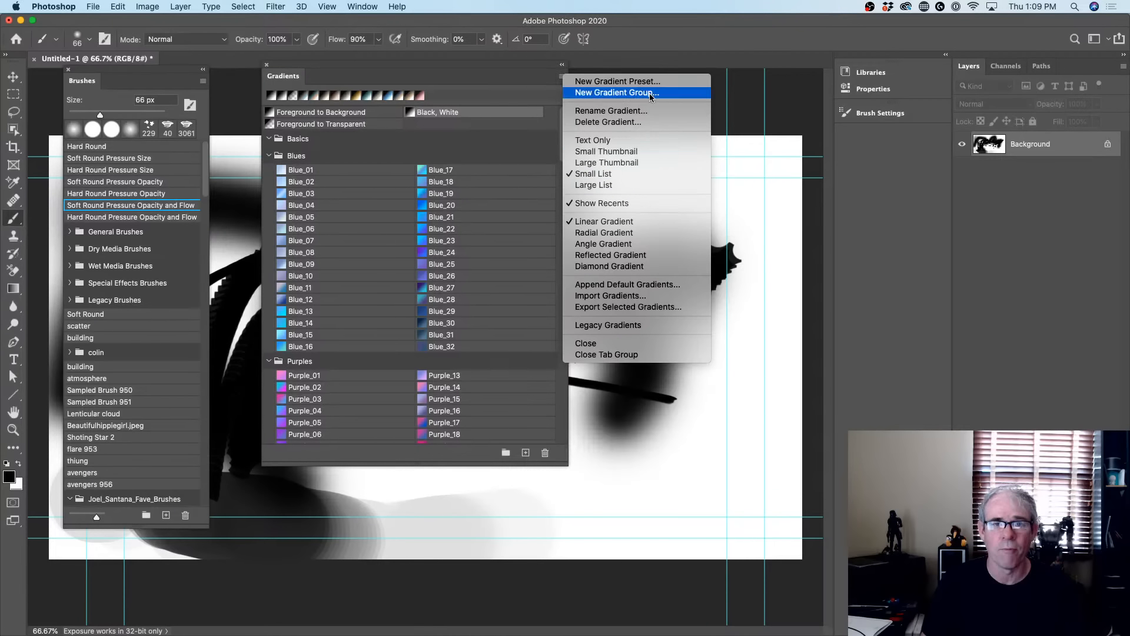
left_click(644, 186)
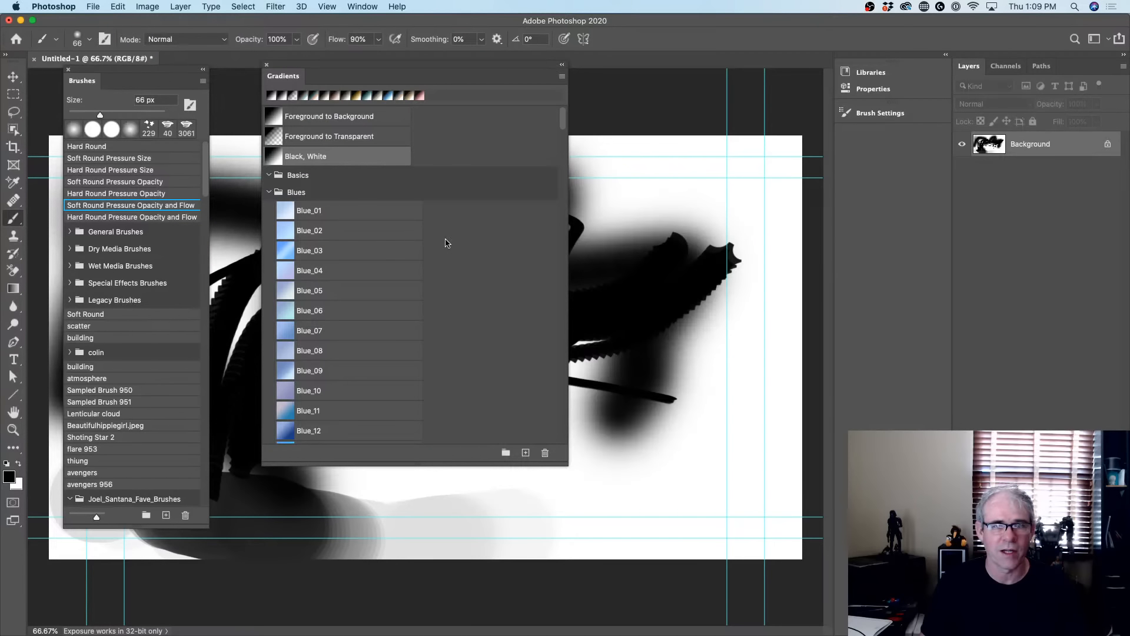
scroll(446, 245, "down", 10)
scroll(445, 244, "up", 5)
scroll(444, 244, "up", 4)
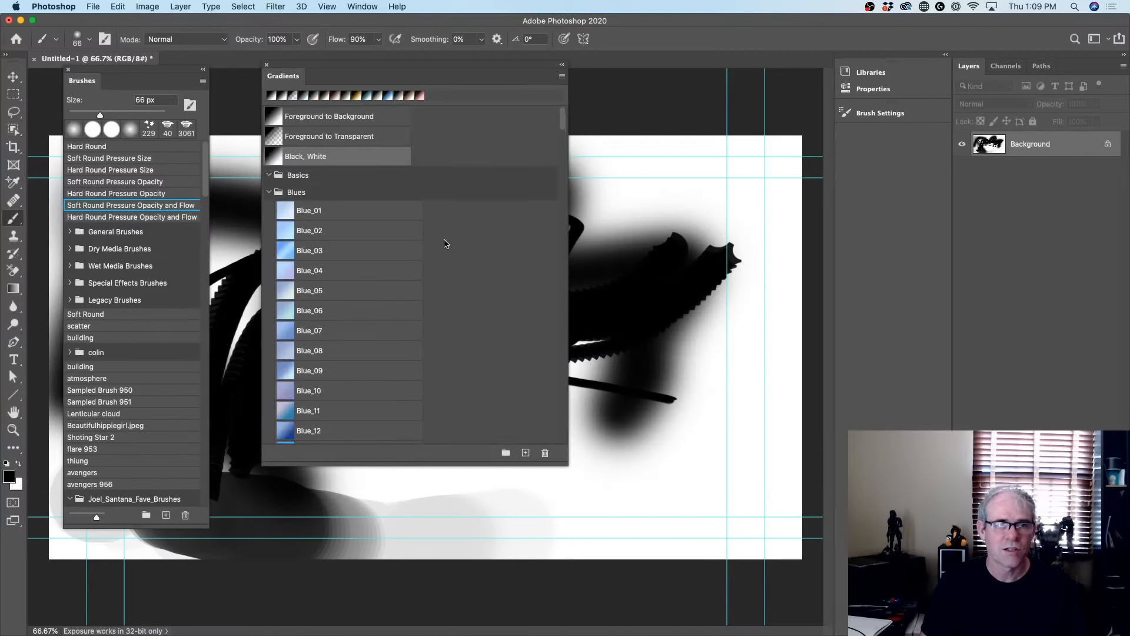
Show the gradients as Small Thumbnail and return the Gradients panel to the Small List view
left_click(562, 76)
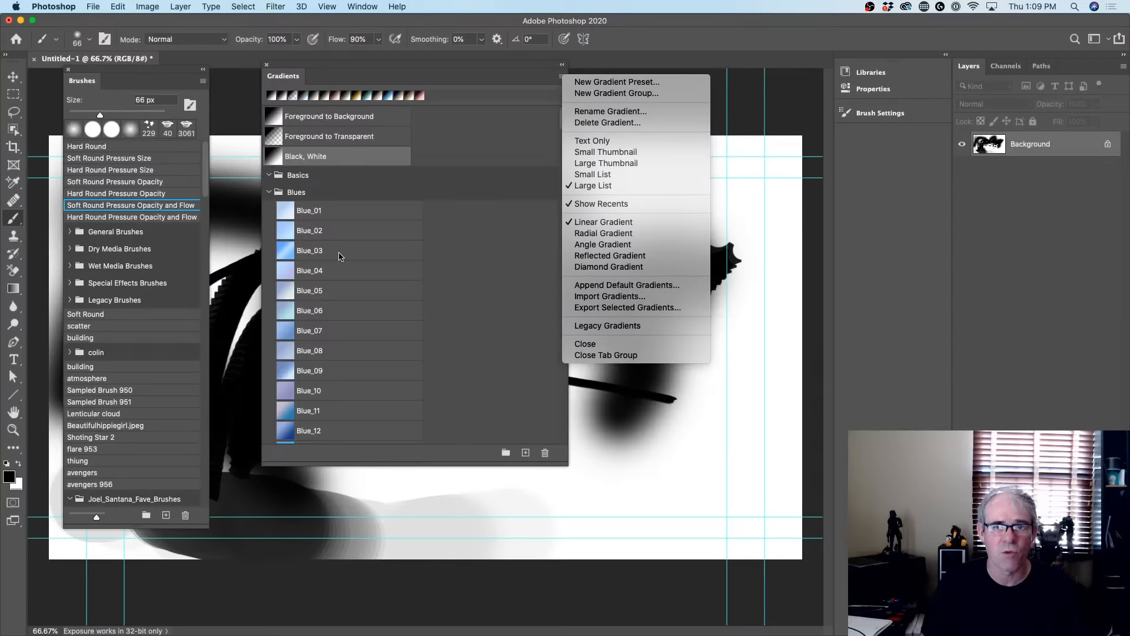
left_click(642, 152)
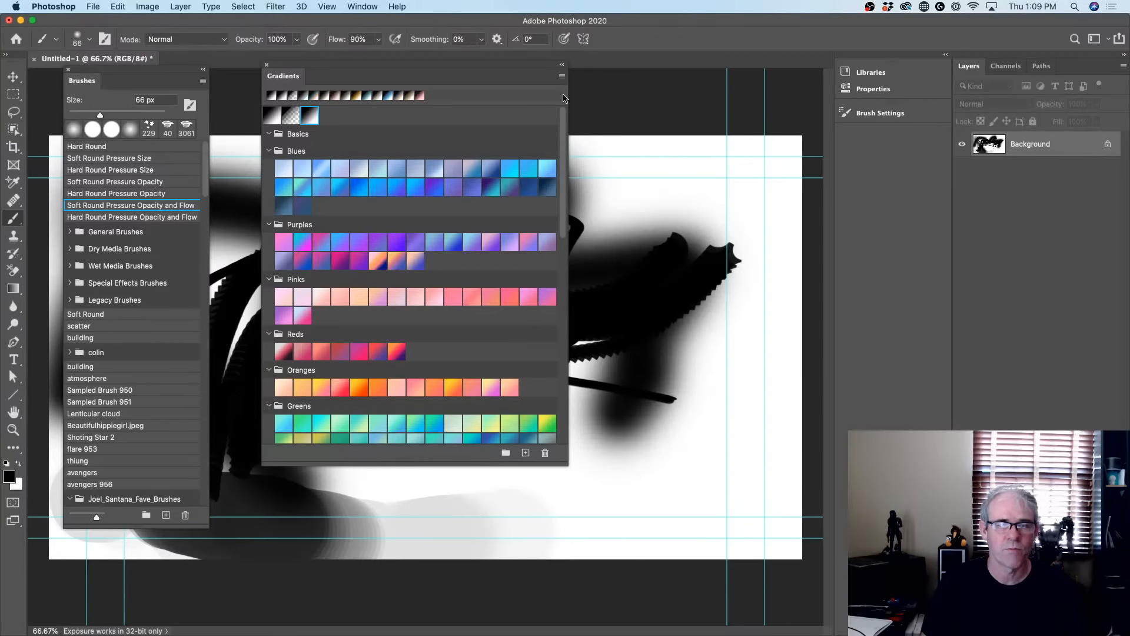
left_click(562, 76)
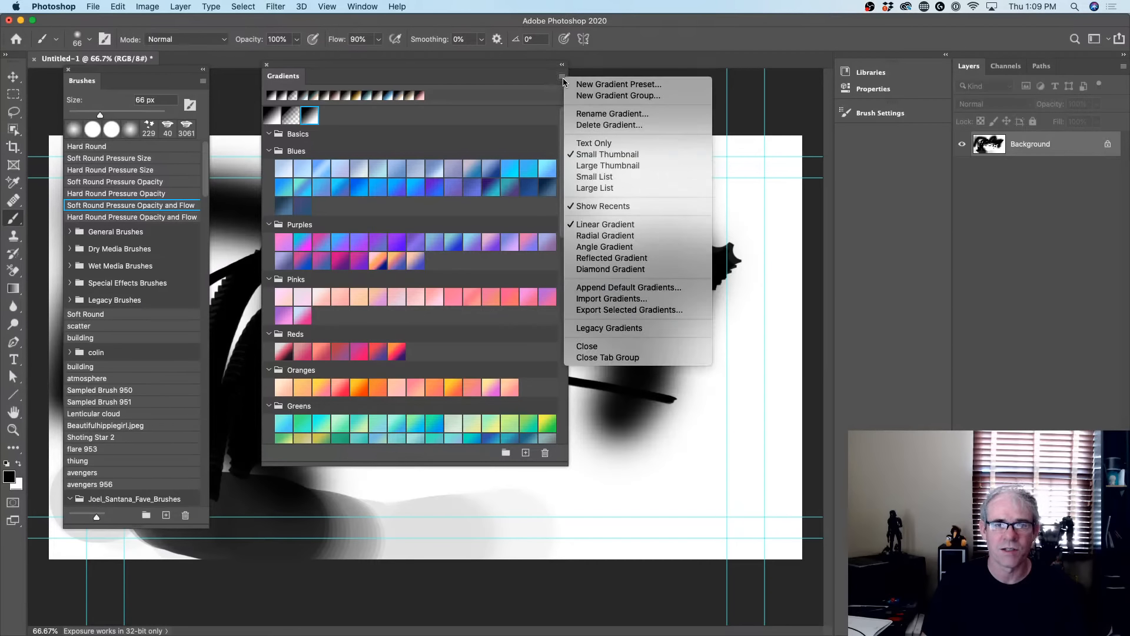
left_click(612, 178)
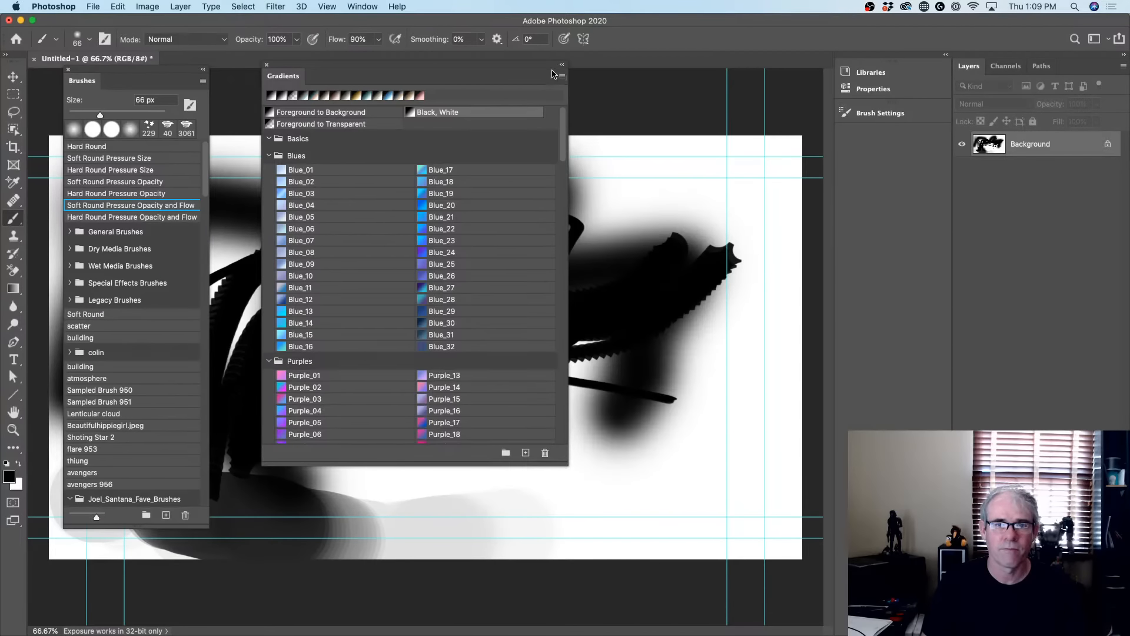
Switch to the saved presets workspace and check which preset panels are turned on
left_click(1107, 39)
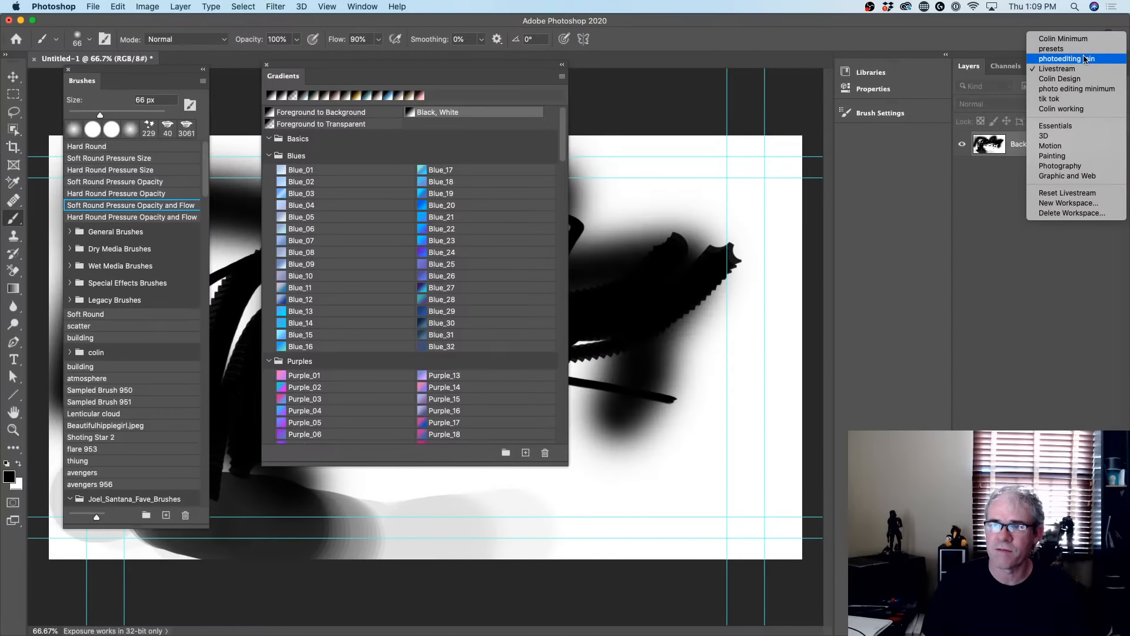
left_click(1084, 51)
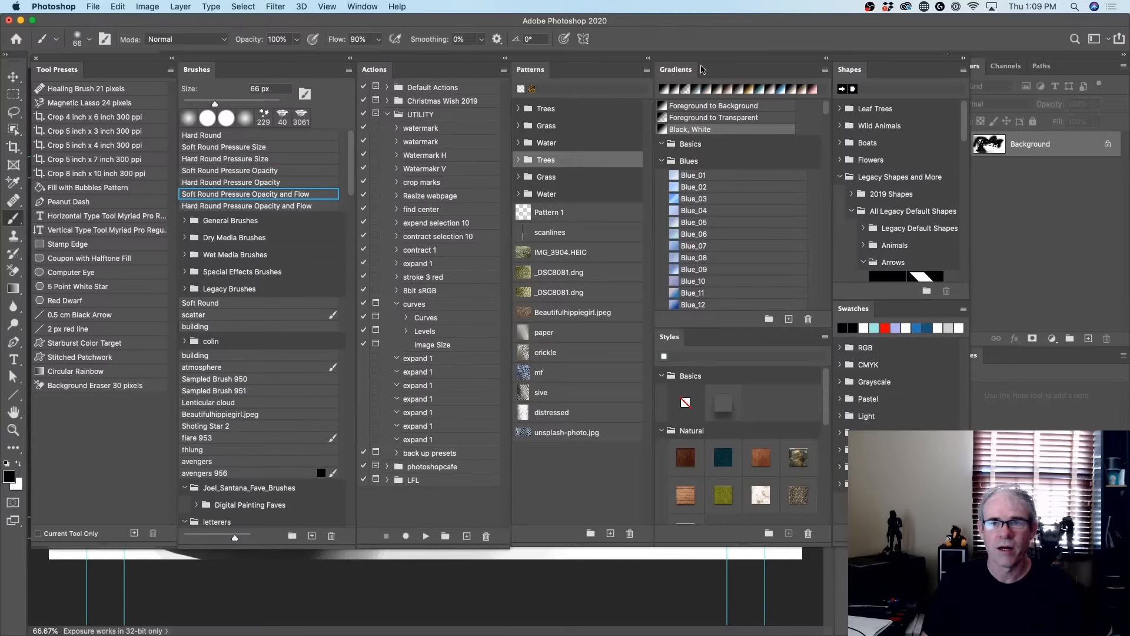
left_click(364, 6)
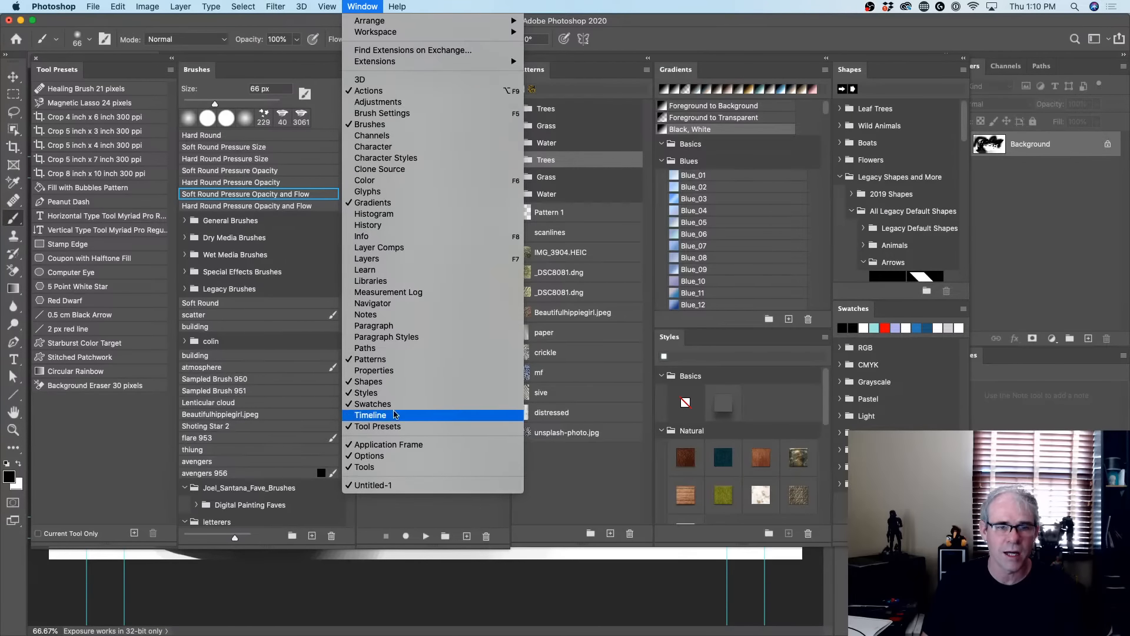
mouse_move(397, 6)
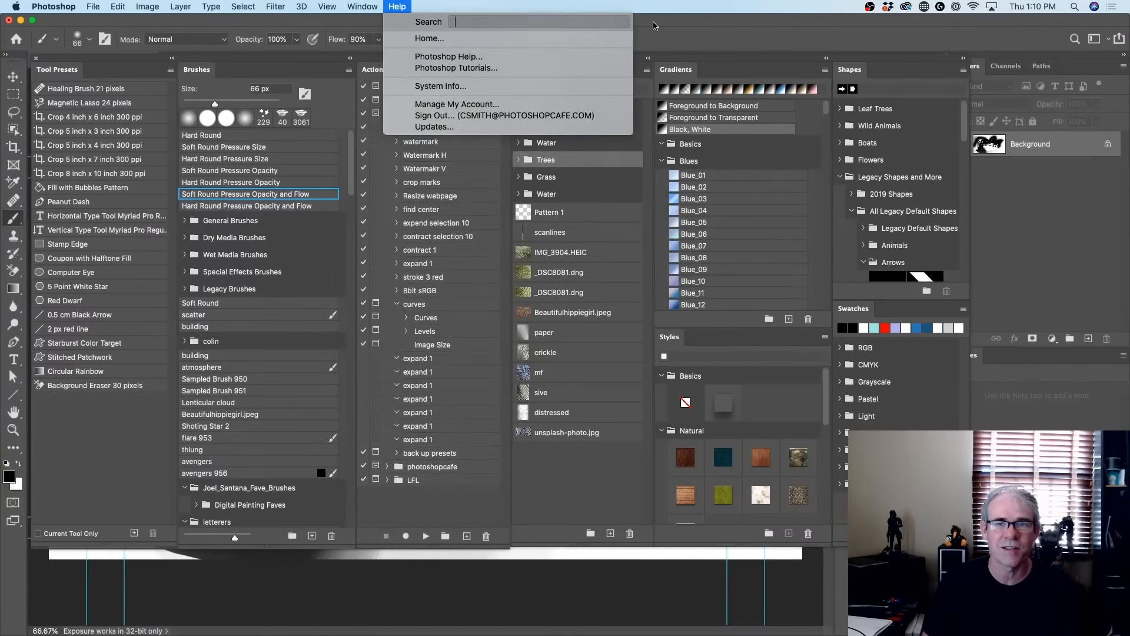
left_click(739, 46)
Place the Tool Presets panel between the Gradients and Shapes columns and shift the joined panels to bring Brushes into view
left_click_drag(57, 69, 684, 112)
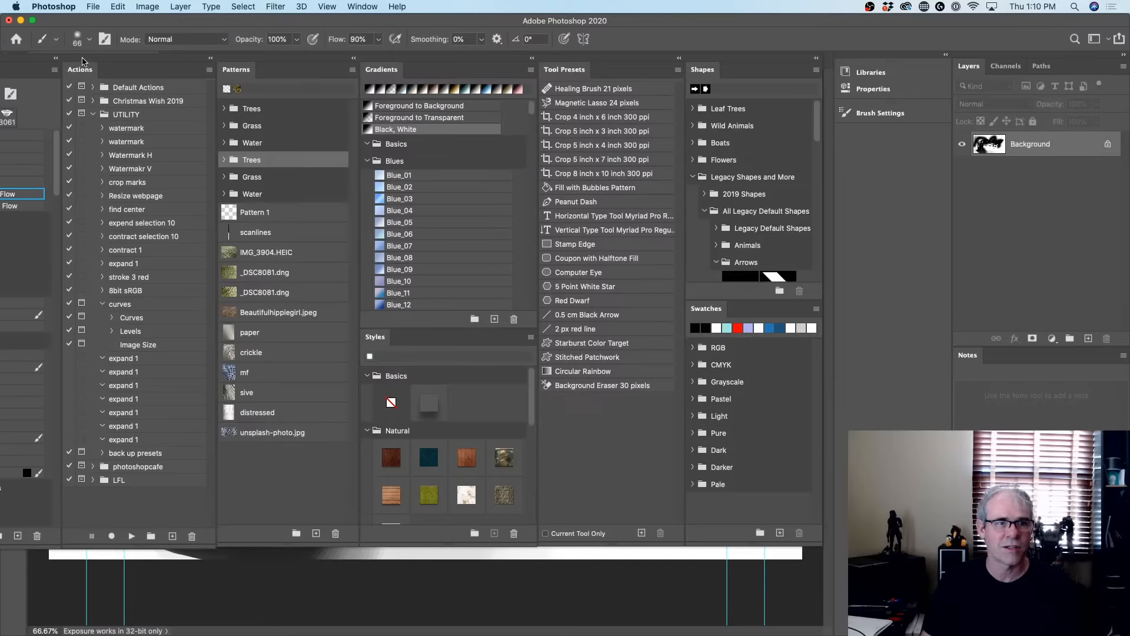
left_click_drag(84, 61, 216, 57)
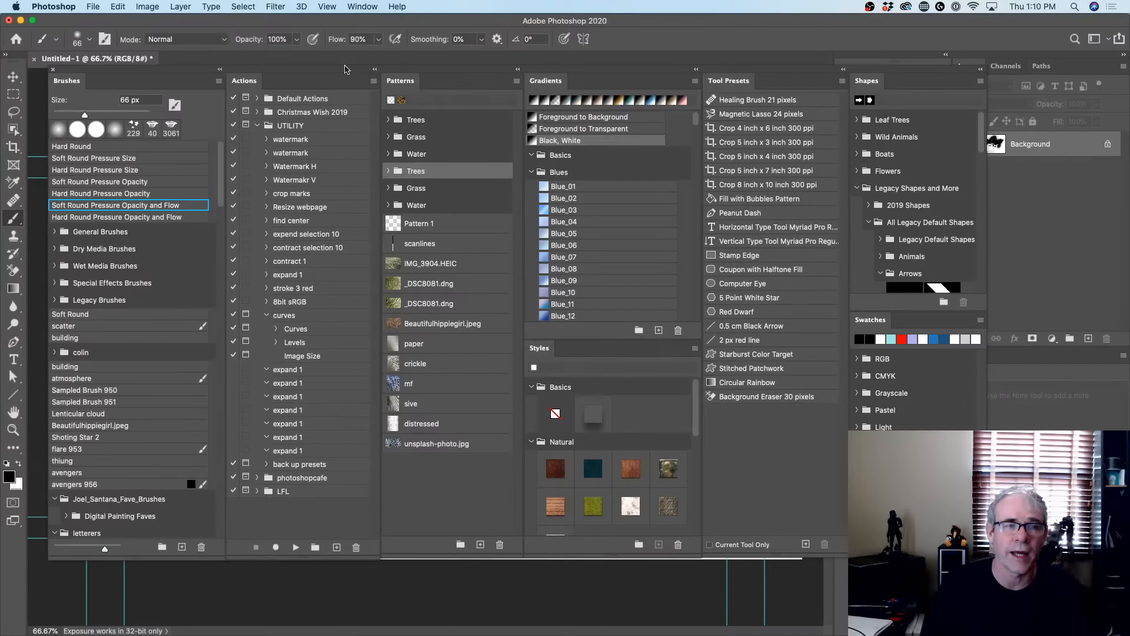
Gather Tool Presets, Patterns, Actions, Brushes, Shapes and Swatches into one tabbed group with Gradients, above Styles
left_click(980, 72)
left_click_drag(737, 93, 574, 88)
left_click_drag(457, 92, 546, 120)
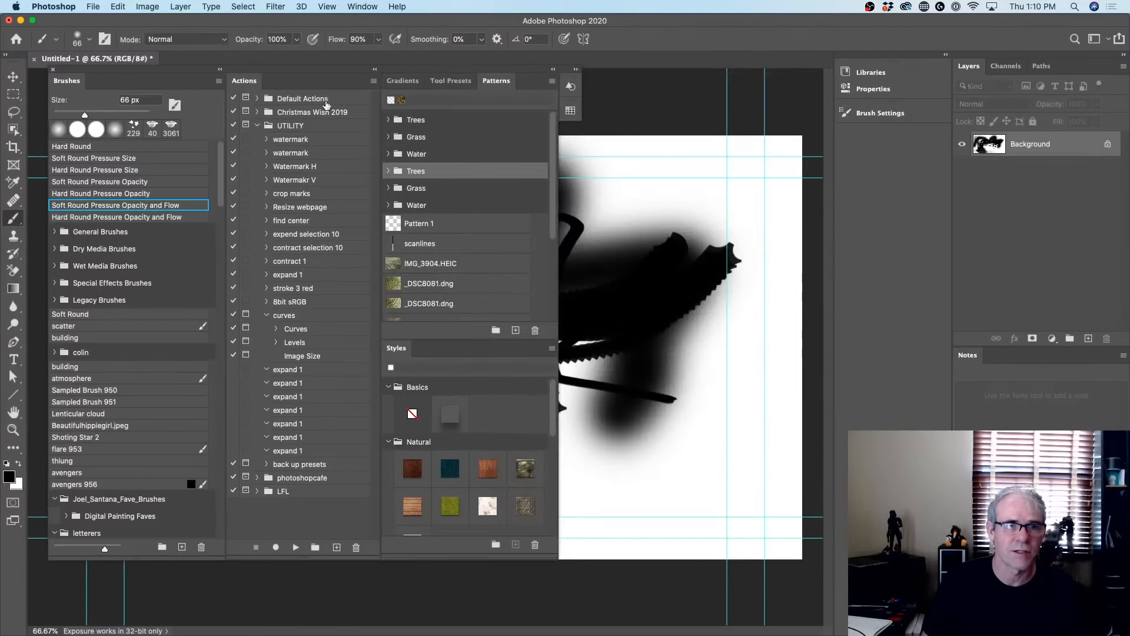
left_click_drag(247, 89, 377, 81)
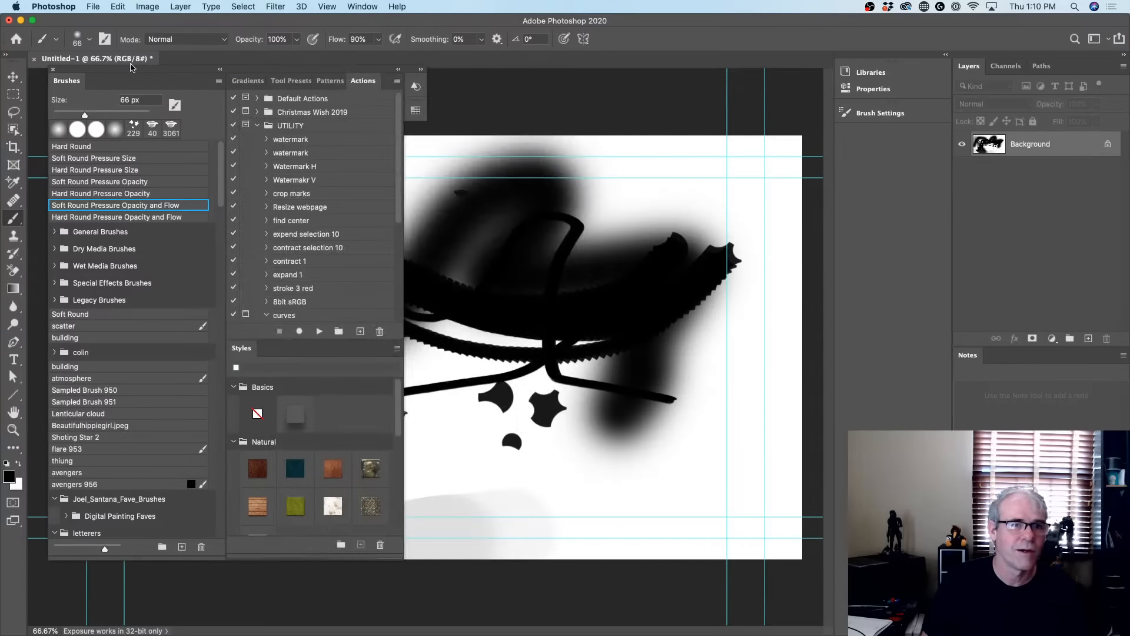
left_click_drag(78, 84, 377, 81)
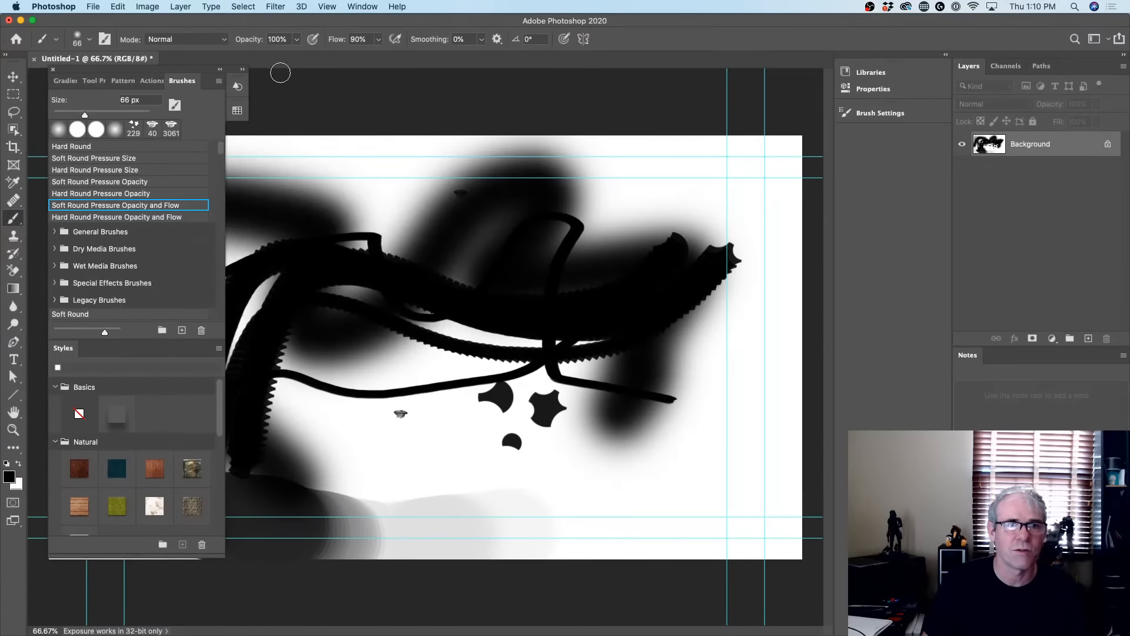
left_click_drag(238, 88, 156, 81)
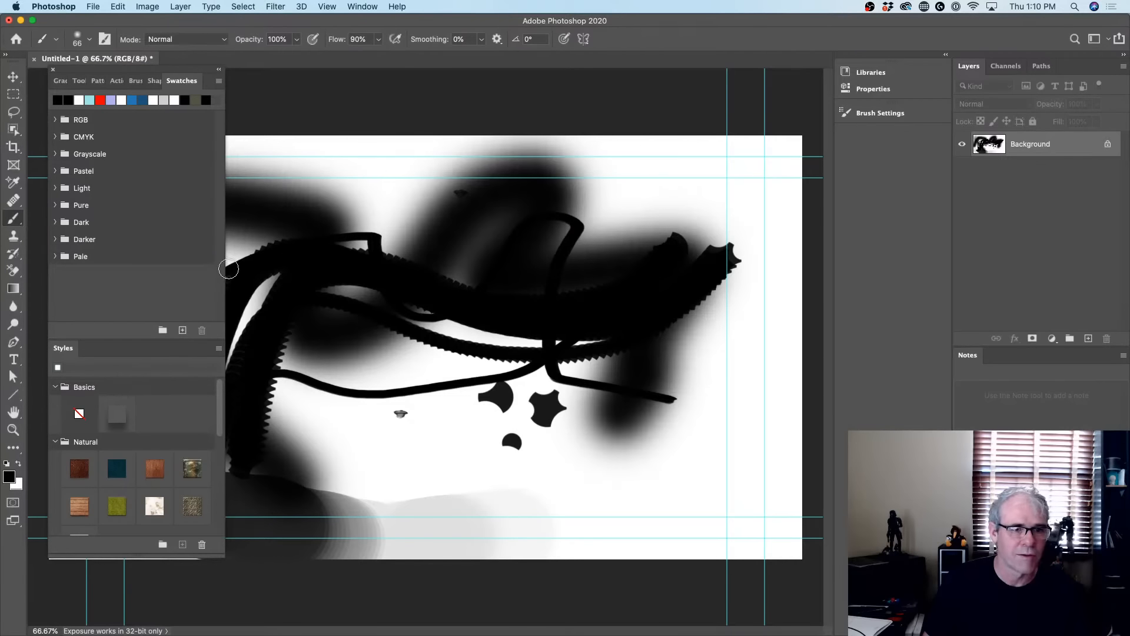
Split Swatches into its own group below Shapes and add Gradients and Styles to it as tabs
left_click_drag(187, 82, 126, 343)
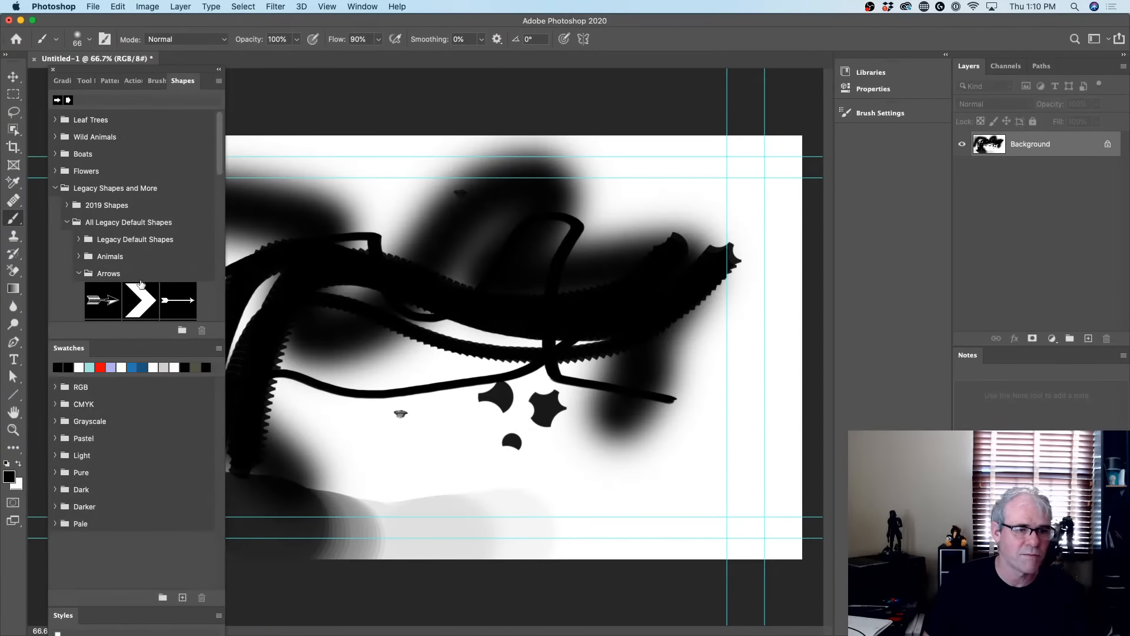
left_click_drag(61, 81, 110, 348)
left_click_drag(66, 615, 147, 350)
Dock the two preset panel groups beside the Layers panel and collapse them to an icon-only column
left_click_drag(146, 73, 947, 81)
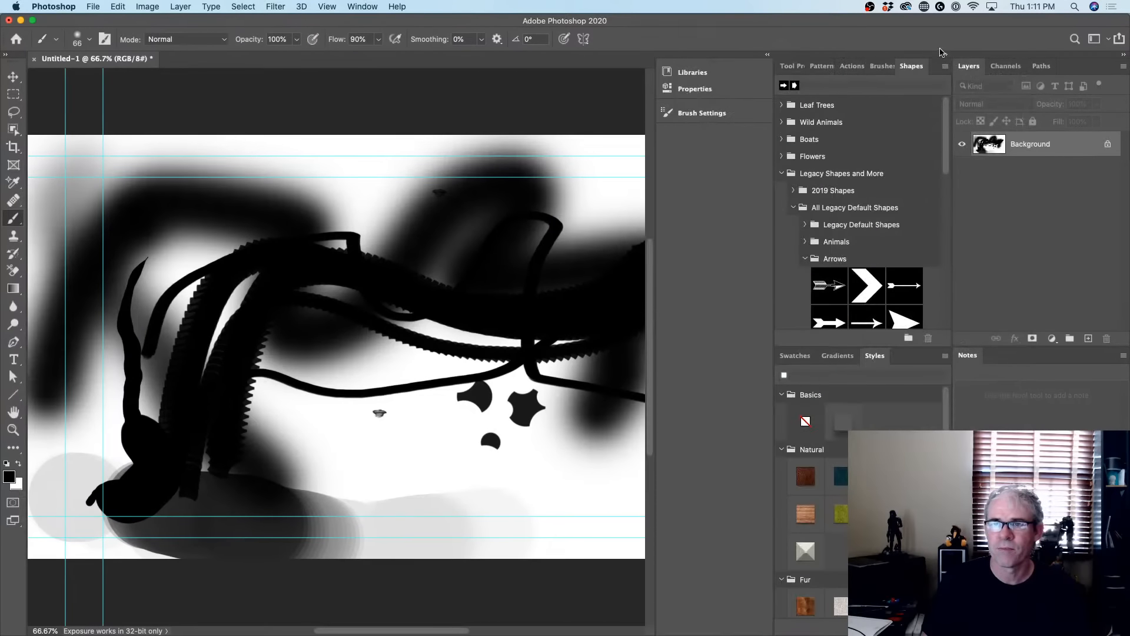
left_click(945, 56)
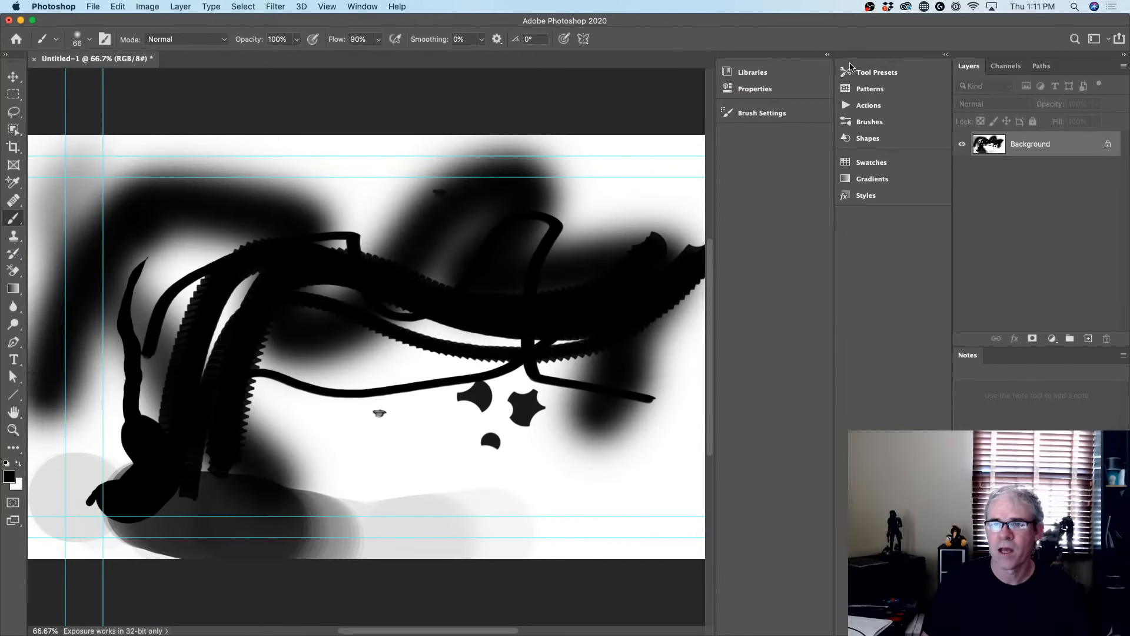
left_click_drag(835, 69, 914, 71)
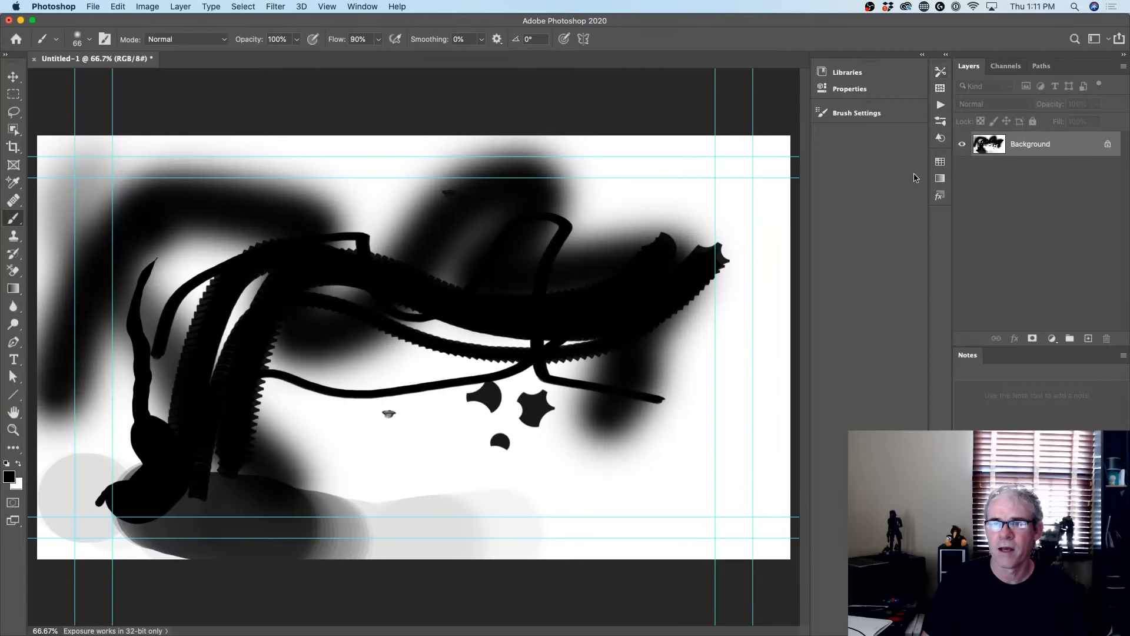
Expand the Styles, Shapes and Tool Presets panels from the collapsed column in turn, ending with Patterns open
left_click(939, 195)
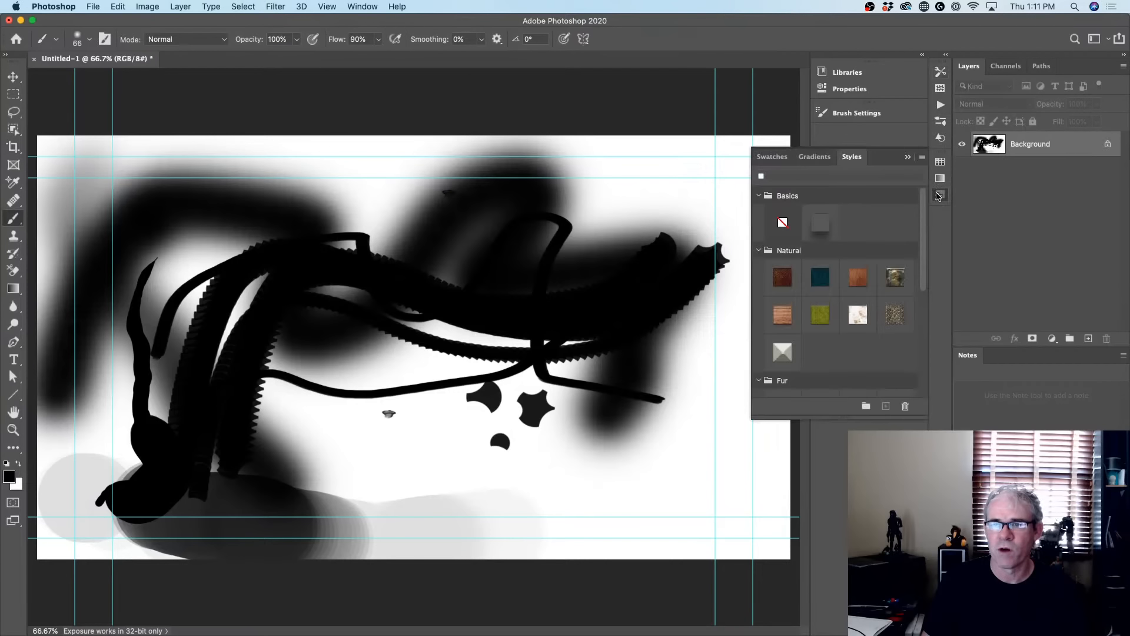
left_click(942, 139)
left_click(940, 88)
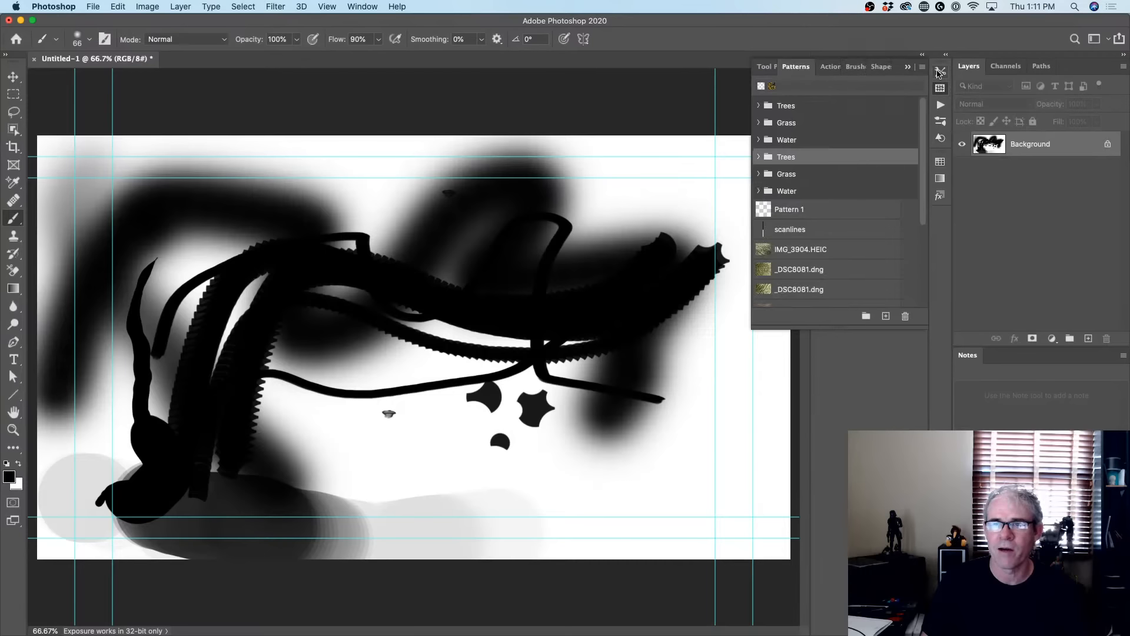
left_click(940, 72)
left_click(941, 88)
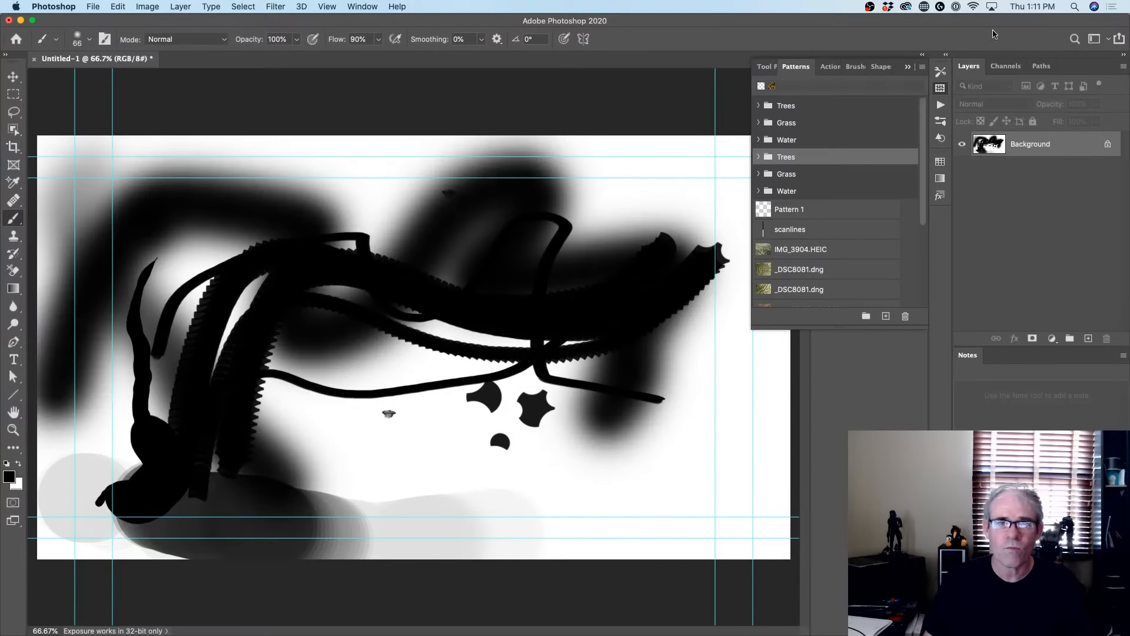
Fill the Background layer with white and, with the Move tool active, float the Patterns panel over the canvas
key("super+BackSpace")
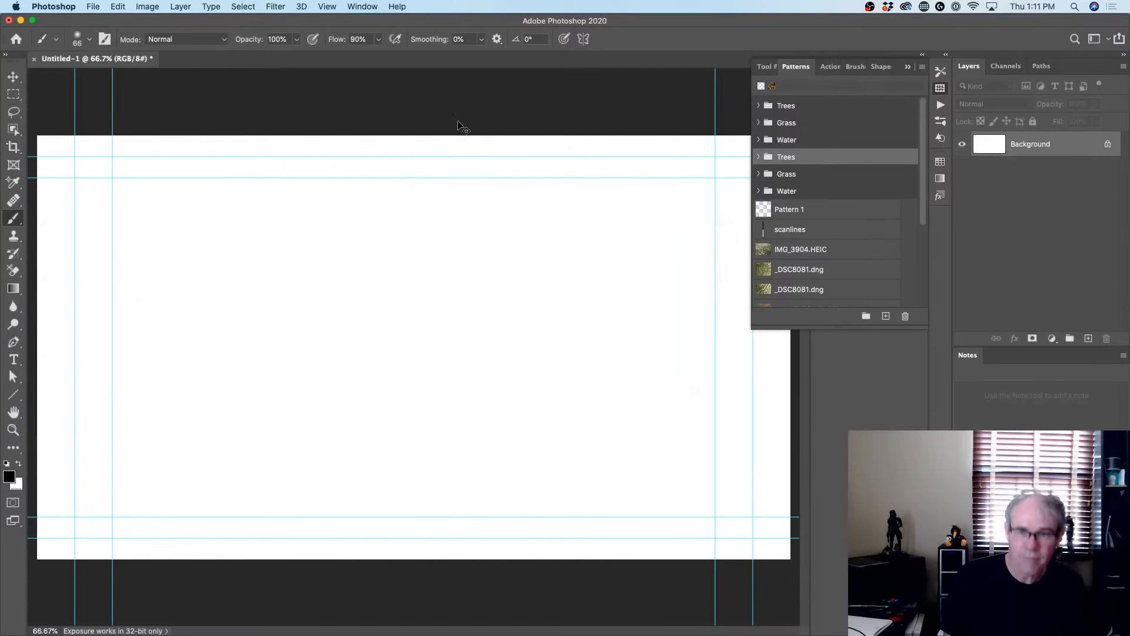
left_click(13, 76)
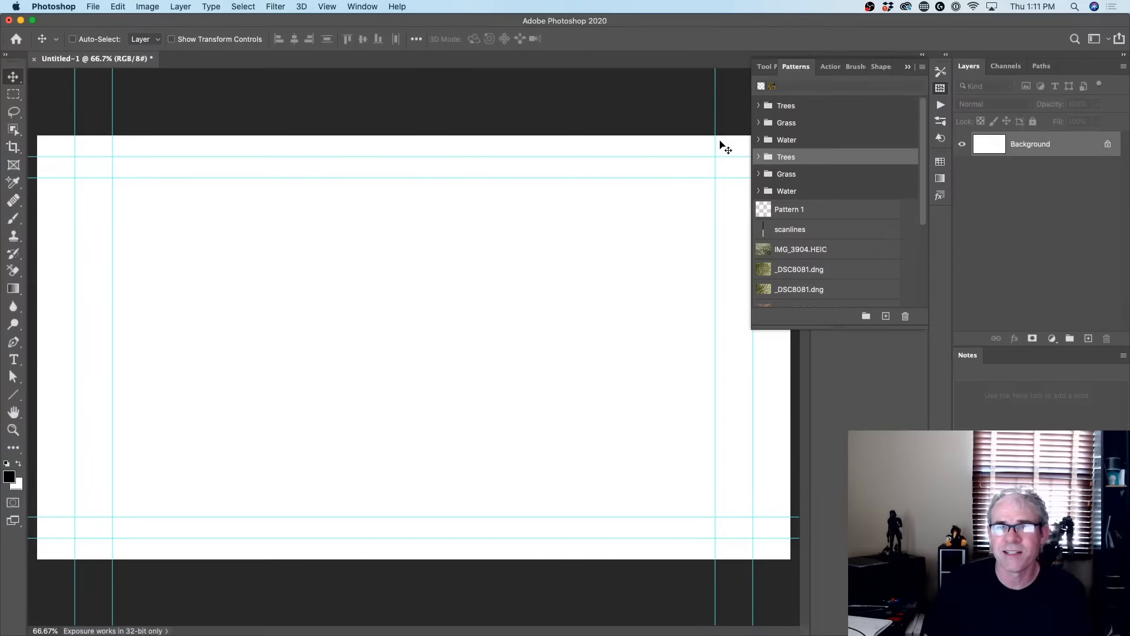
left_click_drag(796, 69, 404, 101)
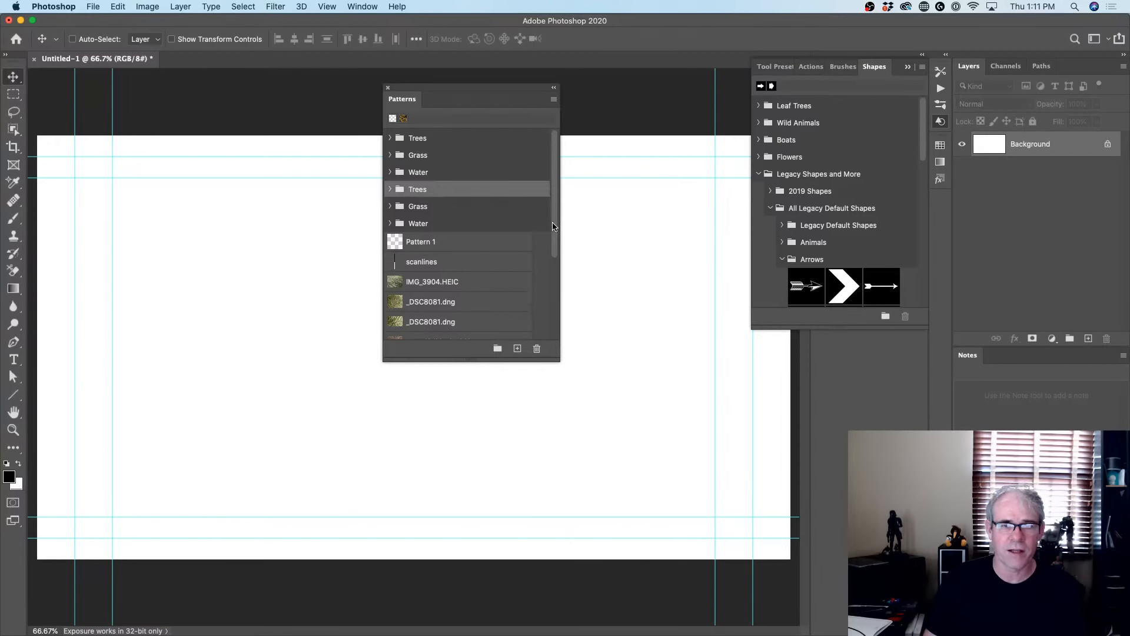
left_click_drag(555, 226, 577, 179)
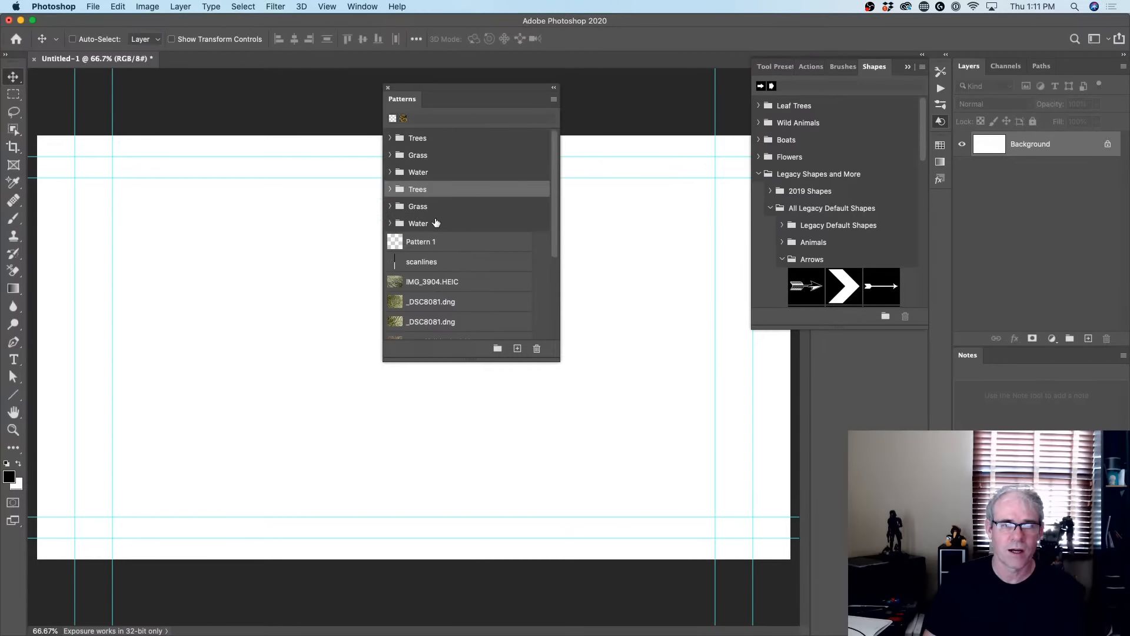
Expand the lower Water and upper Trees pattern groups, and fill the canvas with Tree Tile 3, replacing it with Tree Tile 4
left_click(389, 224)
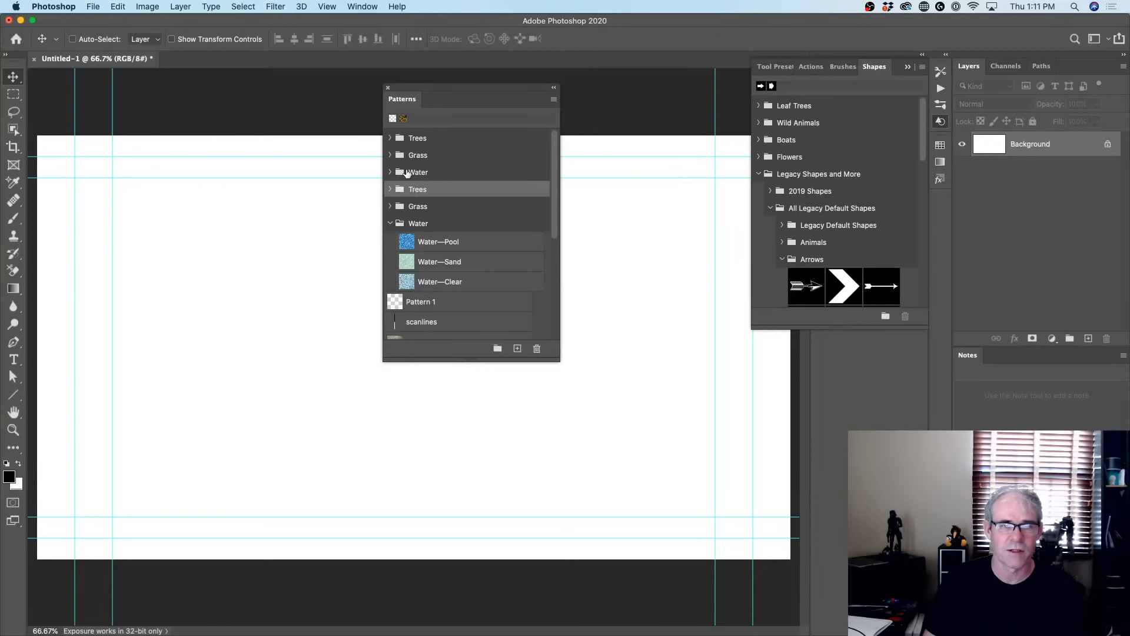
left_click(390, 137)
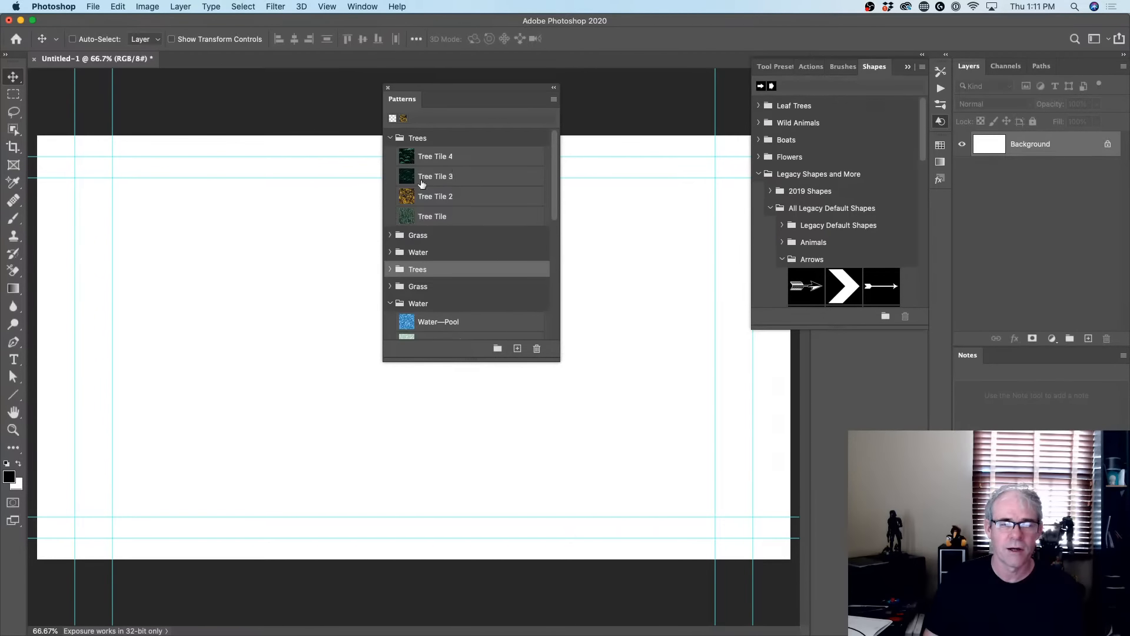
left_click_drag(413, 183, 321, 194)
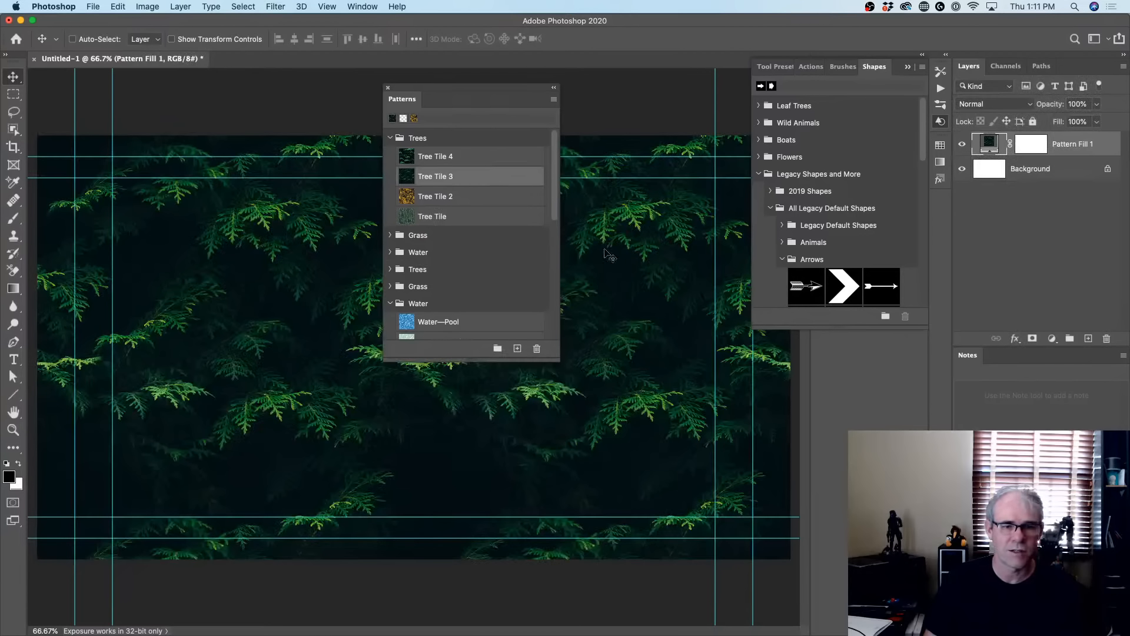
left_click(436, 157)
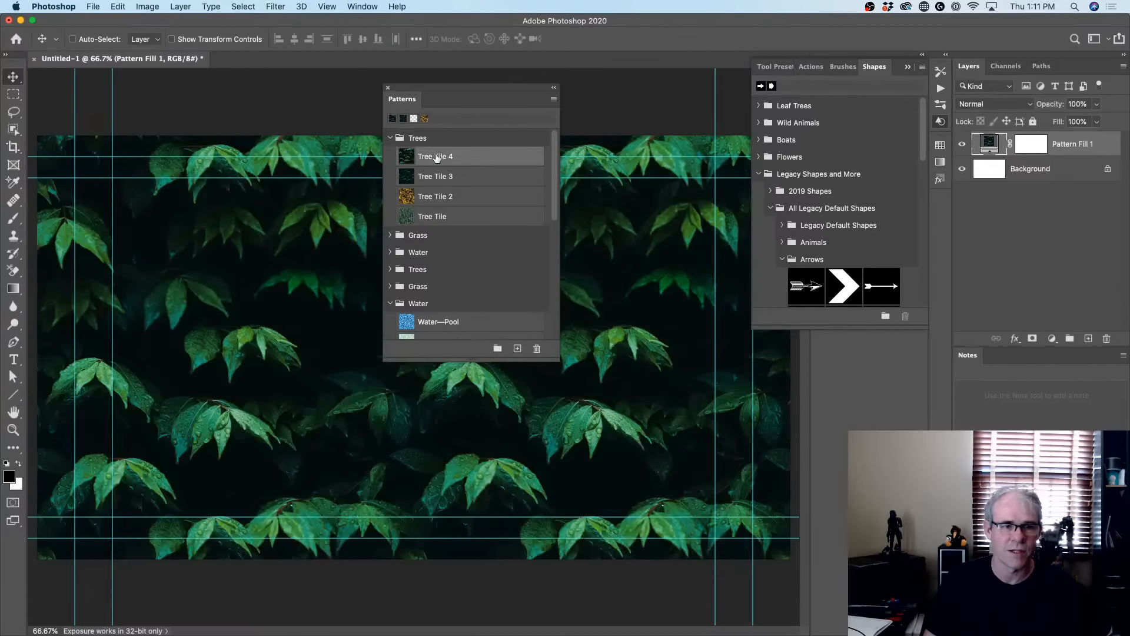
Fill the canvas with Tree Tile 2 and Tree Tile, then expand the upper Grass group and try its patterns, ending with Grass-Autumn
left_click(414, 203)
left_click(412, 216)
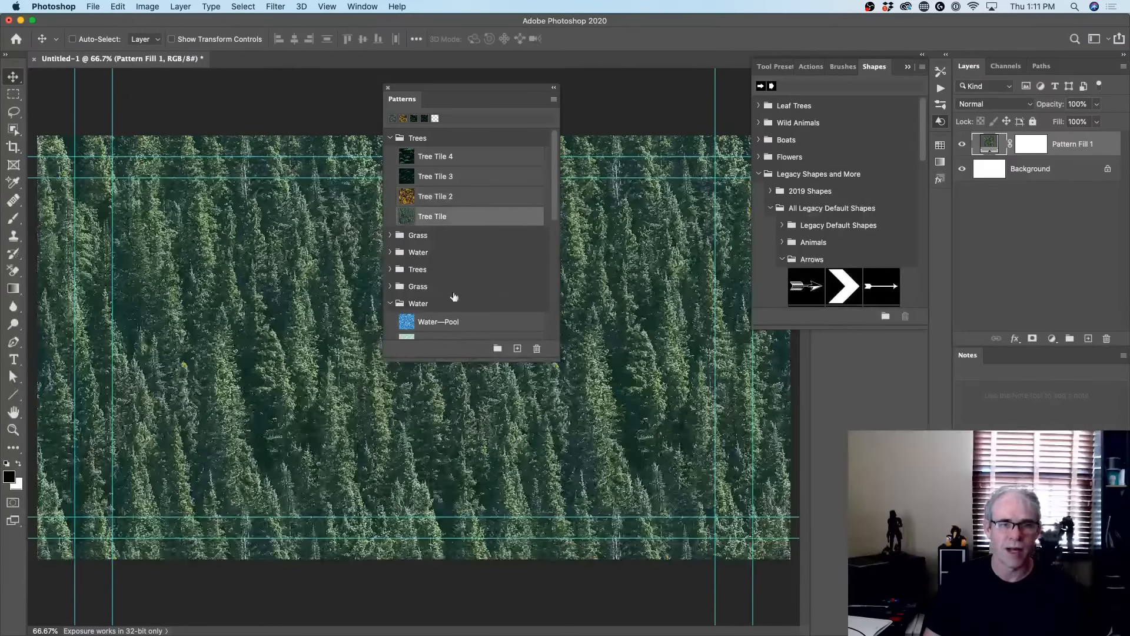
left_click(390, 235)
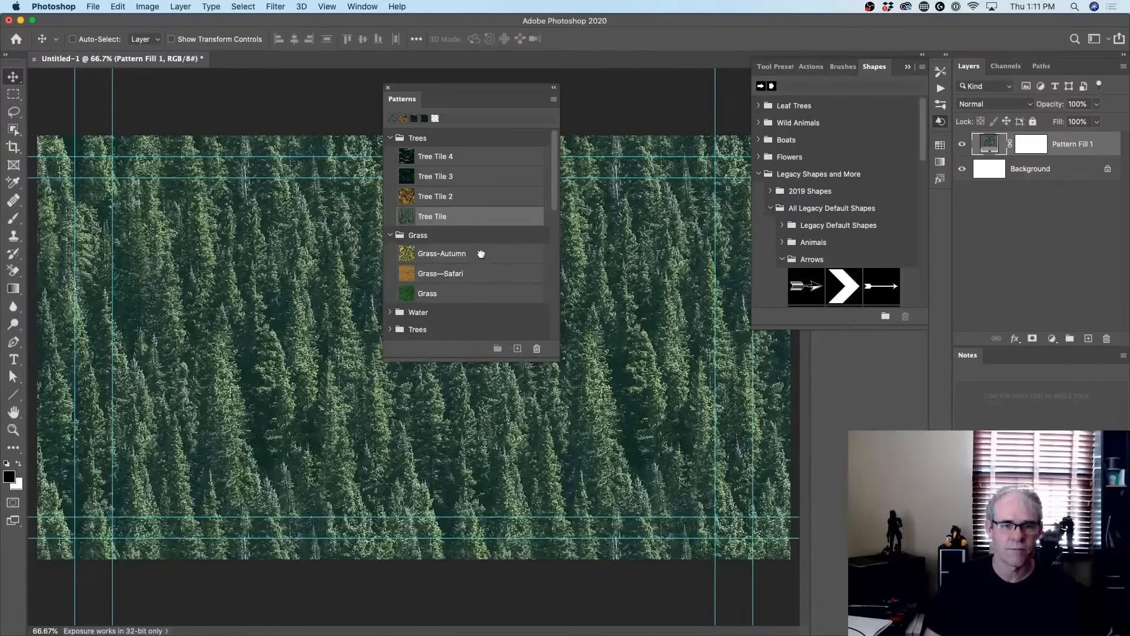
left_click(481, 253)
left_click(481, 273)
left_click(475, 292)
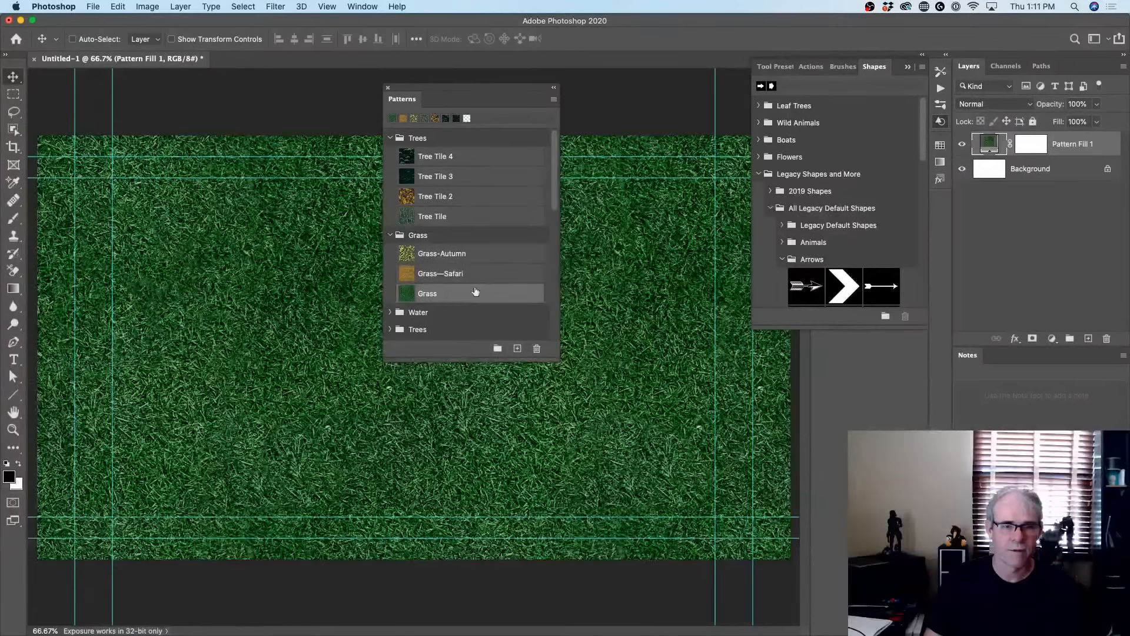
left_click(468, 255)
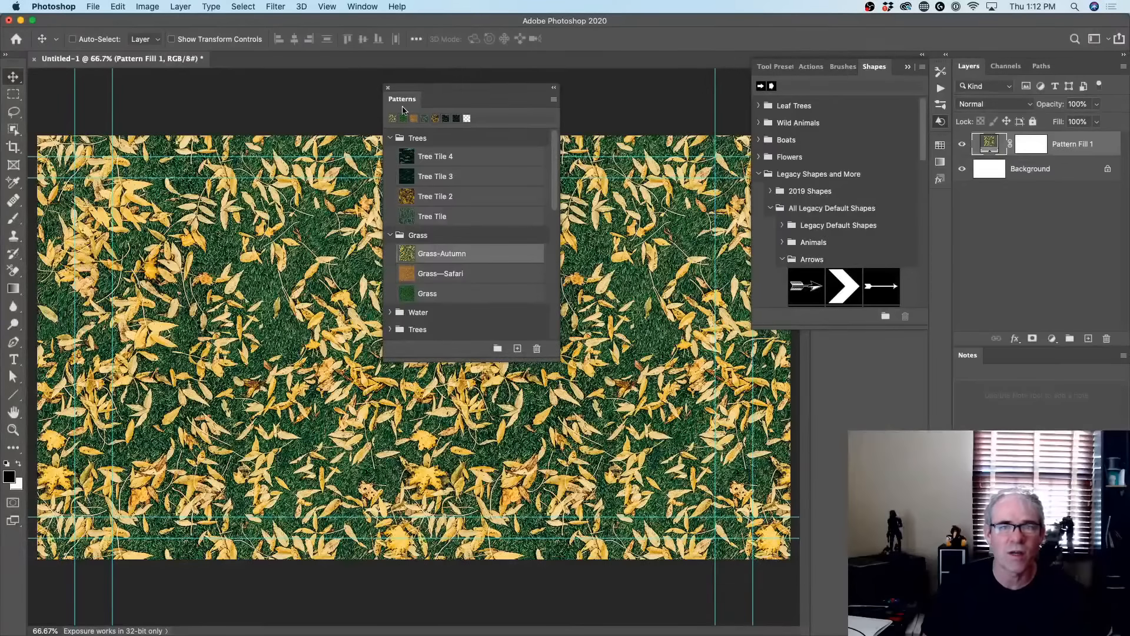
Load Legacy Patterns and More into the Patterns panel, expand that group and enlarge the panel to show more of the list
left_click(554, 100)
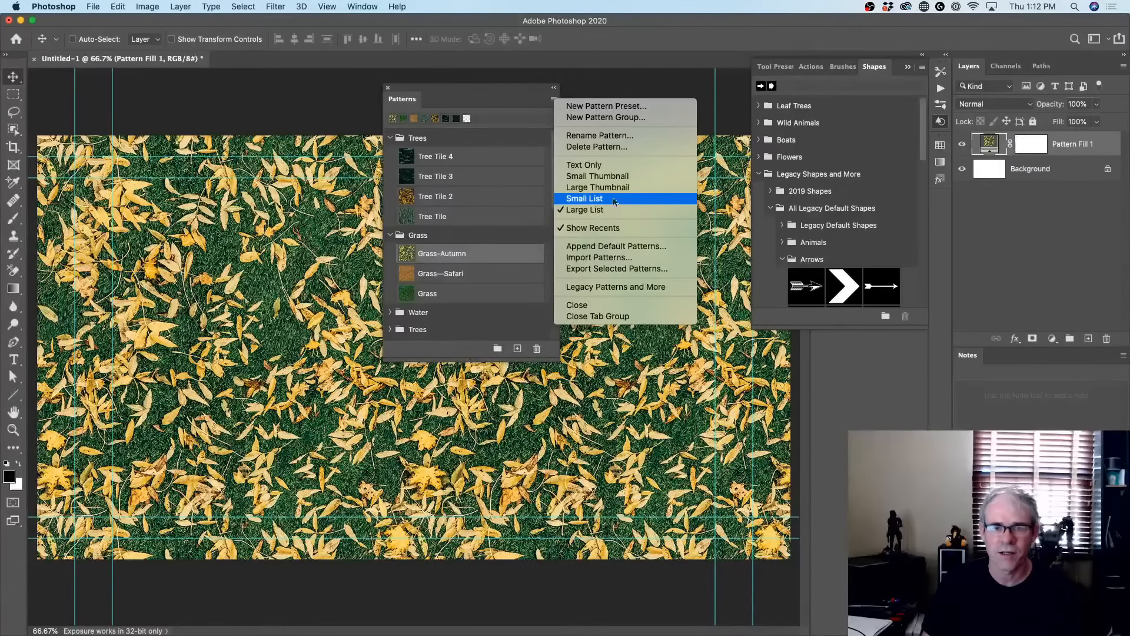
left_click(599, 288)
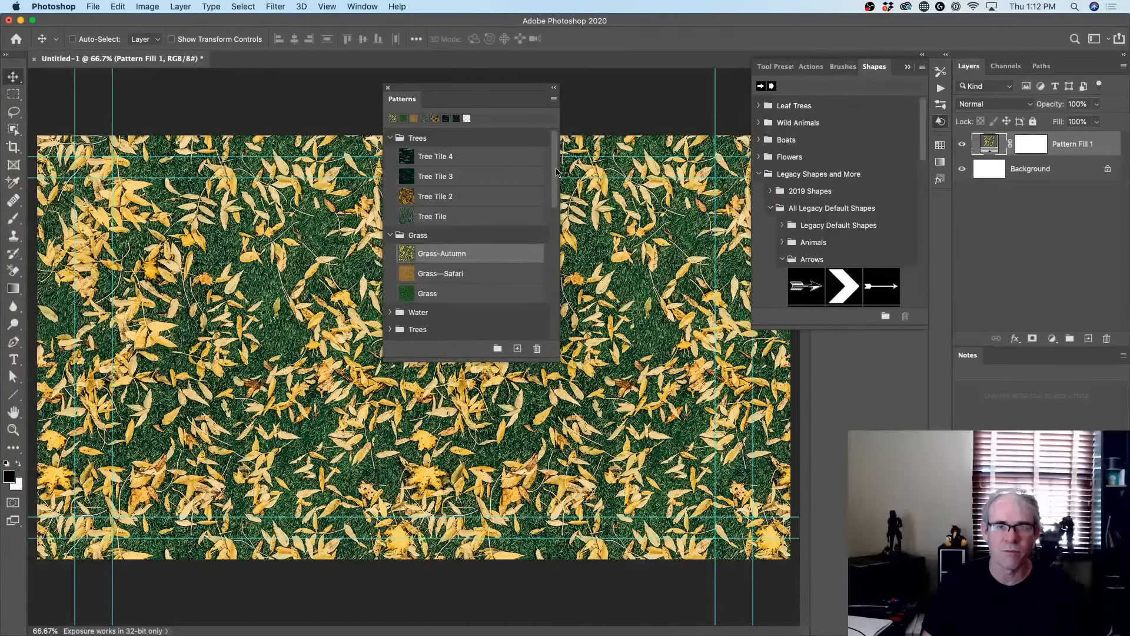
left_click_drag(557, 172, 546, 312)
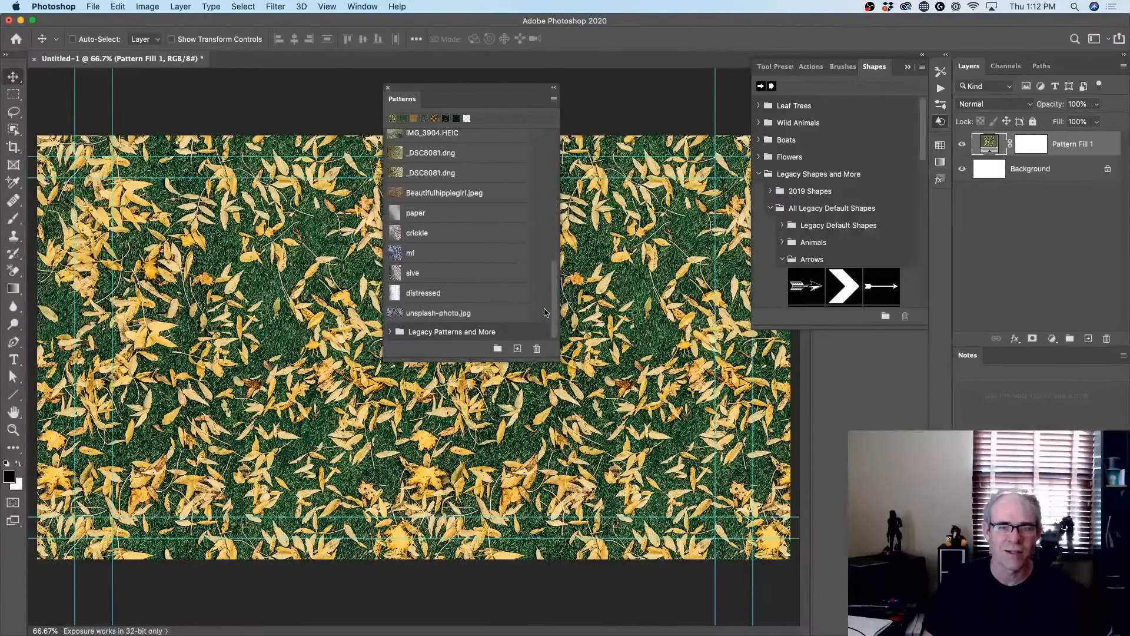
left_click(387, 333)
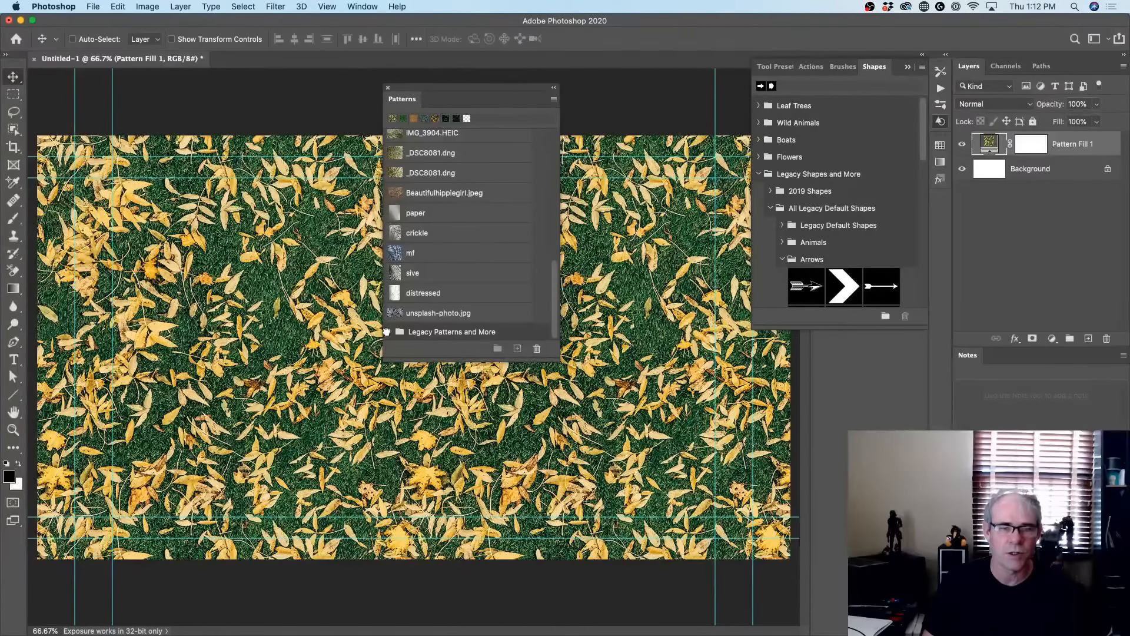
scroll(544, 324, "down", 2)
left_click_drag(556, 358, 584, 549)
scroll(524, 341, "down", 2)
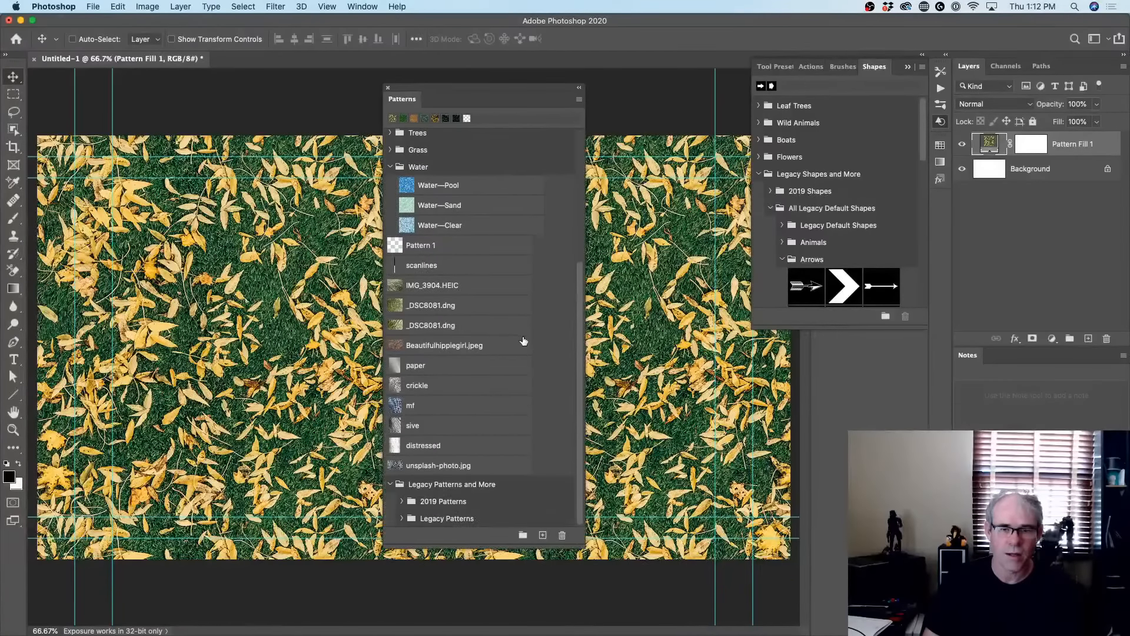
Expand the 2019 Patterns and Legacy Patterns groups, and open all of their subgroups at once
left_click(402, 502)
scroll(481, 371, "down", 3)
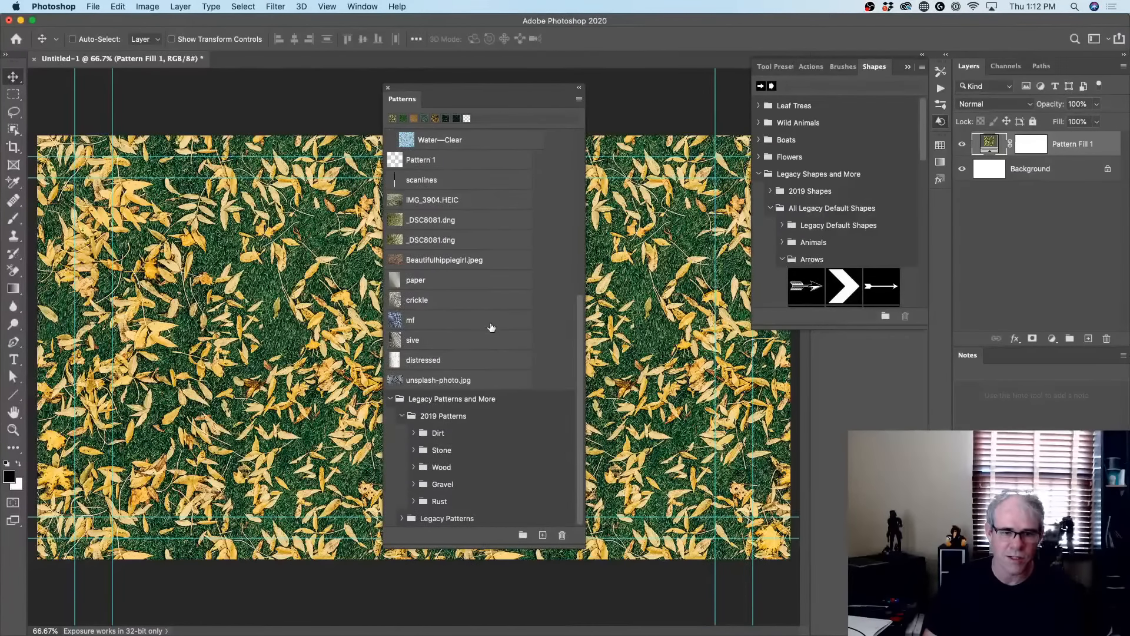
left_click(401, 519)
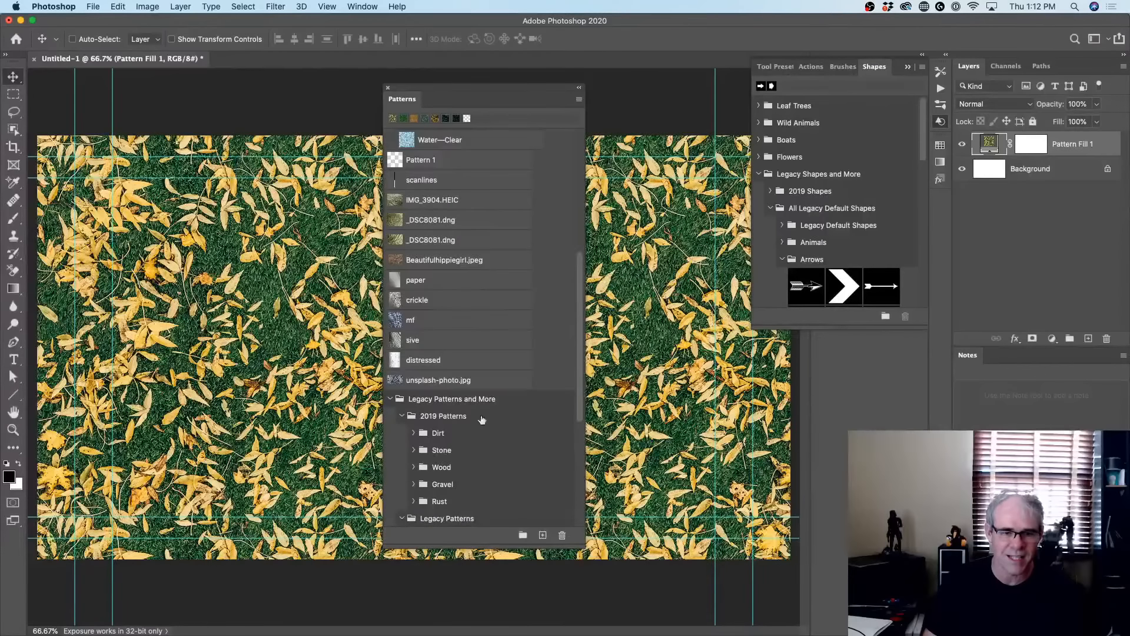
scroll(473, 263, "down", 8)
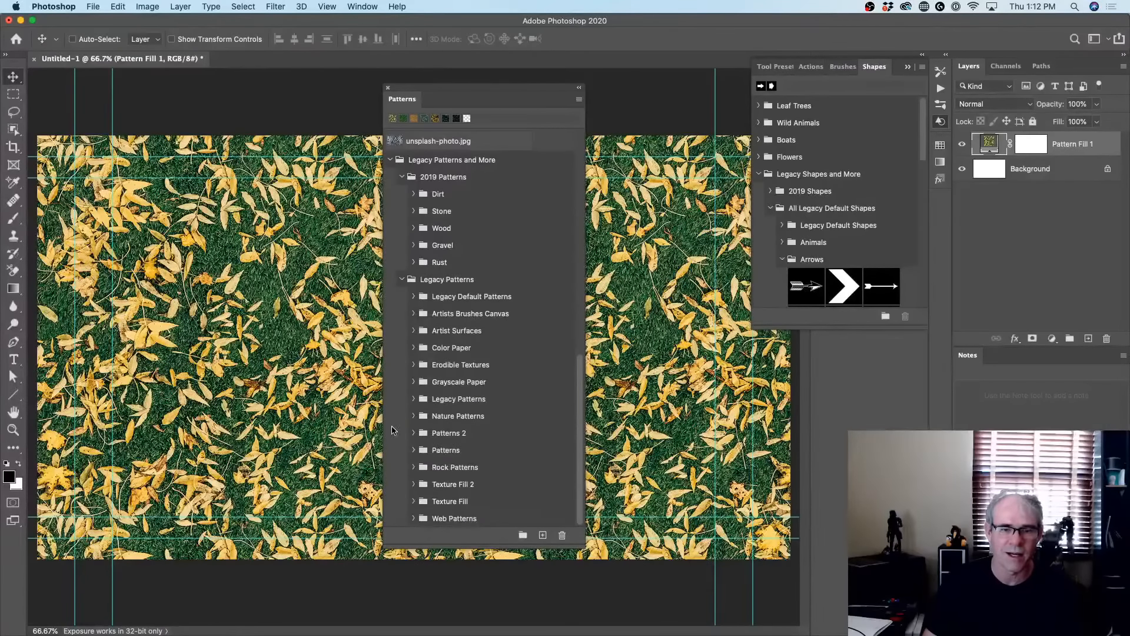
left_click(414, 299, "alt")
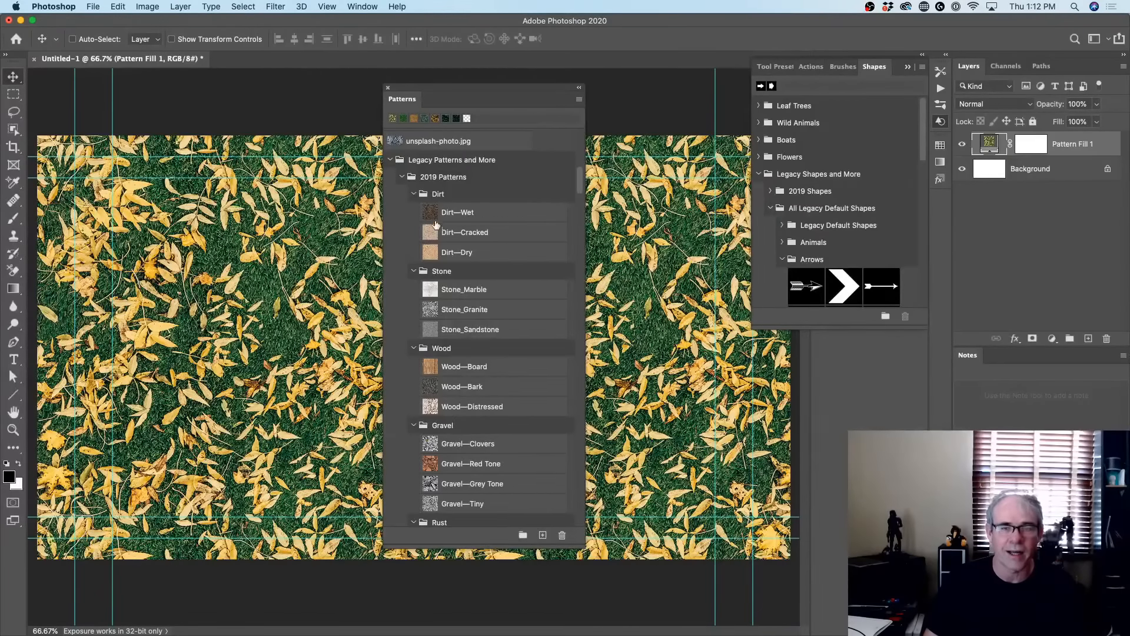
Try the legacy patterns Stone, #10 Extra Heavy and Extra Heavy Canvas on the pattern fill layer
scroll(429, 360, "down", 1)
scroll(428, 360, "down", 15)
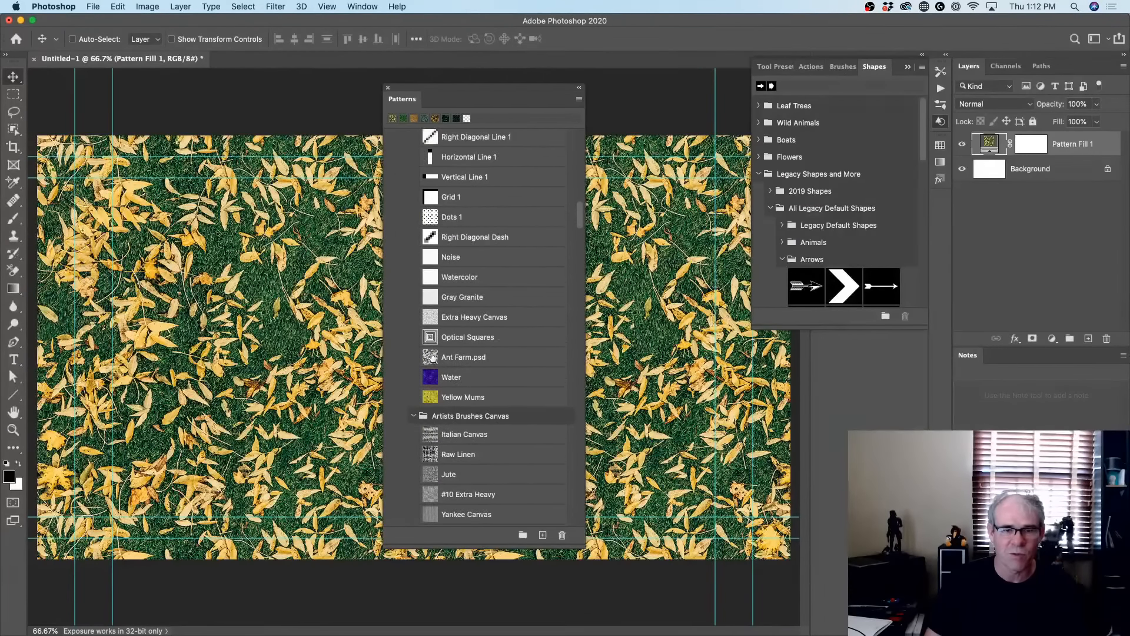
scroll(488, 403, "down", 5)
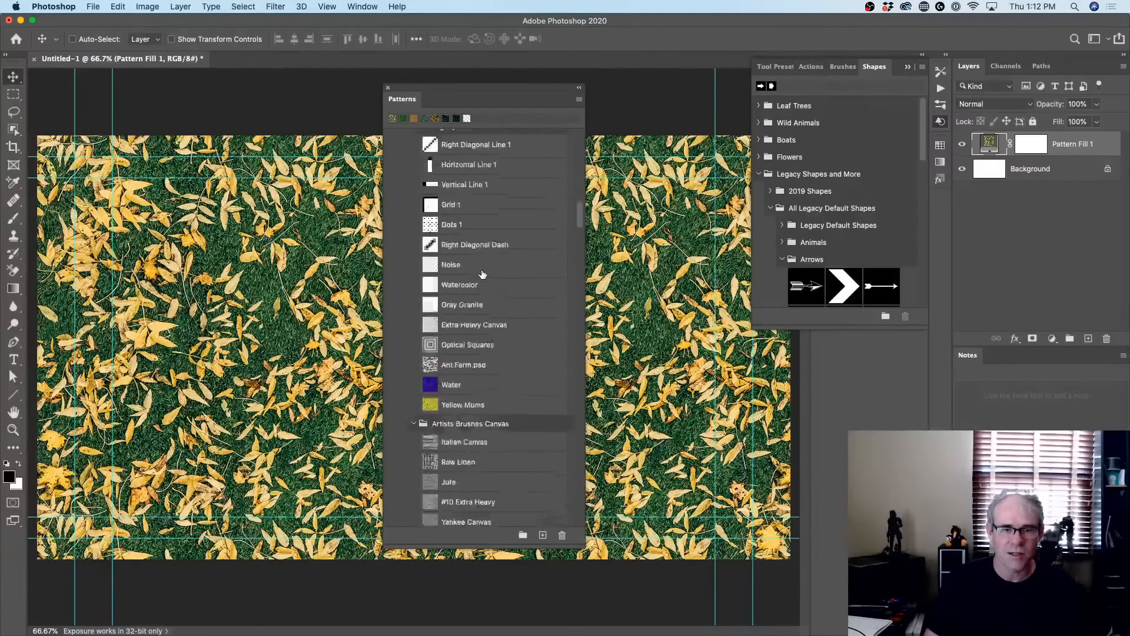
scroll(506, 500, "down", 2)
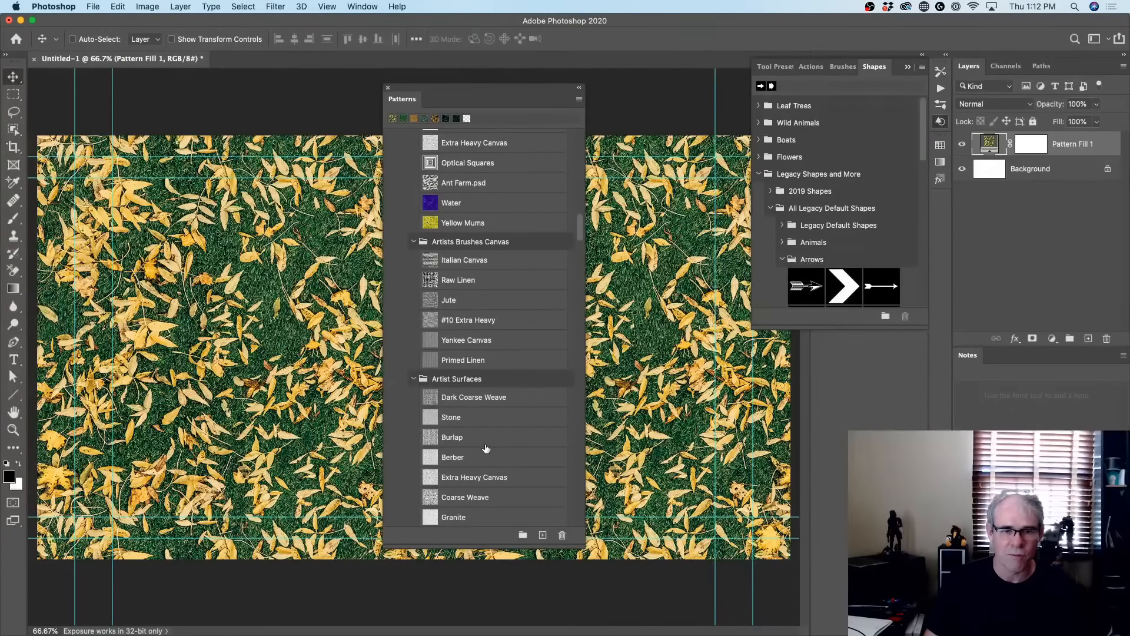
left_click(474, 420)
left_click(501, 321)
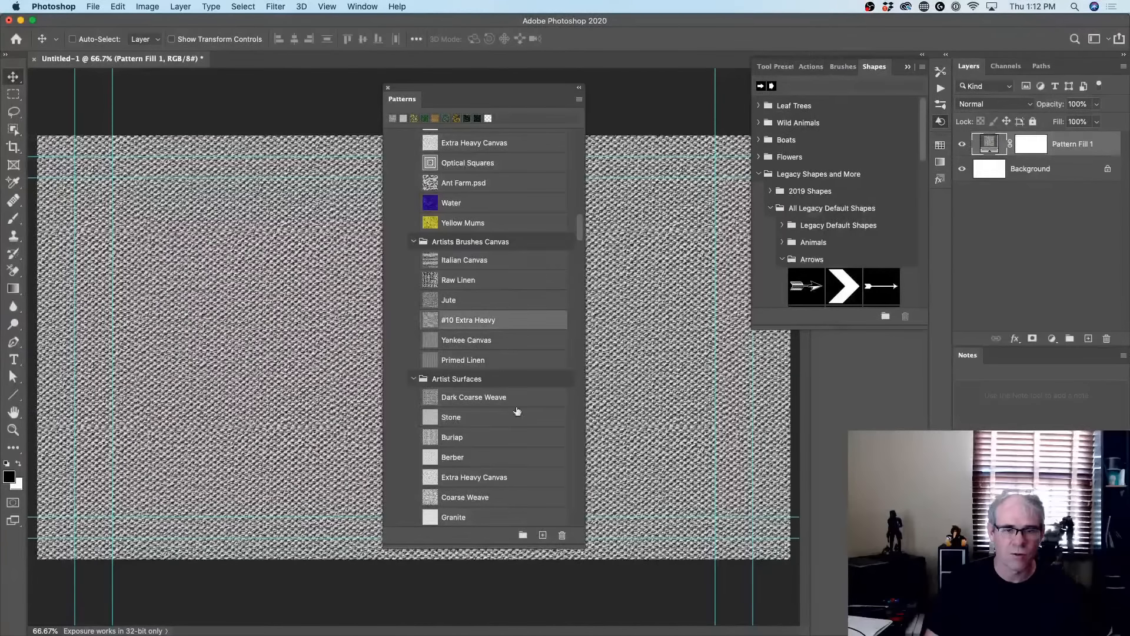
left_click(515, 483)
Browse the expanded legacy pattern groups, from Legacy Default Patterns and Color Paper down to Texture Fill
scroll(517, 471, "up", 8)
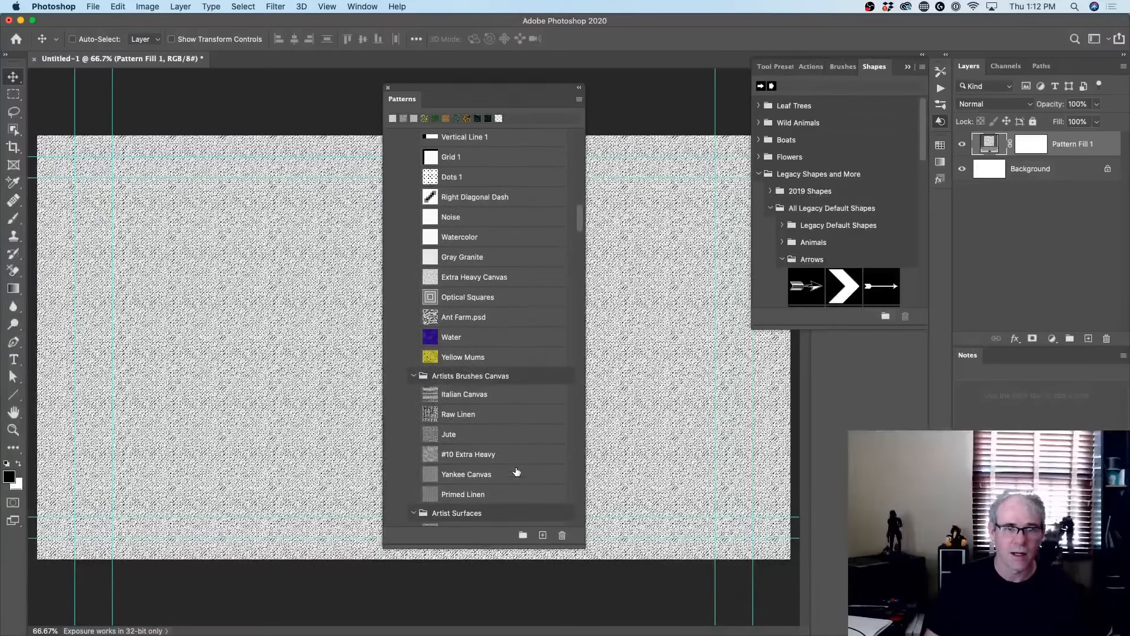
scroll(517, 471, "down", 3)
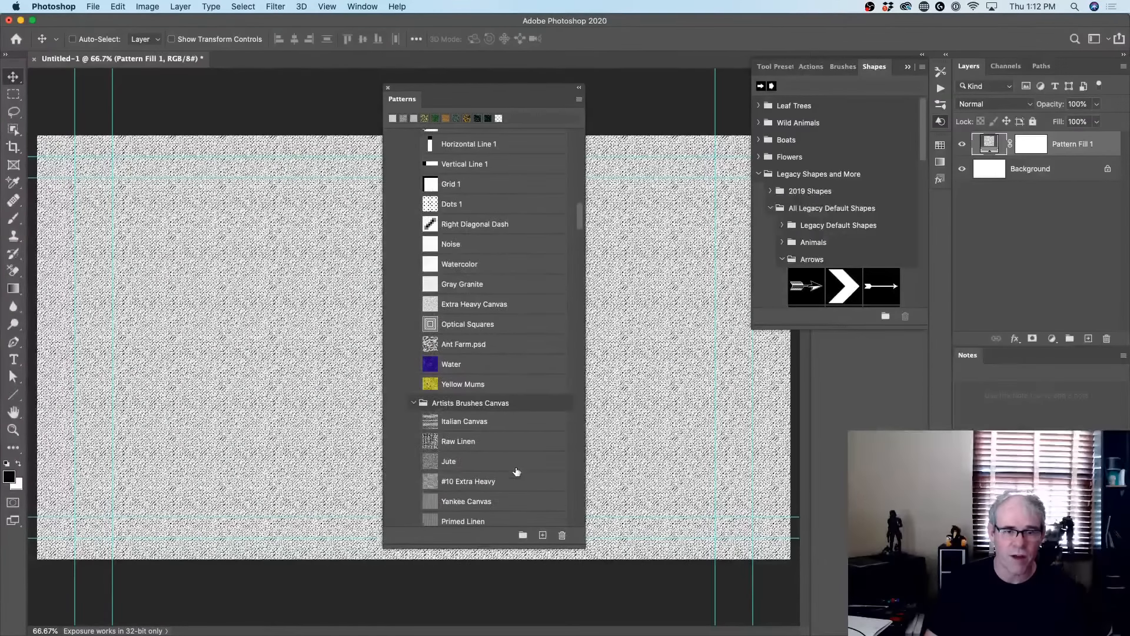
scroll(517, 471, "down", 15)
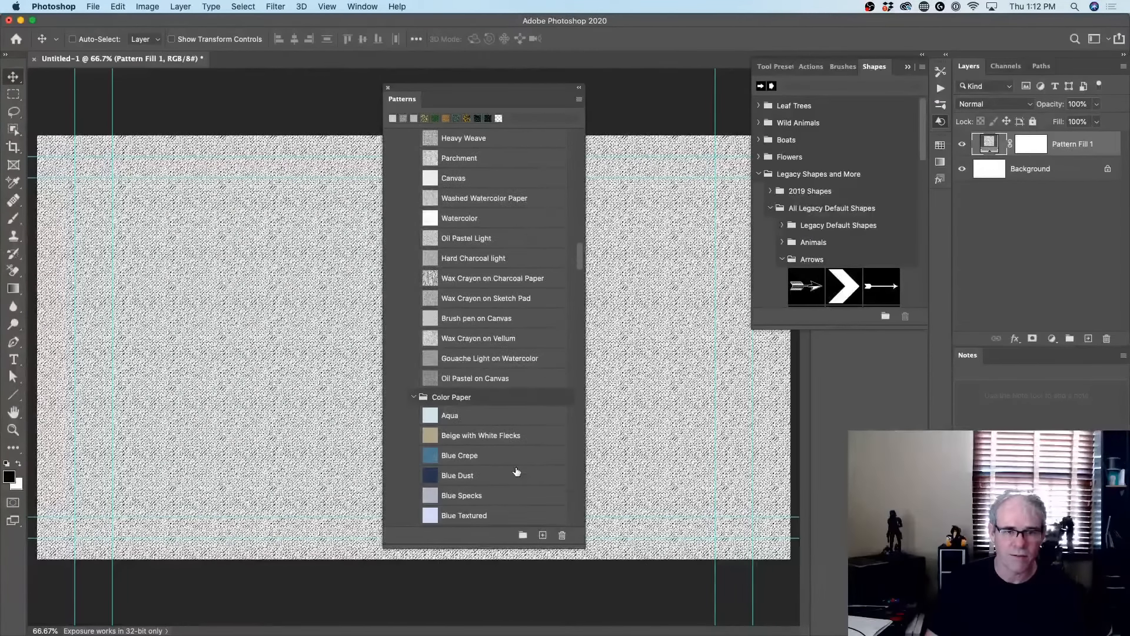
scroll(516, 471, "down", 18)
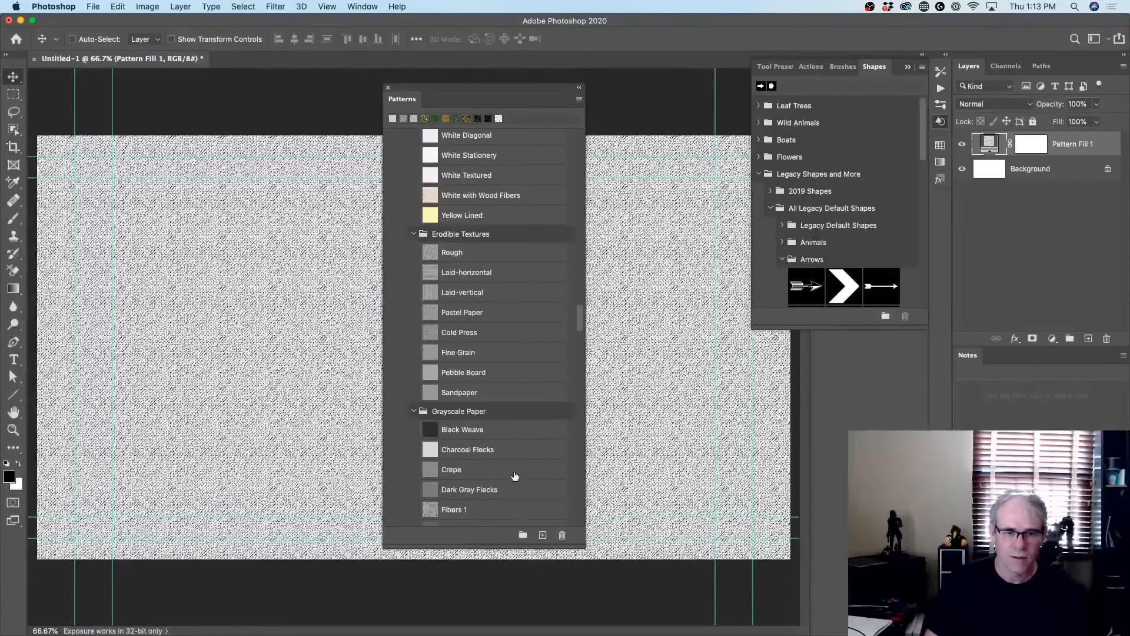
left_click_drag(579, 321, 566, 481)
scroll(567, 480, "up", 2)
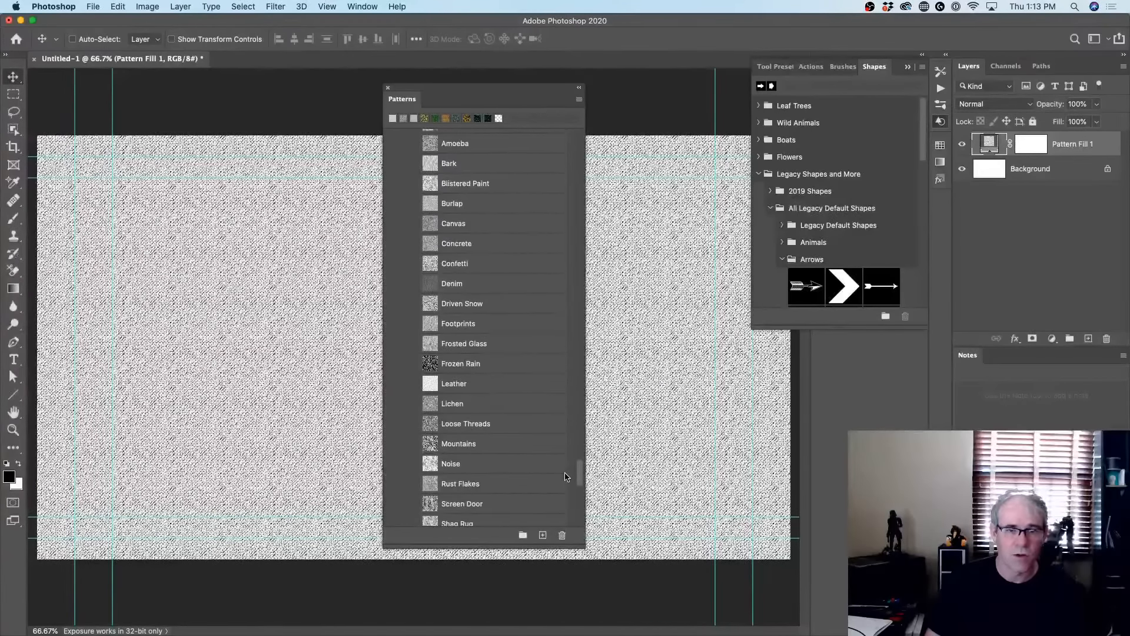
scroll(566, 478, "down", 5)
scroll(567, 477, "up", 5)
scroll(565, 473, "up", 6)
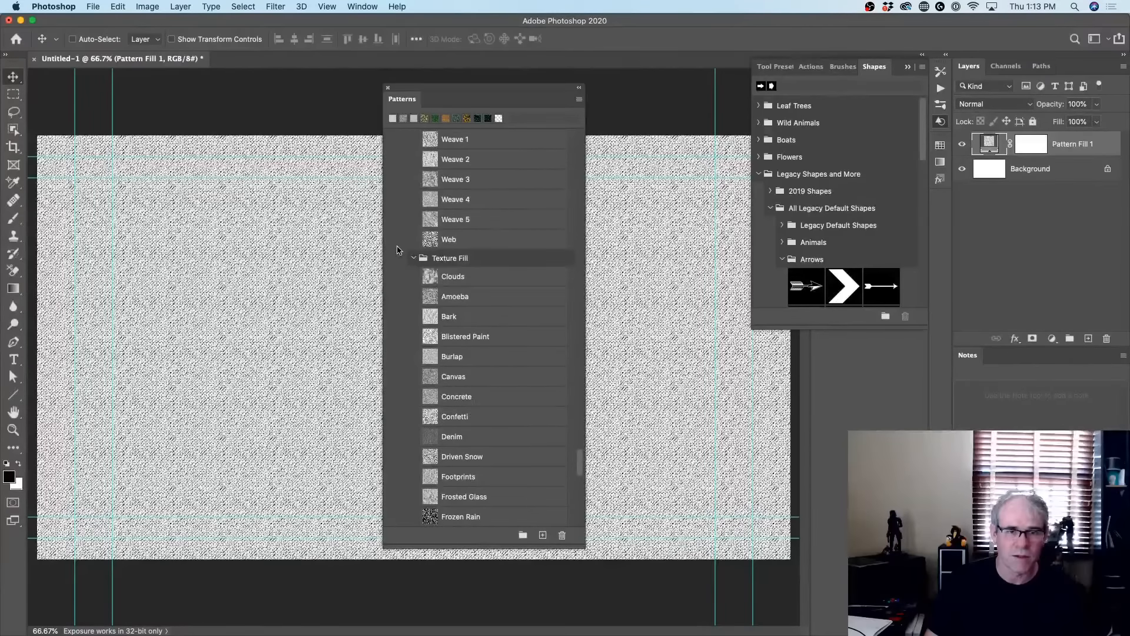
Try Clouds and Burlap from Texture Fill, Towel and Stucco 1 from Texture Fill 2, and Granite from Rock Patterns as the fill
left_click(477, 283)
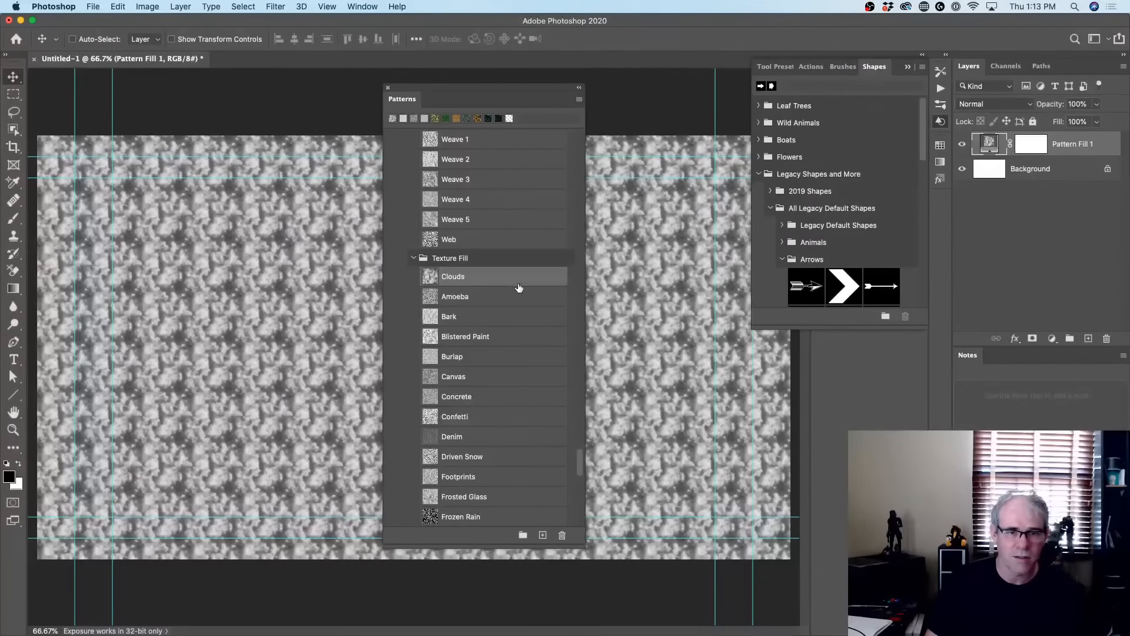
left_click(502, 354)
scroll(518, 271, "up", 5)
left_click(489, 232)
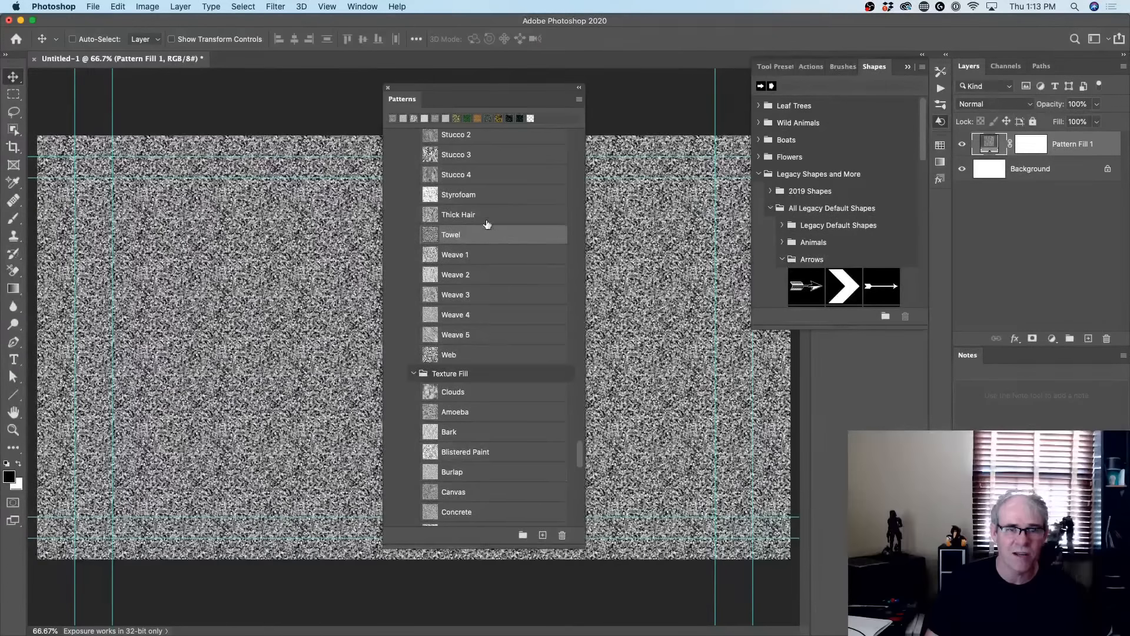
scroll(486, 218, "up", 3)
left_click(485, 202)
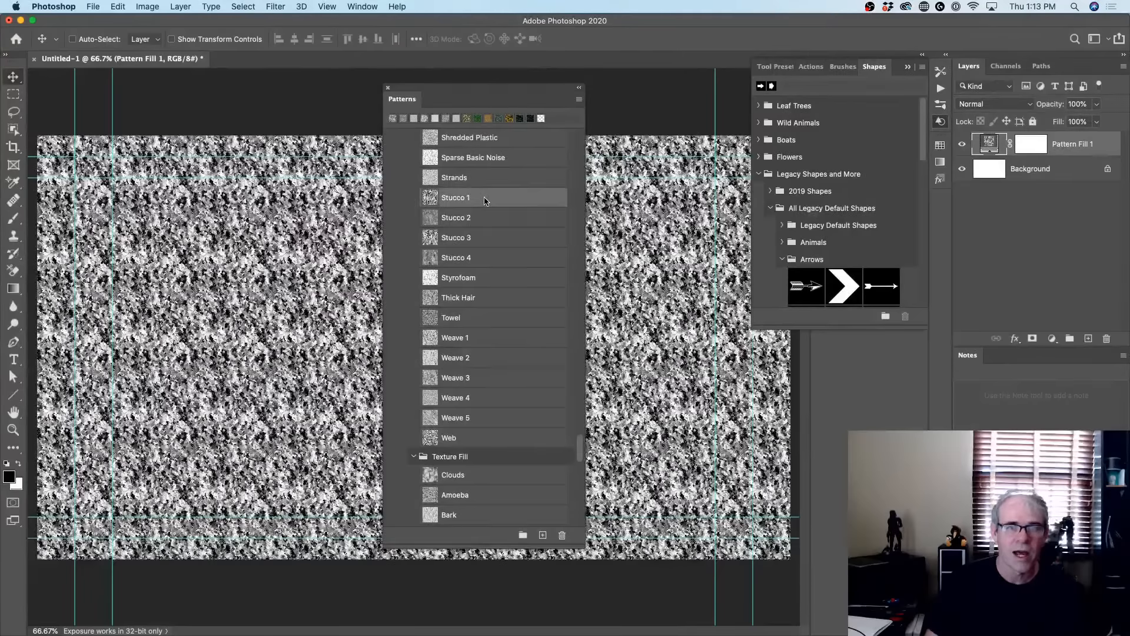
scroll(485, 202, "up", 6)
left_click(471, 152)
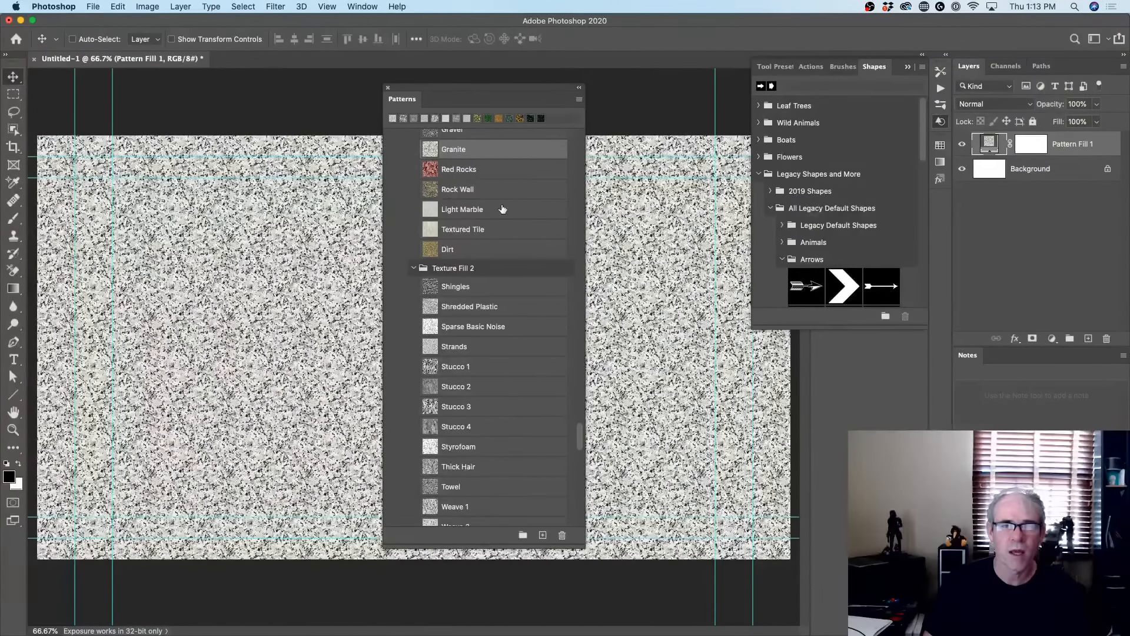
Switch the Patterns panel to Small List view and look through the compact list
scroll(504, 209, "up", 8)
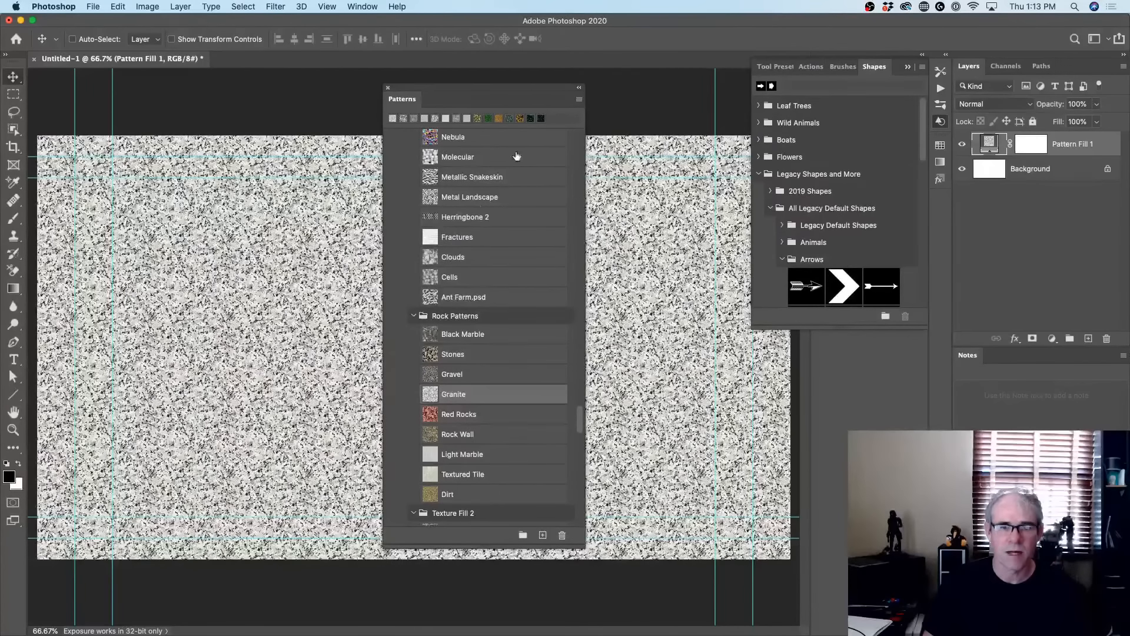
left_click(577, 101)
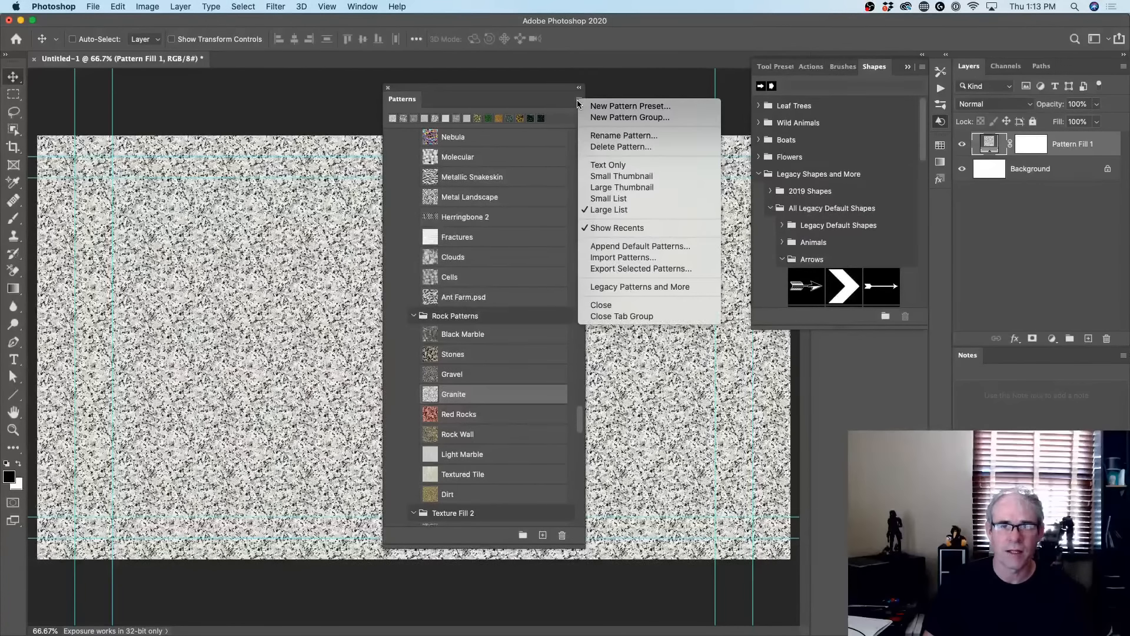
left_click(628, 200)
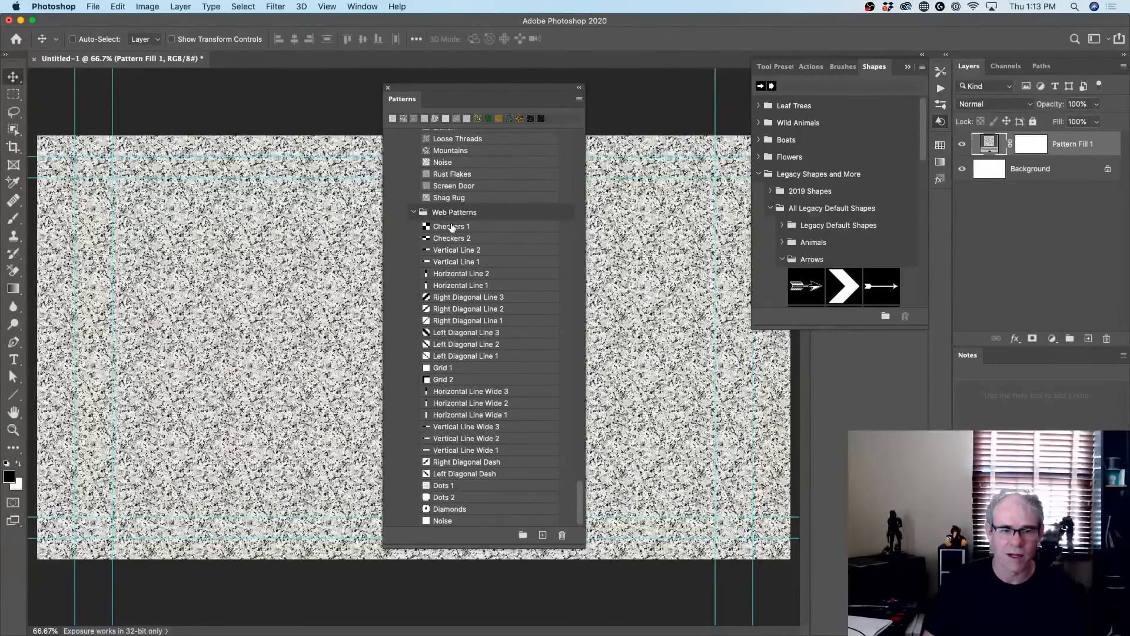
scroll(460, 244, "up", 5)
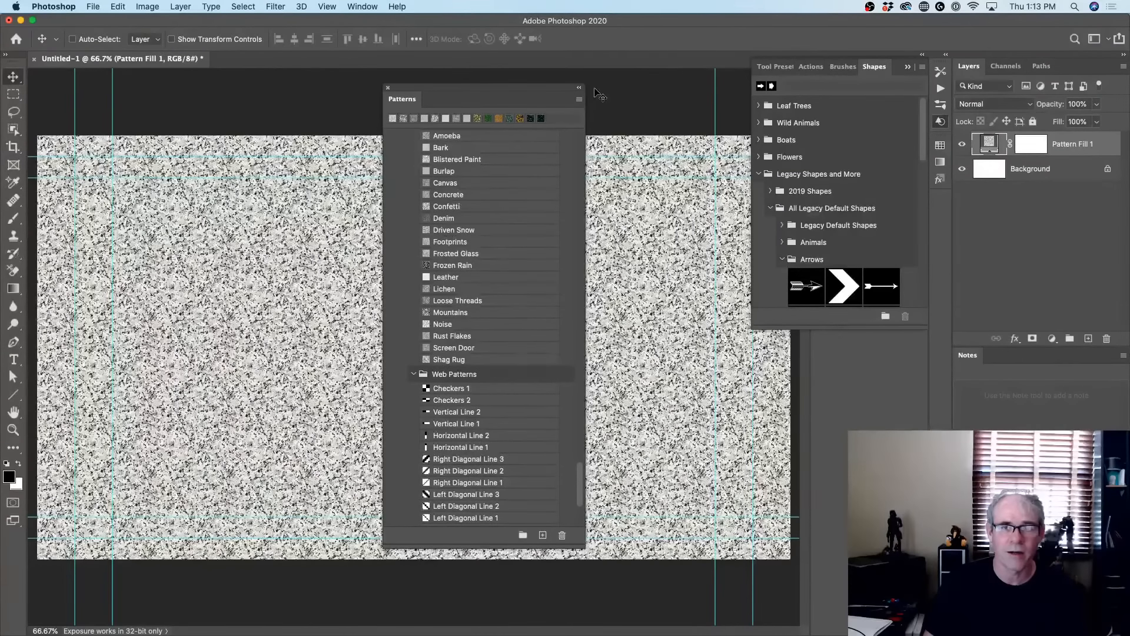
Set the Patterns panel to Small Thumbnail view and fill the canvas with the first pattern in the legacy Patterns group
left_click(579, 100)
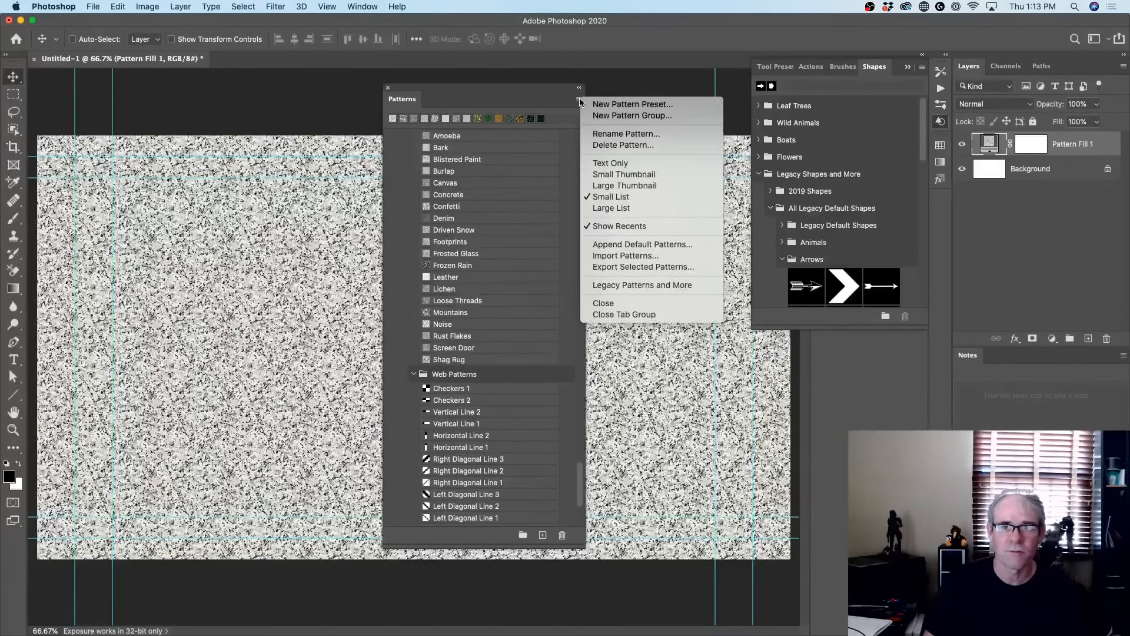
left_click(627, 176)
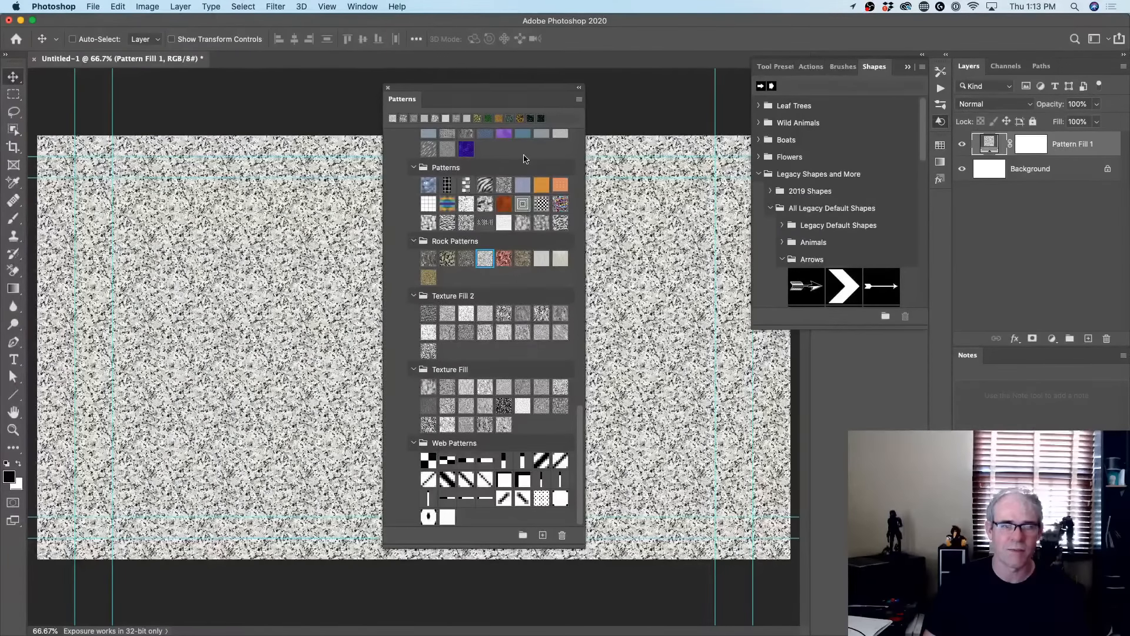
left_click(429, 185)
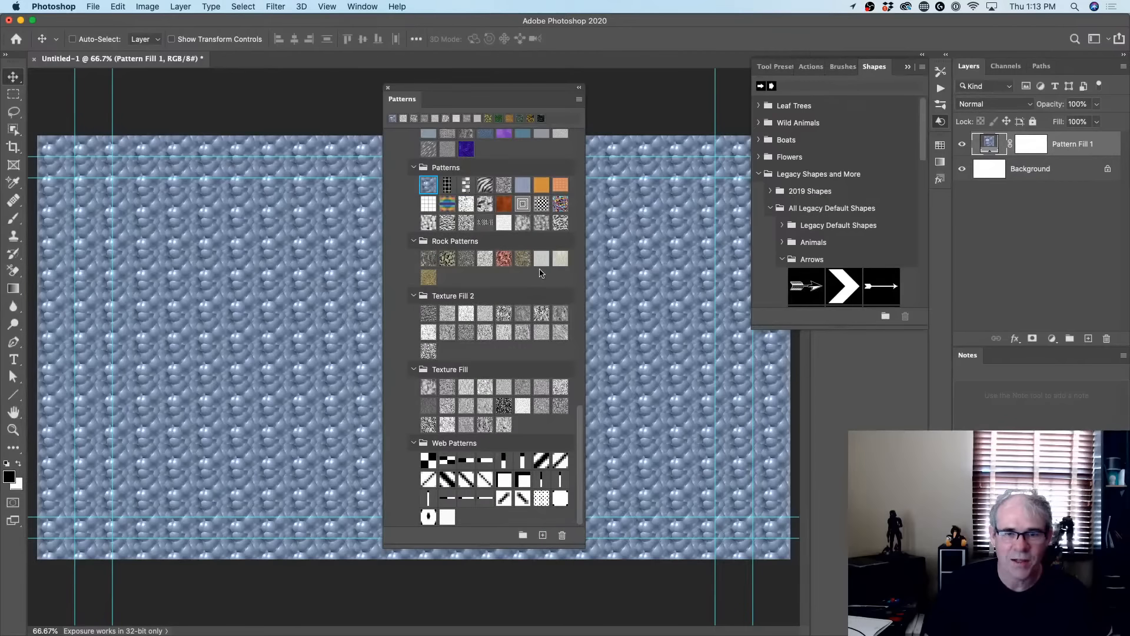
scroll(541, 272, "up", 5)
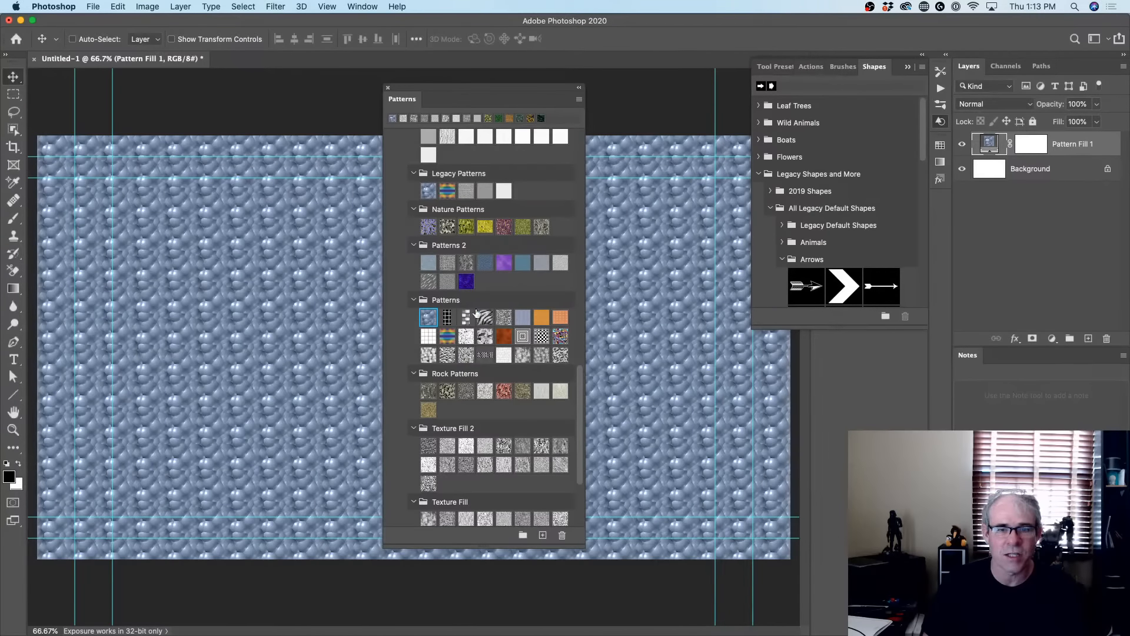
Look over the legacy pattern groups from Artist Surfaces down to Web Patterns, and the Patterns panel's Legacy Patterns and More option
scroll(528, 307, "up", 5)
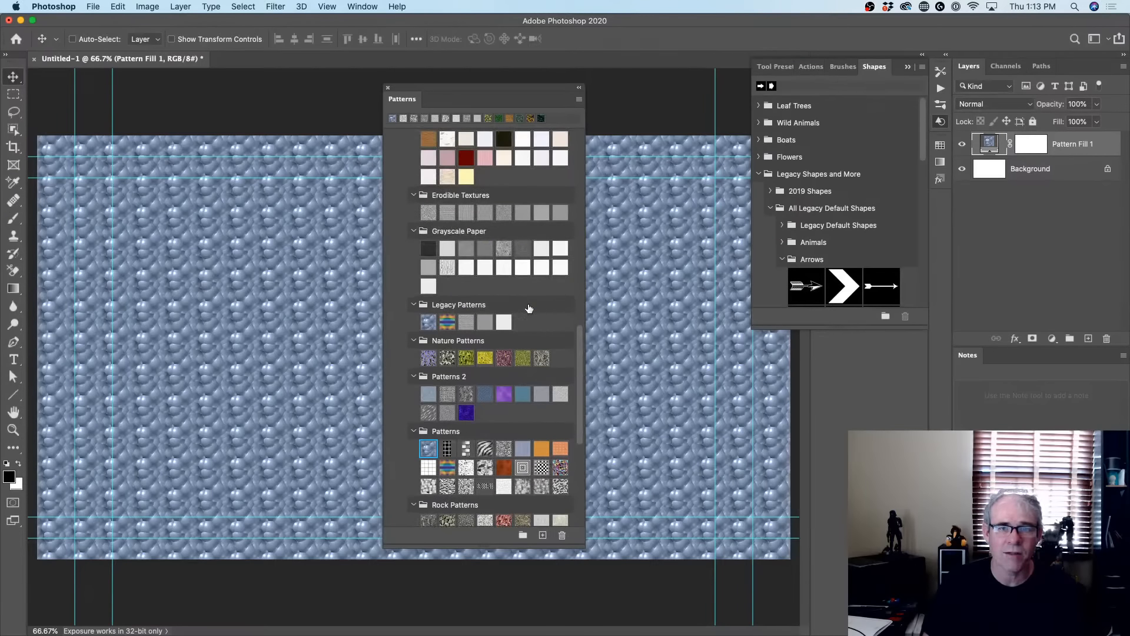
scroll(529, 308, "up", 5)
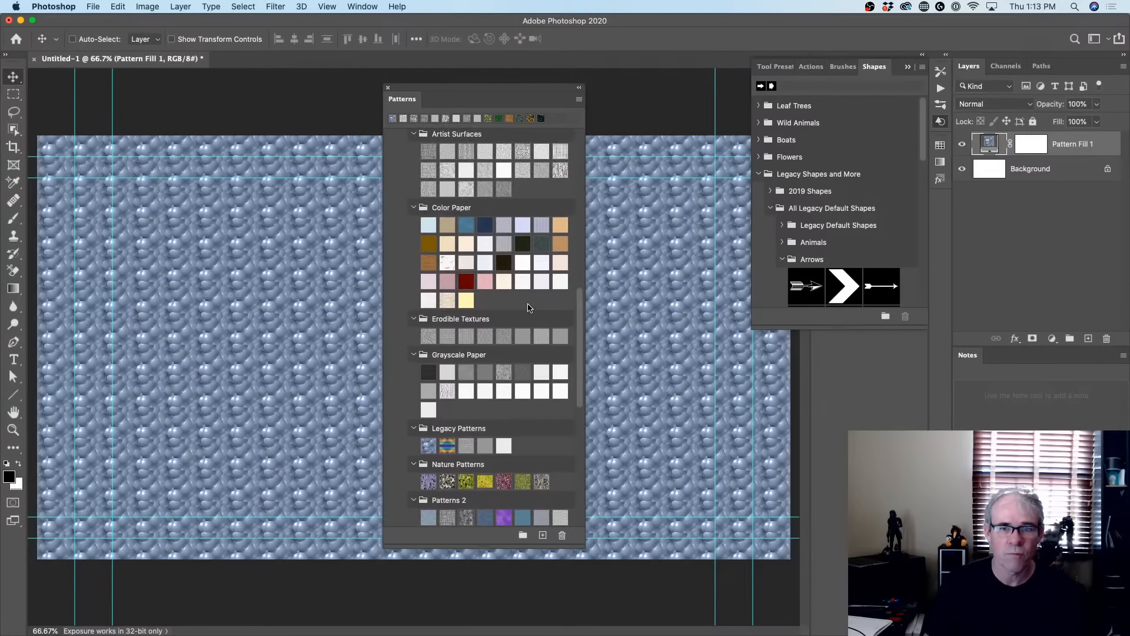
scroll(529, 308, "down", 15)
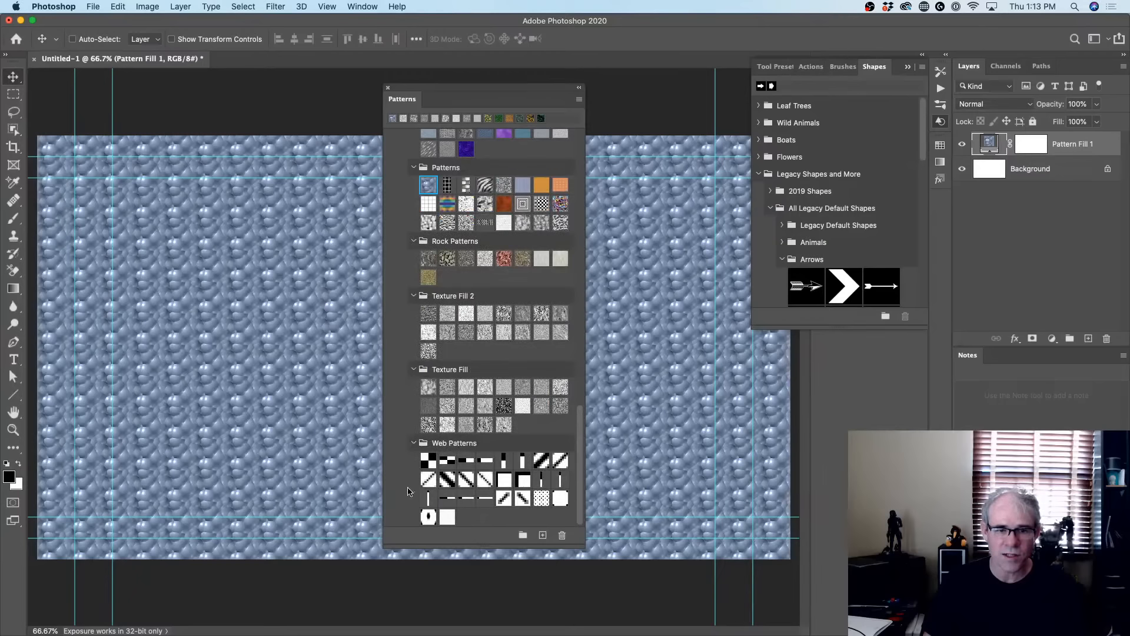
scroll(500, 276, "up", 5)
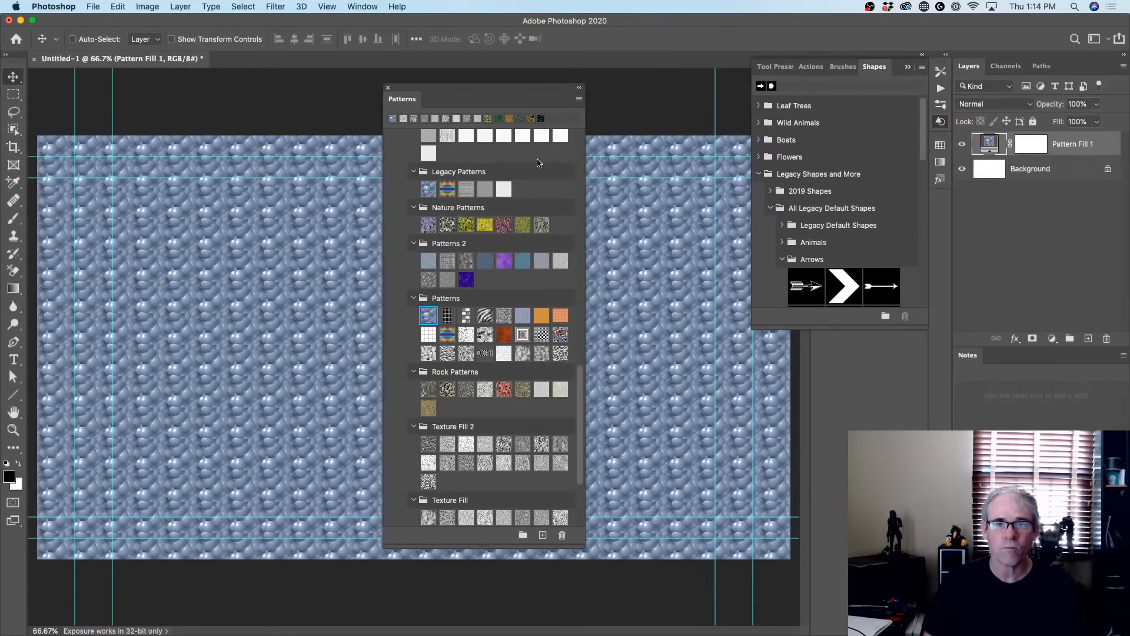
left_click(579, 99)
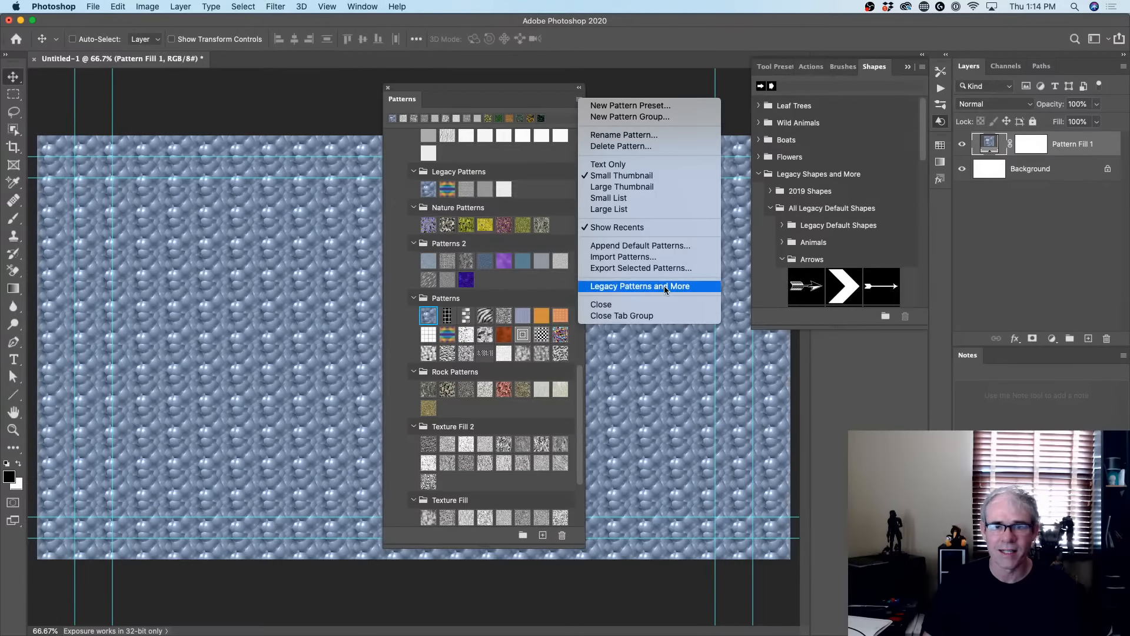
left_click(537, 92)
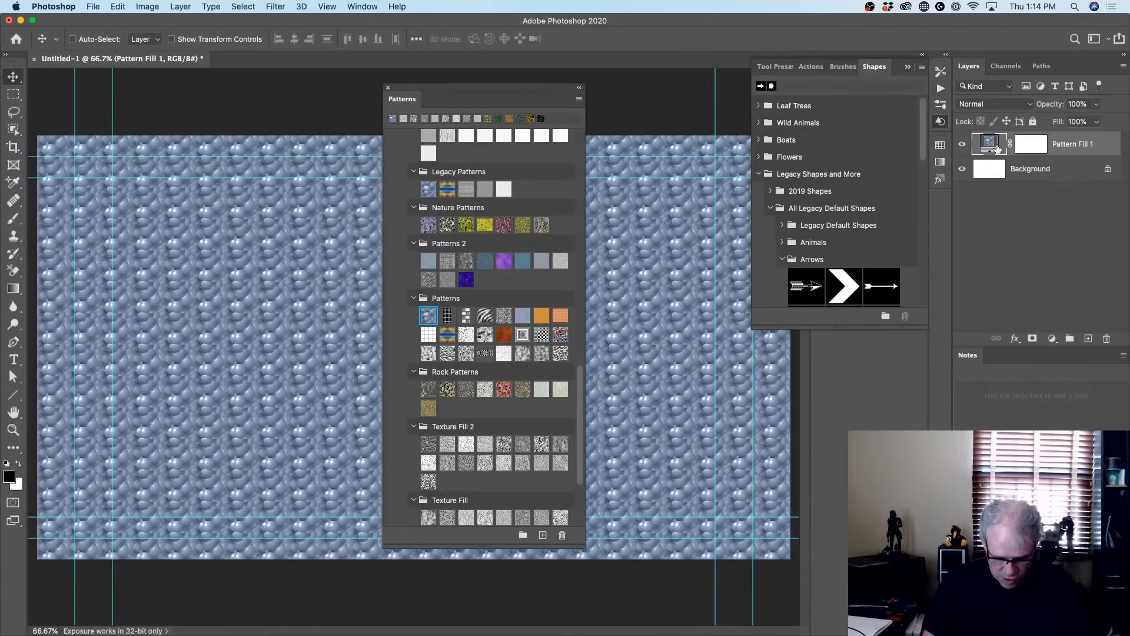
Delete the Pattern Fill 1 layer and place the feathered arrow from the Arrows shape group on the canvas's left half
key("Delete")
left_click_drag(806, 287, 256, 269)
key("Return")
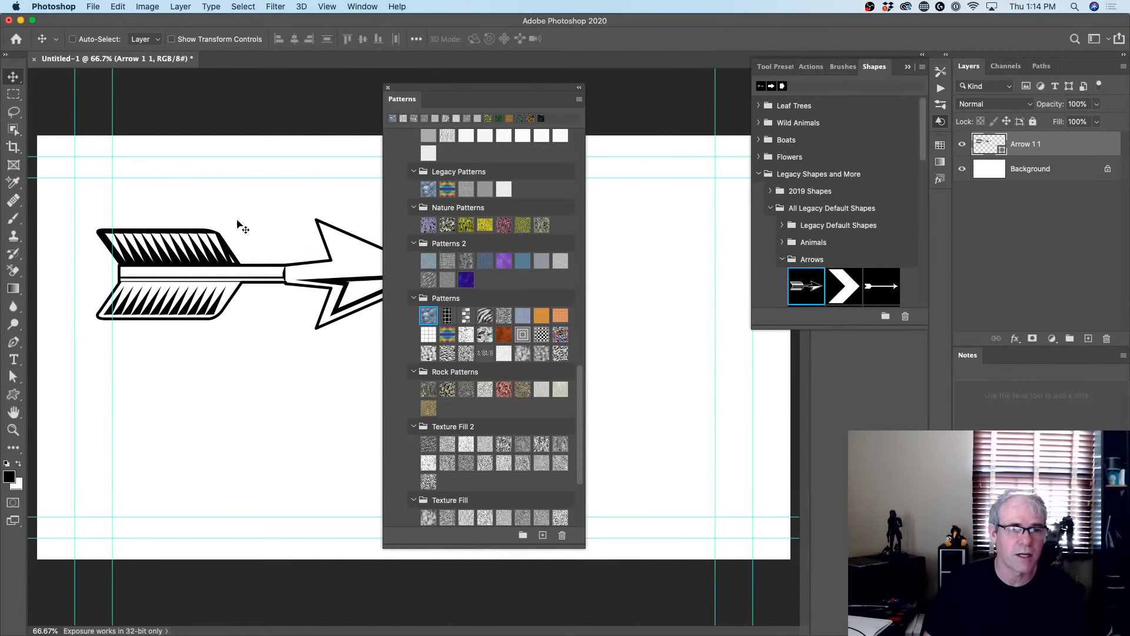
Define a new pattern named "arrows" from the canvas with the arrow shape
left_click(115, 6)
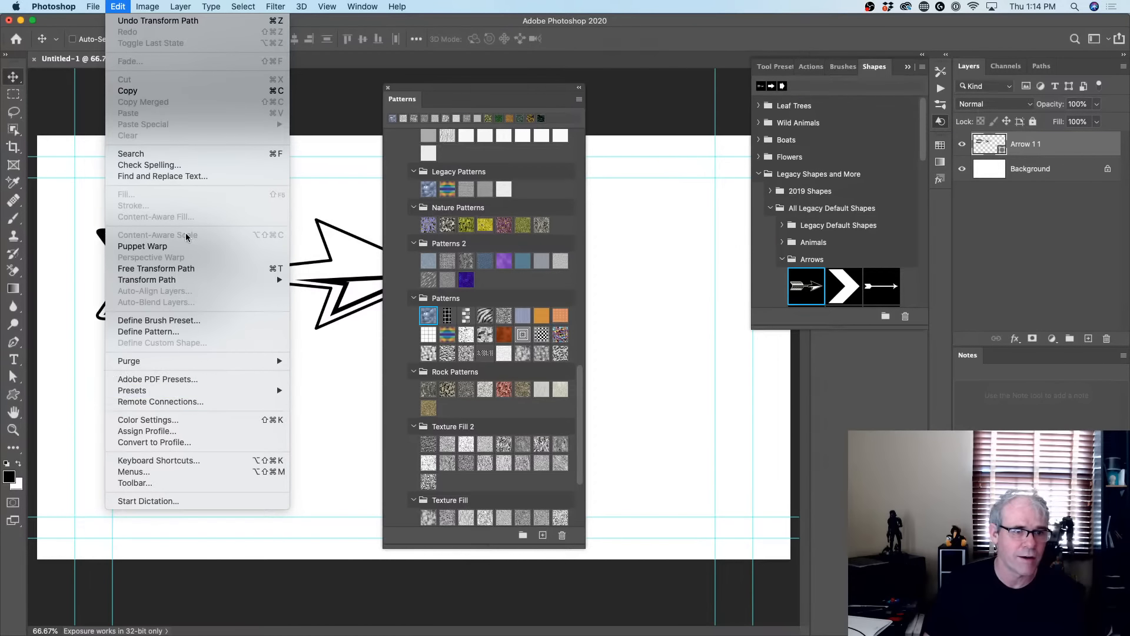
left_click(191, 333)
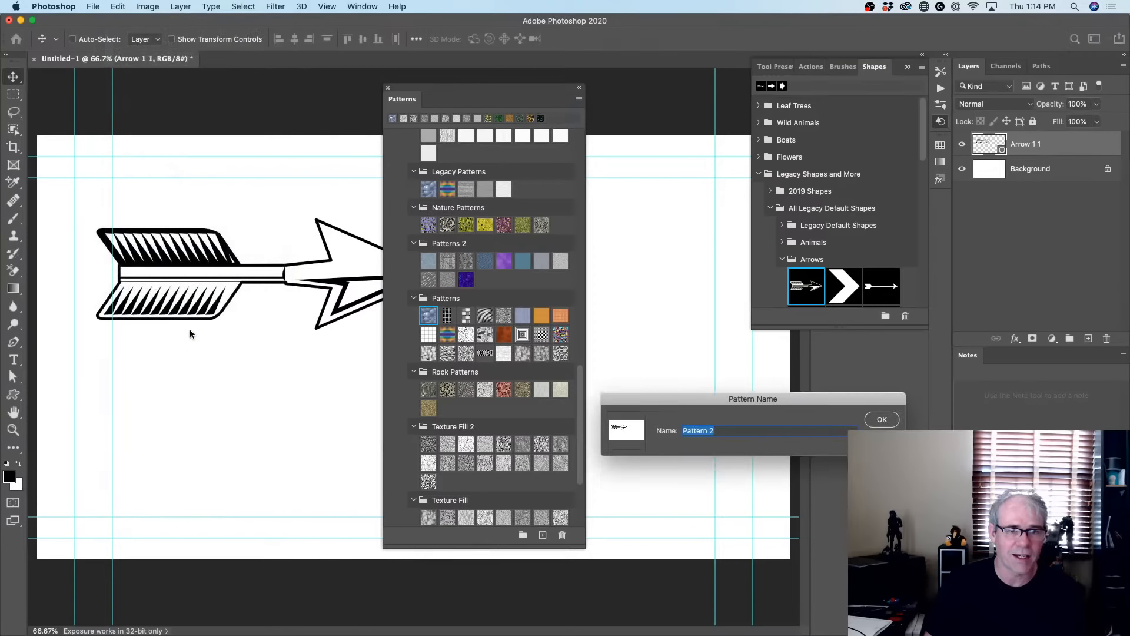
type("arrows")
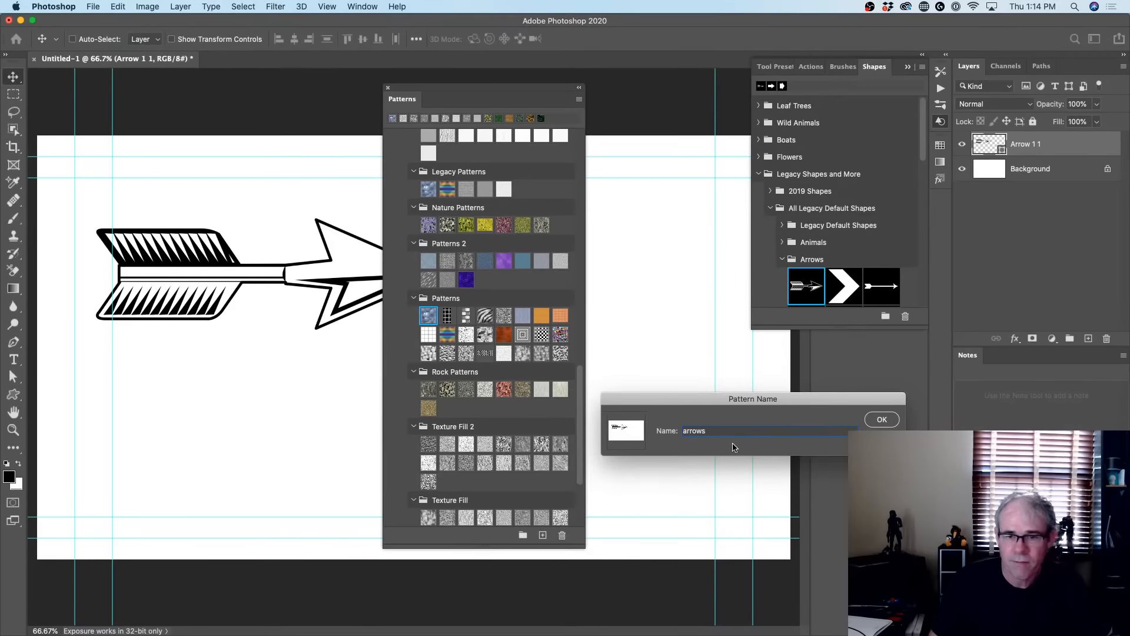
left_click(882, 419)
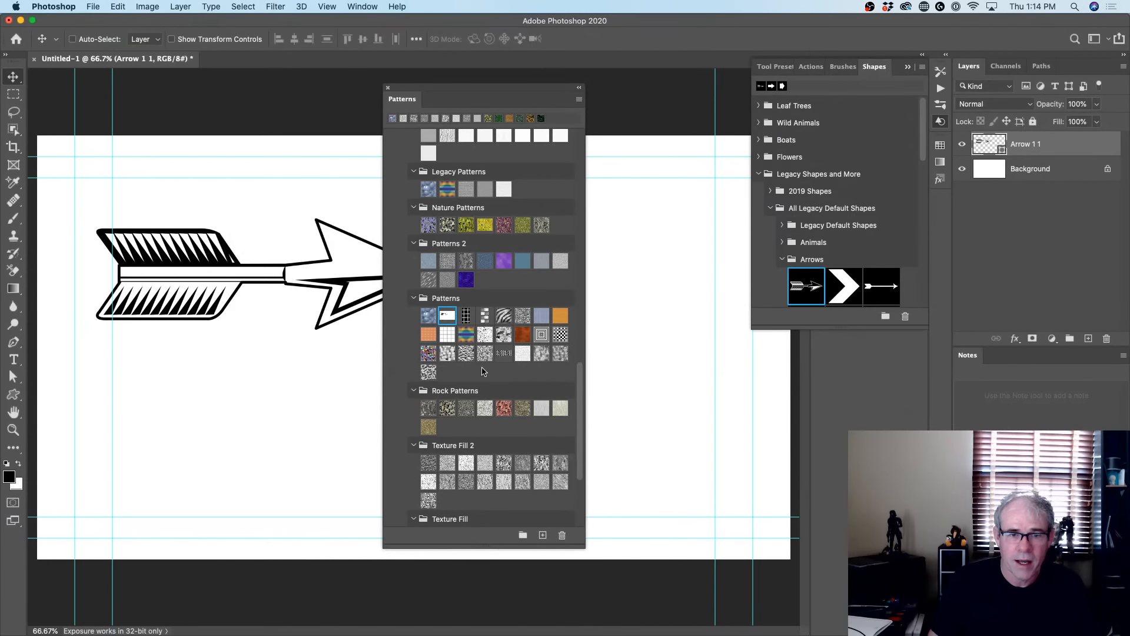
Fill the canvas with the arrows pattern and hide the Arrow 1 1 shape layer
left_click(447, 316)
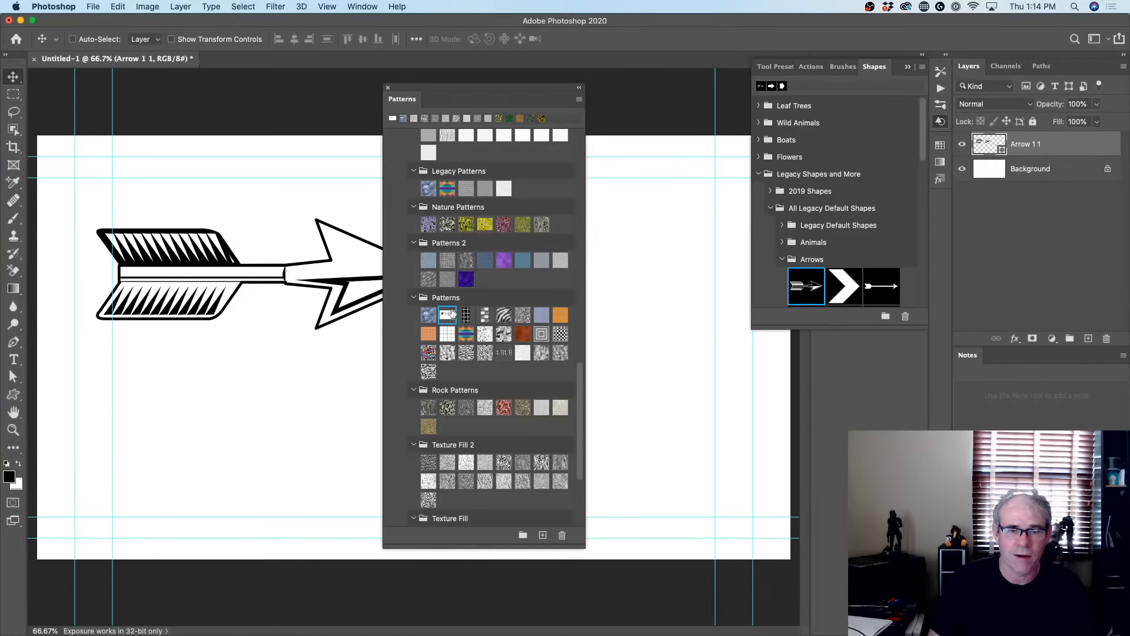
left_click_drag(447, 316, 305, 312)
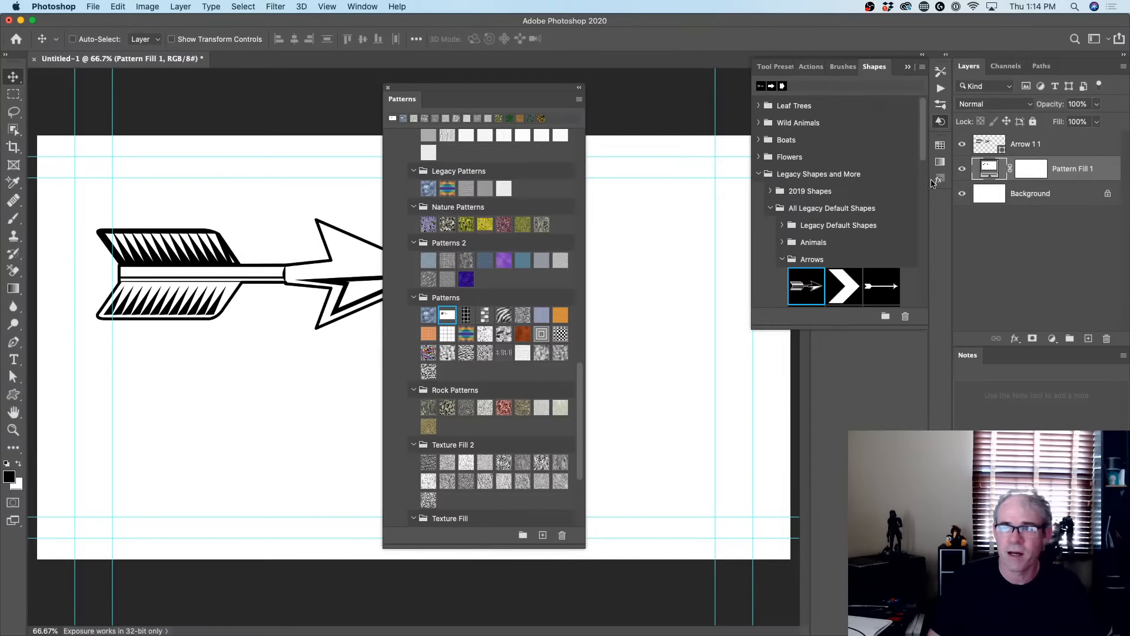
left_click(963, 144)
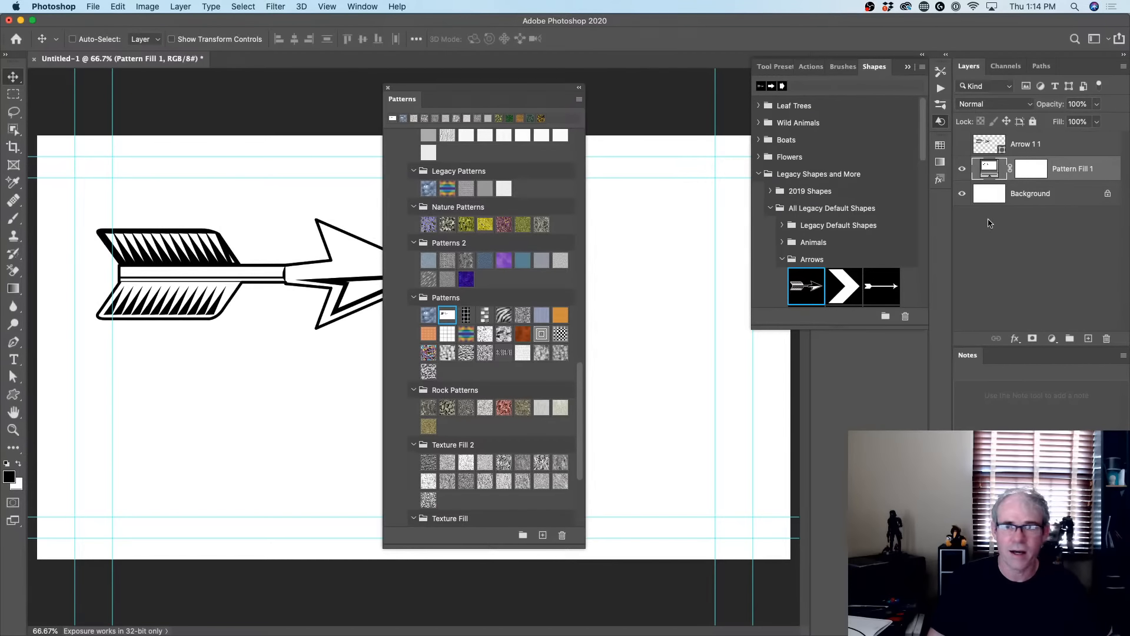
Scale the arrows pattern fill to 23% and rotate it to an angle of -32.31°
double_click(989, 169)
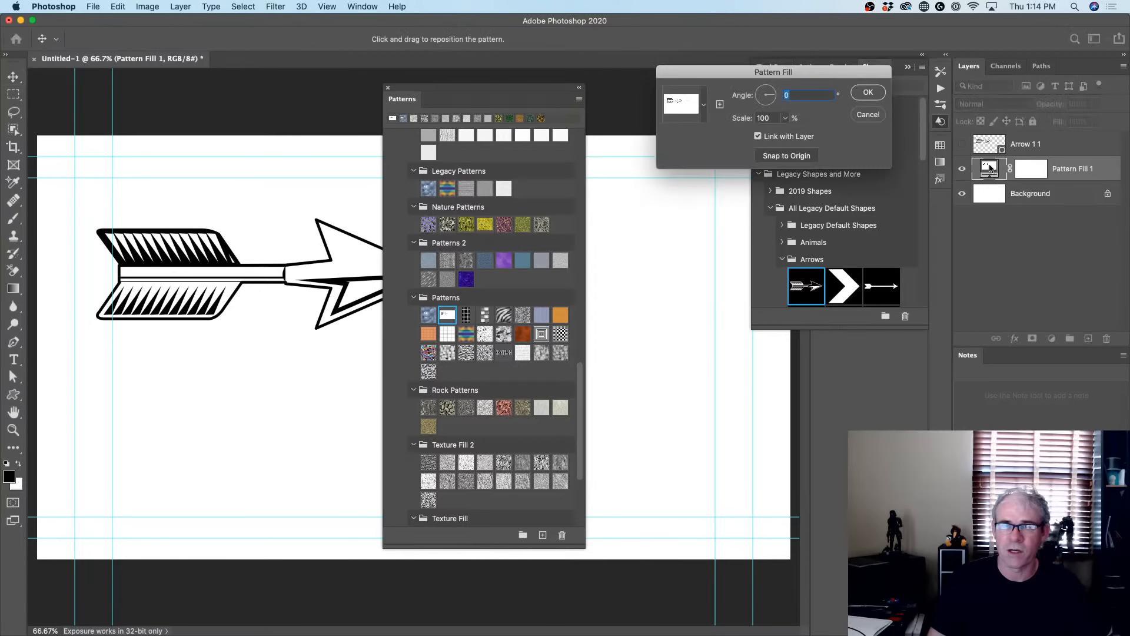
left_click_drag(788, 118, 783, 135)
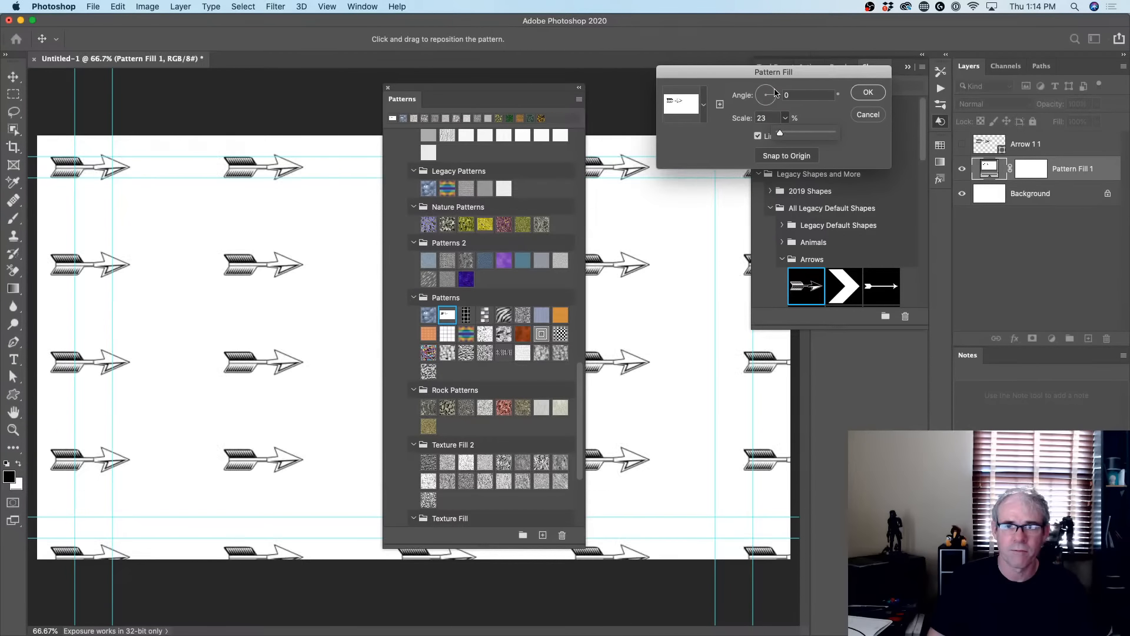
left_click_drag(775, 97, 775, 102)
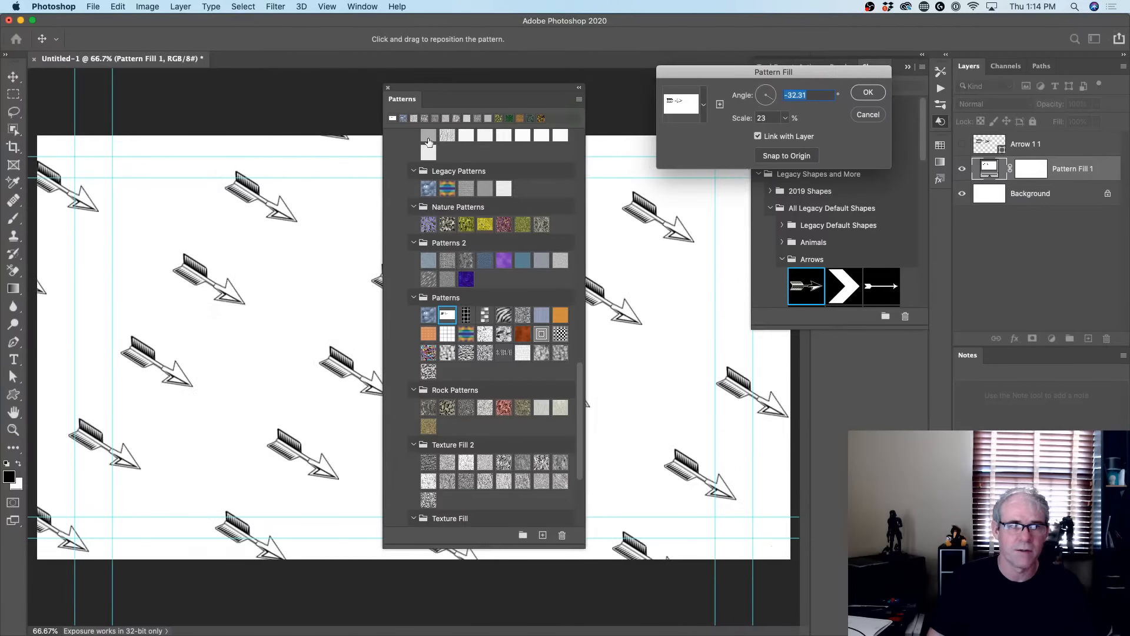
Move the Patterns panel further left over the canvas and accept the pattern fill settings
left_click_drag(454, 96, 617, 94)
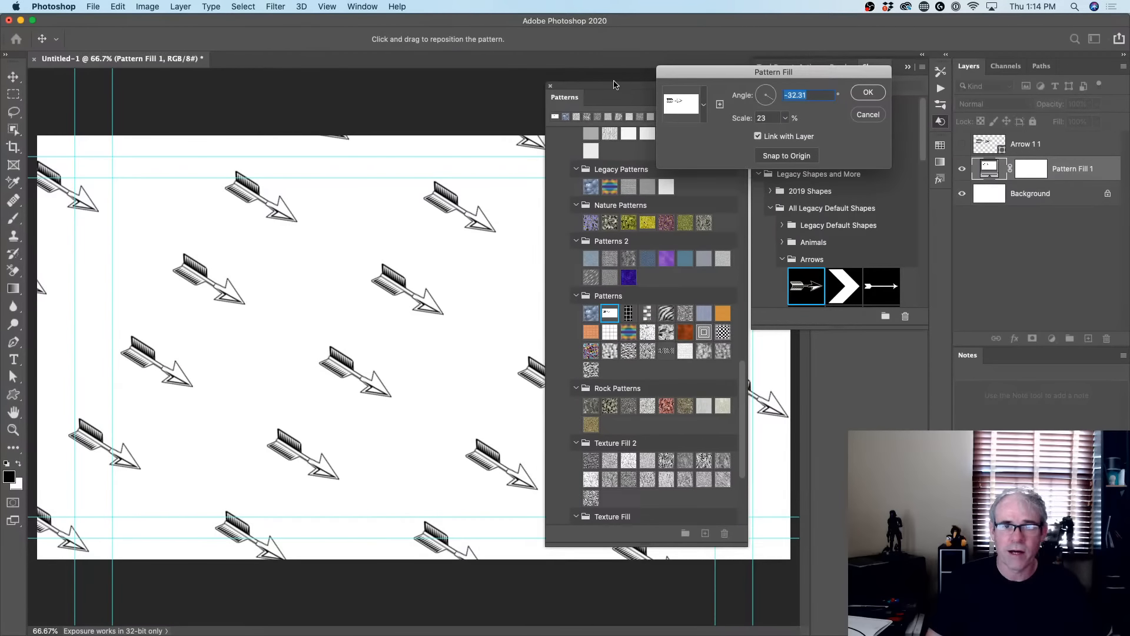
left_click_drag(617, 82, 340, 67)
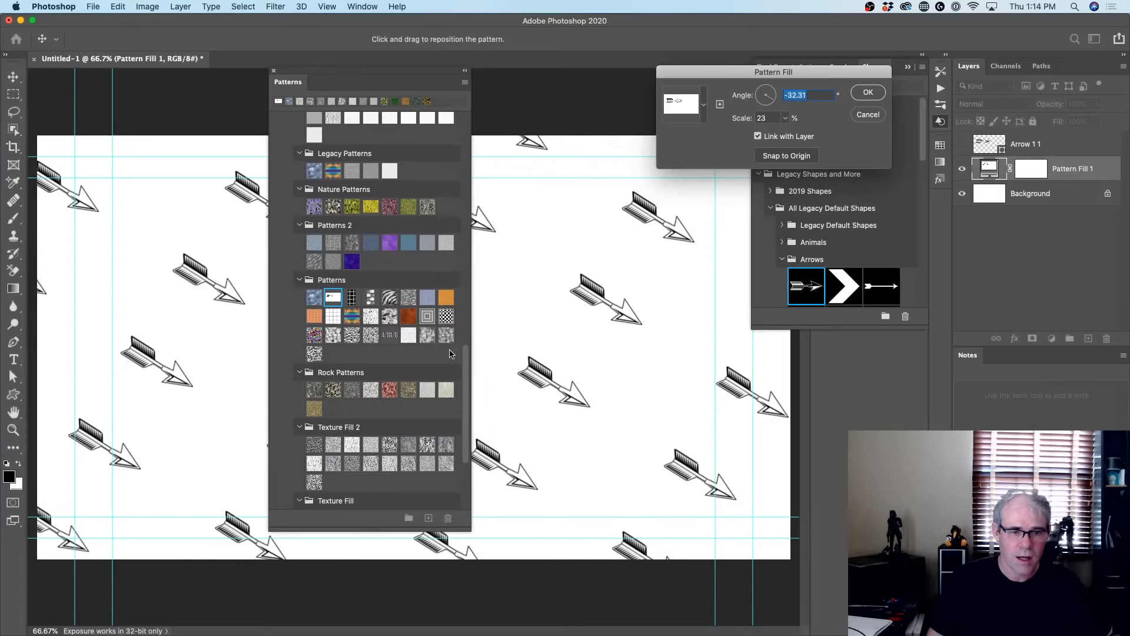
scroll(449, 353, "down", 3)
scroll(452, 351, "up", 5)
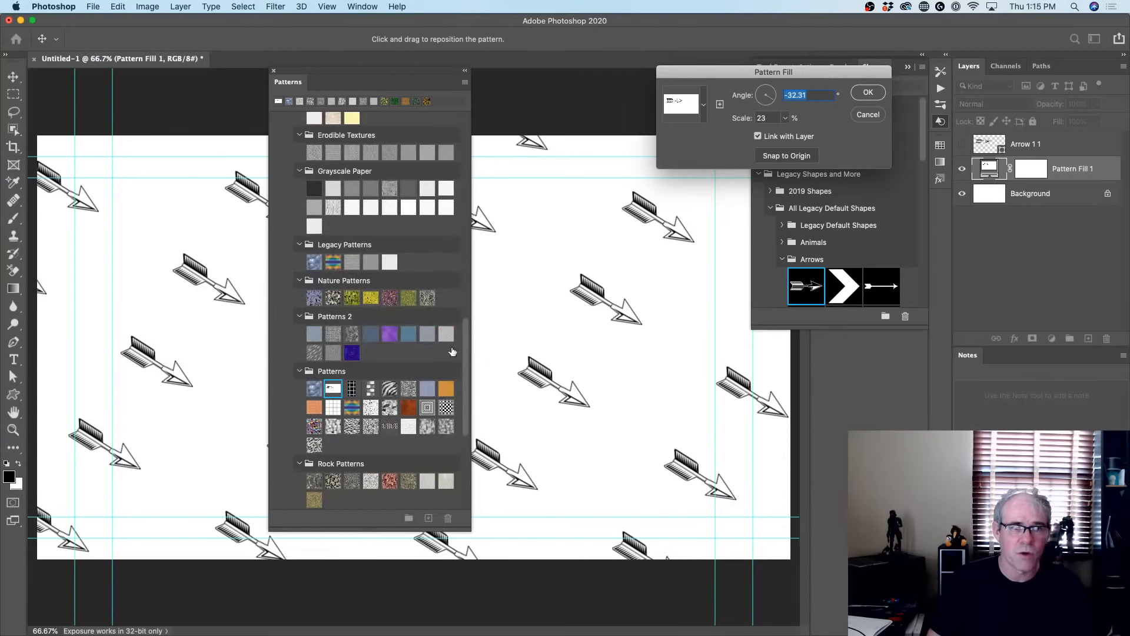
scroll(452, 351, "down", 6)
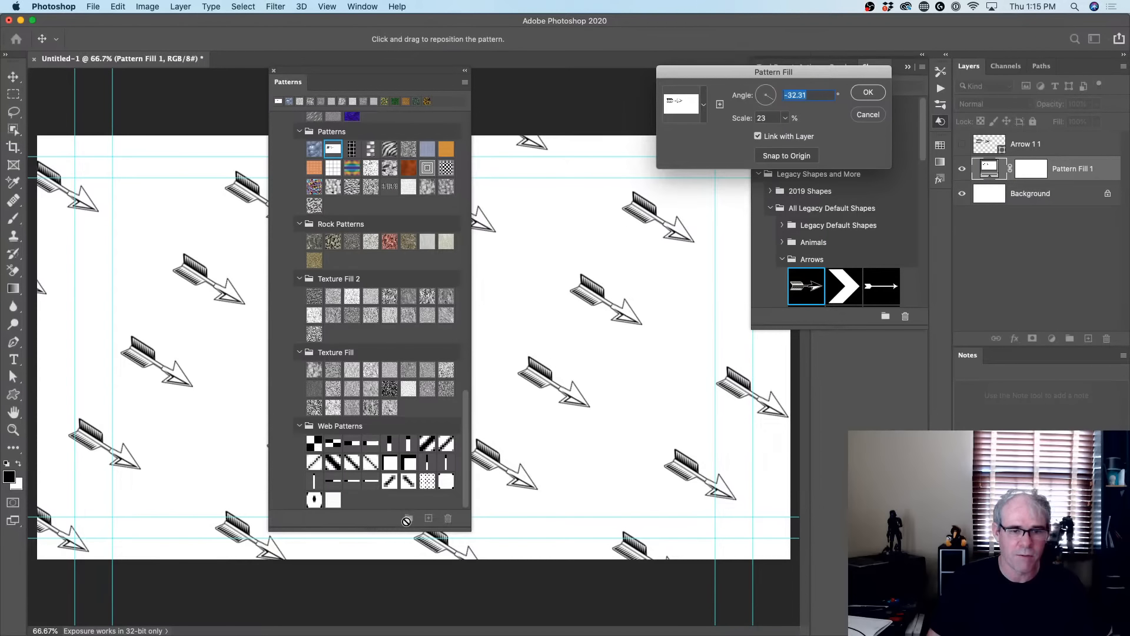
left_click(868, 93)
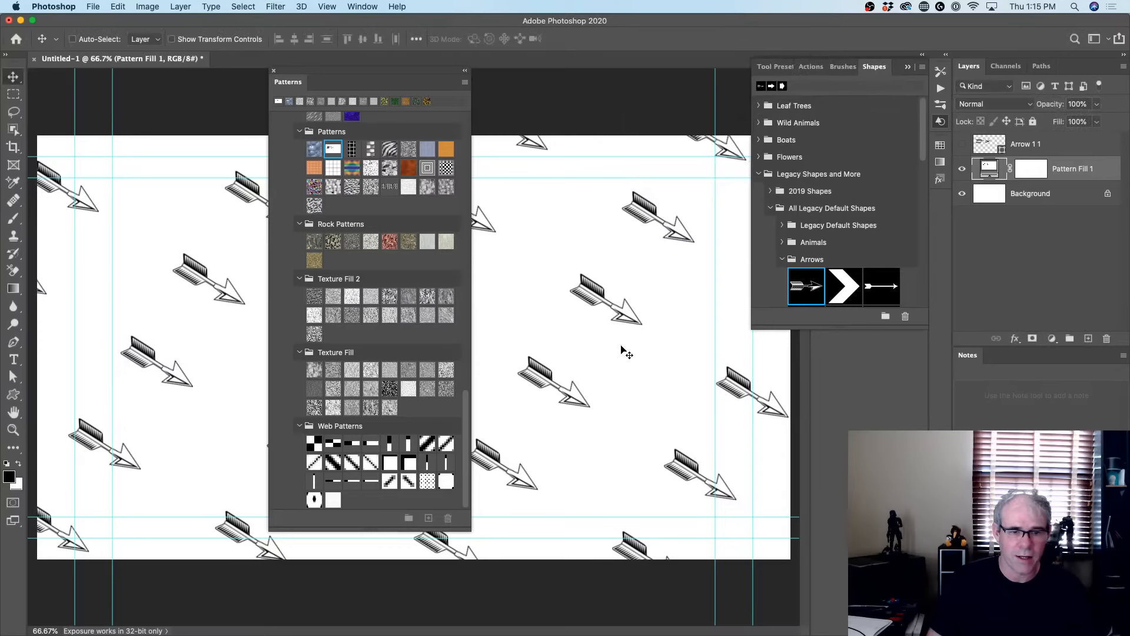
Select the Arrow 1 1 layer and create a pattern group named with the owner's first name followed by "patterns"
left_click(1023, 145)
left_click(278, 366)
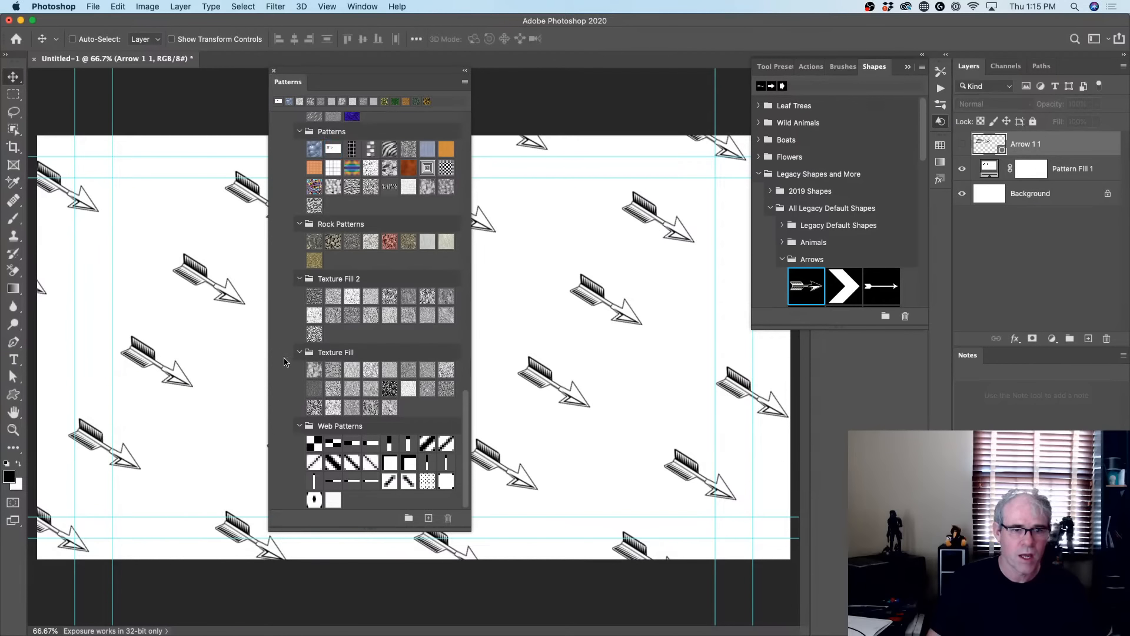
left_click(409, 518)
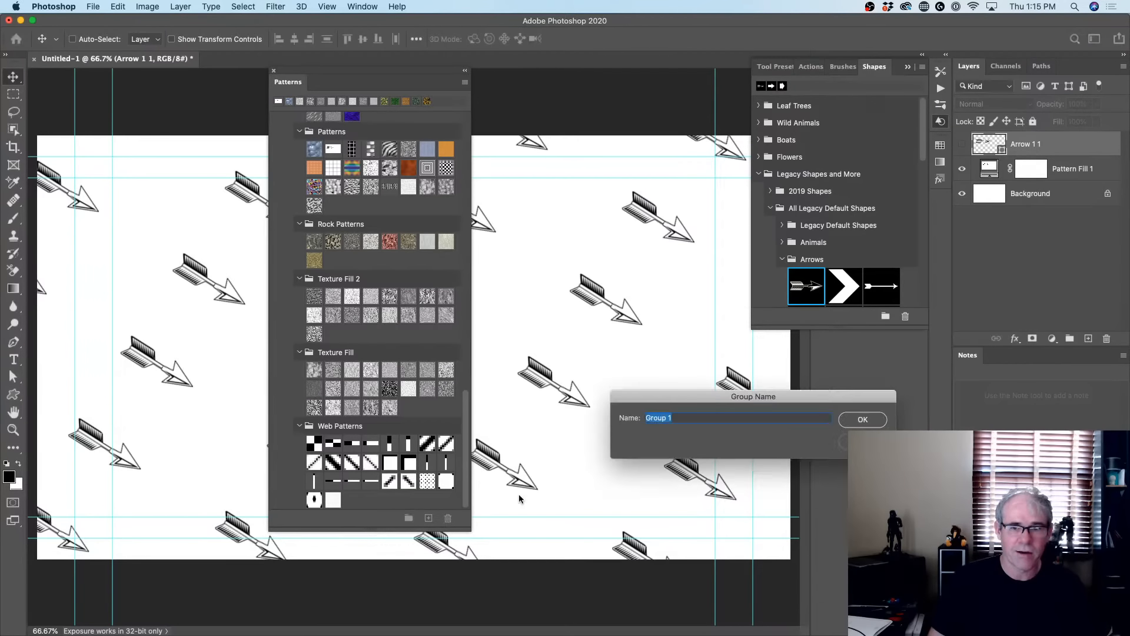
type("Colins ")
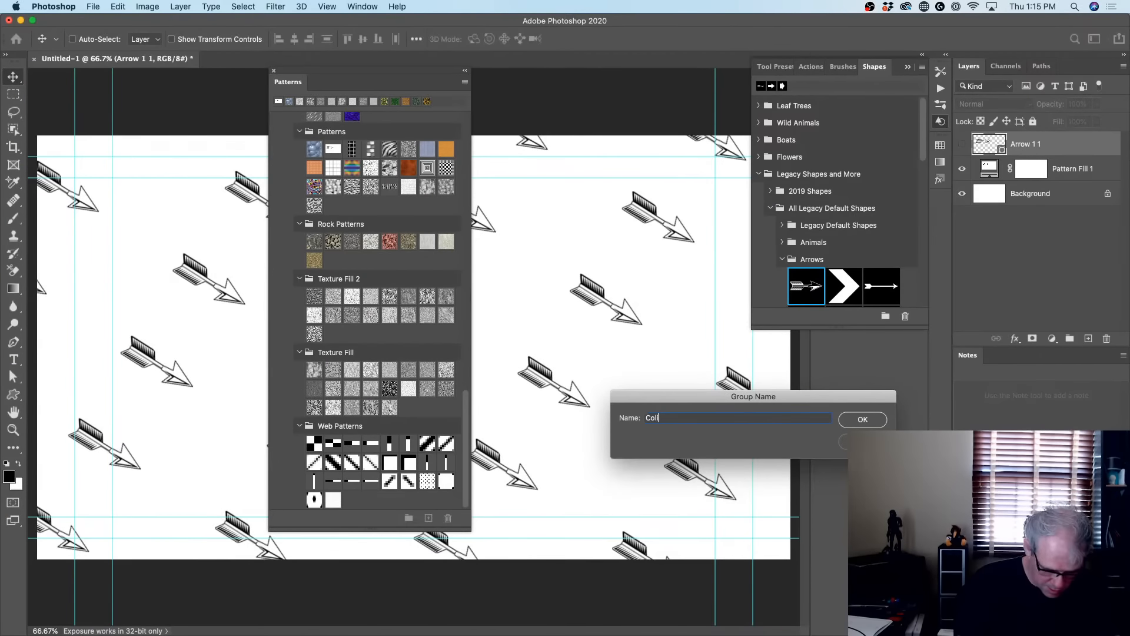
type("patterns")
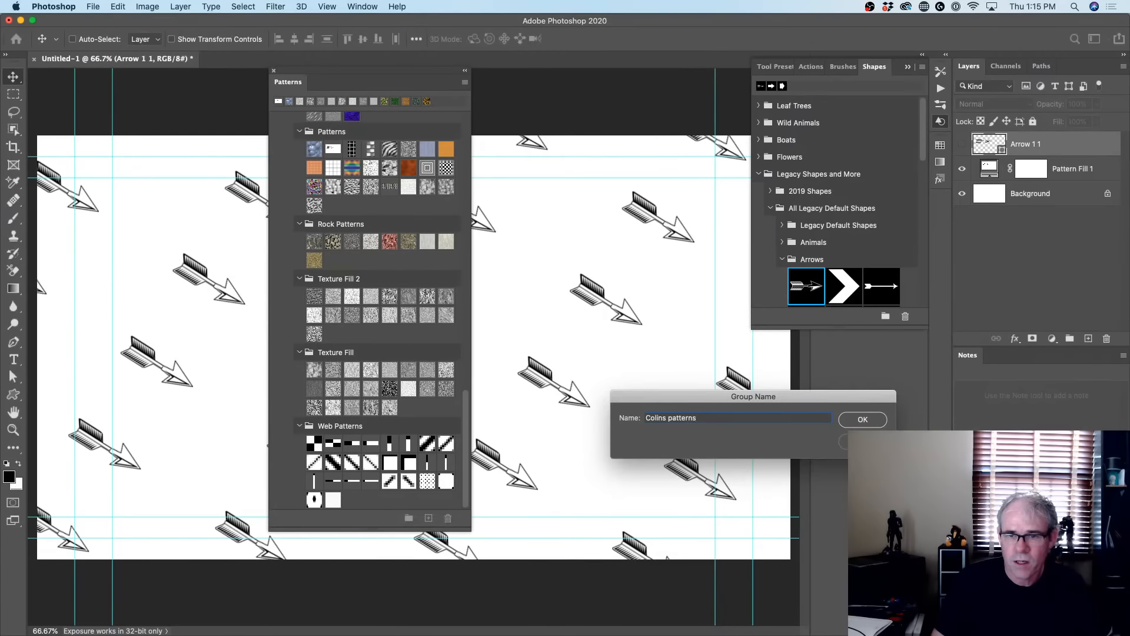
left_click(861, 418)
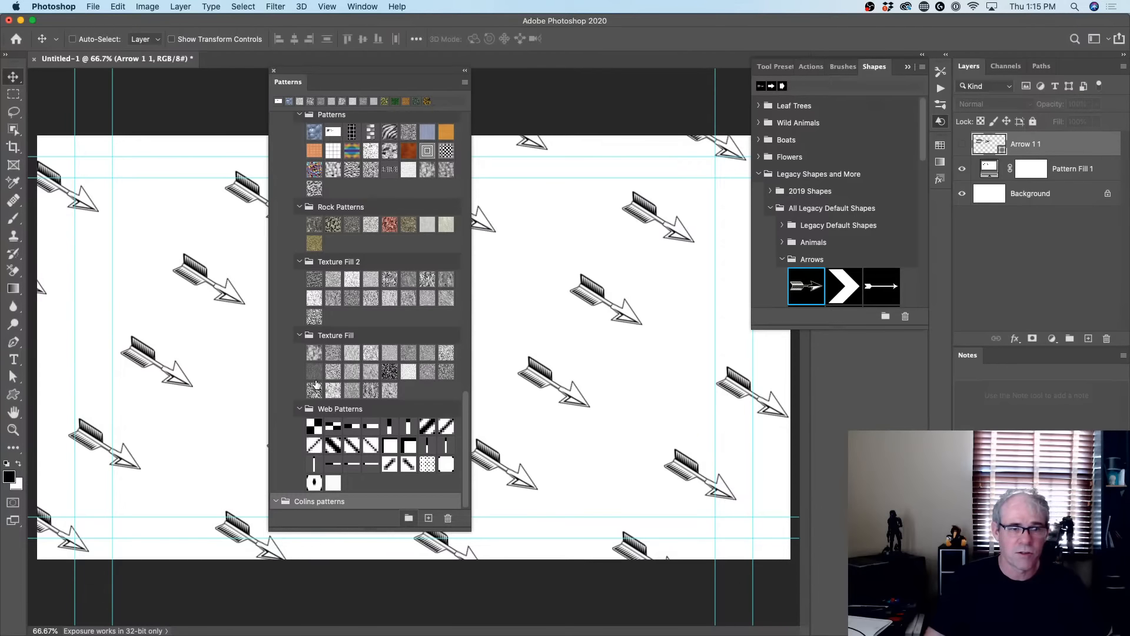
Move the arrows pattern from the legacy Patterns group into the custom pattern group at the end of the list
scroll(393, 408, "up", 5)
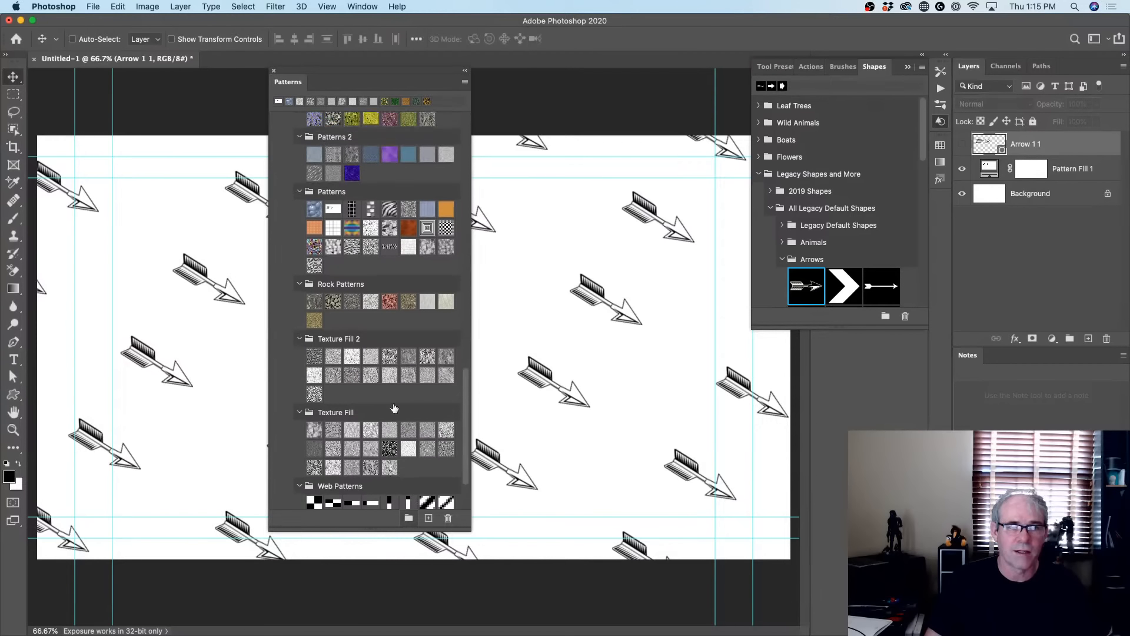
scroll(394, 407, "down", 5)
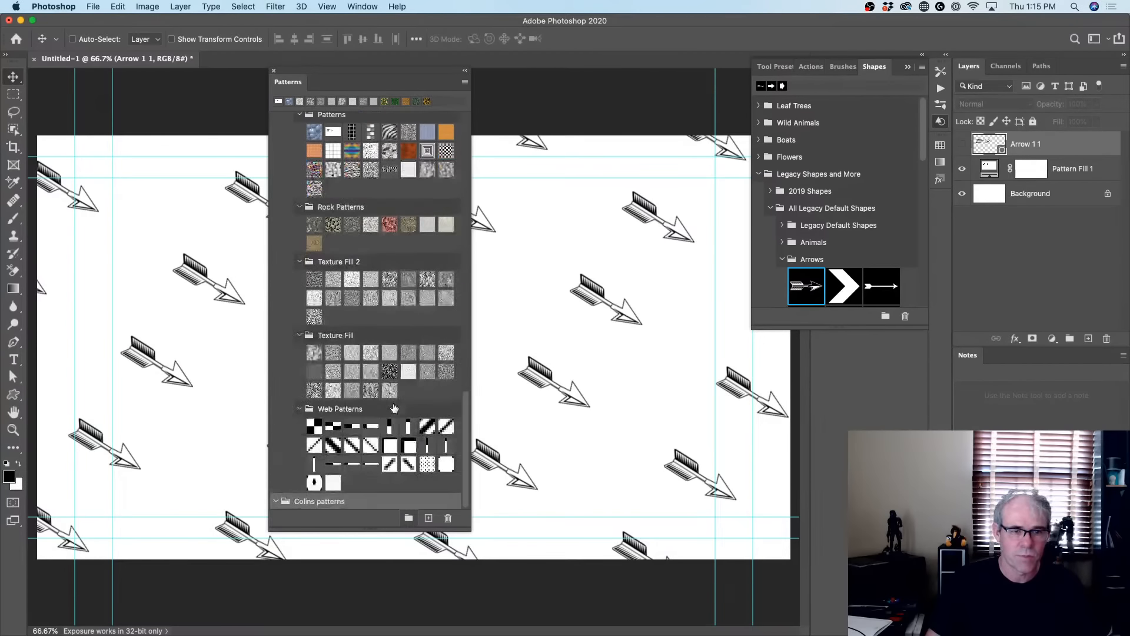
scroll(394, 408, "up", 3)
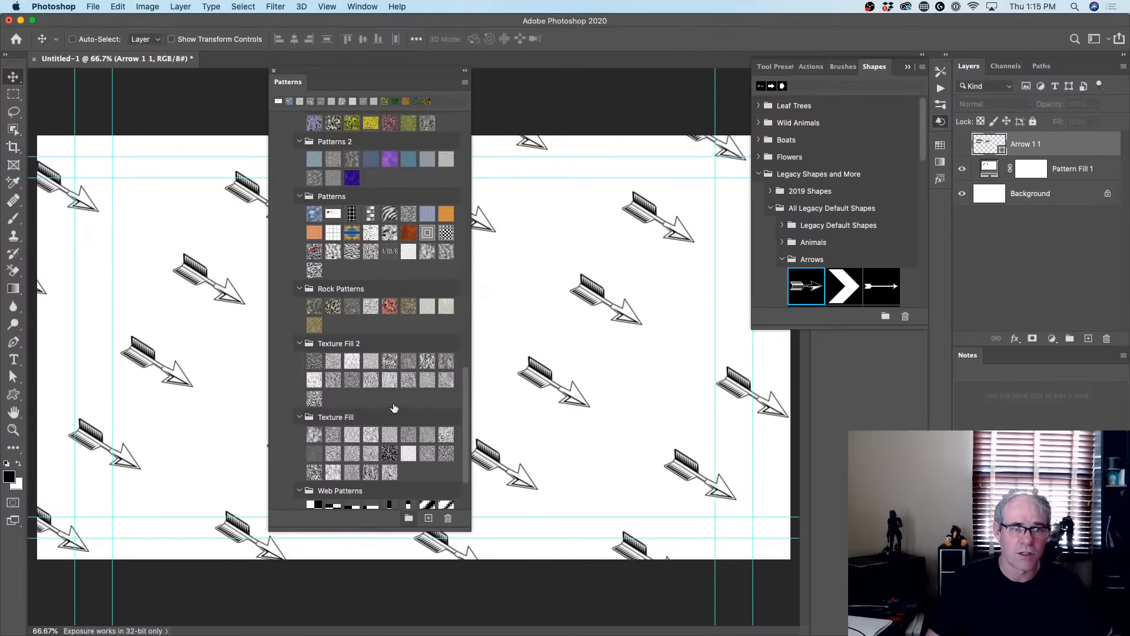
mouse_move(333, 213)
left_mouse_down()
mouse_move(348, 530)
mouse_move(341, 502)
mouse_move(346, 518)
mouse_move(348, 492)
mouse_move(349, 523)
mouse_move(353, 491)
mouse_move(303, 500)
left_mouse_up()
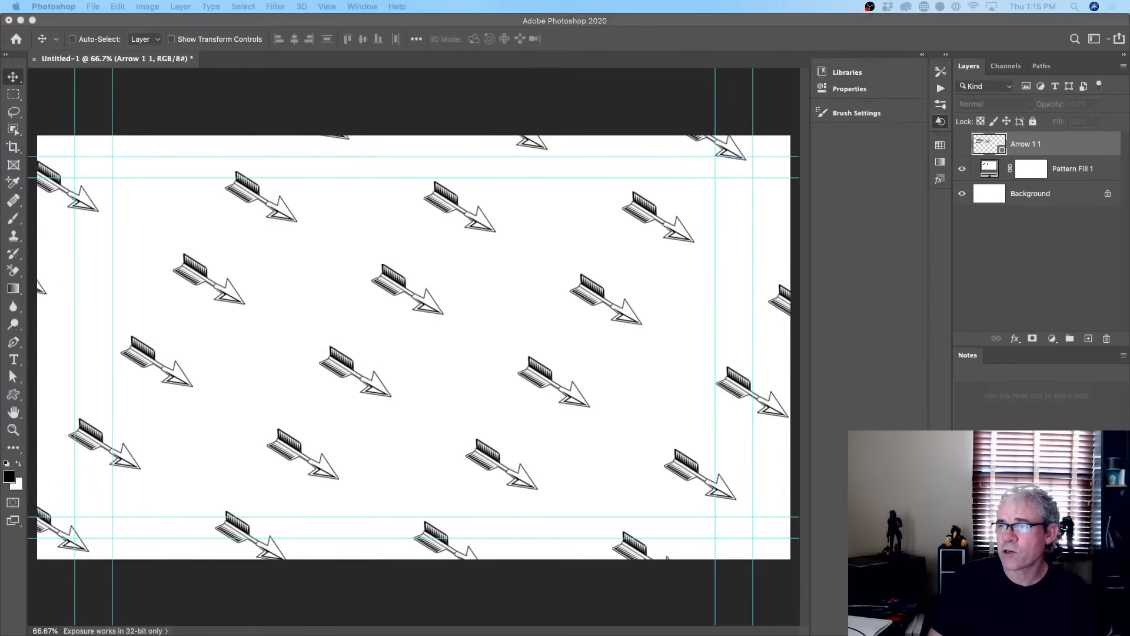
left_click(521, 186)
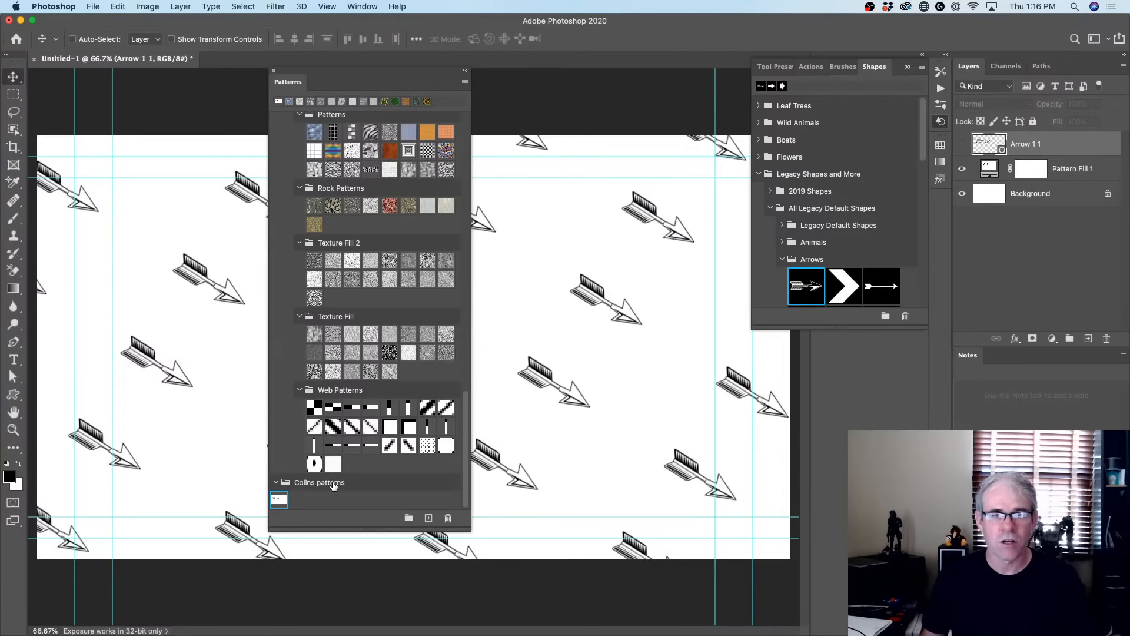
Undock the Brushes panel from the Shapes panel group and float it between the Patterns and Shapes panels
scroll(406, 141, "up", 10)
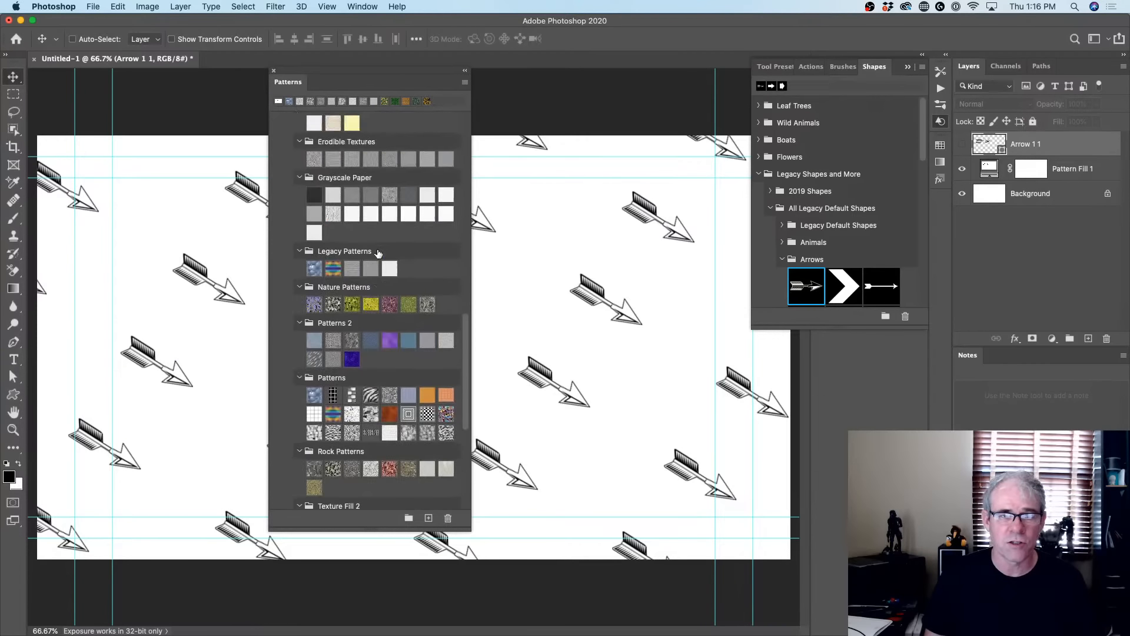
scroll(406, 142, "down", 10)
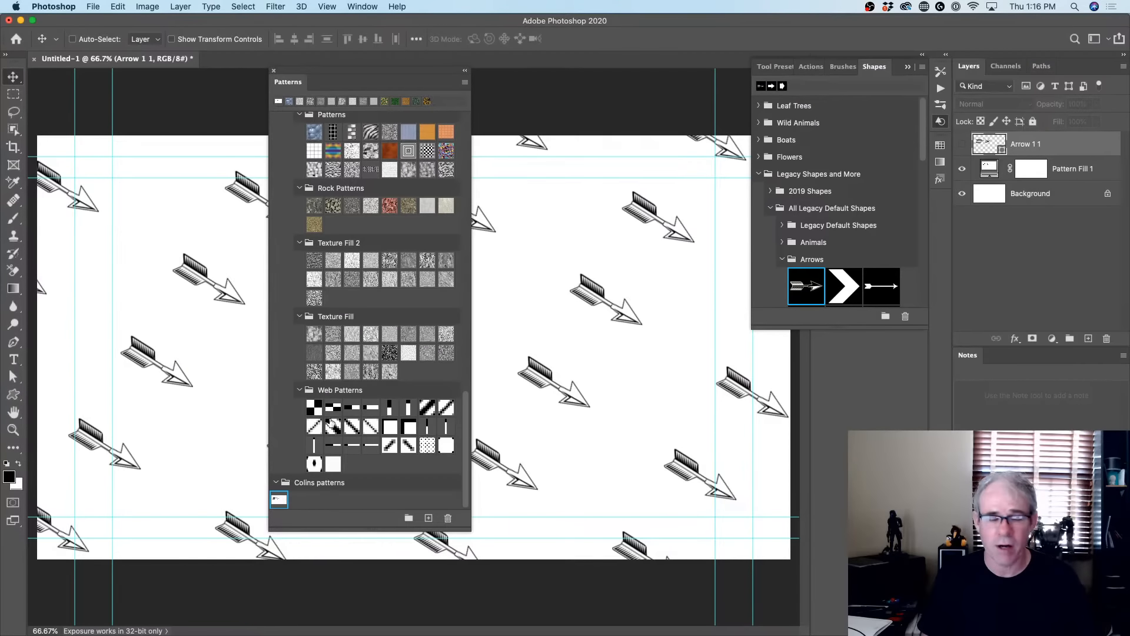
left_click(842, 67)
mouse_move(840, 66)
left_mouse_down()
mouse_move(775, 93)
mouse_move(536, 77)
left_mouse_up()
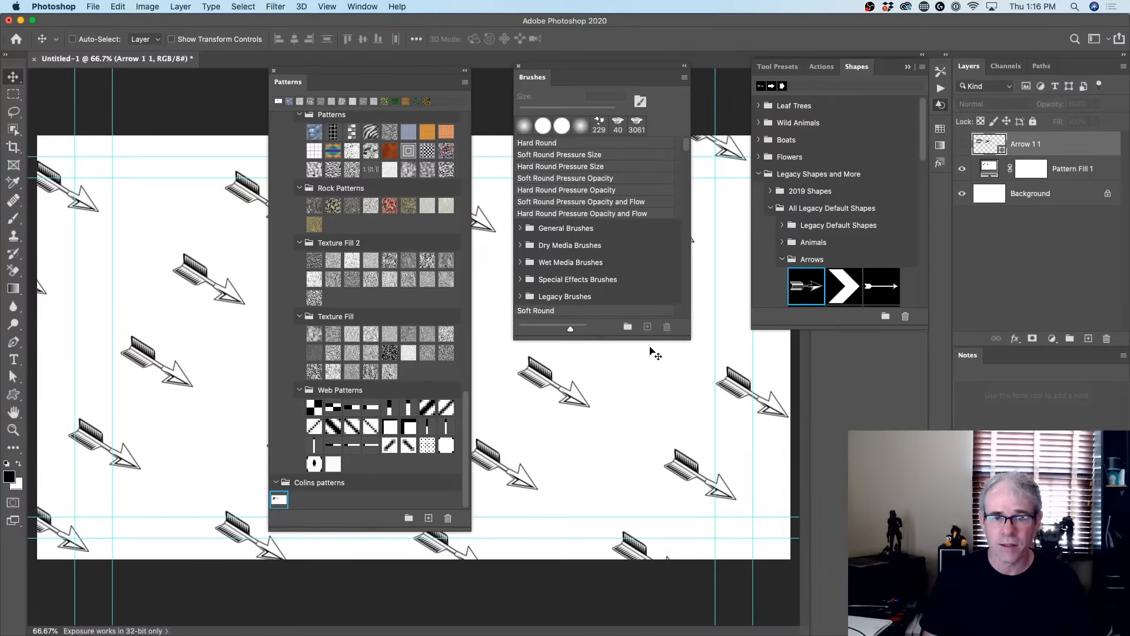
Enlarge the floating Brushes panel and display its presets with brush name and brush tip, without the brush stroke
left_click_drag(687, 336, 736, 556)
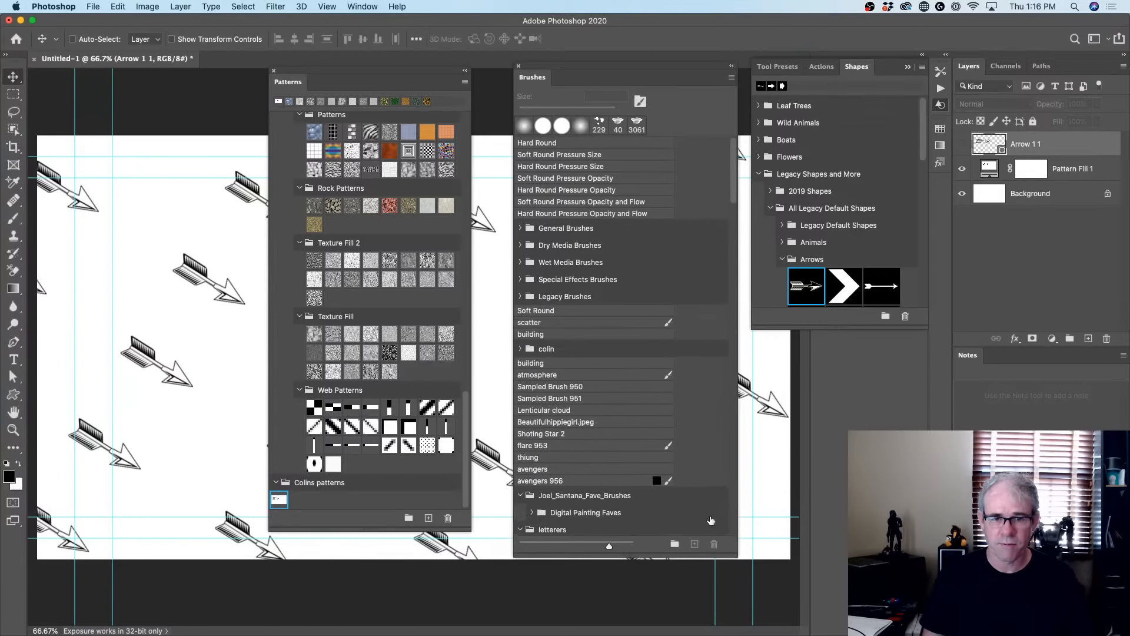
scroll(654, 432, "down", 10)
scroll(647, 433, "up", 10)
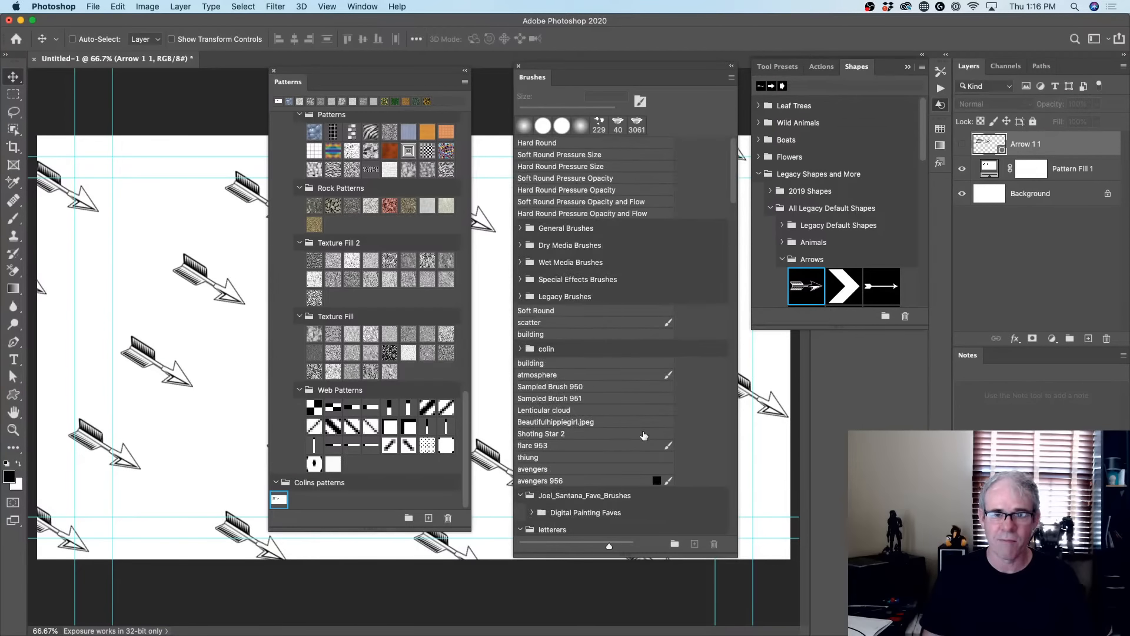
left_click(732, 79)
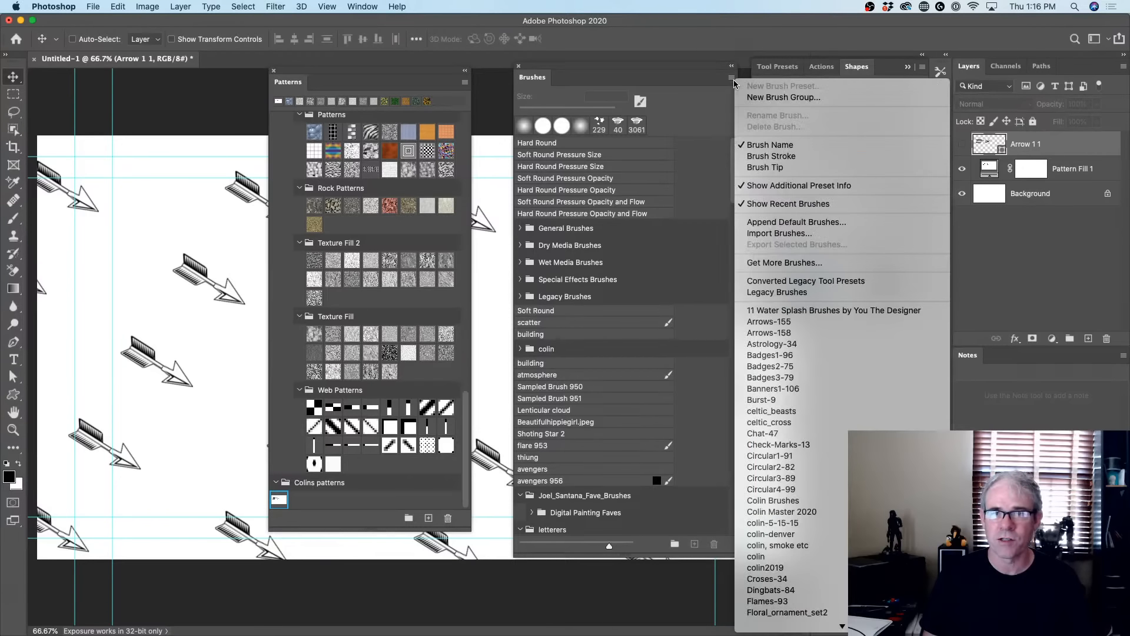
left_click(825, 159)
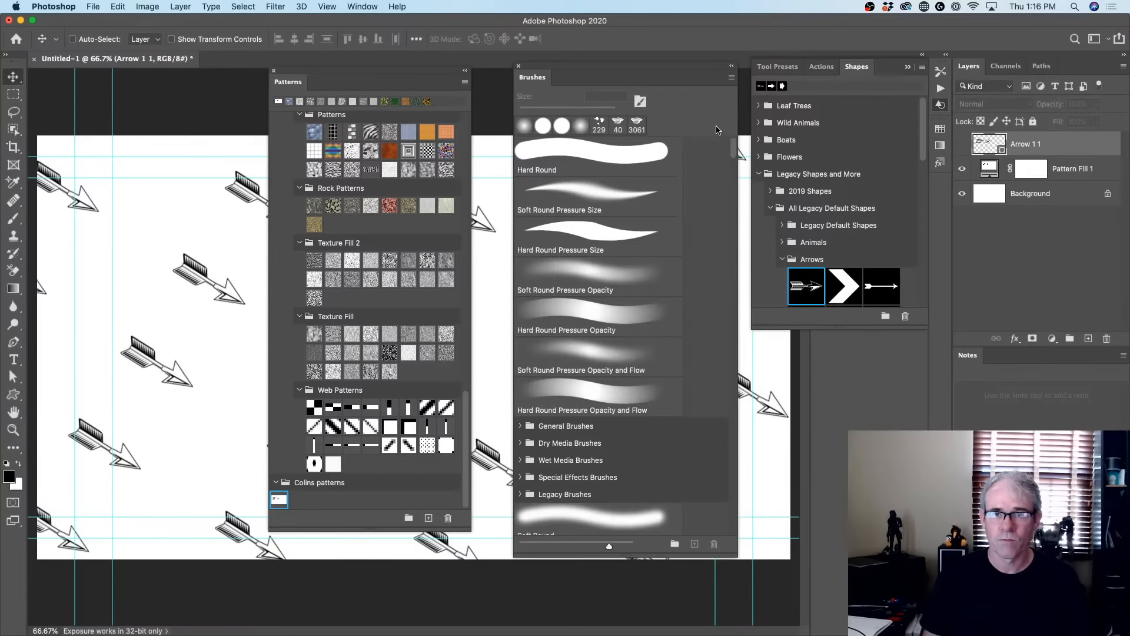
left_click(731, 78)
left_click(789, 171)
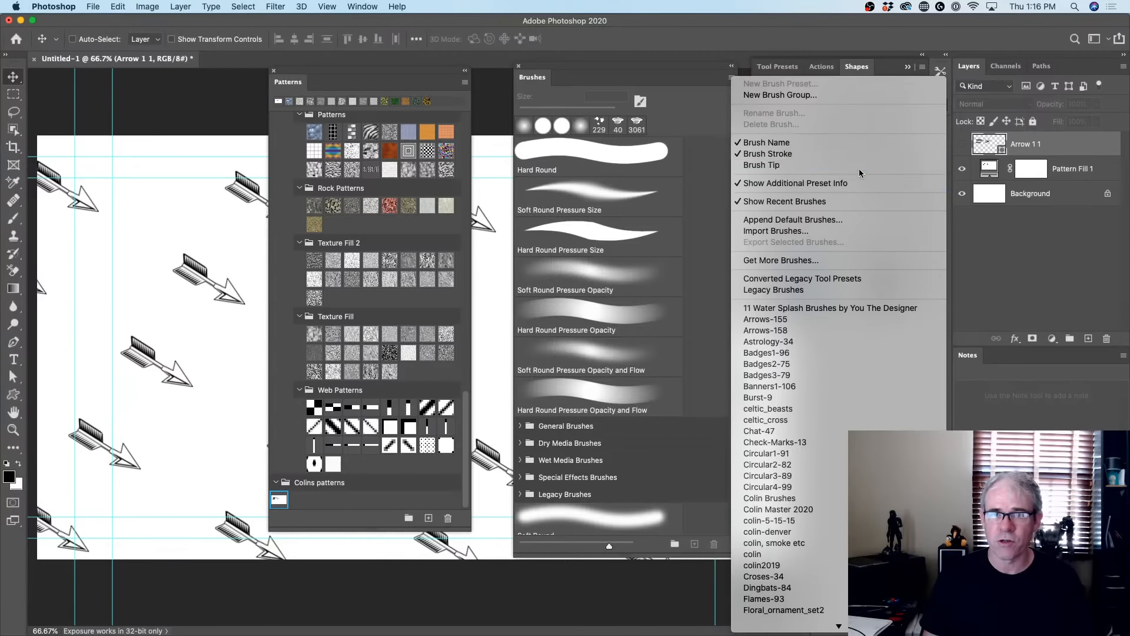
left_click(732, 78)
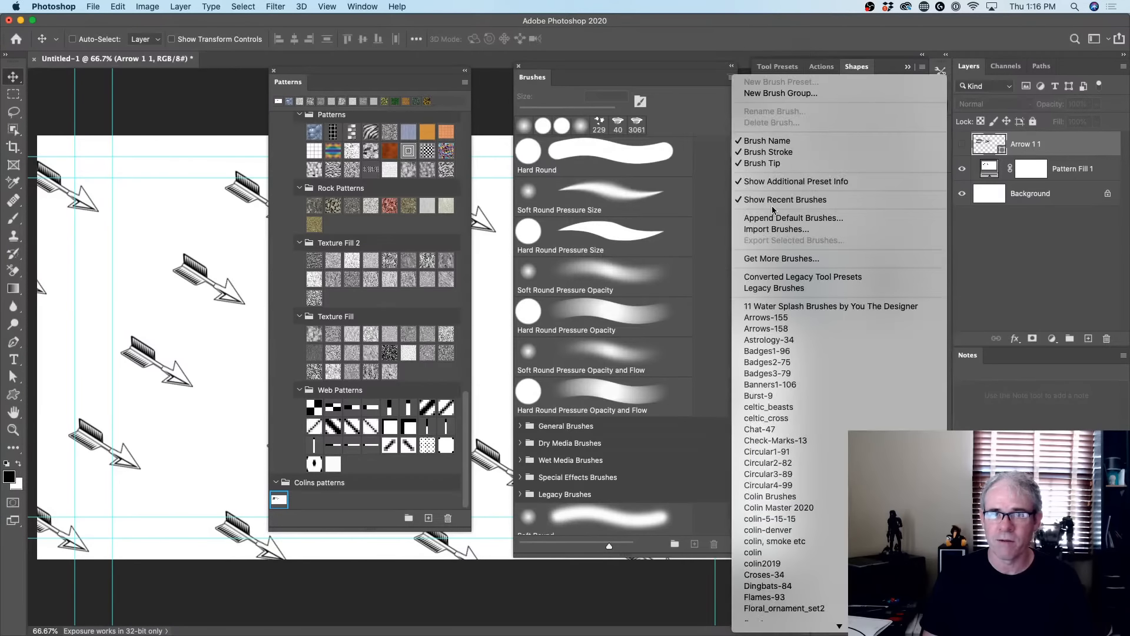
left_click(778, 154)
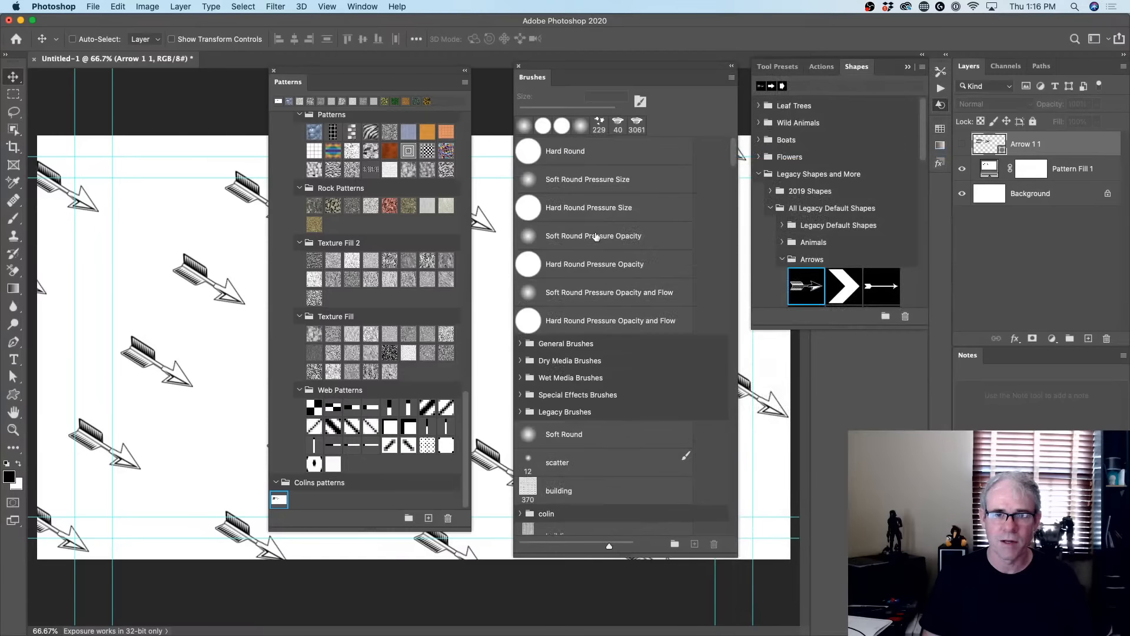
Expand the brush group named after the owner, collapse its atmosphere and Ultimate Universe Creator subgroups, and select the group
scroll(596, 310, "down", 6)
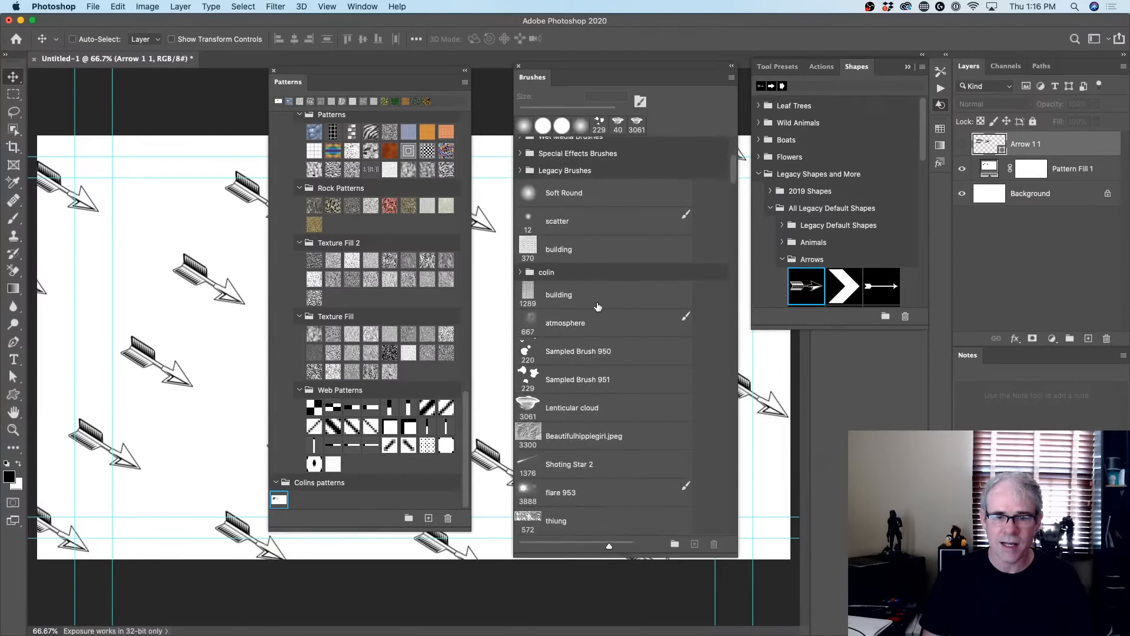
scroll(549, 320, "up", 1)
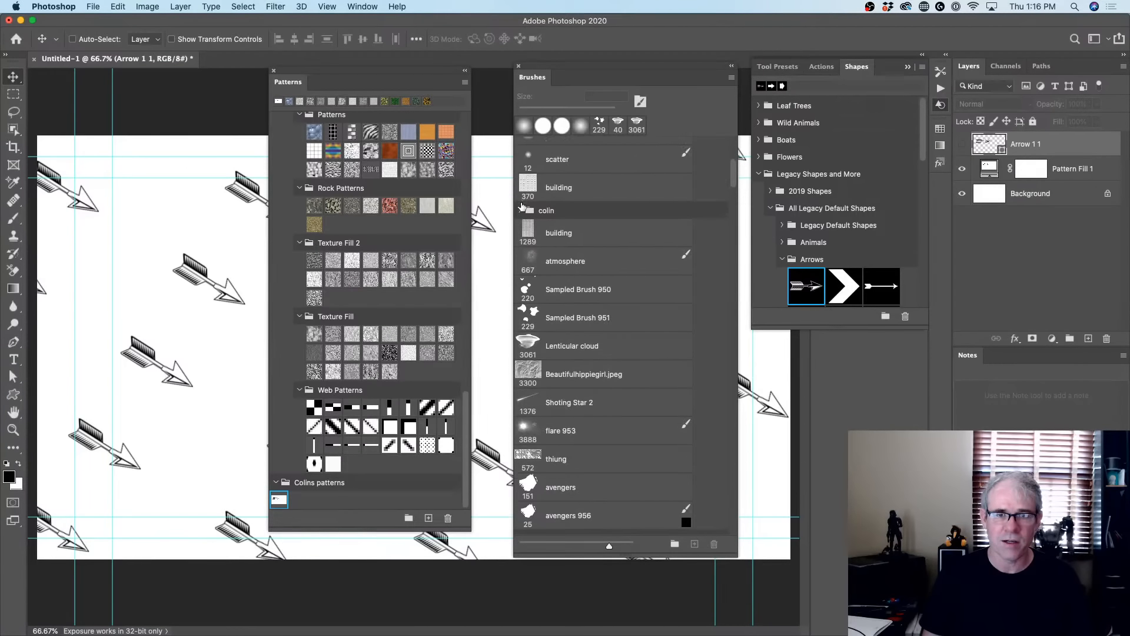
left_click(520, 210)
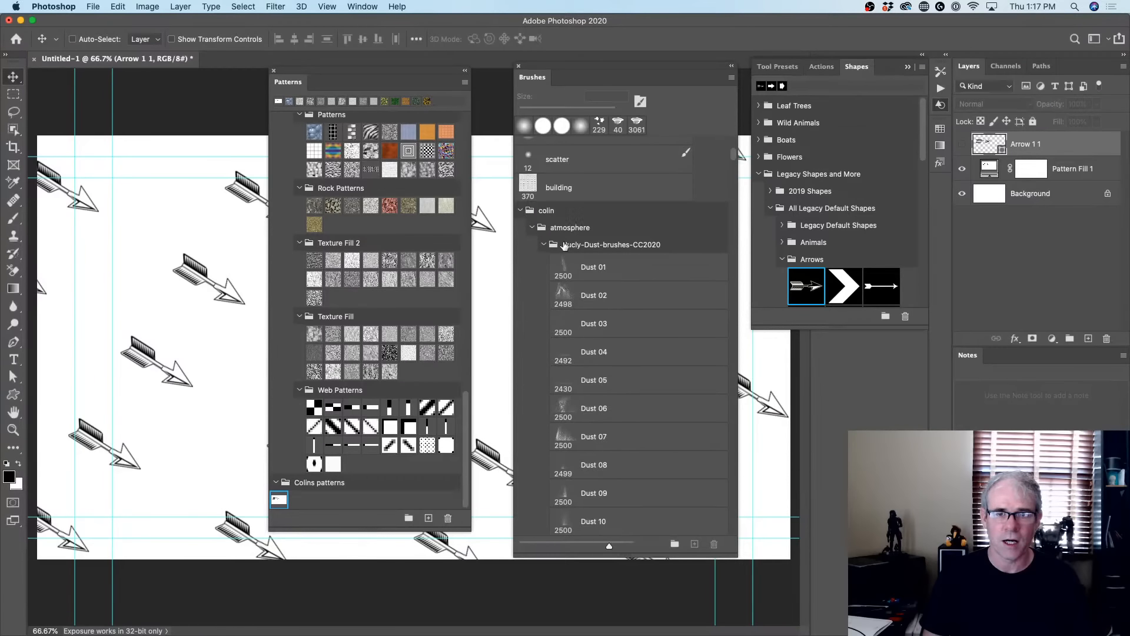
left_click(544, 246)
left_click(542, 261)
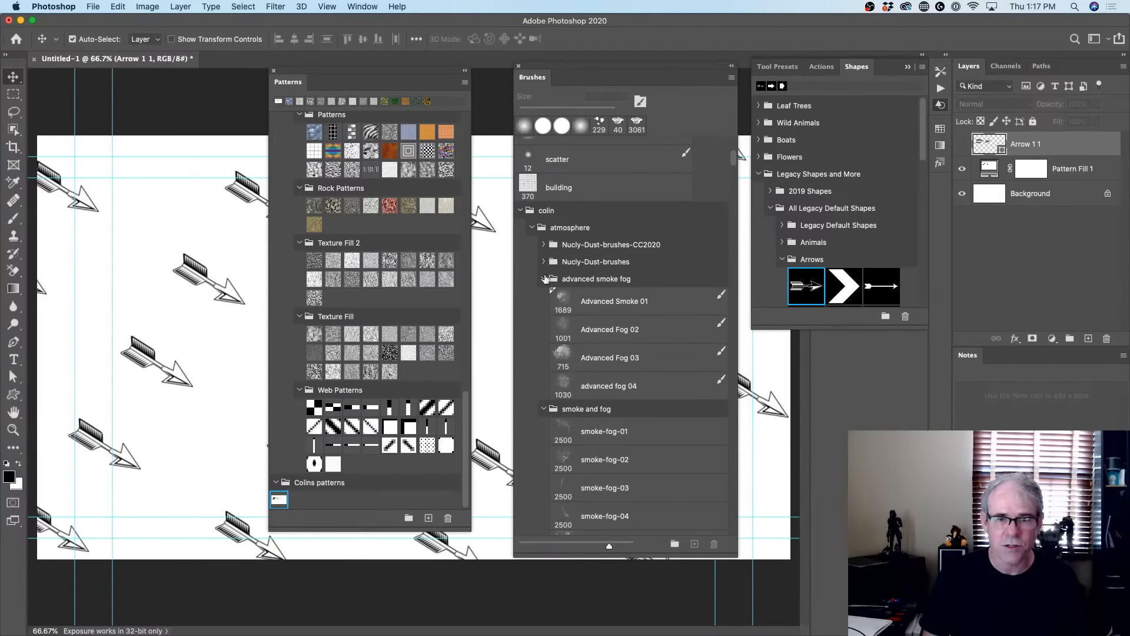
left_click(545, 278)
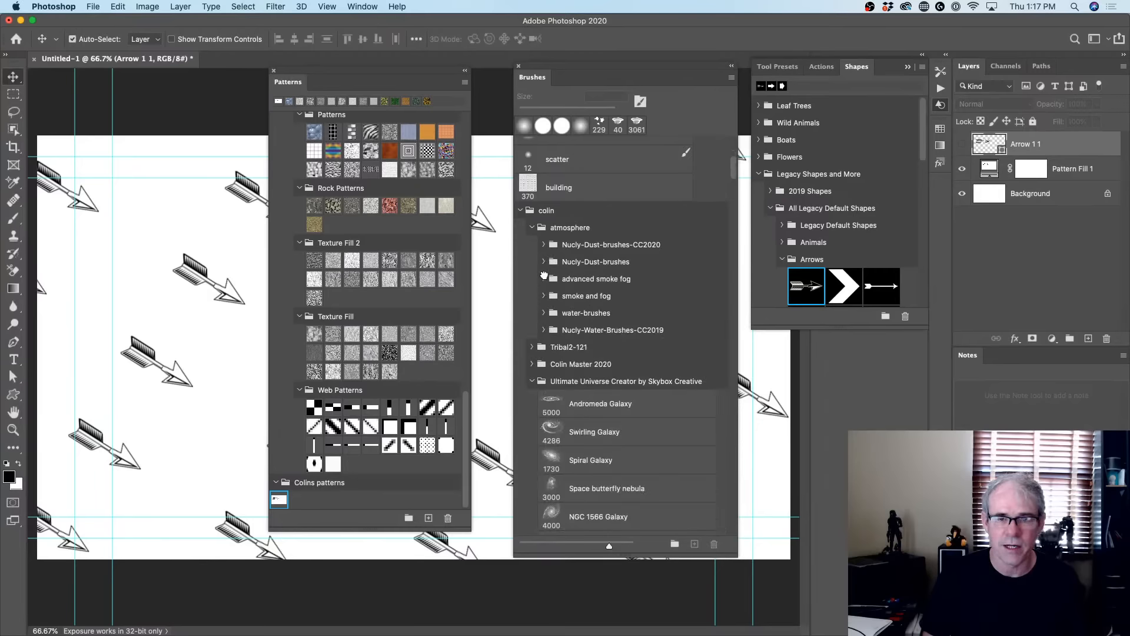
left_click(533, 383)
key("super")
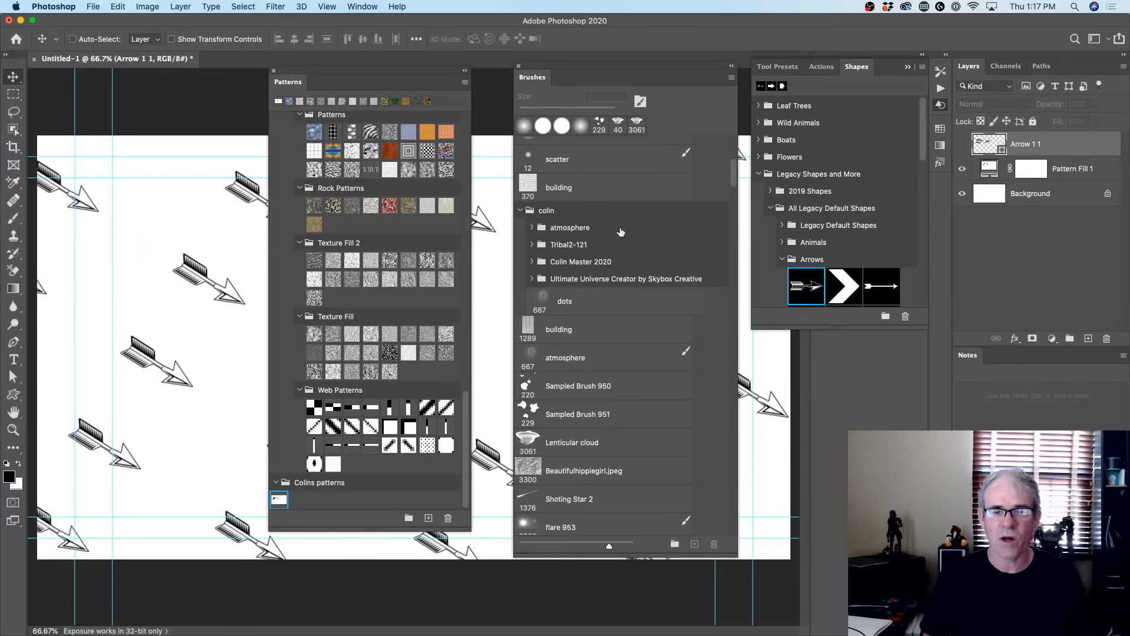
left_click(549, 211)
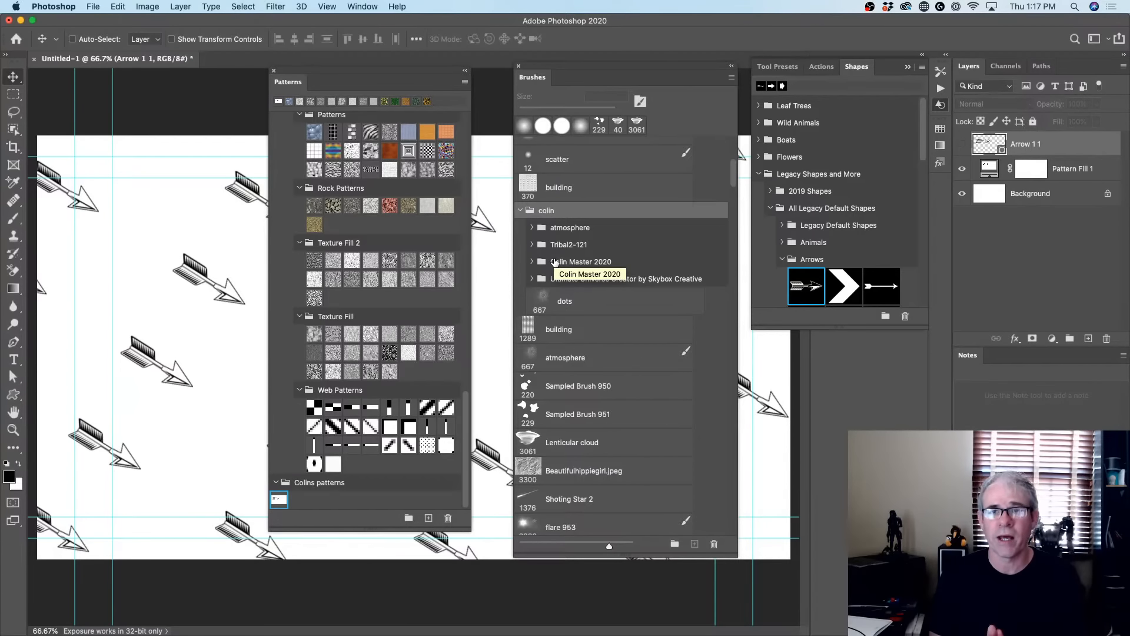
Show the Actions panel and look through the LFL, photoshopcafe and UTILITY action sets
left_click(822, 66)
left_click(782, 111)
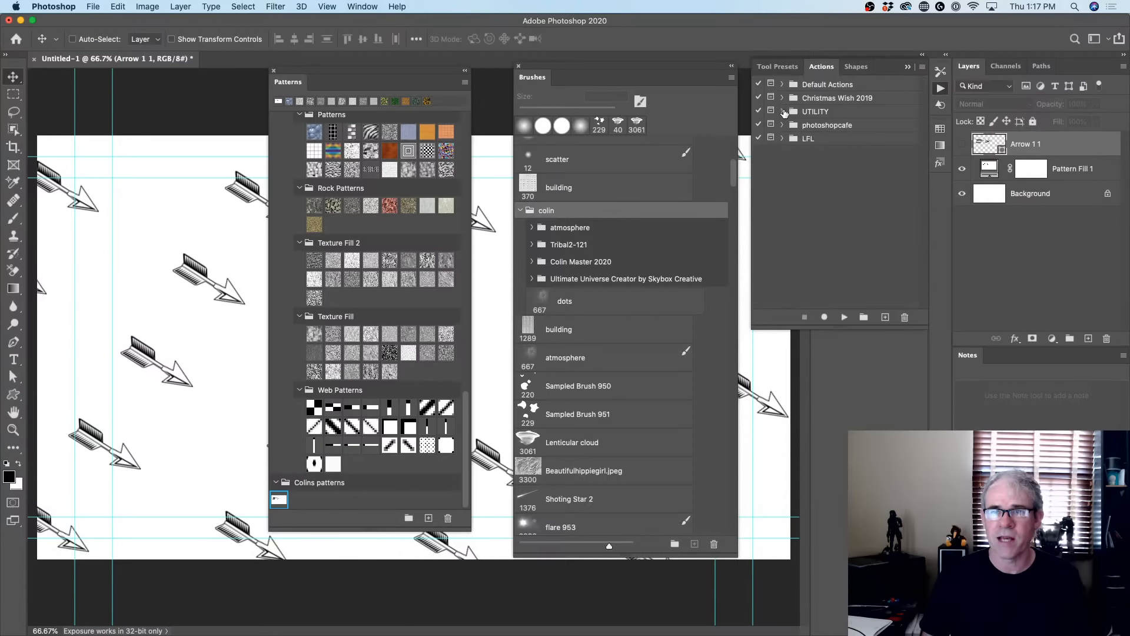
left_click(784, 139)
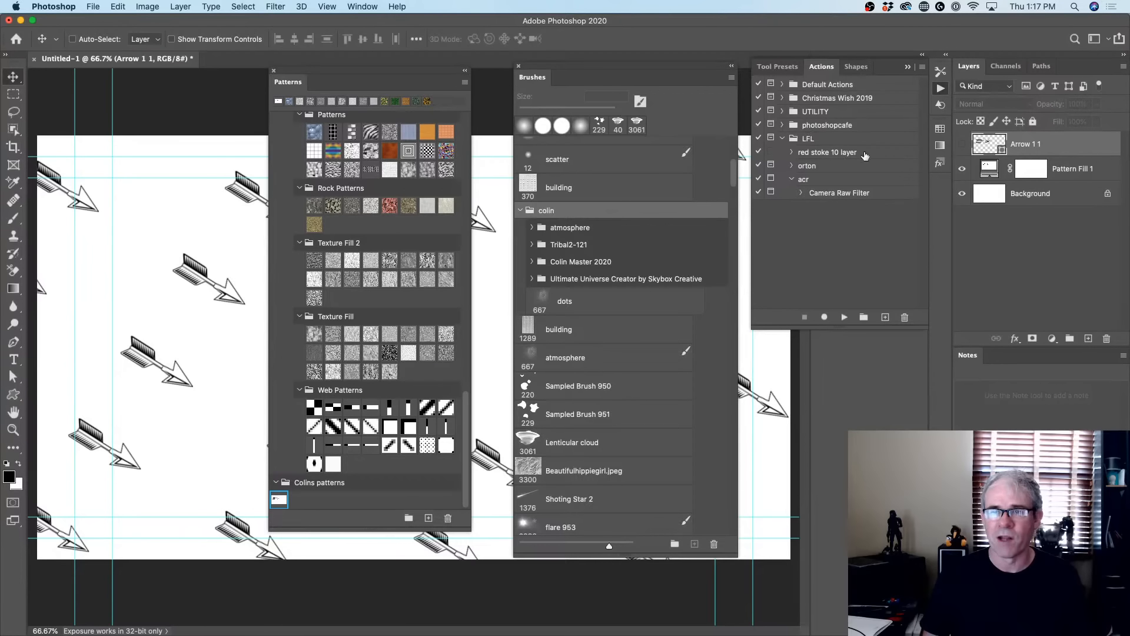
left_click(782, 139)
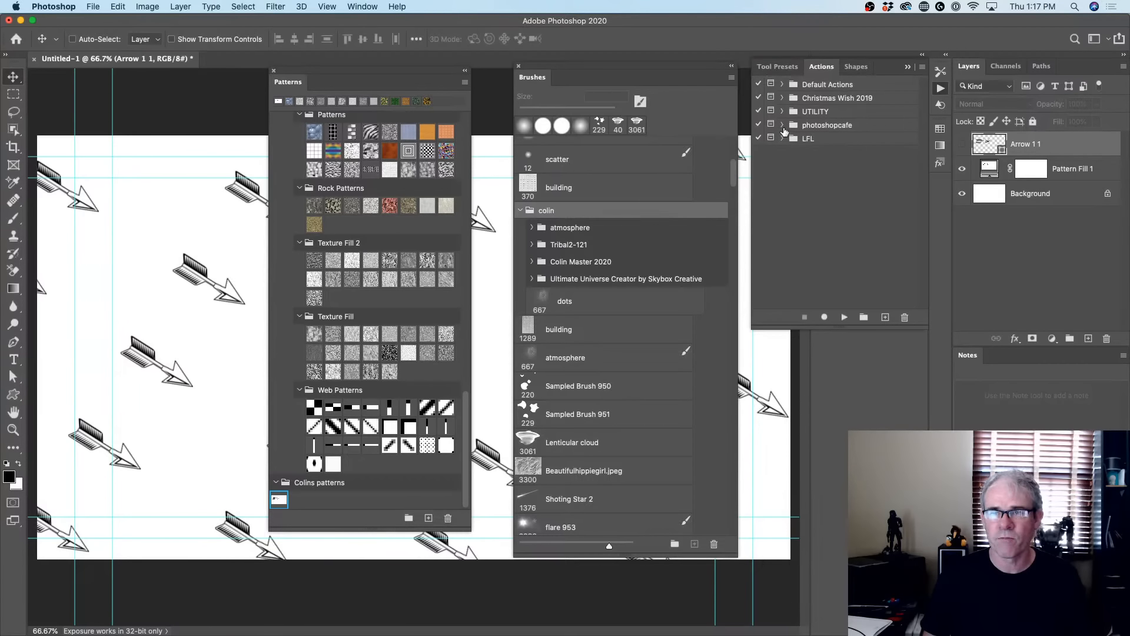
left_click(783, 126)
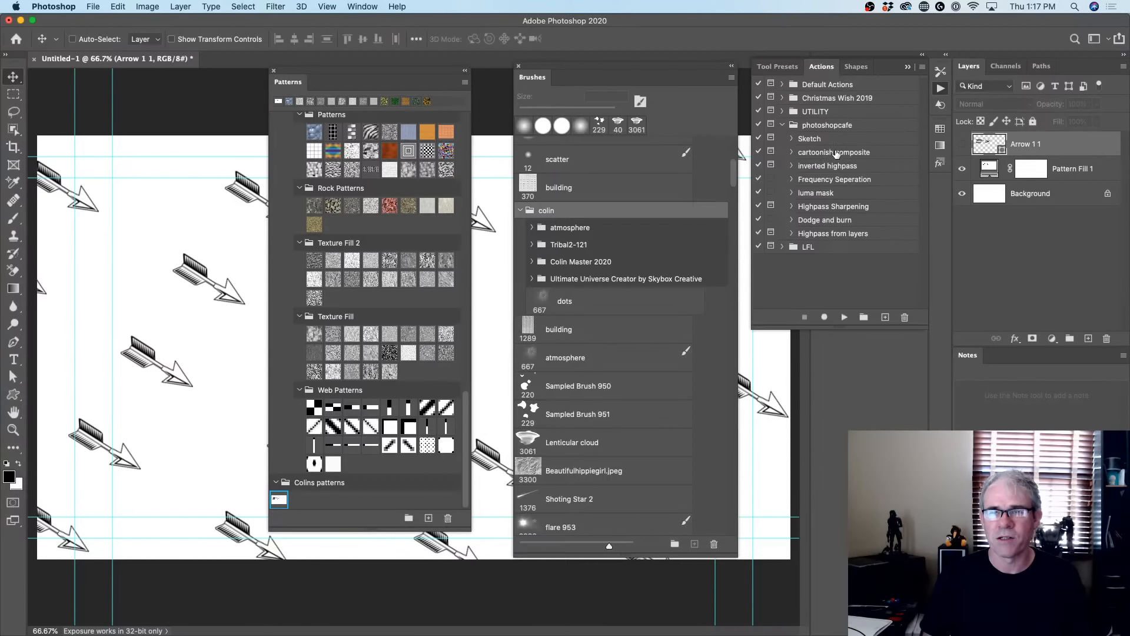
left_click(783, 112)
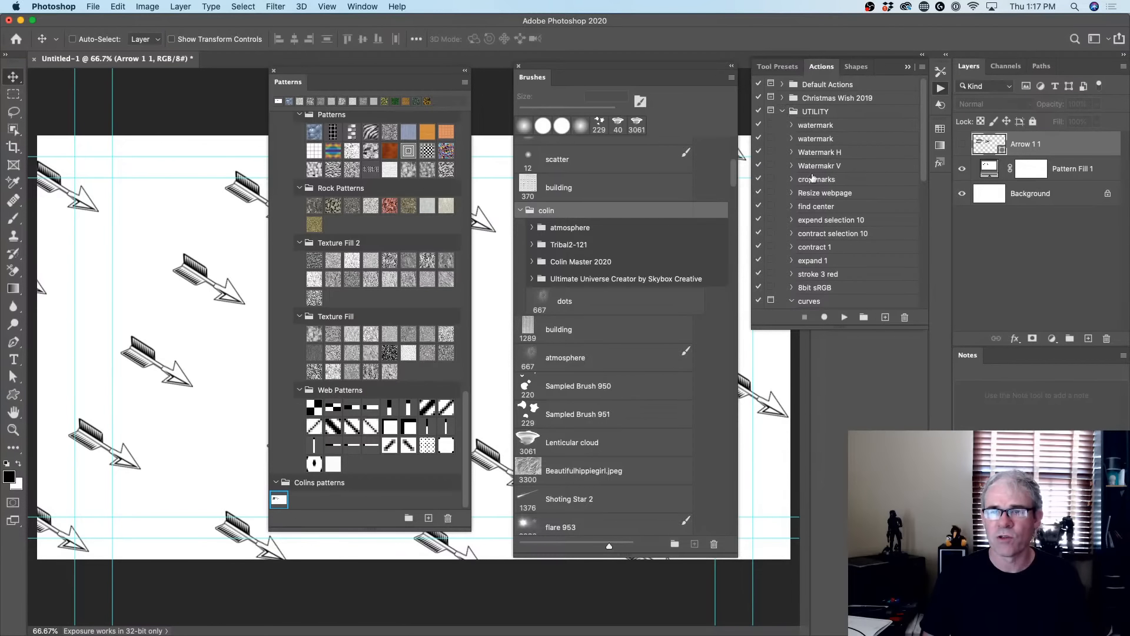
scroll(821, 233, "down", 5)
scroll(825, 238, "up", 5)
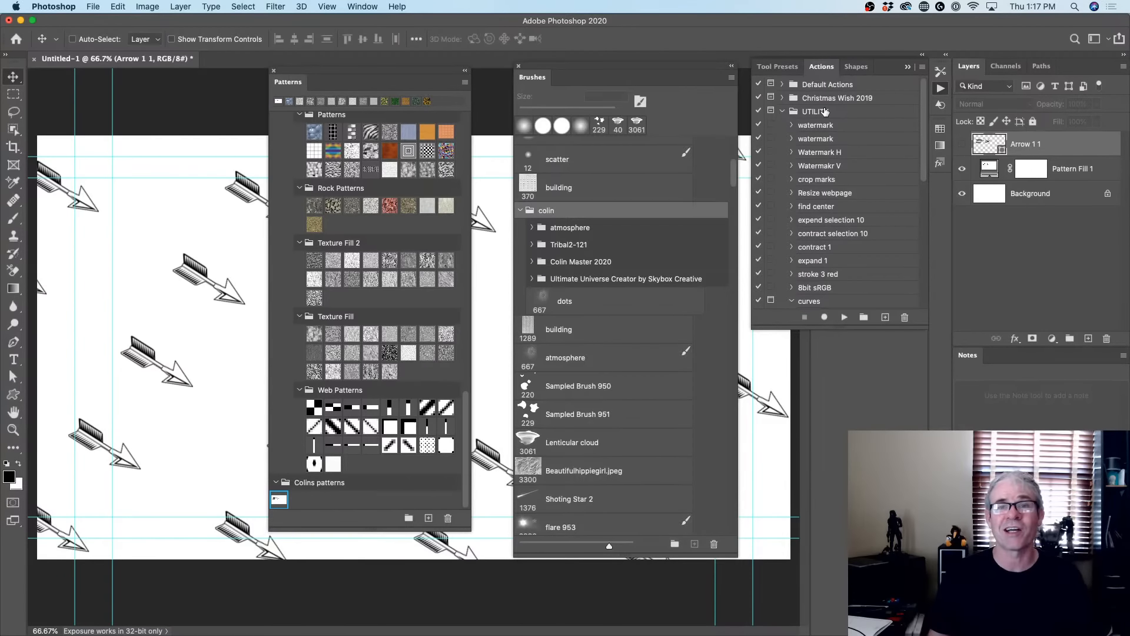
left_click(782, 112)
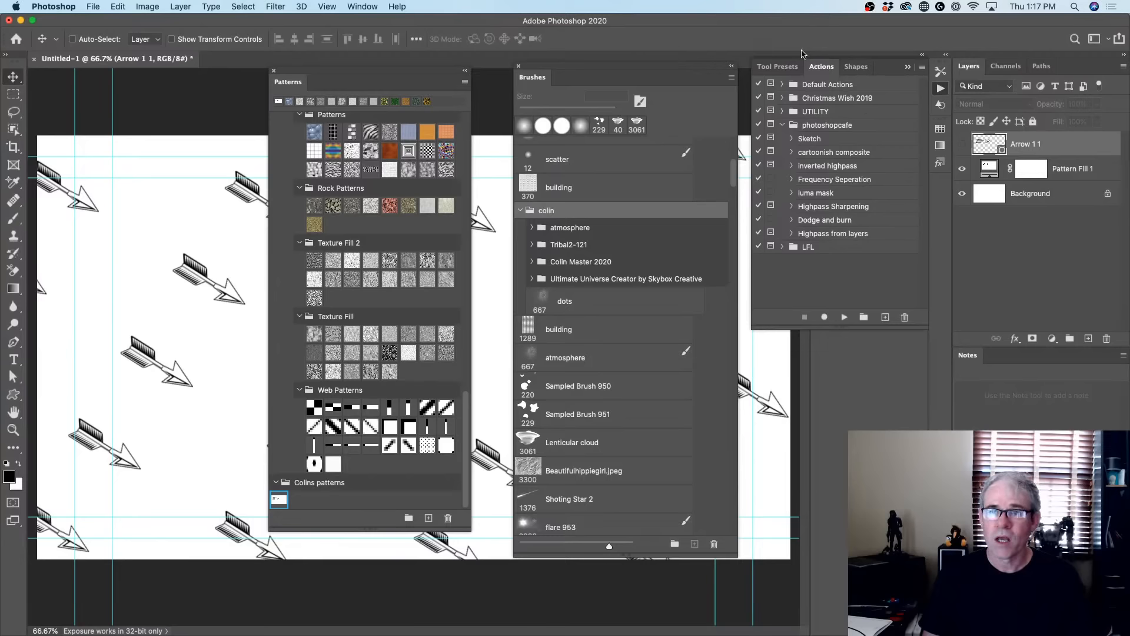
Reset the presets workspace and move the floating group of preset panels up close to the toolbar
left_click(1108, 40)
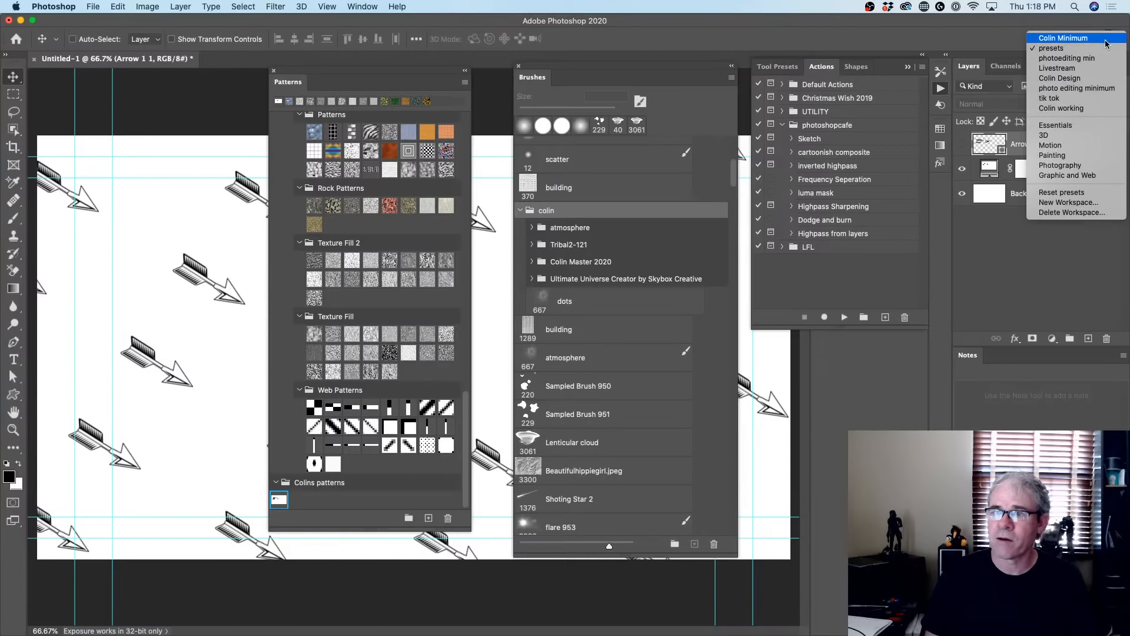
left_click(1061, 192)
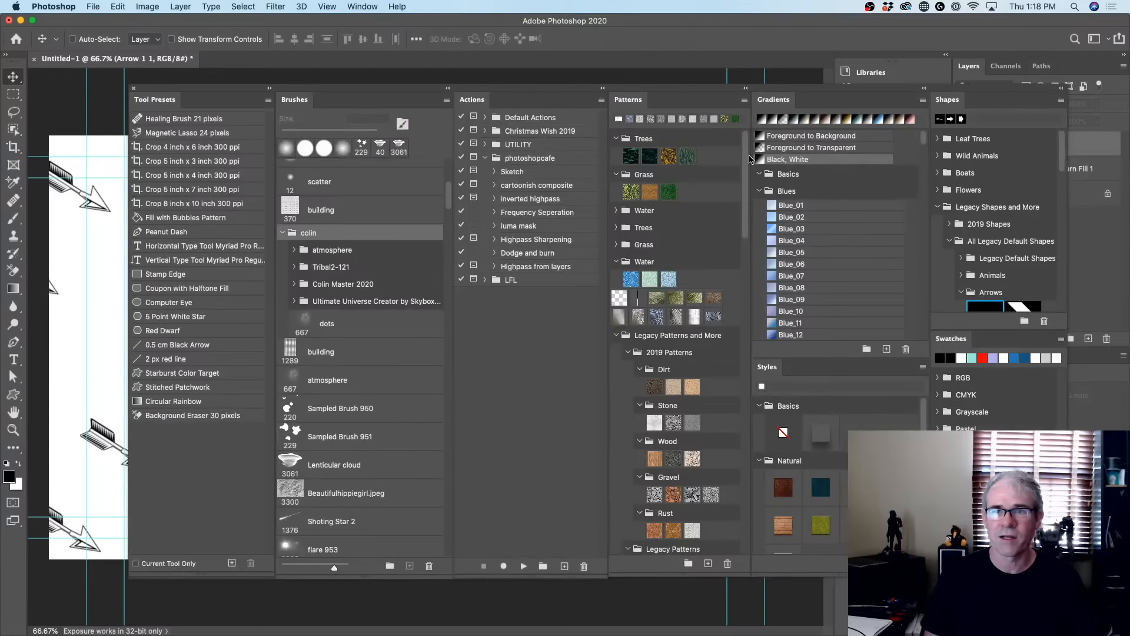
left_click_drag(665, 89, 583, 63)
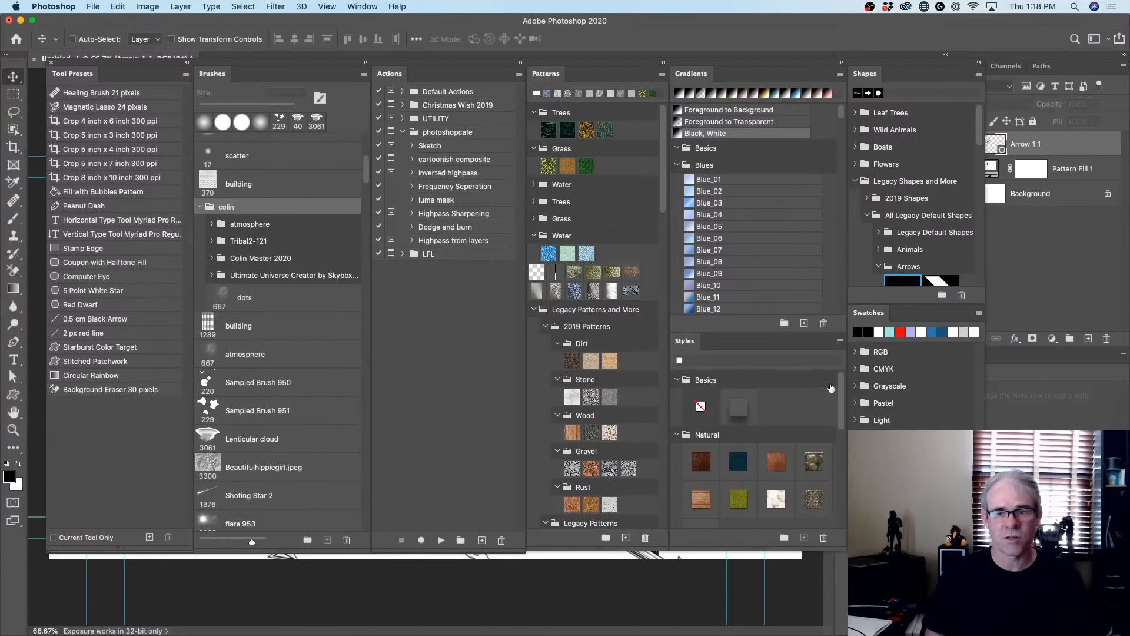
Start saving a new workspace to view its name and capture options, and cancel without saving
left_click(1109, 40)
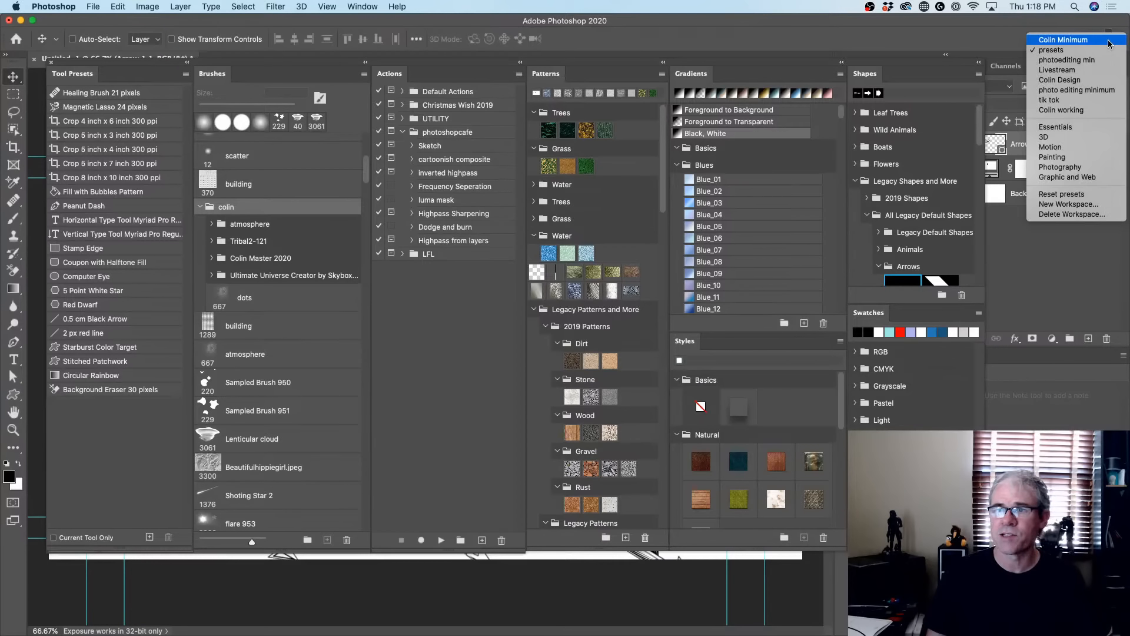
left_click(1068, 204)
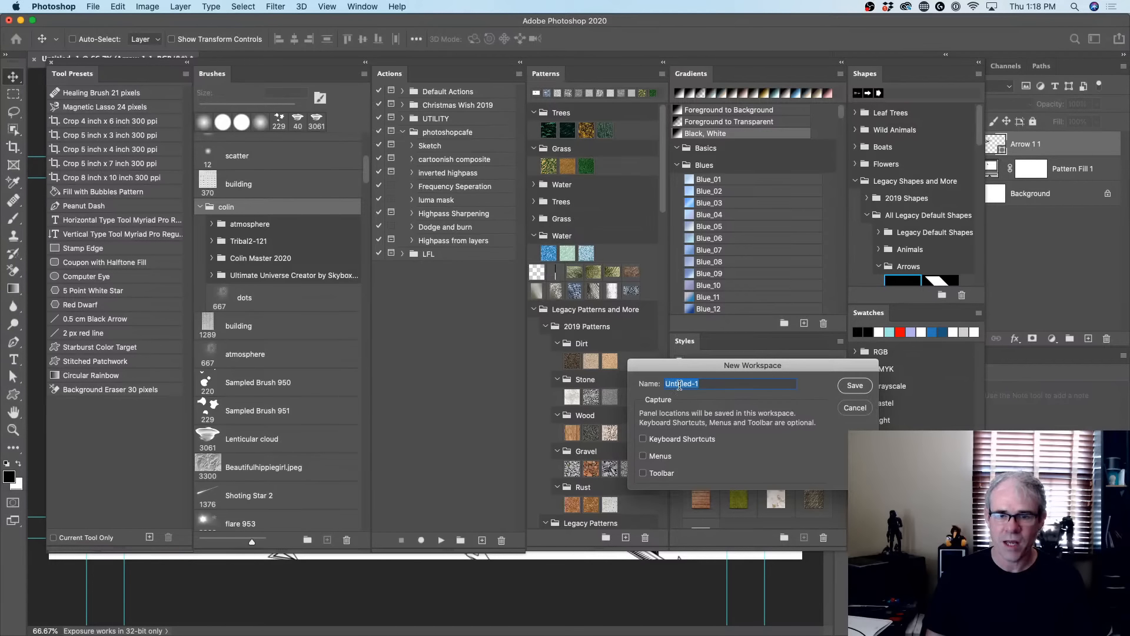
left_click(854, 407)
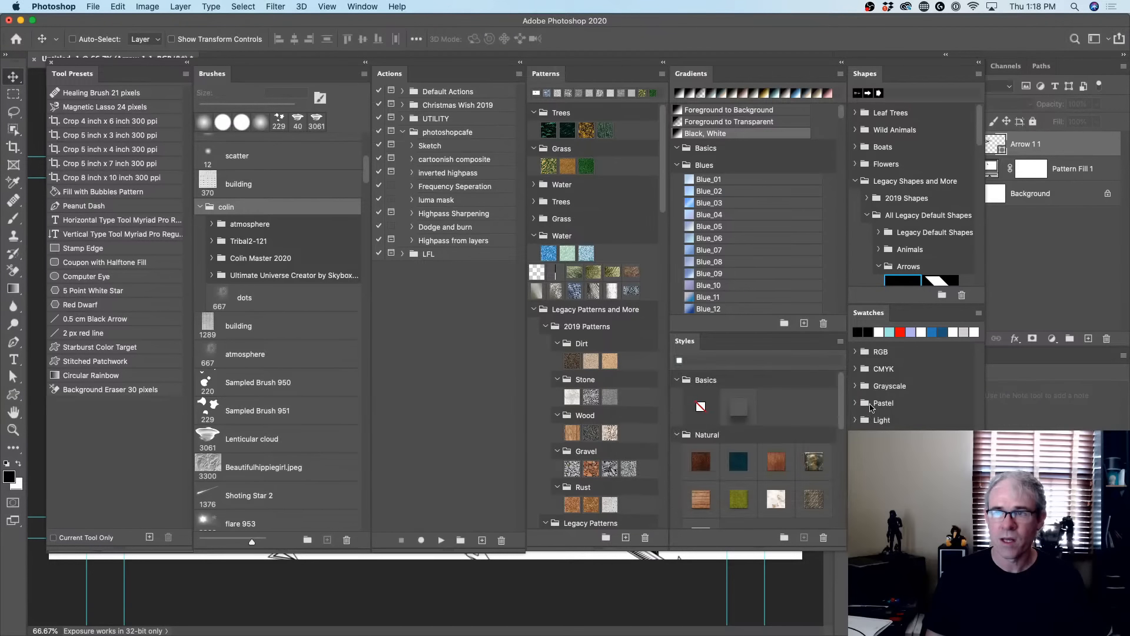
Switch to the photoediting min workspace and return to the presets workspace
left_click(1096, 40)
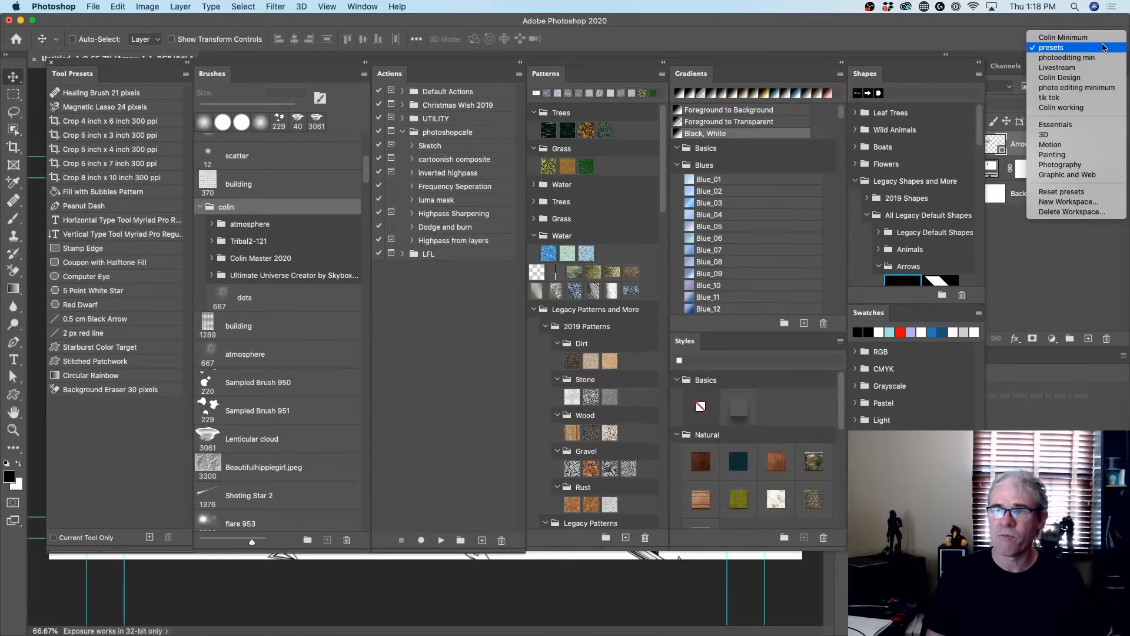
left_click(1066, 57)
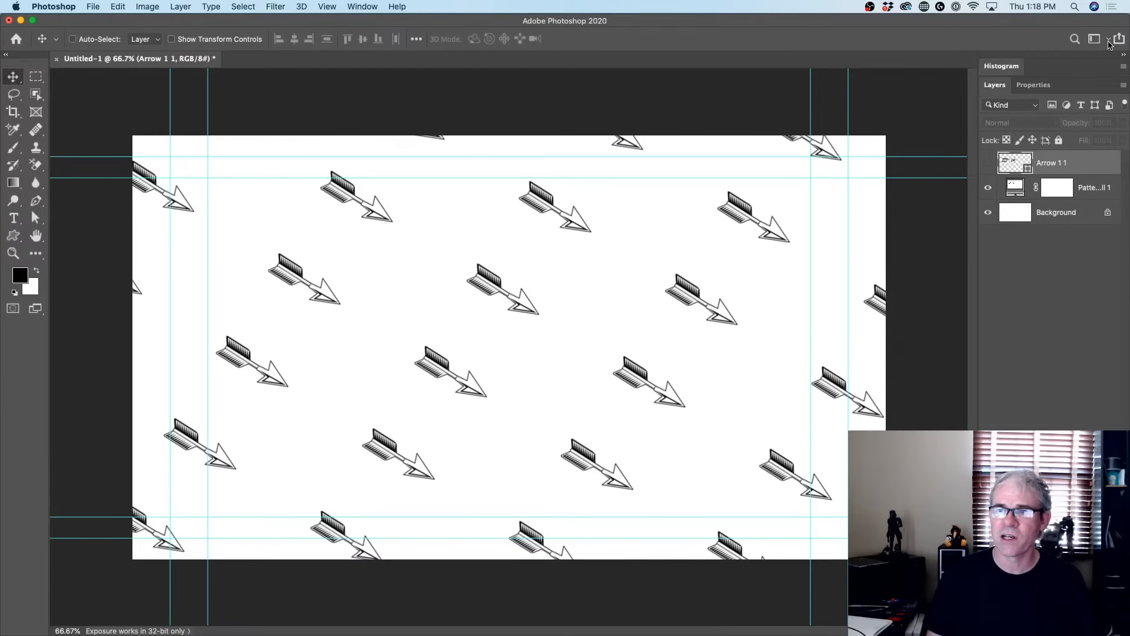
left_click(1108, 39)
left_click(605, 209)
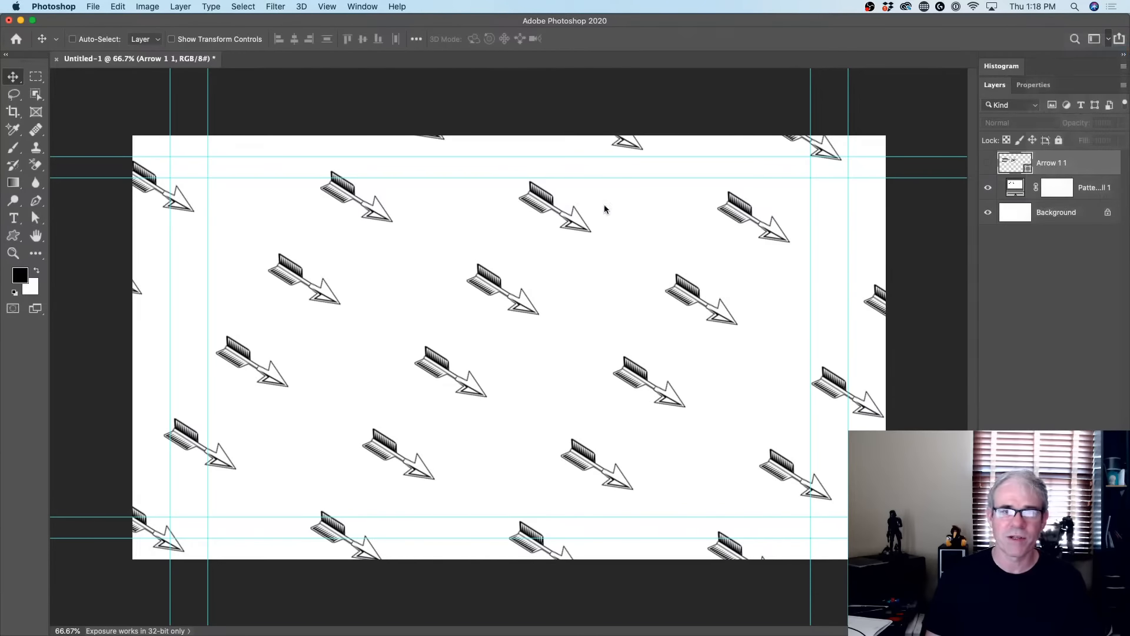
key("F2")
Rearrange the preset panels by grouping Patterns, Actions and Tool Presets, combining Gradients with Shapes, and floating Brushes over the canvas
left_click_drag(405, 79, 548, 74)
left_click_drag(725, 87, 596, 90)
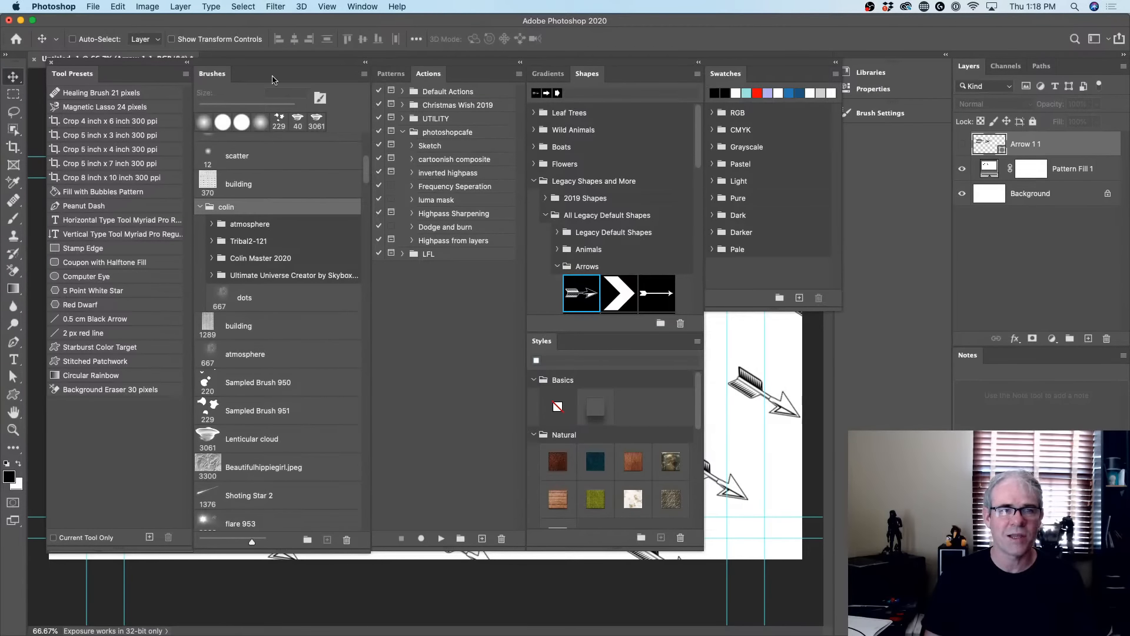
left_click_drag(62, 75, 321, 75)
left_click_drag(69, 67, 472, 82)
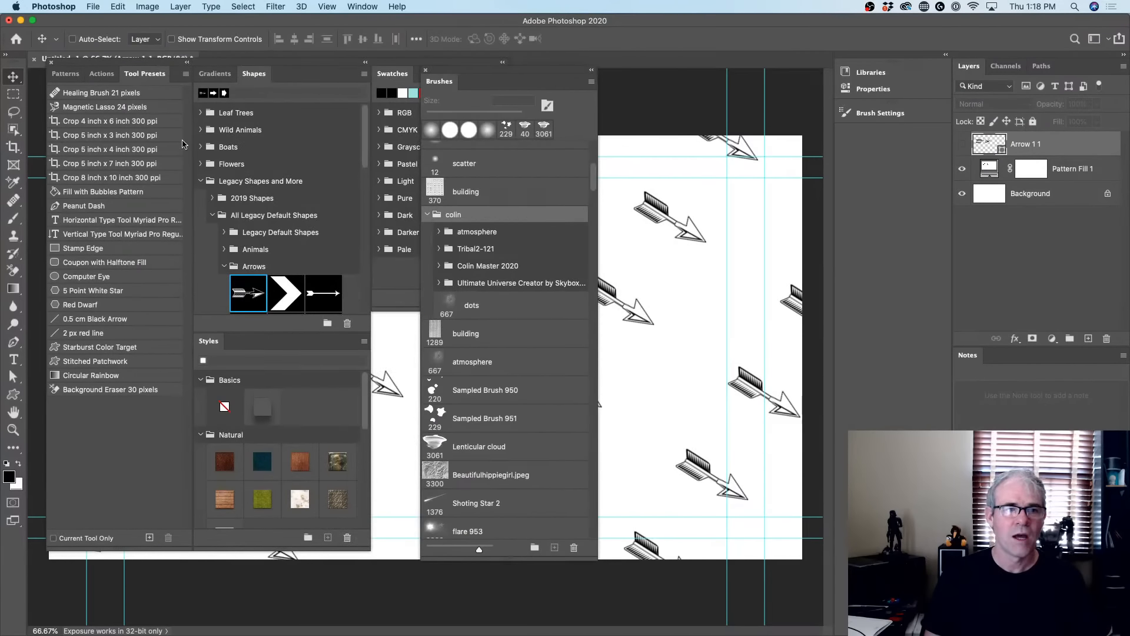
Restore the saved panel layout of the presets workspace and move the floating preset panels aside to uncover part of the arrow pattern
left_click(1104, 39)
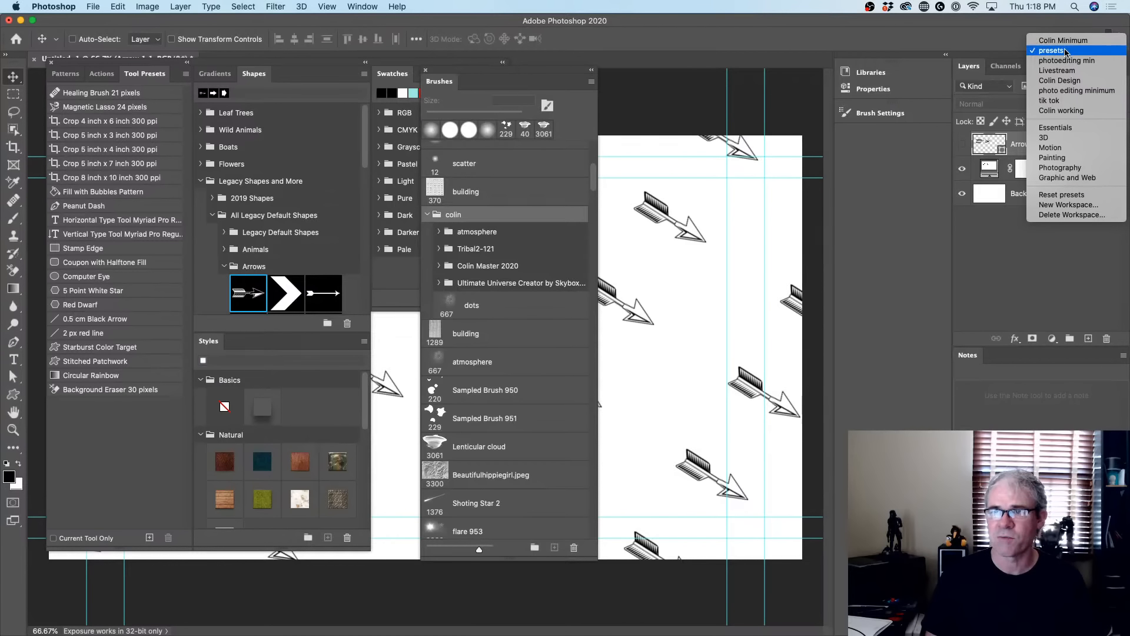
left_click(1069, 195)
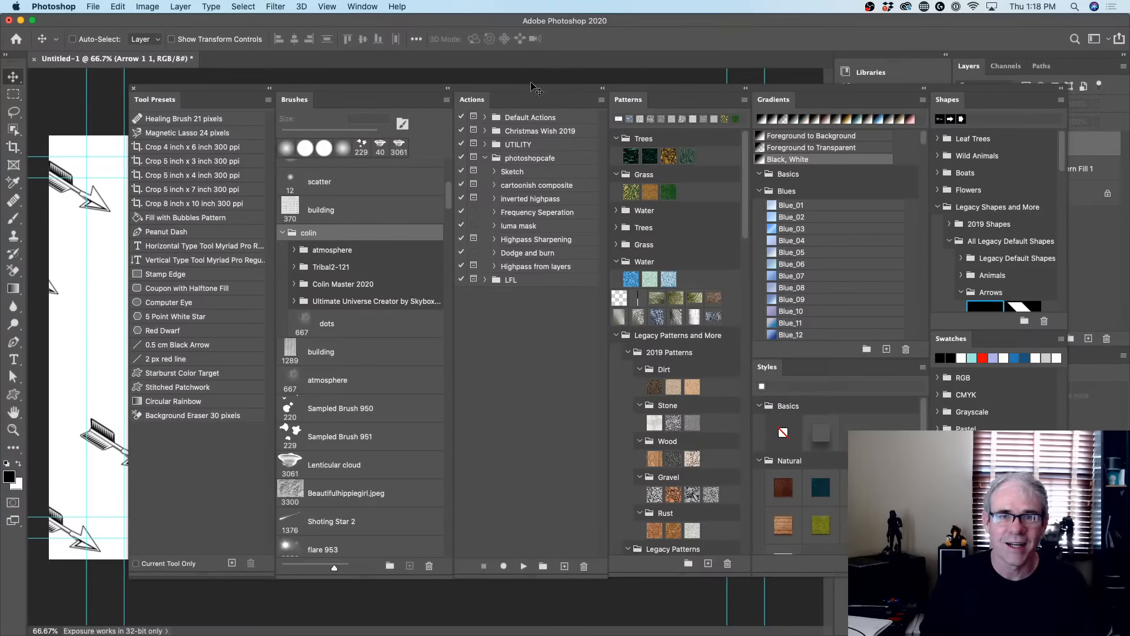
left_click_drag(535, 89, 454, 60)
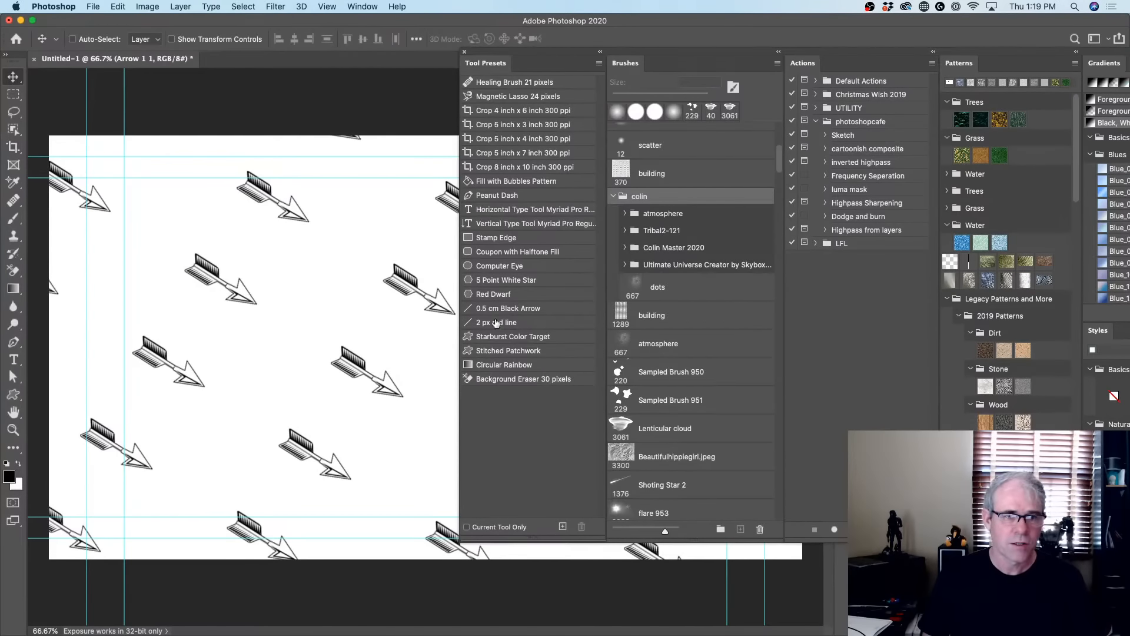
Switch to the workspace with the Layers panel and add a new empty layer above the Arrow 1 1 layer
left_click(1109, 40)
left_click(1108, 37)
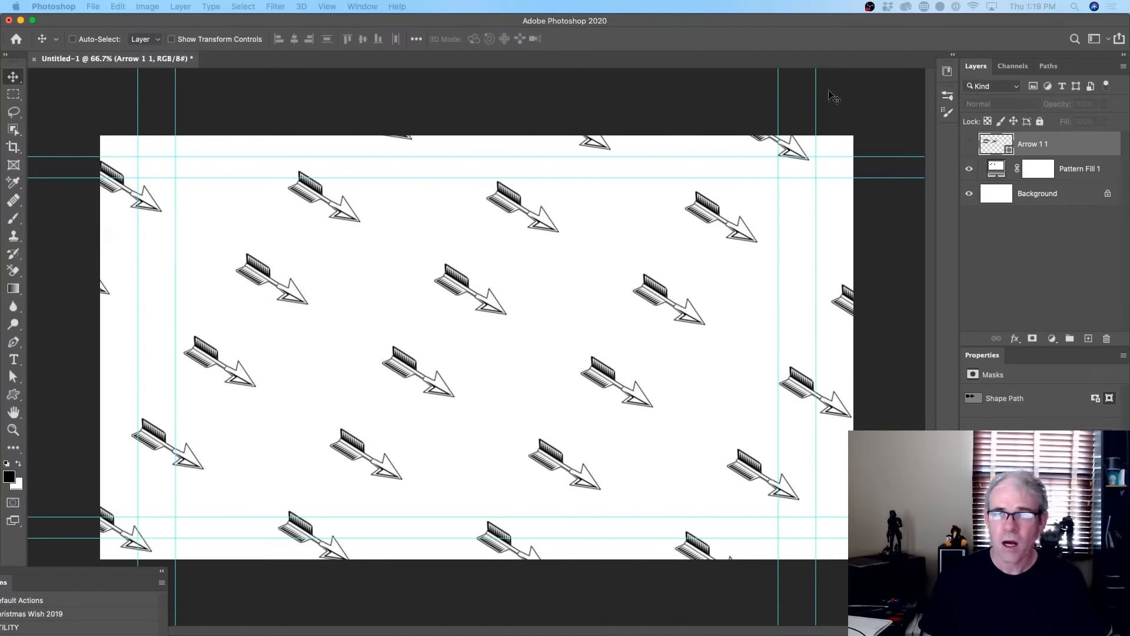
left_click(1089, 338)
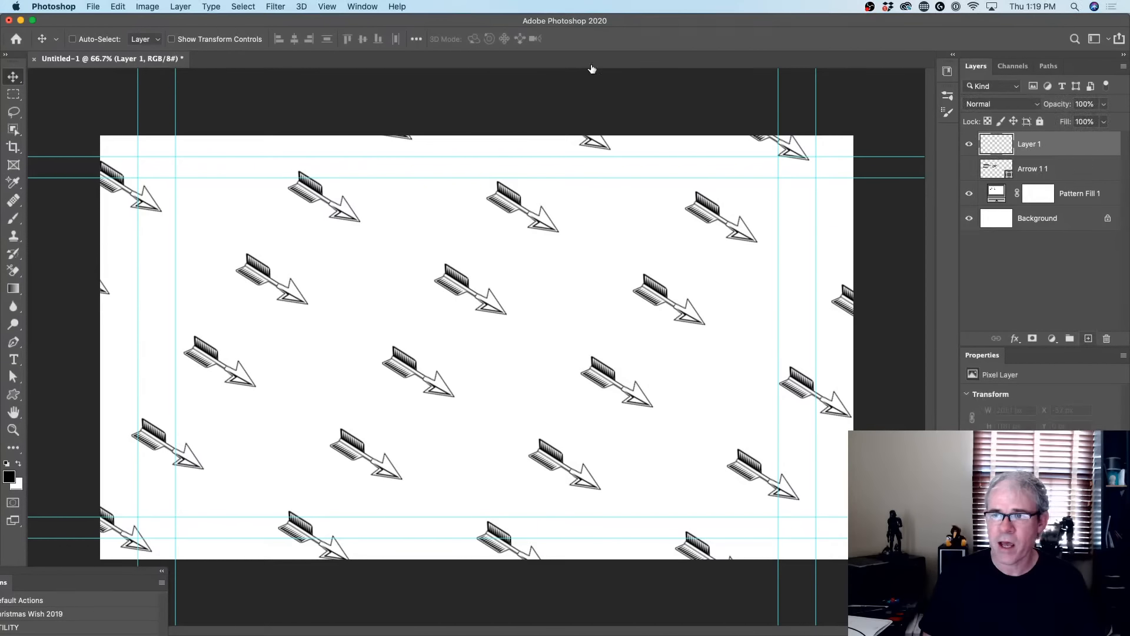
Set the foreground to red ff0404 and draw a 5 px Line tool arrow about 982 px wide across the upper canvas
left_click(13, 395)
left_click(63, 445)
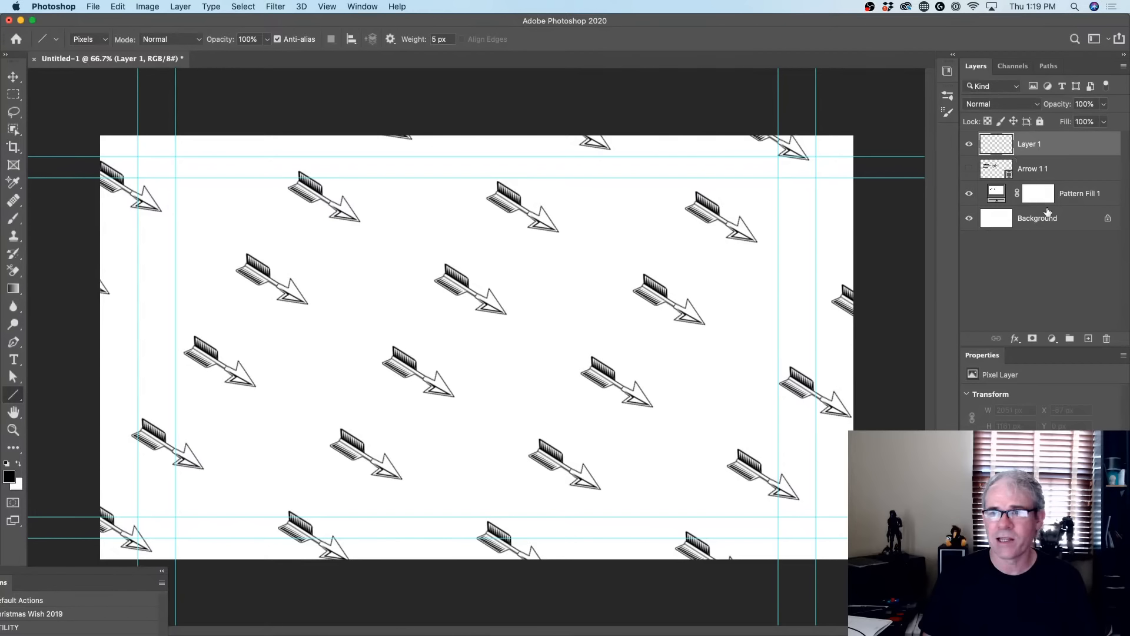
left_click(10, 478)
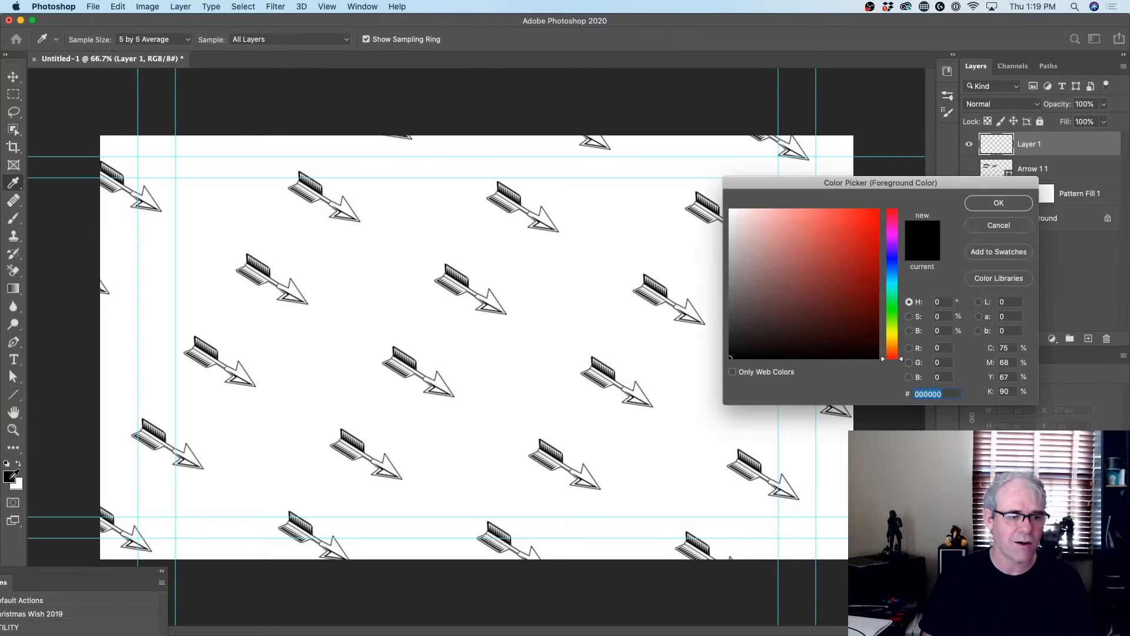
left_click(878, 227)
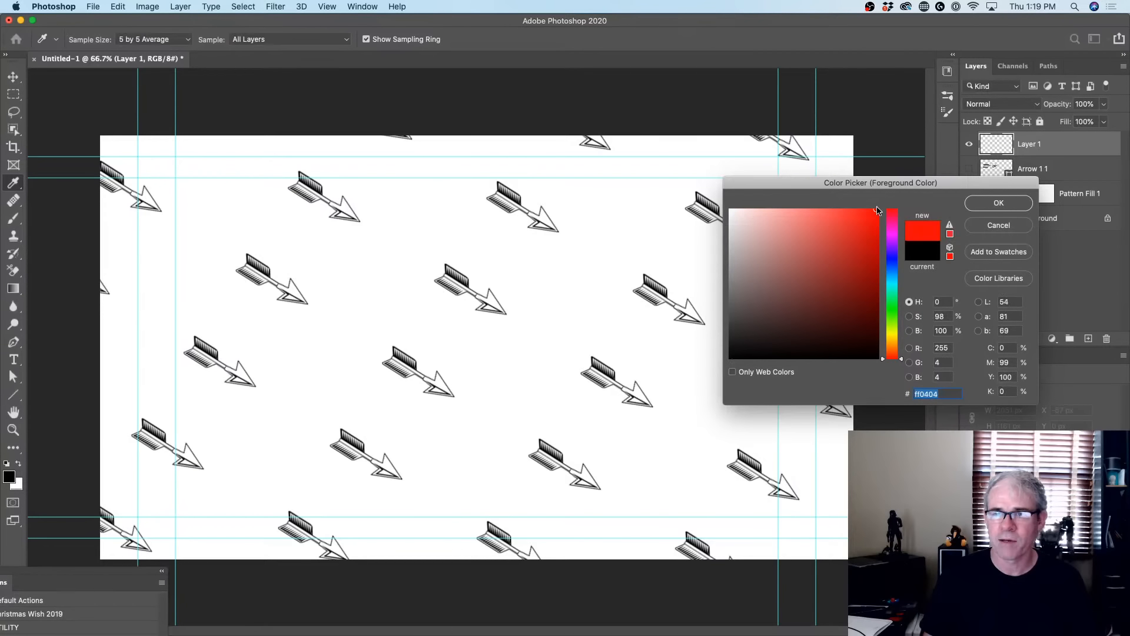
left_click(999, 203)
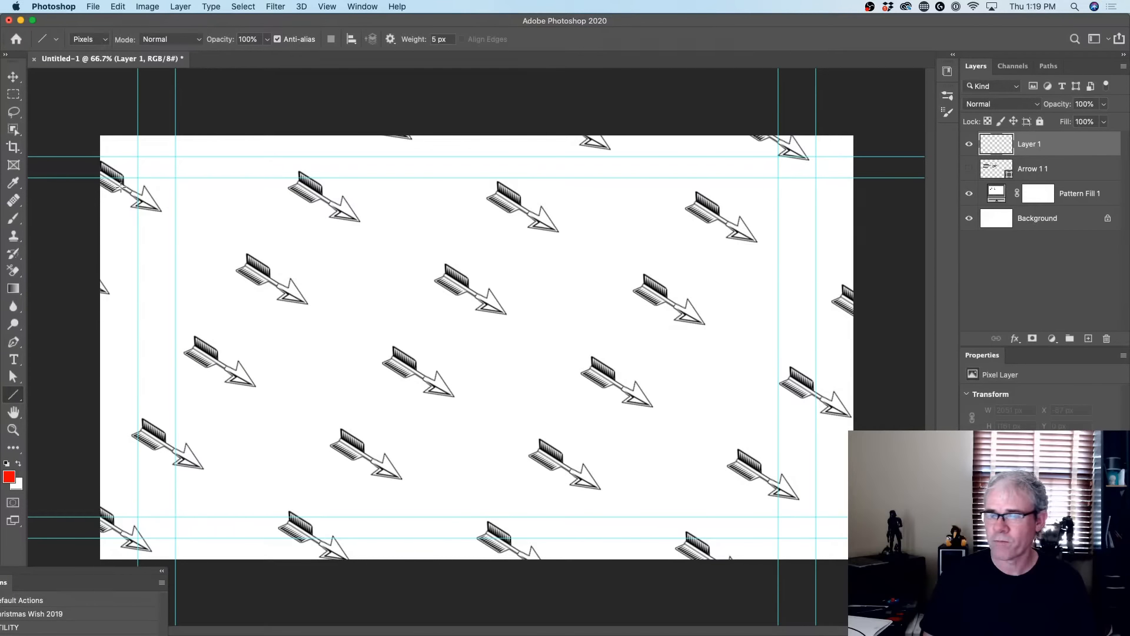
left_click_drag(183, 249, 567, 282)
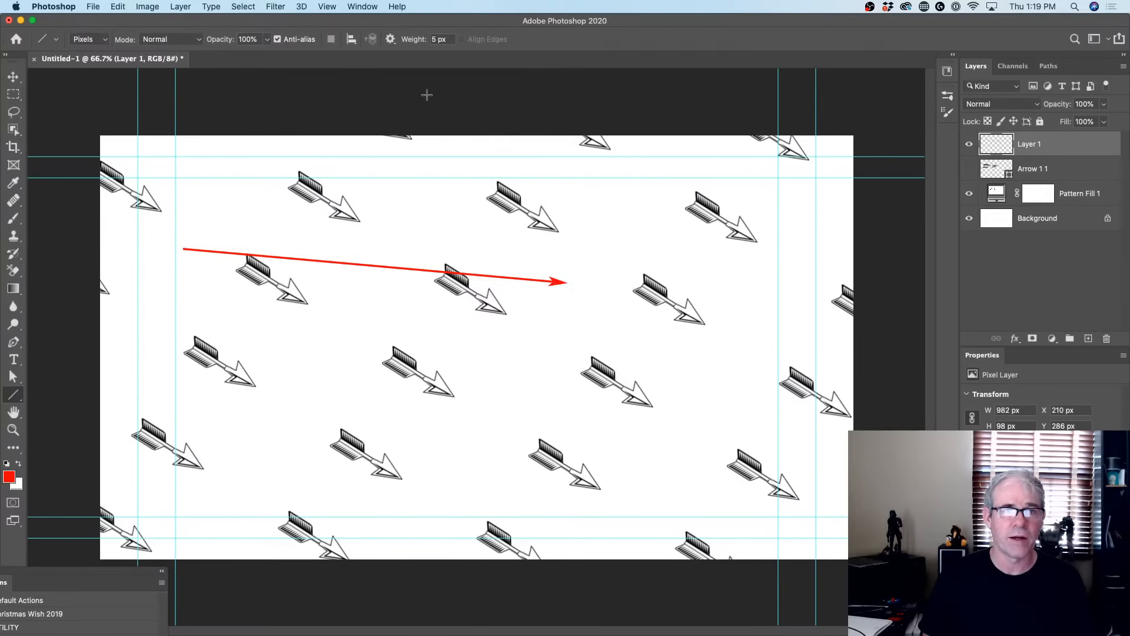
Enable arrowheads at both start and end, and draw two double-headed red arrows, one at 5 px weight and one at 16 px
left_click(390, 38)
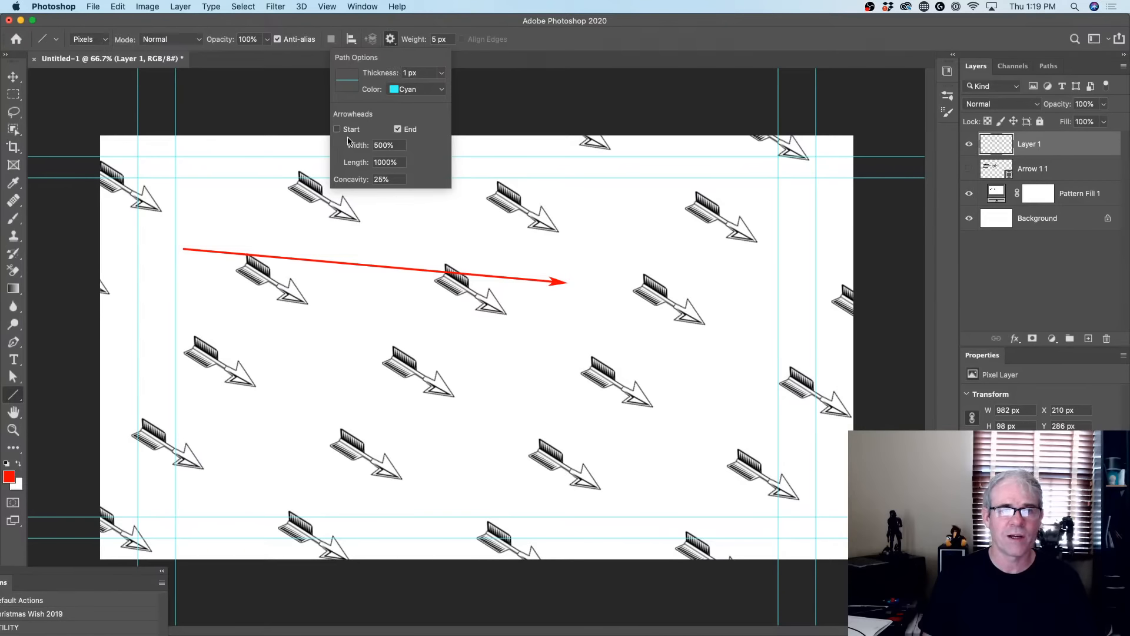
left_click(397, 129)
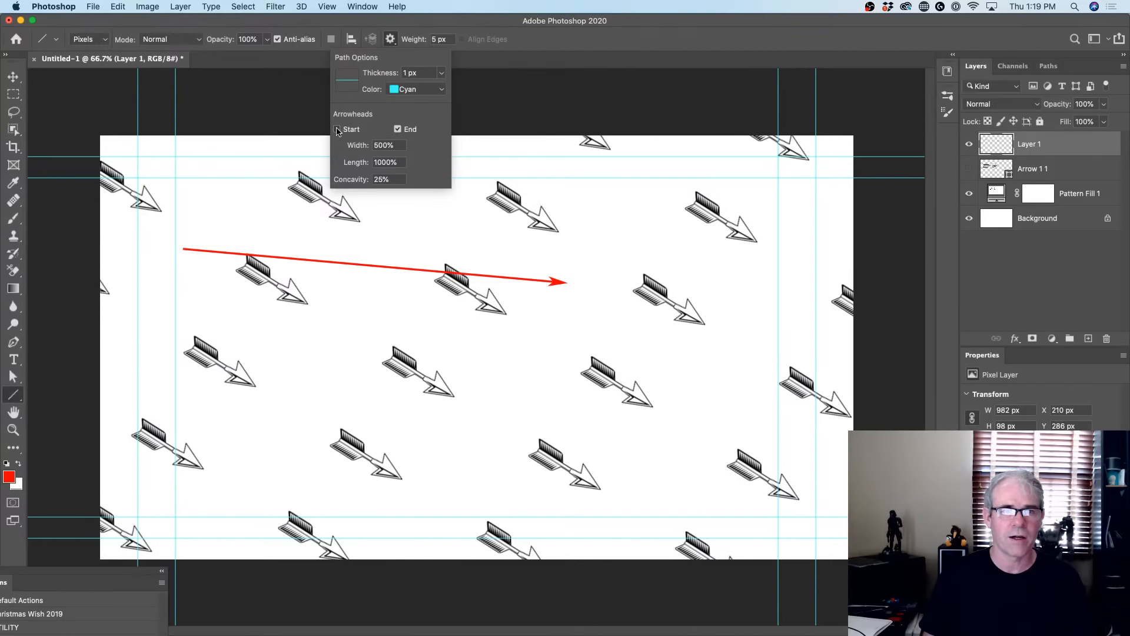
left_click(337, 129)
left_click(399, 129)
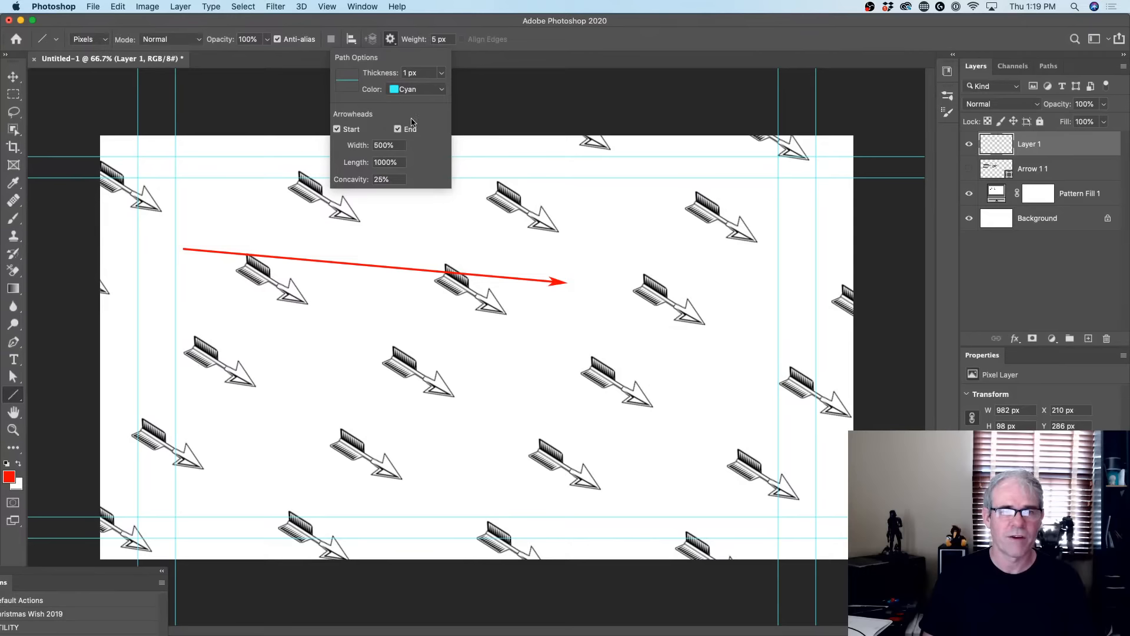
left_click_drag(213, 366, 566, 362)
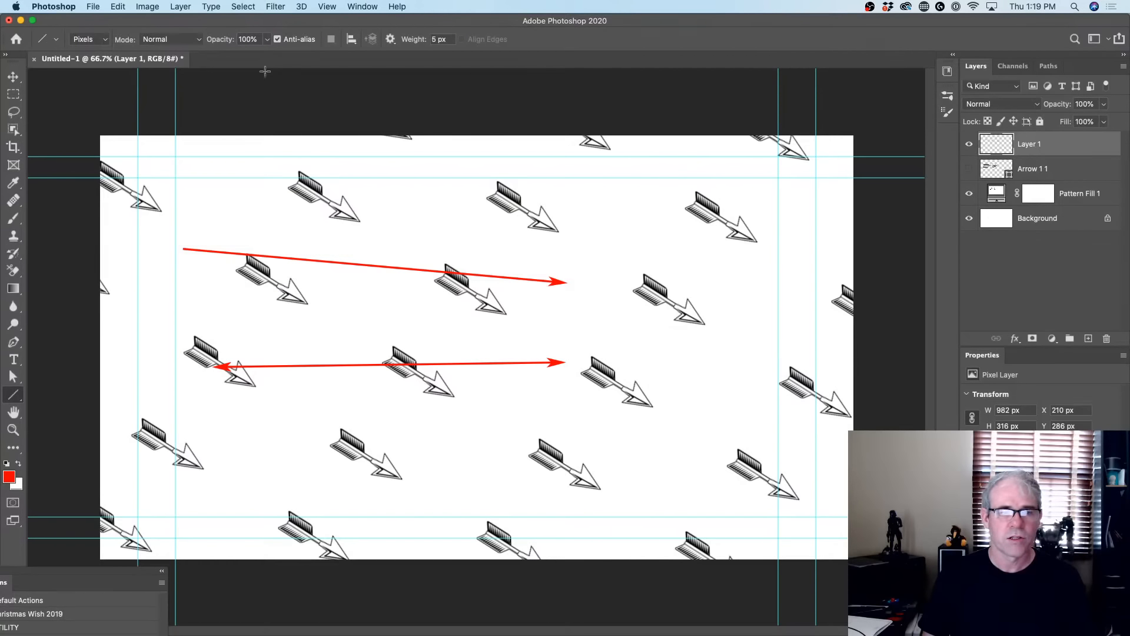
left_click_drag(416, 41, 439, 41)
left_click_drag(259, 299, 647, 273)
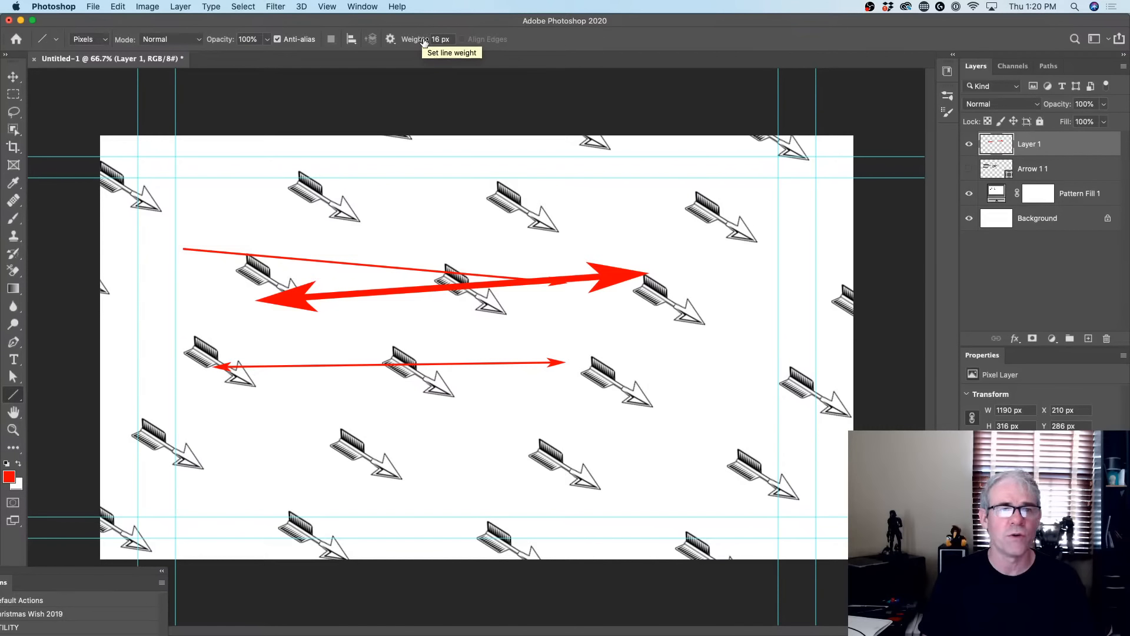
Save the current line settings, color included, as a new tool preset named "double arrow red"
left_click(58, 40)
left_click(184, 81)
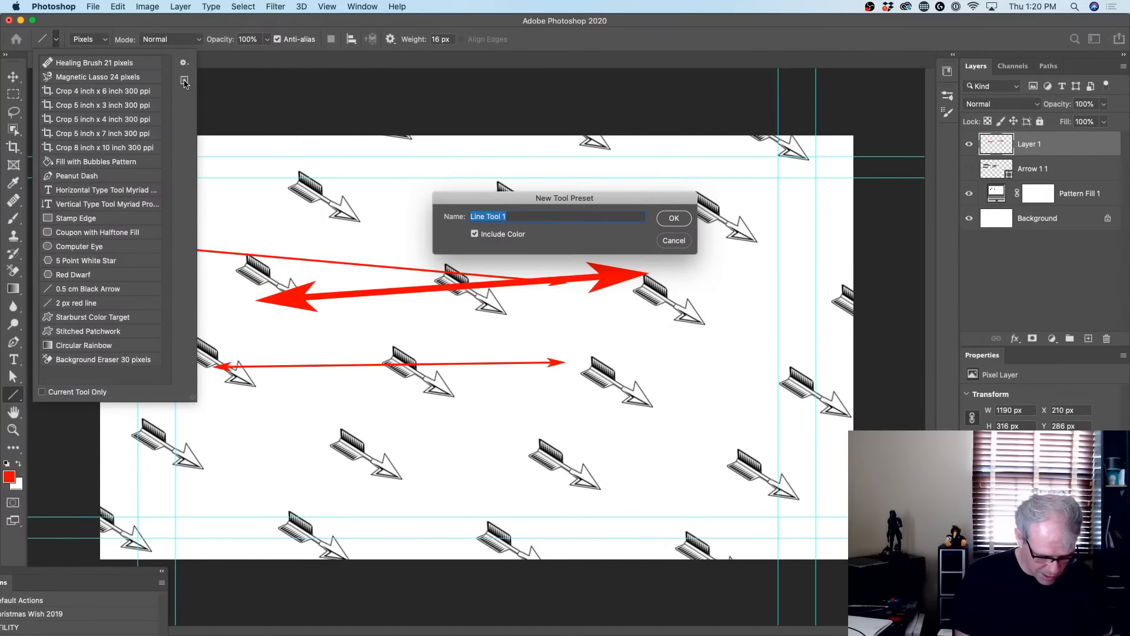
type("doubl")
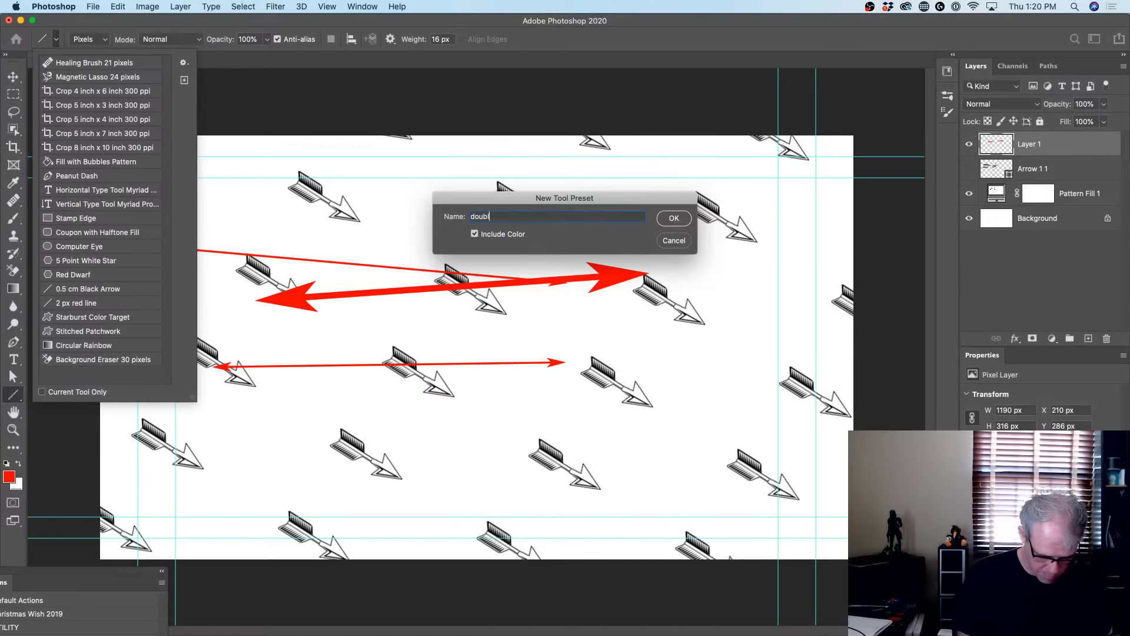
type("e arrow red")
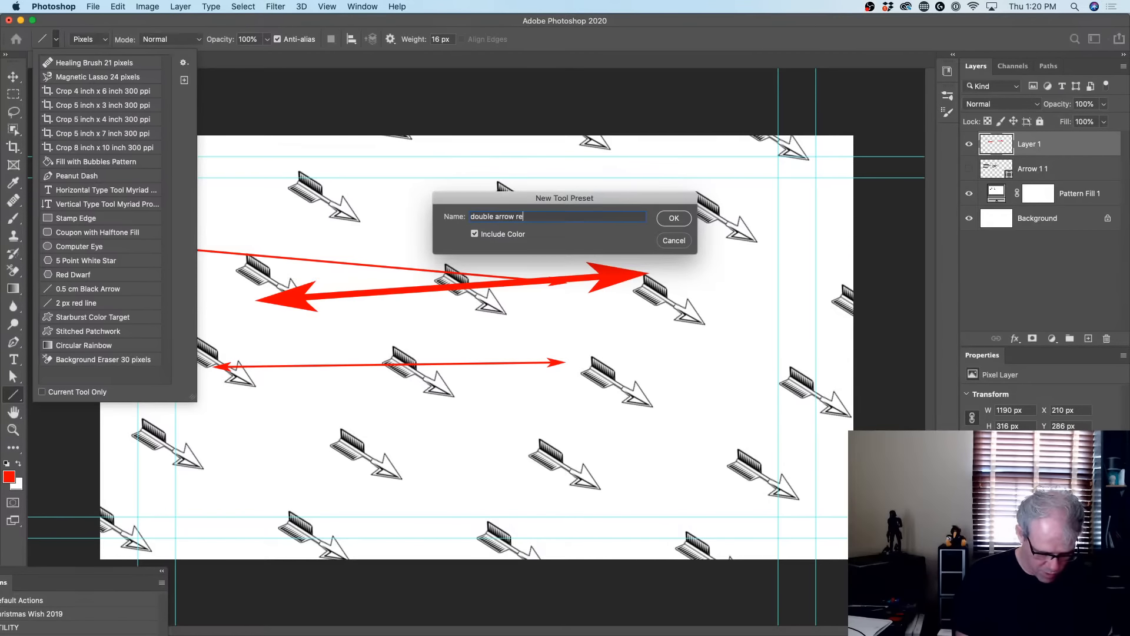
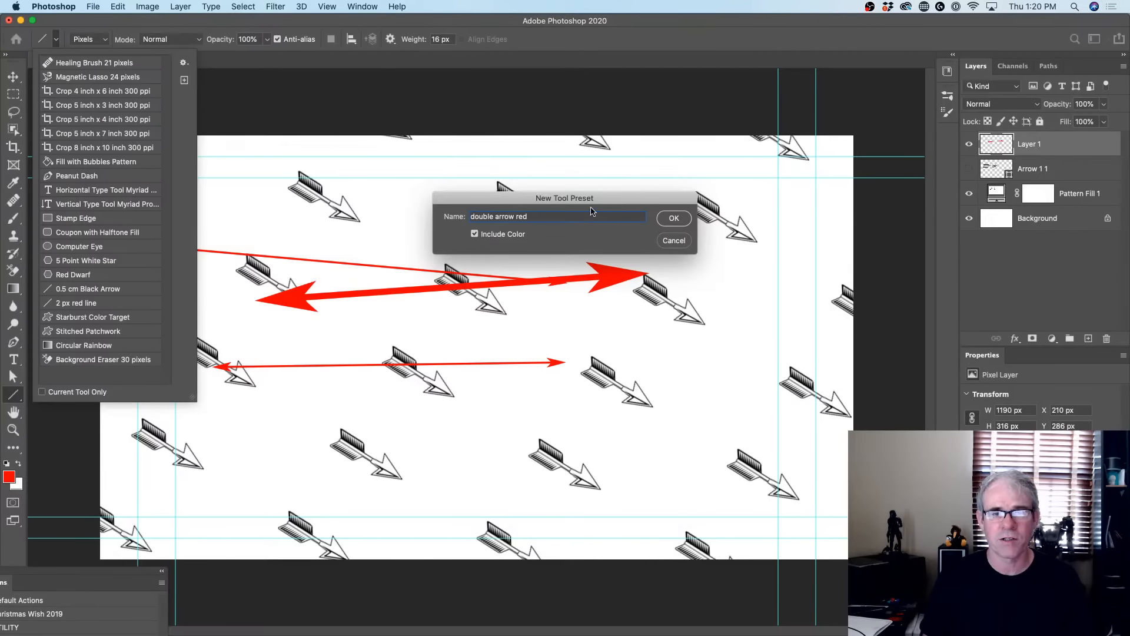
left_click(674, 218)
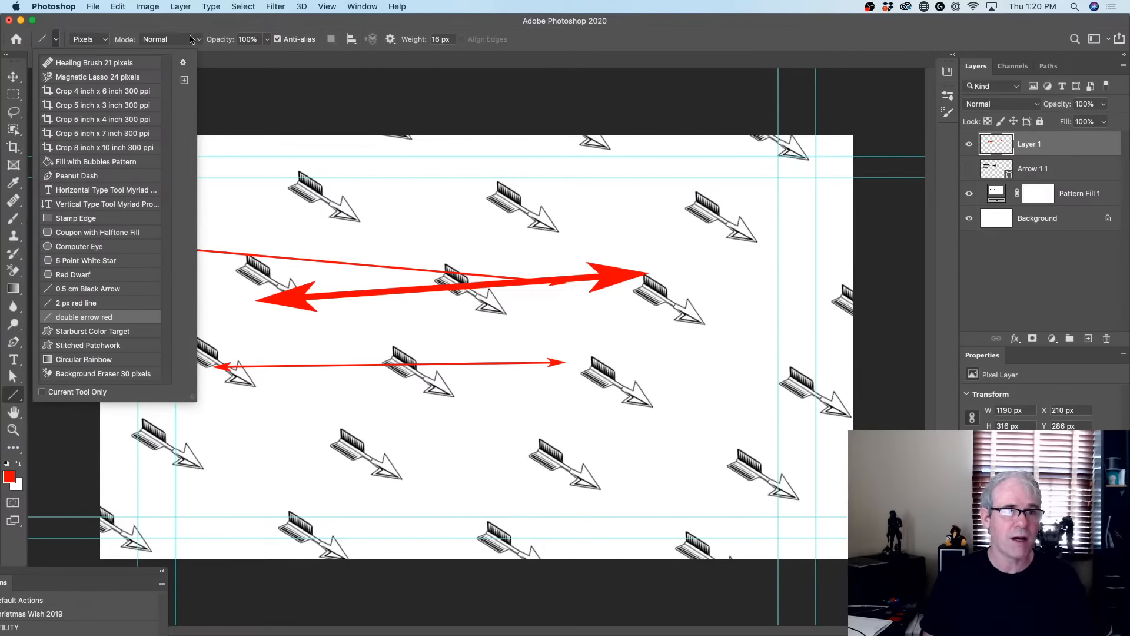
Turn off both arrowheads, set the foreground to blue 0600ff, and draw two crossing 16 px lines
left_click(393, 39)
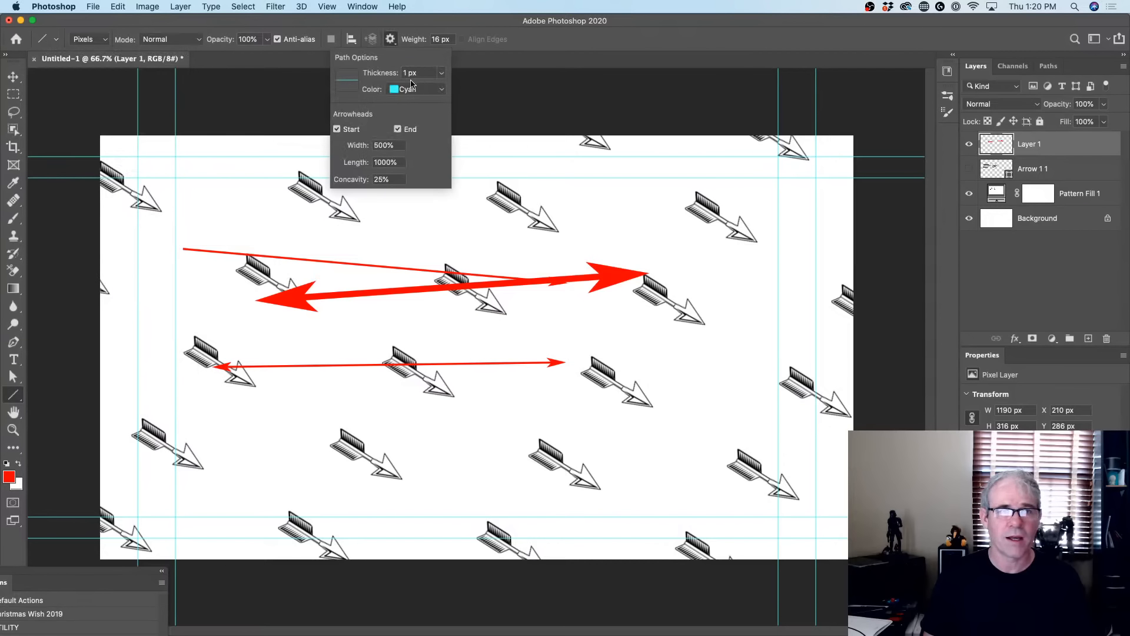
left_click(338, 129)
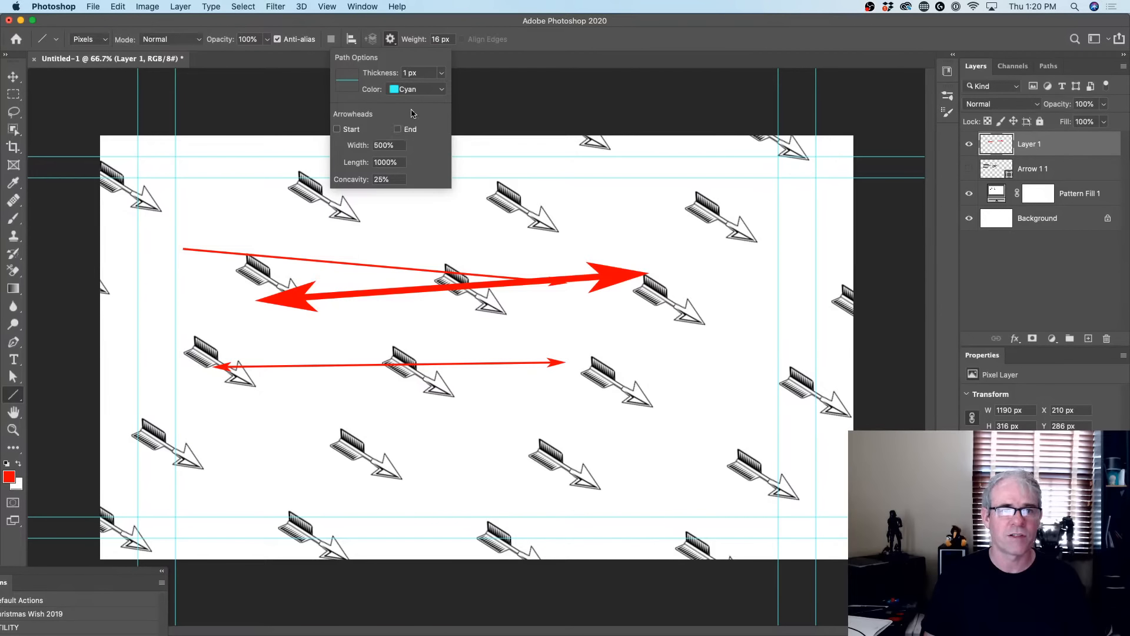
left_click(41, 321)
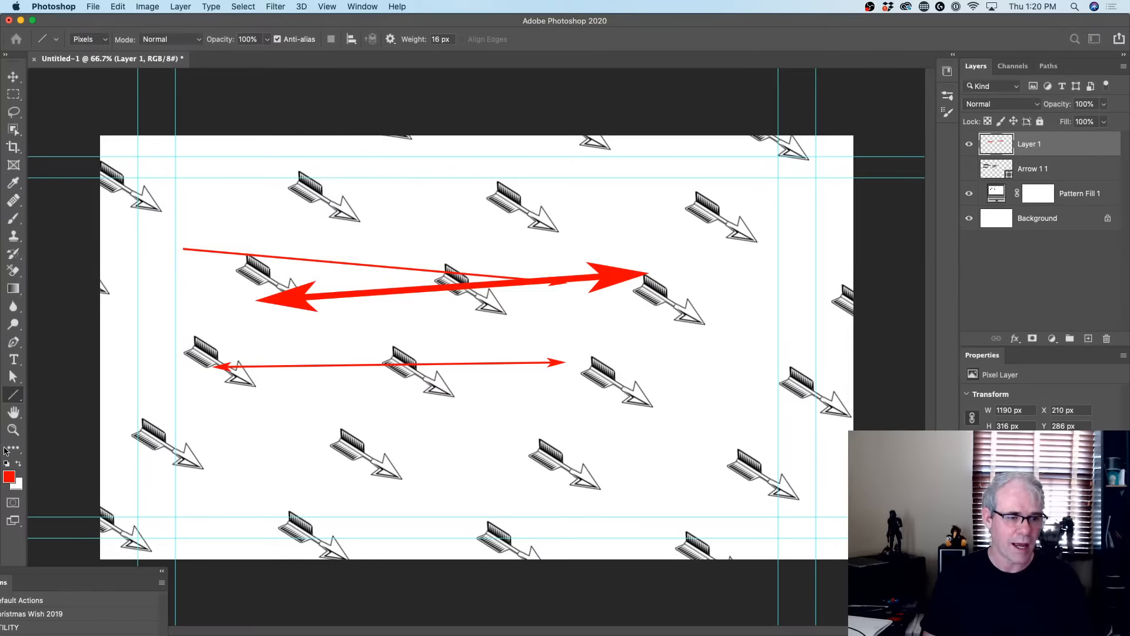
left_click(9, 477)
left_click(893, 258)
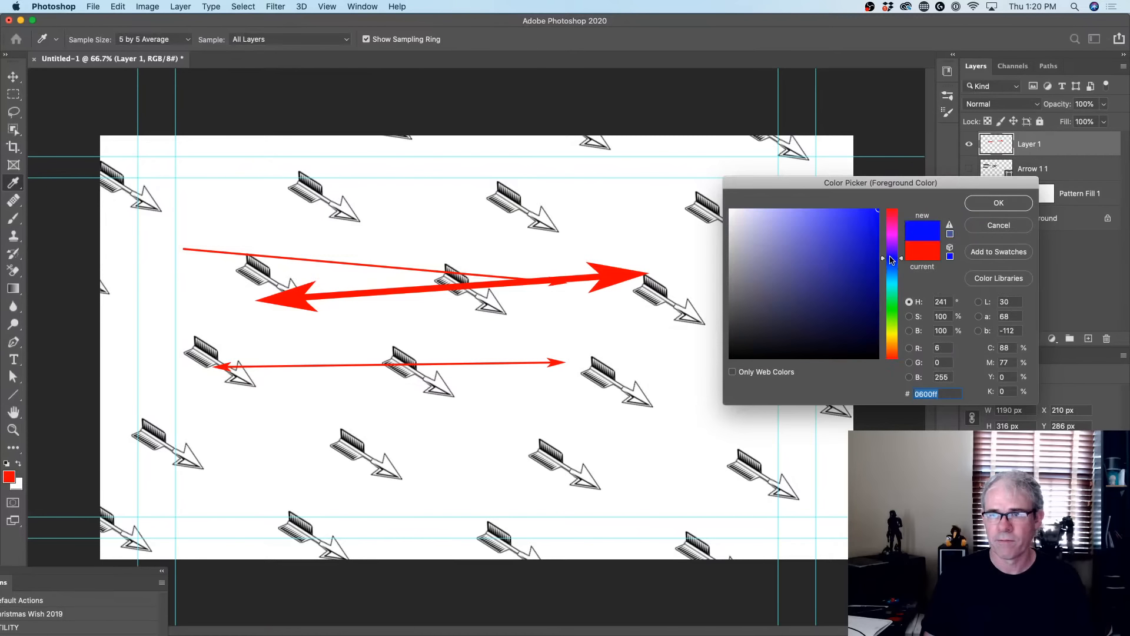
left_click(999, 203)
left_click_drag(209, 156, 387, 403)
left_click_drag(572, 221, 109, 428)
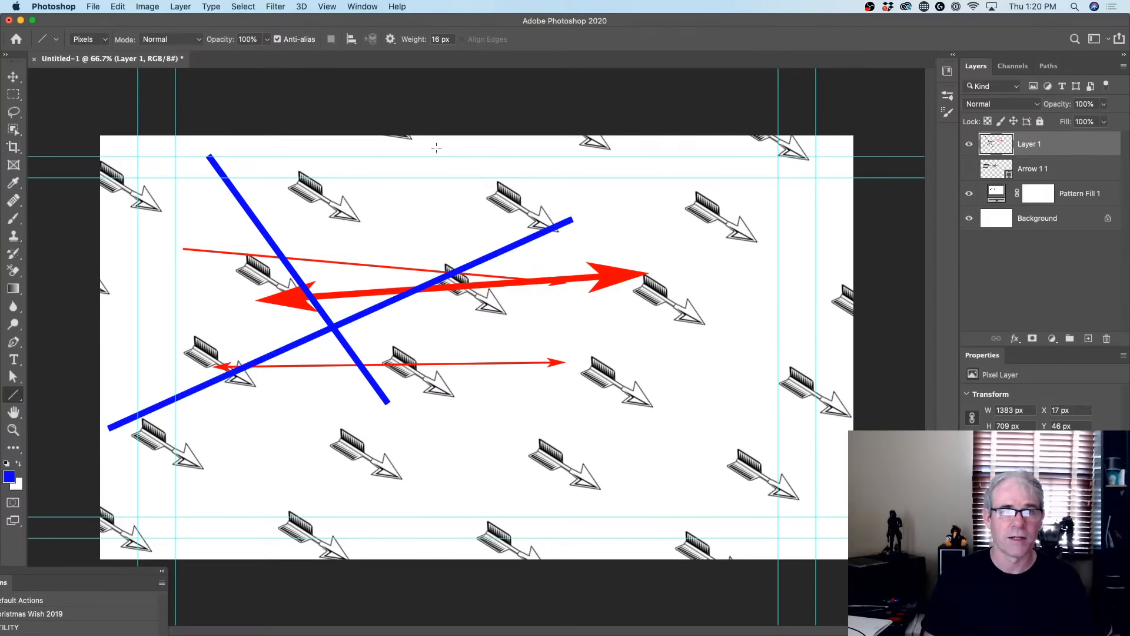
Reduce the line weight to 1 px and draw four thin blue lines across the canvas at different angles
left_click_drag(412, 40, 405, 40)
left_click_drag(384, 200, 686, 298)
left_click_drag(244, 403, 730, 236)
left_click_drag(691, 463, 281, 201)
left_click_drag(211, 313, 652, 208)
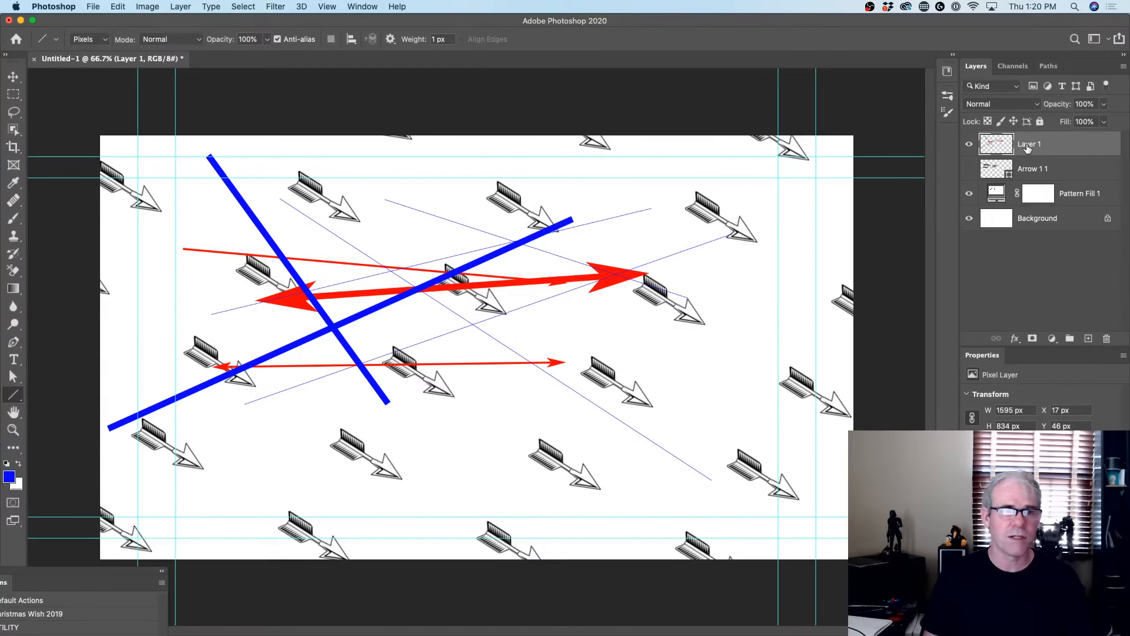
Try the Show All Tool Presets option for the Line tool's preset list
left_click(56, 41)
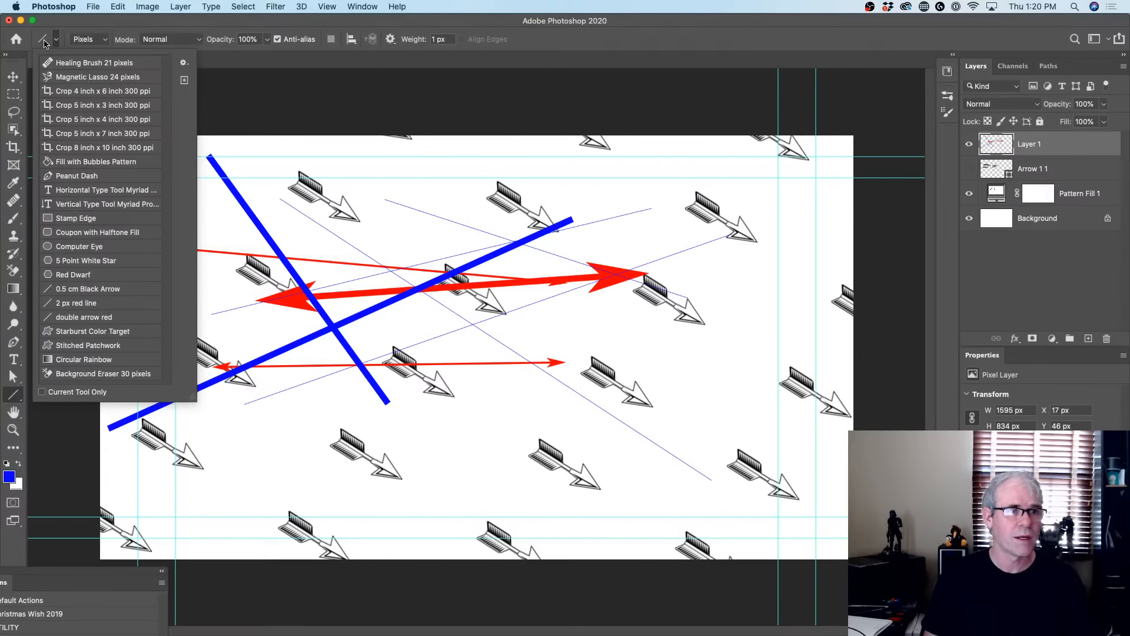
left_click(183, 63)
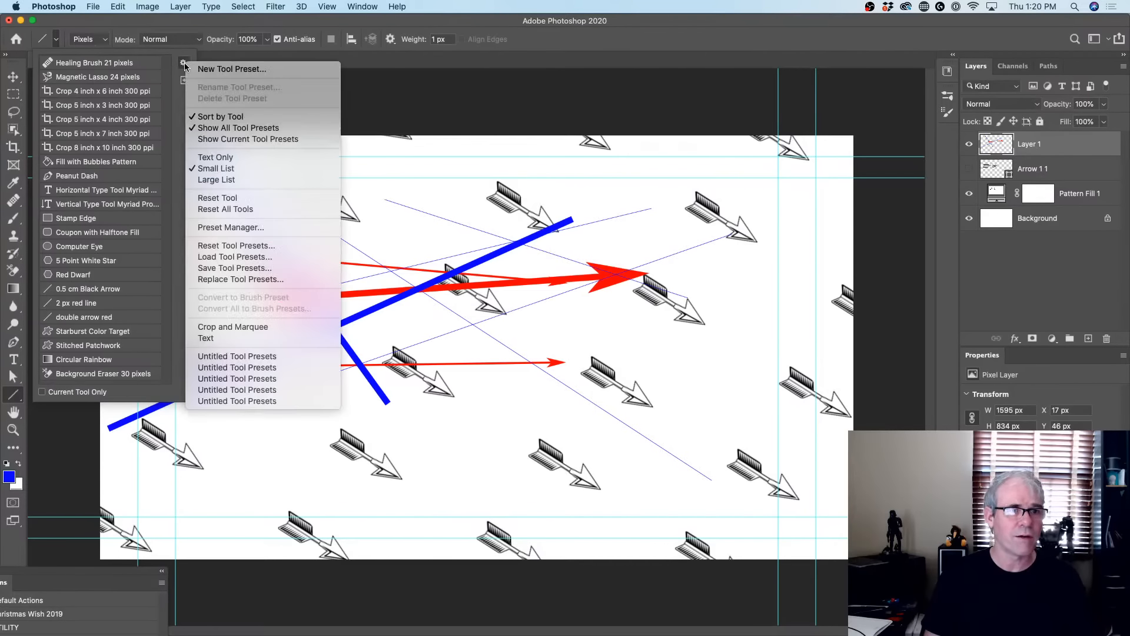
left_click(284, 128)
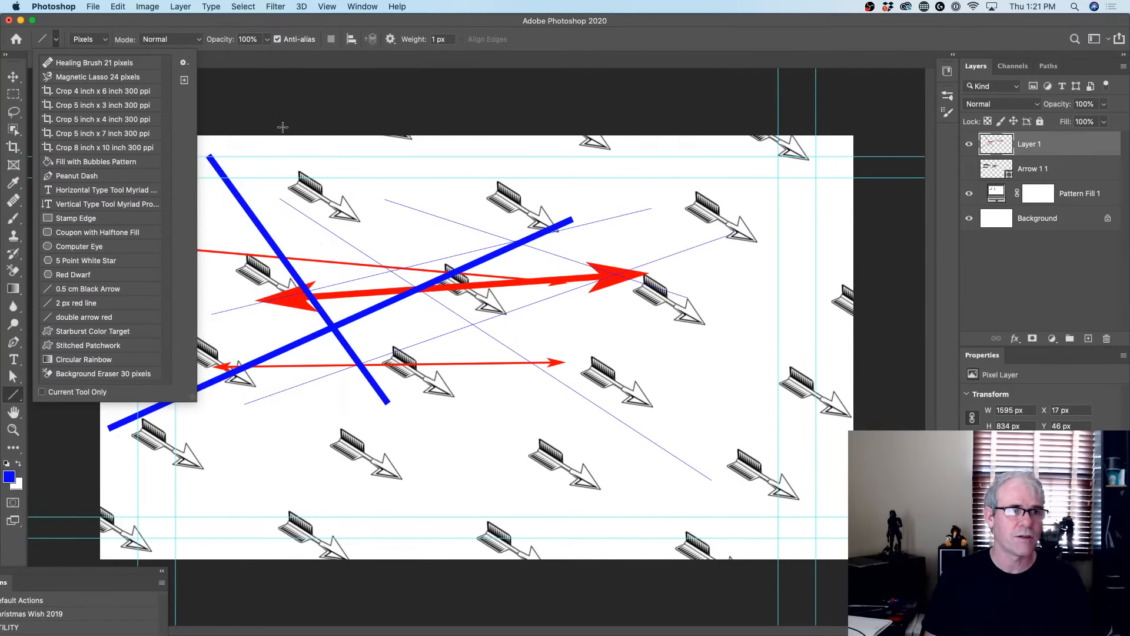
left_click(108, 41)
left_click(56, 40)
left_click(57, 40)
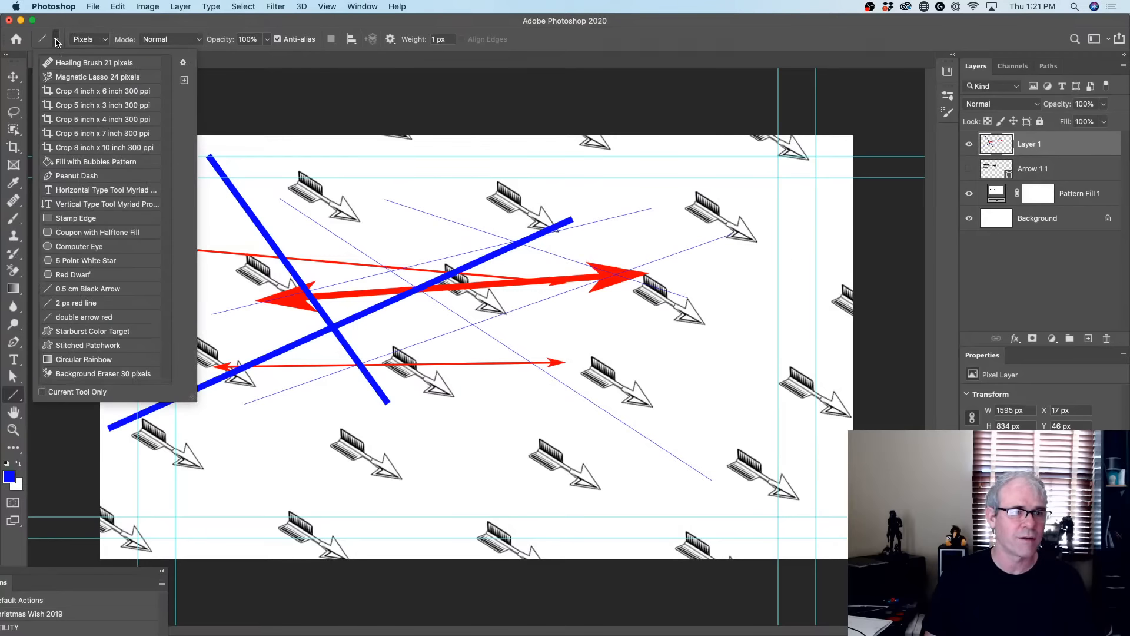
left_click(183, 63)
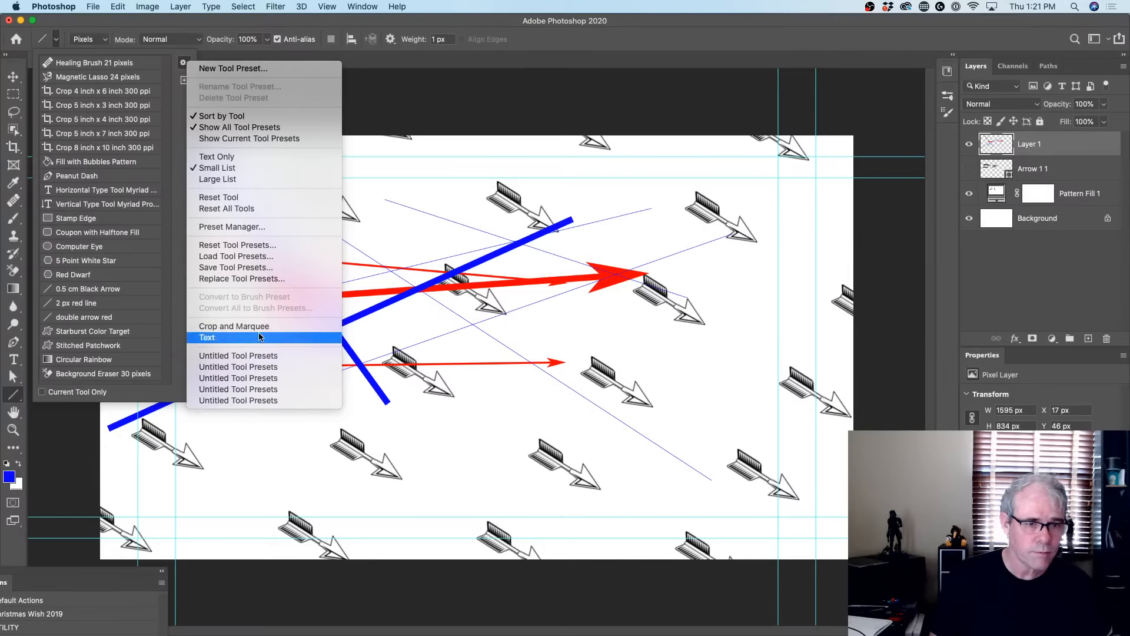
left_click(259, 127)
Try the Sort by Tool and Show All Tool Presets options on the Line tool's preset list
left_click(183, 63)
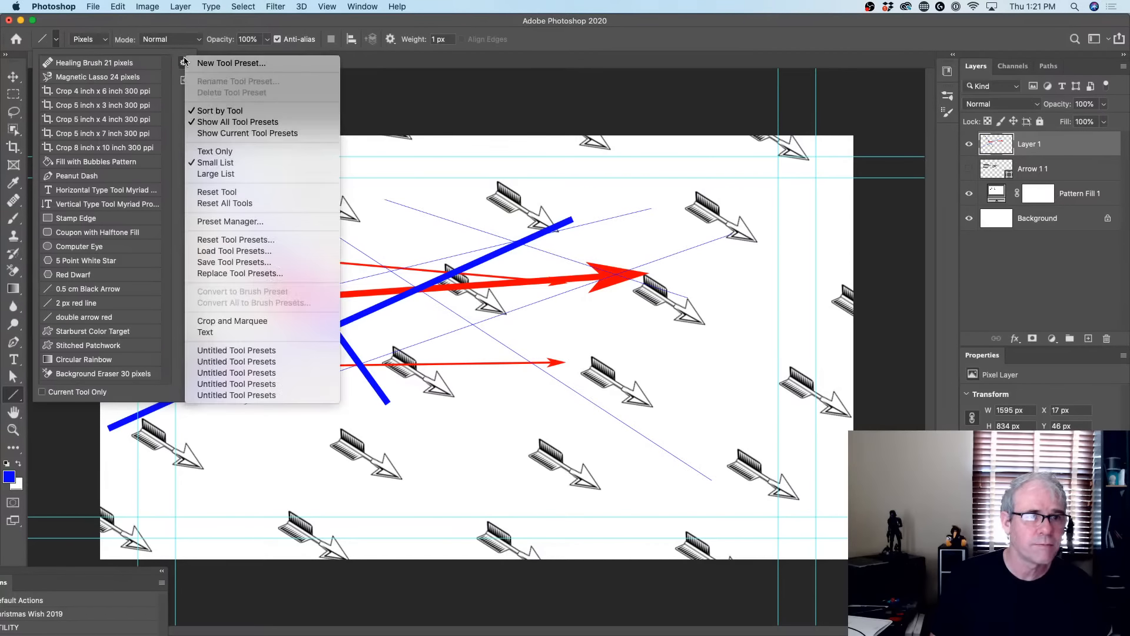
left_click(223, 112)
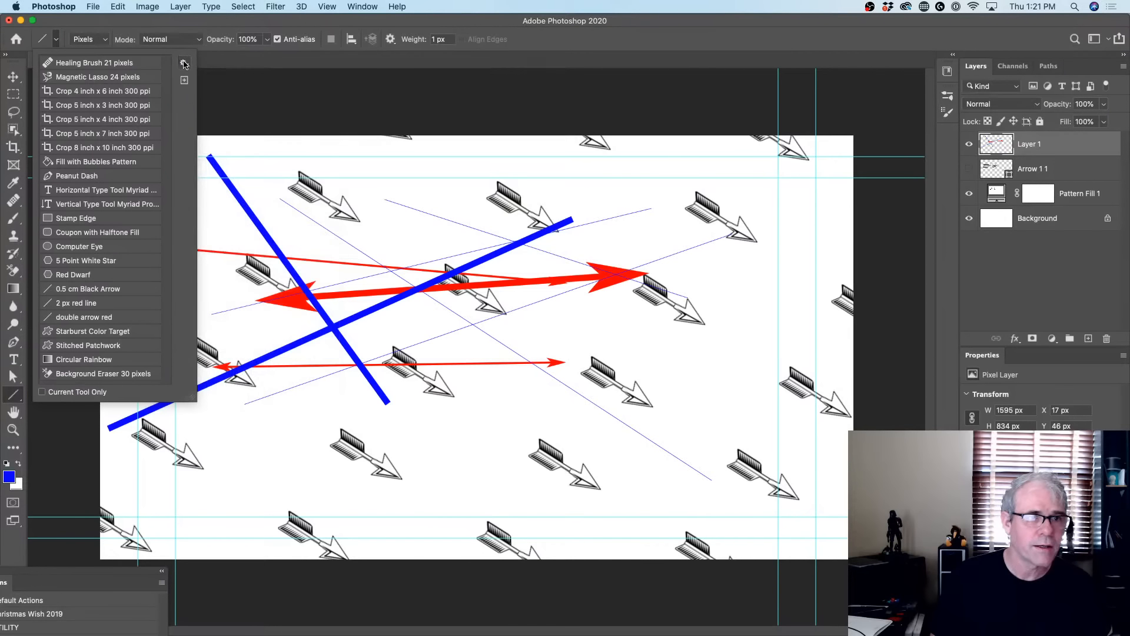
left_click(184, 62)
left_click(220, 125)
left_click(183, 62)
left_click(218, 116)
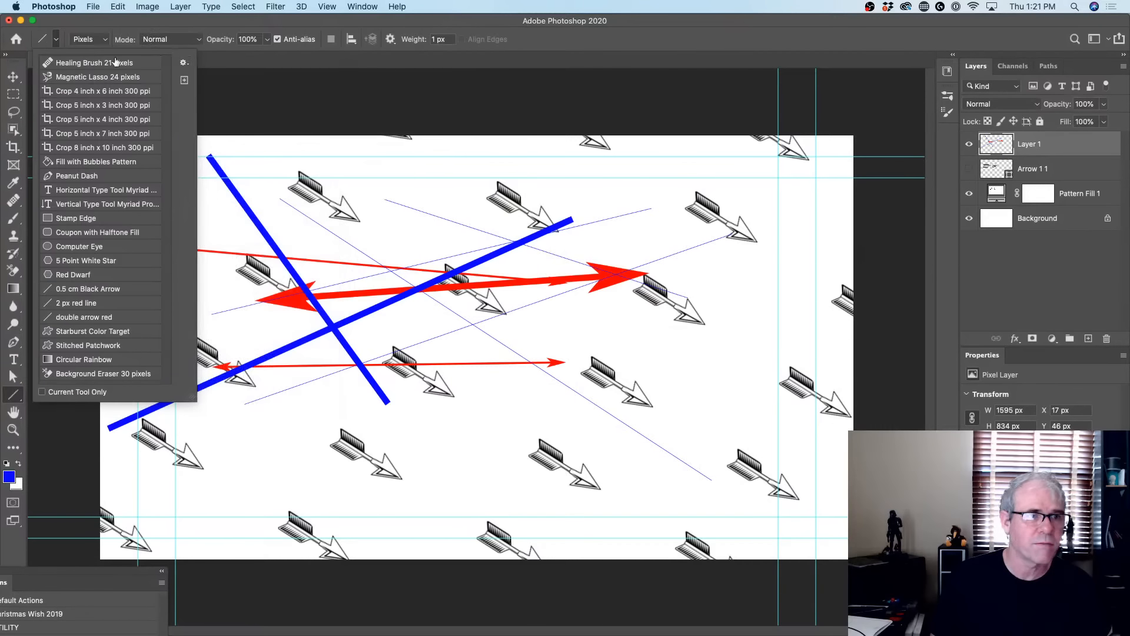
Switch to the Move tool, choose Show All Tool Presets for its preset list, and reopen the list
left_click(12, 76)
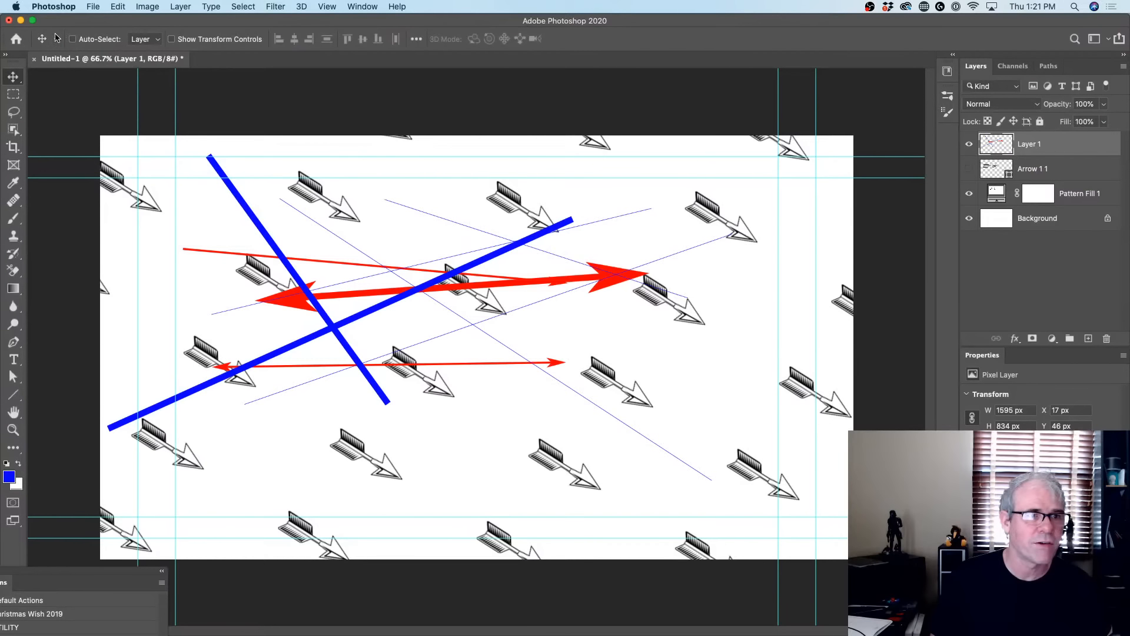
left_click(56, 39)
left_click(183, 65)
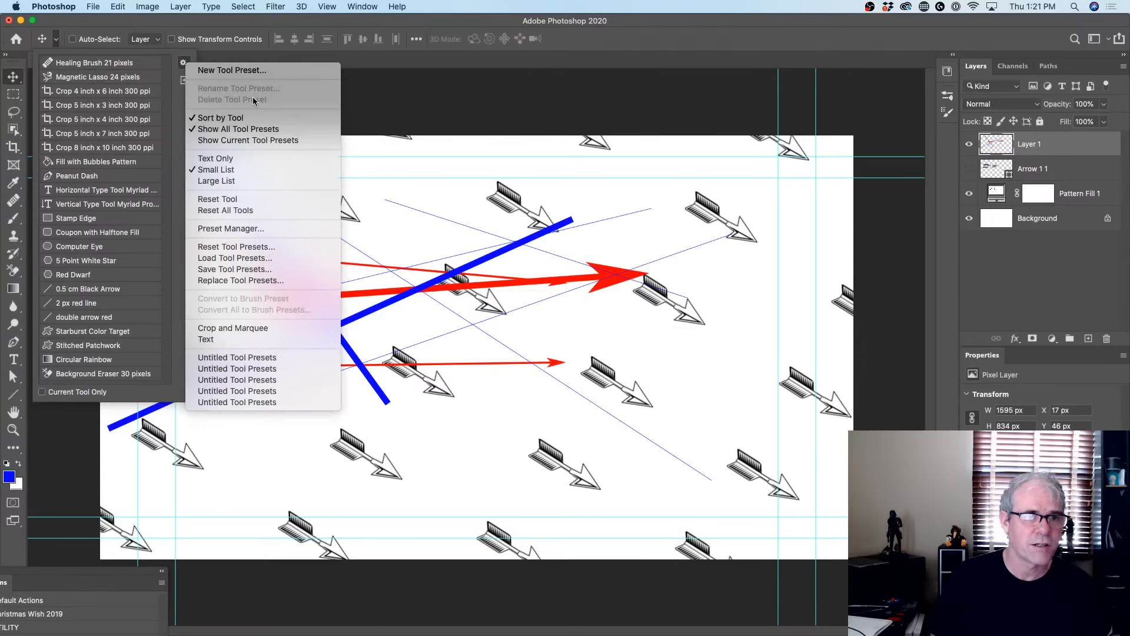
left_click(257, 129)
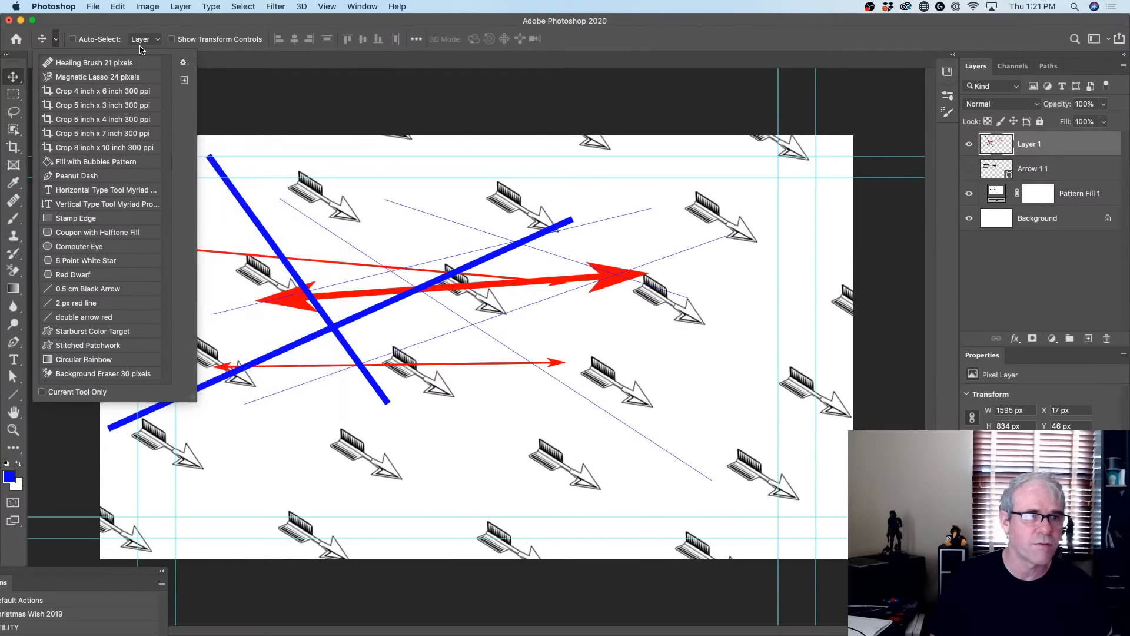
left_click(56, 40)
left_click(57, 39)
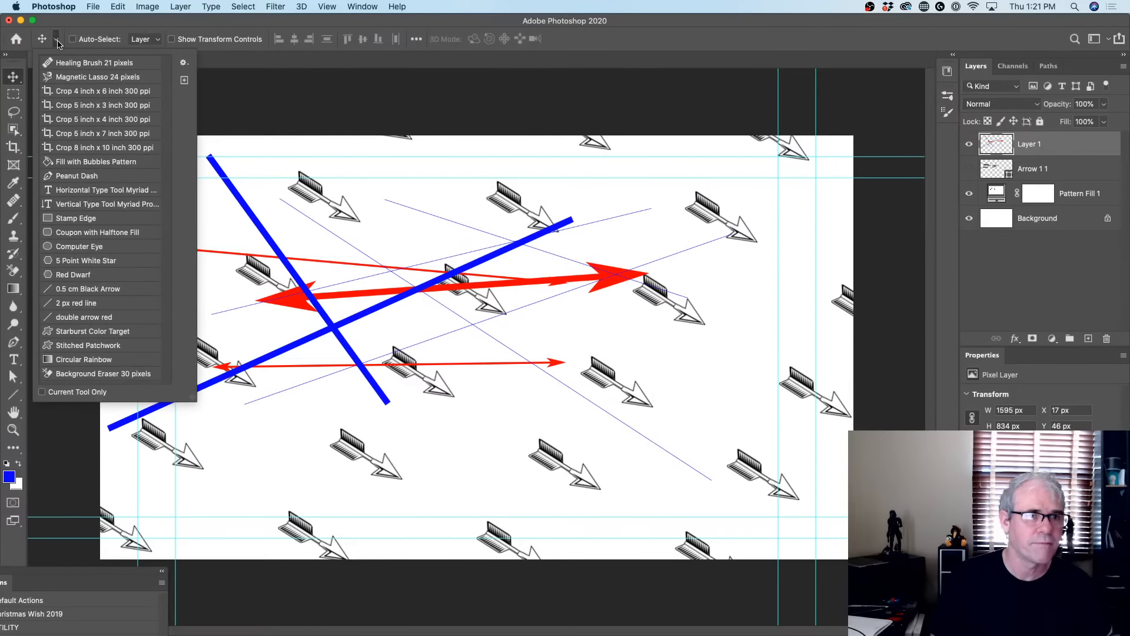
Limit the Line tool's preset list to the current tool only, and view the Gradient tool's preset list
left_click(14, 395)
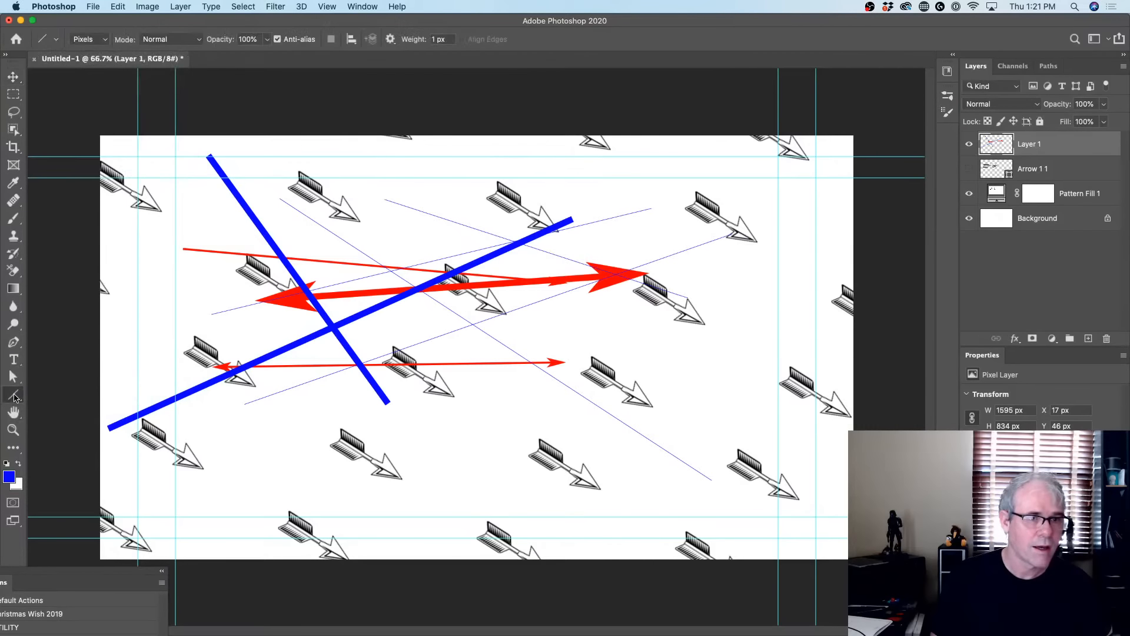
left_click(56, 40)
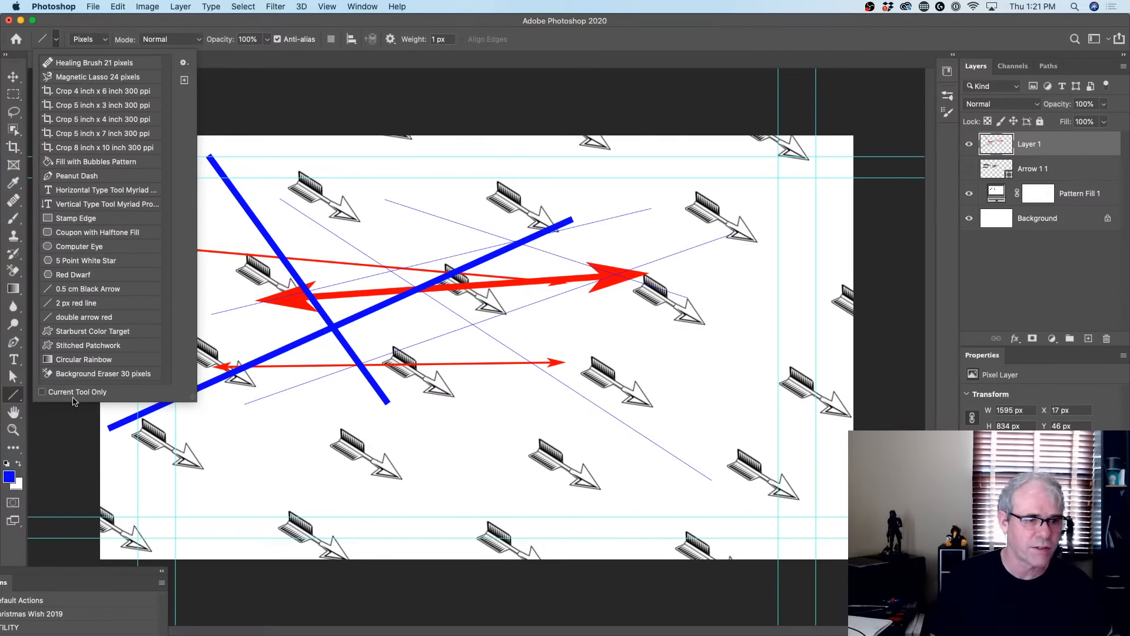
left_click(54, 393)
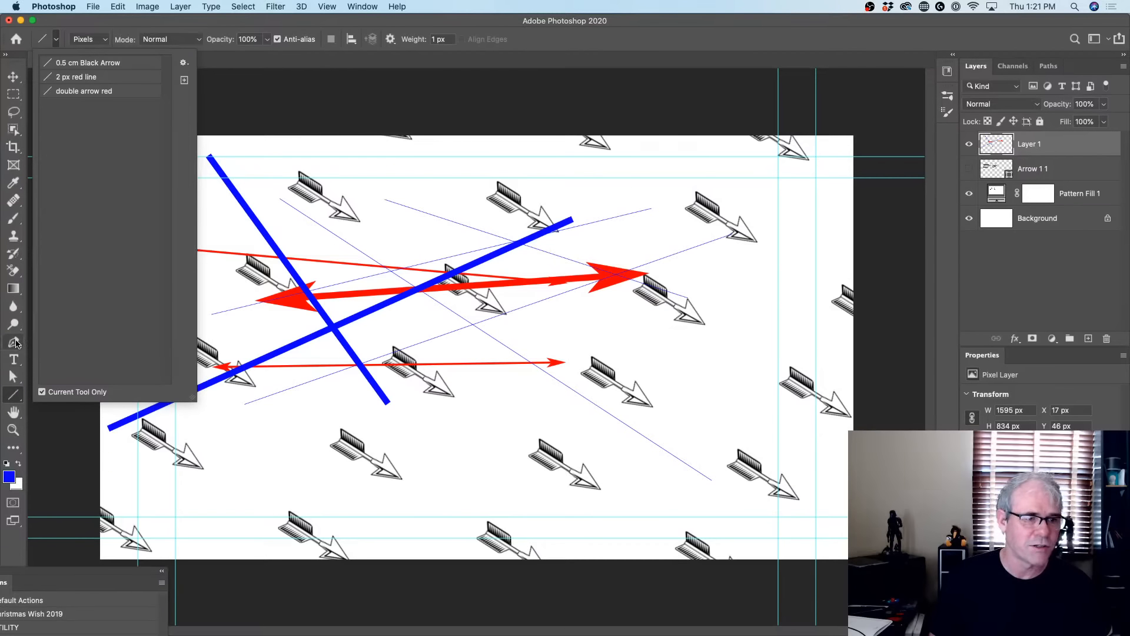
left_click(14, 289)
left_click(56, 42)
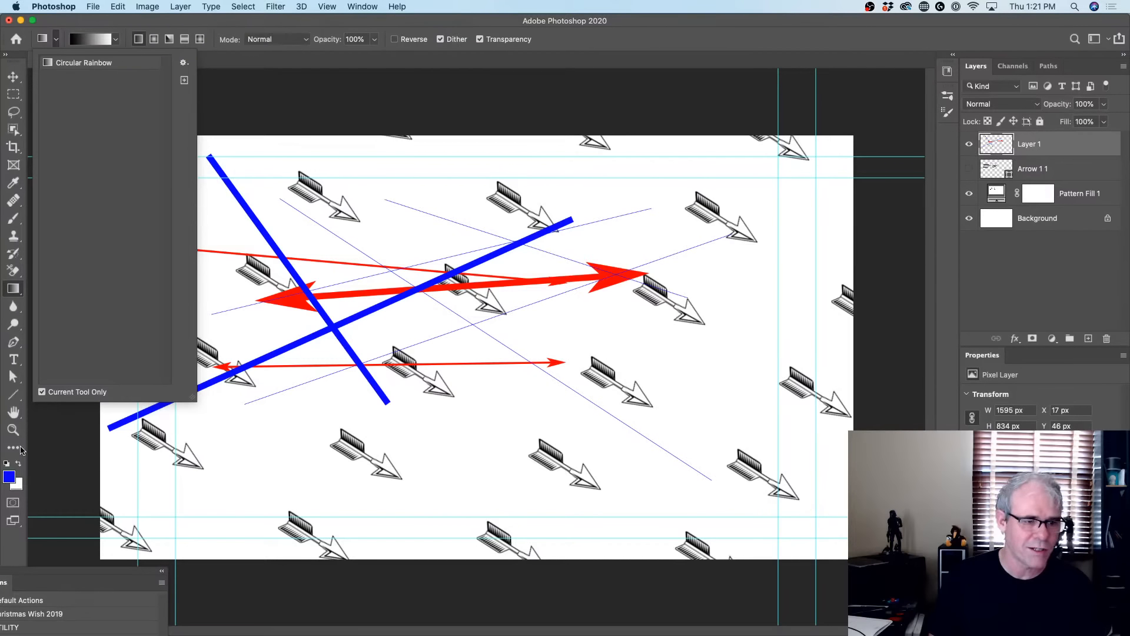
Draw a nearly horizontal arrow across the middle of the canvas with the Line tool's double arrow red preset
left_click(14, 394)
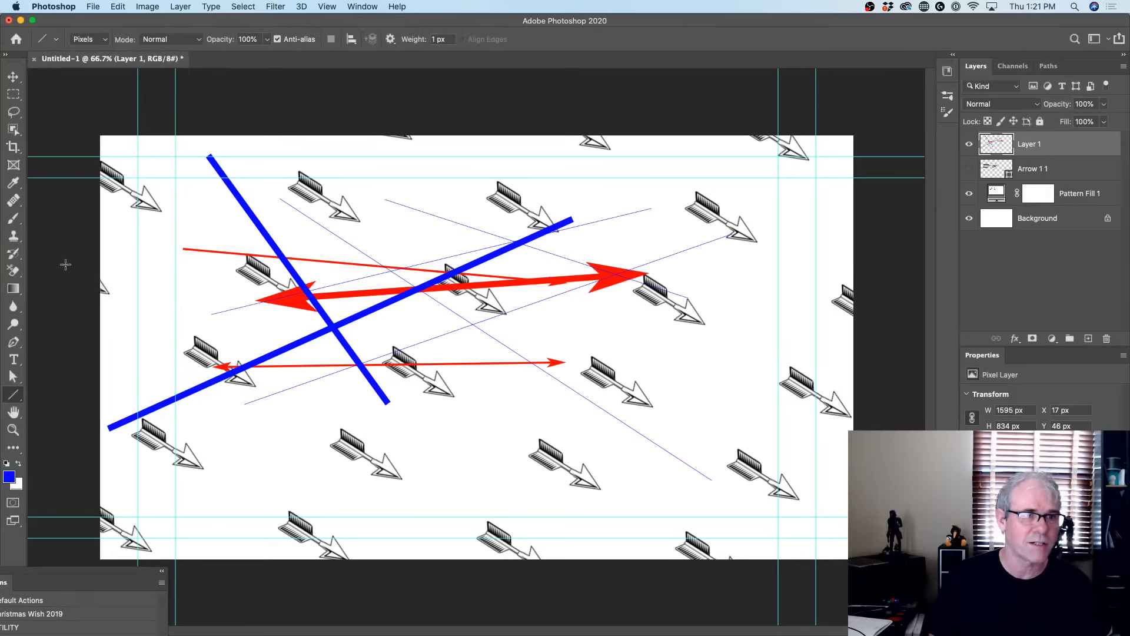
left_click(56, 40)
left_click(83, 92)
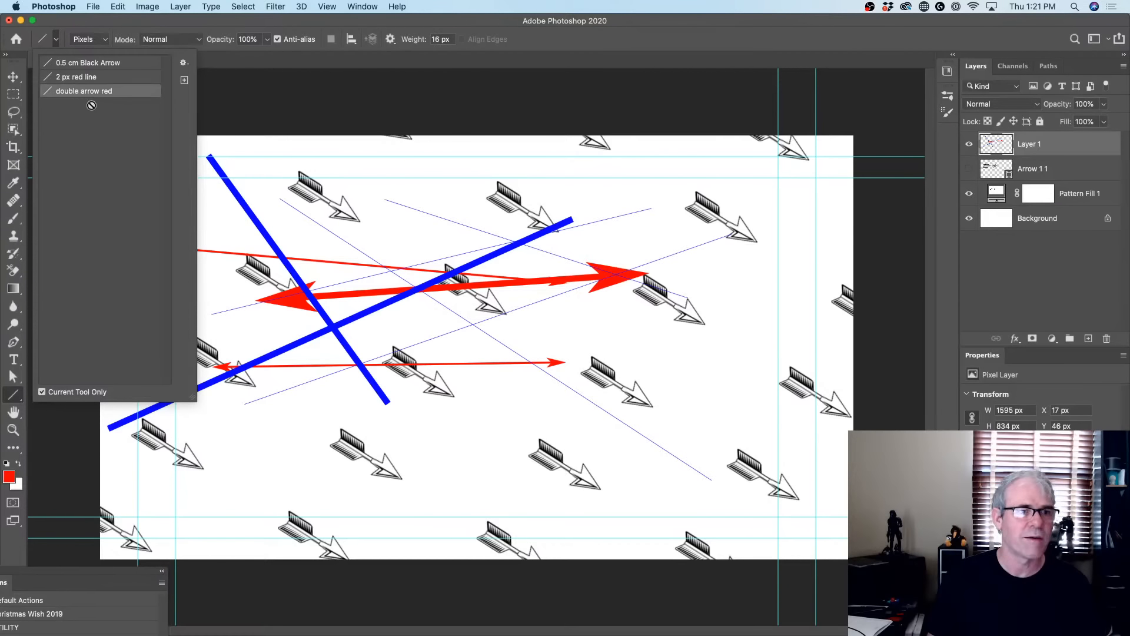
mouse_move(387, 318)
left_mouse_down()
mouse_move(733, 299)
mouse_move(737, 314)
left_mouse_up()
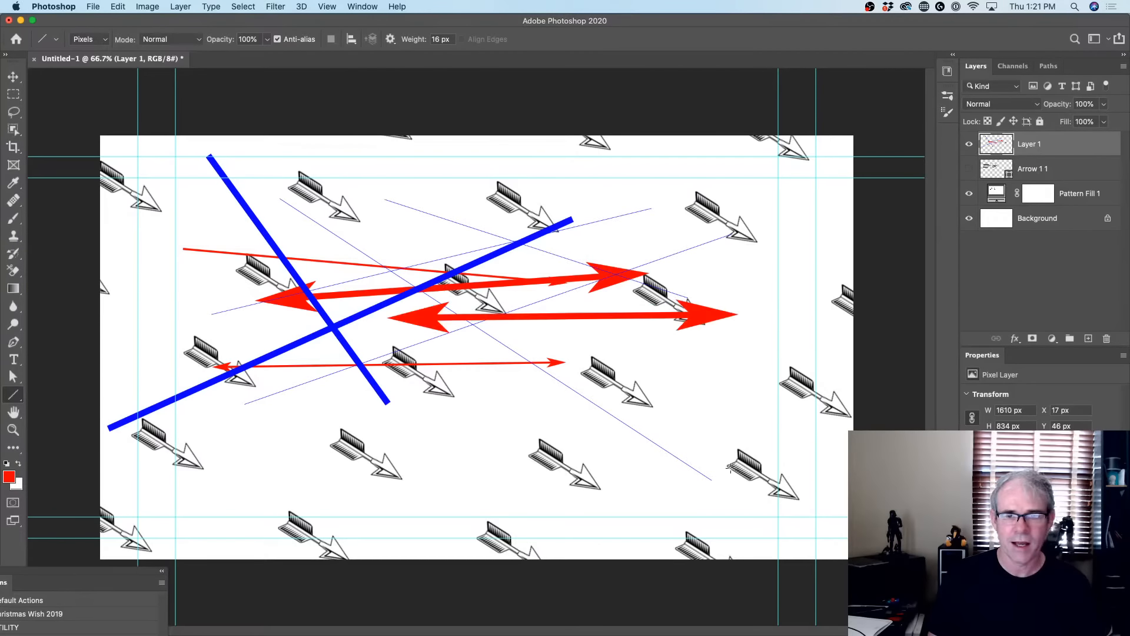
Draw a slanted line with the 2 px red line preset and a lower, nearly horizontal arrow with the 0.5 cm Black Arrow preset
left_click(58, 40)
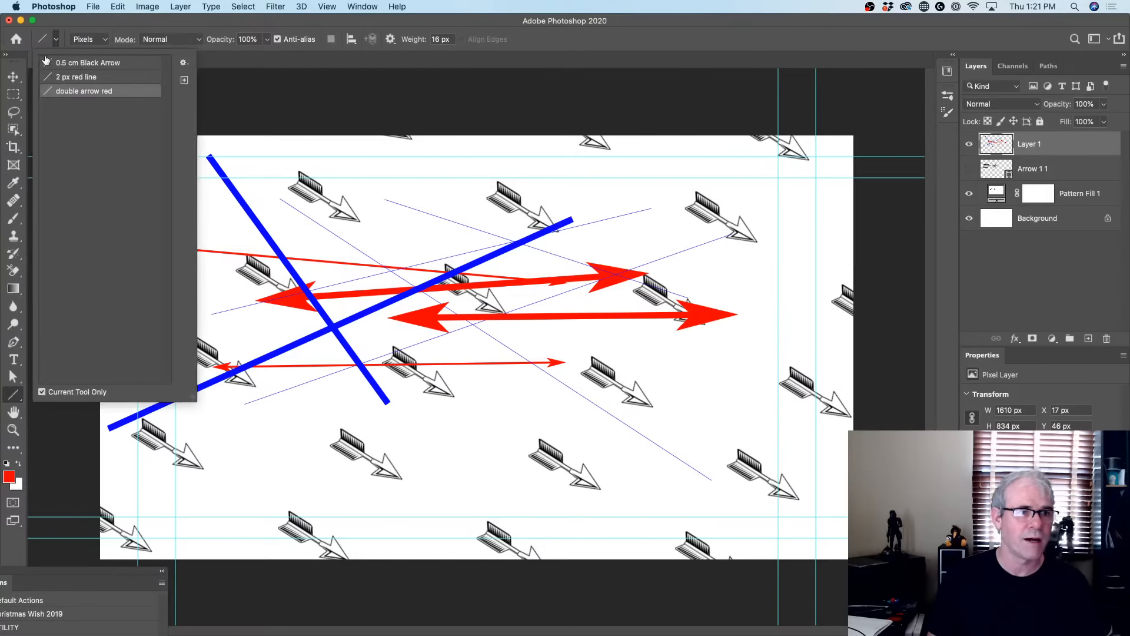
left_click(70, 77)
left_click_drag(327, 202, 680, 287)
left_click(58, 42)
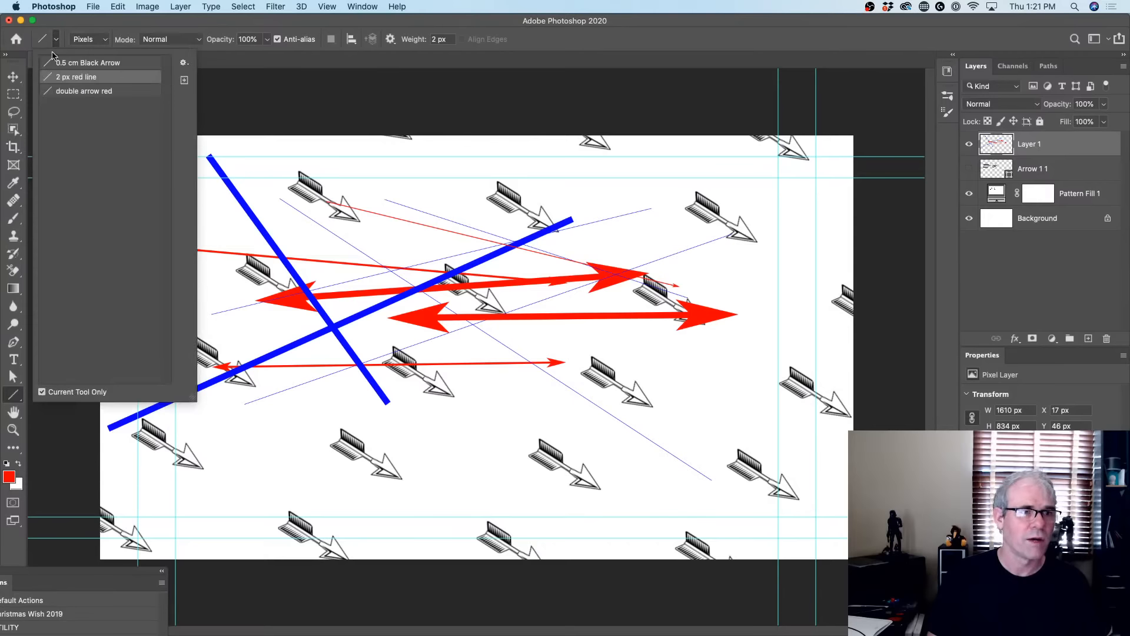
left_click(67, 63)
left_click_drag(260, 410, 669, 429)
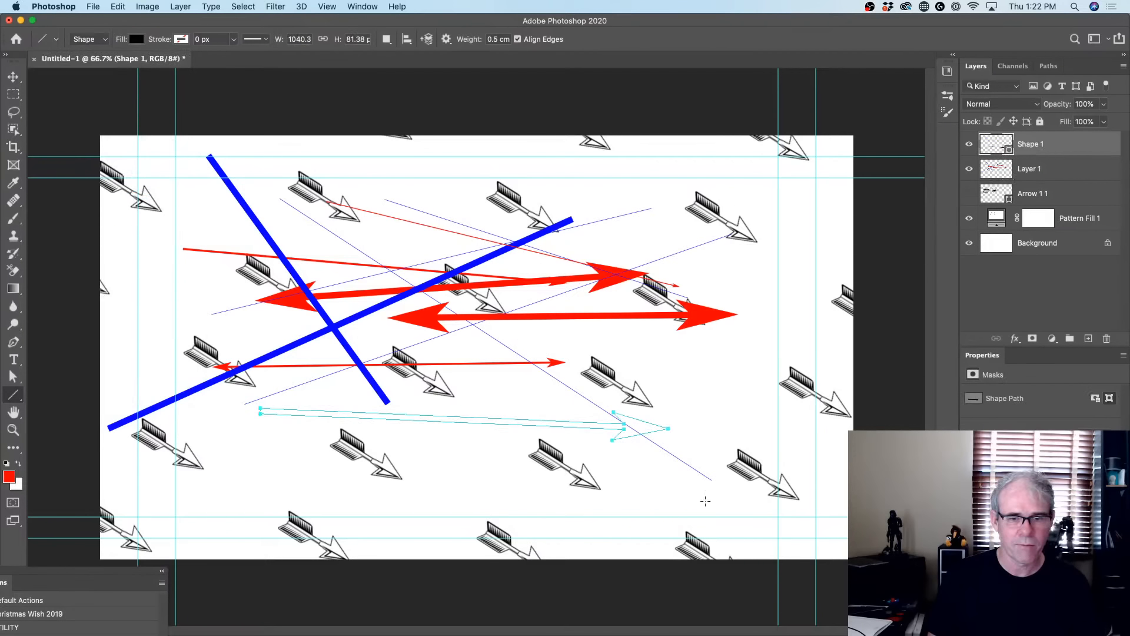
Switch the Line tool back to the double arrow red preset and close its preset list
left_click(57, 40)
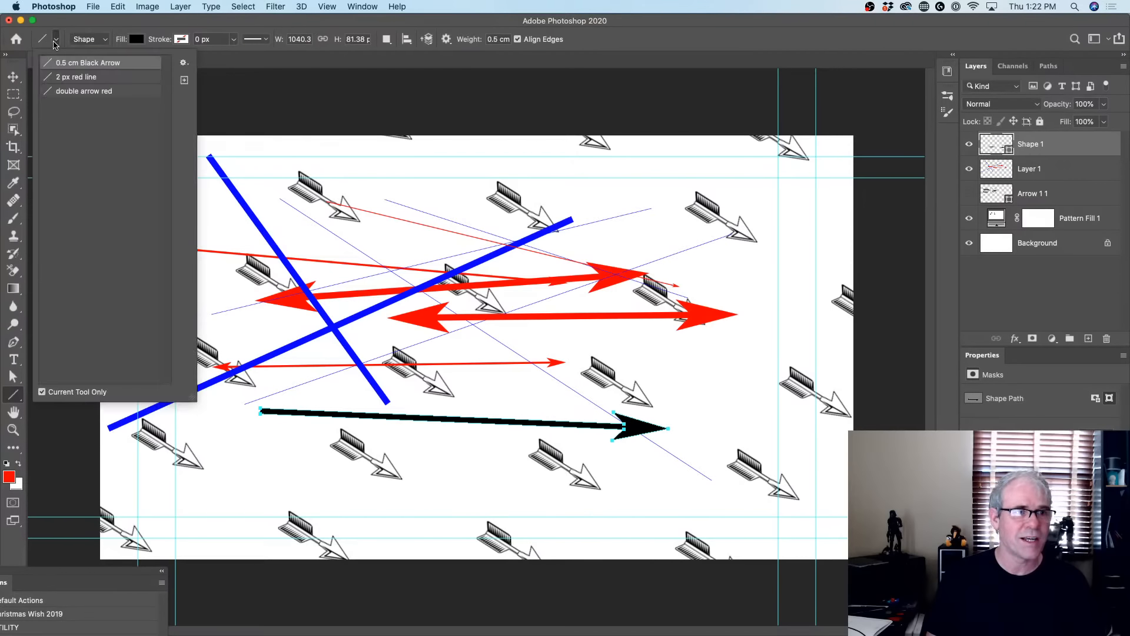
left_click(86, 91)
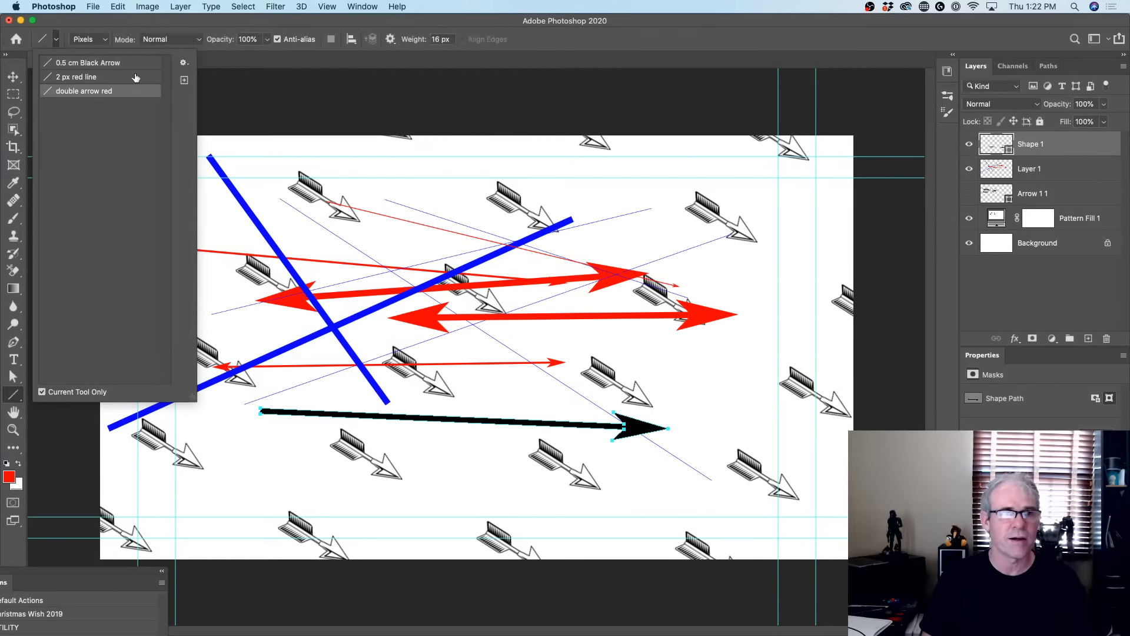
left_click(92, 23)
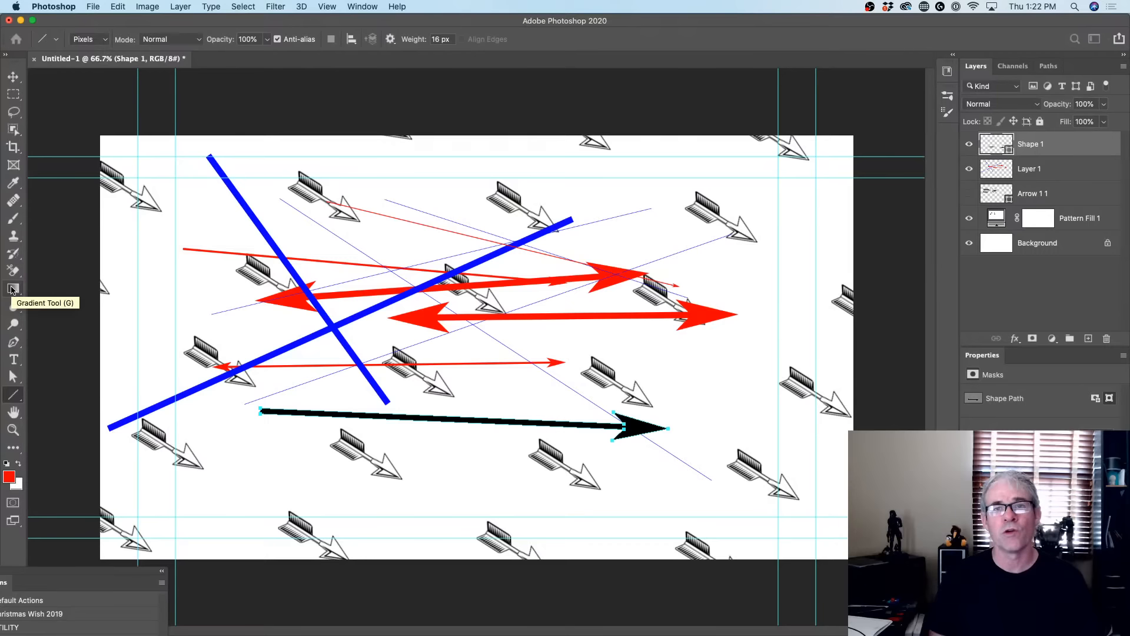
Save the Gradient tool's current black-to-white settings as a tool preset named "fb", with the gradient included
left_click(13, 288)
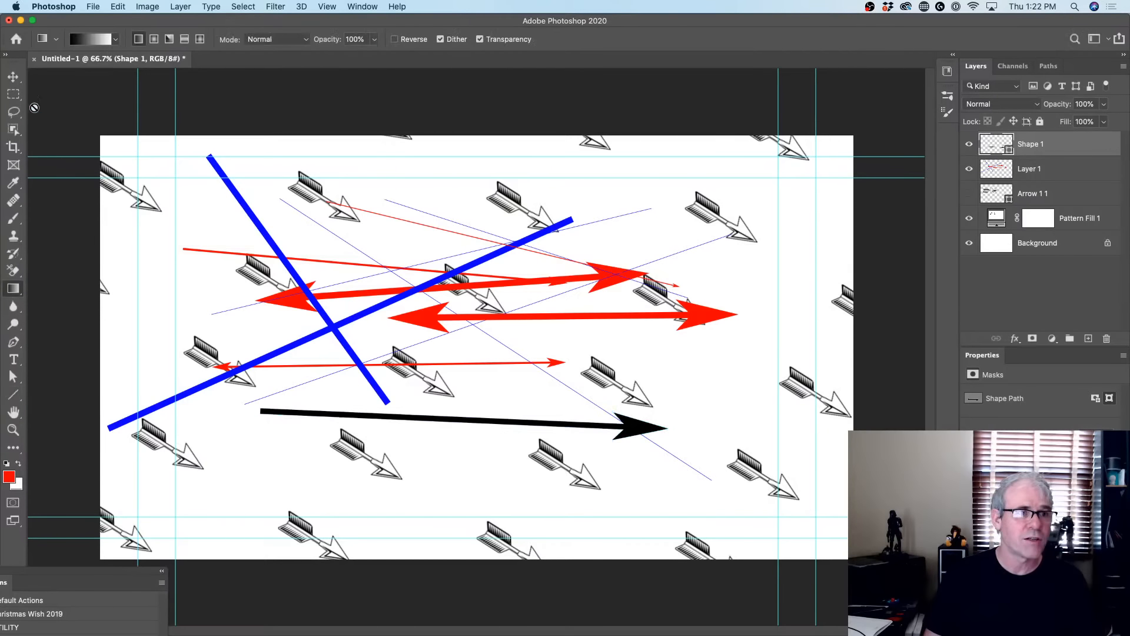
left_click(102, 40)
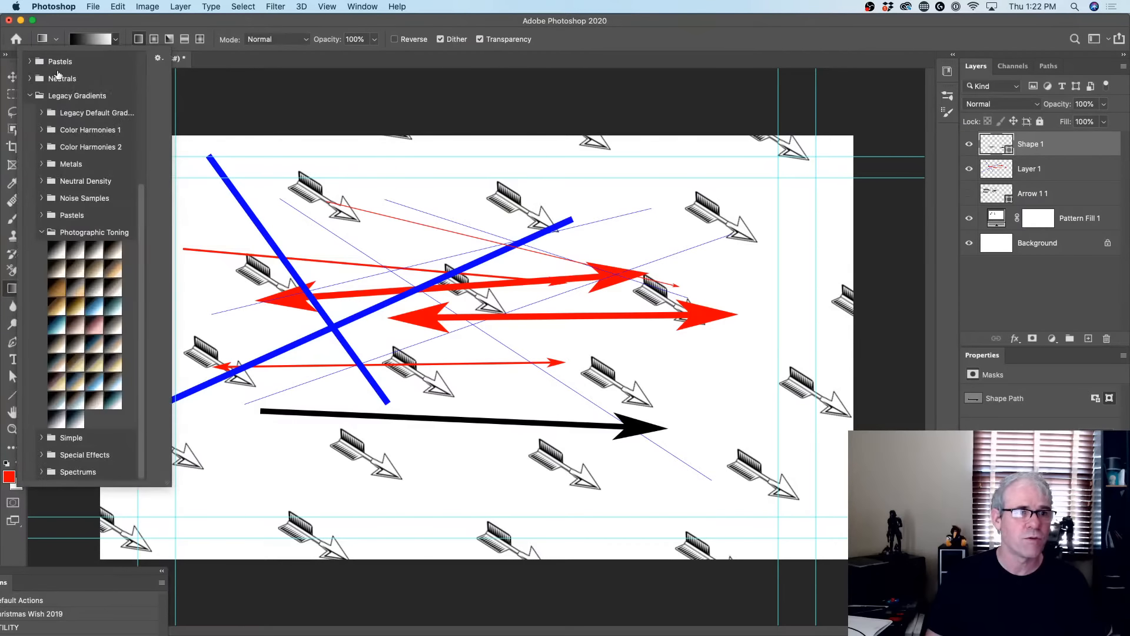
left_click(89, 32)
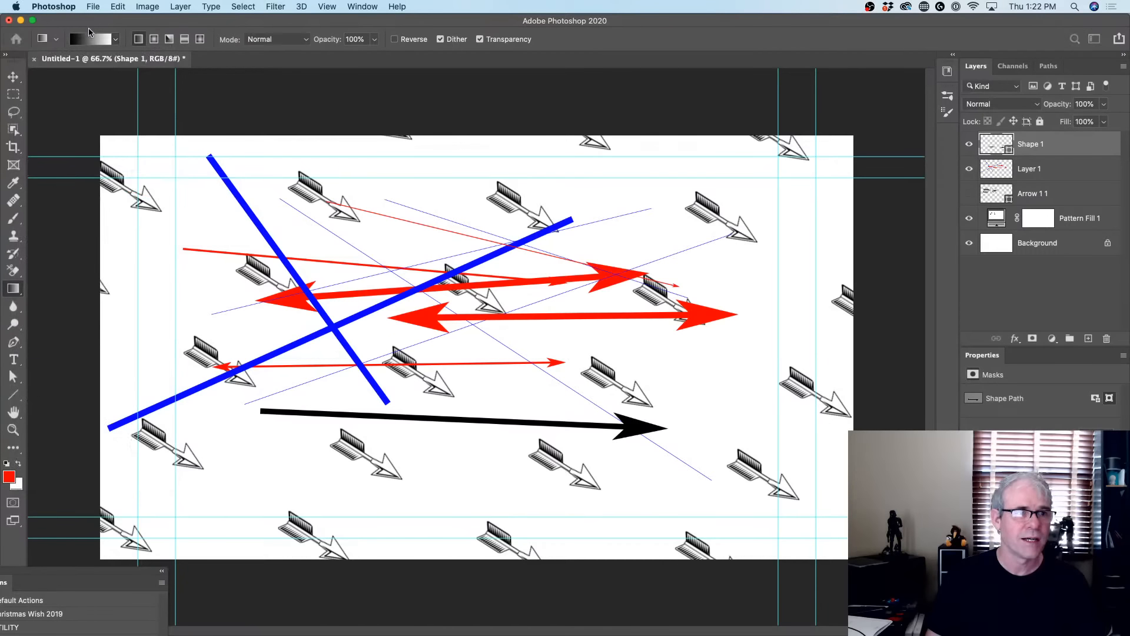
left_click(53, 42)
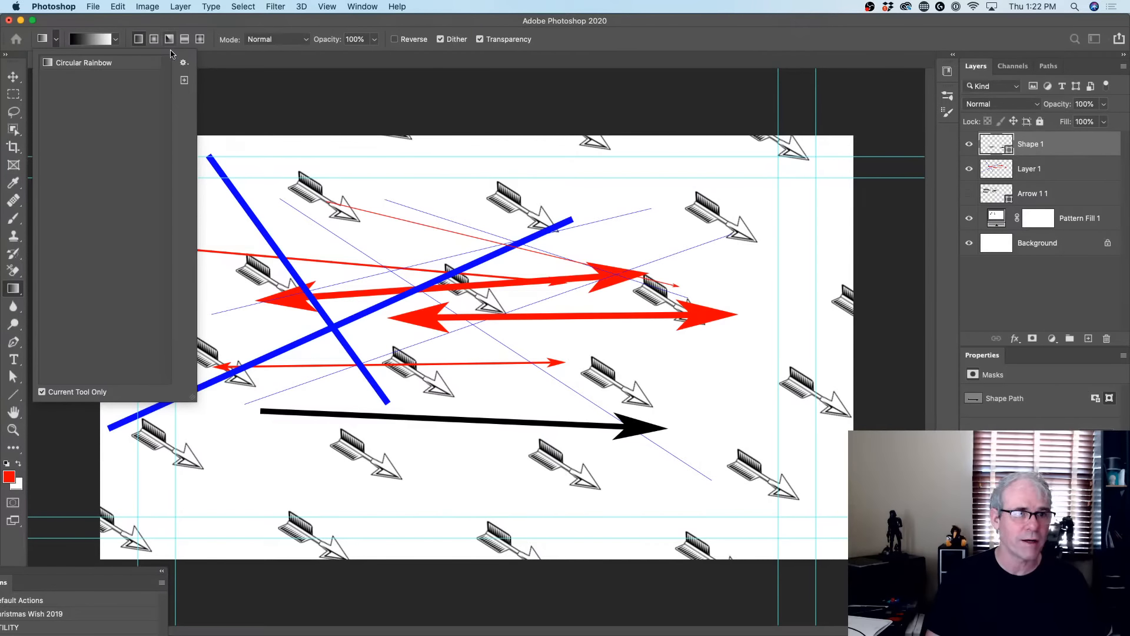
left_click(184, 79)
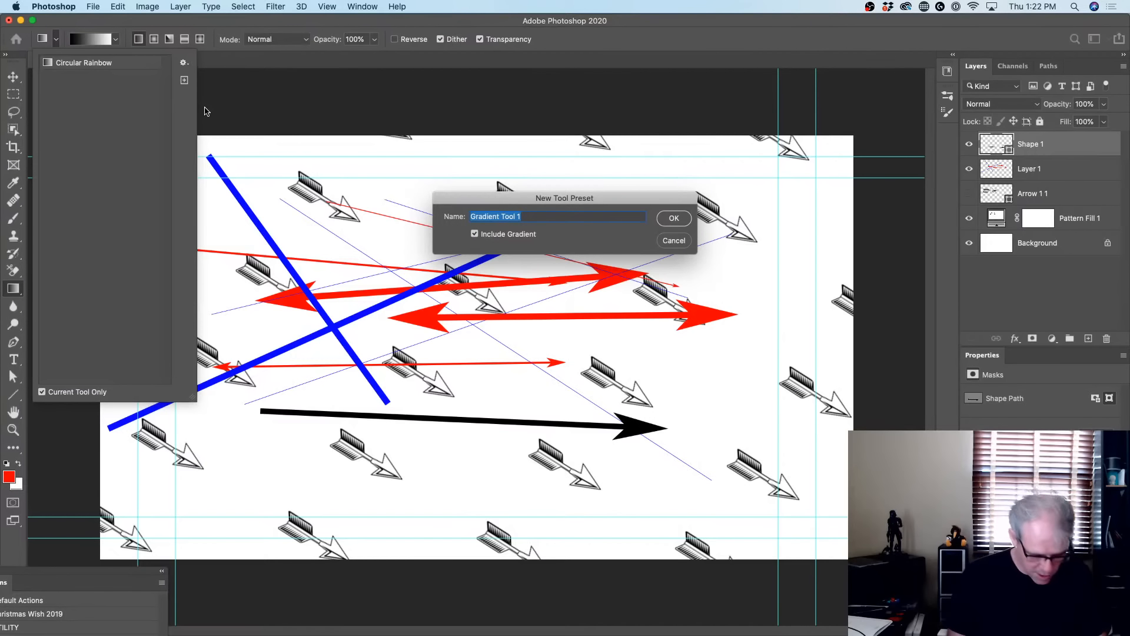
type("fb")
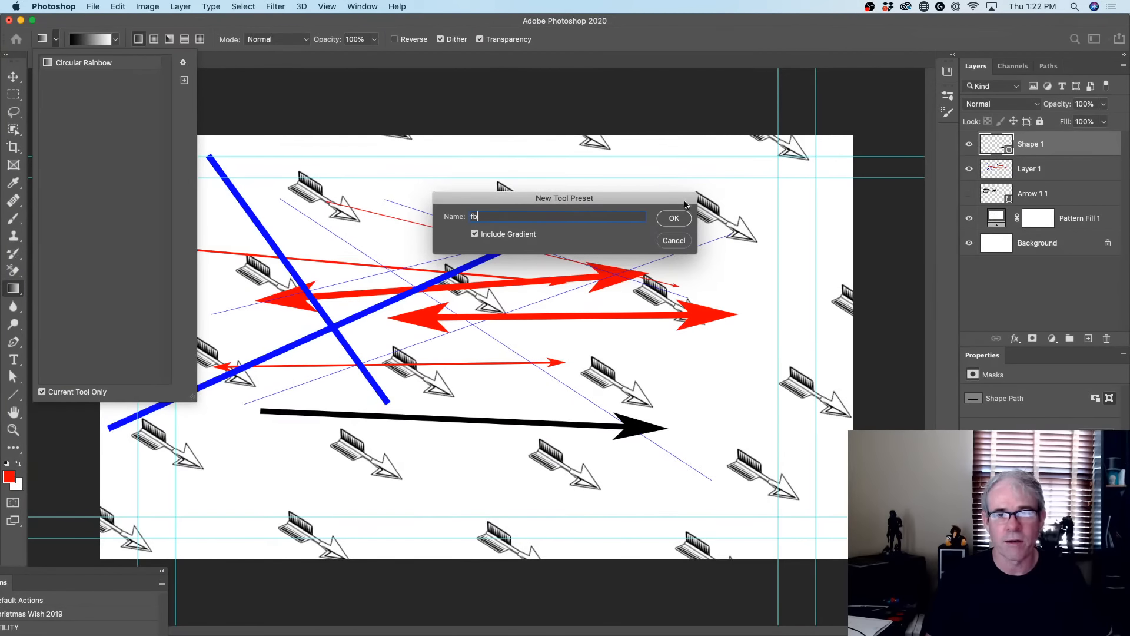
left_click(675, 218)
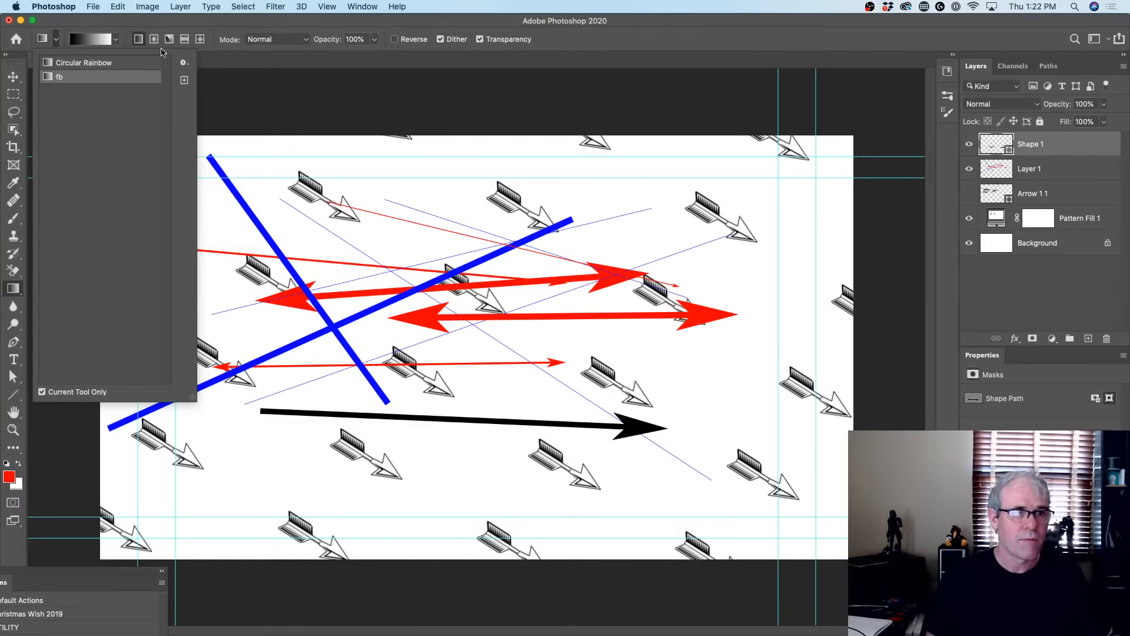
left_click(162, 26)
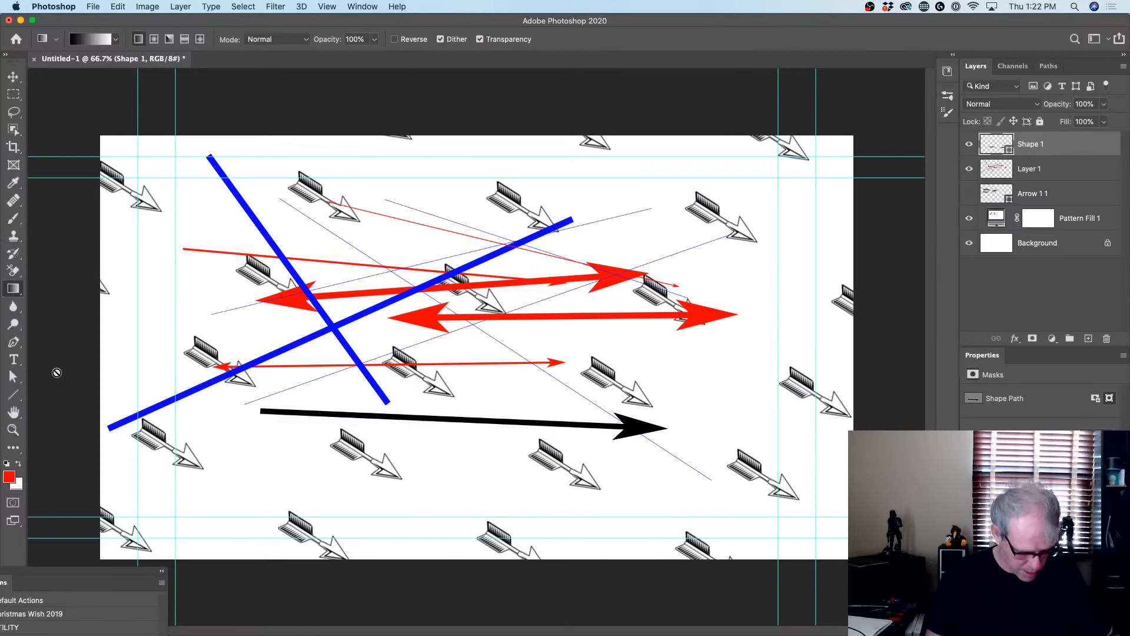
Reset the foreground and background colors to the defaults and choose the foreground-to-transparent gradient
key("d")
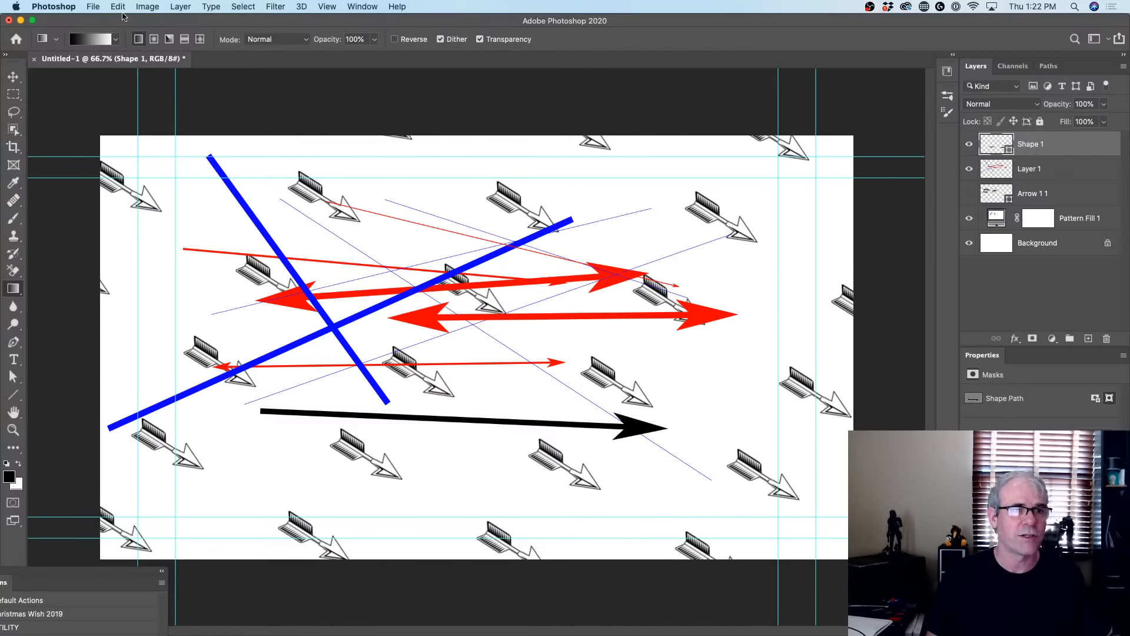
left_click(116, 41)
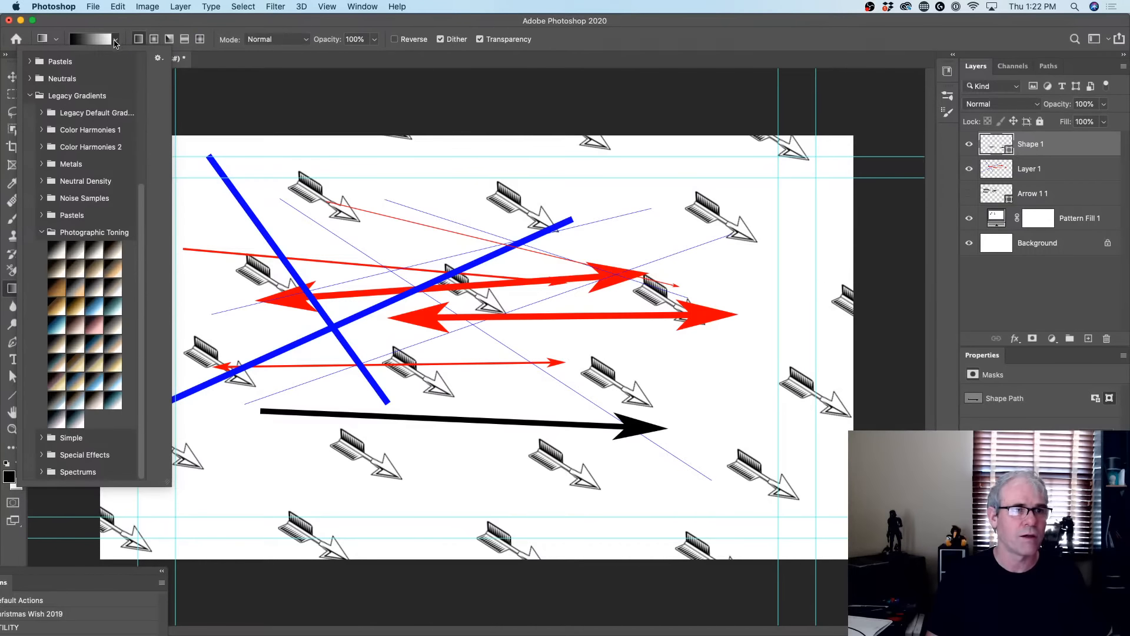
left_click(117, 40)
left_click(117, 40)
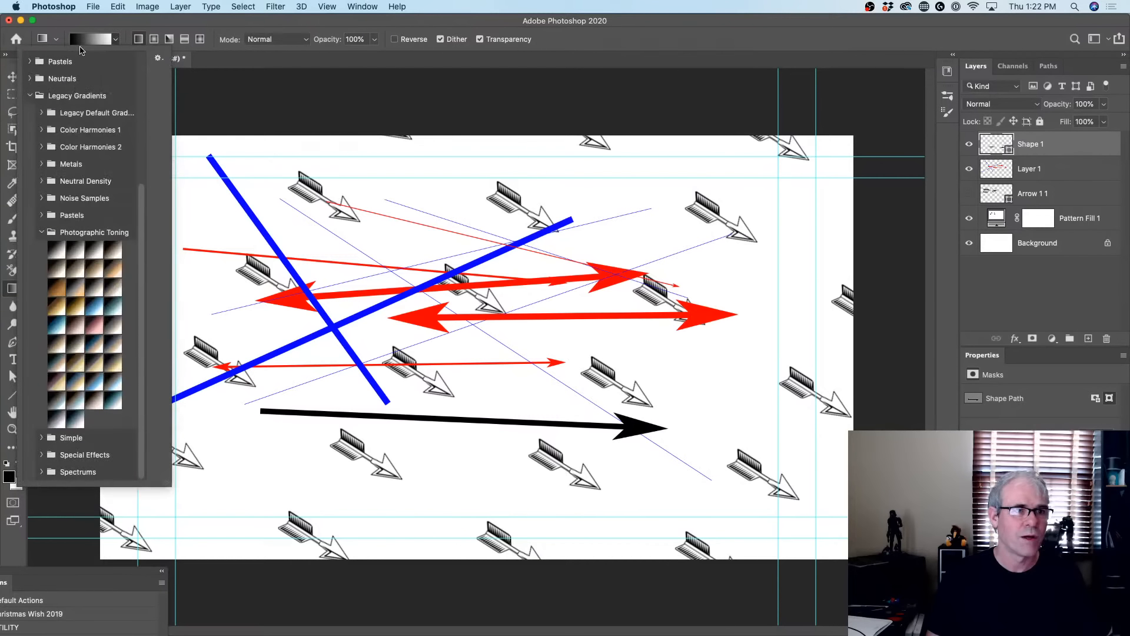
left_click_drag(141, 230, 140, 67)
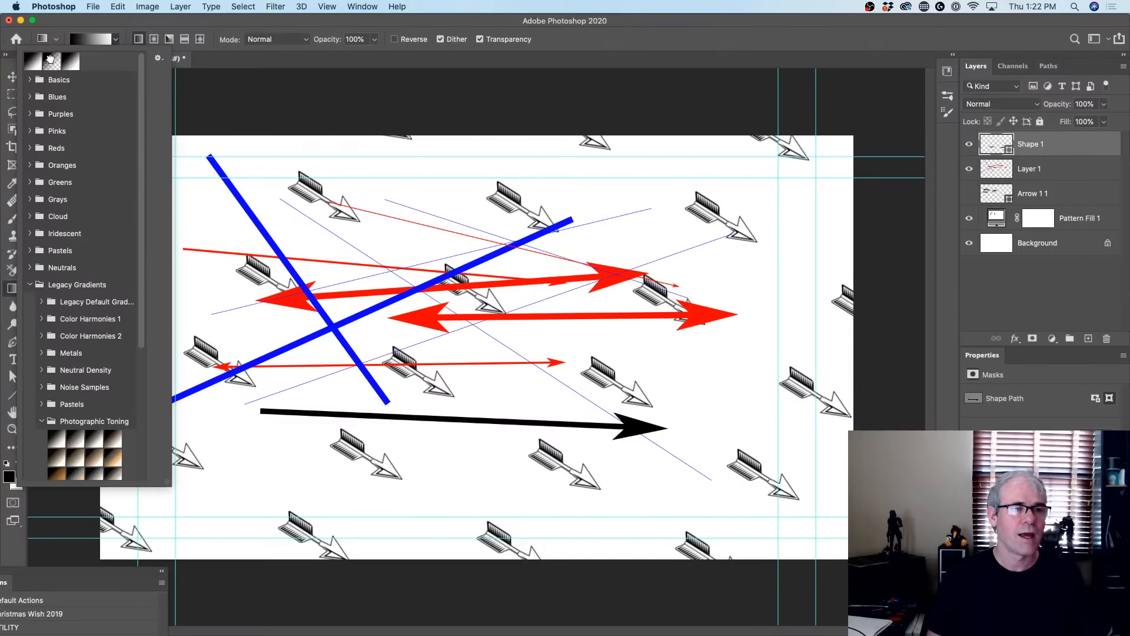
left_click(50, 60)
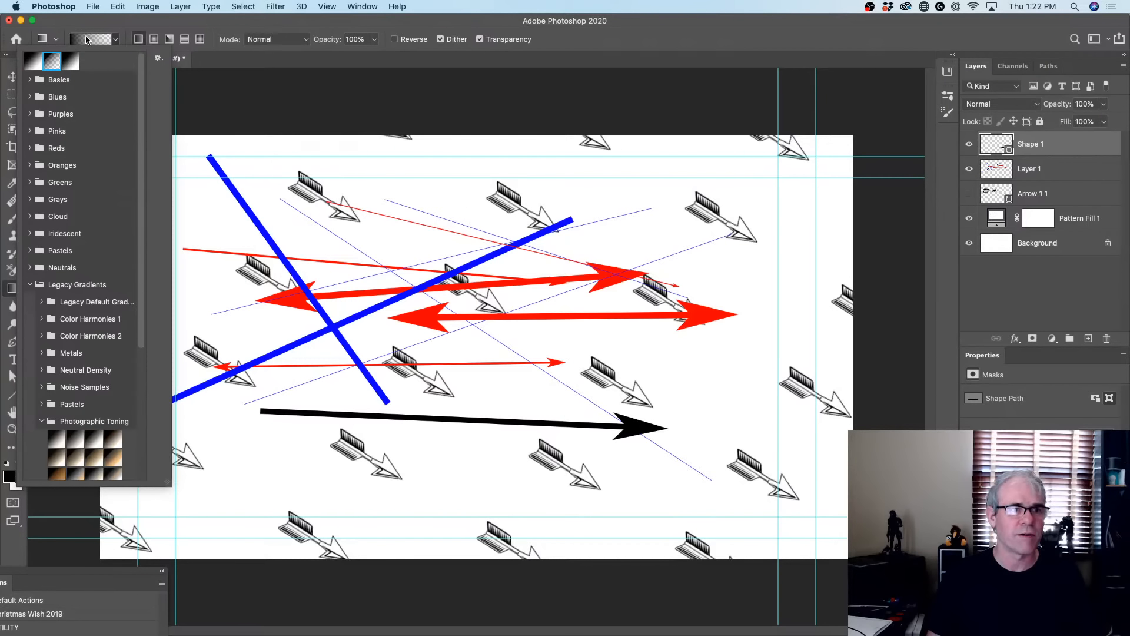
Save the black-to-transparent gradient as a new Gradient tool preset named "b t", including the gradient
left_click(57, 40)
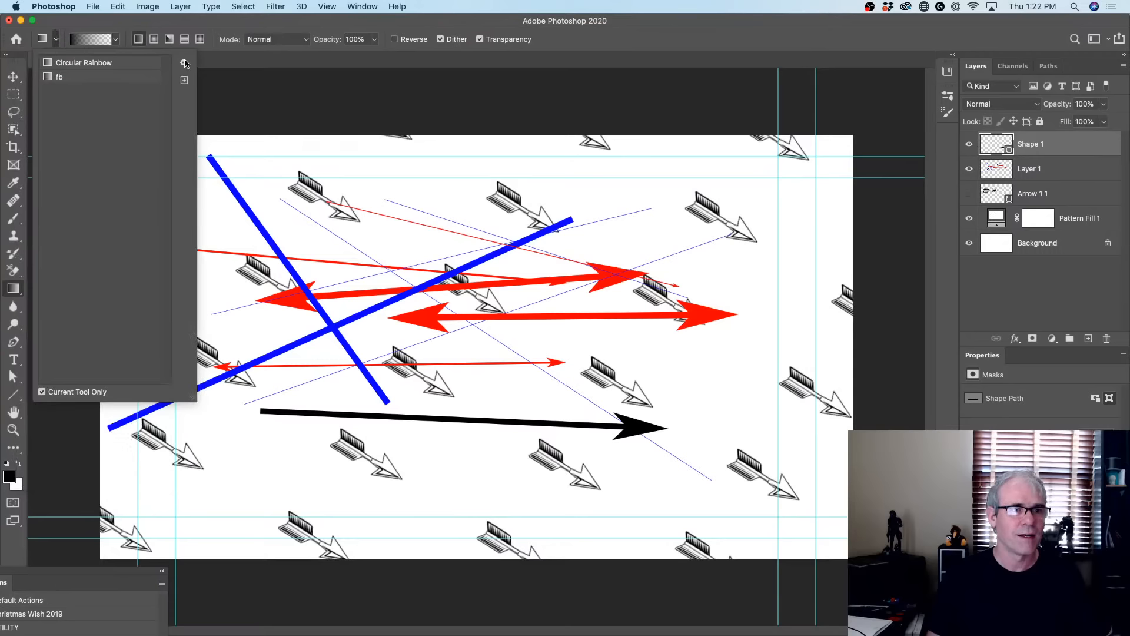
left_click(185, 80)
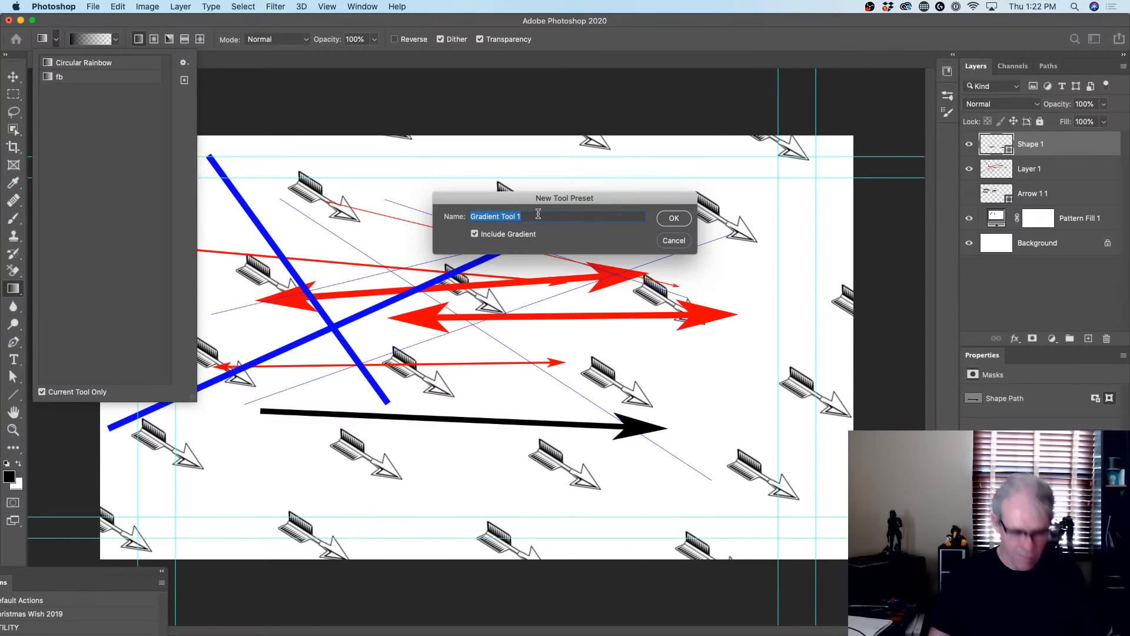
type("b t")
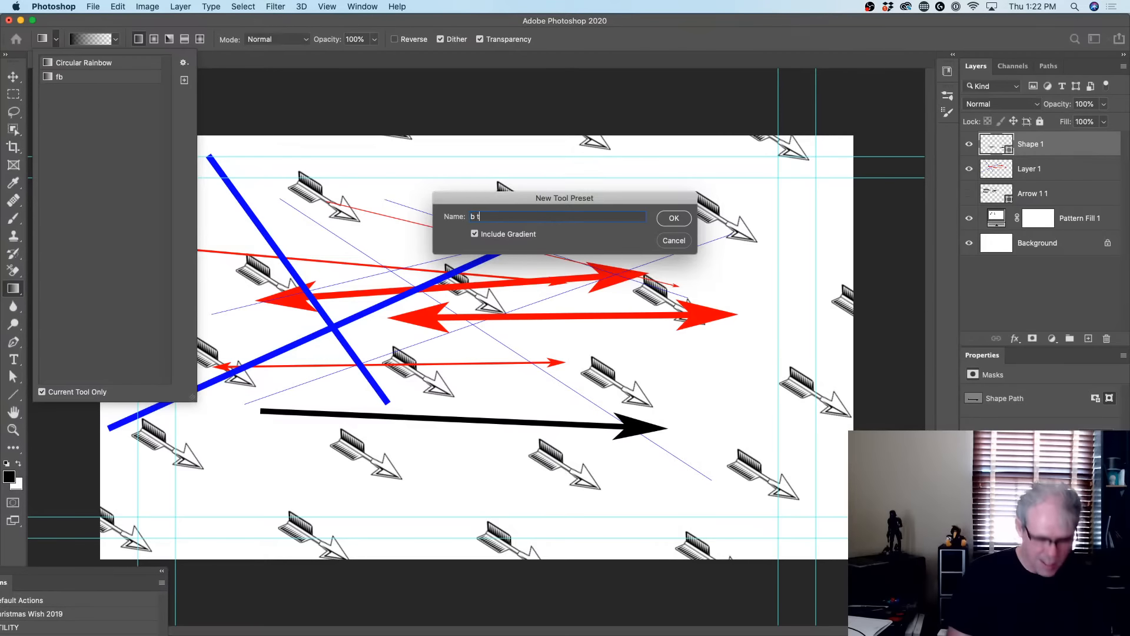
left_click(674, 217)
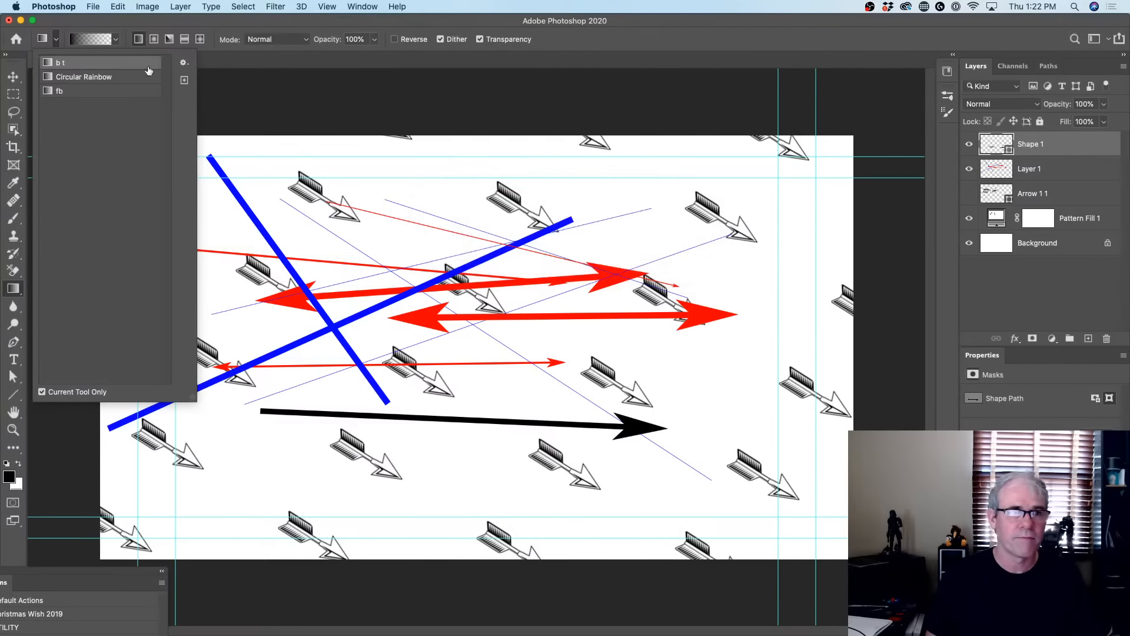
Swap the foreground and background colors and save the white-to-transparent gradient as a Gradient tool preset named "w t"
left_click(19, 463)
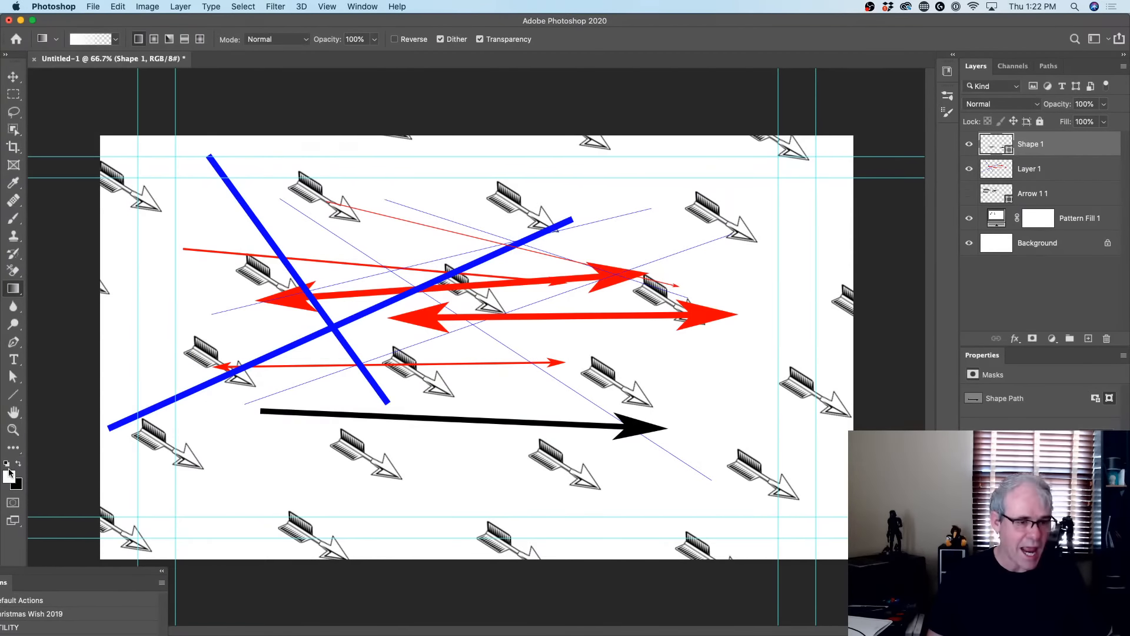
left_click(58, 39)
left_click(185, 80)
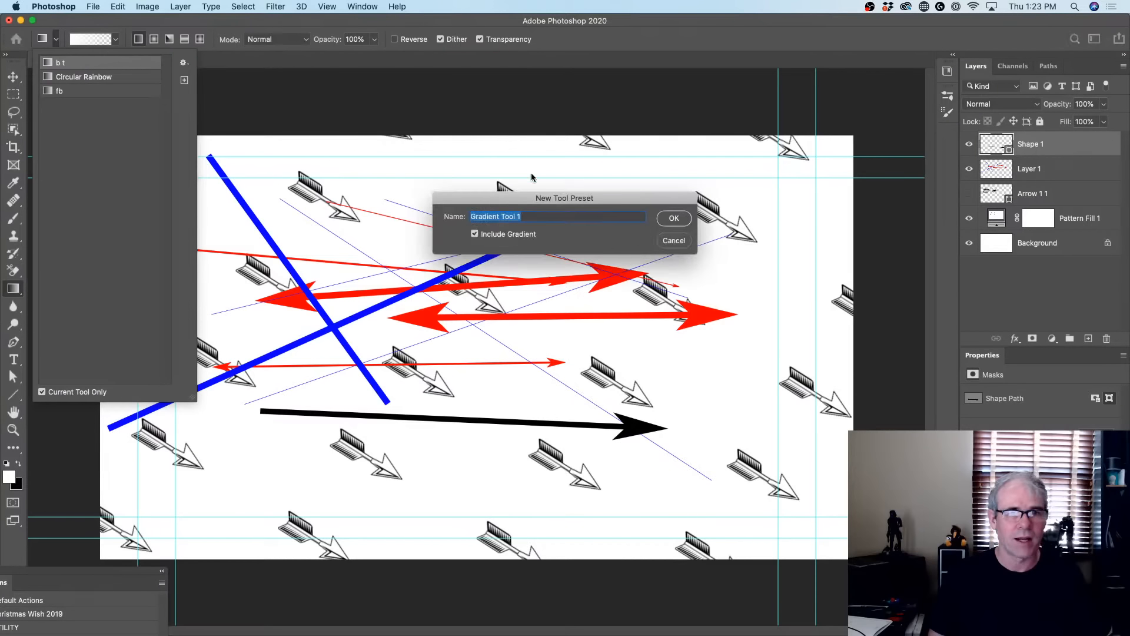
type("w t")
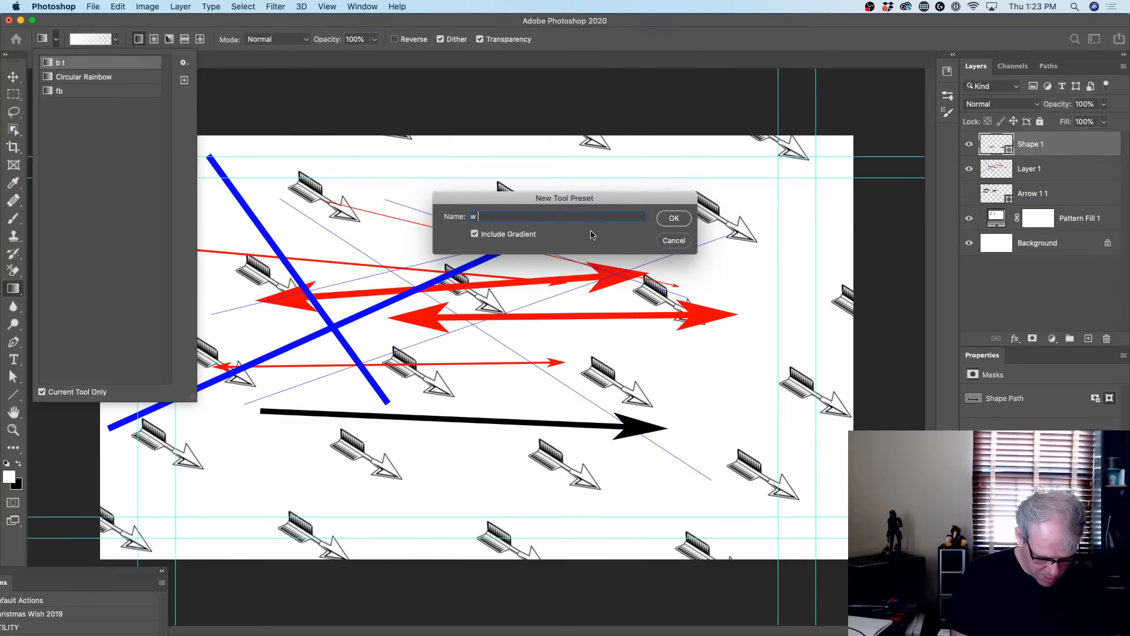
left_click(674, 219)
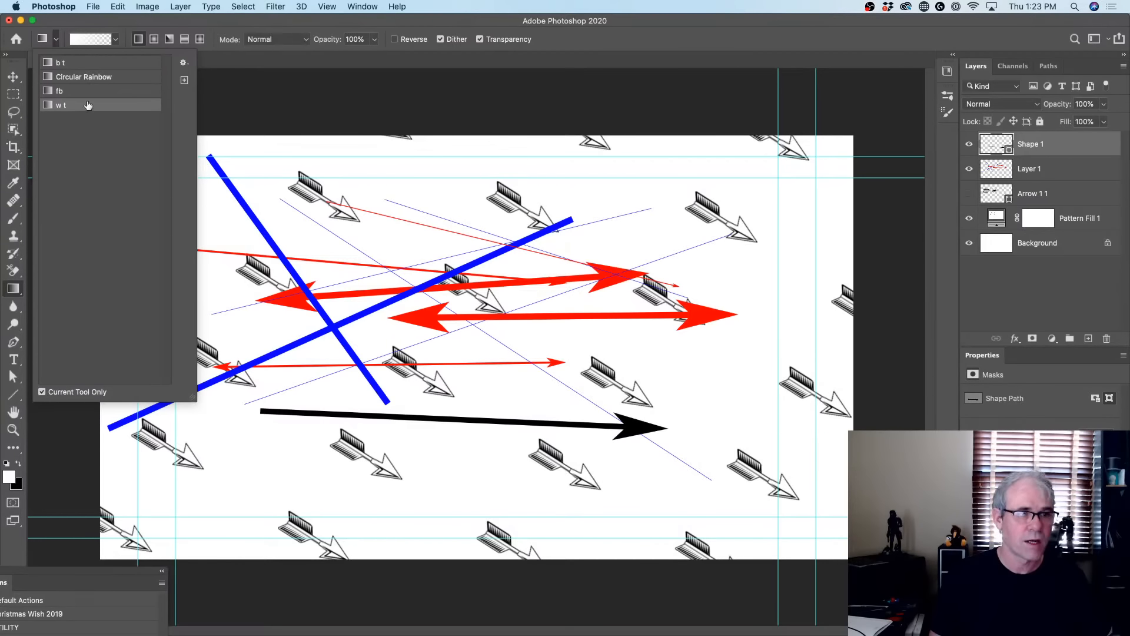
Compare the gradients loaded by the b t, Circular Rainbow, fb and w t Gradient tool presets
left_click(88, 63)
left_click(88, 78)
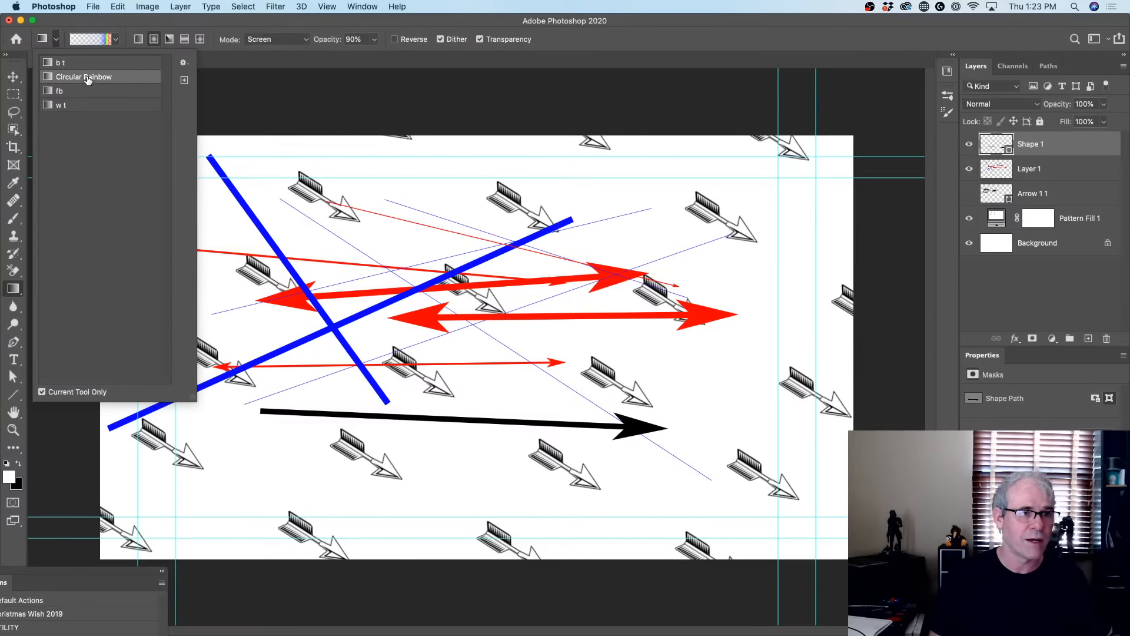
left_click(85, 94)
left_click(84, 105)
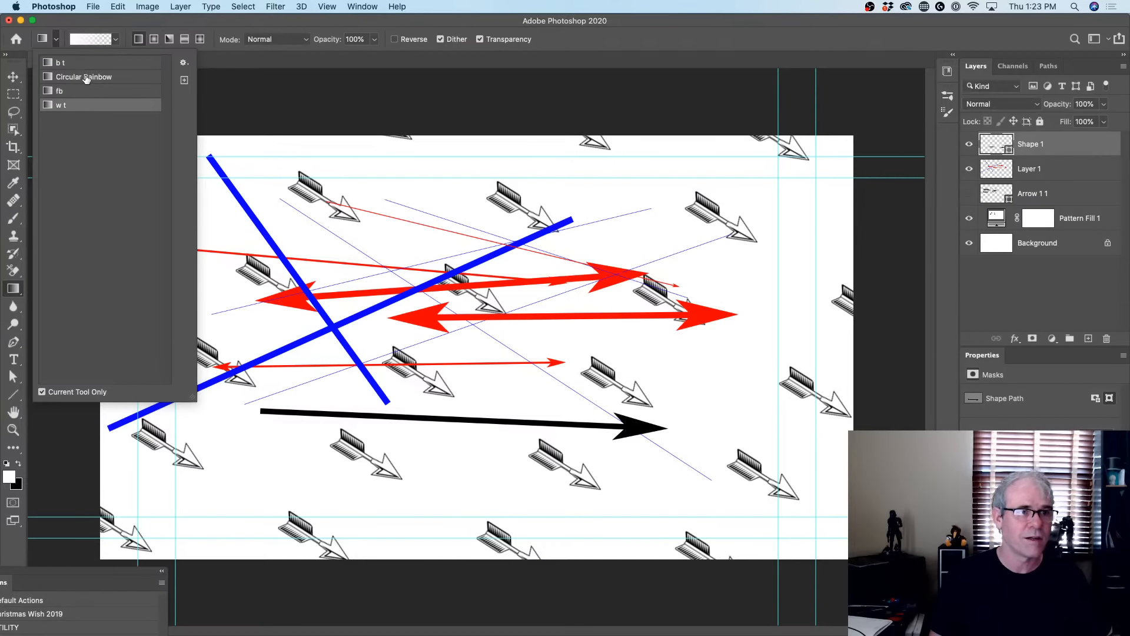
left_click(87, 78)
left_click(89, 62)
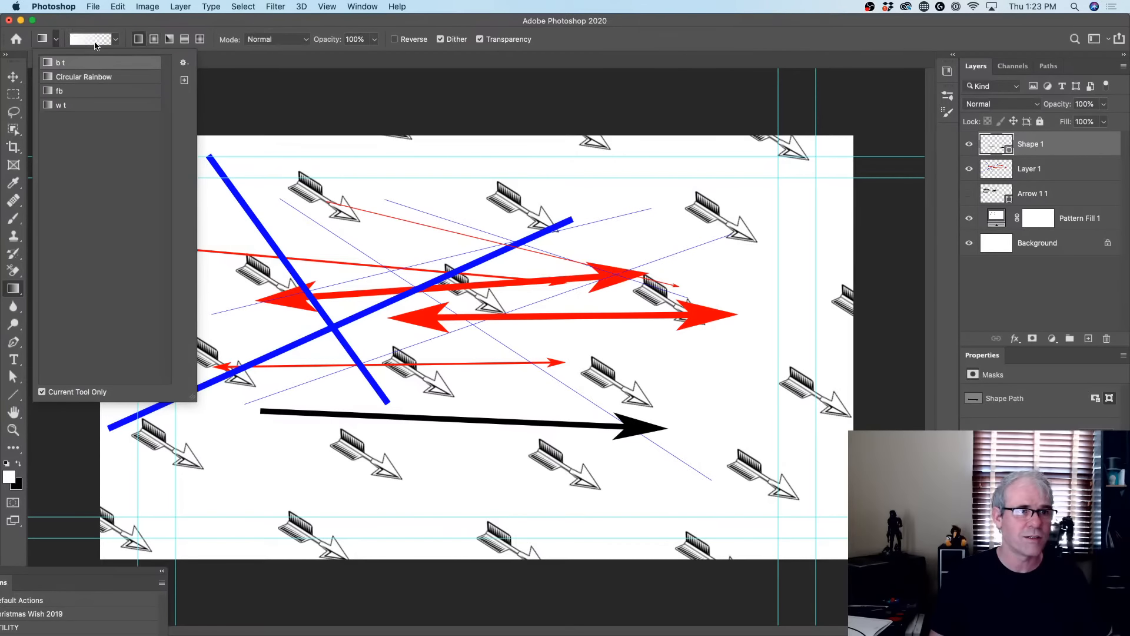
left_click(83, 79)
left_click(86, 92)
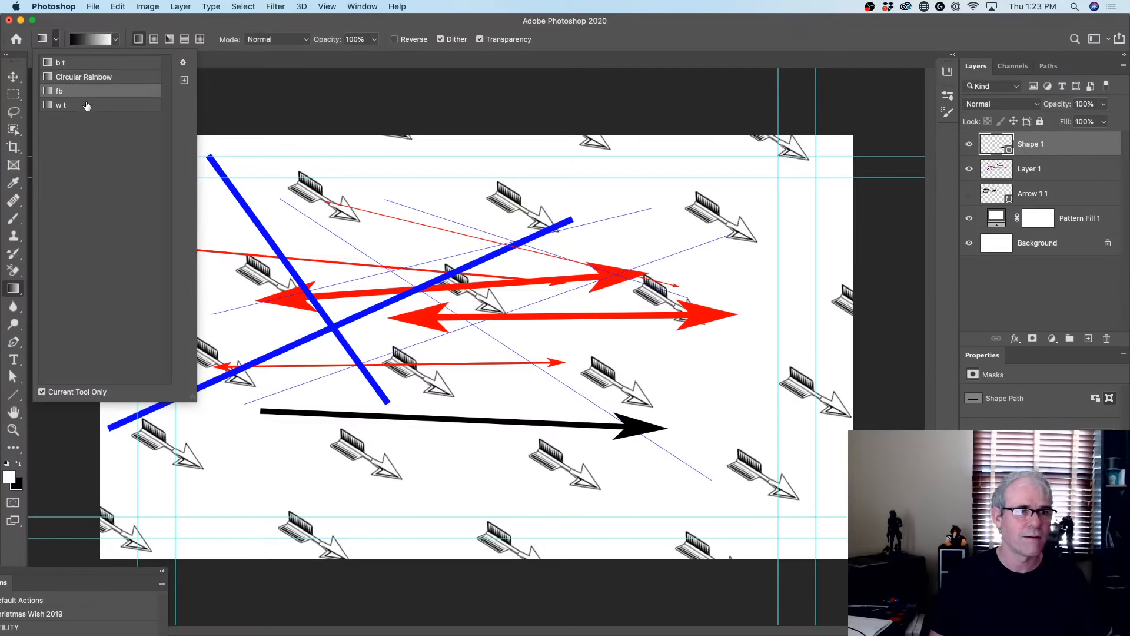
left_click(85, 105)
left_click(81, 94)
left_click(80, 105)
left_click(83, 61)
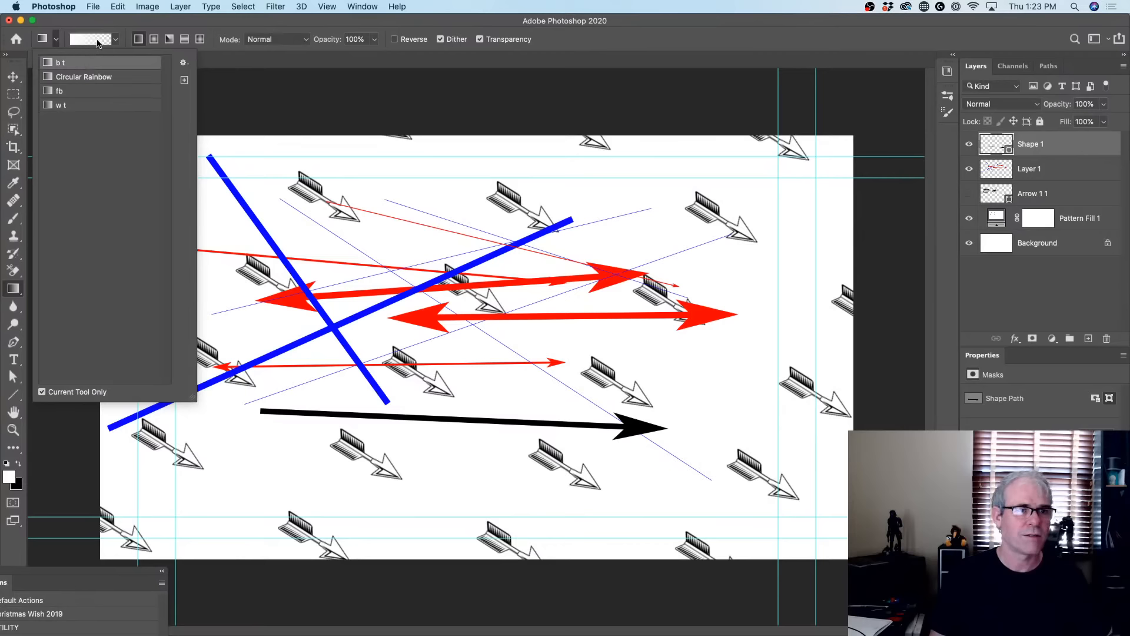
left_click(61, 106)
left_click(61, 63)
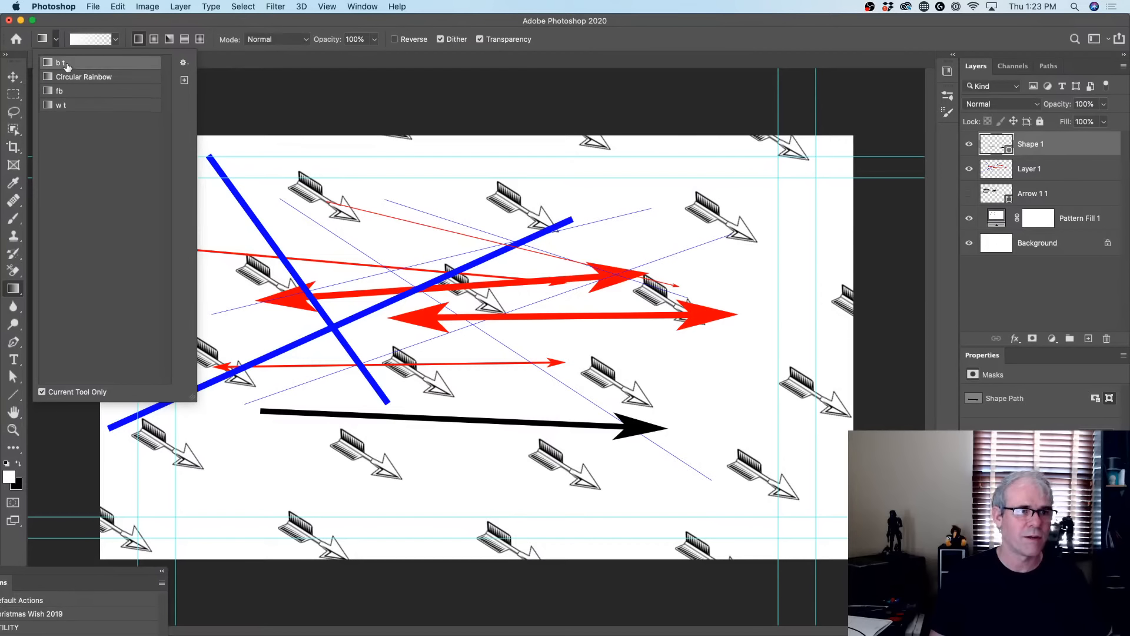
Swap the colors to make black the foreground and save the black-to-transparent gradient as a tool preset under the default name, including the gradient
left_click(184, 81)
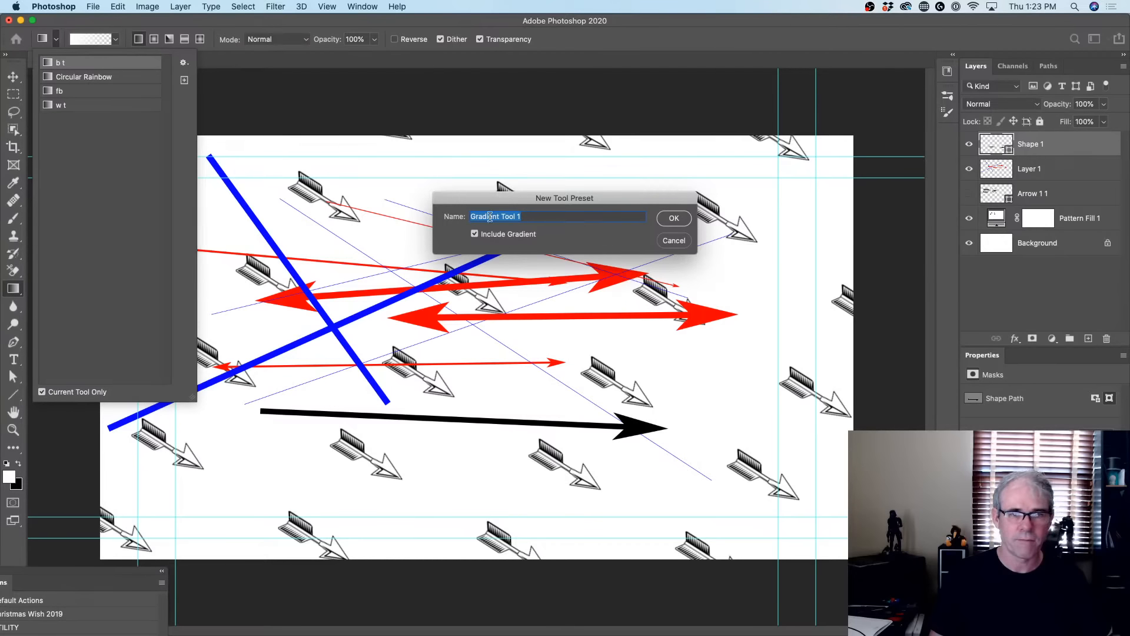
left_click(674, 240)
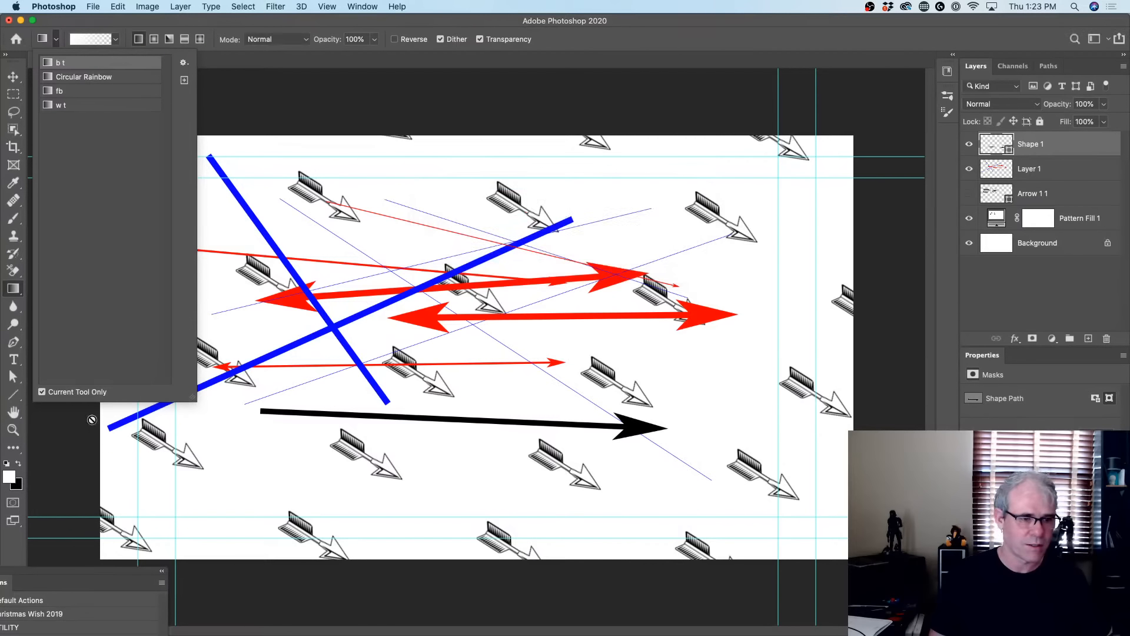
left_click(20, 463)
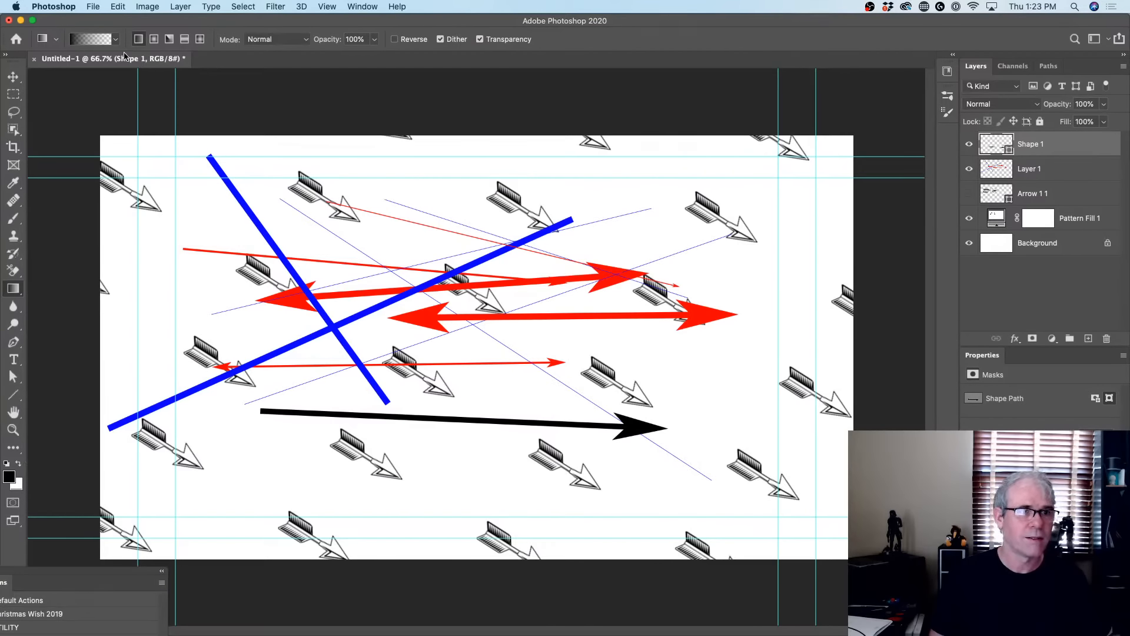
left_click(57, 40)
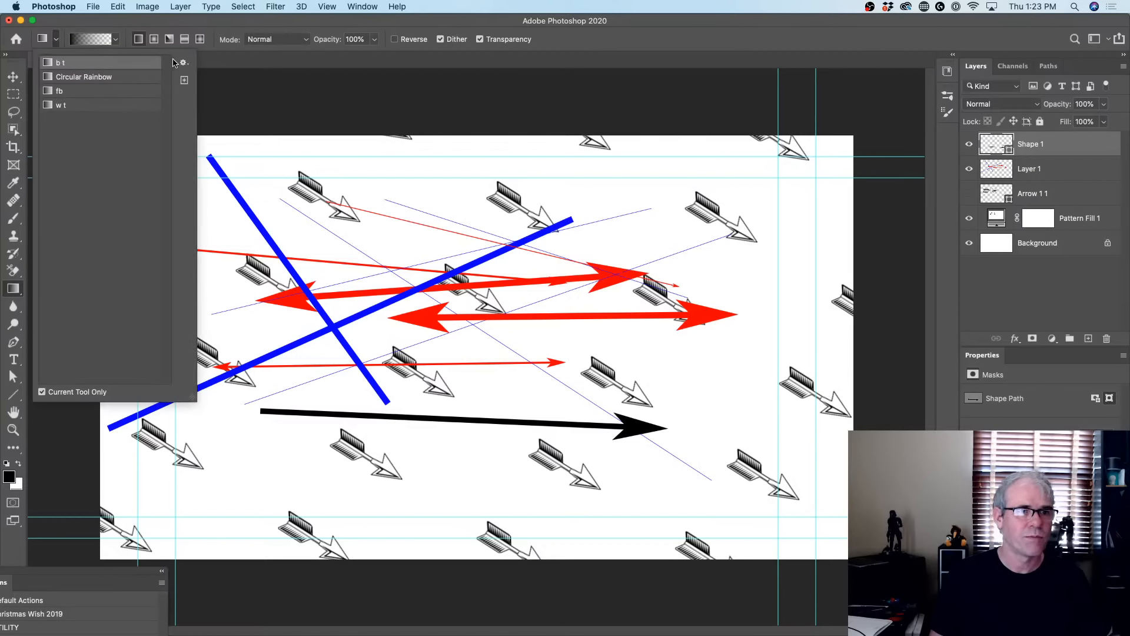
left_click(184, 79)
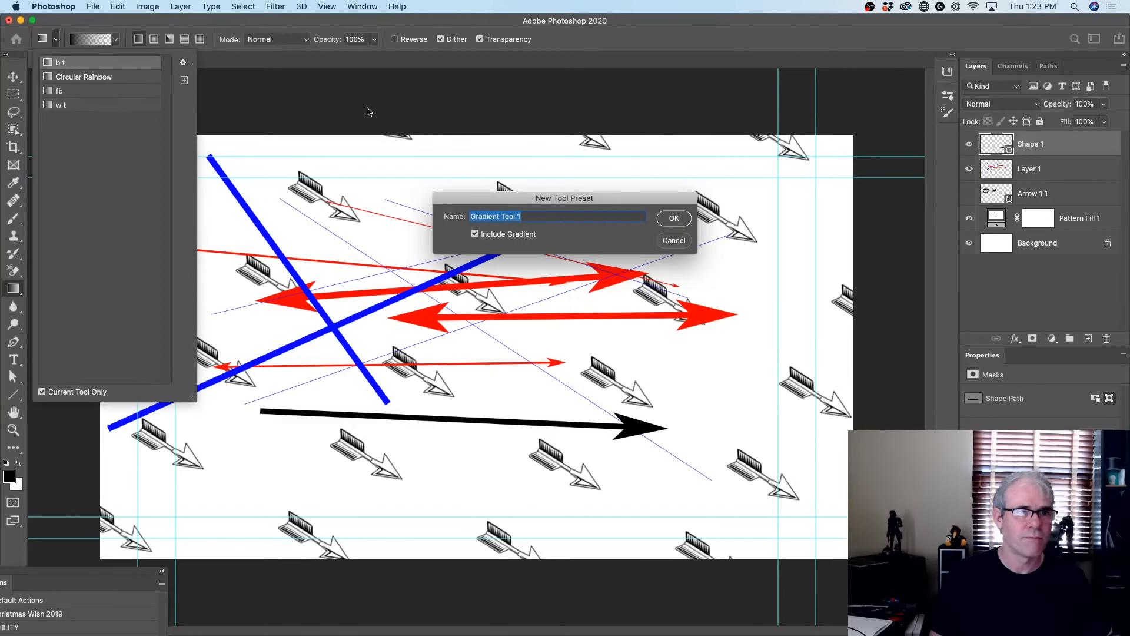
left_click(674, 218)
Try the Circular Rainbow, fb and w t Gradient tool presets, ending with the Gradient Tool 1 preset applied
left_click(84, 78)
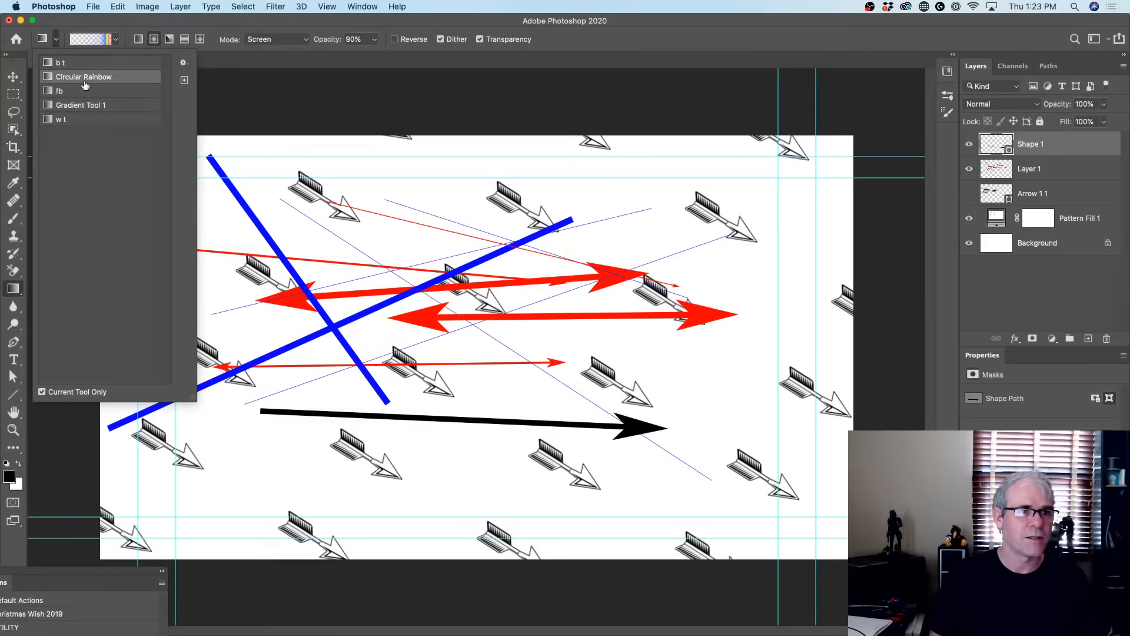
left_click(83, 93)
left_click(82, 106)
left_click(83, 117)
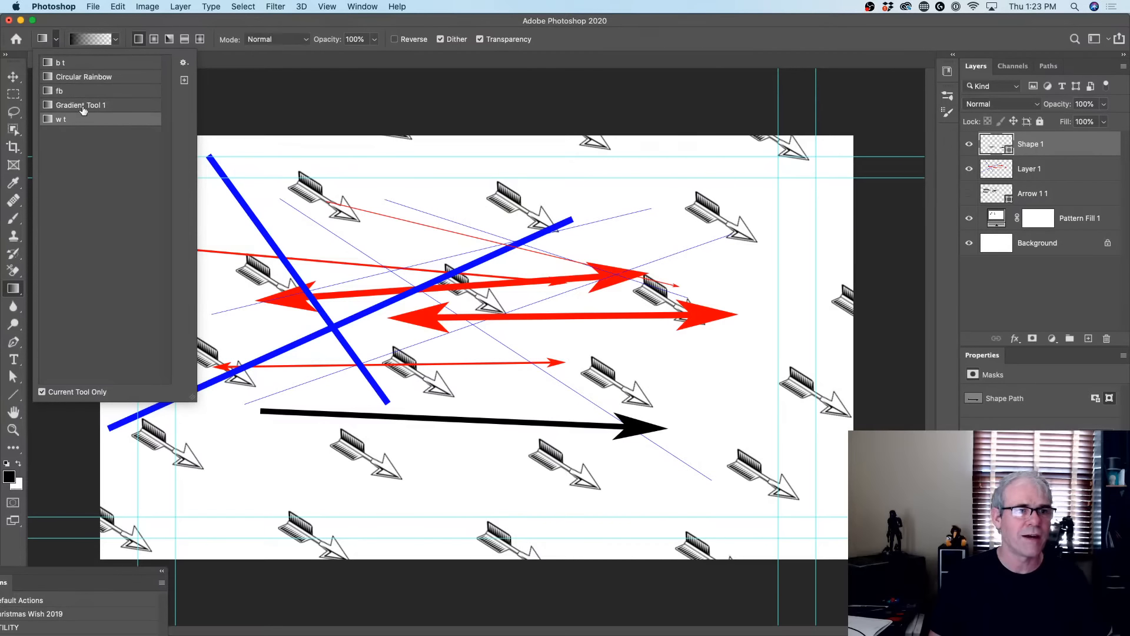
left_click(81, 107)
Add a new layer above Shape 1 and draw a black-to-transparent gradient across it, fading toward the right side of the canvas
left_click(343, 199)
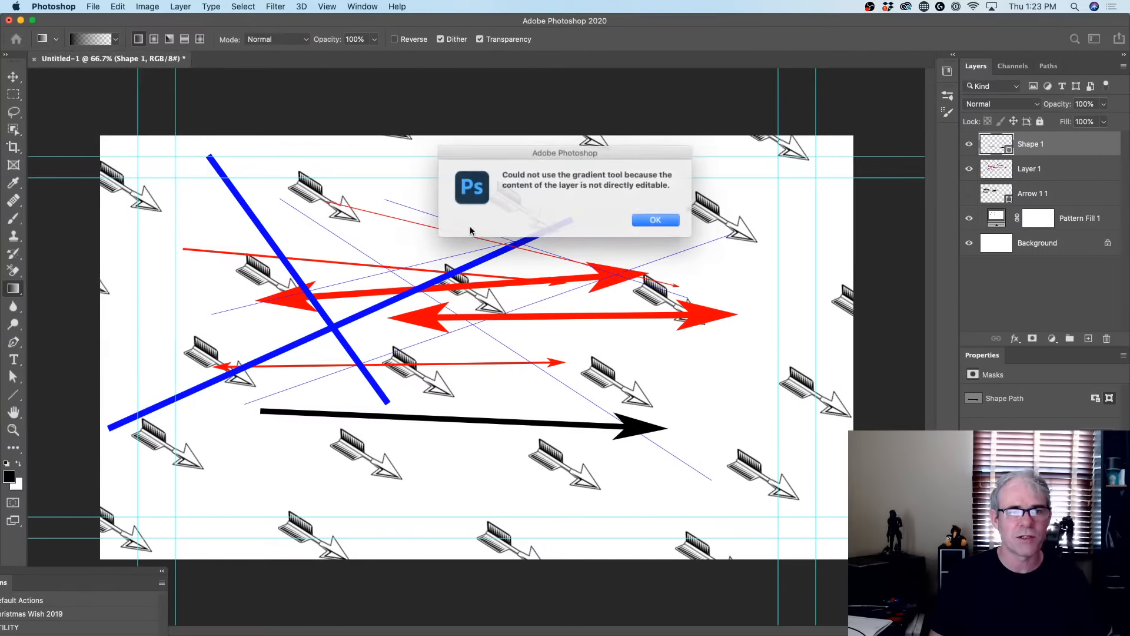
left_click(656, 219)
left_click(1087, 339)
left_click_drag(118, 226, 698, 402)
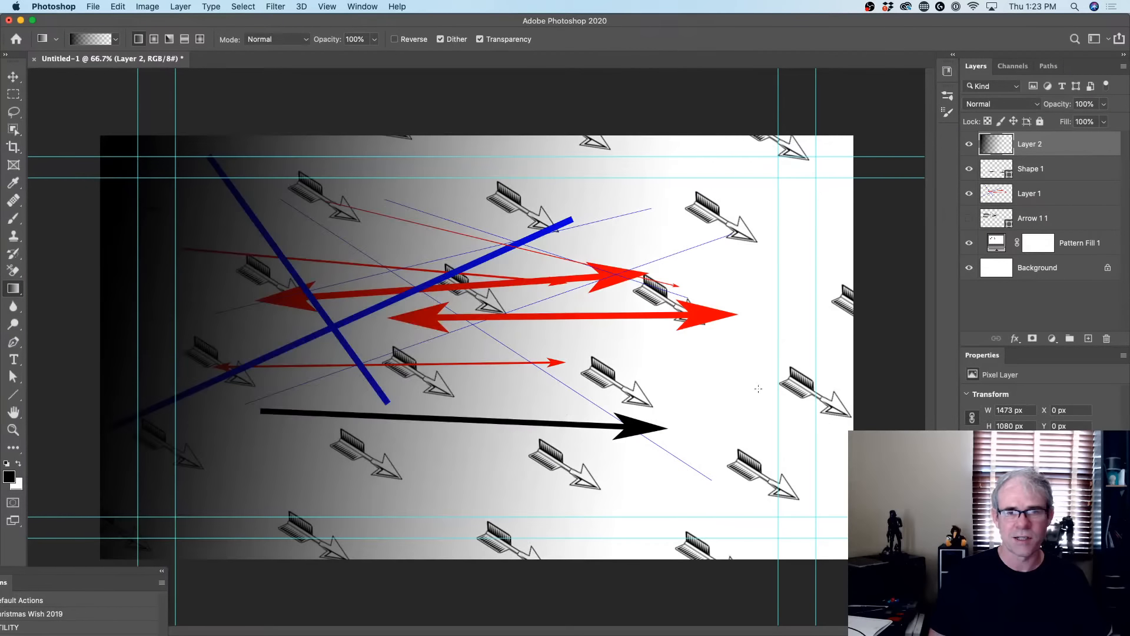
left_click(13, 77)
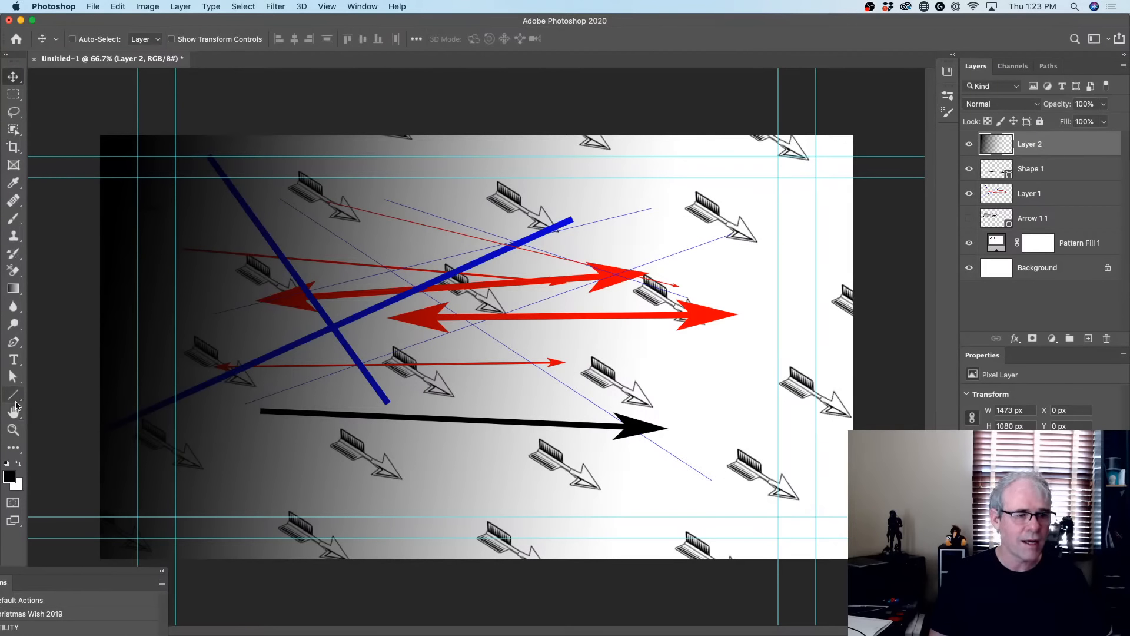
Save the Brush tool's current settings as a brush preset under the default name, including the brush size, tool settings and color
left_click(13, 219)
left_click(56, 216)
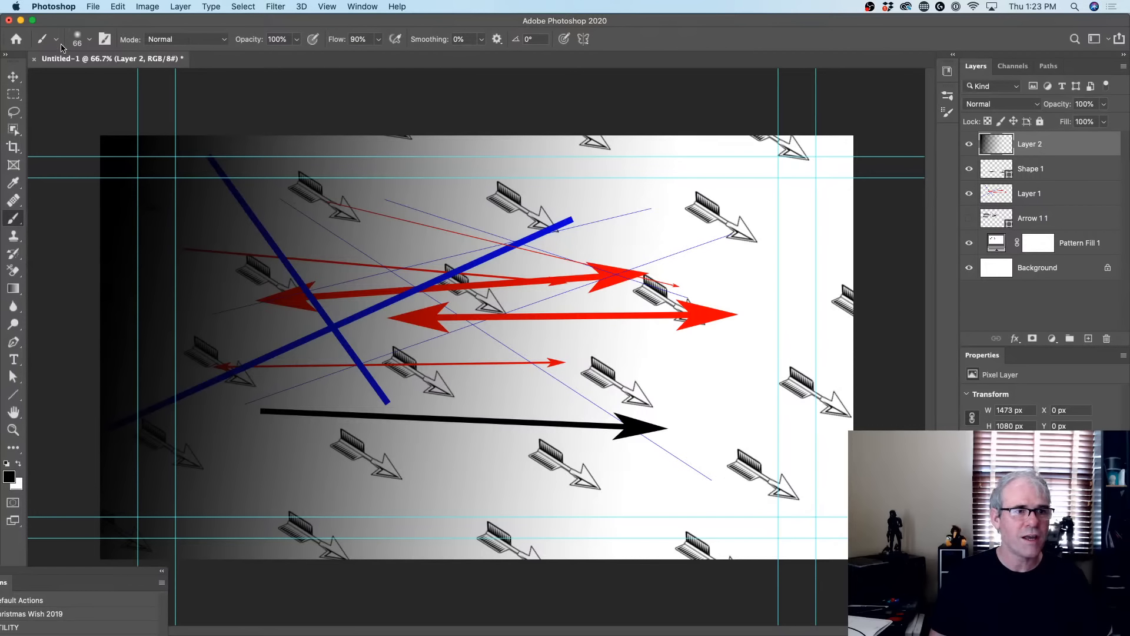
left_click(56, 40)
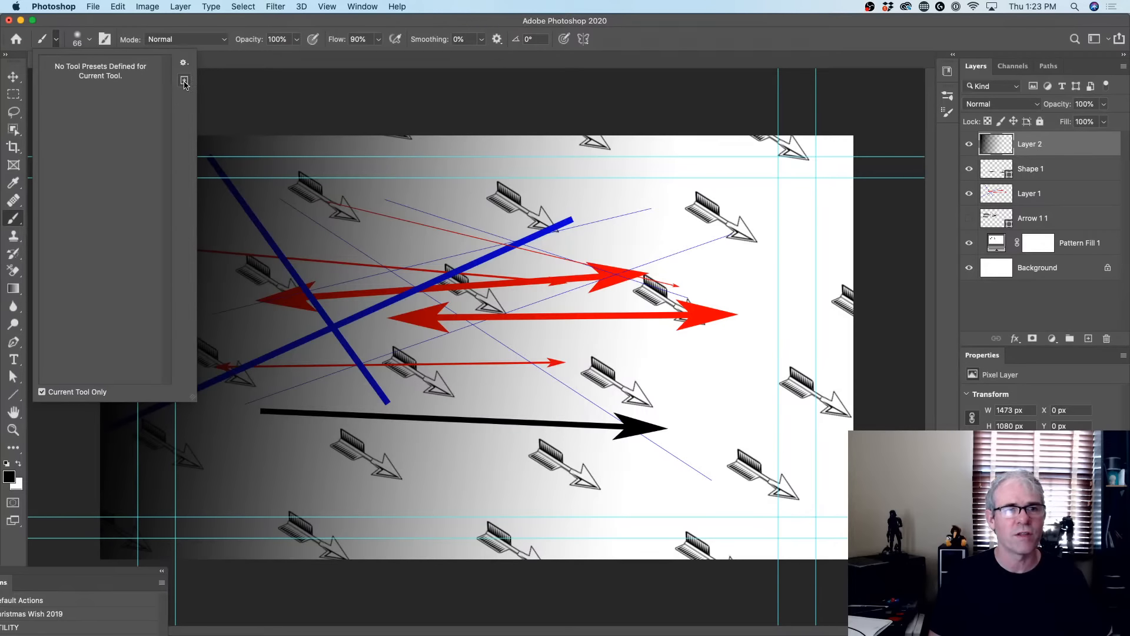
left_click(237, 19)
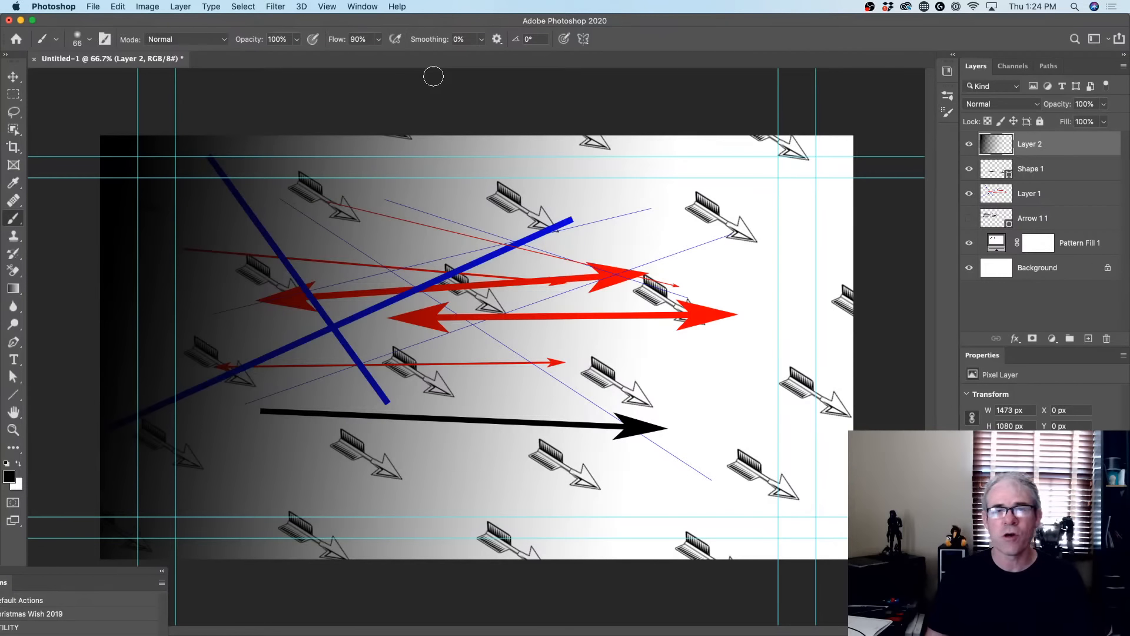
left_click(57, 41)
left_click(184, 80)
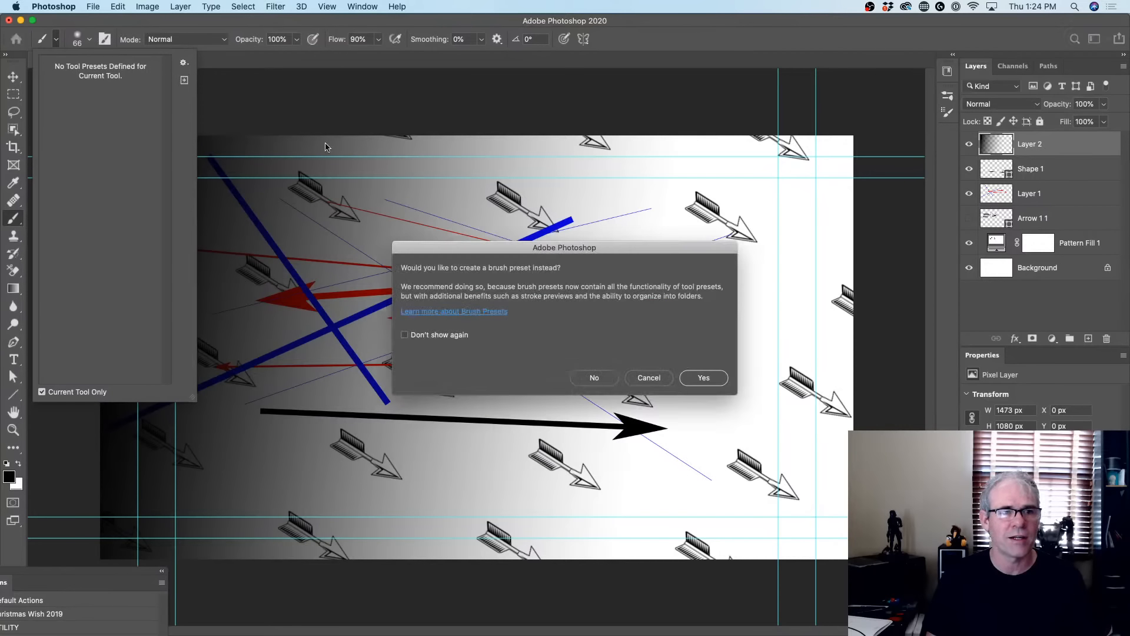
left_click(700, 376)
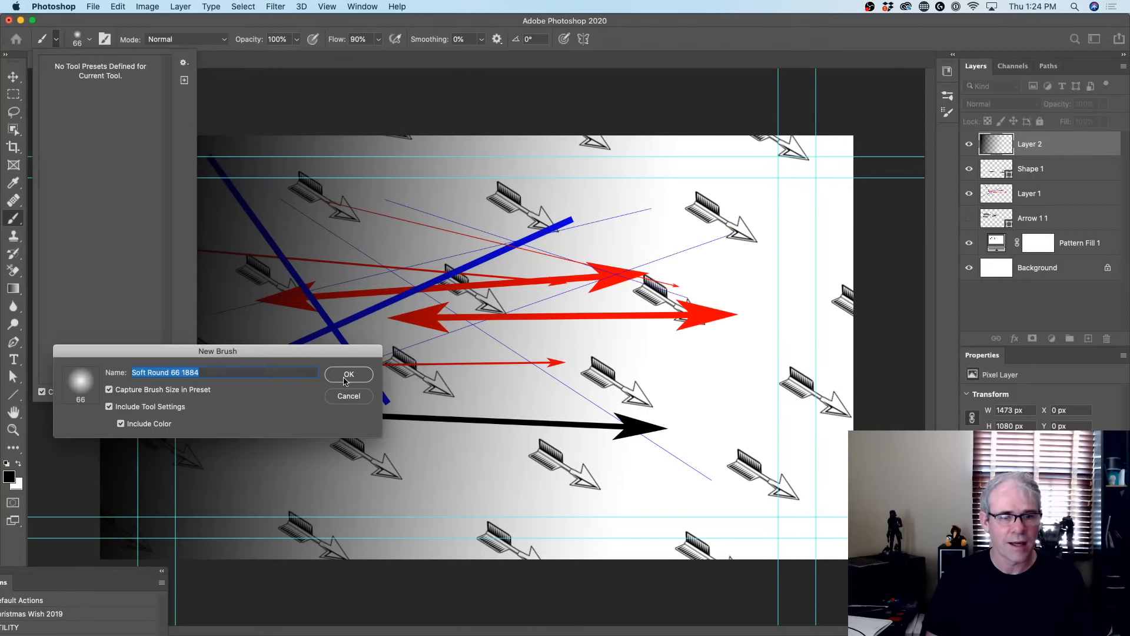
left_click(347, 375)
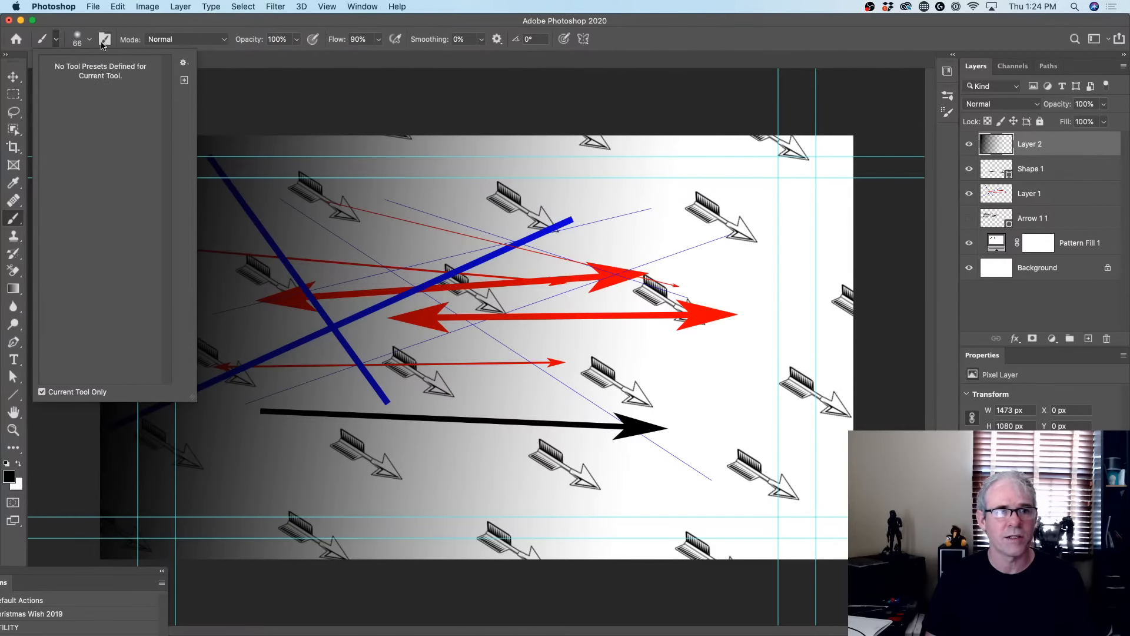
Save the current brush as a tool preset instead of a brush preset, keeping the default name and including the color
left_click(184, 80)
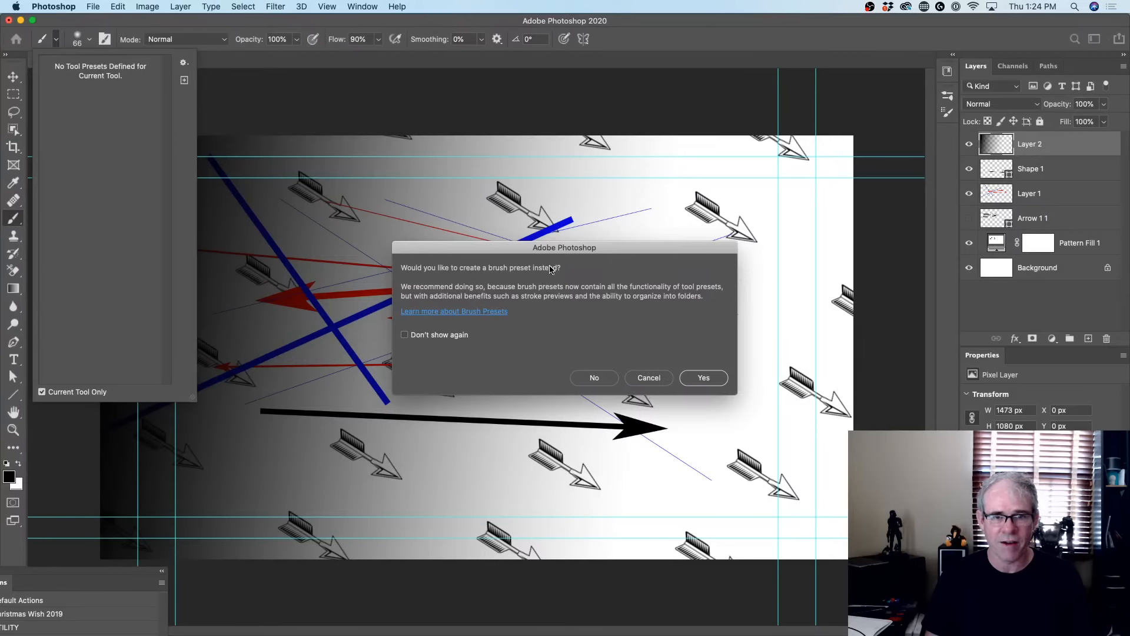
left_click(593, 378)
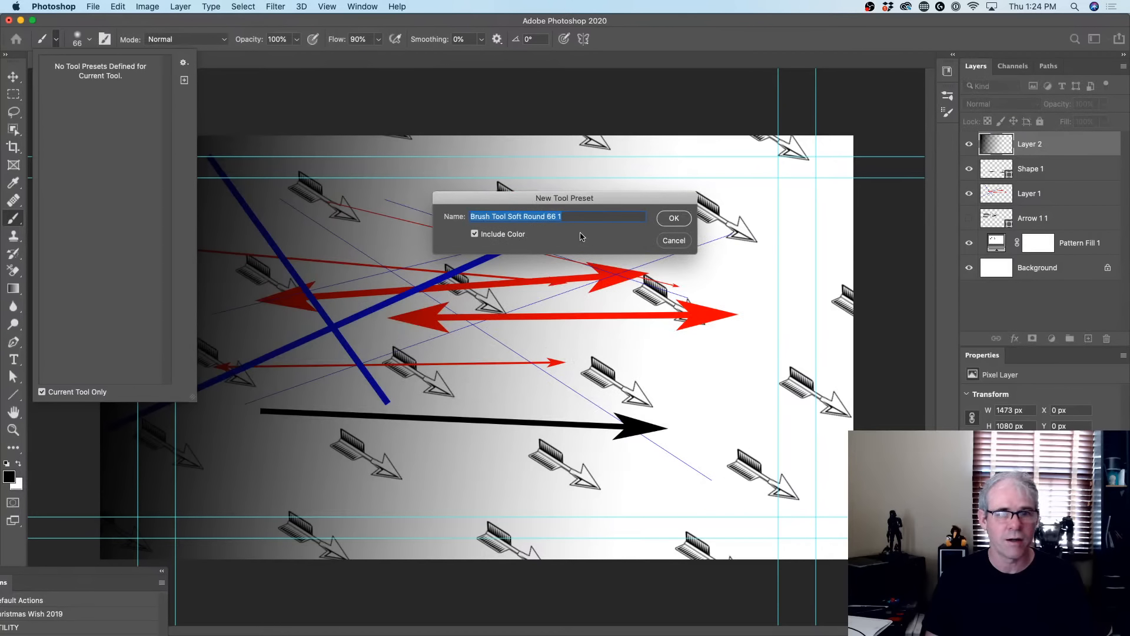
left_click(675, 218)
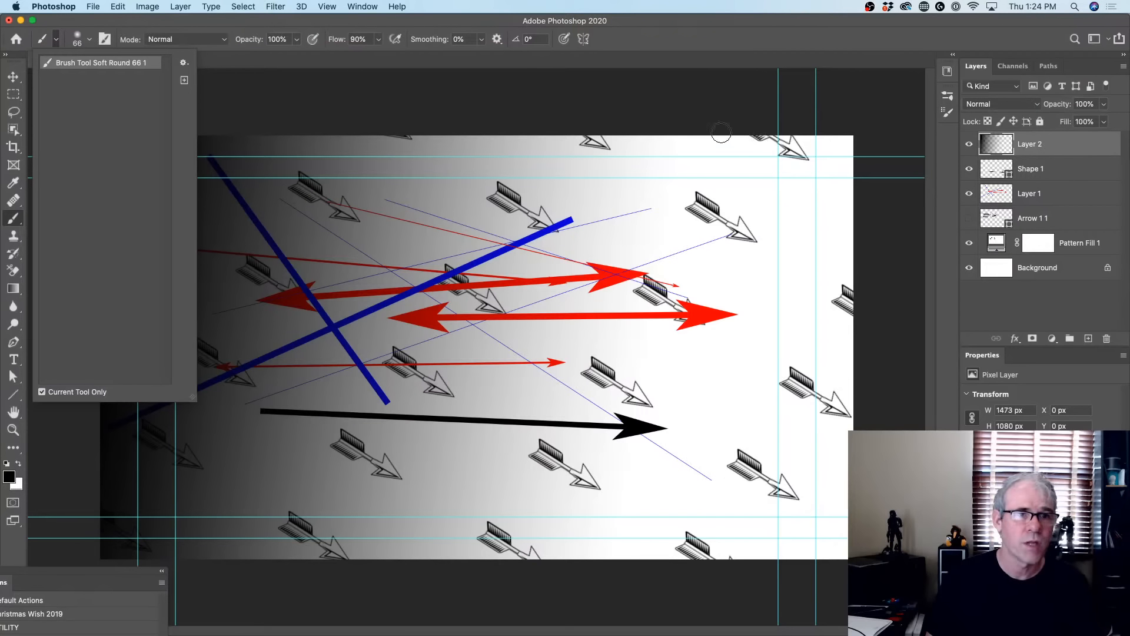
left_click(18, 77)
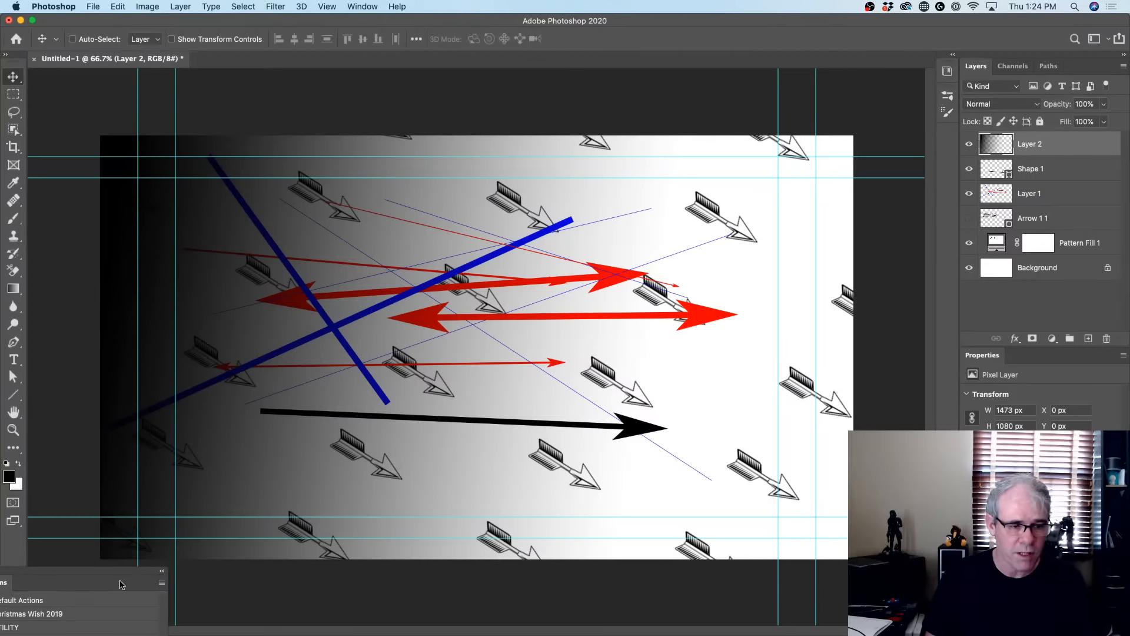
Bring the Actions panel into view and switch to the workspace that lays out all the preset panels side by side
left_click_drag(125, 571, 647, 73)
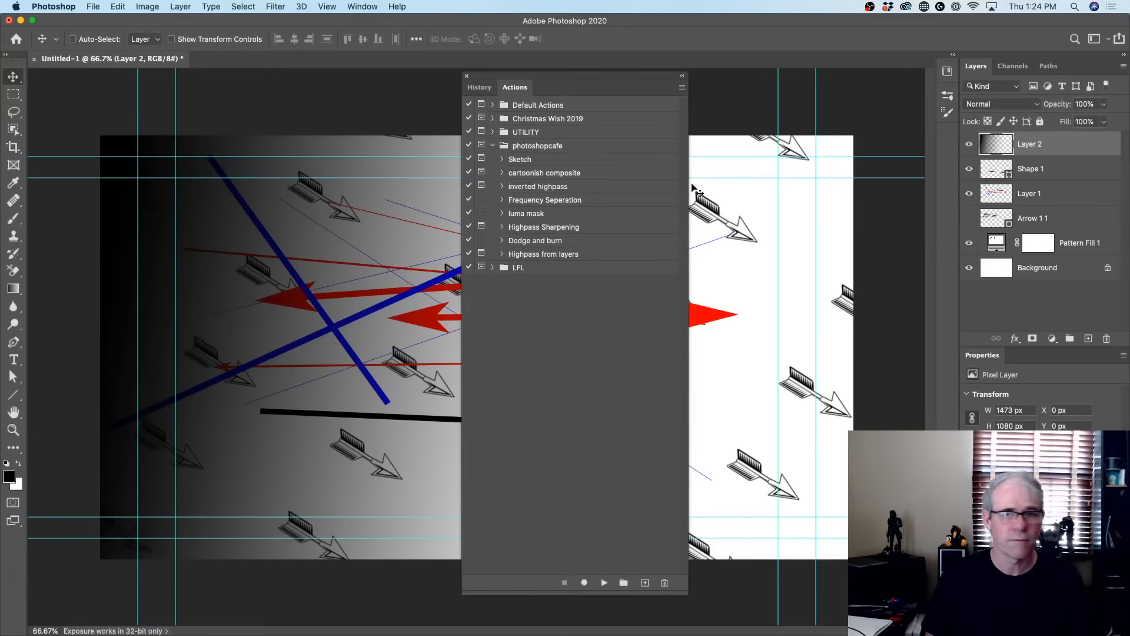
left_click(1110, 42)
left_click(1103, 47)
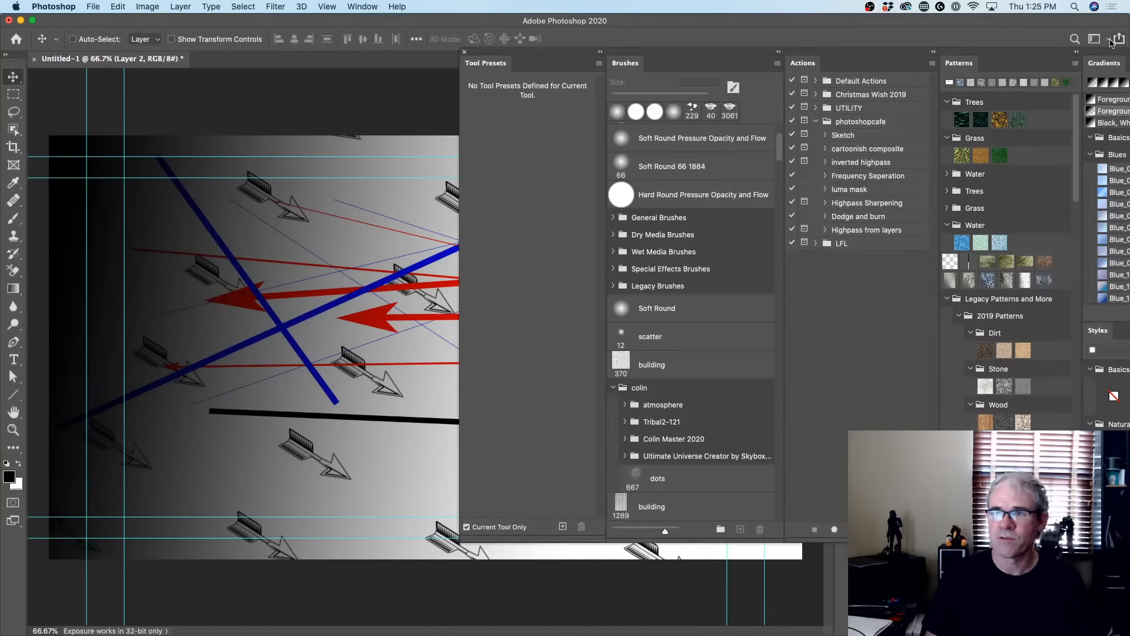
left_click(1110, 41)
left_click(1071, 193)
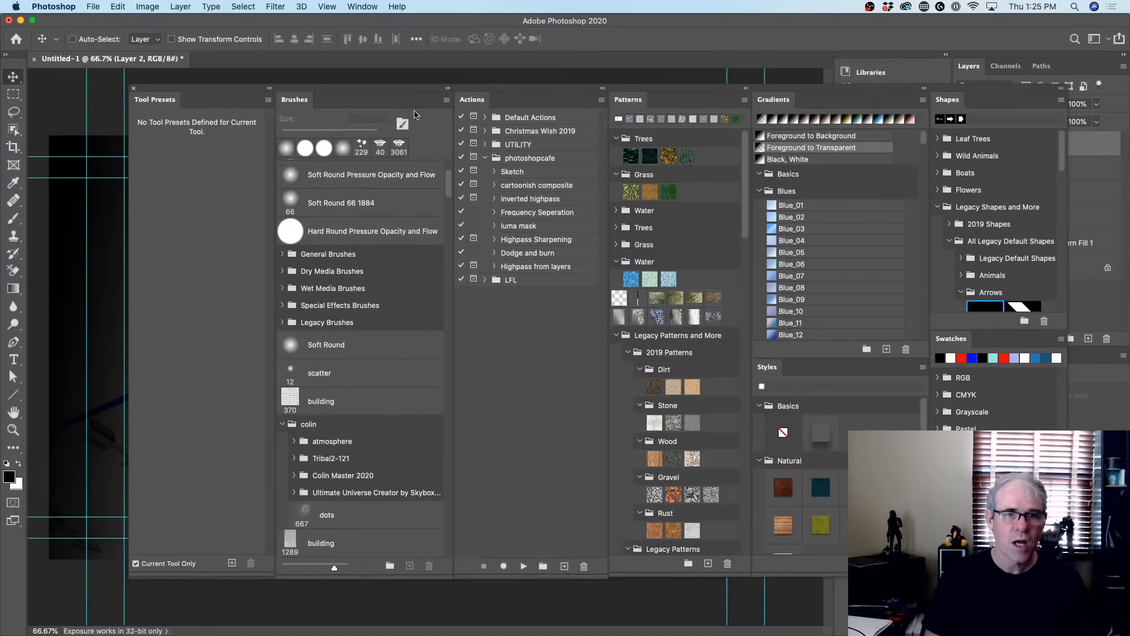
Examine the loadable brush sets offered for the Brushes panel and the brushes and groups already in its list
left_click(447, 101)
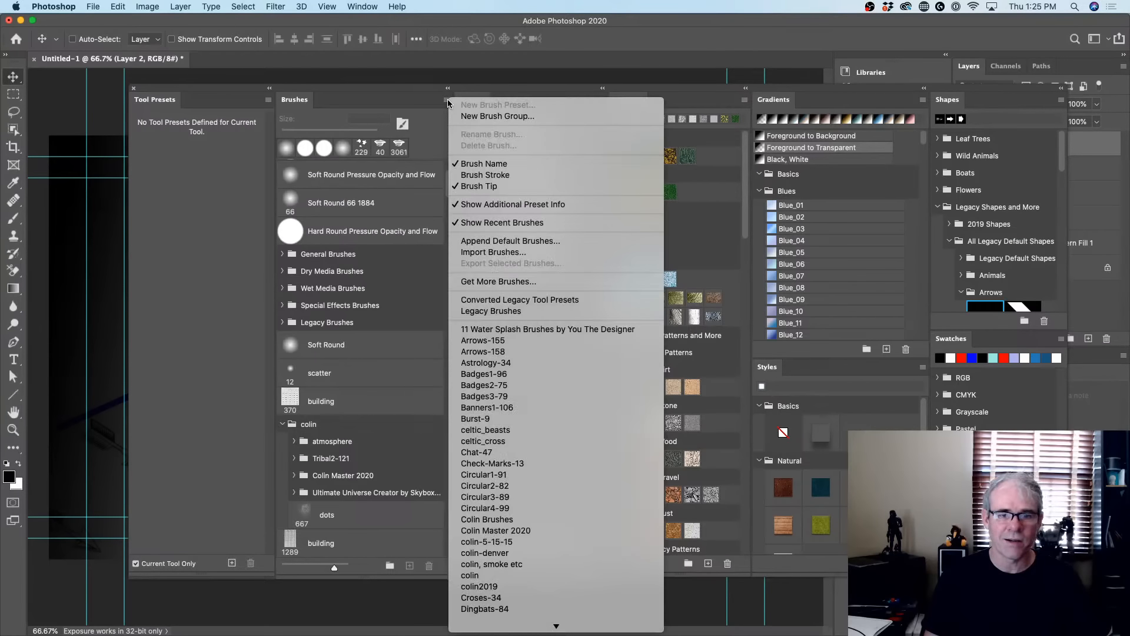
scroll(483, 501, "down", 3)
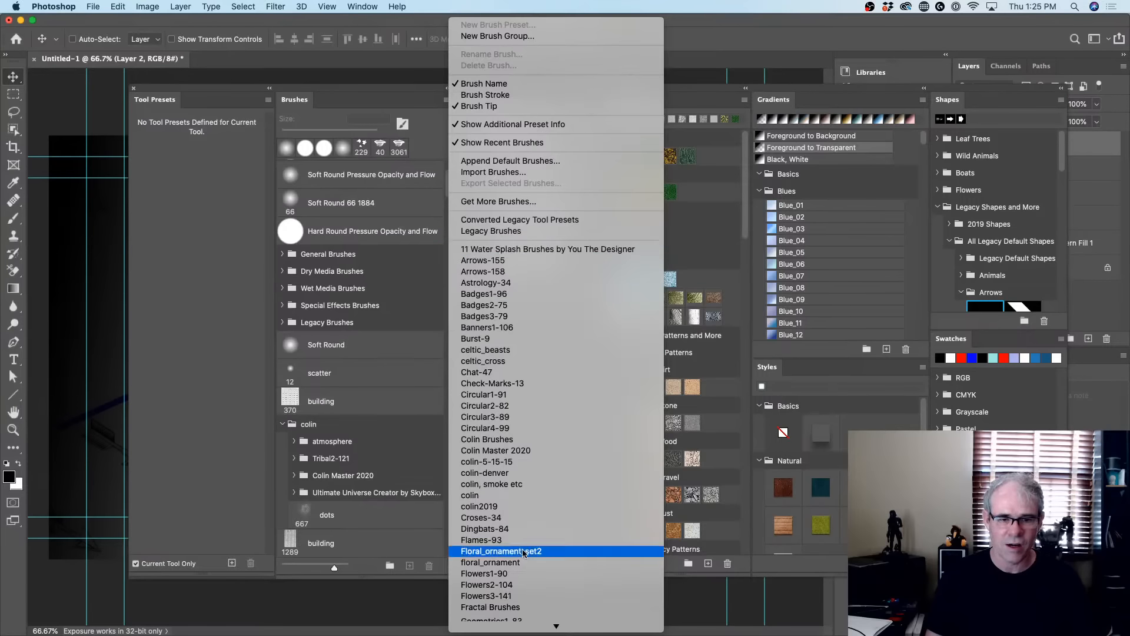
mouse_move(516, 630)
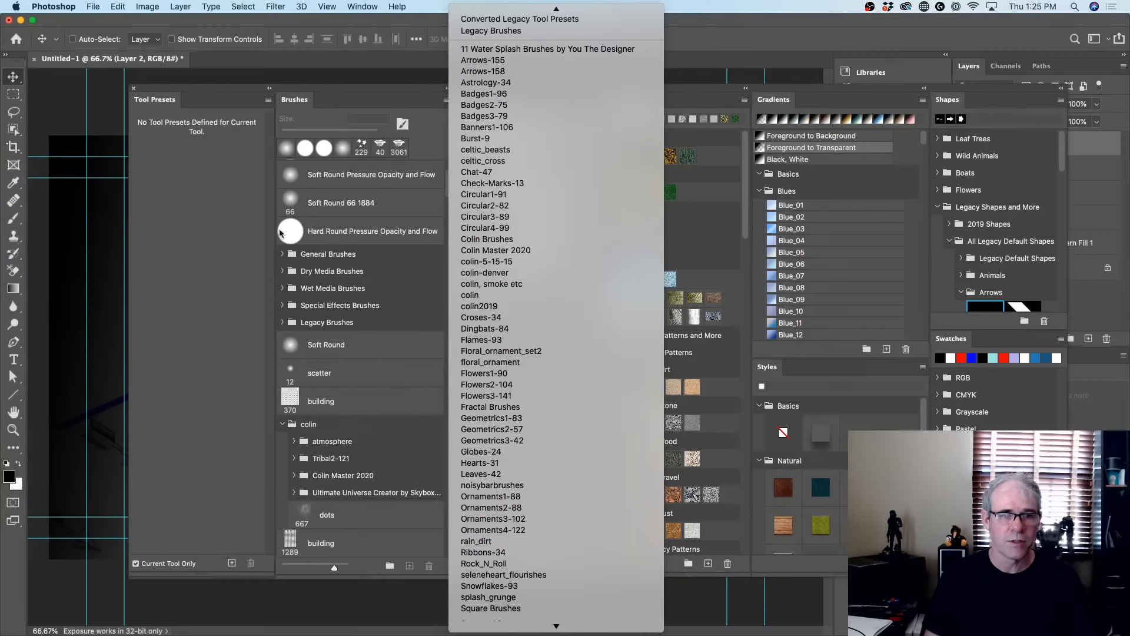
scroll(518, 441, "down", 5)
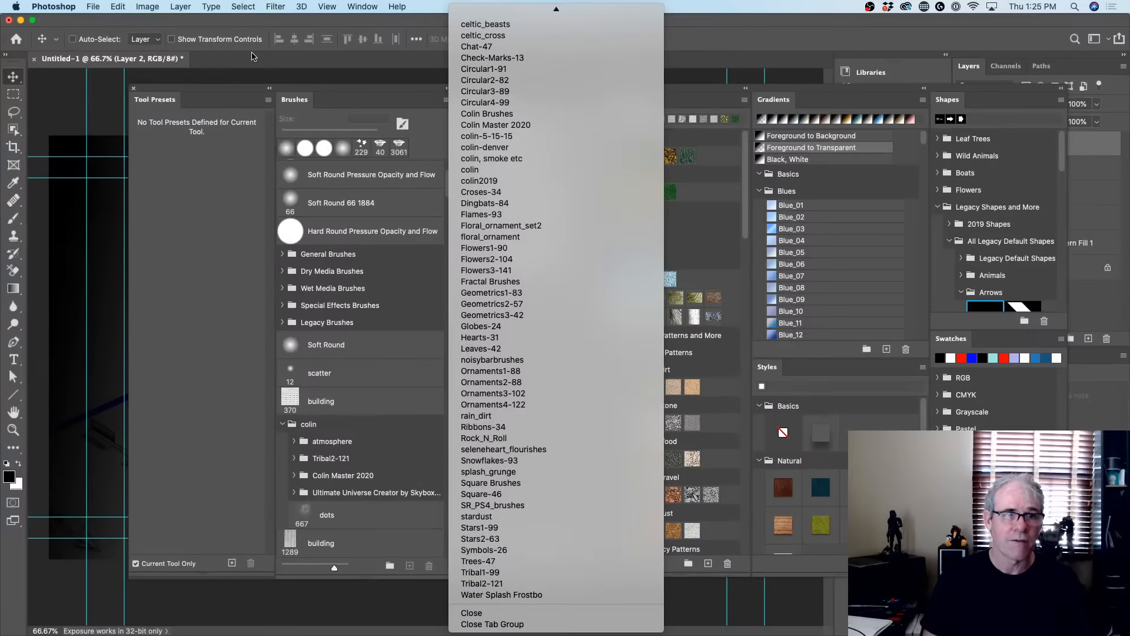
left_click(360, 94)
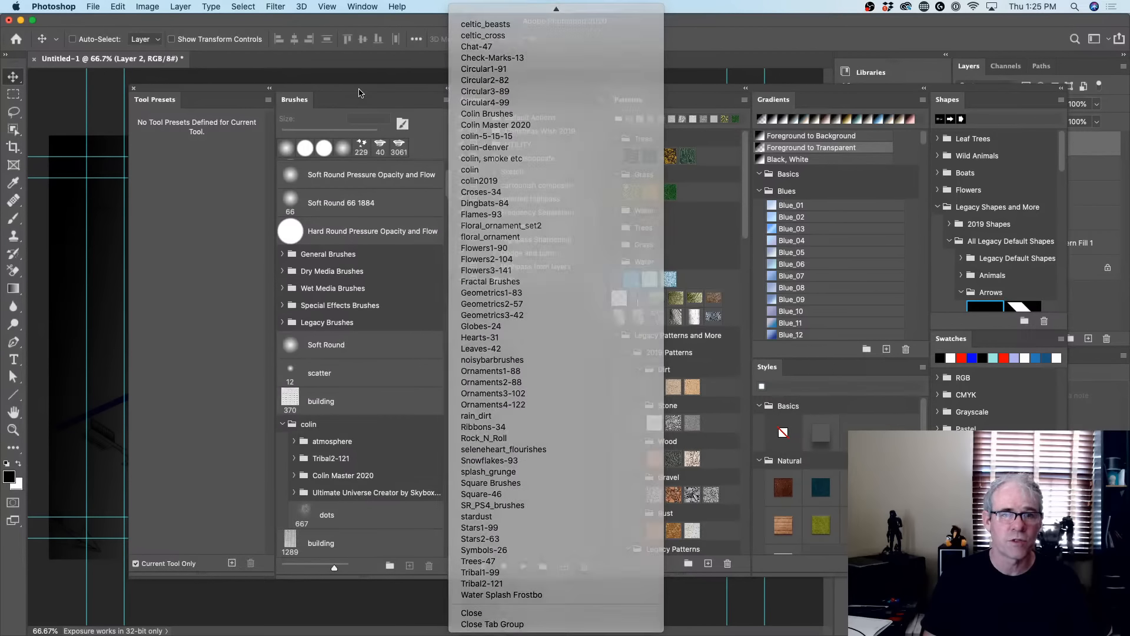
scroll(415, 365, "down", 2)
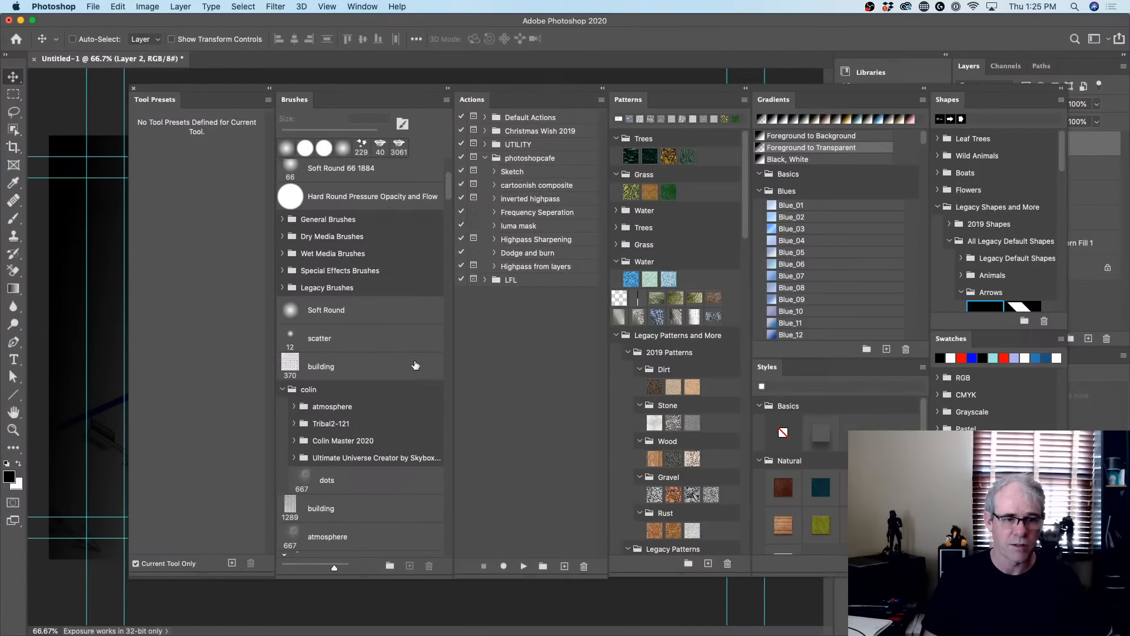
Examine the options offered for the custom brush group listed below the building brush, keeping that group selected
right_click(408, 388)
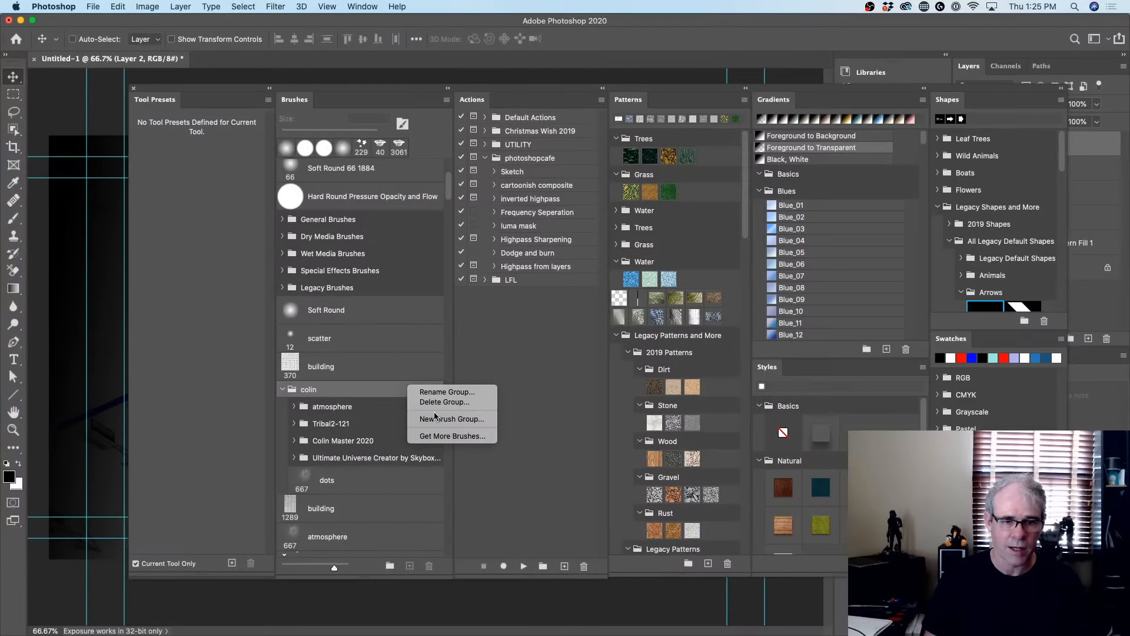
left_click(359, 389)
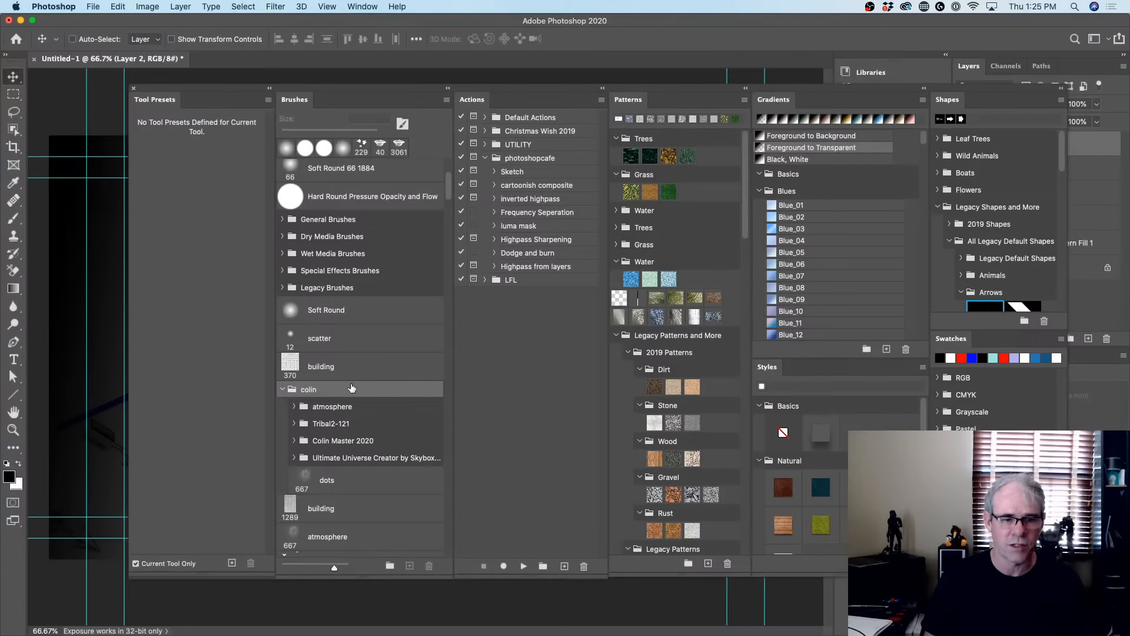
mouse_move(352, 386)
left_mouse_down()
mouse_move(362, 431)
mouse_move(345, 532)
mouse_move(430, 562)
mouse_move(355, 384)
left_mouse_up()
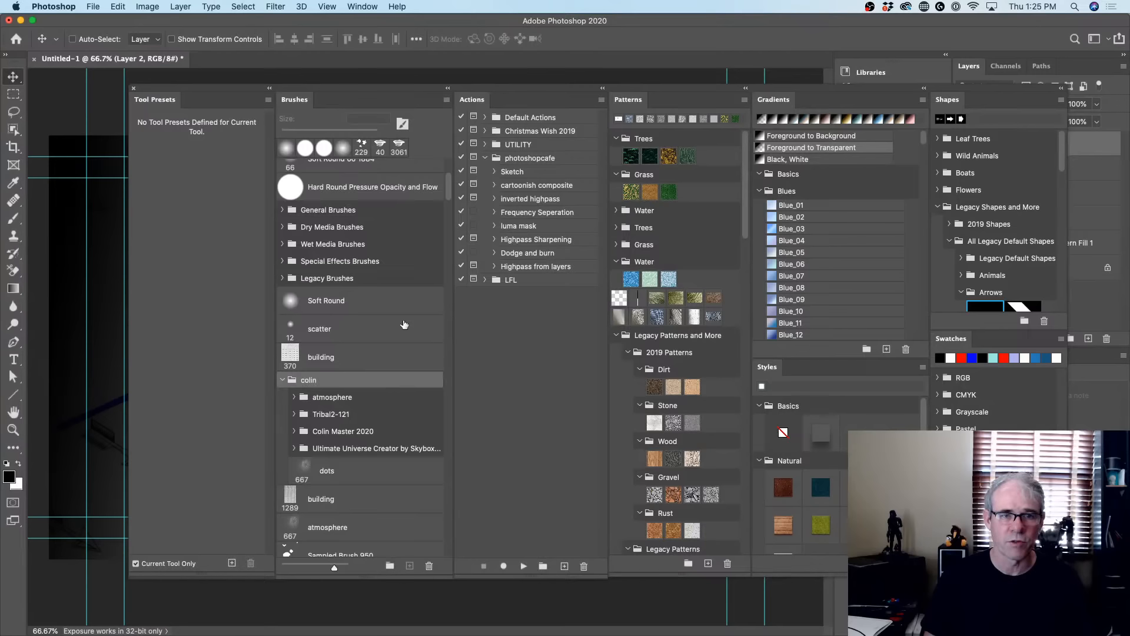
Open Adobe's online brush collection from the Brushes panel's Get More Brushes command and download the Manga Brushes set
left_click(447, 100)
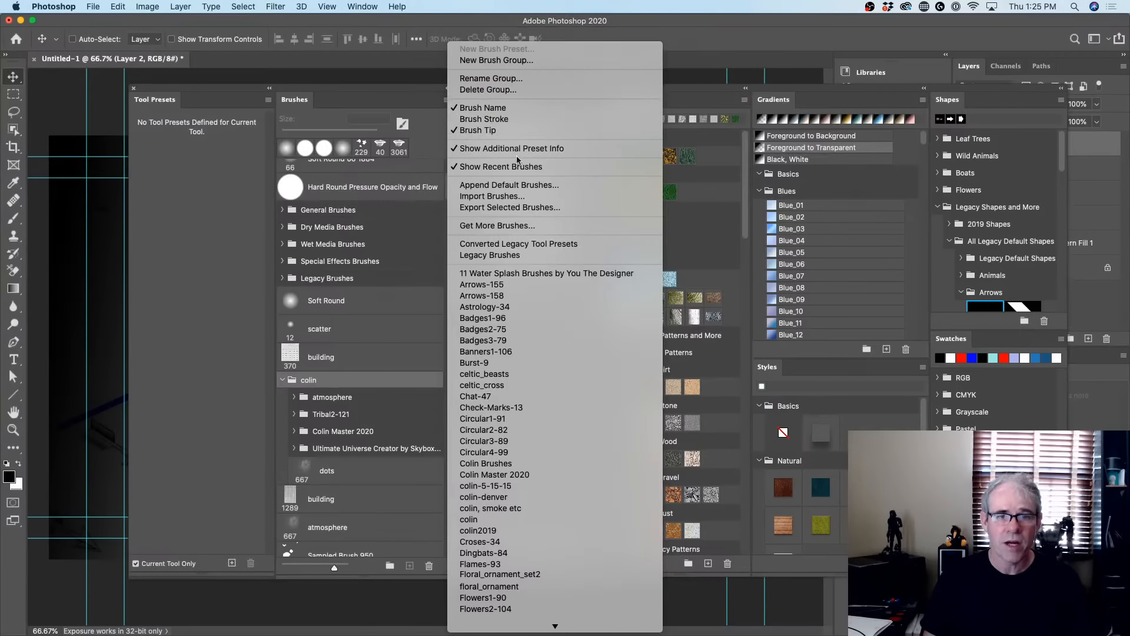
left_click(477, 226)
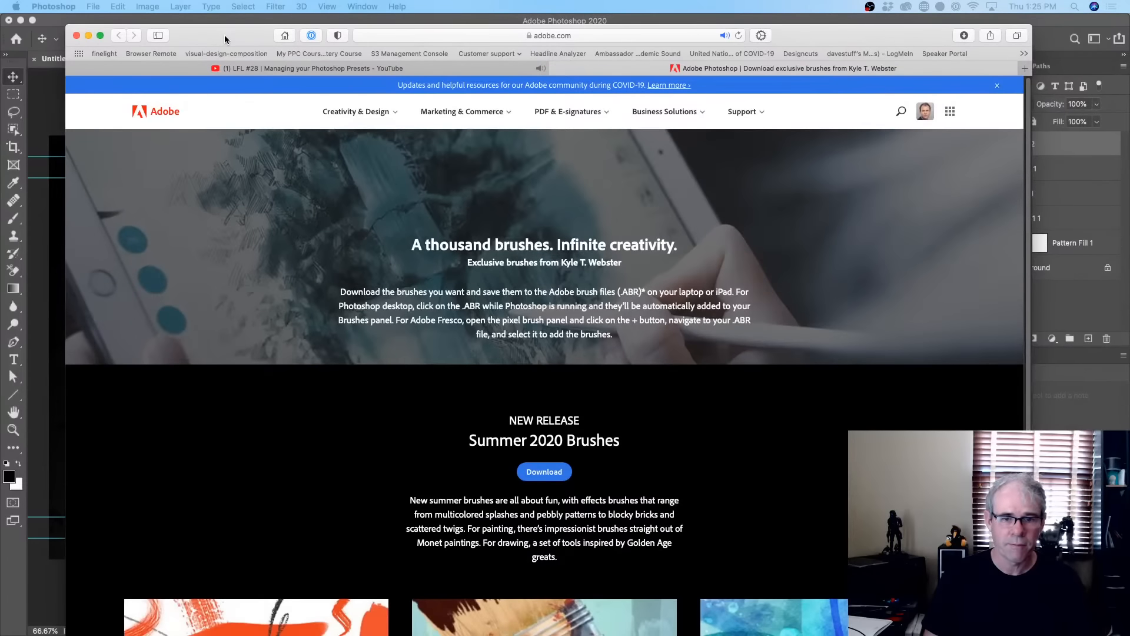
left_click_drag(224, 39, 224, 29)
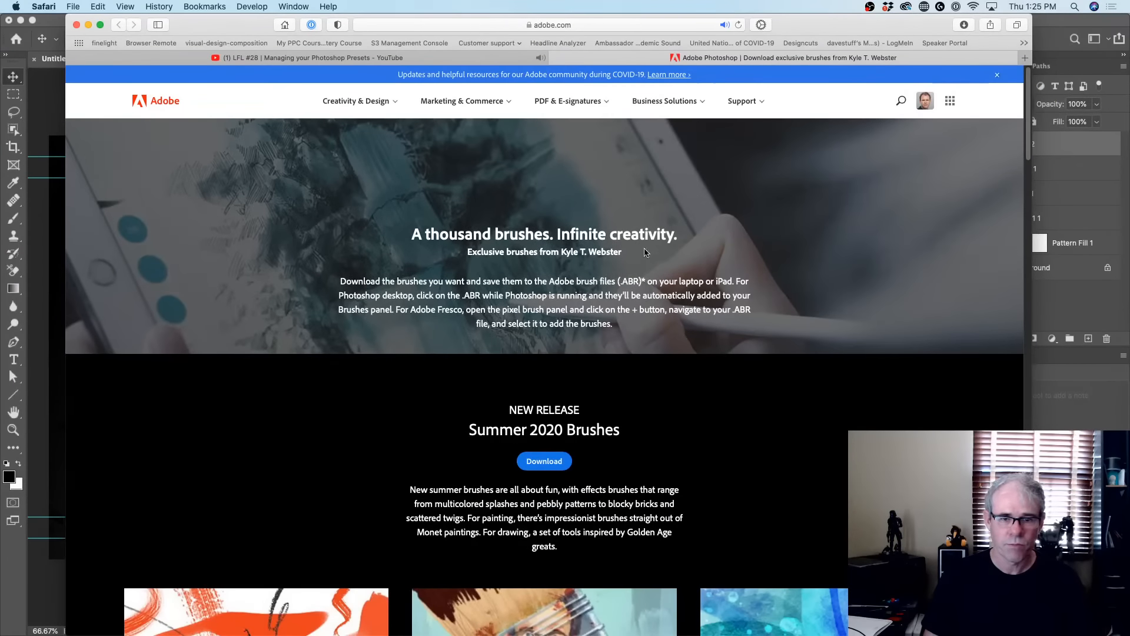
scroll(437, 242, "down", 10)
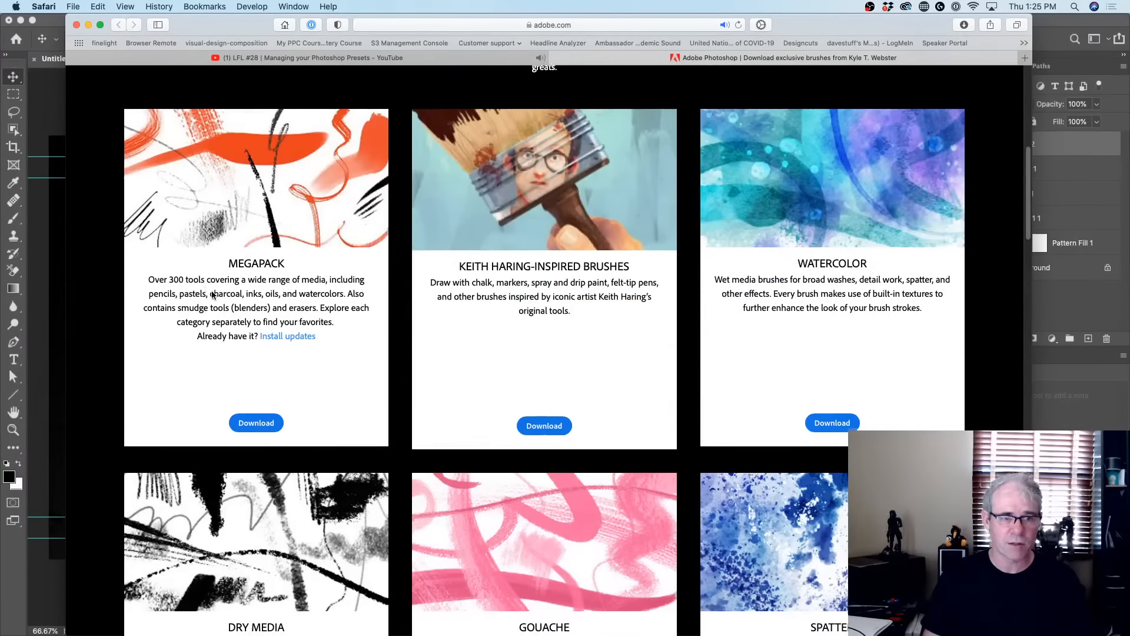
scroll(437, 242, "down", 12)
scroll(213, 298, "down", 6)
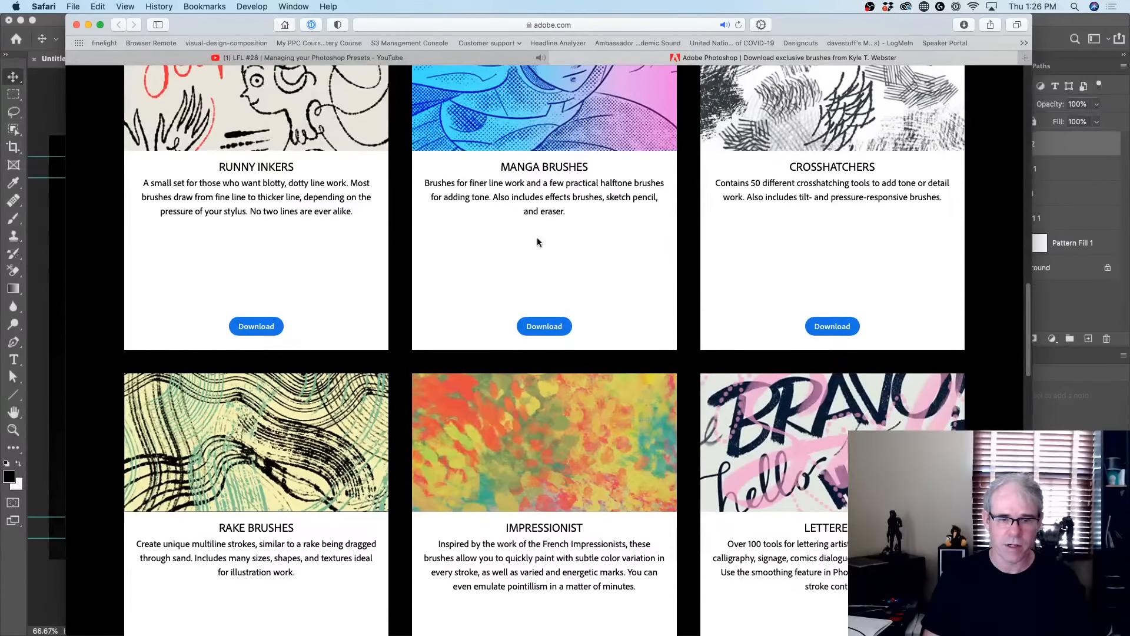
left_click(538, 319)
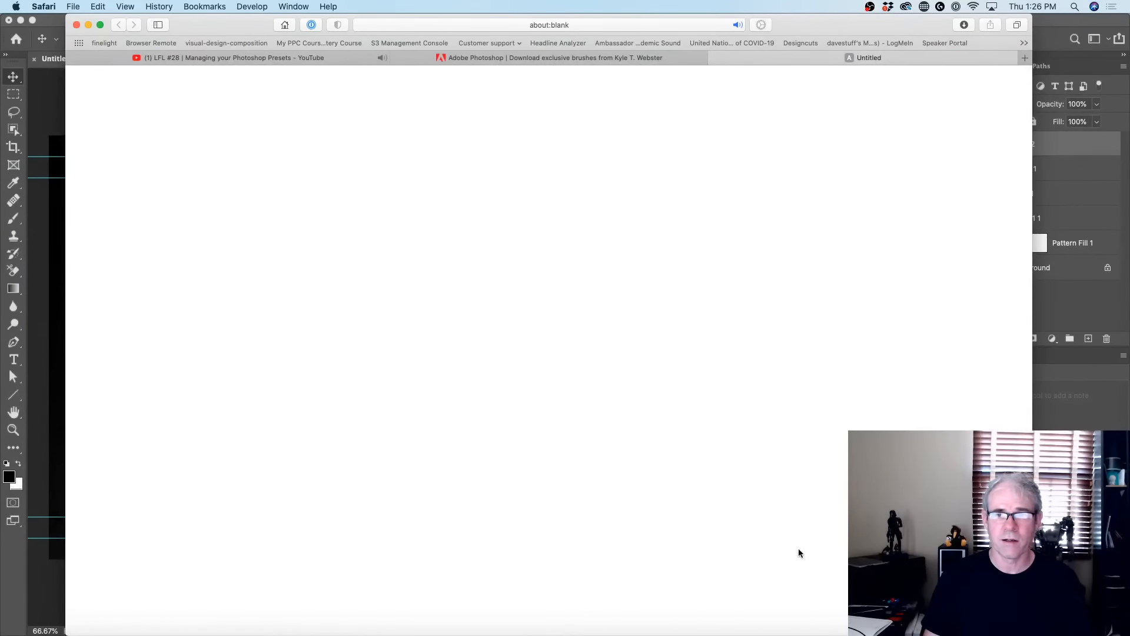
Load manga.abr from the Downloads folder into Photoshop and expand the new manga group in the brush list
left_click(88, 25)
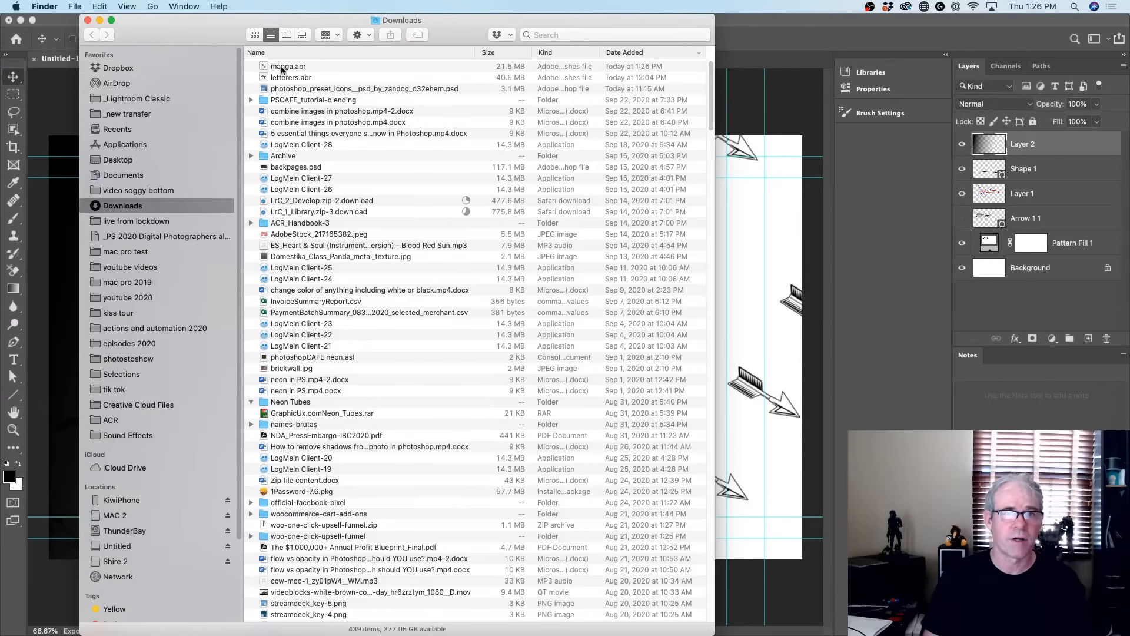
double_click(282, 67)
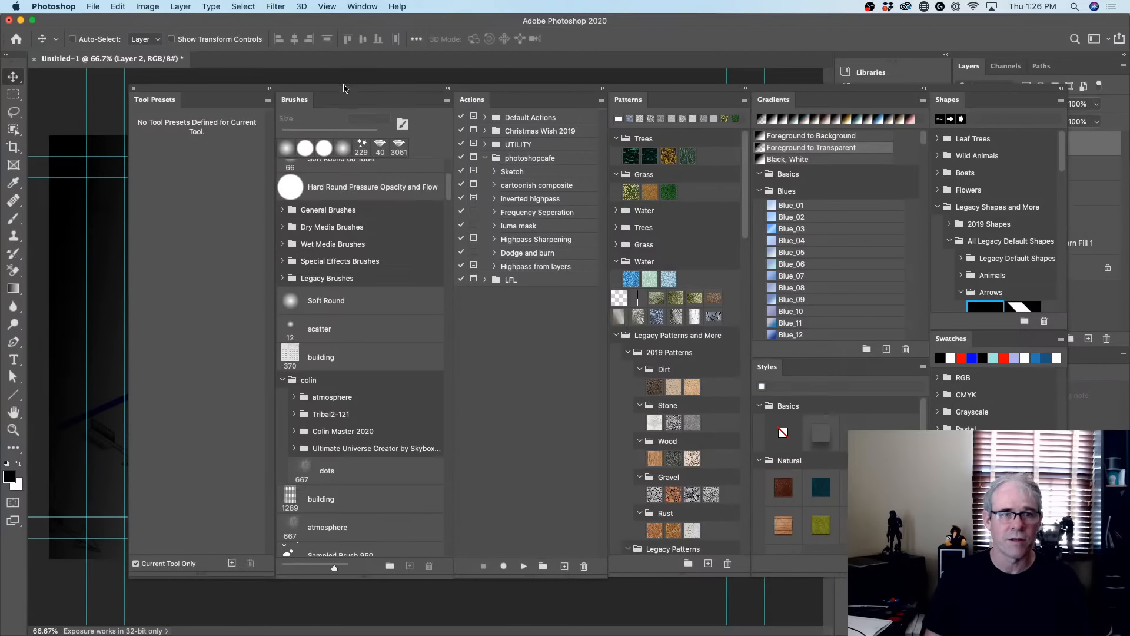
left_click_drag(340, 84, 322, 53)
left_click_drag(435, 156, 443, 512)
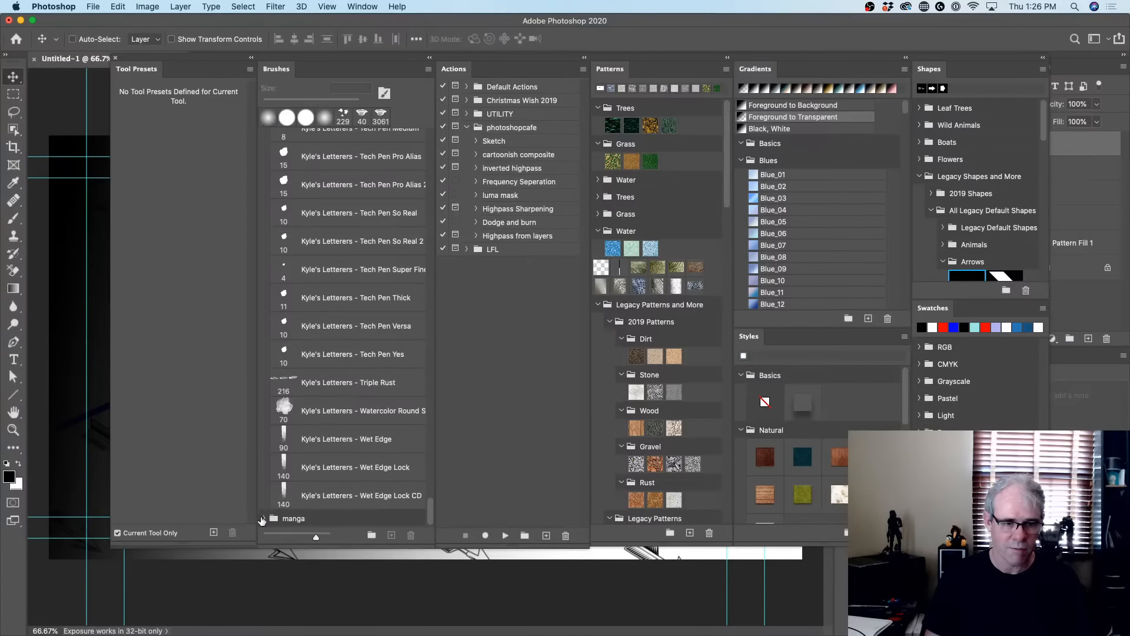
left_click(263, 518)
scroll(309, 353, "down", 10)
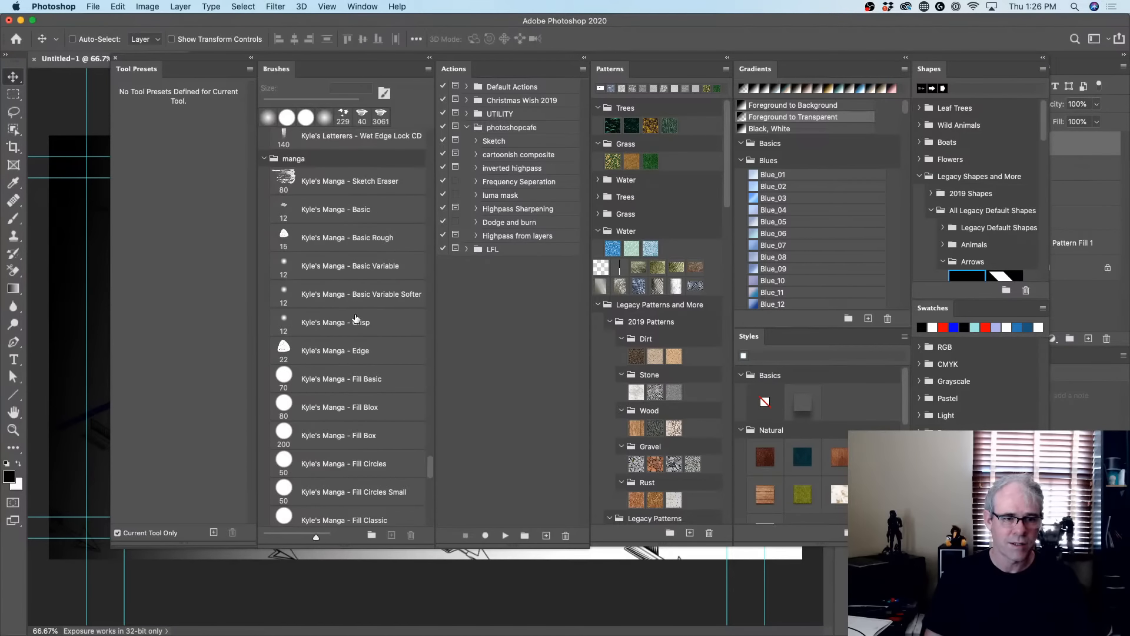
Paint white dabs and one long looping stroke across Layer 2 with the Kyle's Manga - Edge brush, keeping the canvas clear of panels
left_click(356, 350)
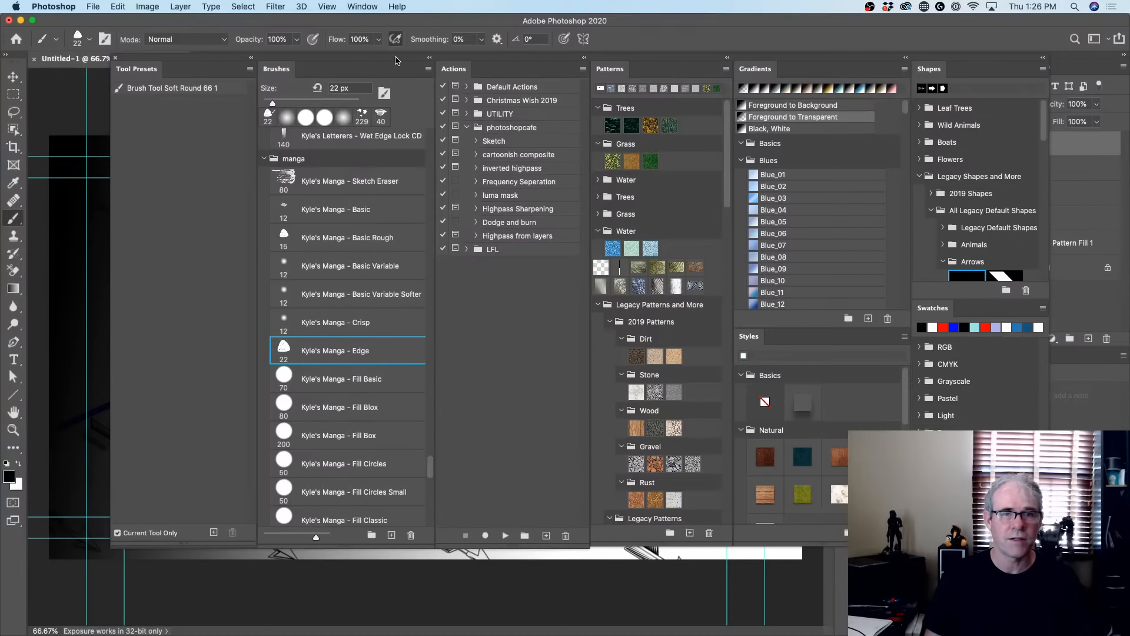
left_click_drag(396, 60, 452, 466)
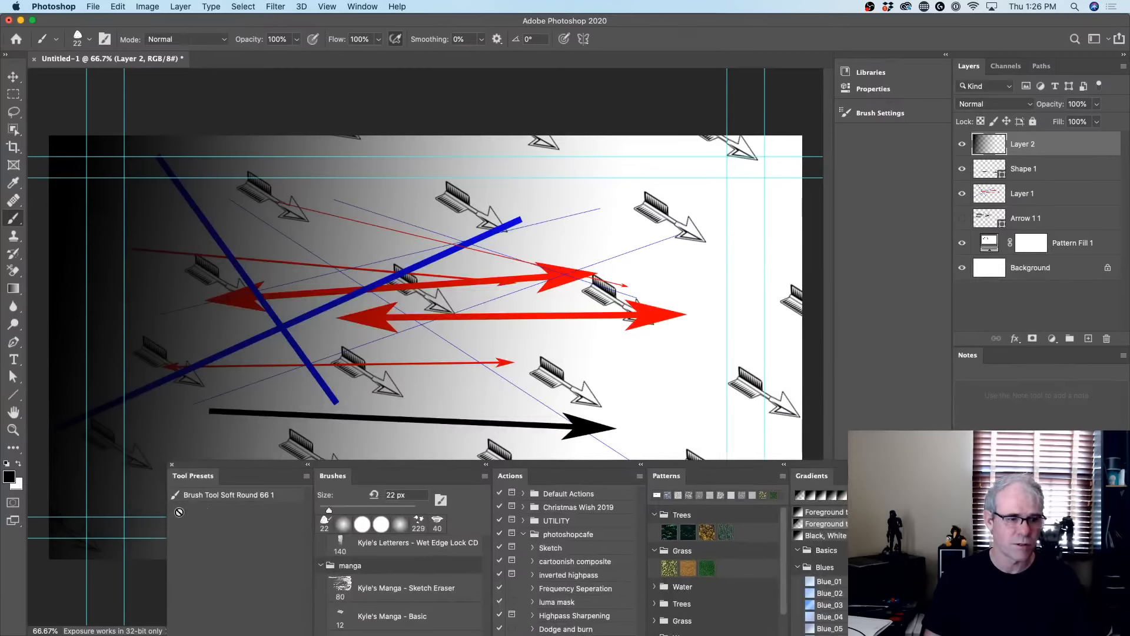
left_click(18, 464)
left_click(165, 197)
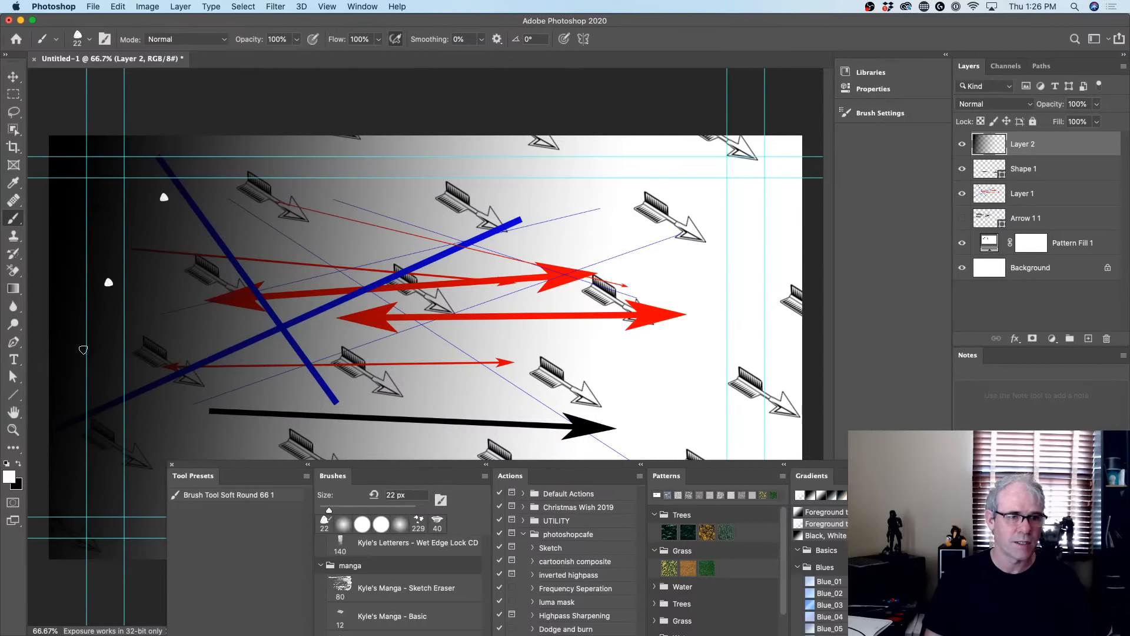
mouse_move(89, 368)
left_mouse_down()
mouse_move(128, 252)
mouse_move(313, 263)
mouse_move(235, 220)
mouse_move(580, 353)
left_mouse_up()
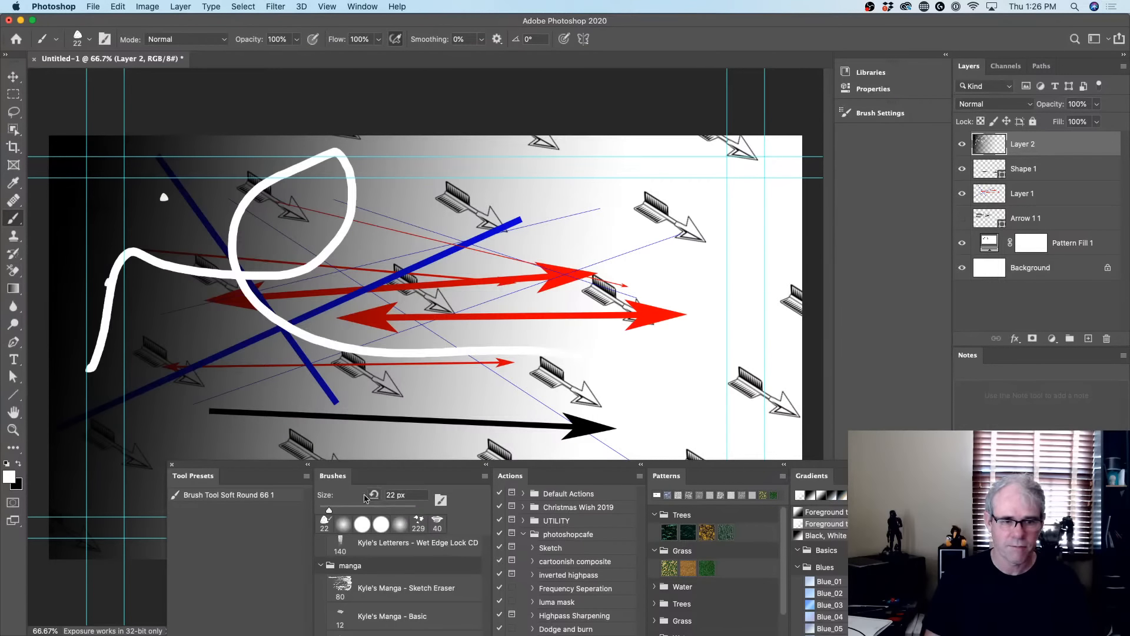
Bring the preset panels back up over the canvas, activate the Kyle's Manga - Sketch Eraser preset and return to the Brush tool
mouse_move(366, 465)
left_mouse_down()
mouse_move(347, 282)
mouse_move(257, 31)
left_mouse_up()
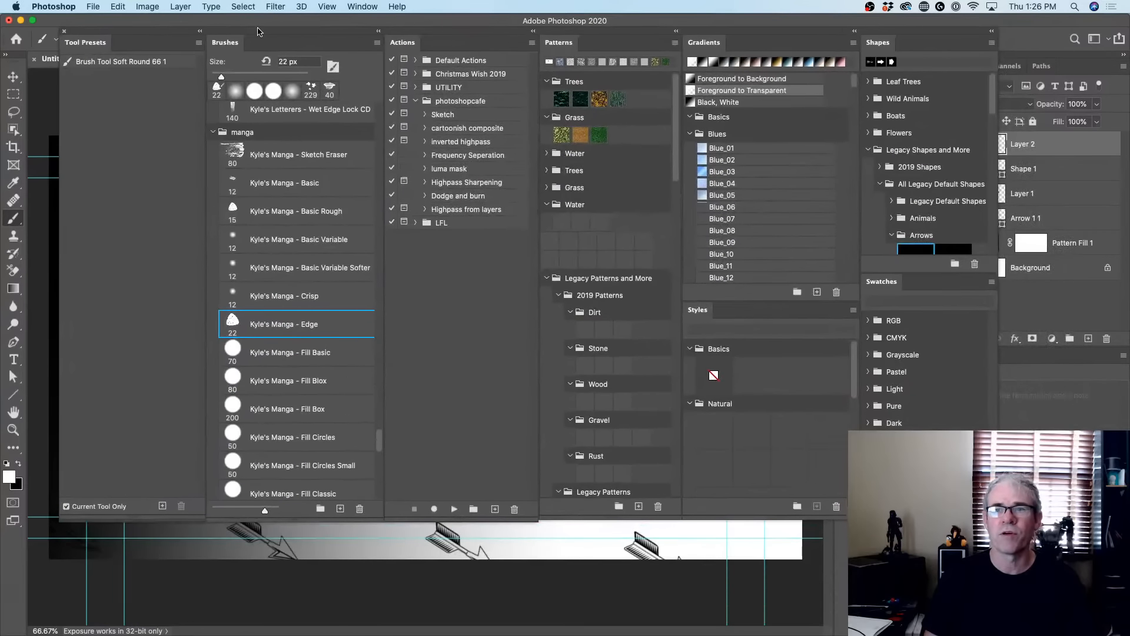
left_click(333, 161)
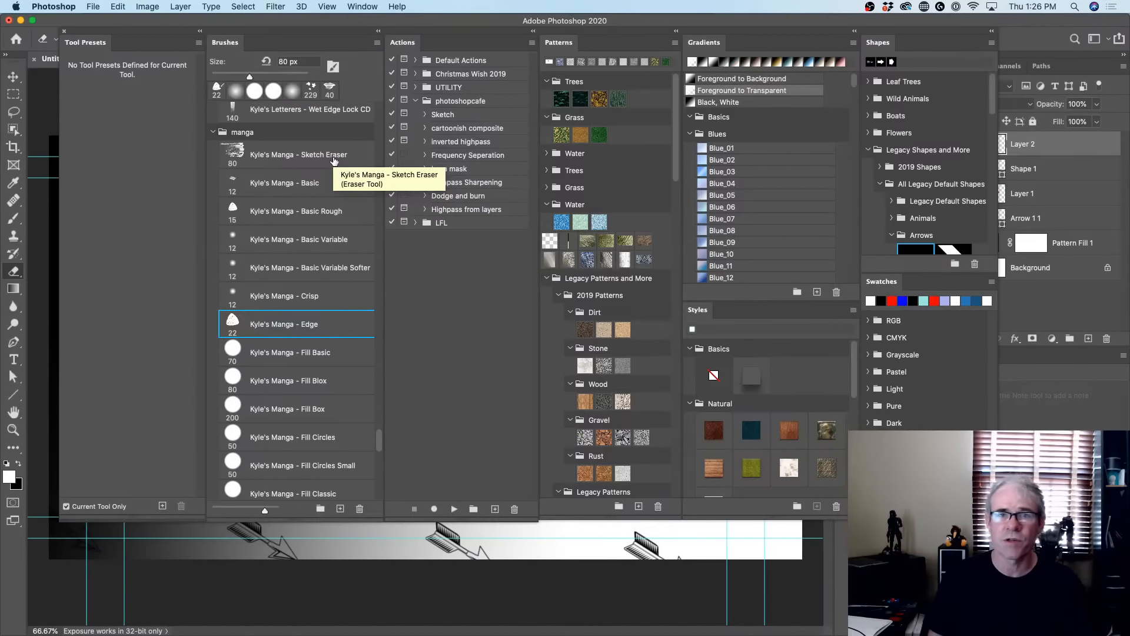
key("b")
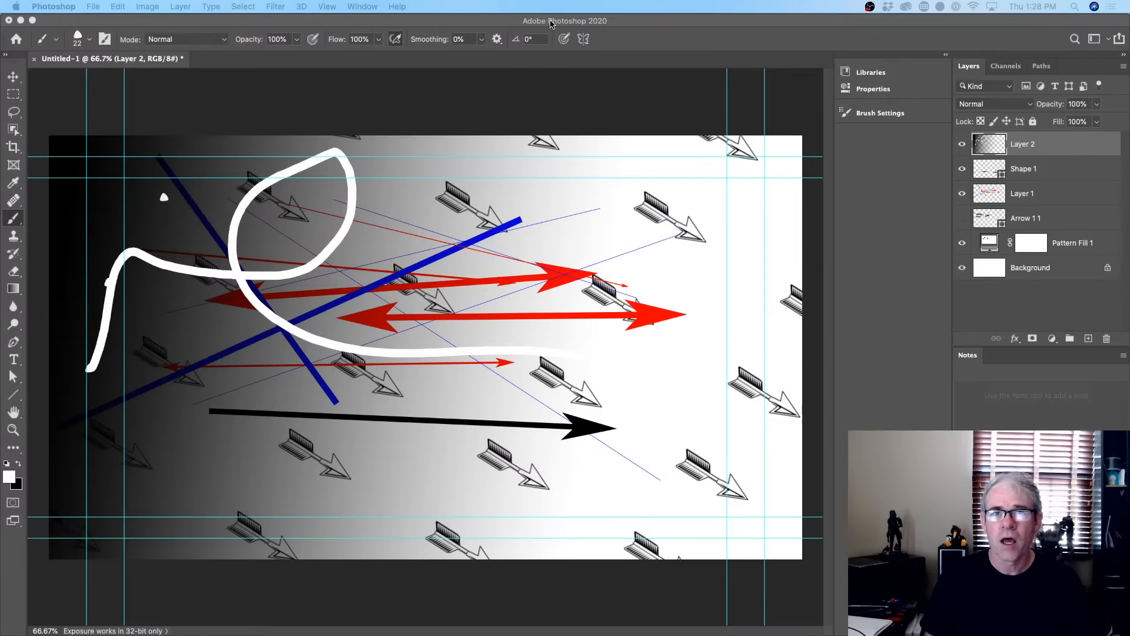
left_click(613, 20)
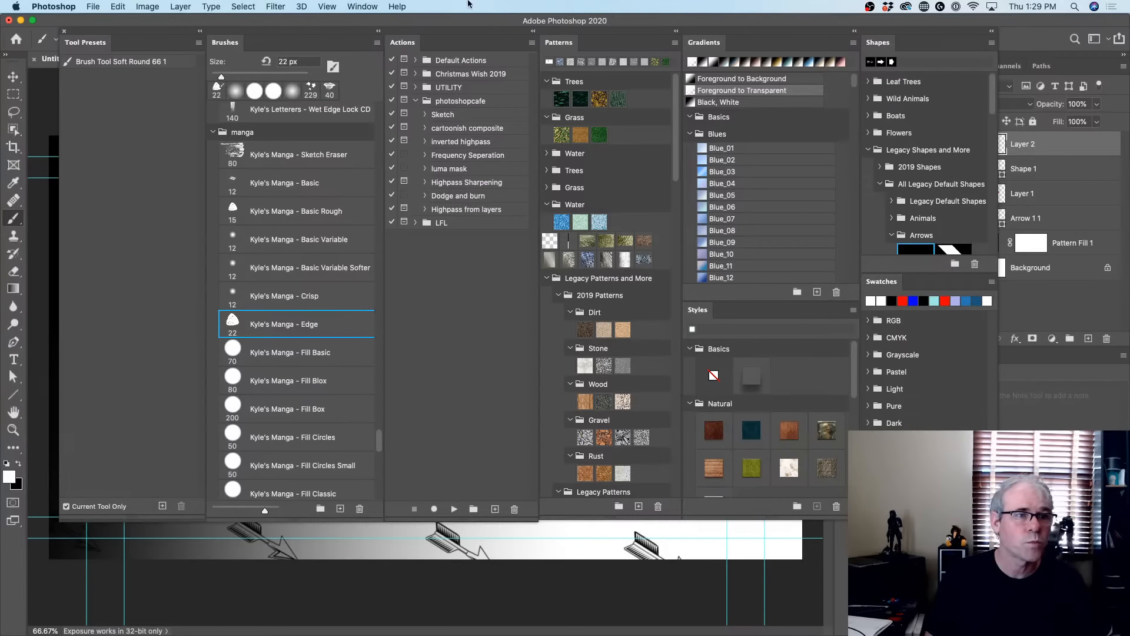
left_click_drag(270, 34, 246, 34)
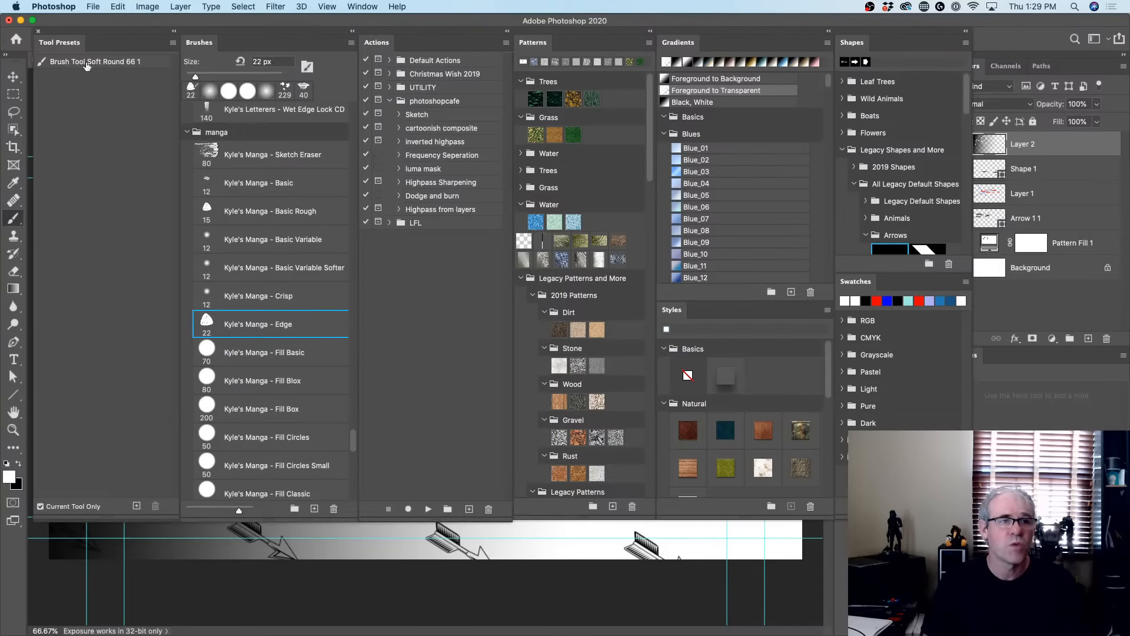
Examine the Preset Manager, Migrate Presets and Export/Import Presets commands and the import and export options for brushes
left_click(94, 6)
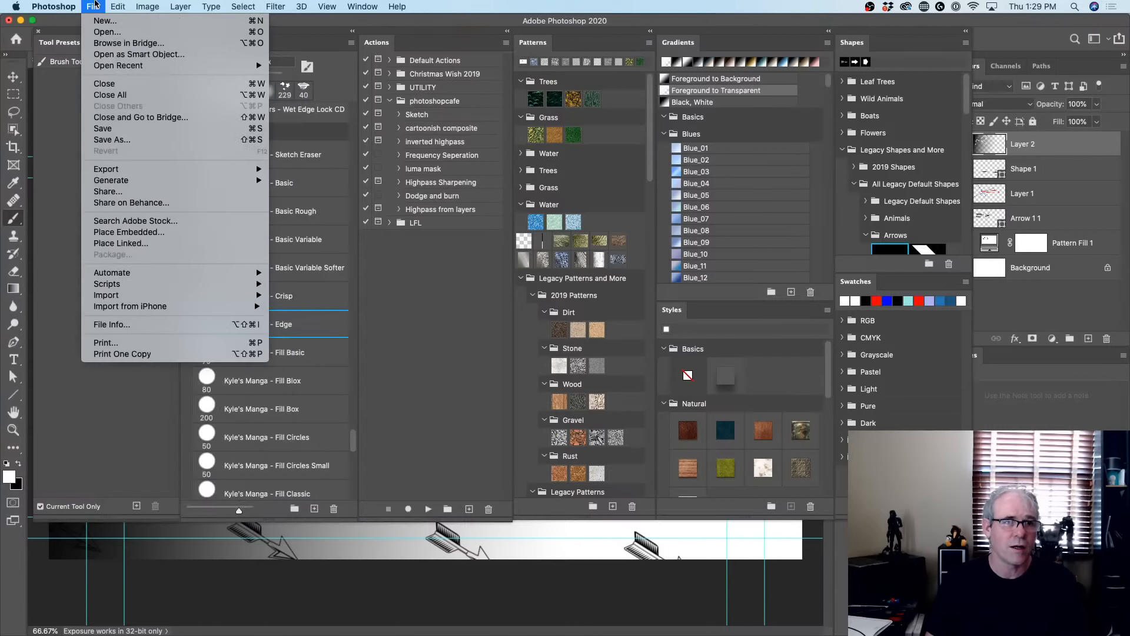
mouse_move(128, 276)
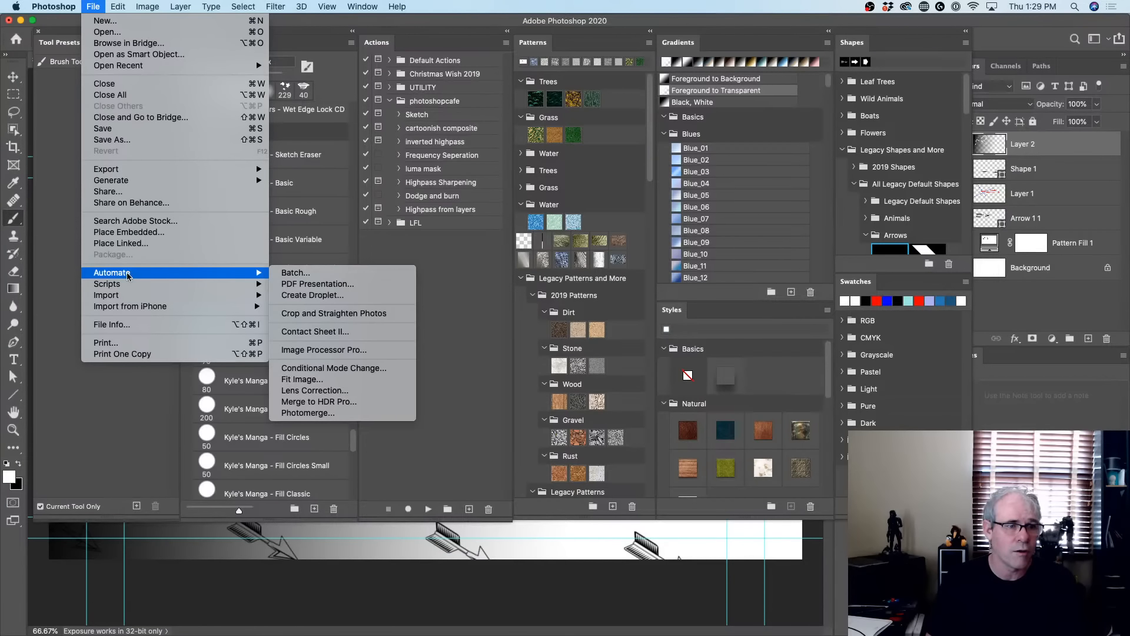
mouse_move(117, 7)
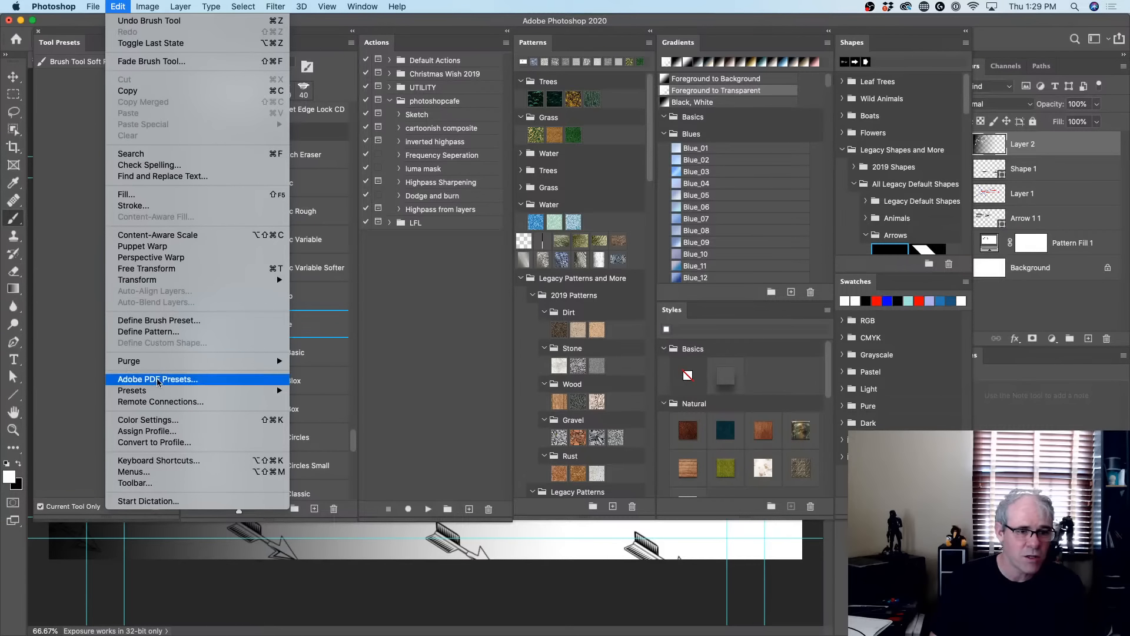
mouse_move(211, 398)
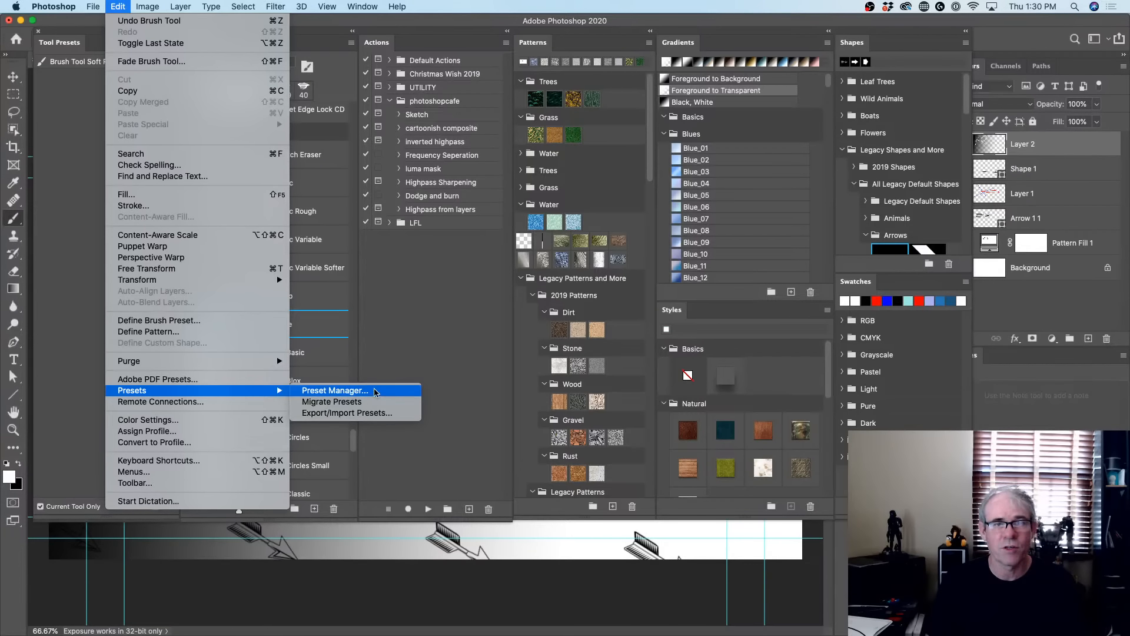
left_click(406, 352)
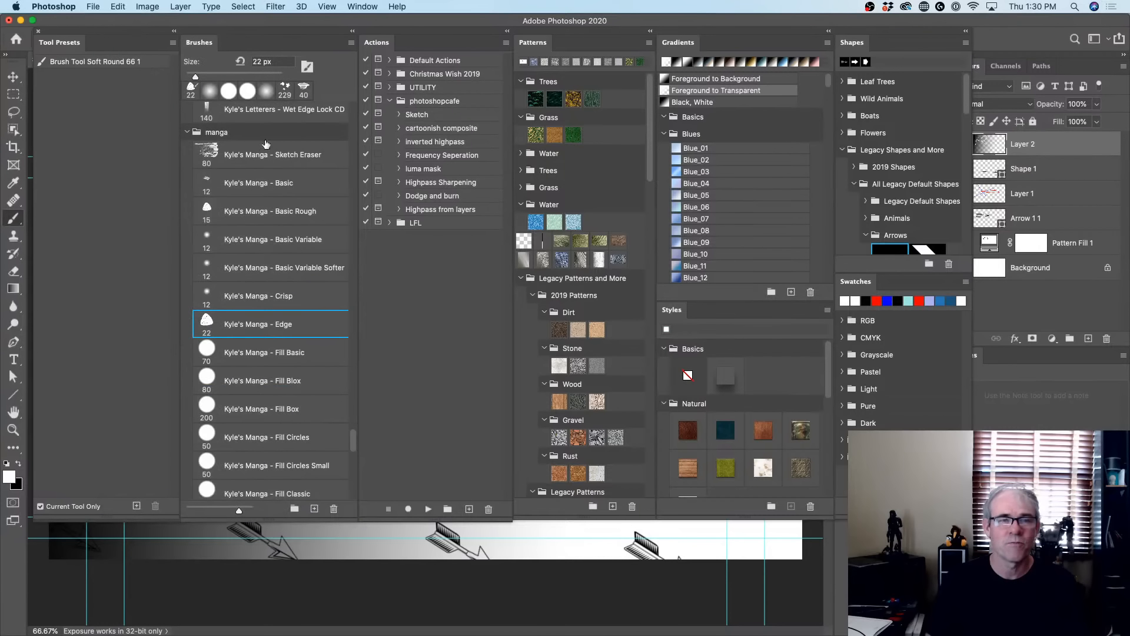
left_click(350, 43)
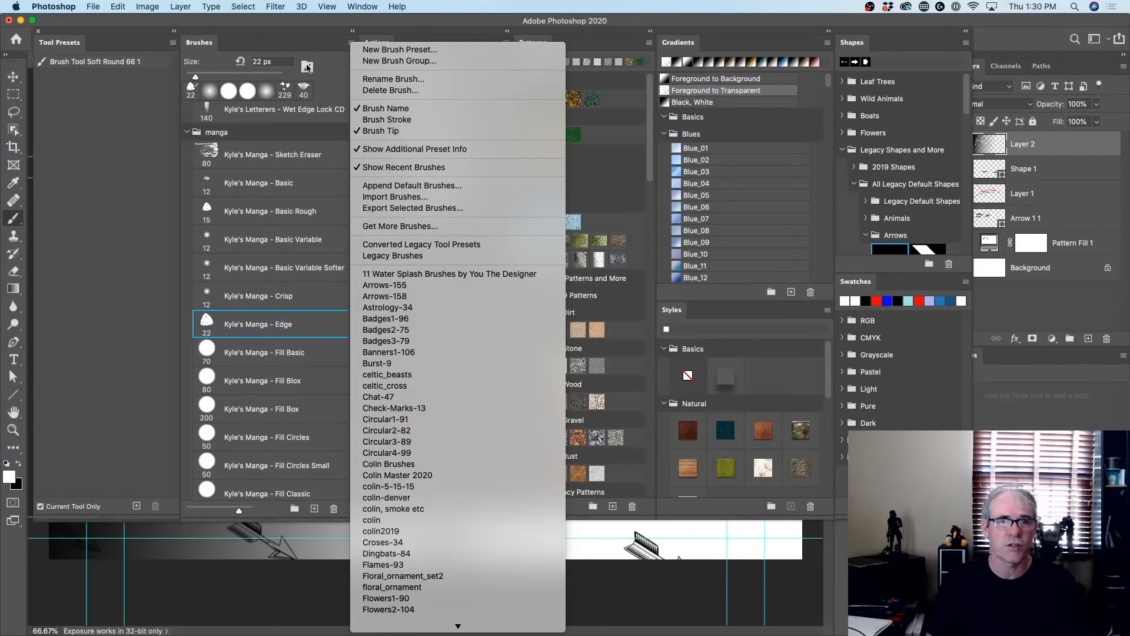
left_click(299, 30)
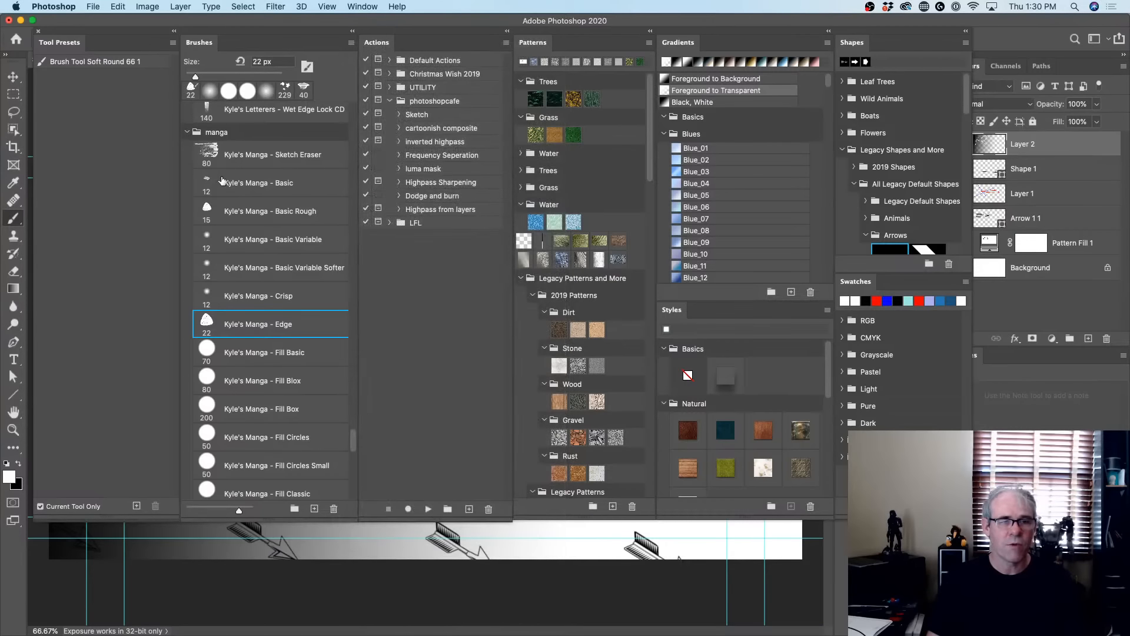
Select all manga brushes from Kyle's Manga - Sketch Eraser through Kyle's Manga - Flex in the brush list
key("e")
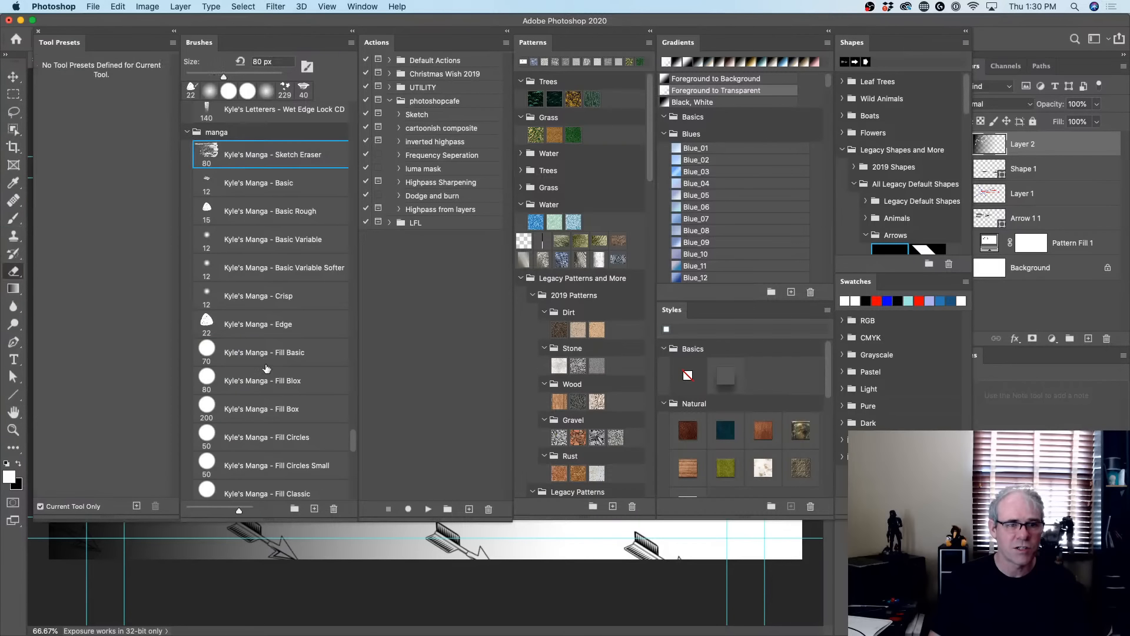
scroll(265, 371, "down", 4)
left_click(253, 419, "shift")
scroll(254, 424, "up", 5)
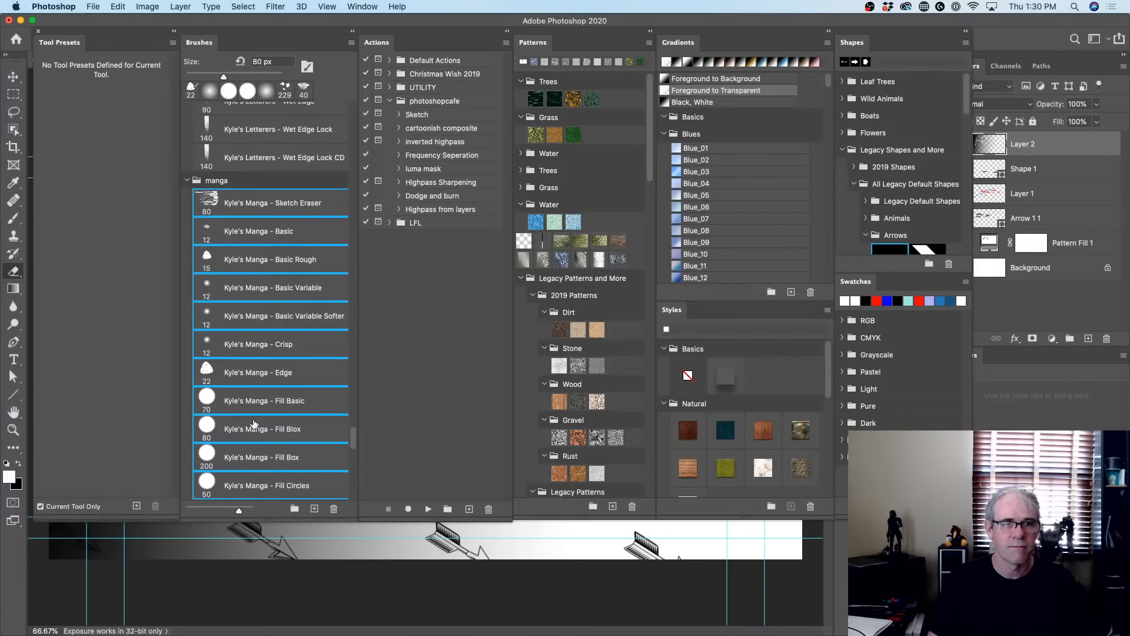
left_click(274, 204)
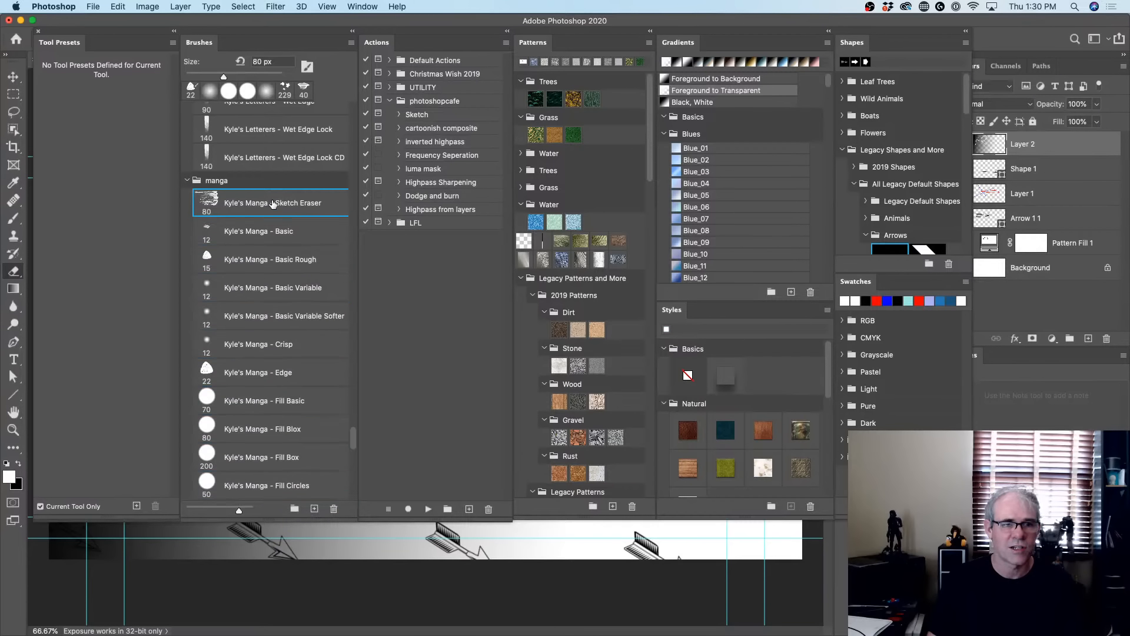
scroll(270, 230, "down", 13)
left_click(238, 408, "shift")
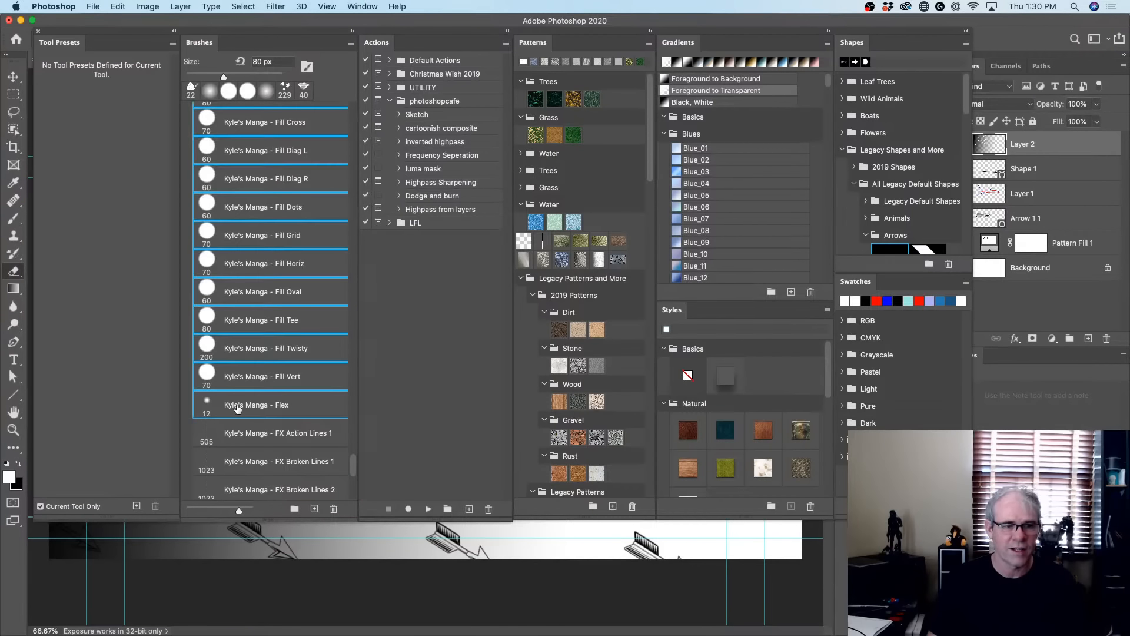
scroll(237, 409, "up", 8)
scroll(238, 407, "up", 5)
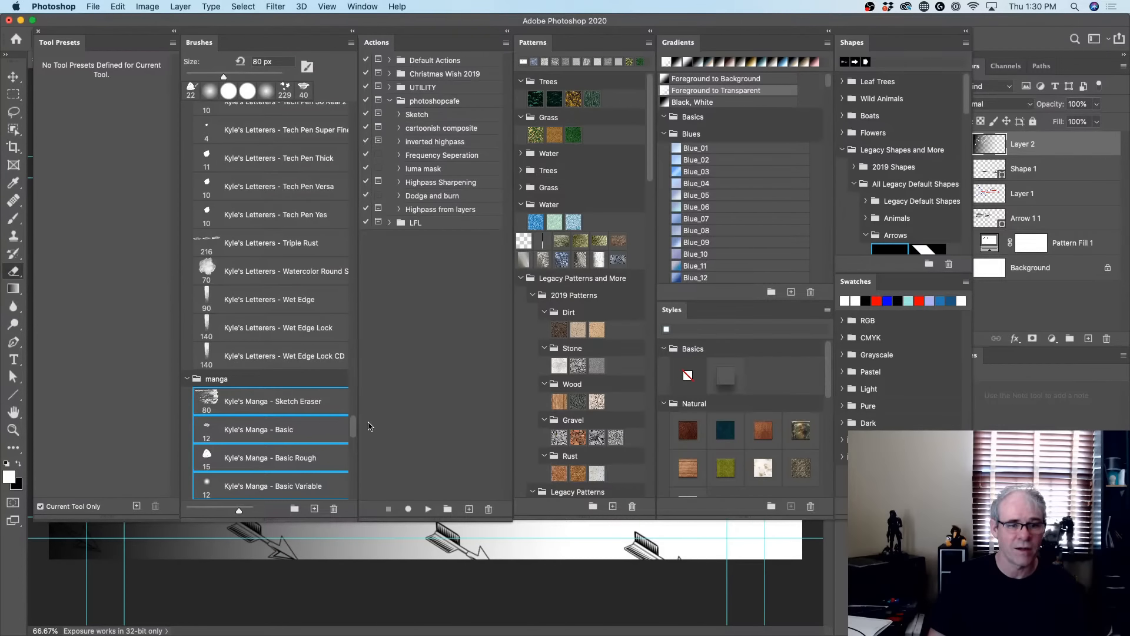
mouse_move(354, 433)
left_mouse_down()
mouse_move(365, 106)
mouse_move(362, 135)
left_mouse_up()
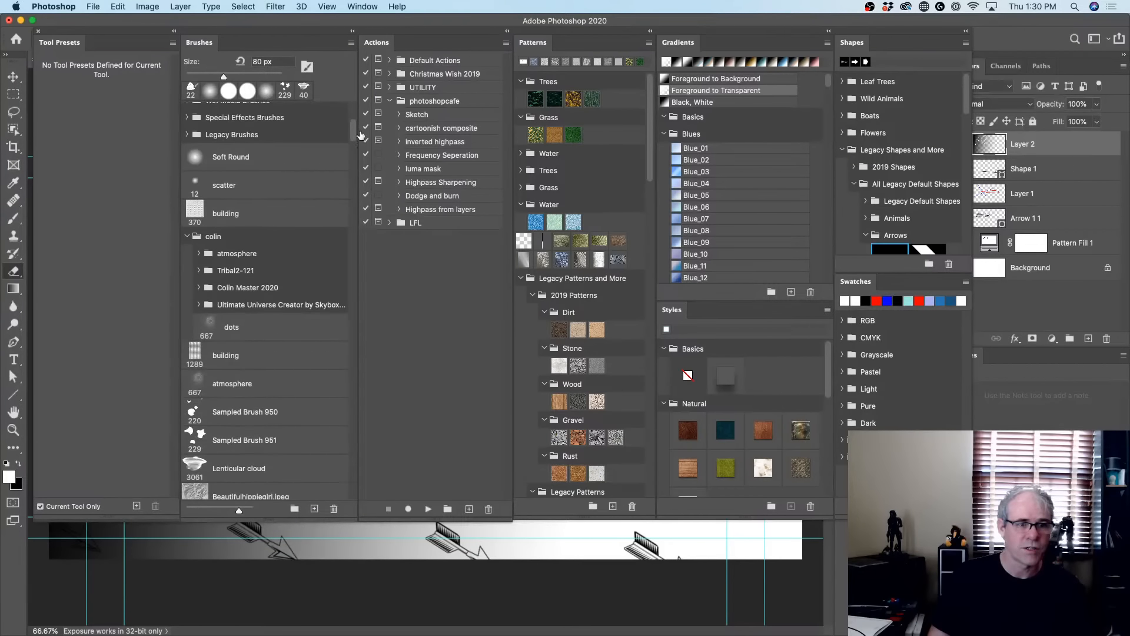
Export the colin brush group to the 2020 folder as Colin Brushes.abr, saving over the existing file of that name
left_click(215, 237)
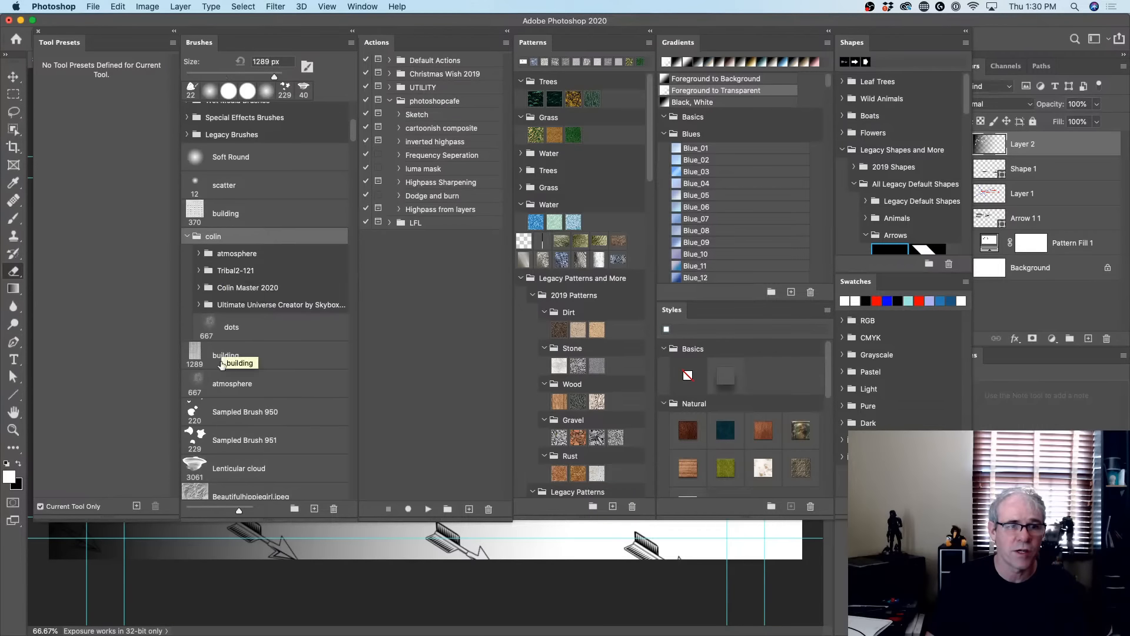
left_click(351, 43)
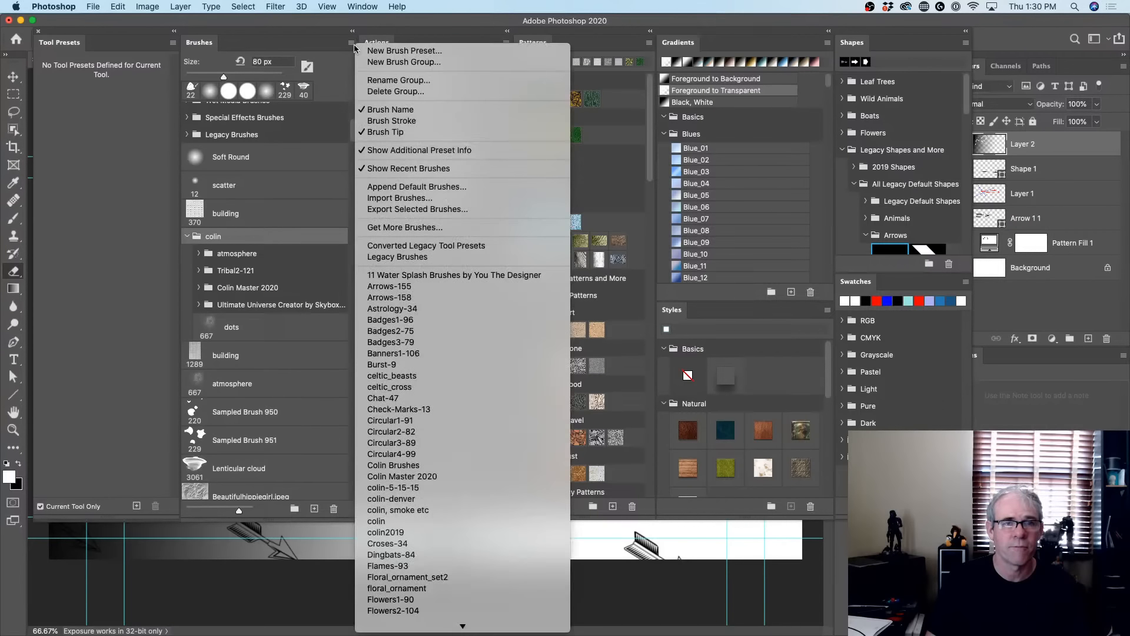
left_click(443, 210)
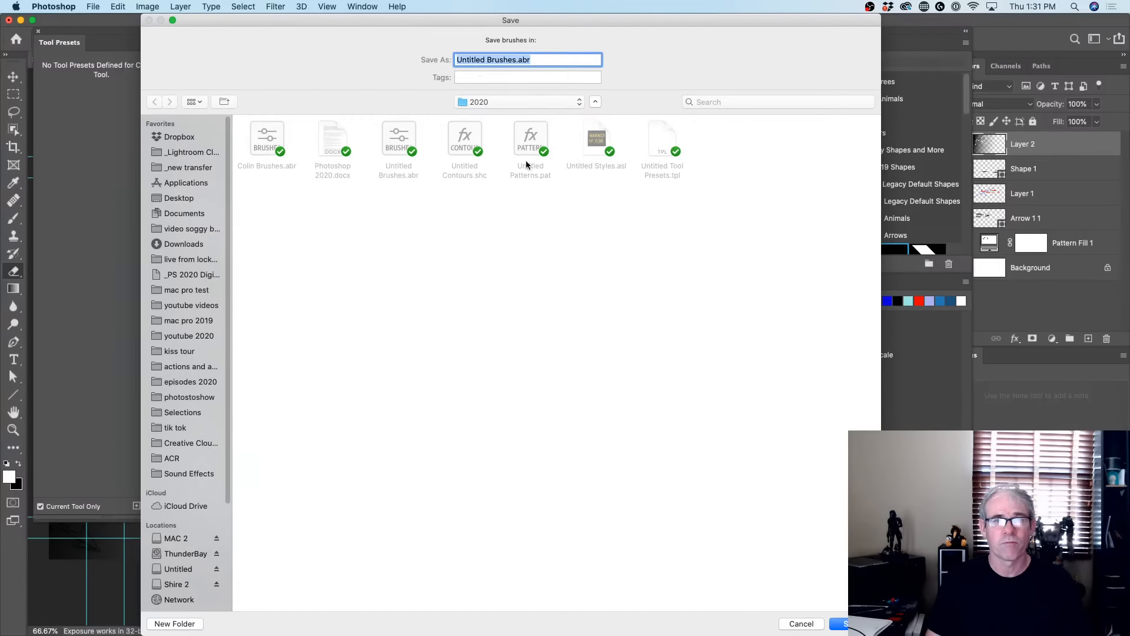
left_click(506, 102)
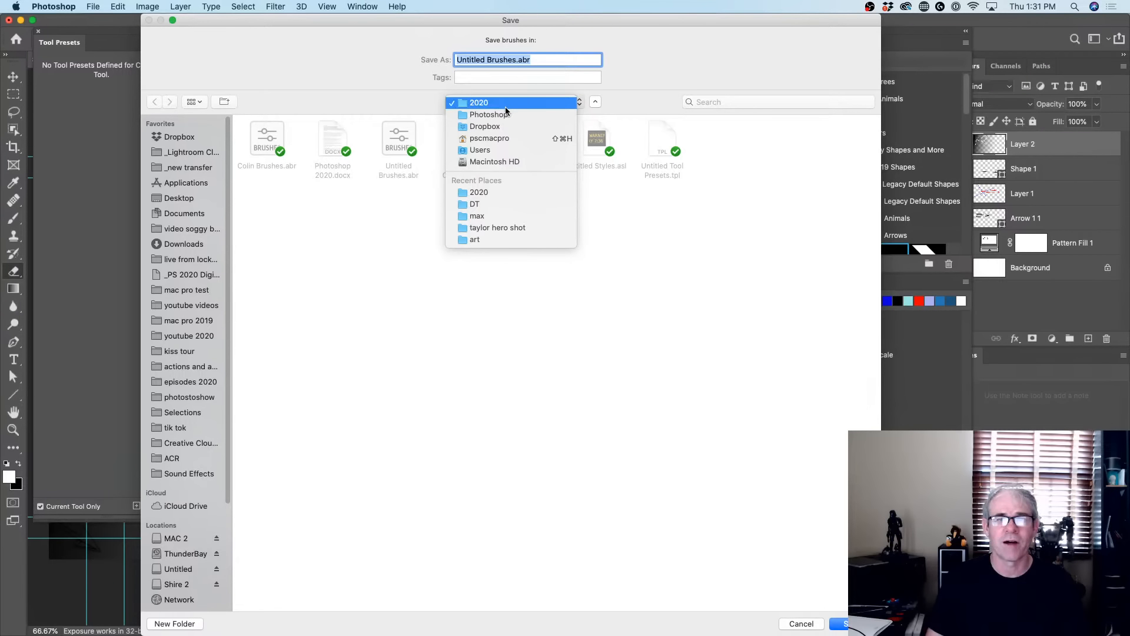
left_click(505, 107)
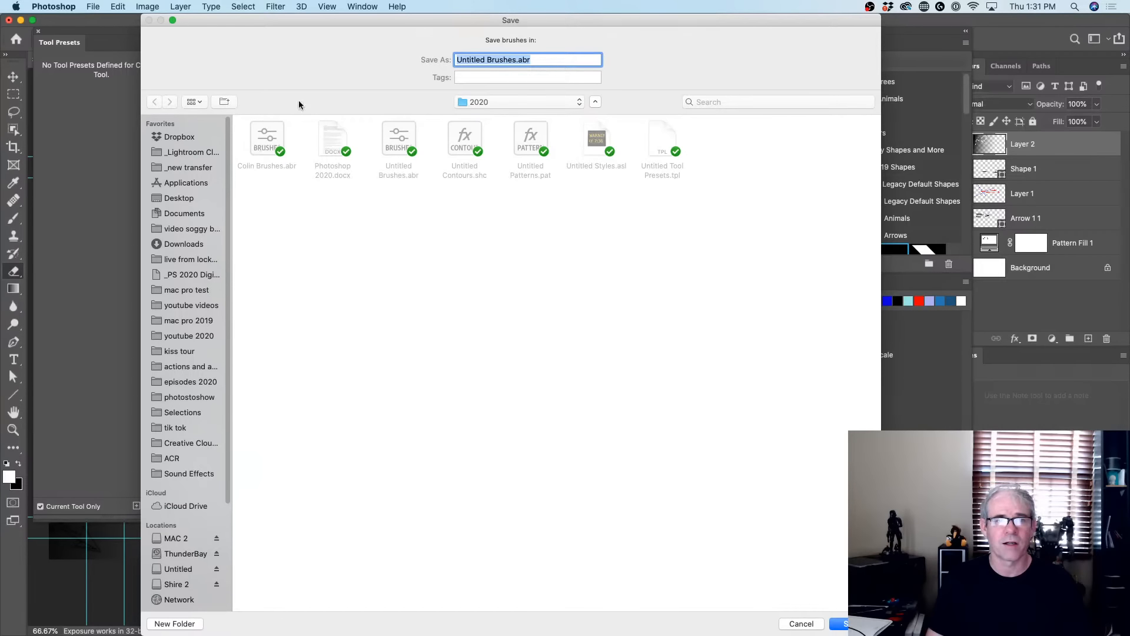
left_click(272, 140)
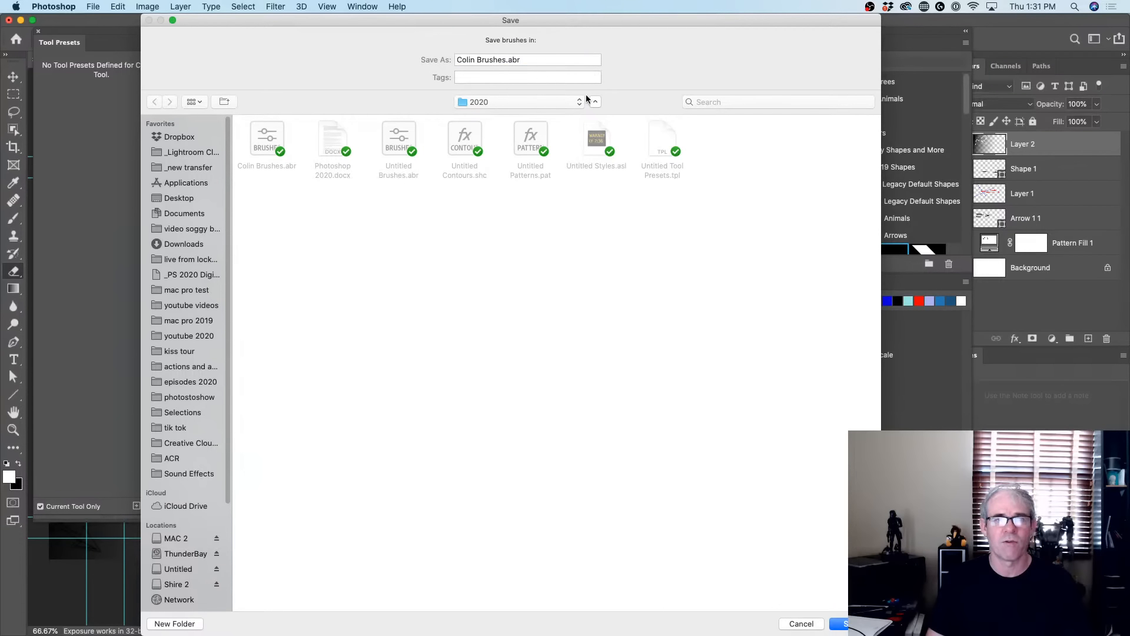
left_click(844, 624)
left_click(596, 78)
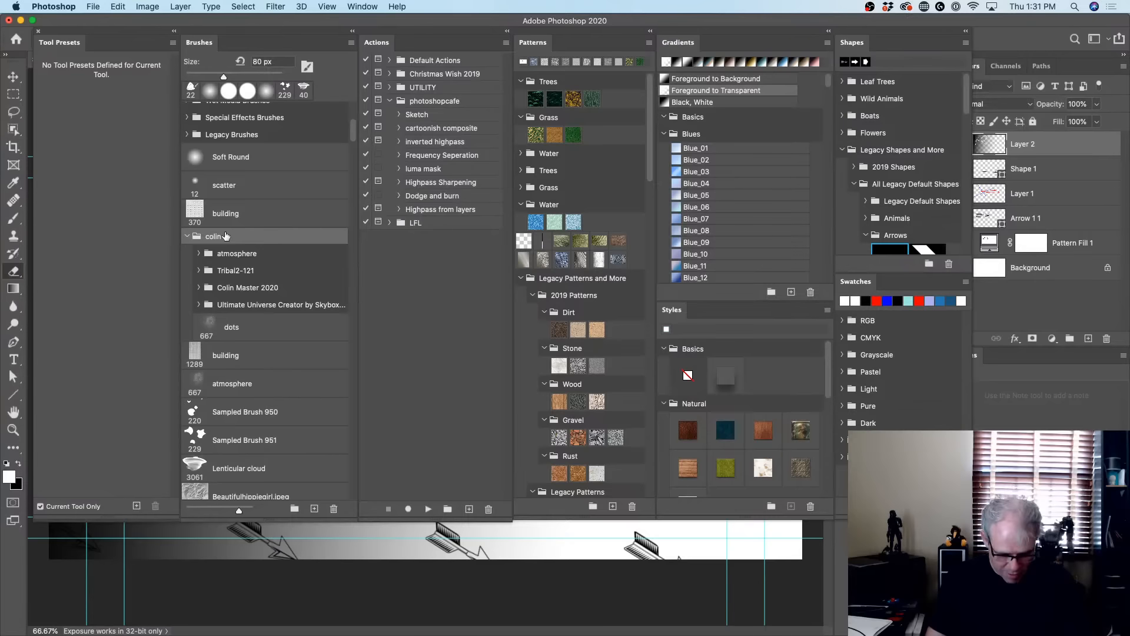
Delete Layer 2 and remove the colin group from the brush presets
key("BackSpace")
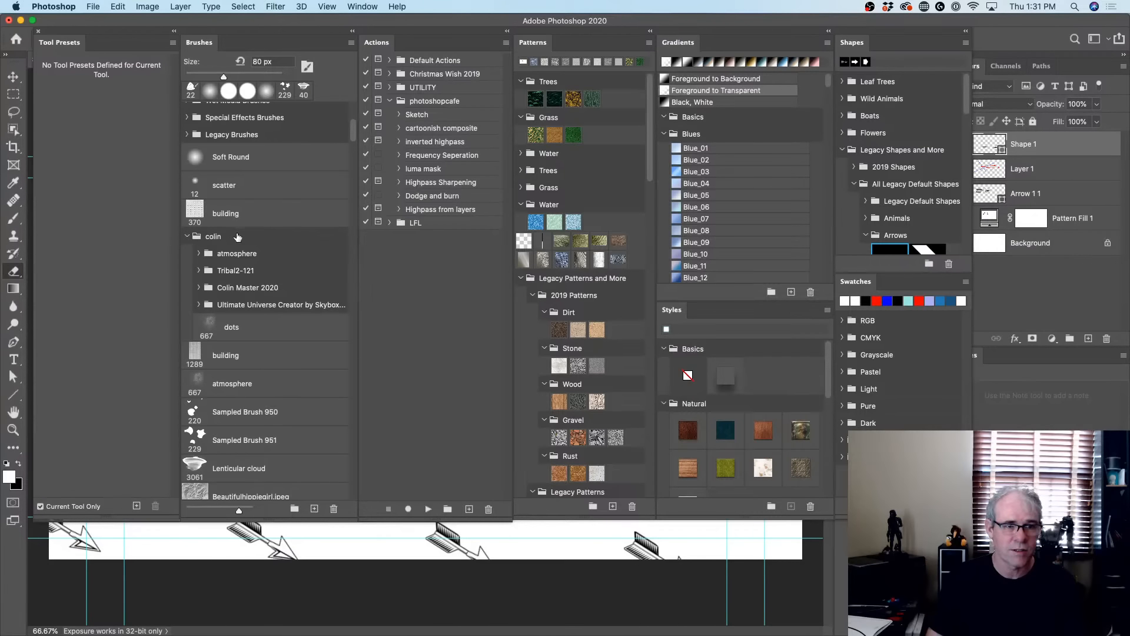
scroll(247, 295, "down", 10)
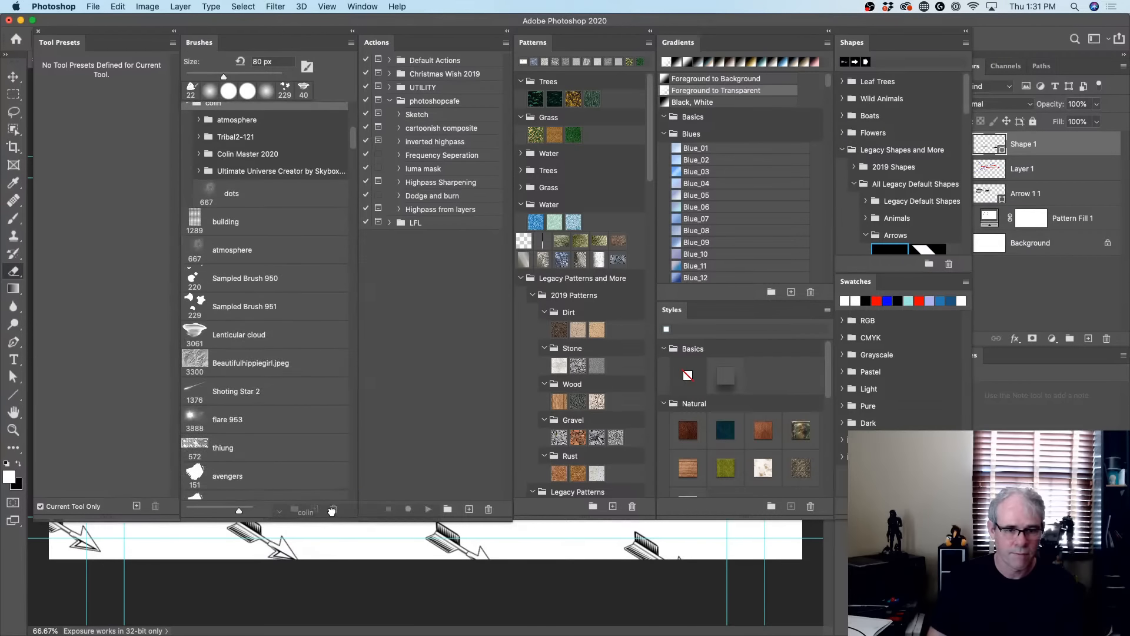
scroll(313, 308, "up", 15)
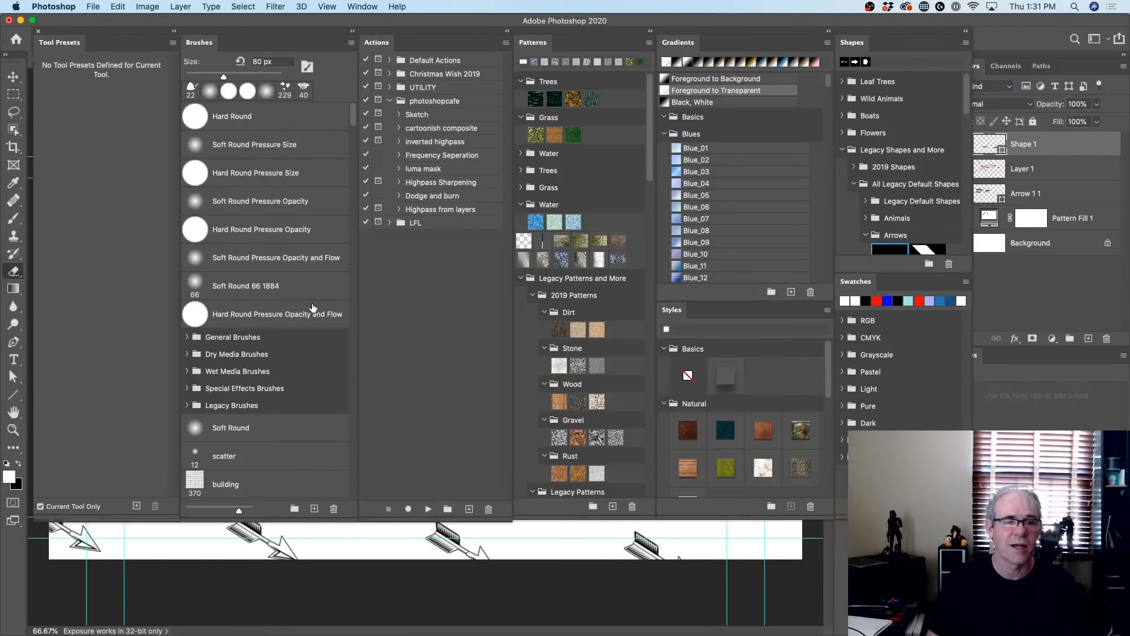
Import the brush preset file Colin Brushes.abr from the 2020 folder
left_click(352, 44)
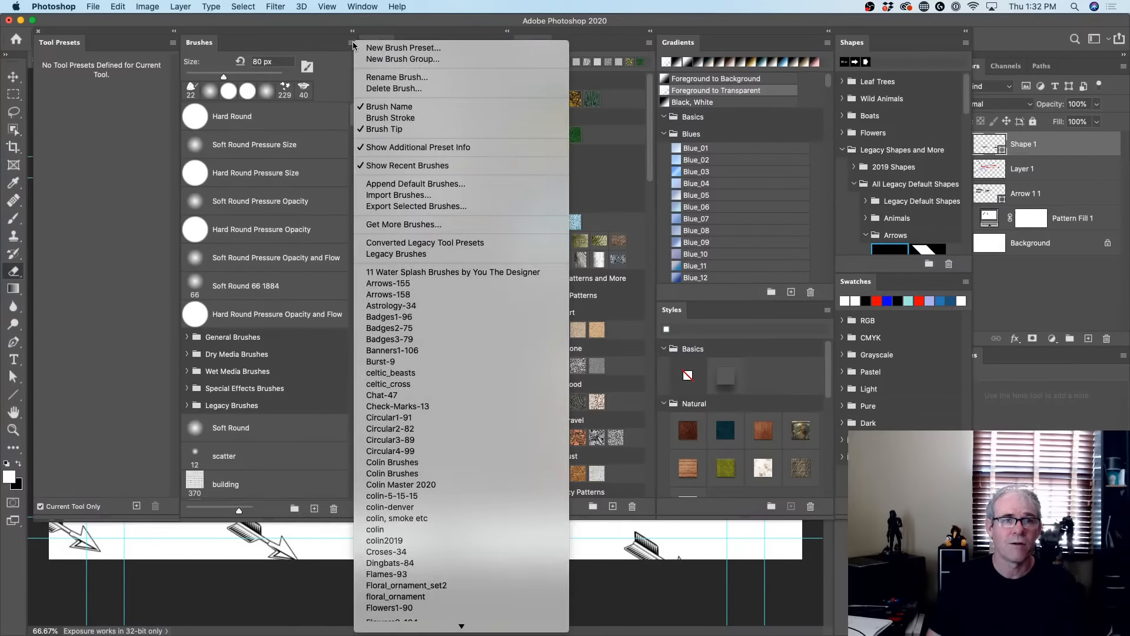
left_click(344, 44)
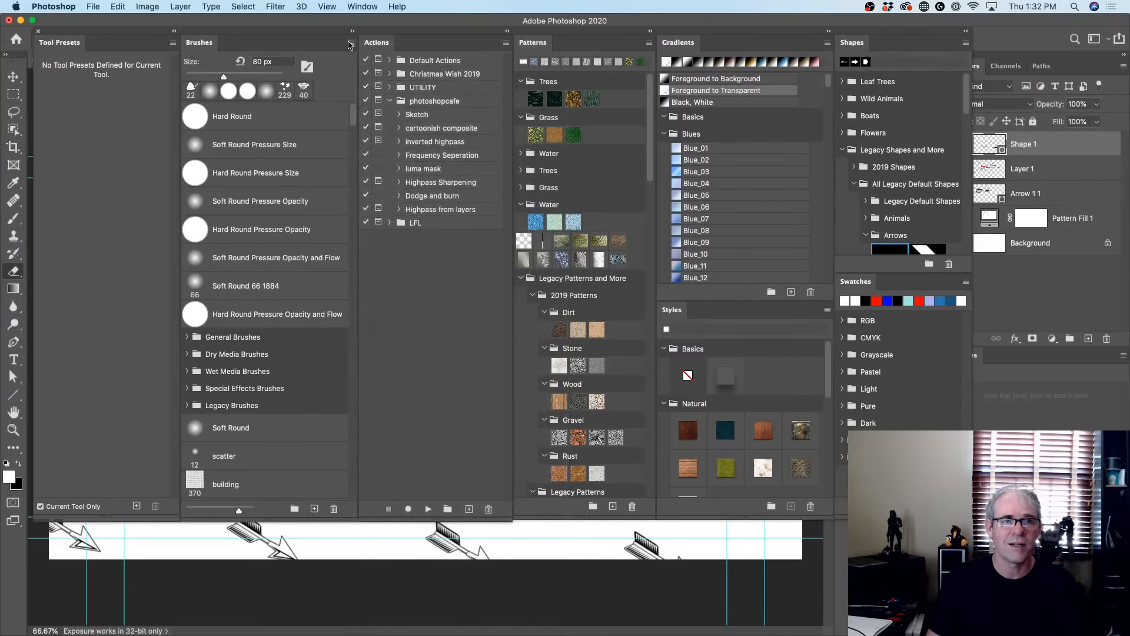
left_click(350, 45)
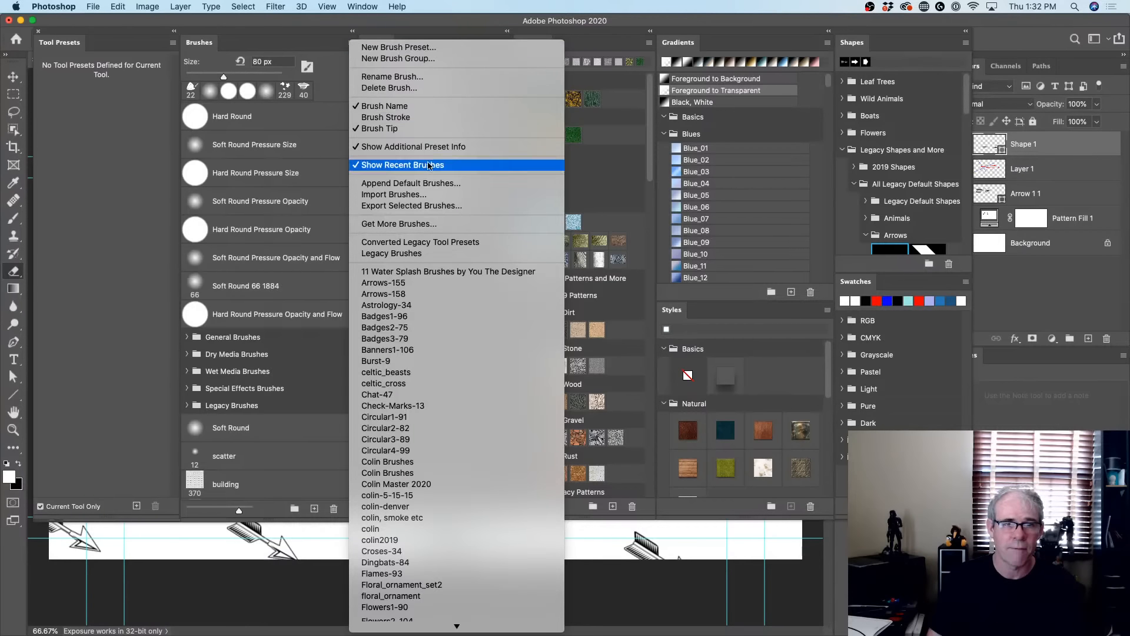
left_click(427, 196)
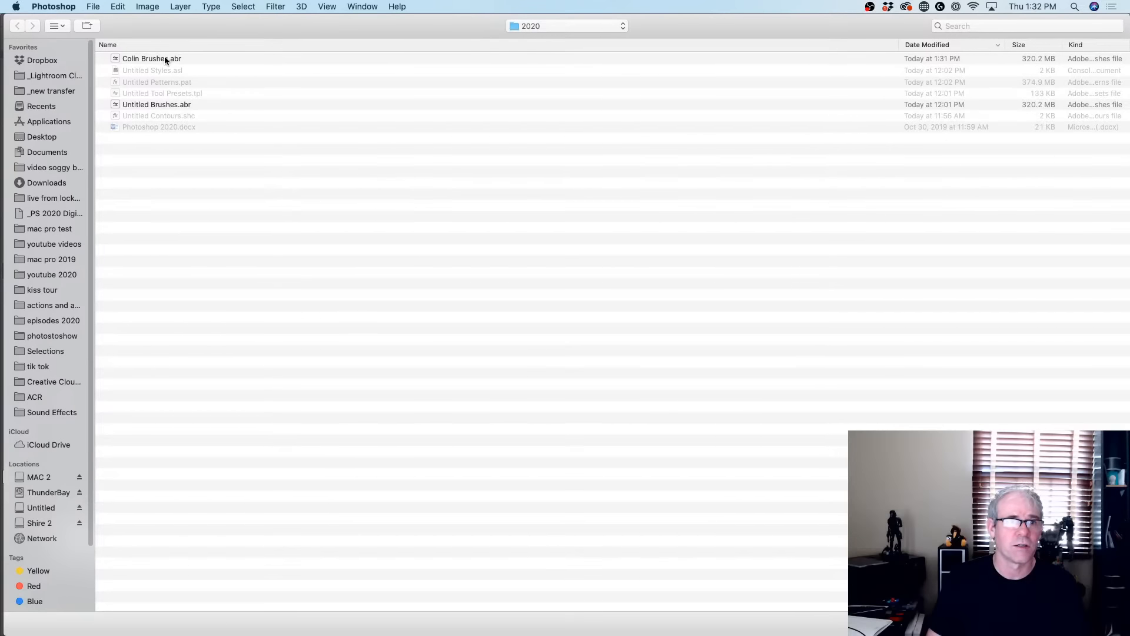
left_click(165, 59)
key("Return")
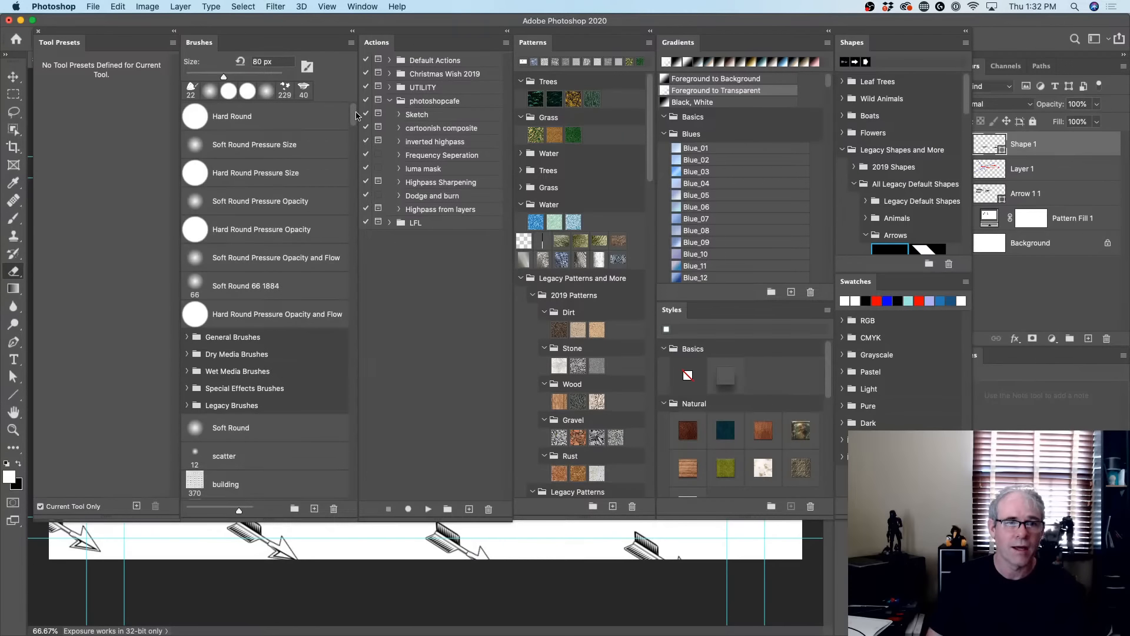
Expand the imported Colin Brushes group at the end of the brush list, its colin subgroup and the Tribal2-121 folder
left_click_drag(356, 116, 357, 497)
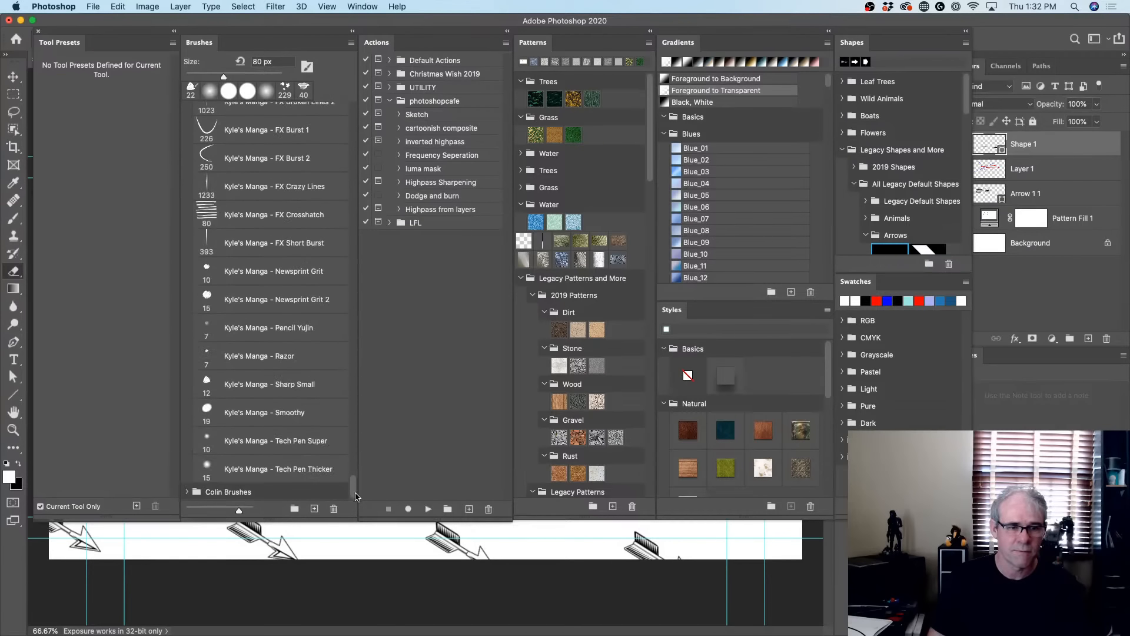
left_click(186, 492)
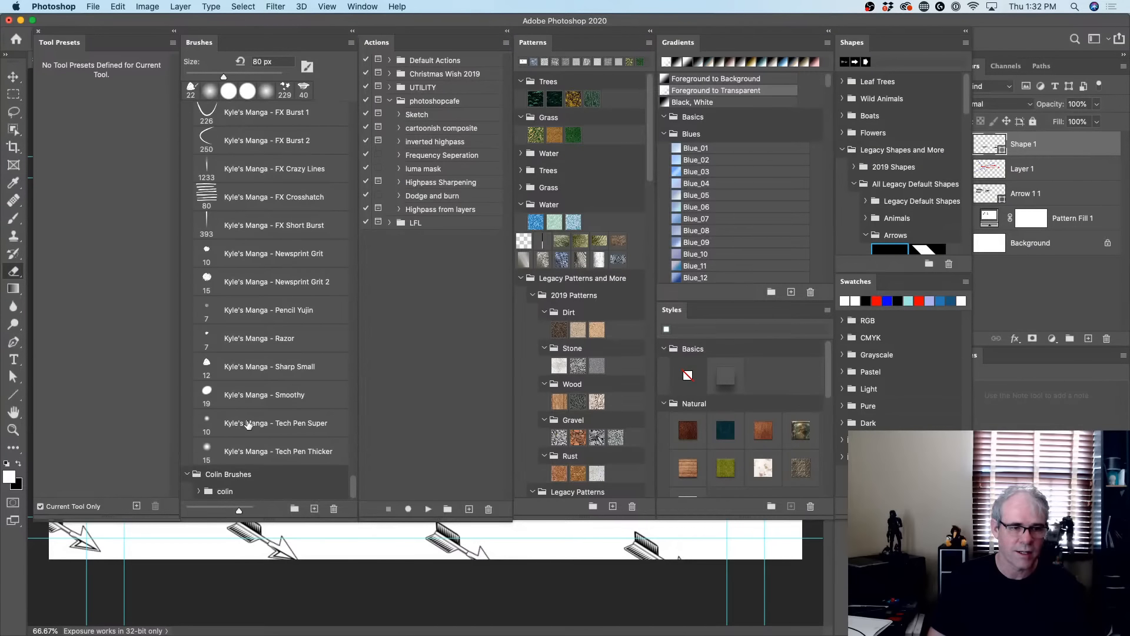
left_click(199, 491)
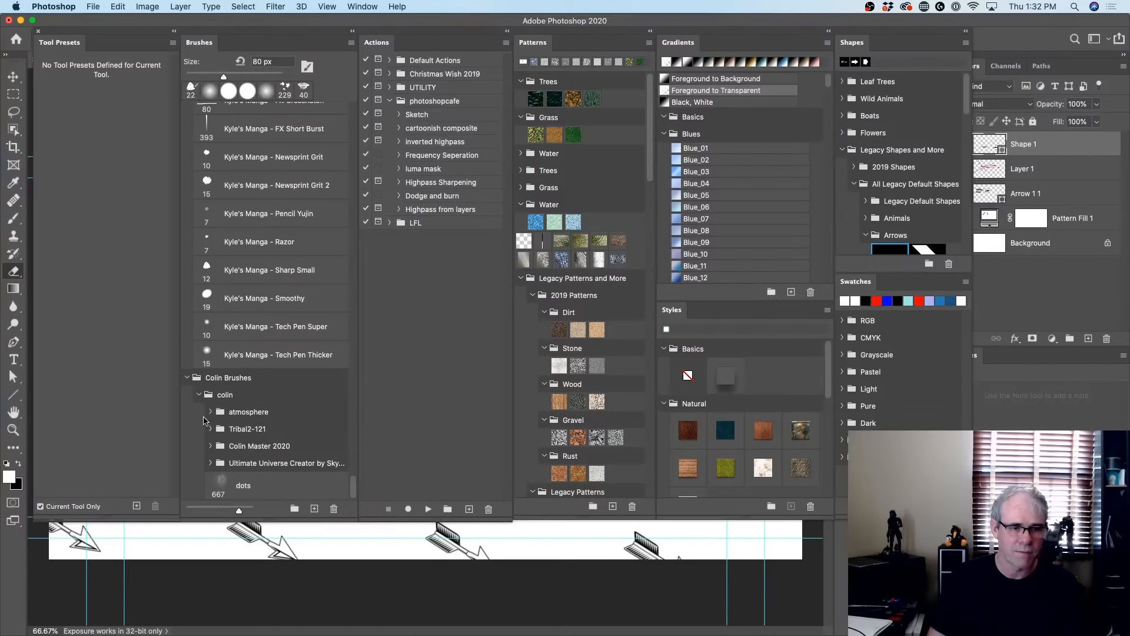
left_click(209, 429)
Examine the brushes and subgroups inside the imported colin group, including atmosphere, Tribal2-121 and Colin Master 2020, keeping the Eraser as active tool
scroll(283, 398, "down", 10)
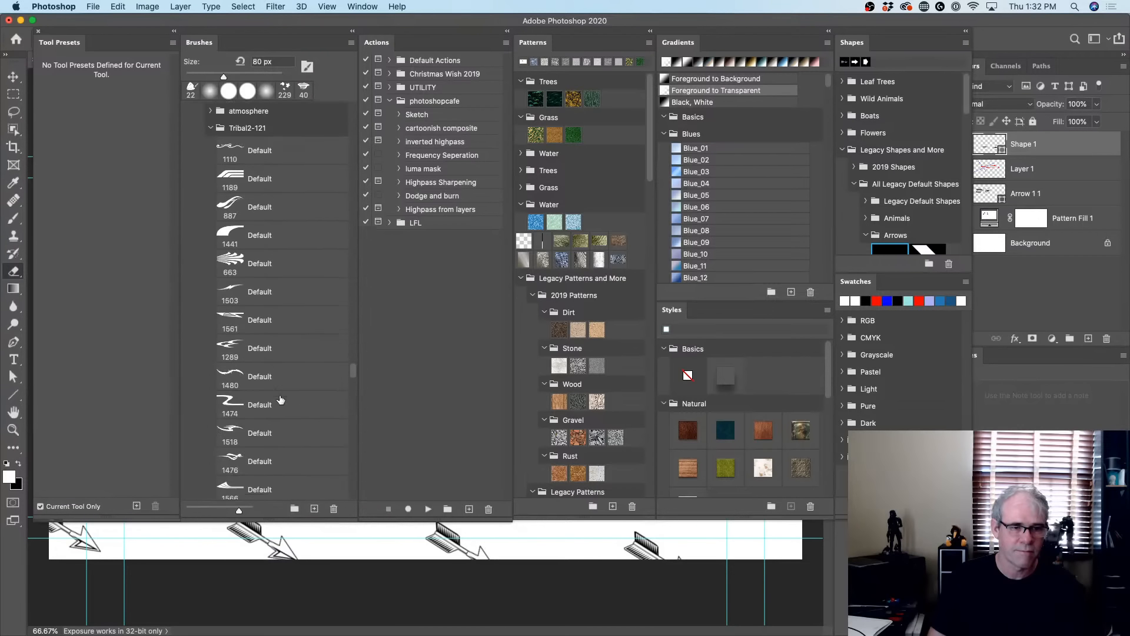
scroll(283, 398, "up", 10)
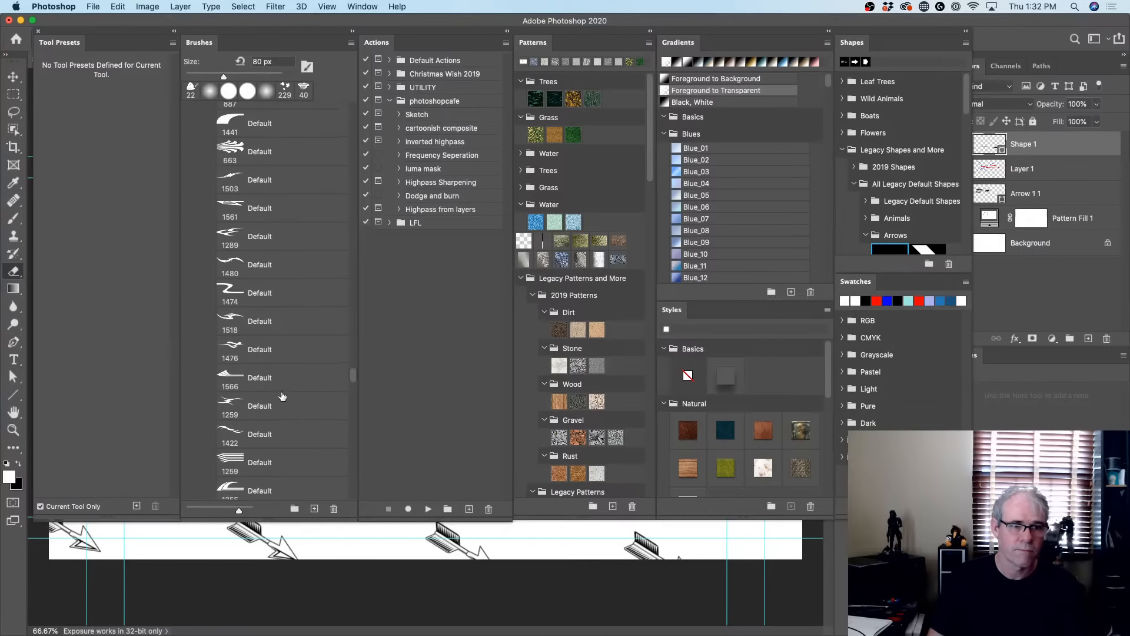
scroll(283, 396, "up", 1)
left_click(209, 237)
scroll(316, 301, "down", 10)
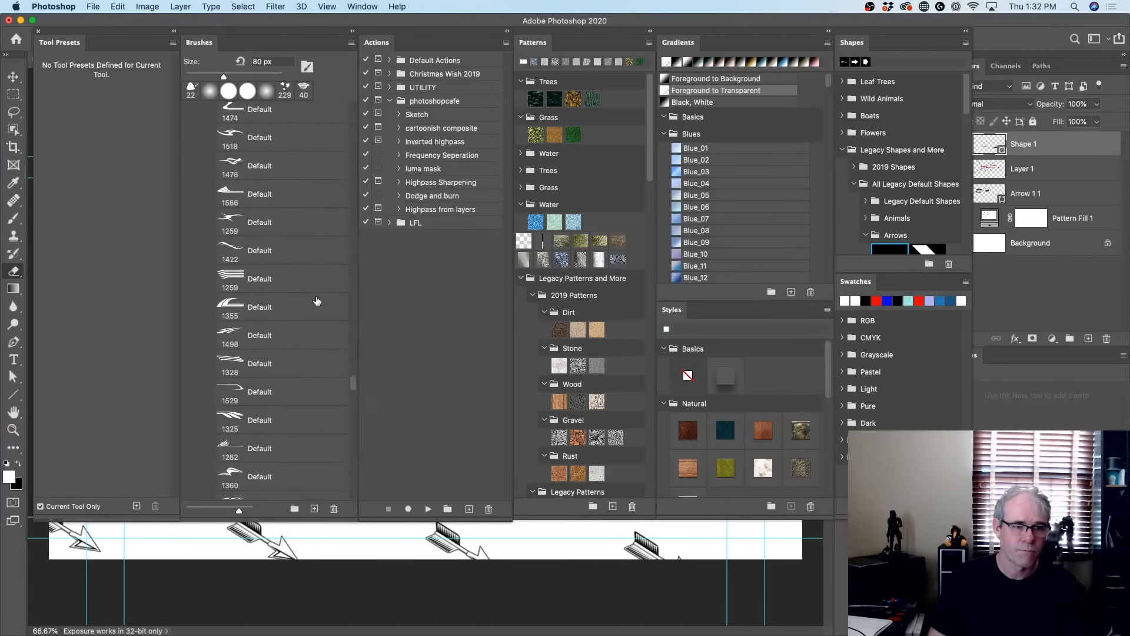
left_click_drag(353, 385, 350, 496)
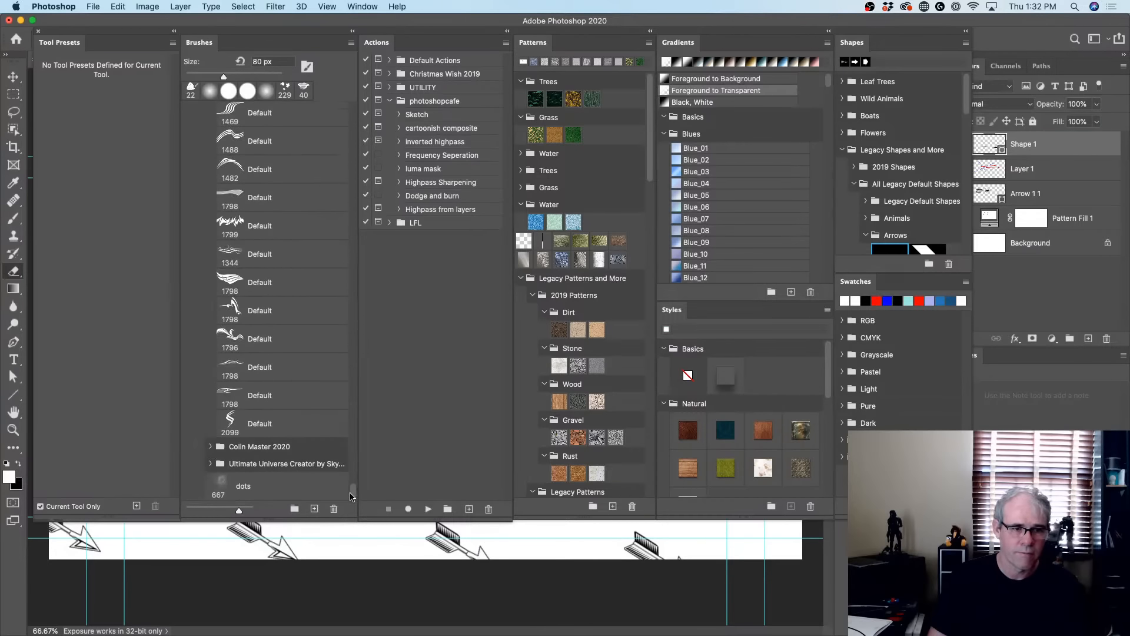
left_click(210, 446)
scroll(228, 403, "down", 5)
scroll(228, 403, "up", 10)
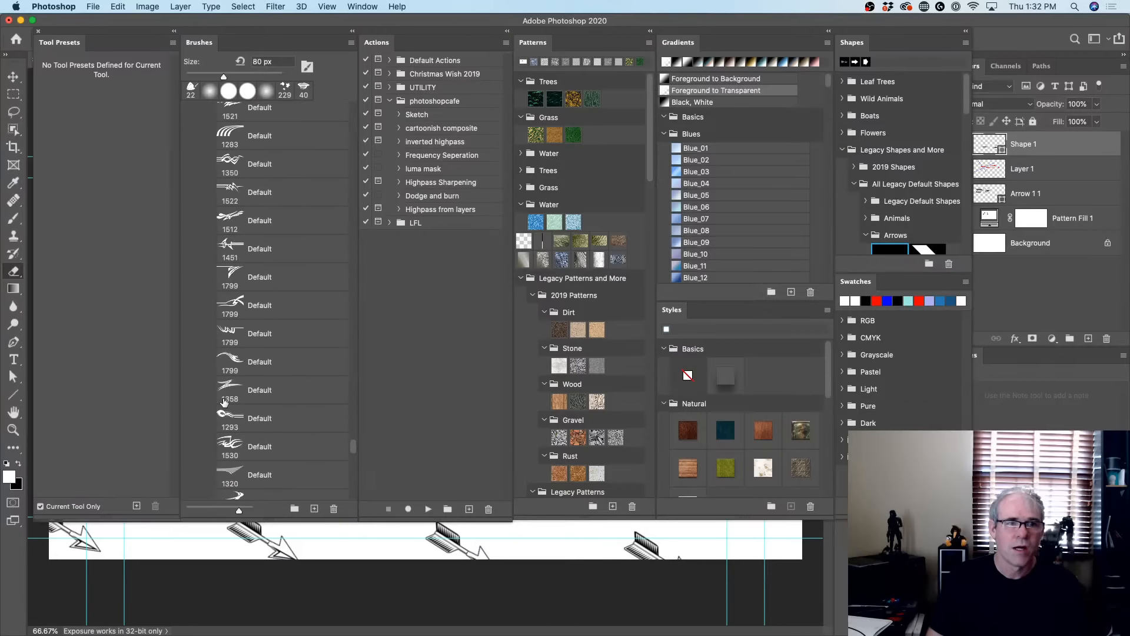
scroll(223, 403, "up", 10)
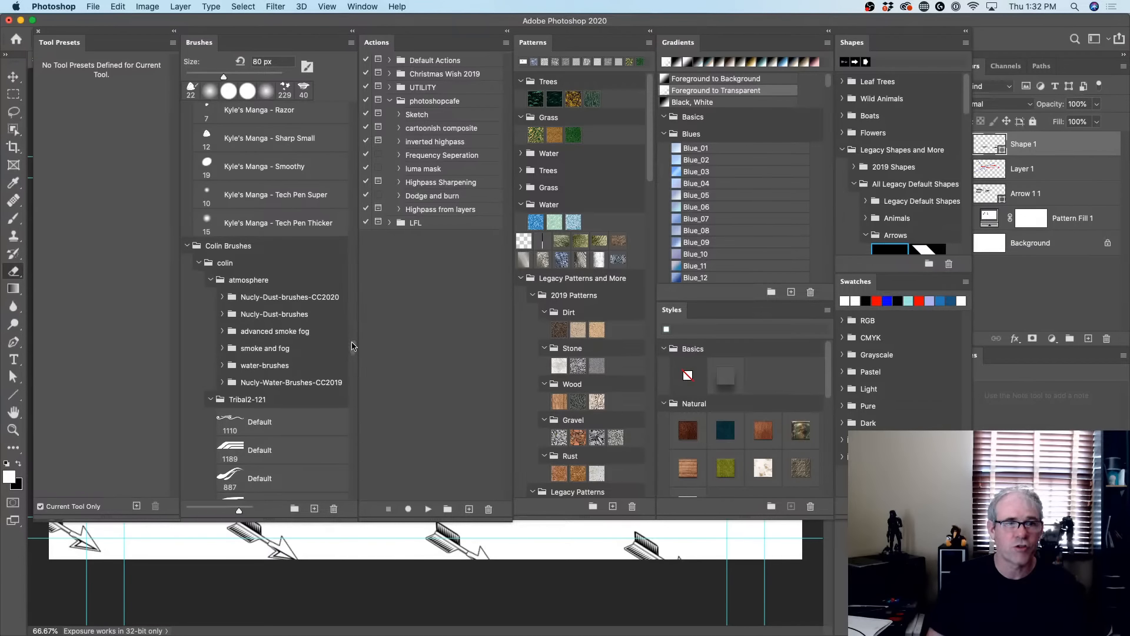
left_click(292, 113)
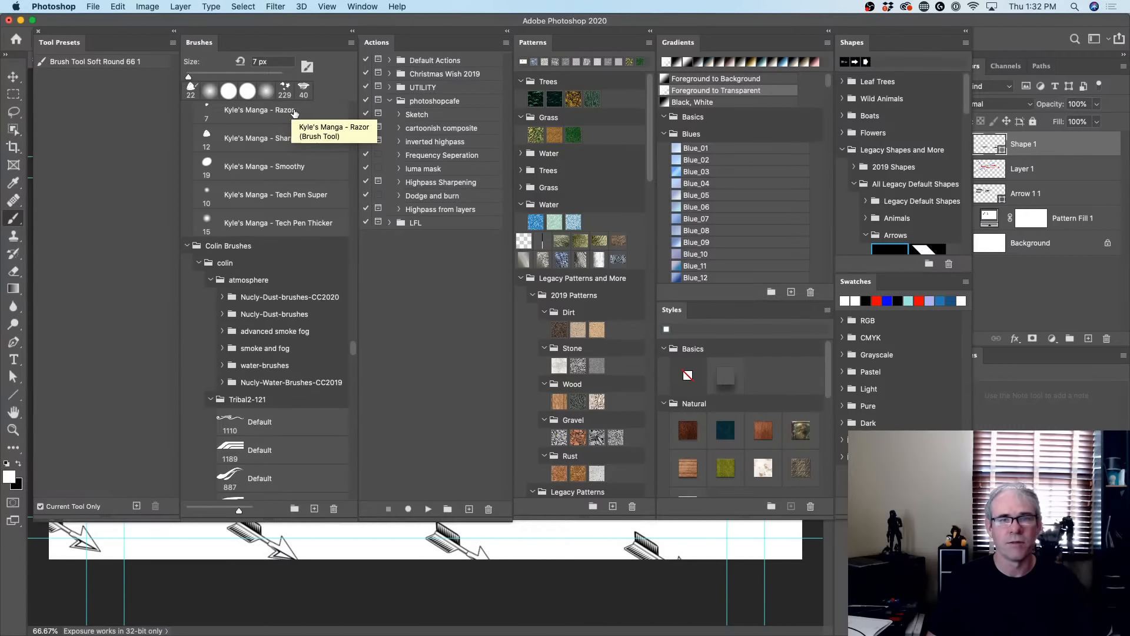
key("e")
Review the available pattern preset commands and select the Colins patterns group at the end of the pattern list
left_click(649, 43)
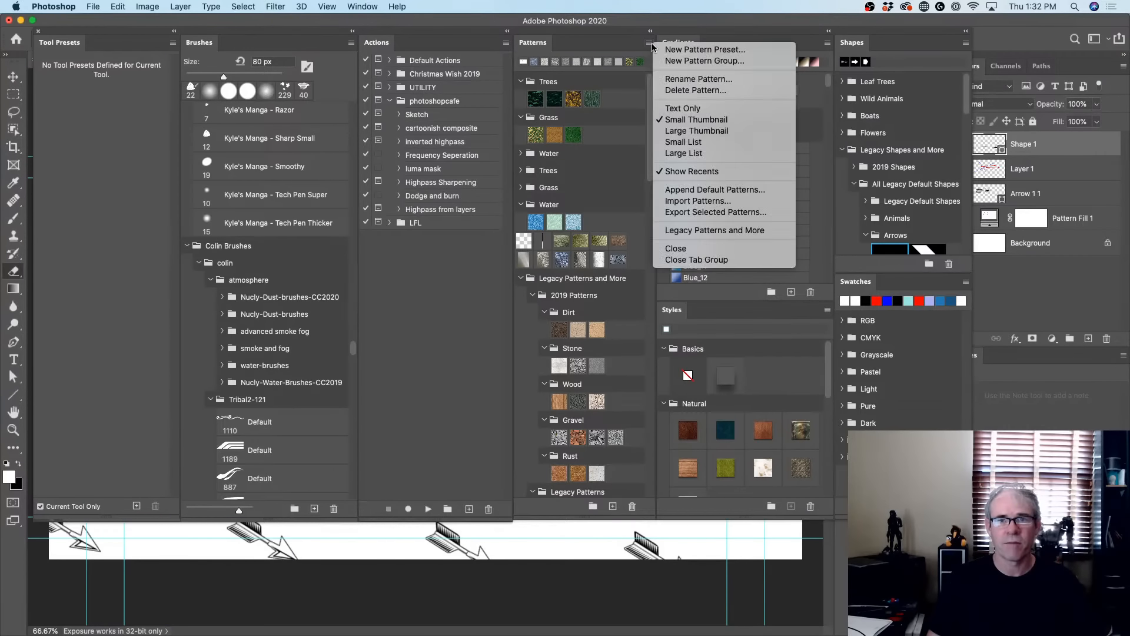
left_click(743, 36)
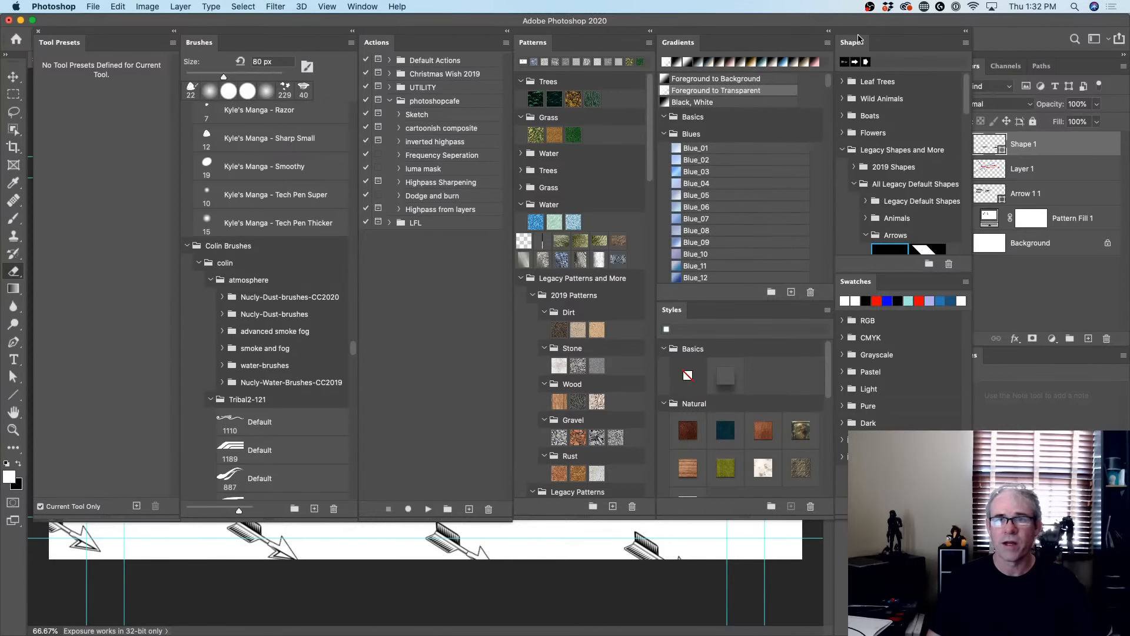
scroll(604, 227, "down", 10)
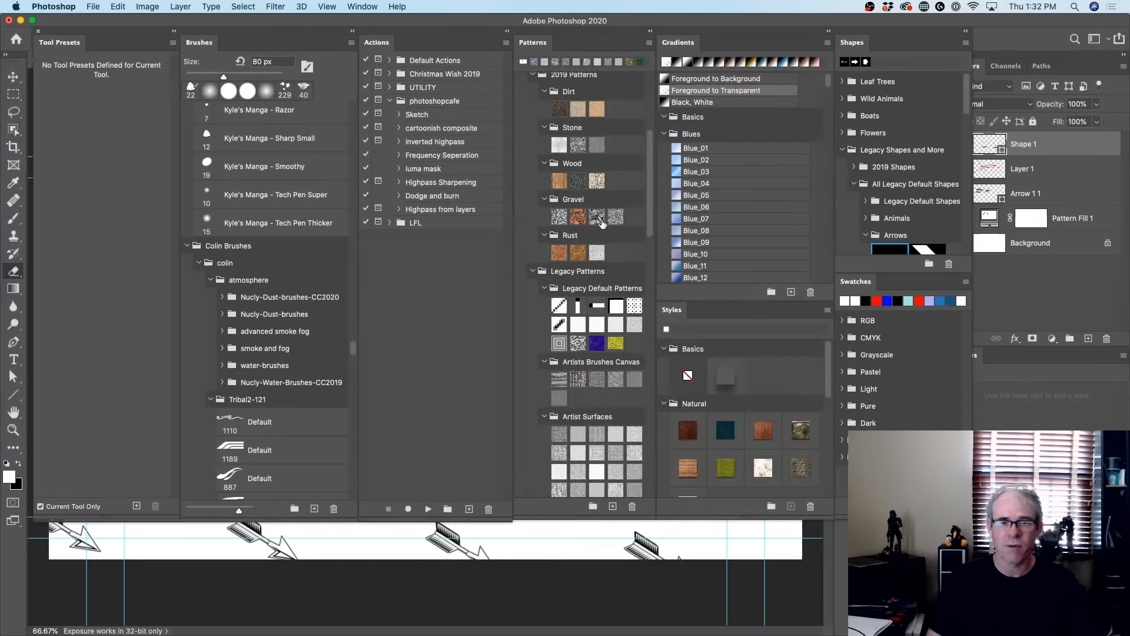
left_click_drag(649, 213, 630, 485)
left_click(561, 472)
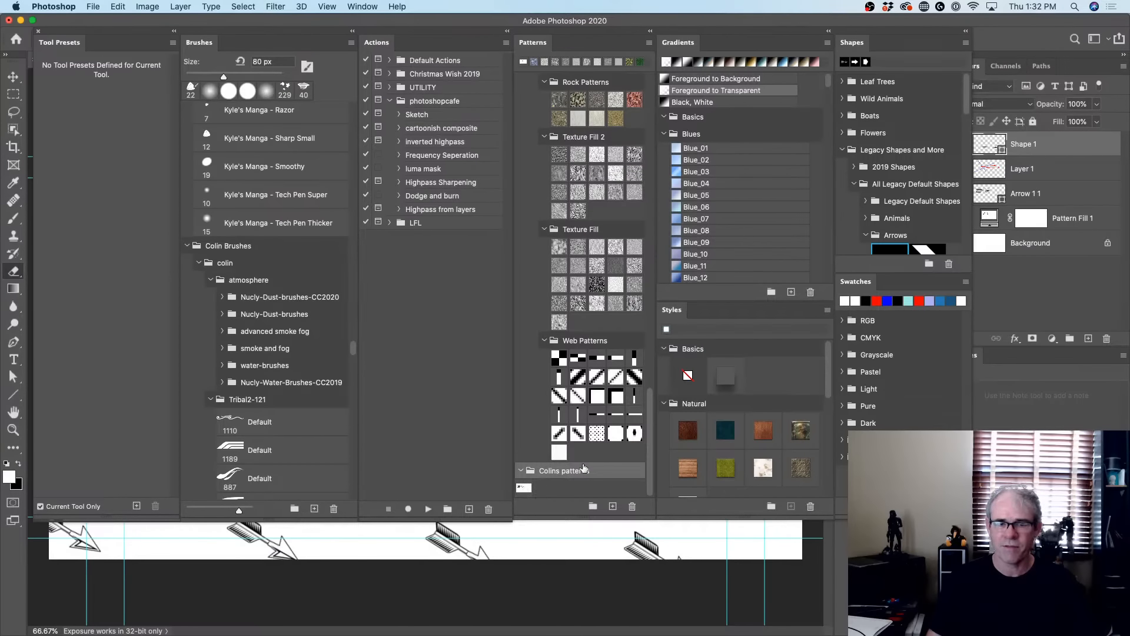
Select the single pattern inside Colins patterns and check the import and export commands for patterns
left_click(649, 42)
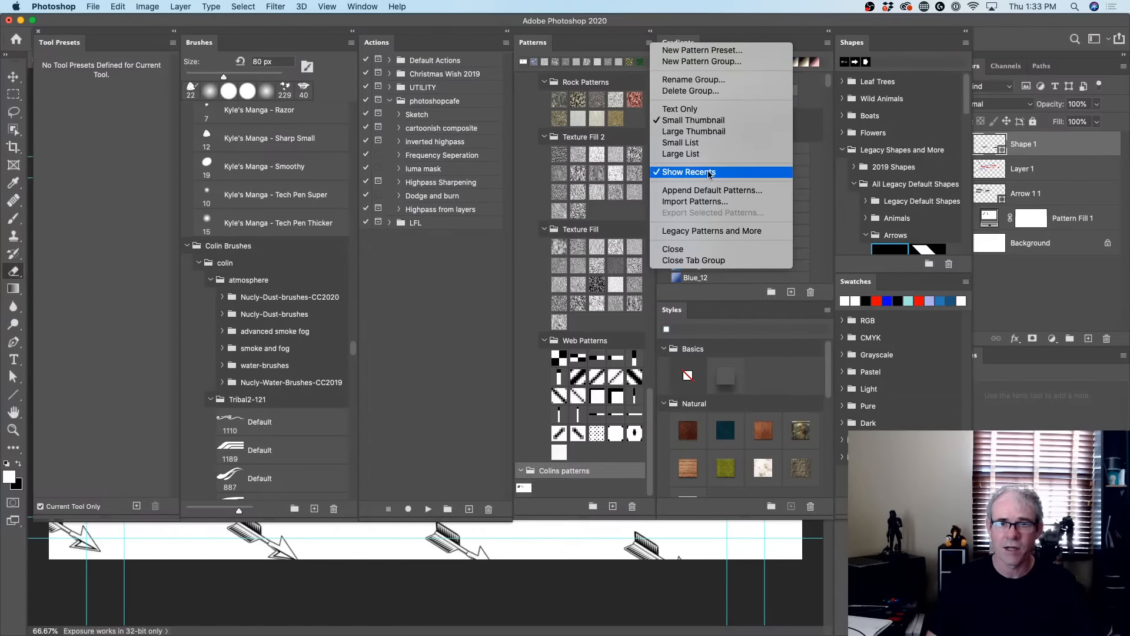
left_click(524, 487)
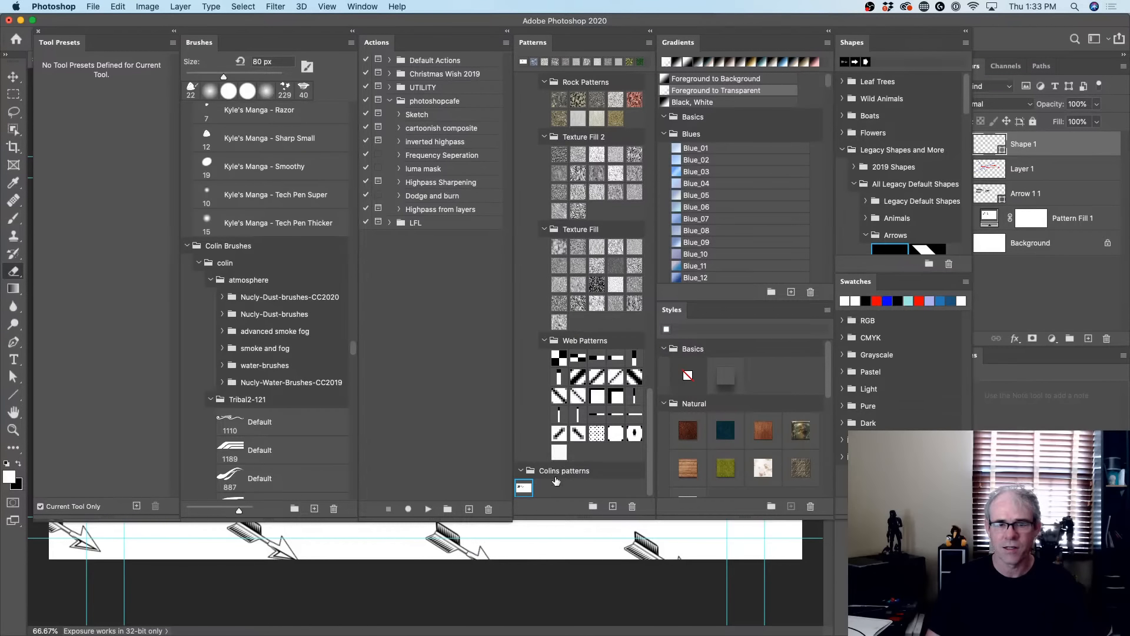
left_click(648, 43)
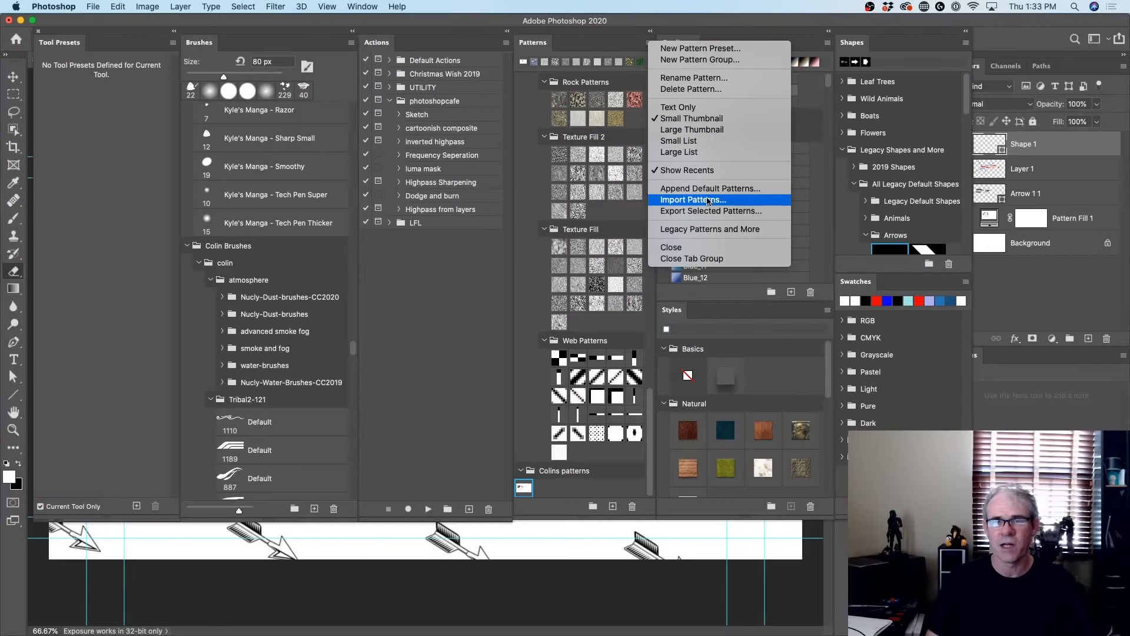
left_click(529, 319)
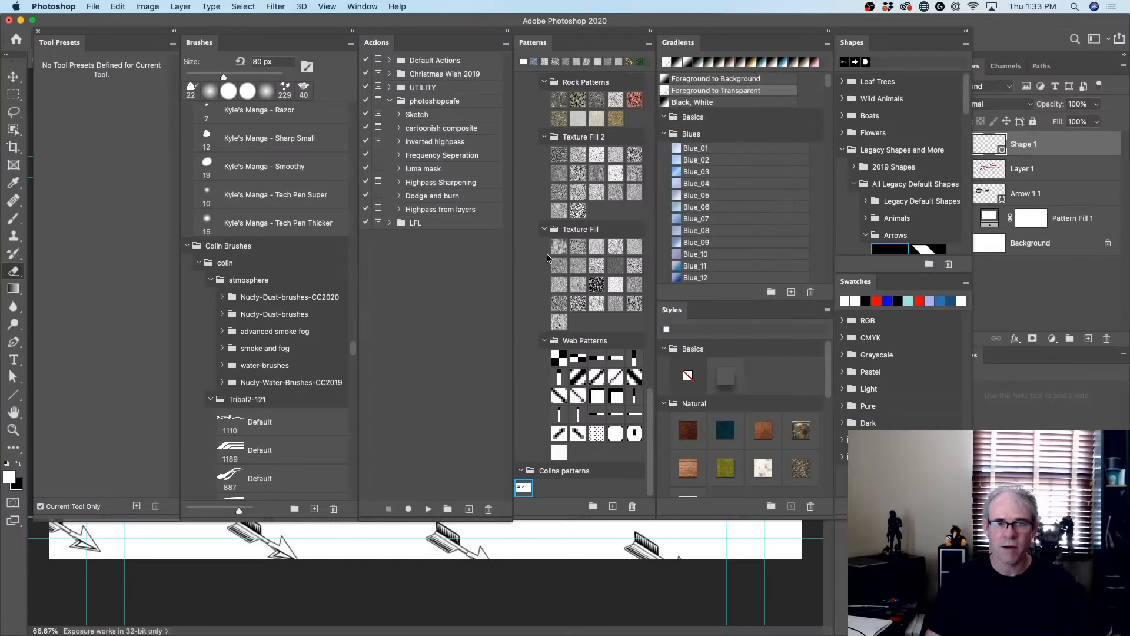
Try selecting all patterns in the Texture Fill group and in the Texture Fill 2 group, and clear the selection
left_click(559, 246)
left_click(558, 323, "shift")
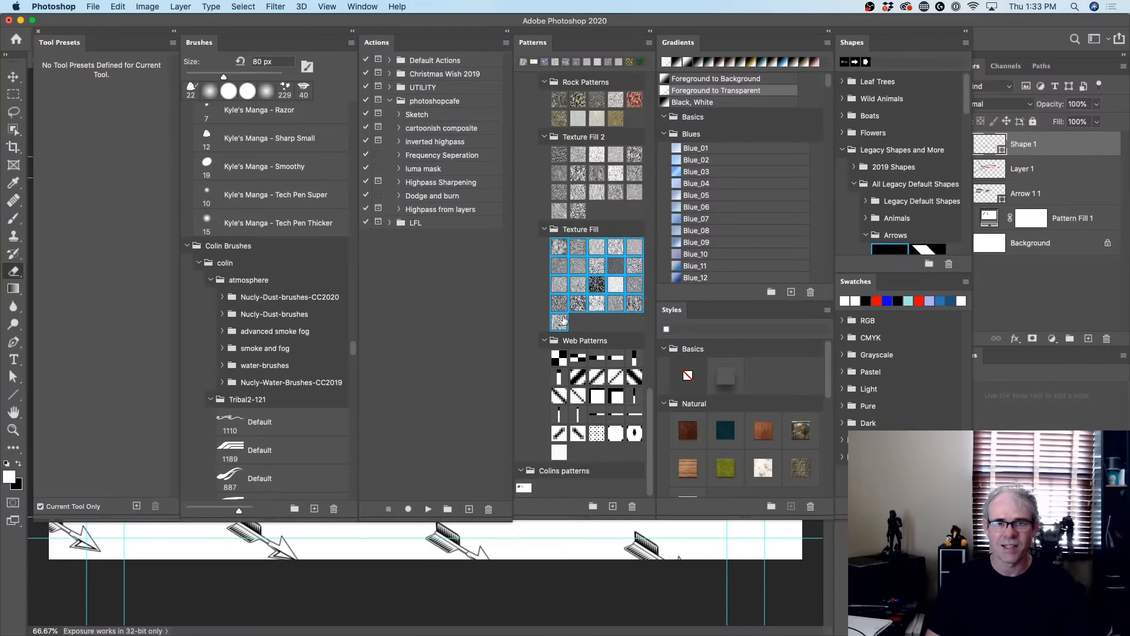
left_click(559, 154)
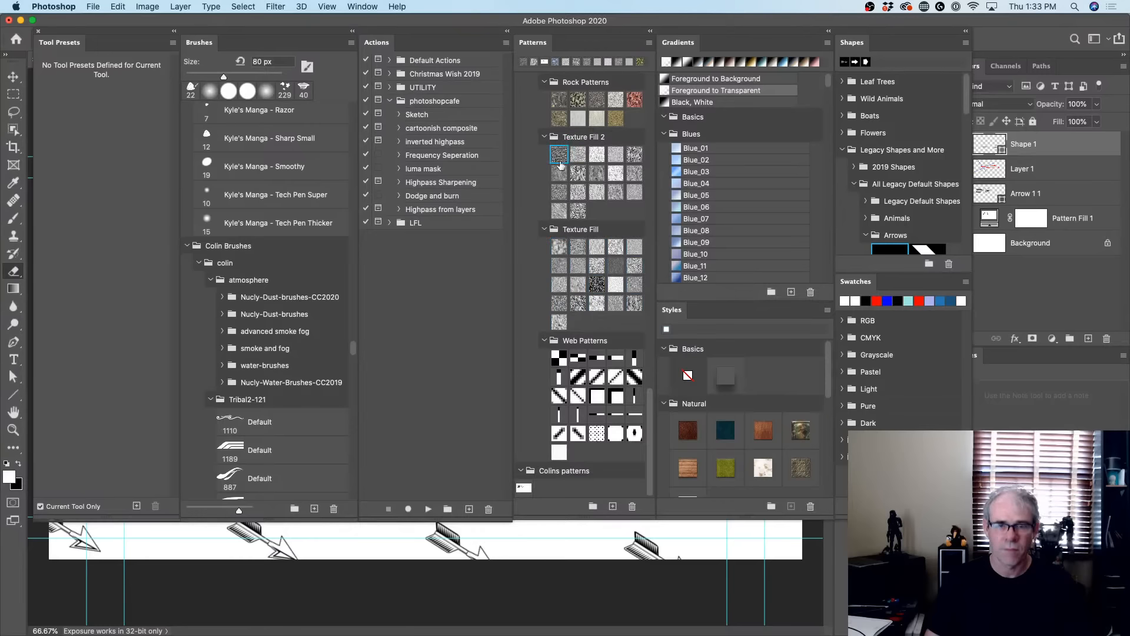
left_click(578, 211, "shift")
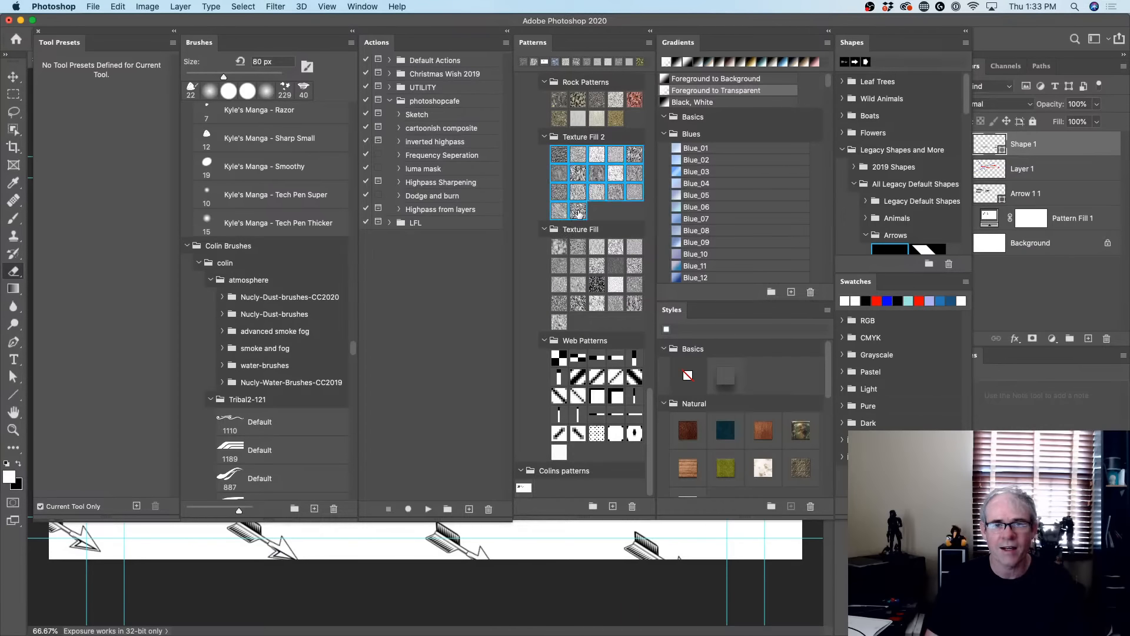
left_click(628, 217)
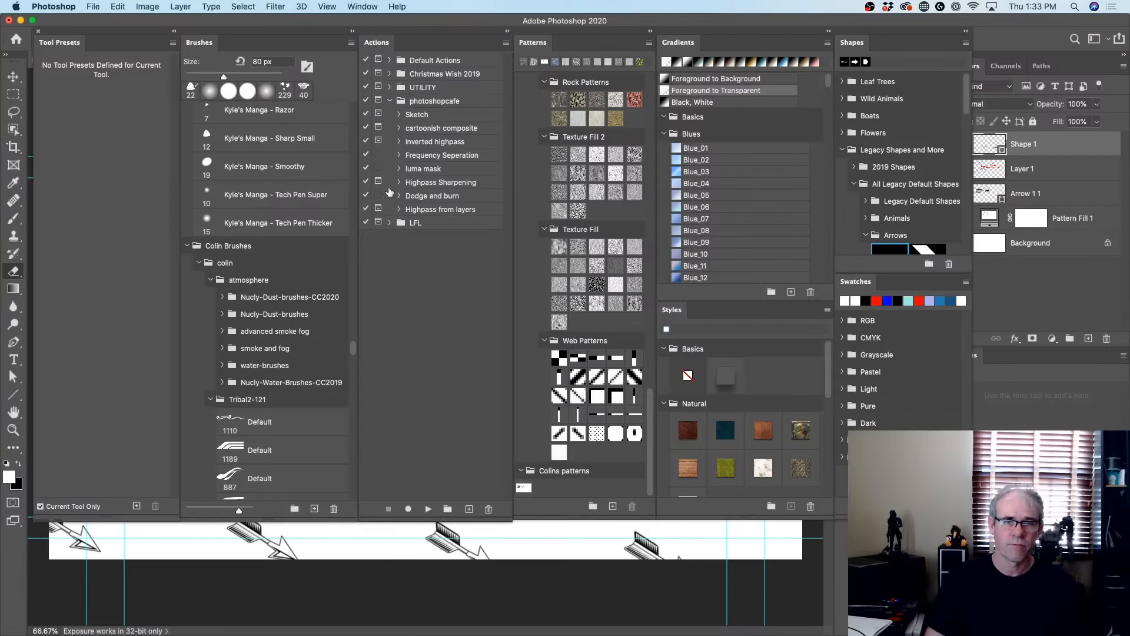
Collapse the photoshopcafe action set and expand the back up presets action in the UTILITY set to view its steps
left_click(390, 100)
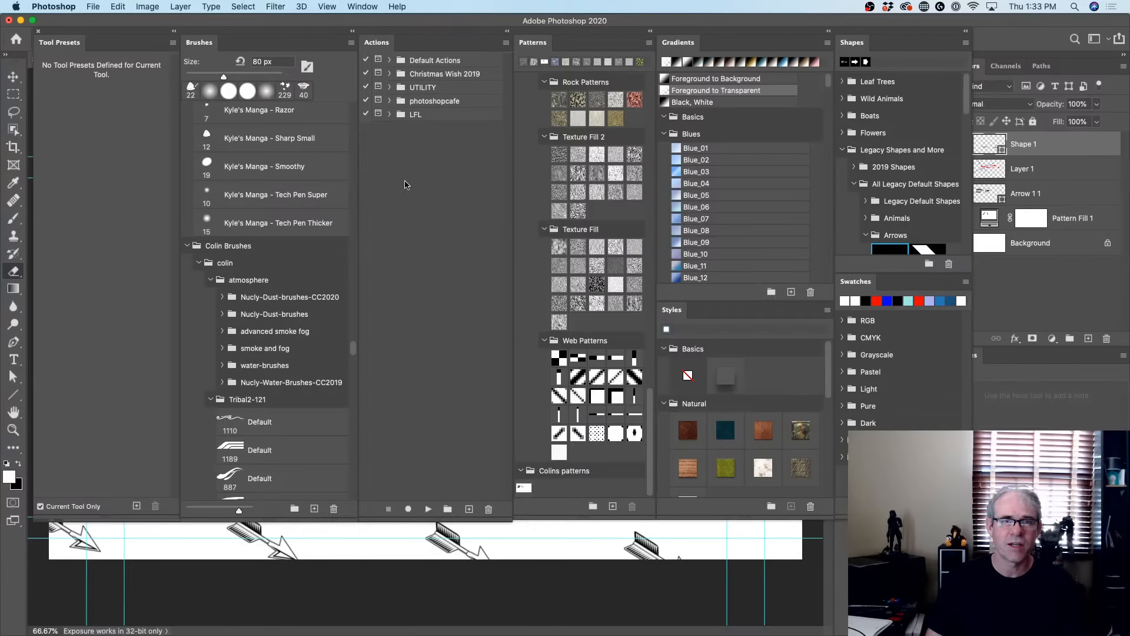
left_click(389, 88)
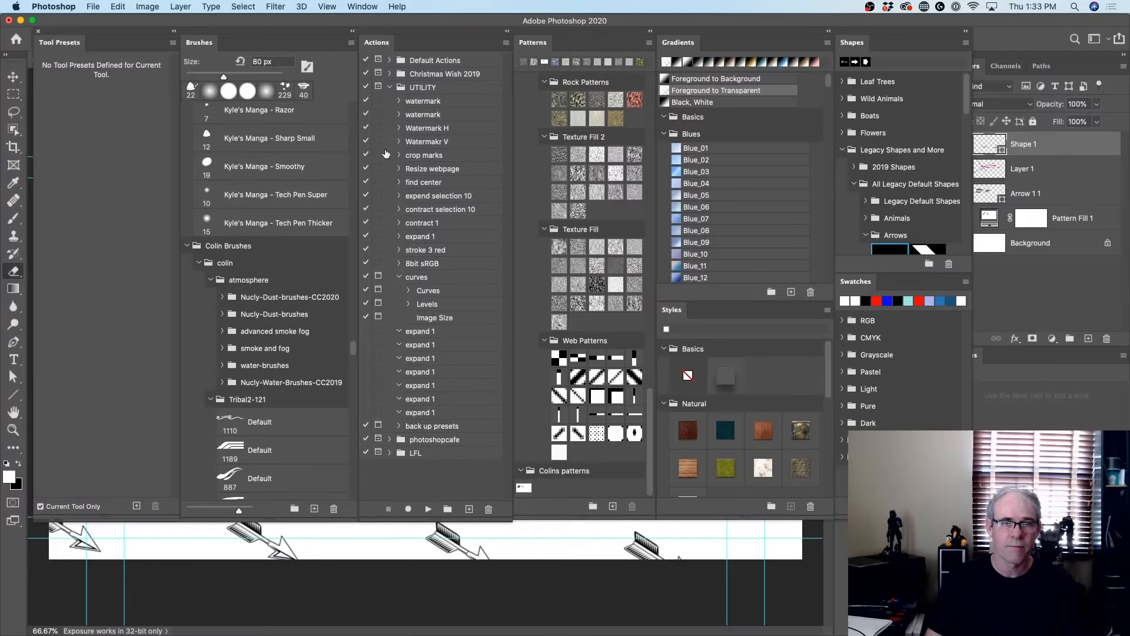
left_click(399, 277)
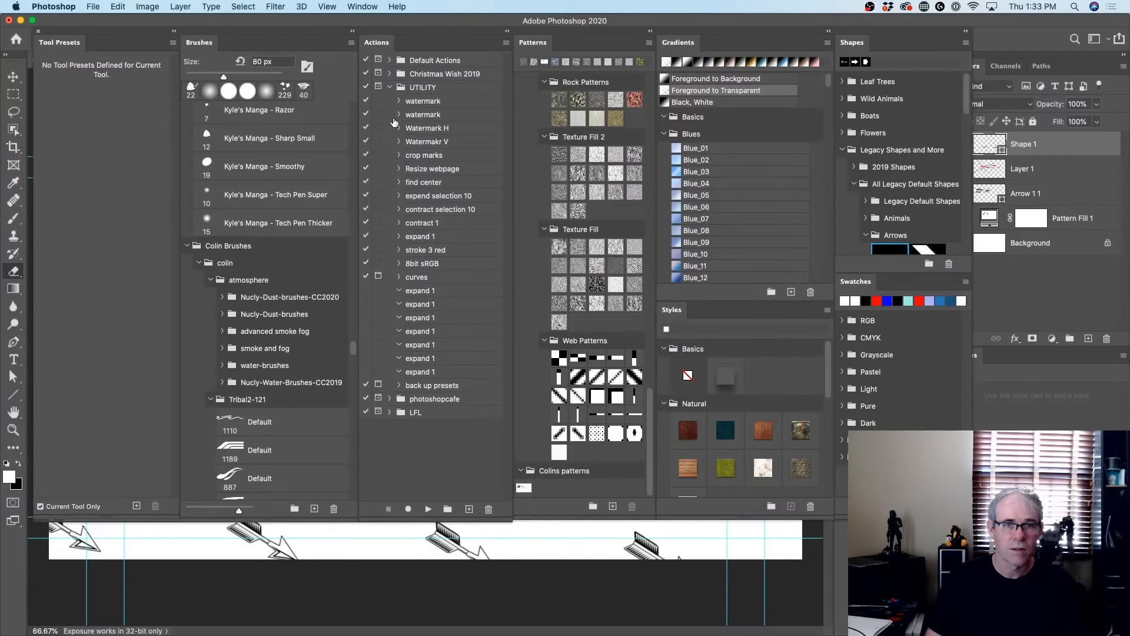
left_click(410, 387)
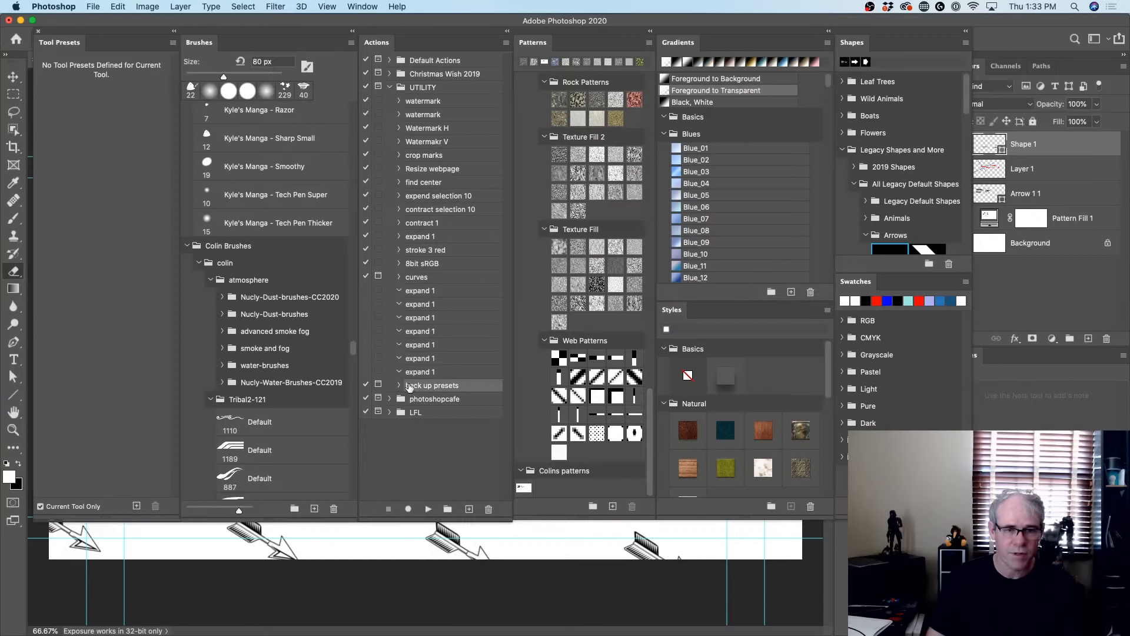
left_click(400, 385)
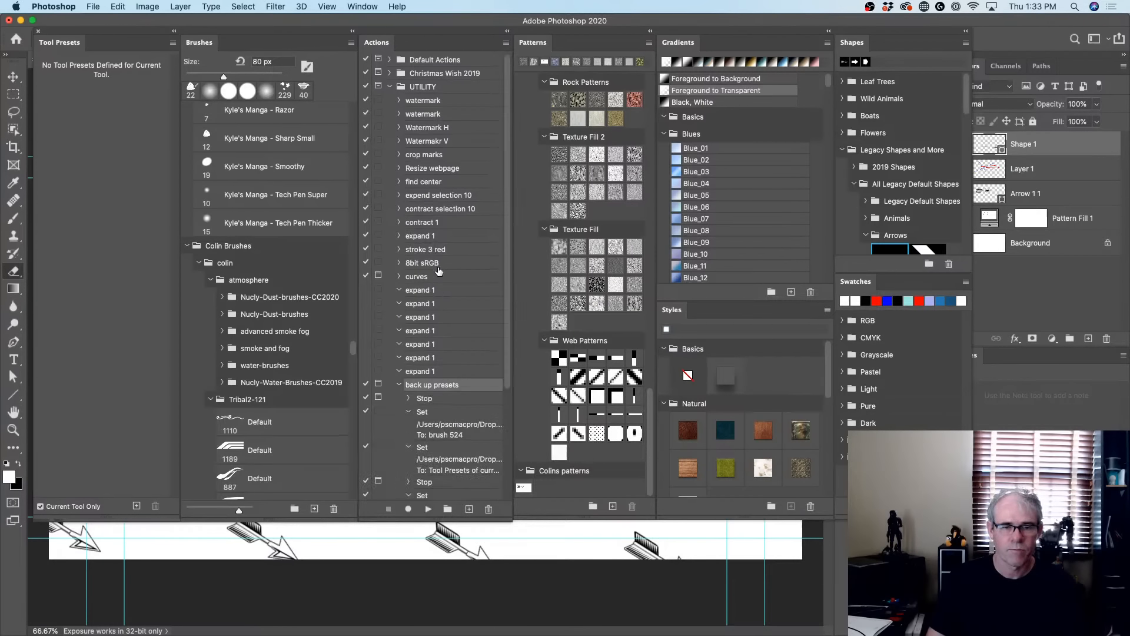
Run the back up presets action, halt it at the brush selection stop, and select the colin group inside Colin Brushes
scroll(439, 271, "down", 5)
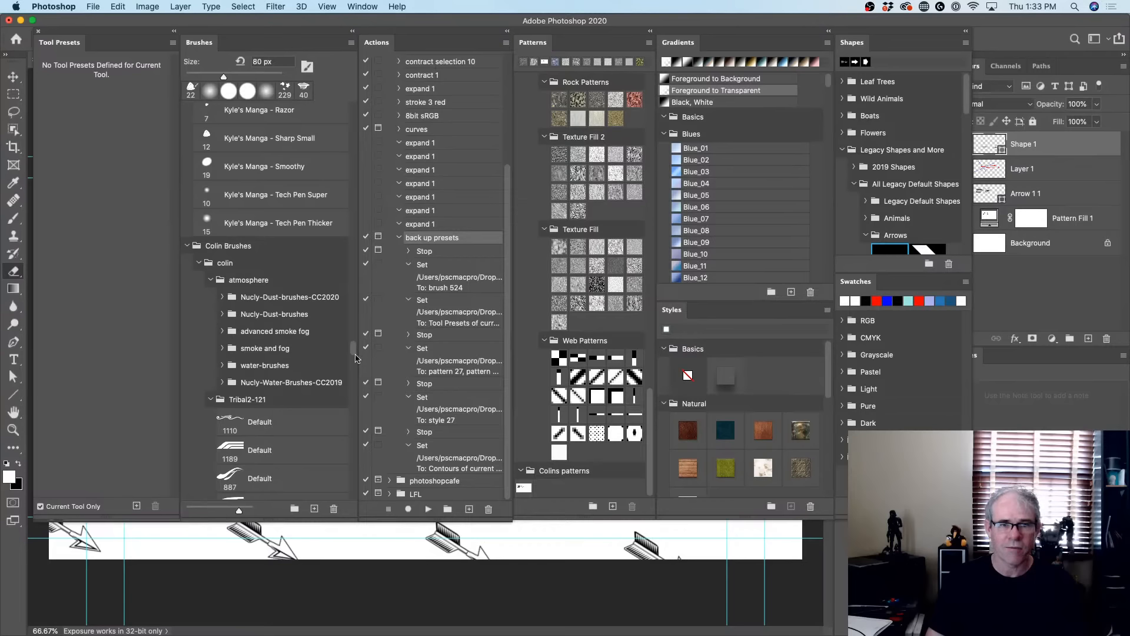
left_click(428, 510)
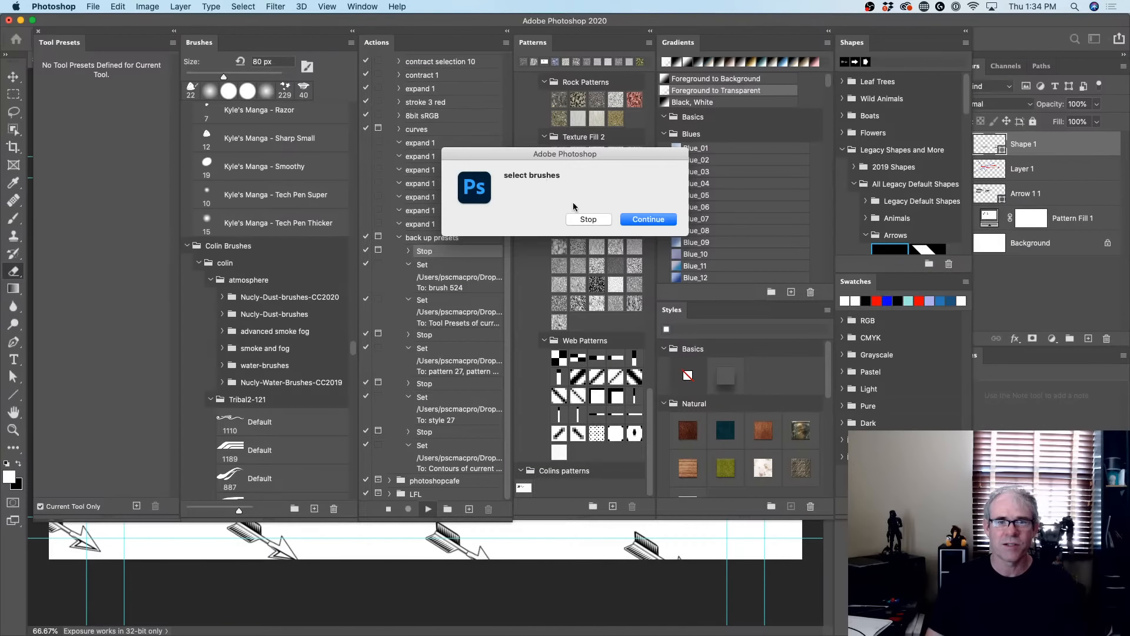
left_click(584, 219)
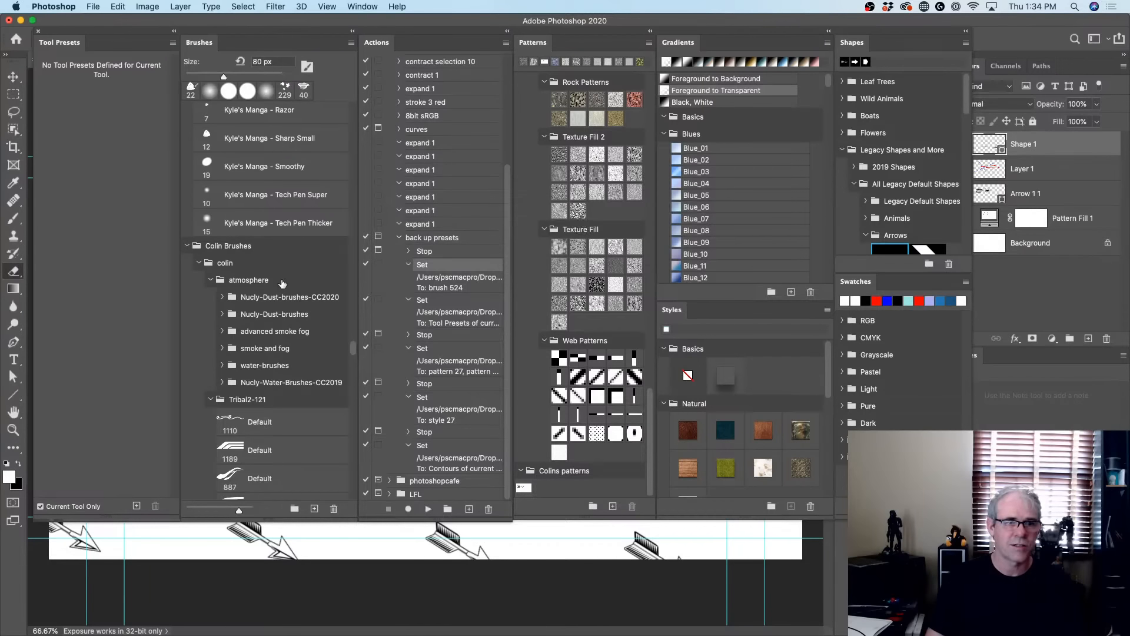
left_click(247, 281)
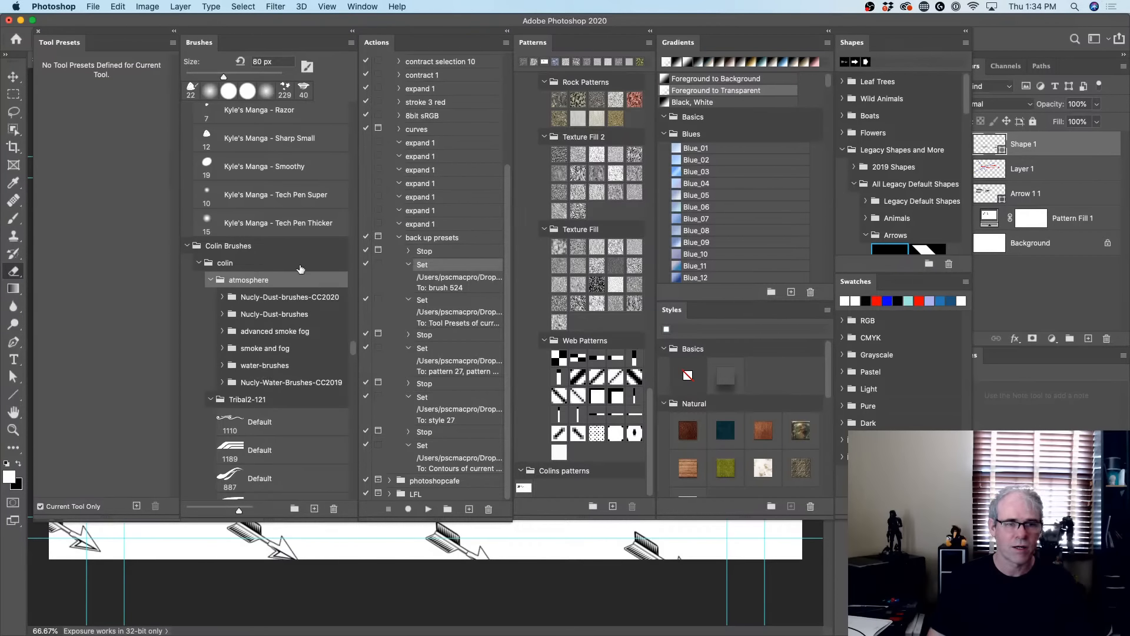
left_click(231, 266)
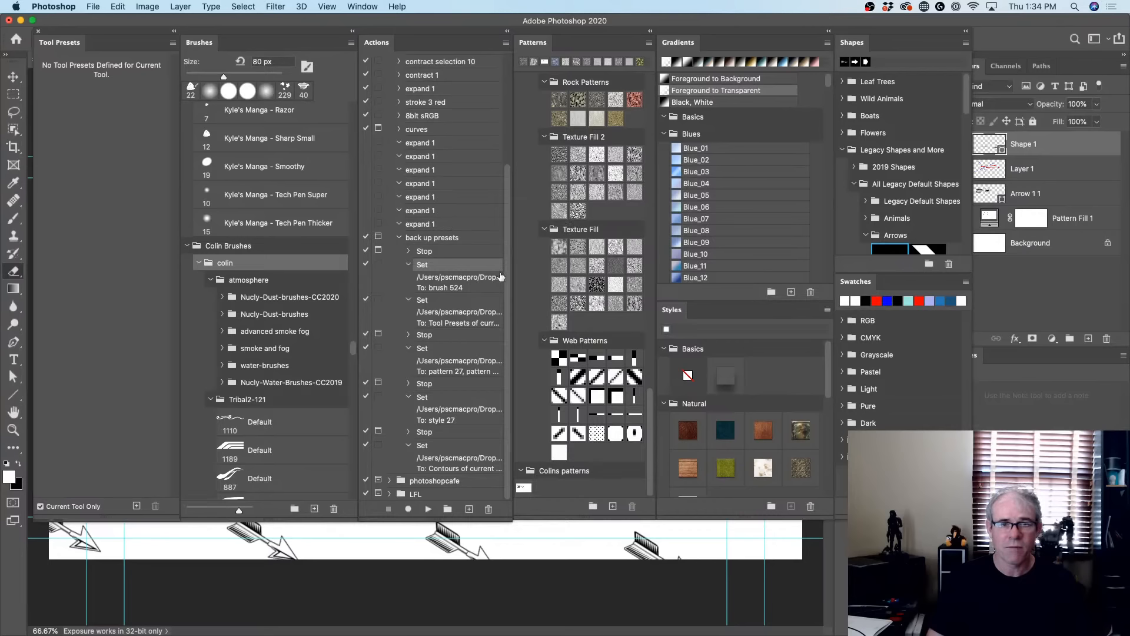
Resume the back up presets action from its brush Set step and save the brushes as Untitled Brushes.abr in the 2020 folder
left_click_drag(417, 266, 433, 499)
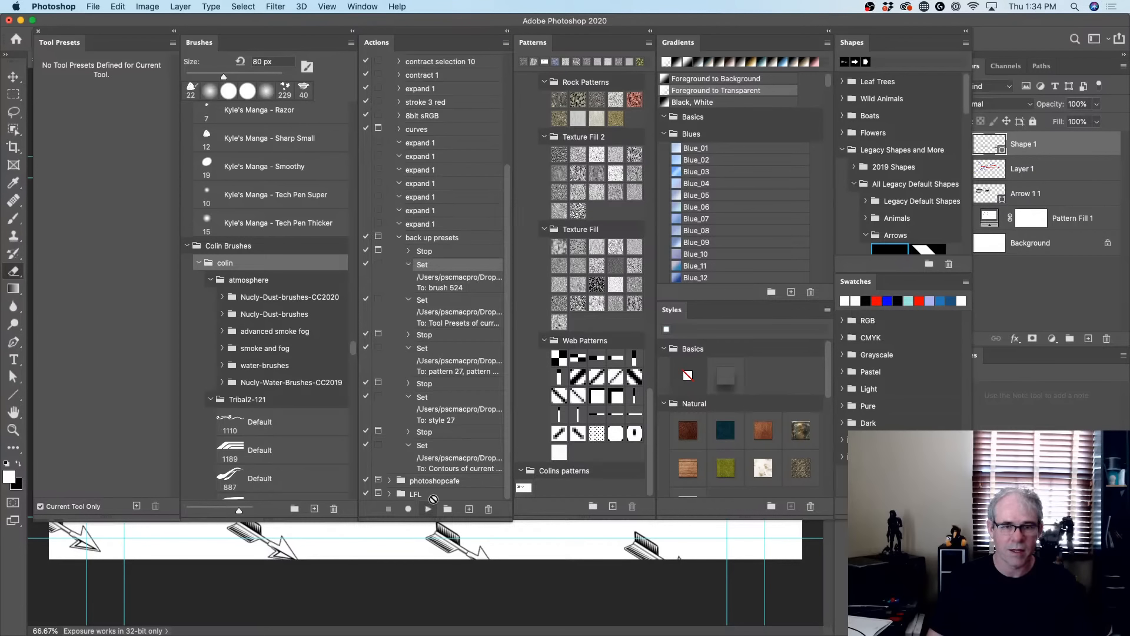
left_click(427, 508)
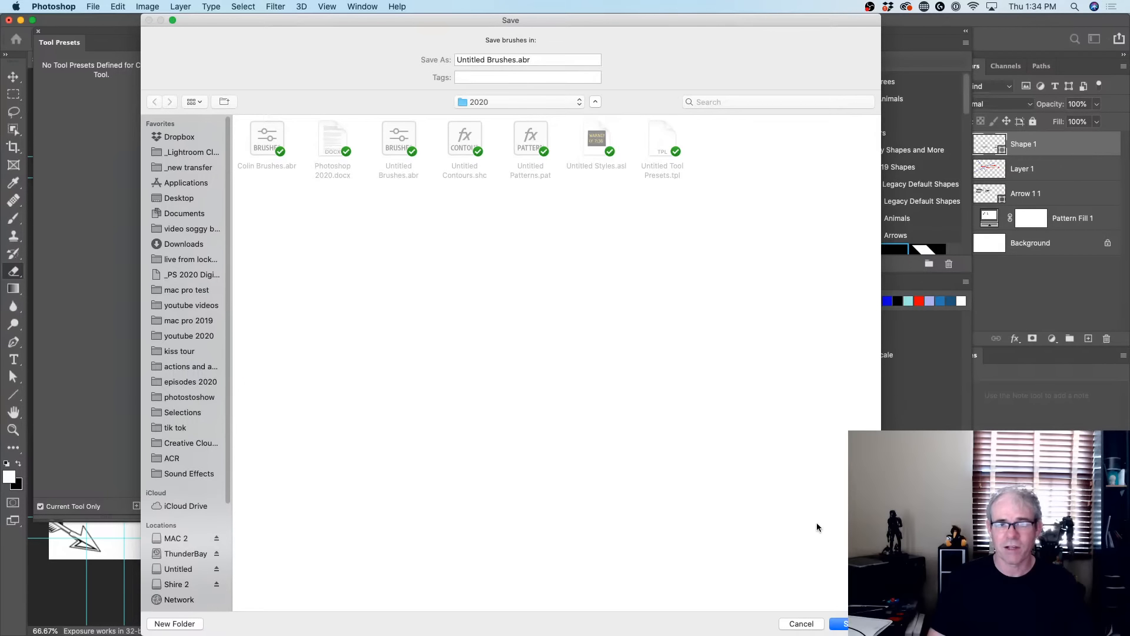
key("Return")
left_click(581, 100)
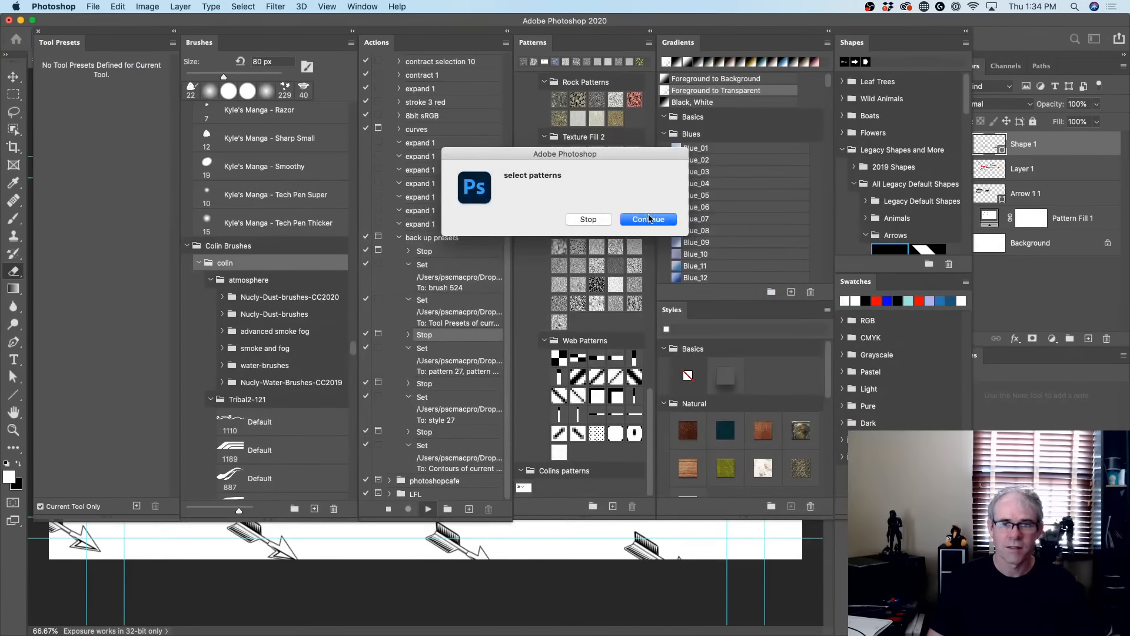
Halt the action at the pattern selection stop and select all patterns from the first Trees pattern through the one in Colins patterns
left_click(587, 219)
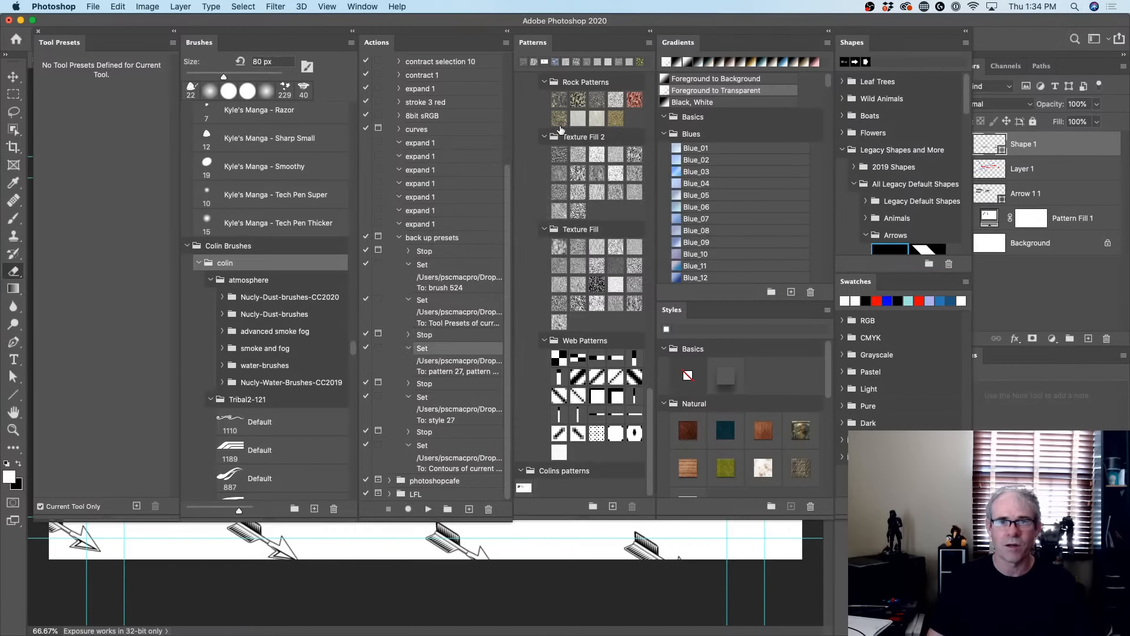
left_click(559, 99)
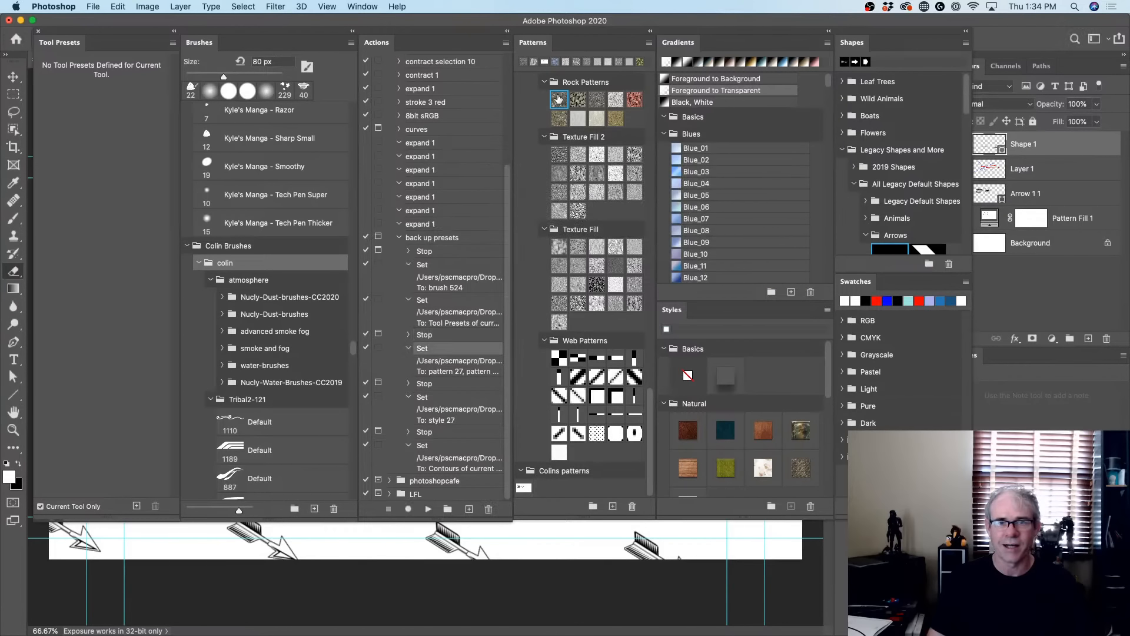
left_click(634, 303, "shift")
scroll(597, 112, "down", 15)
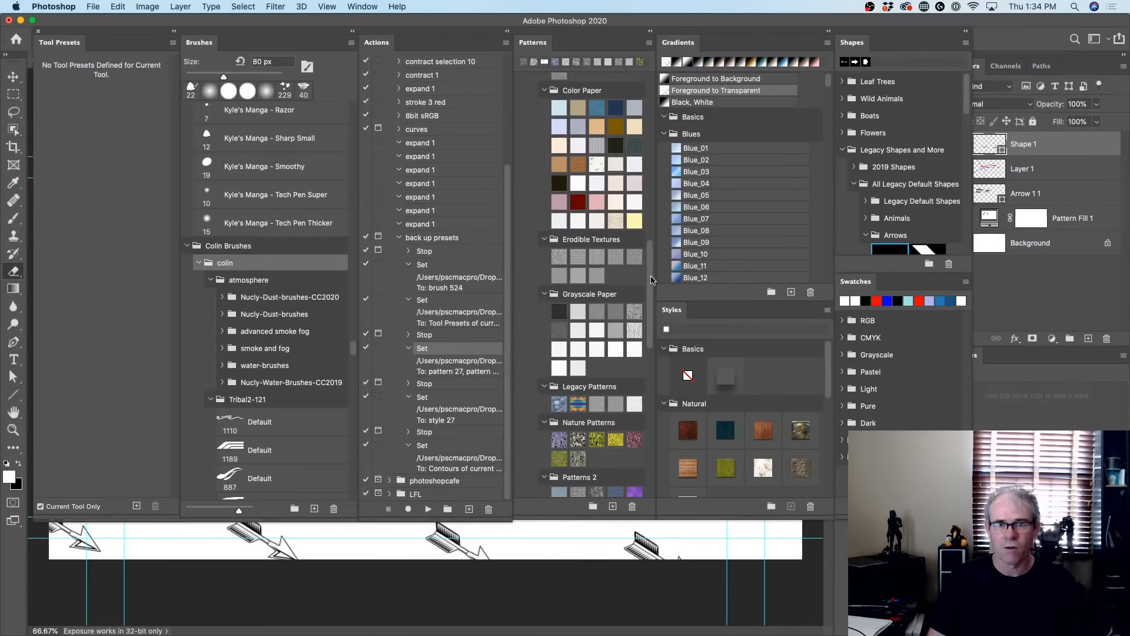
left_click_drag(652, 281, 633, 47)
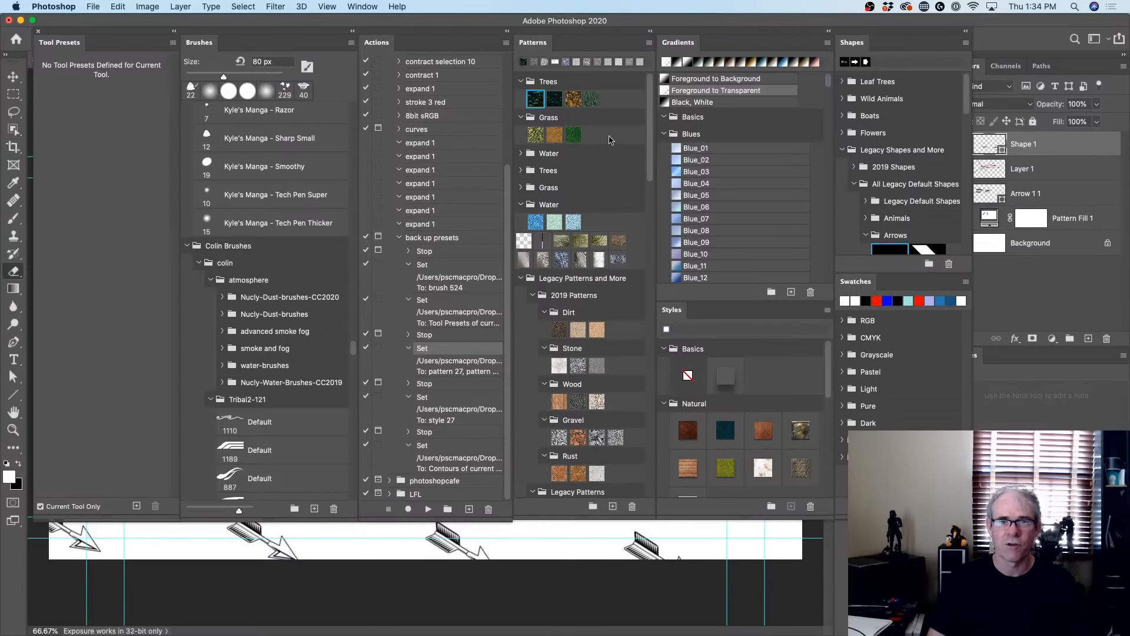
scroll(604, 130, "down", 10)
left_click_drag(648, 200, 640, 504)
left_click(524, 486, "shift")
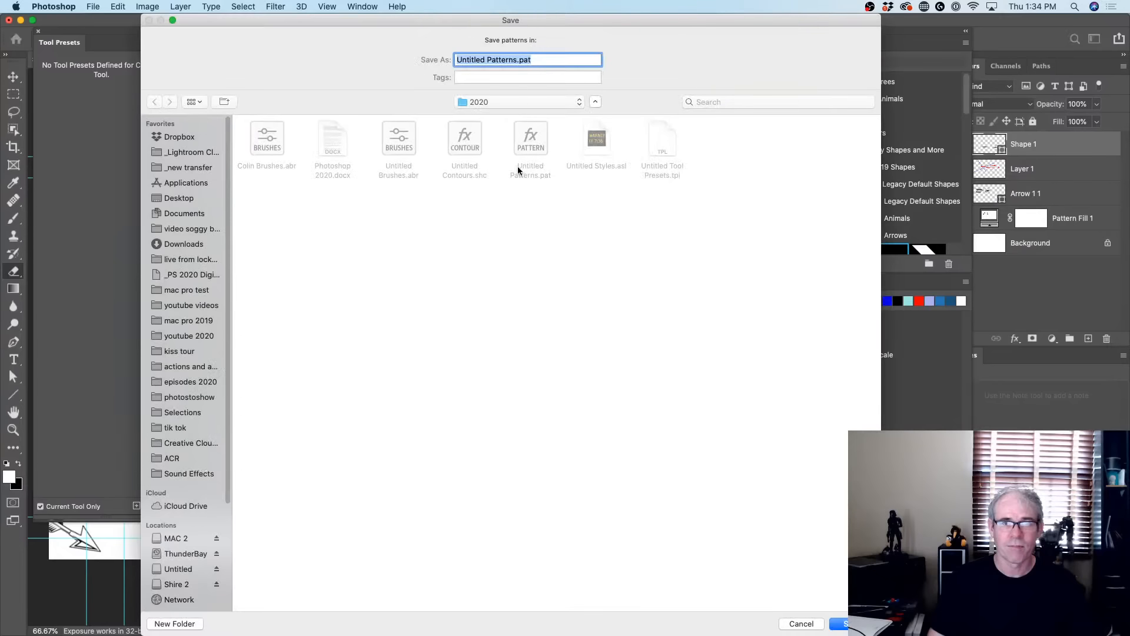
Save the selected patterns as allpatterns in the 2020 folder and halt the action at the style selection stop
type("a")
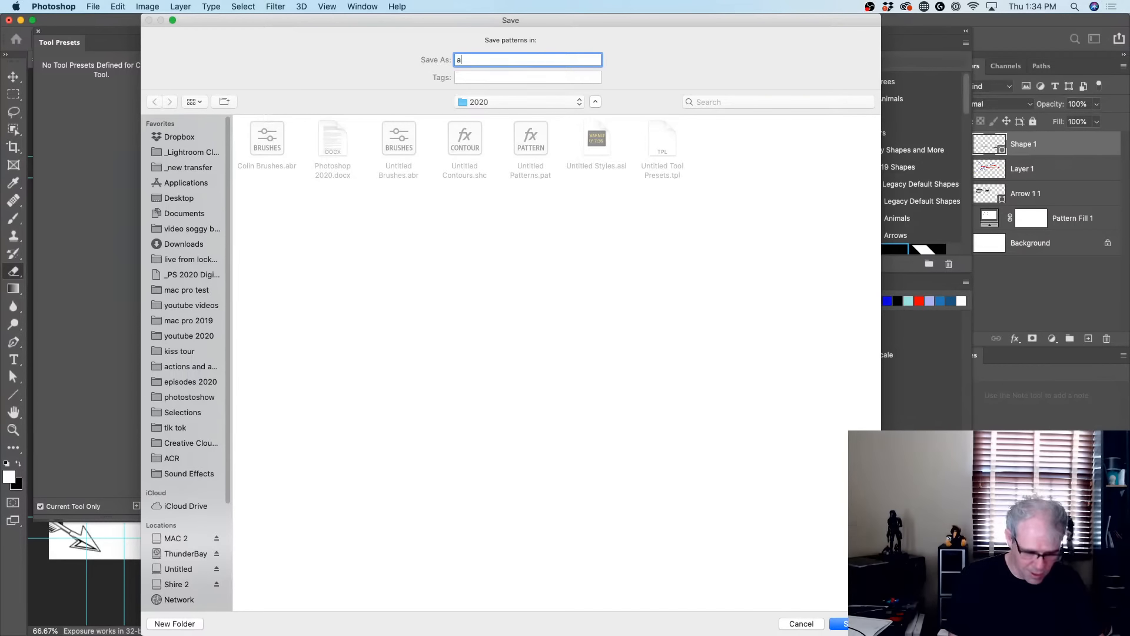
type("llpatt")
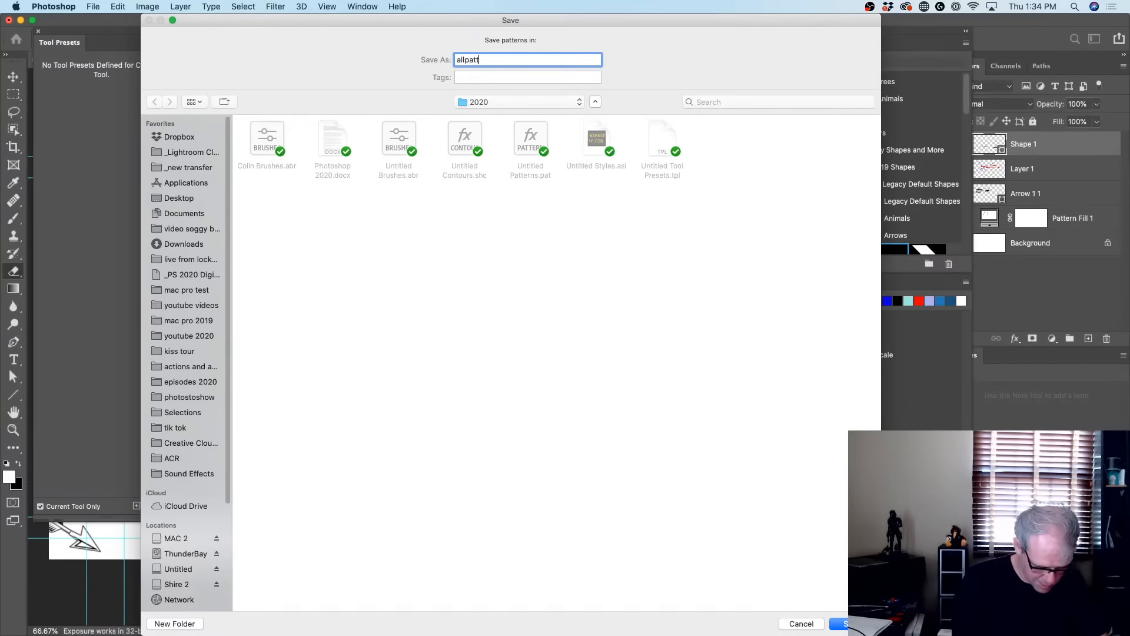
type("erns")
key("Return")
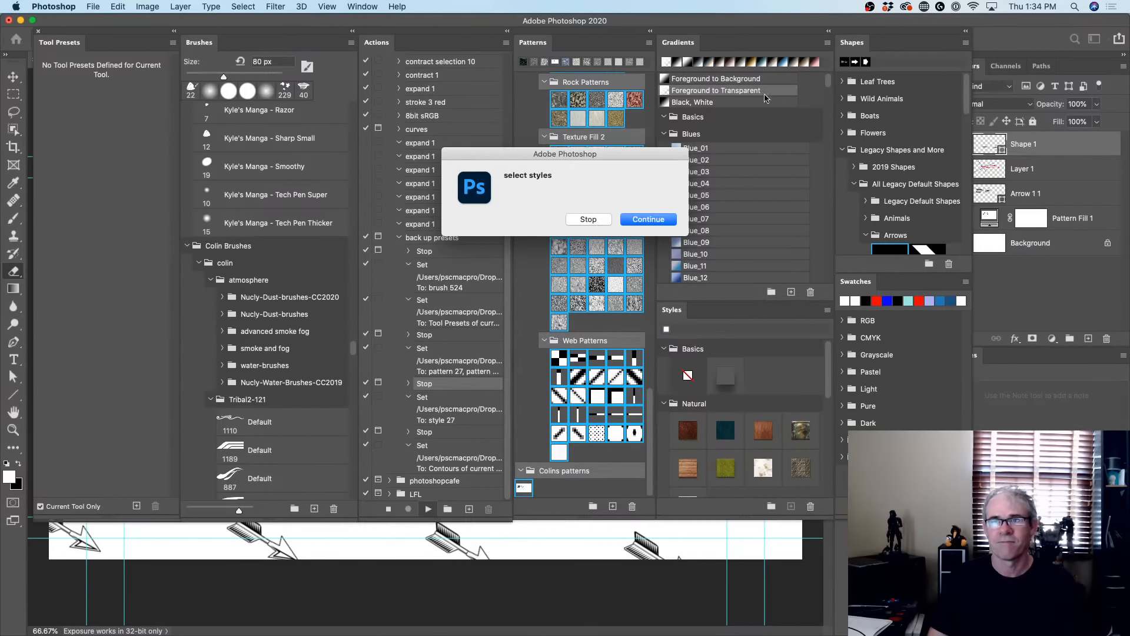
left_click(587, 219)
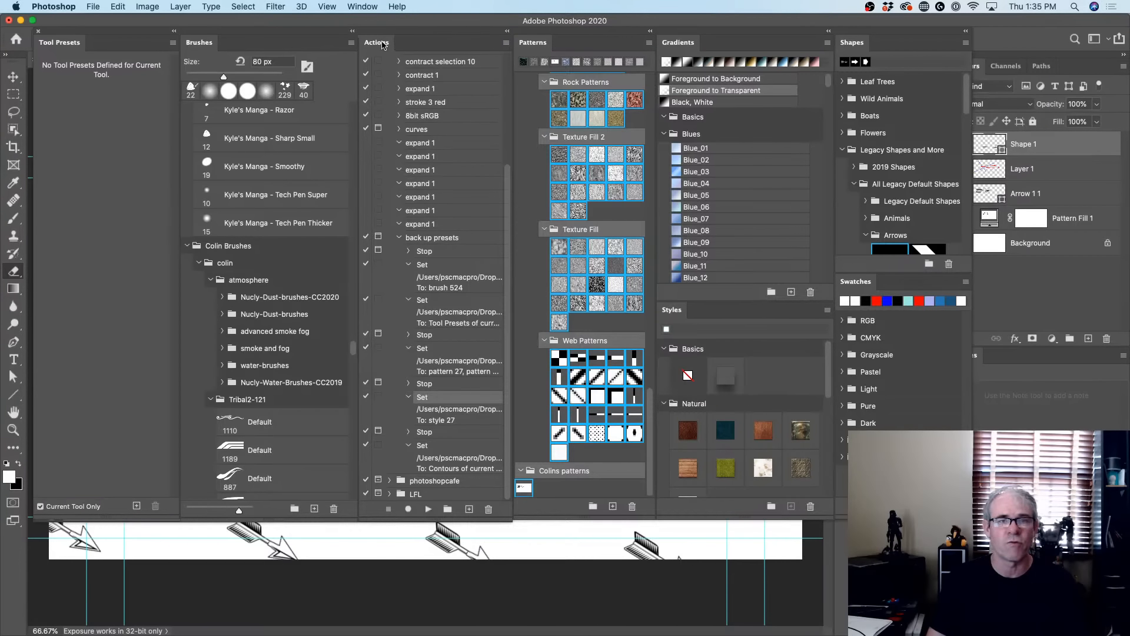
Create a new action named bacps in the LFL set and start recording it
left_click(446, 509)
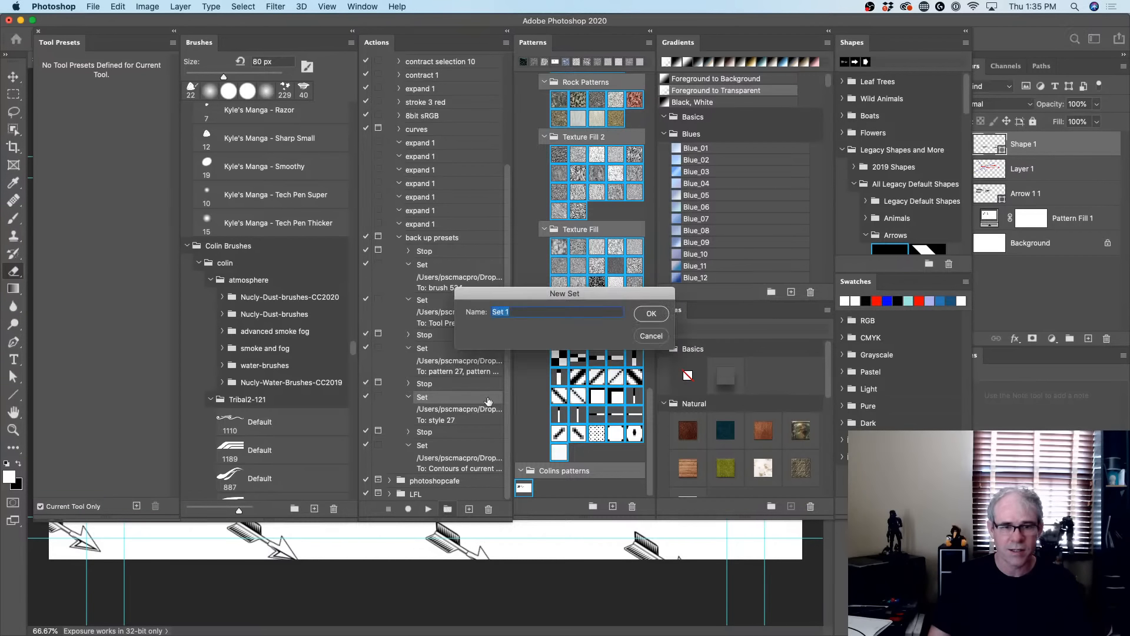
left_click(651, 336)
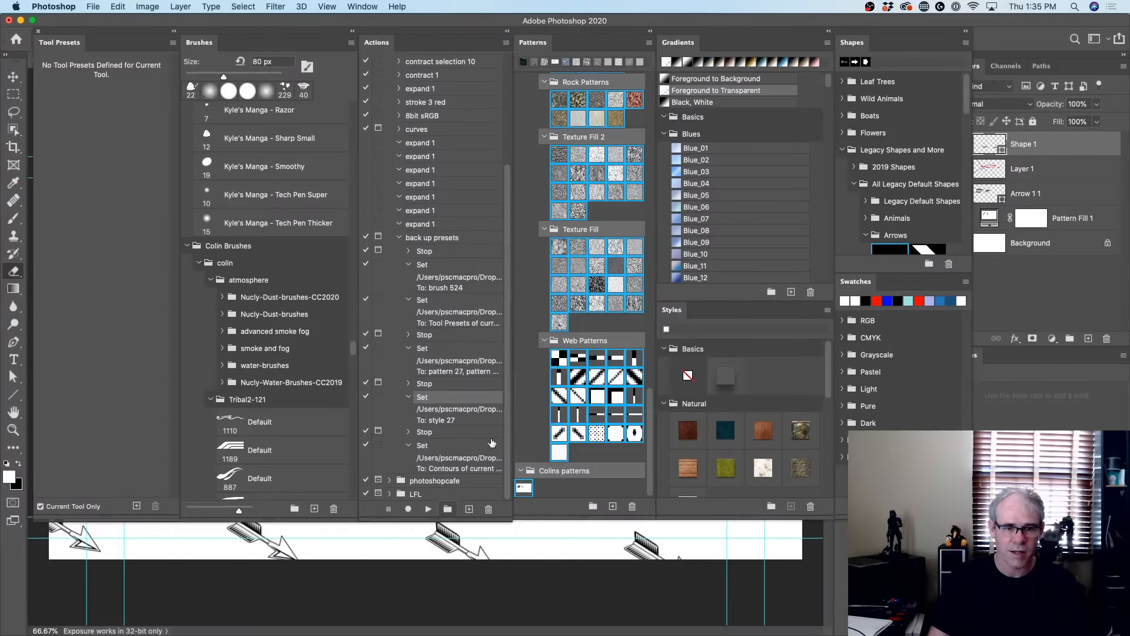
left_click(414, 495)
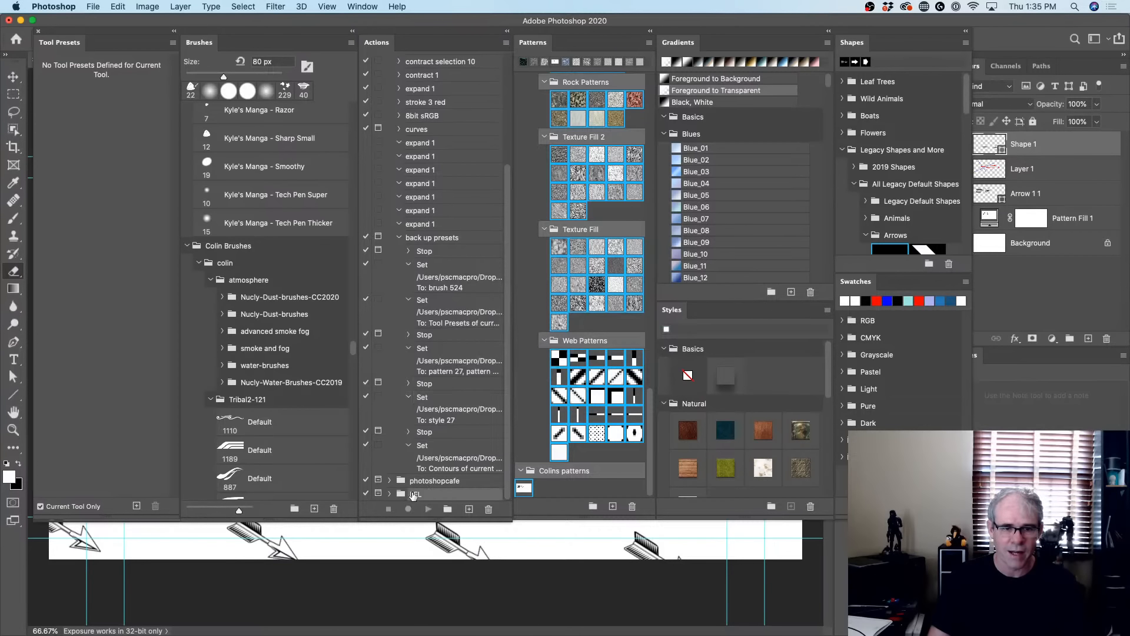
left_click(469, 510)
type("bac")
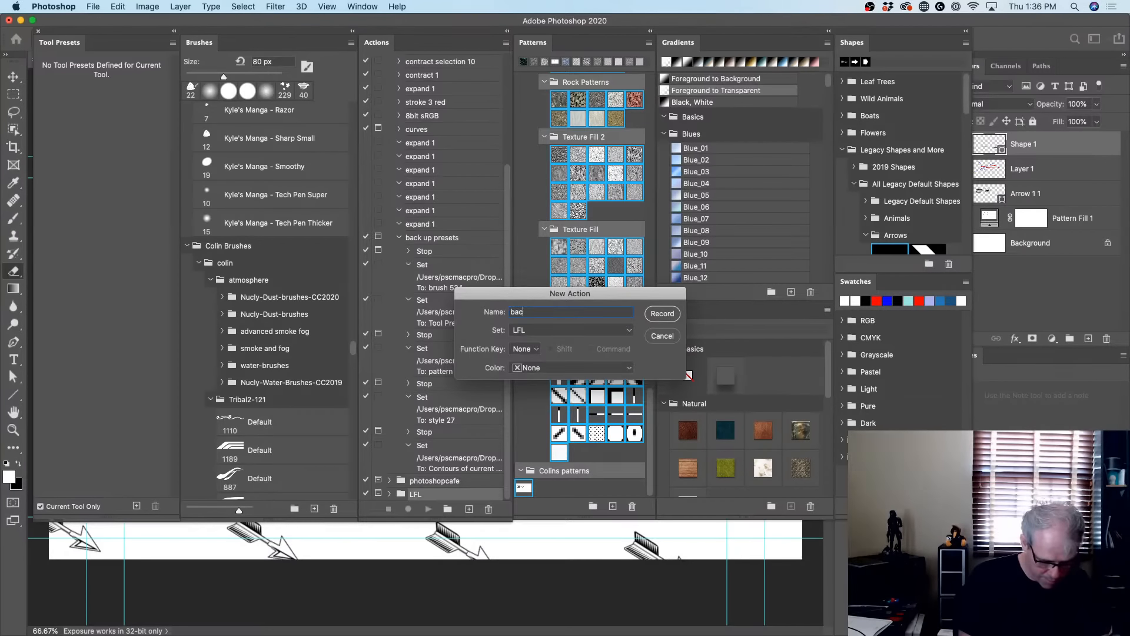
type("ps")
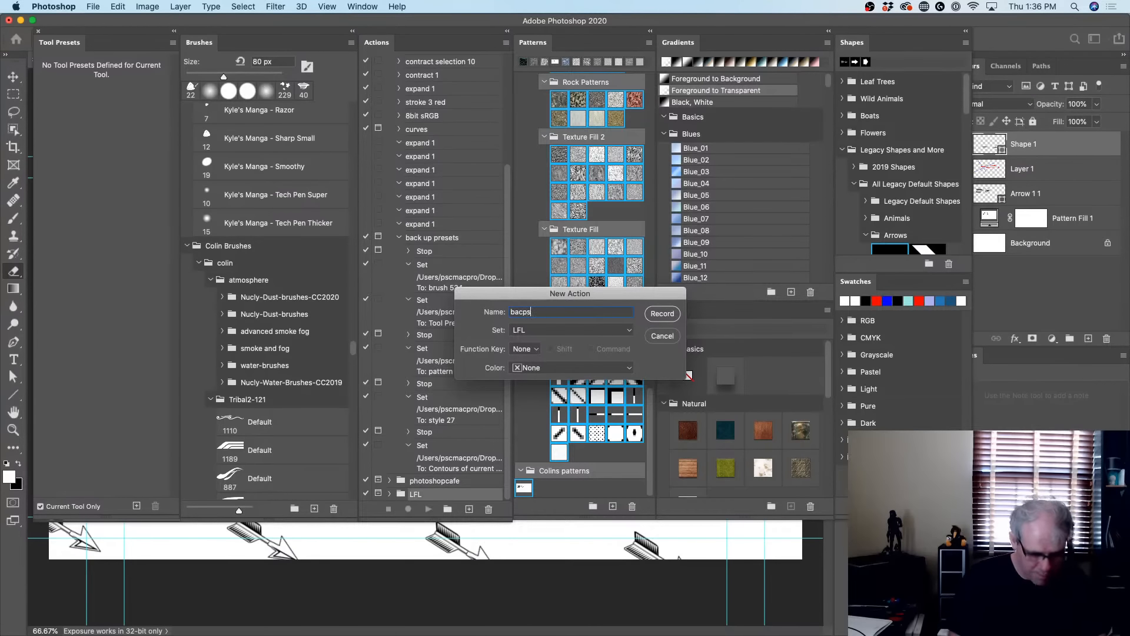
left_click(660, 313)
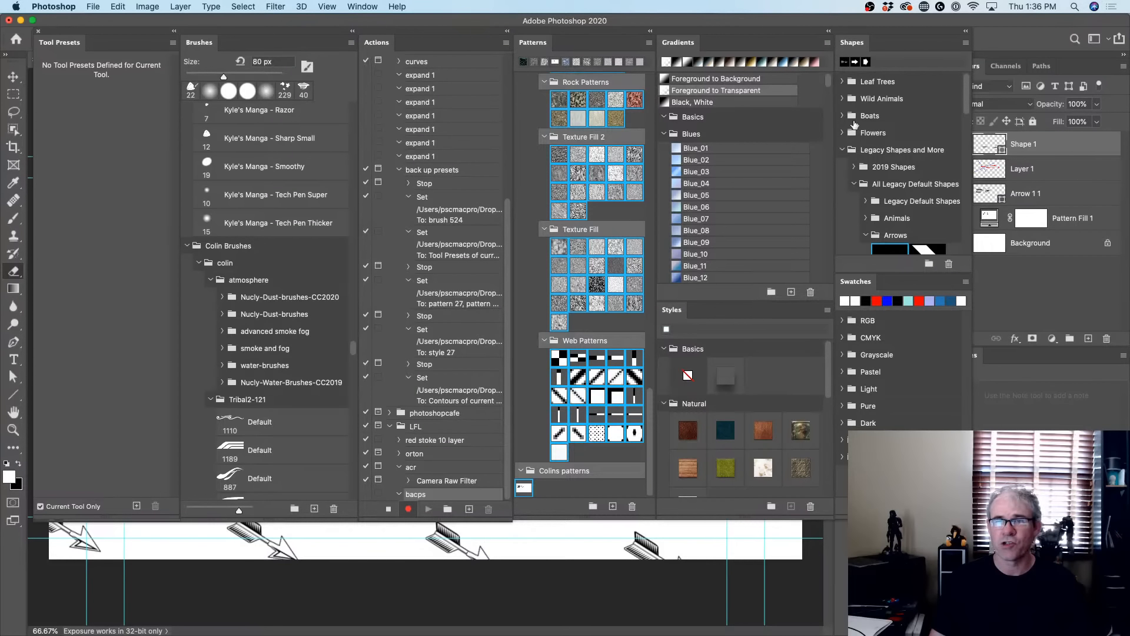
Export the Legacy Shapes and More group as Untitled Custom Shapes.csh to the 2020 folder
left_click(867, 150)
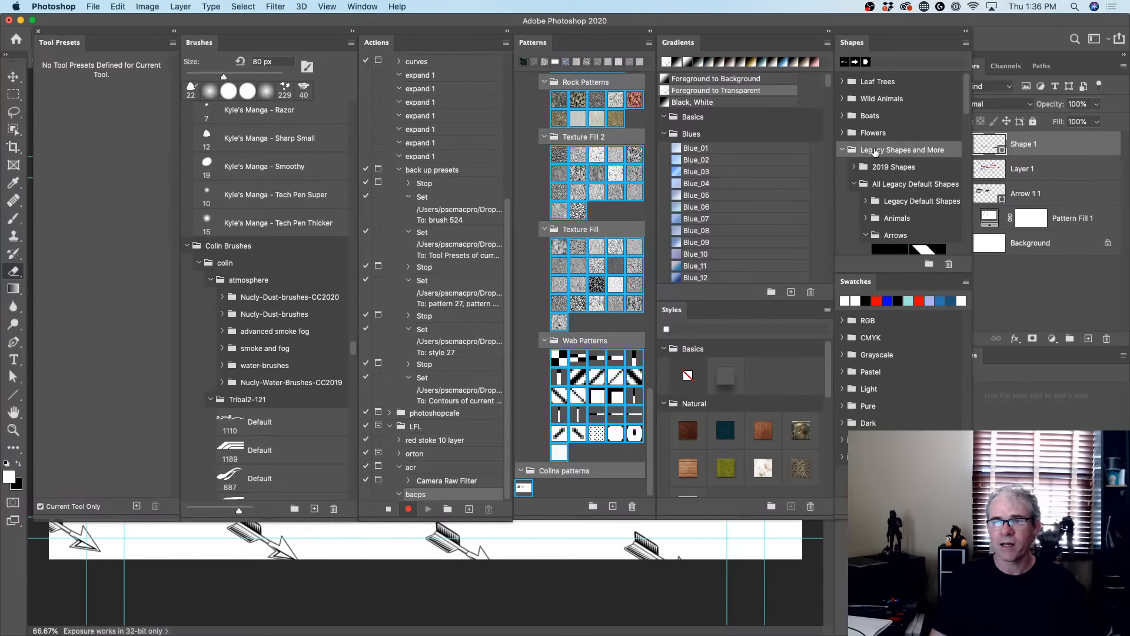
left_click(965, 44)
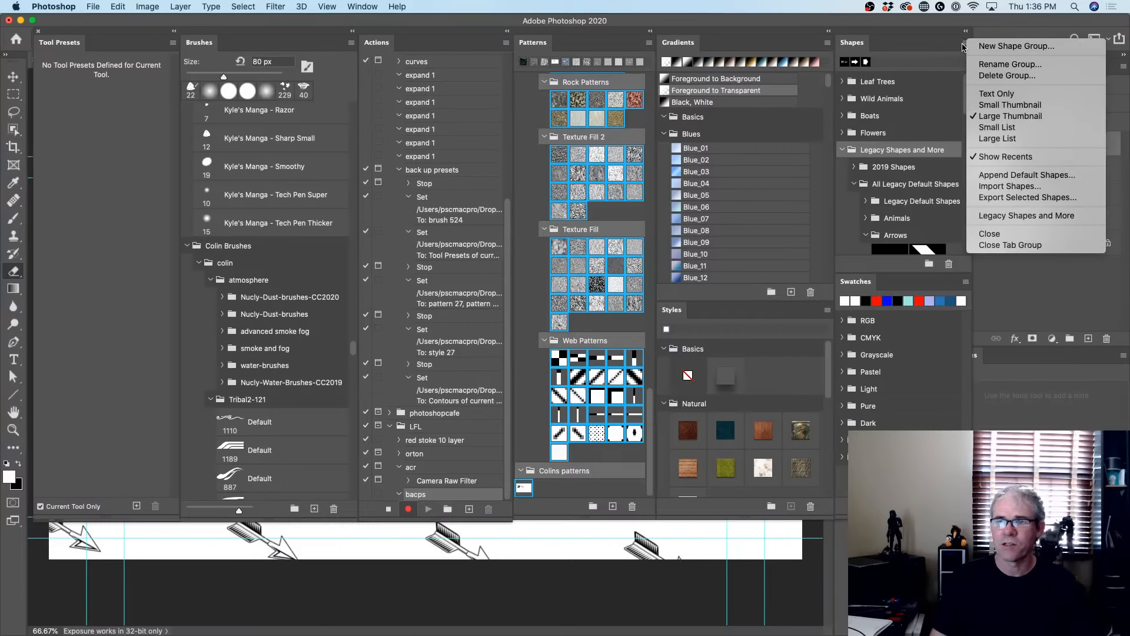
left_click(1001, 198)
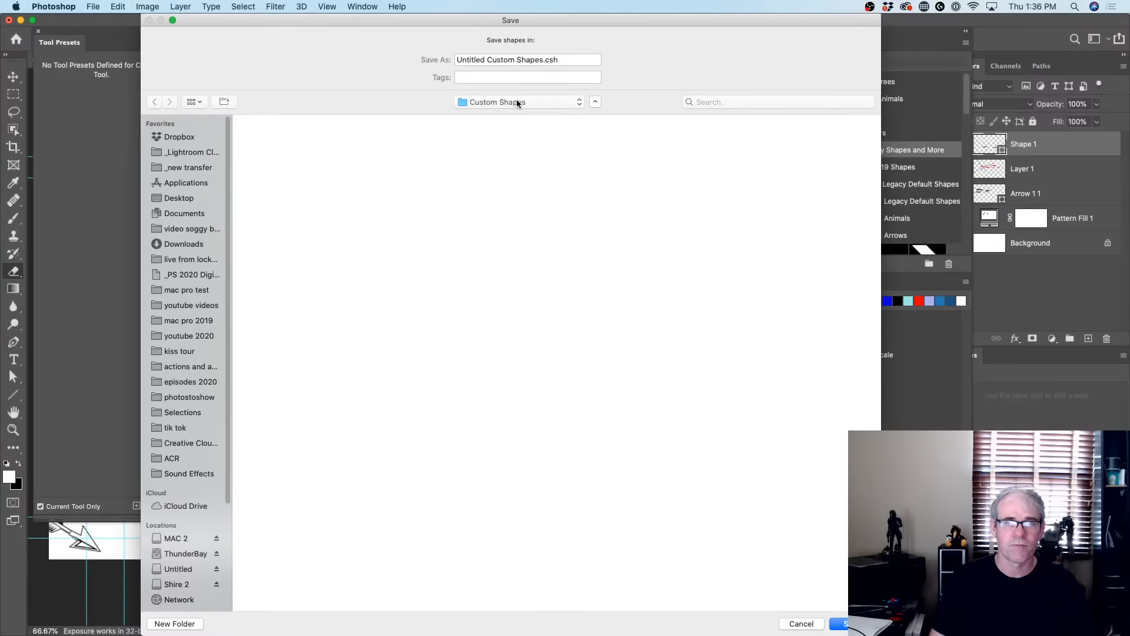
left_click(516, 103)
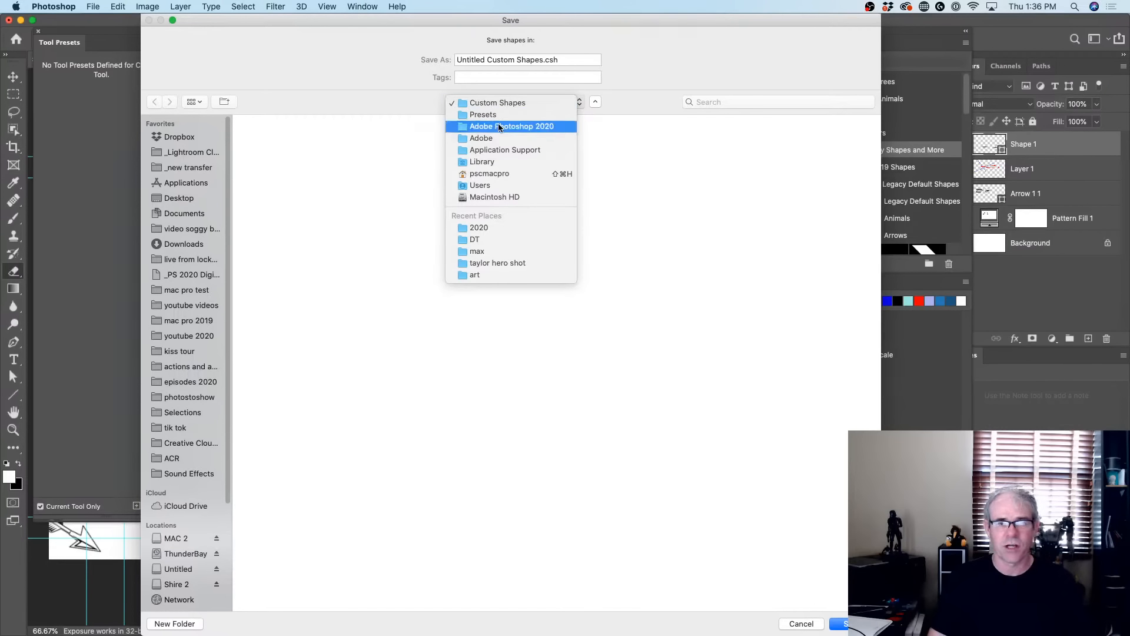
left_click(486, 227)
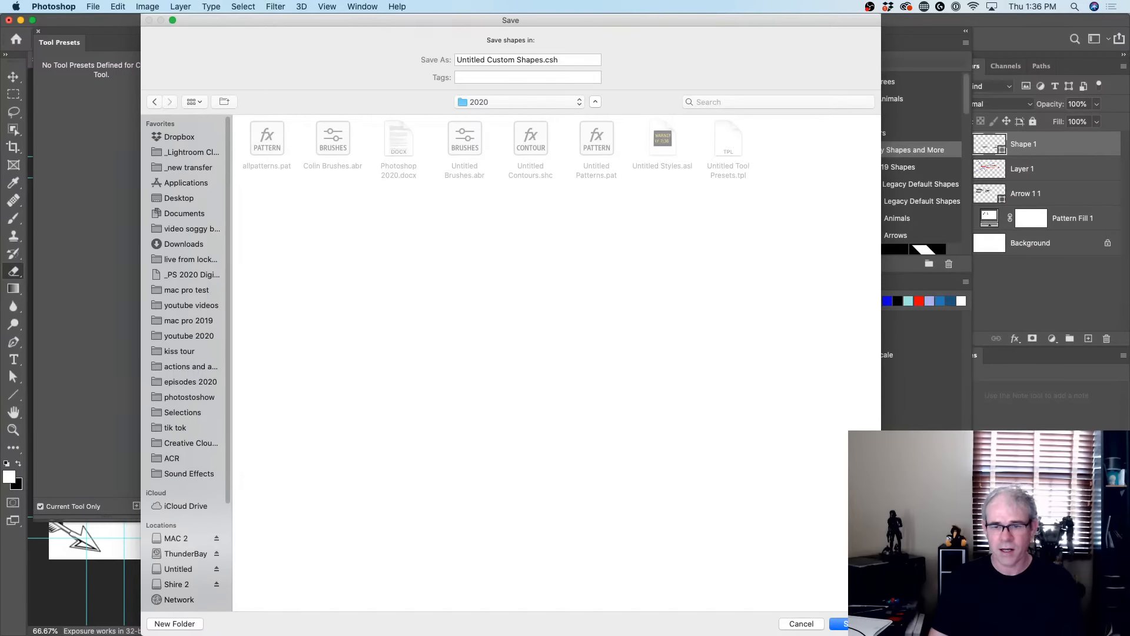
left_click(840, 624)
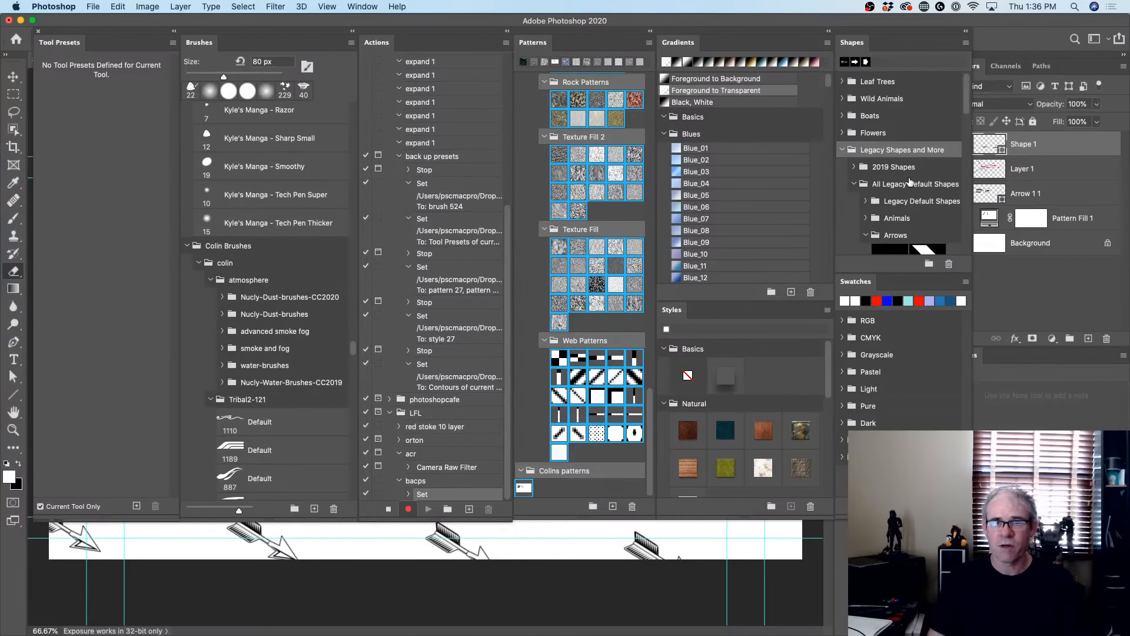
Export the Blue_01 gradient as Untitled Gradients.grd to the 2020 folder
left_click(733, 148)
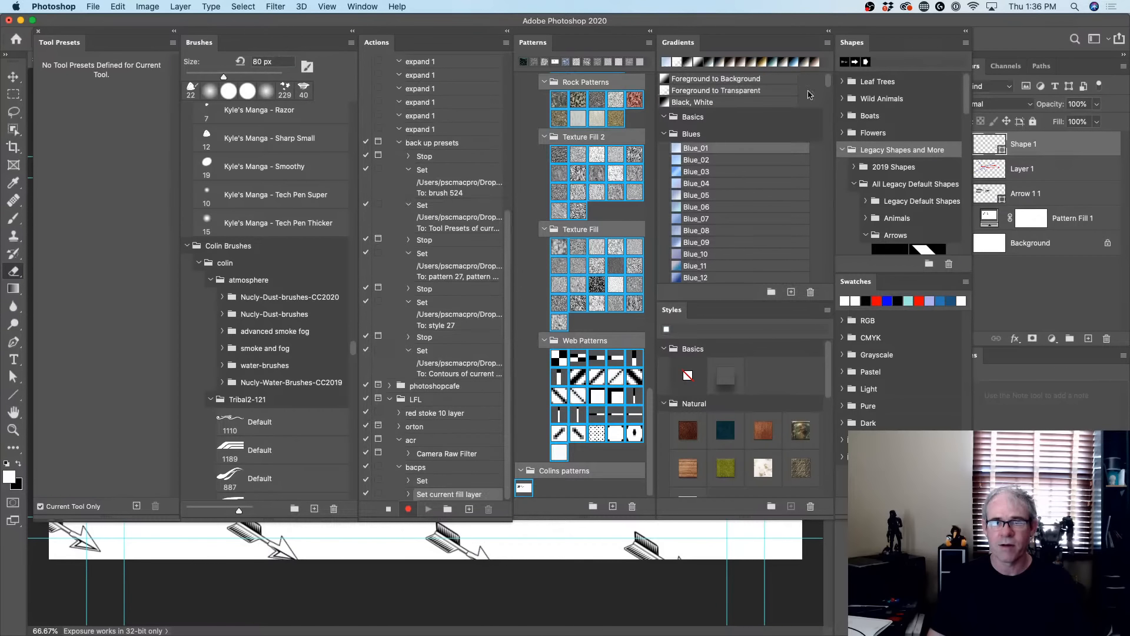
left_click(827, 43)
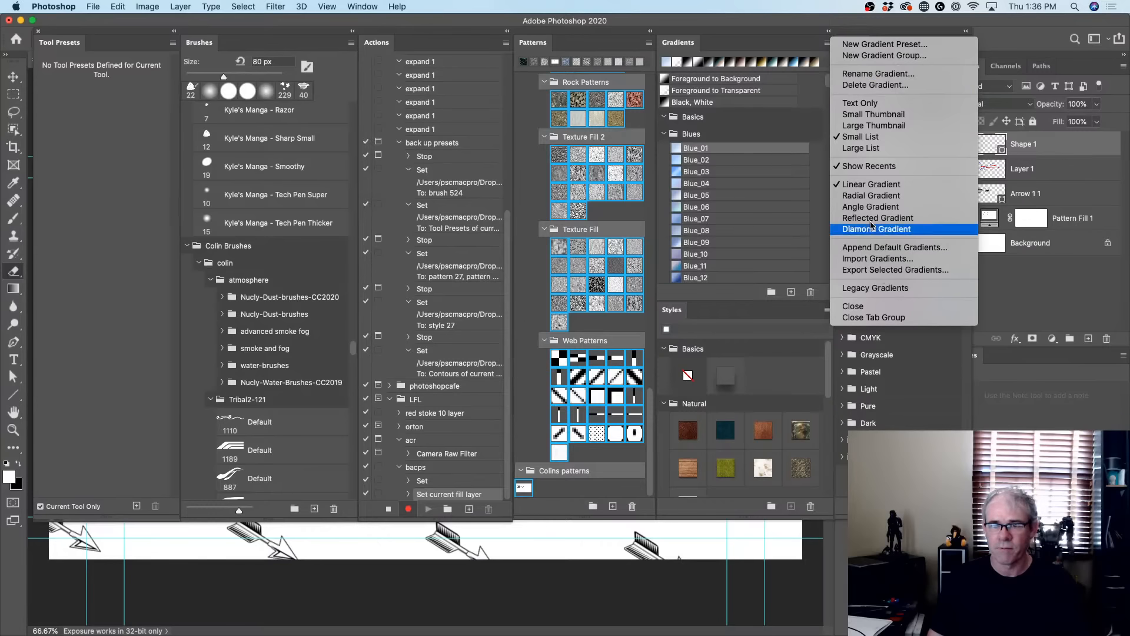
left_click(880, 270)
left_click(500, 103)
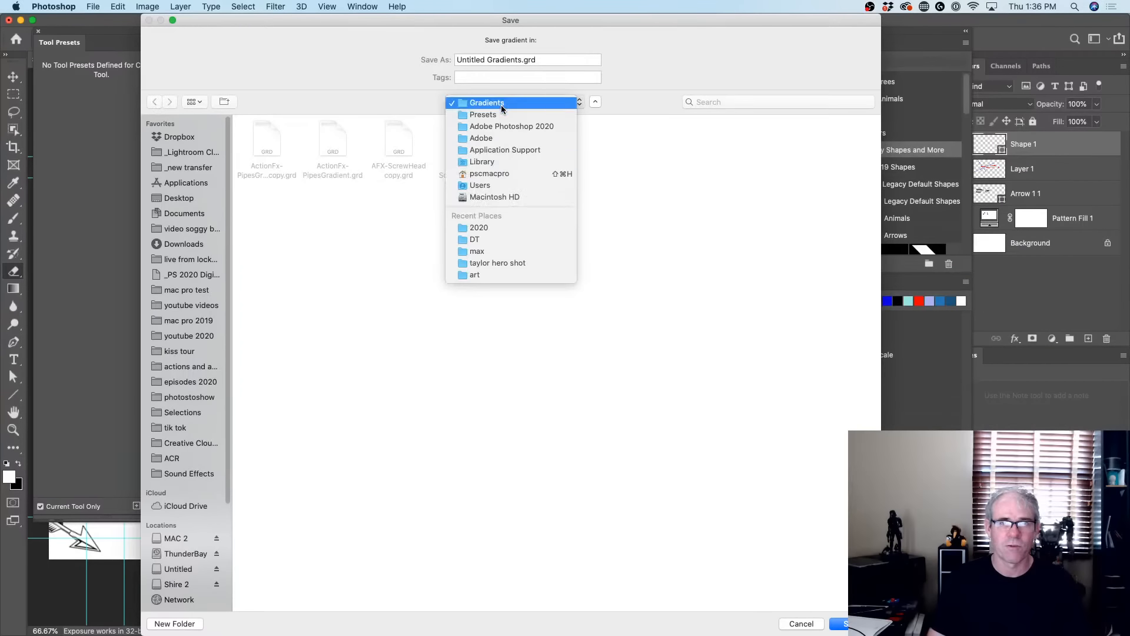
left_click(507, 227)
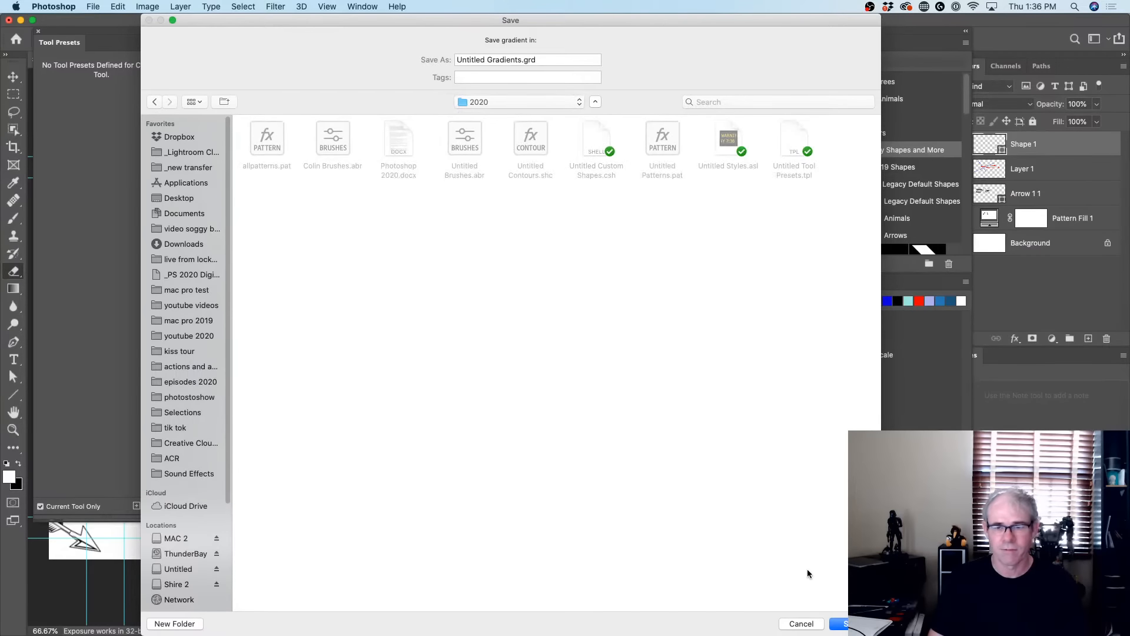
left_click(841, 623)
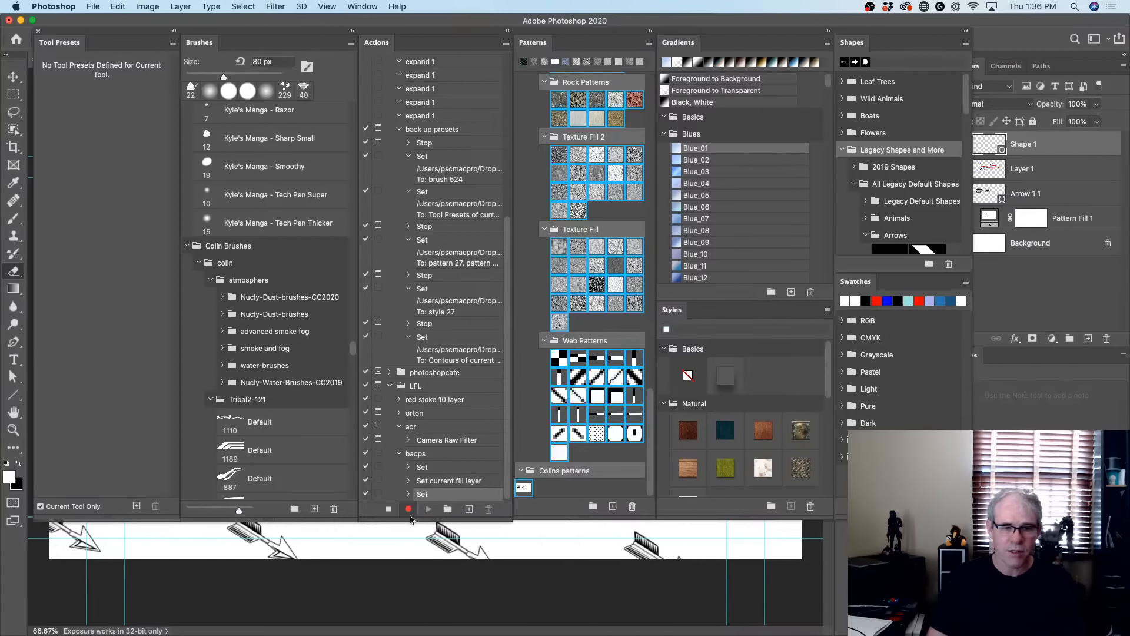
Stop recording the bacps action and expand its first Set step to view the recorded details
left_click(387, 508)
left_click(408, 467)
scroll(415, 460, "down", 1)
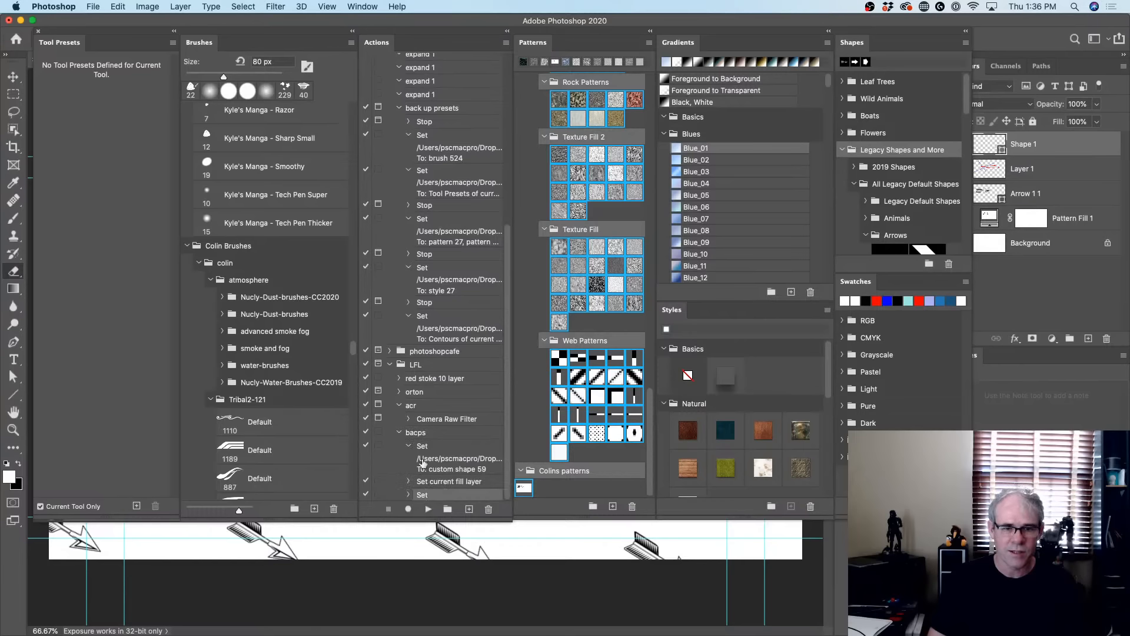
Examine the recorded details of the last Set step and the Set current fill layer step in the bacps action
left_click(408, 494)
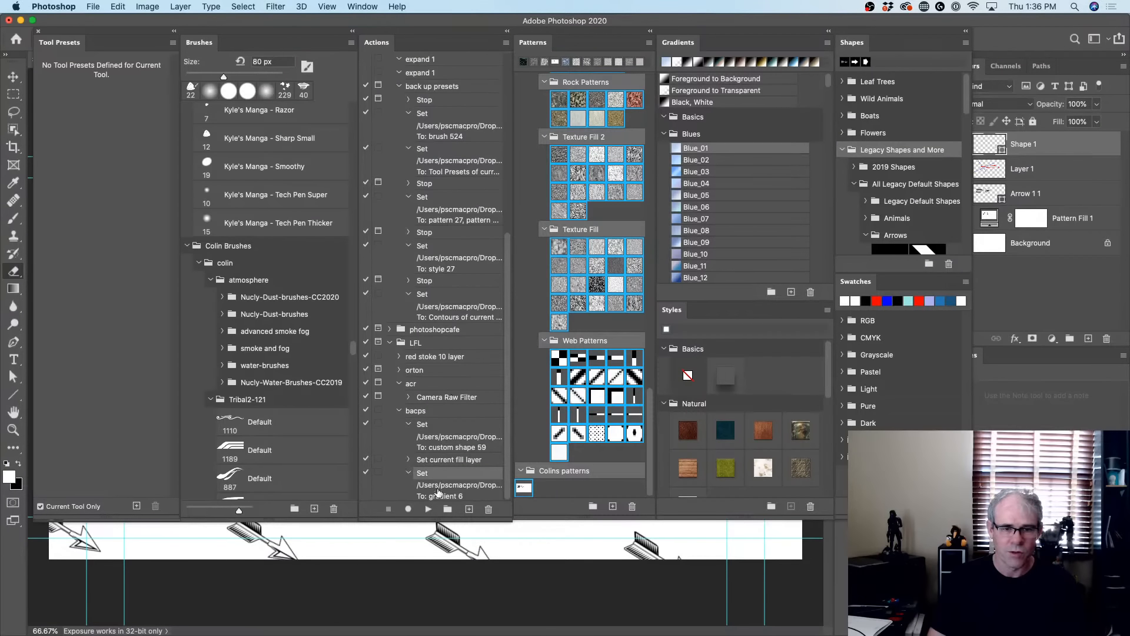
left_click(410, 459)
scroll(412, 400, "down", 10)
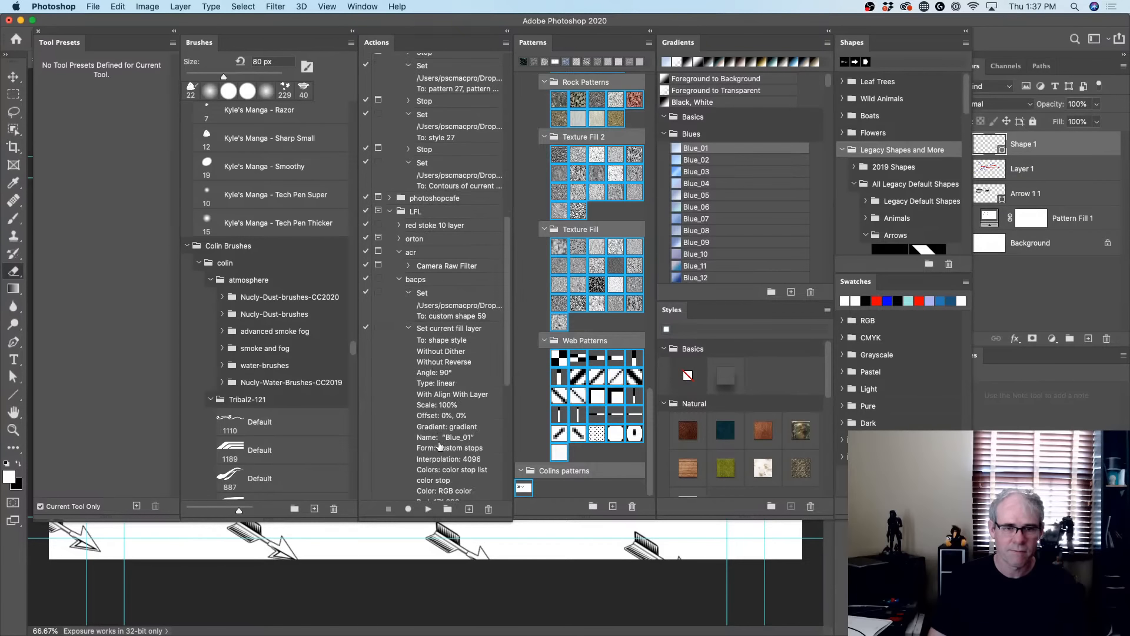
left_click(410, 255)
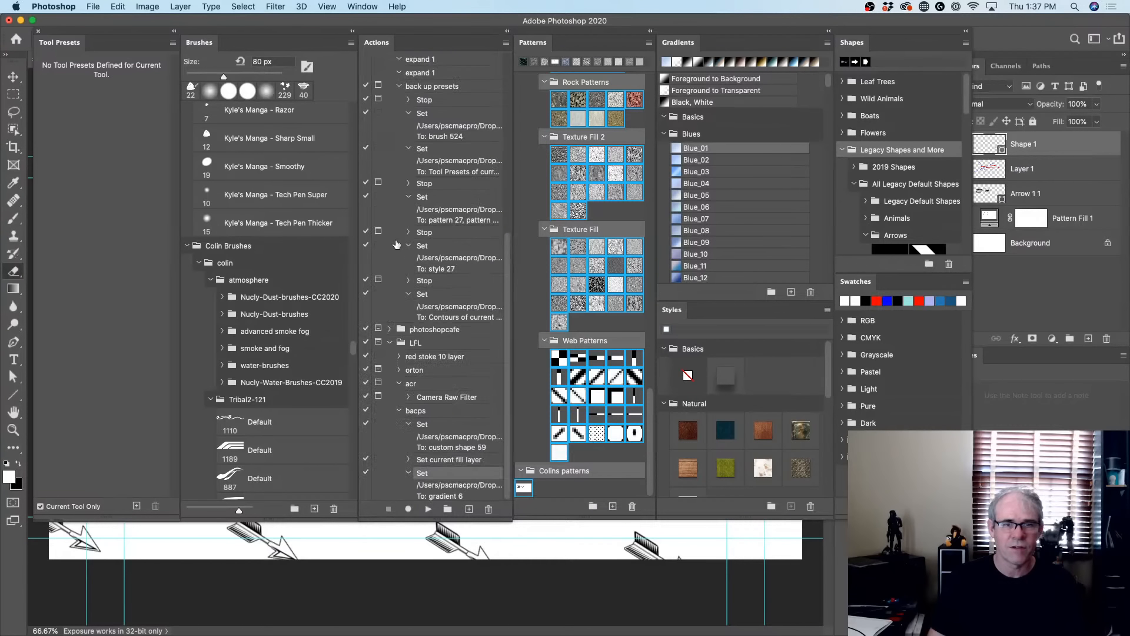
Insert a stop with the message "select patterns" and Allow Continue enabled, and make it the first step of the bacps action
left_click(444, 426)
left_click(429, 412)
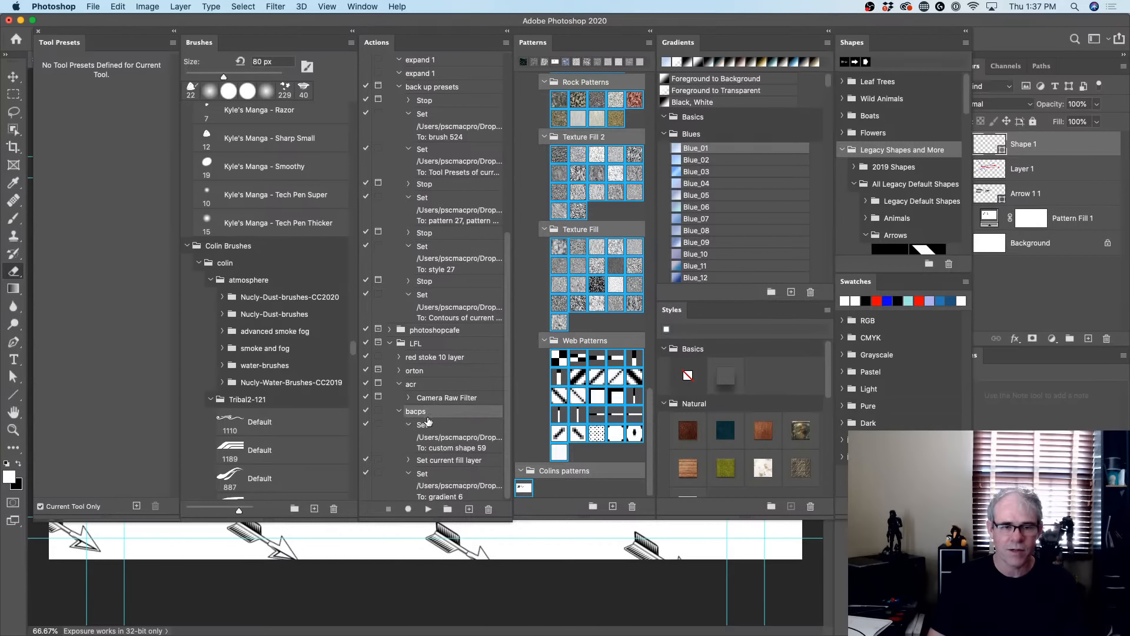
left_click(505, 44)
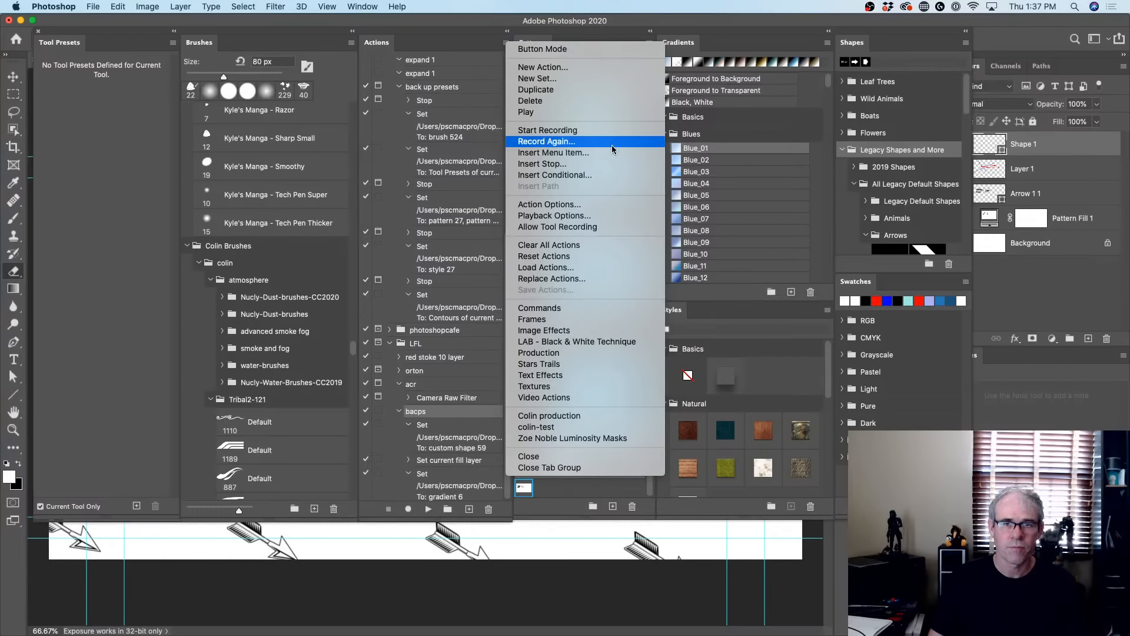
left_click(611, 165)
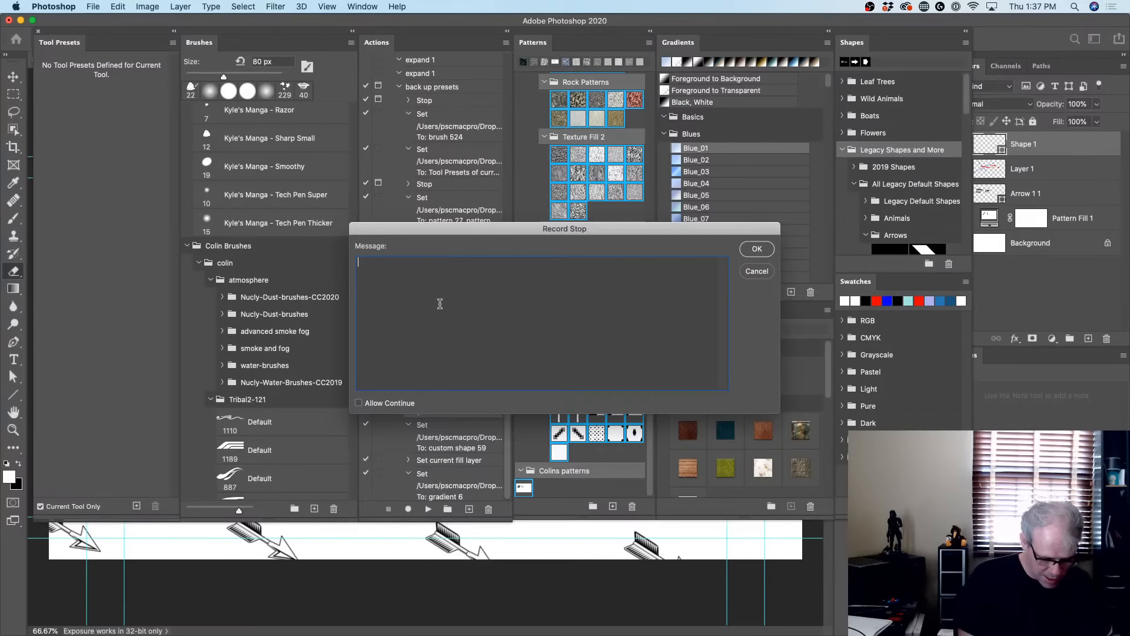
type("select p")
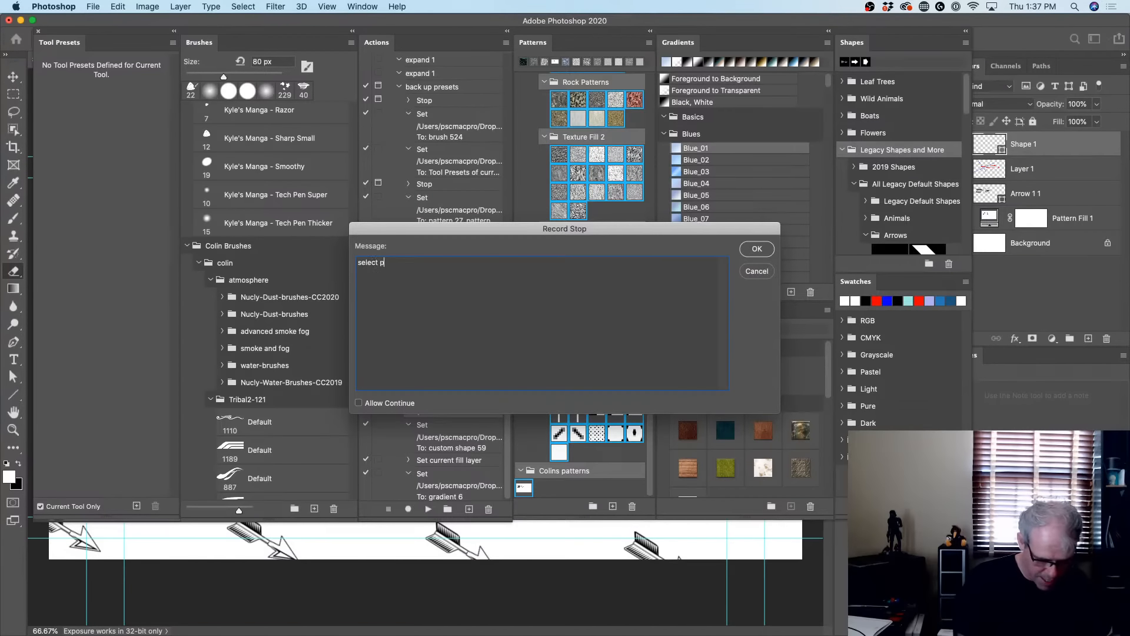
type("atterns")
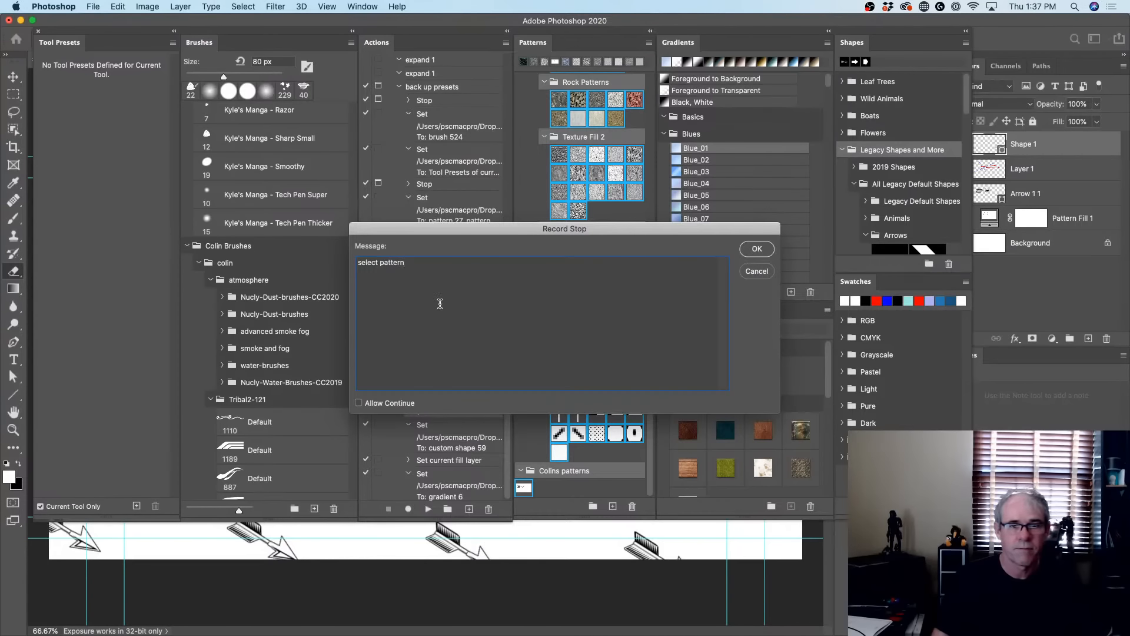
left_click(366, 404)
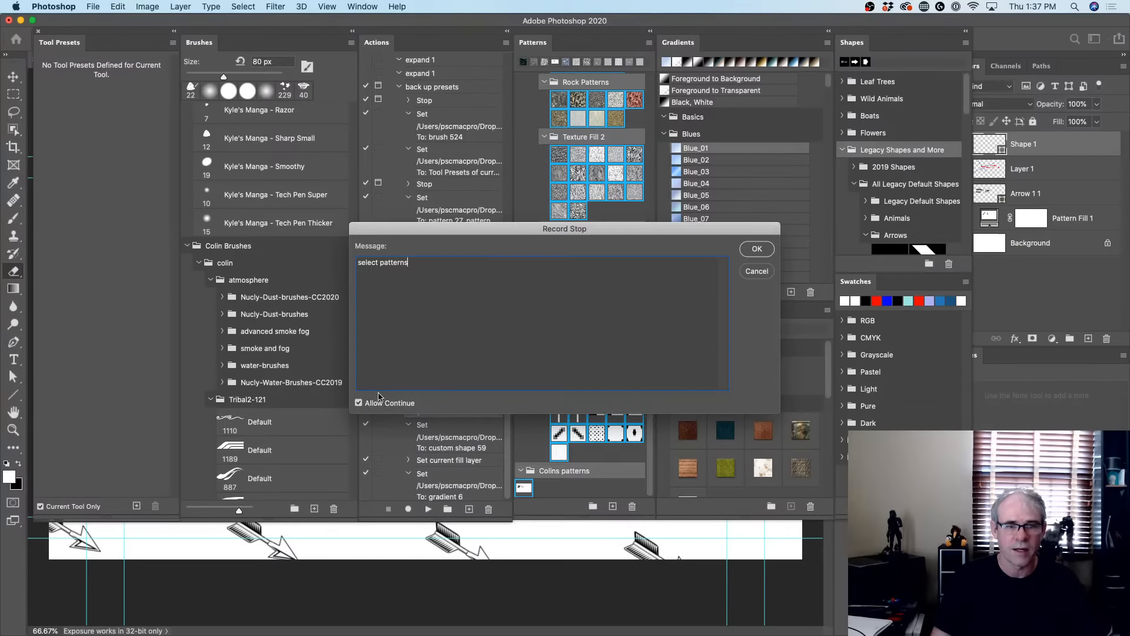
left_click(758, 249)
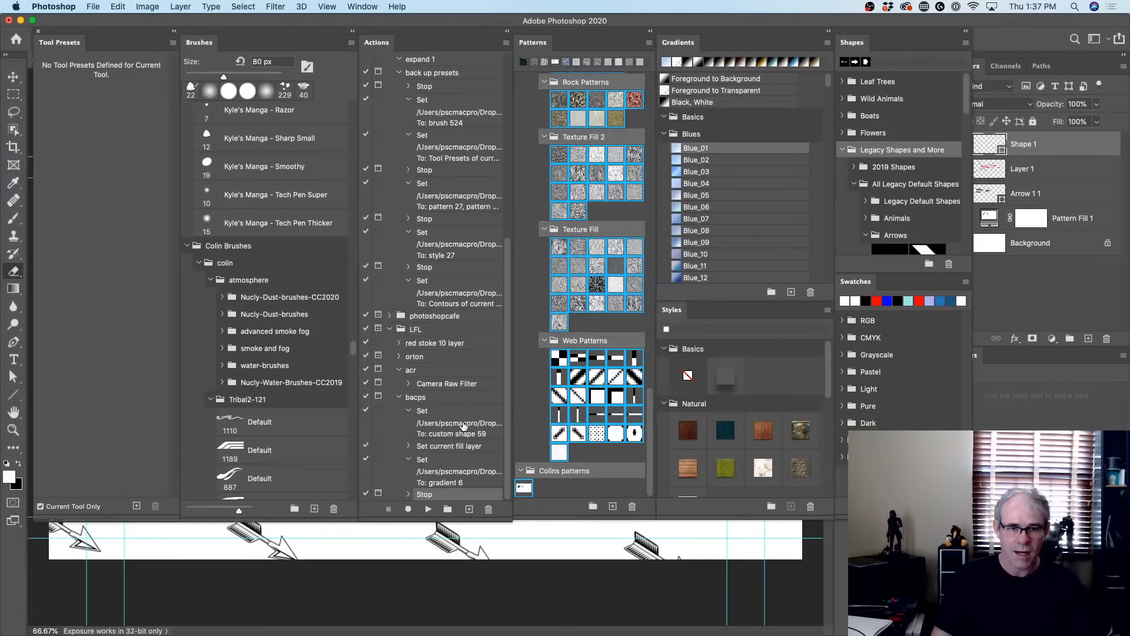
left_click_drag(428, 496, 435, 410)
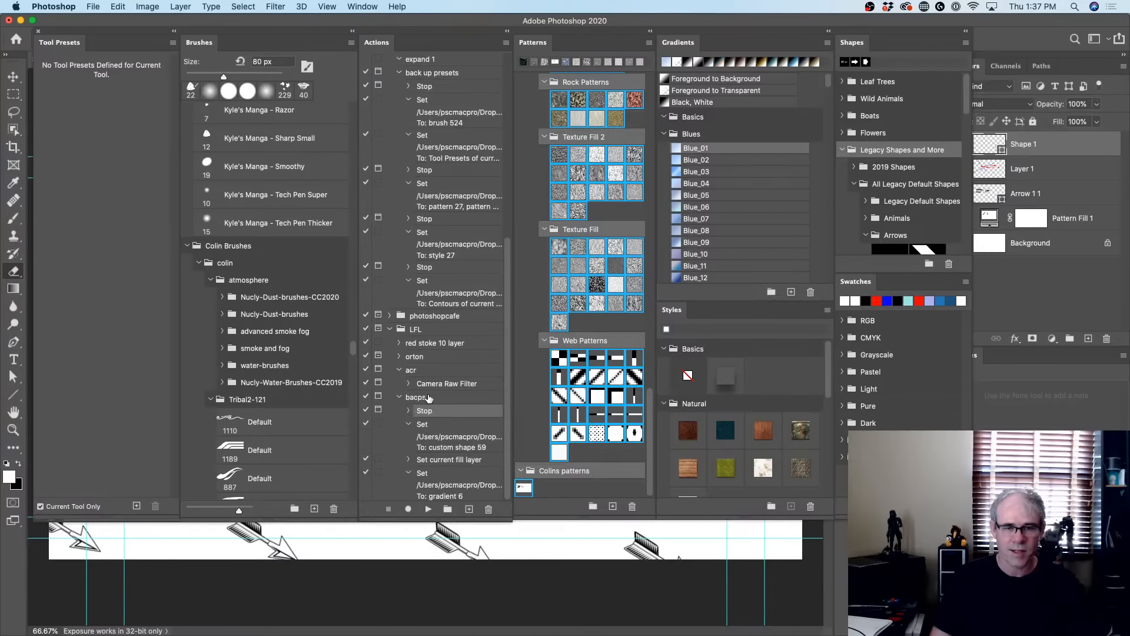
Play the bacps action to test its first stop message, and halt playback there
left_click(429, 398)
left_click(428, 509)
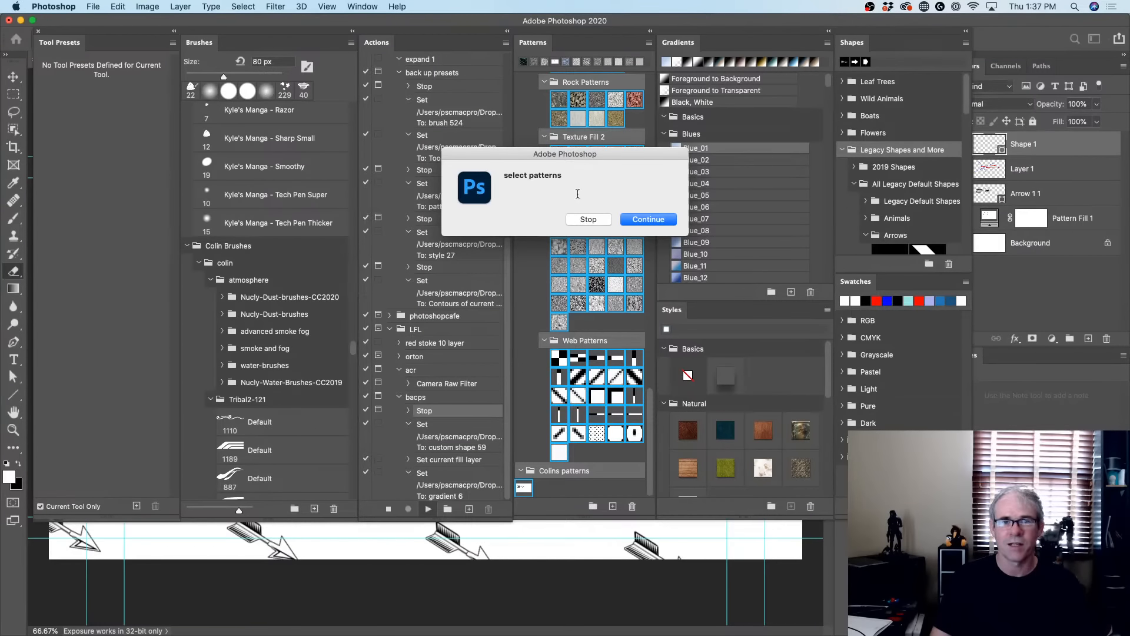
left_click(587, 219)
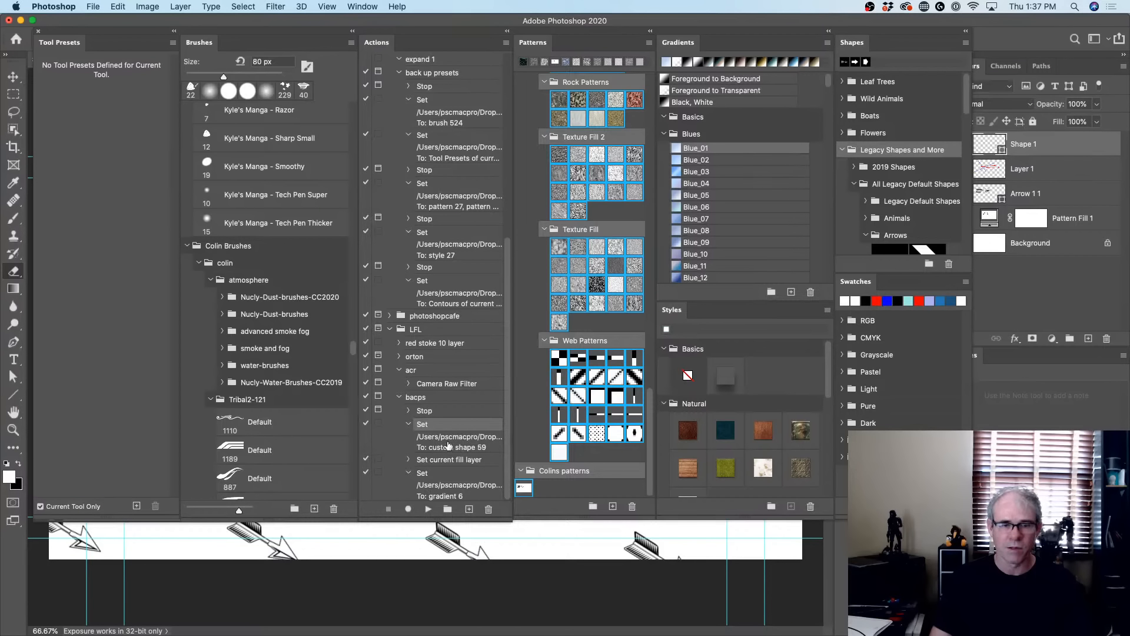
Duplicate the Stop step and place the copy directly before the gradient Set step in the bacps action
left_click(434, 412)
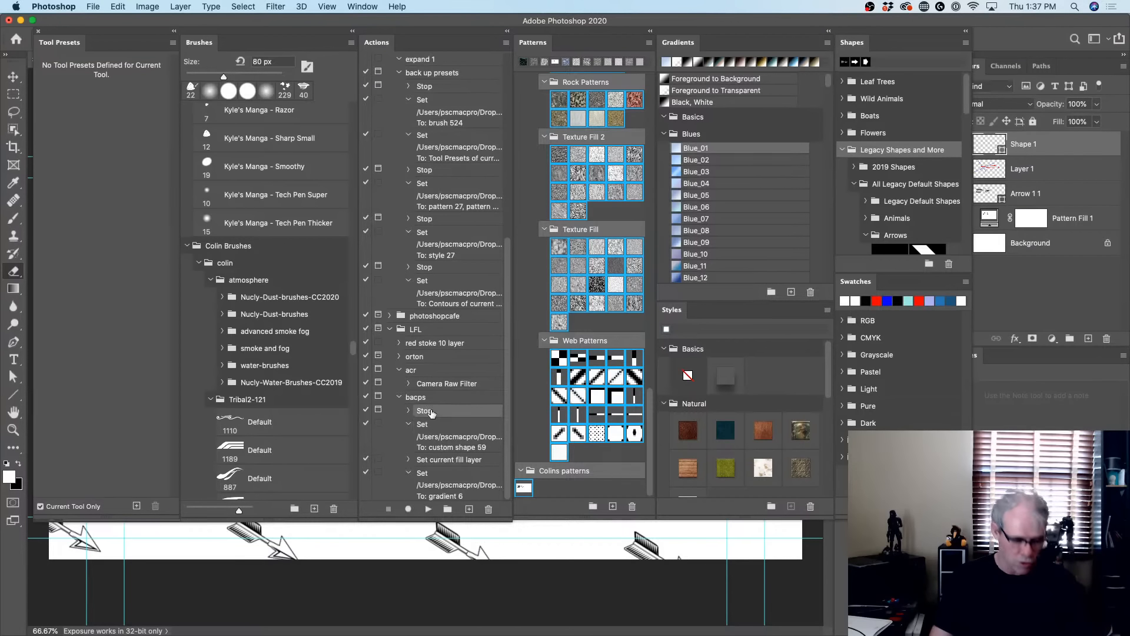
left_click_drag(428, 412, 430, 473)
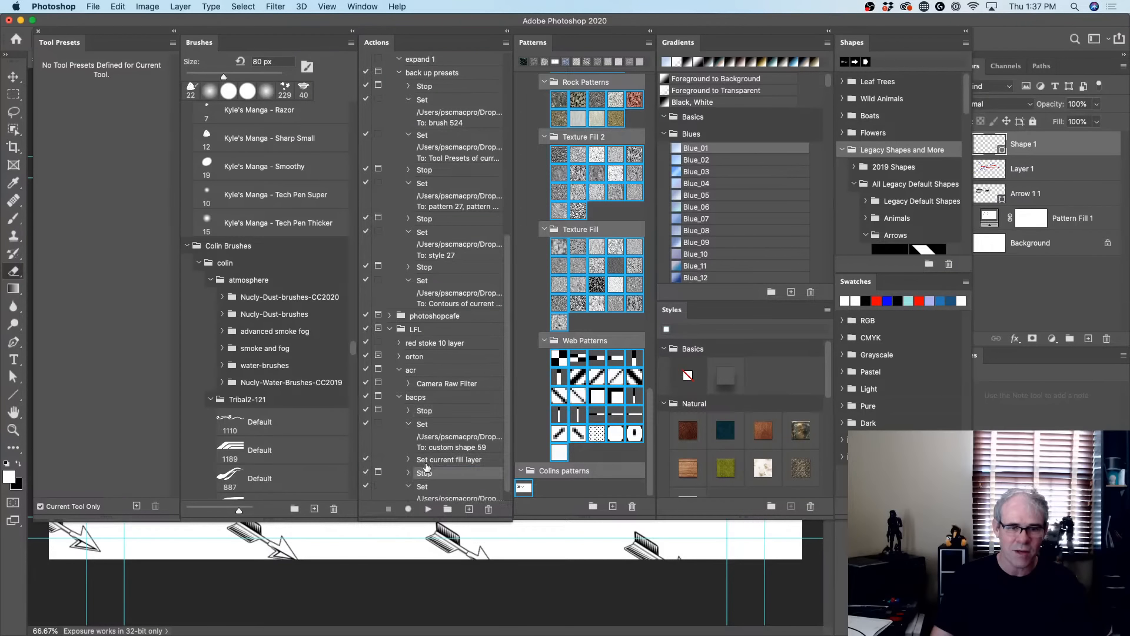
scroll(439, 465, "down", 1)
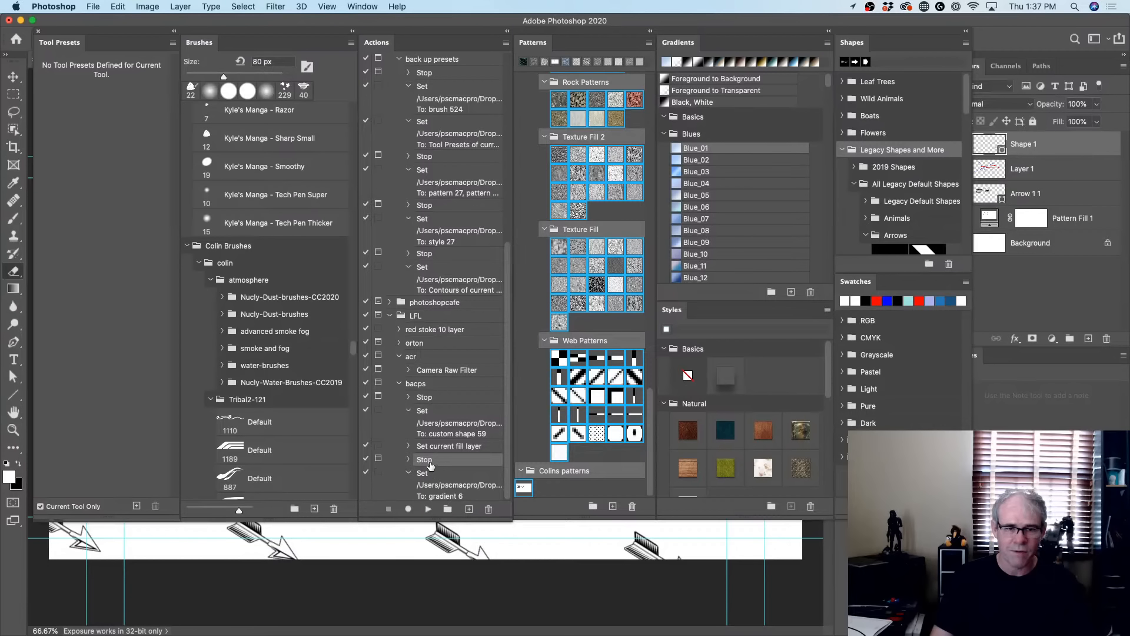
Change the message of the duplicated stop to "select gradients"
double_click(423, 459)
left_click(421, 260)
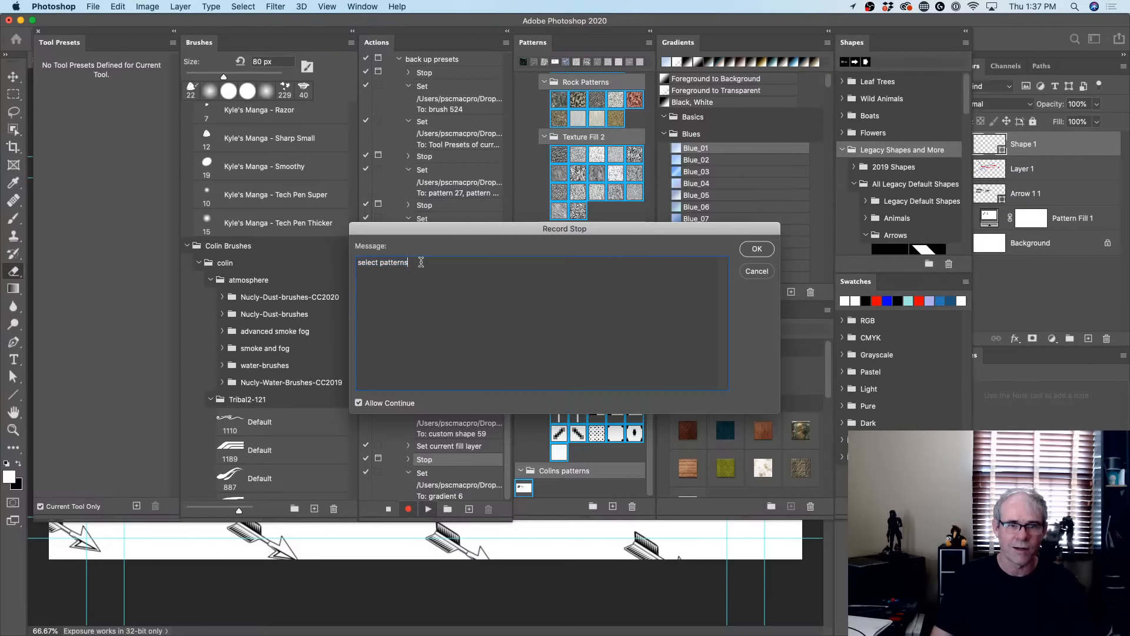
key("BackSpace")
key("BackSpace")
key("BackSpace")
key("BackSpace")
key("BackSpace")
key("BackSpace")
key("BackSpace")
key("BackSpace")
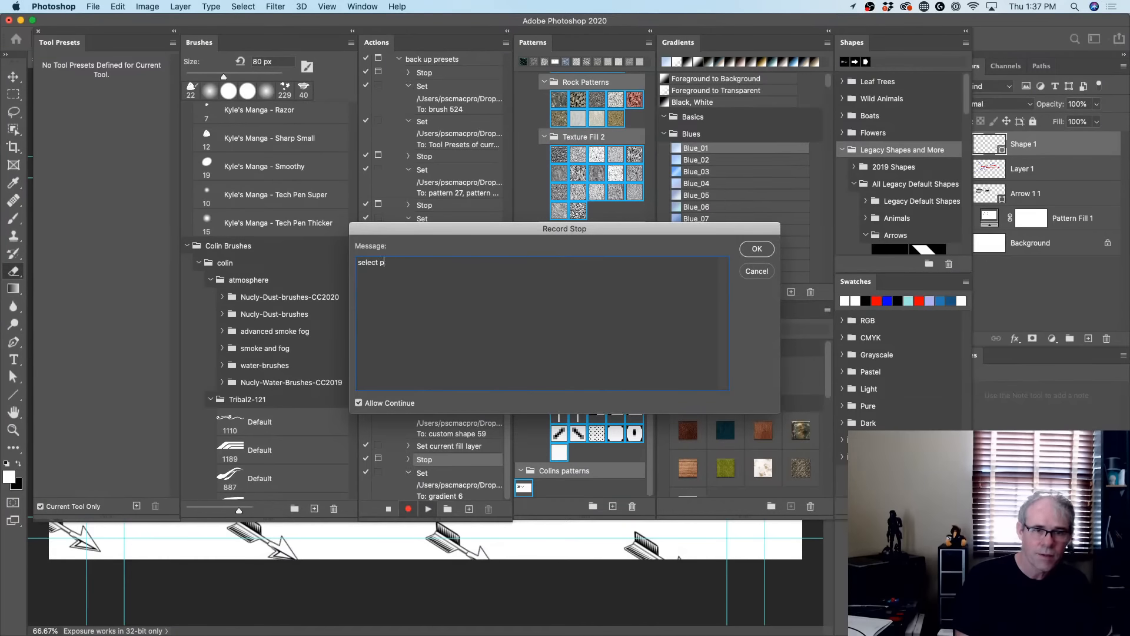
type("gradients")
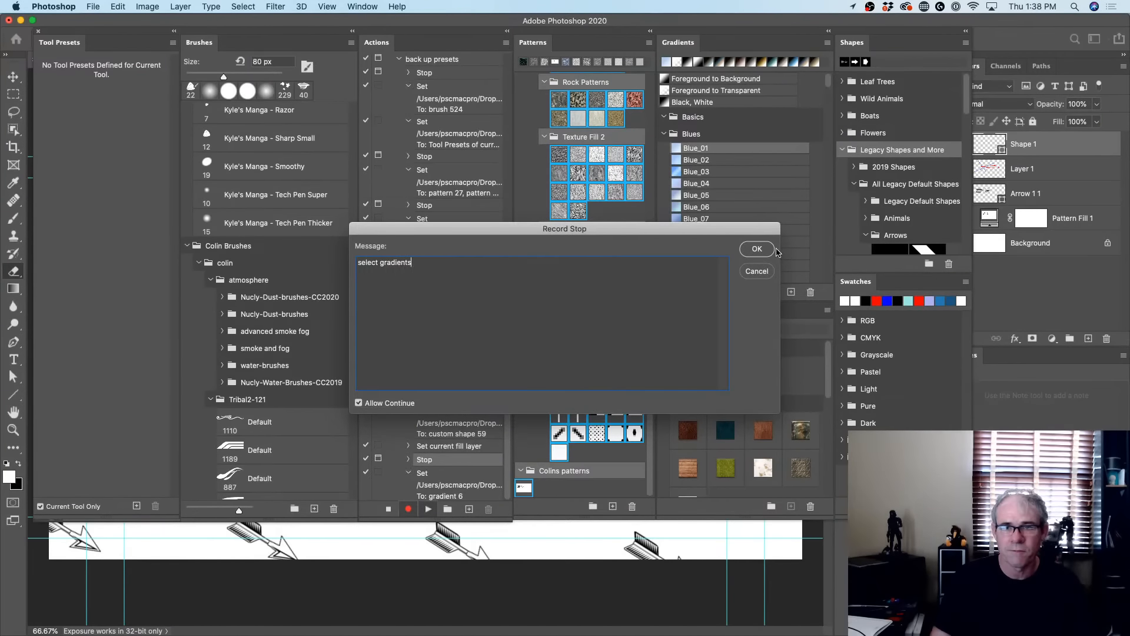
left_click(756, 248)
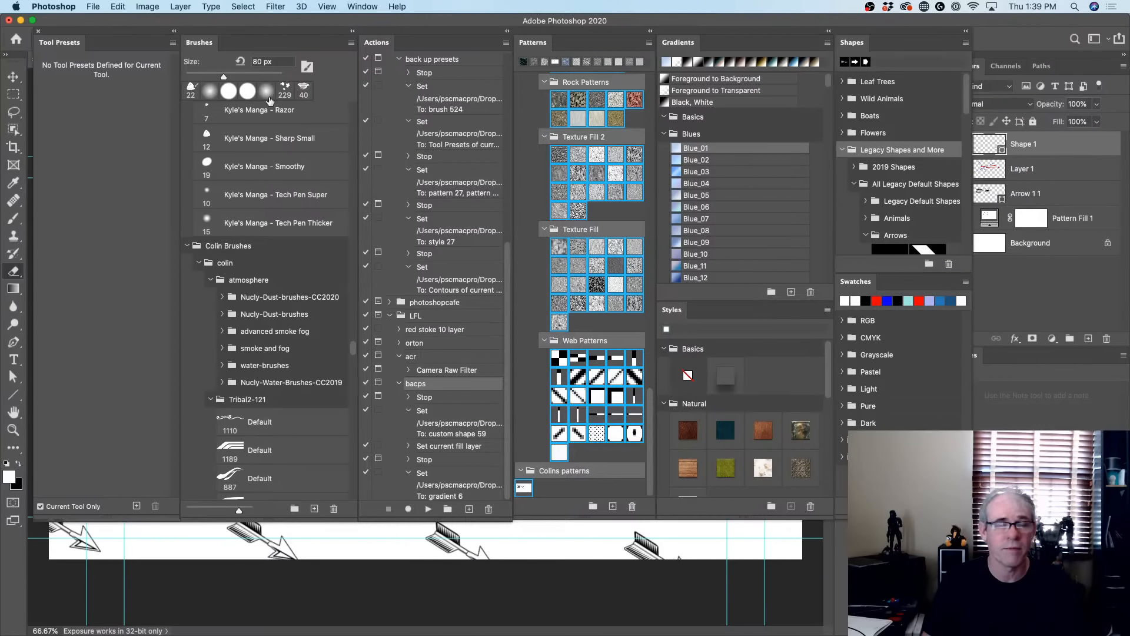
Try to migrate presets from older Photoshop versions
left_click(93, 7)
mouse_move(111, 5)
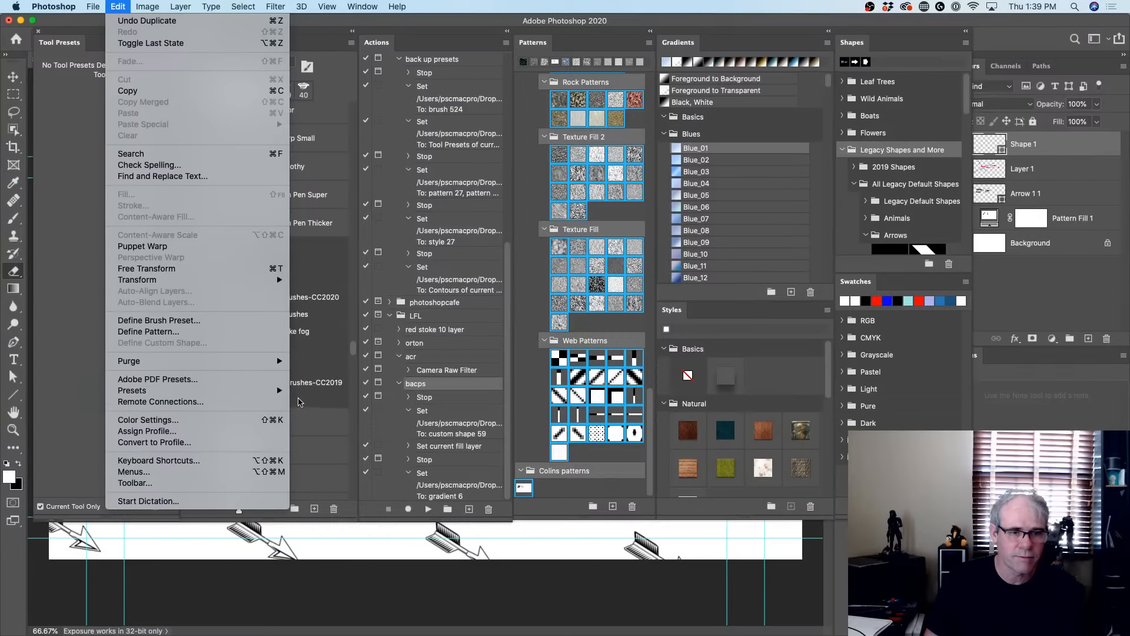
mouse_move(277, 391)
left_click(639, 260)
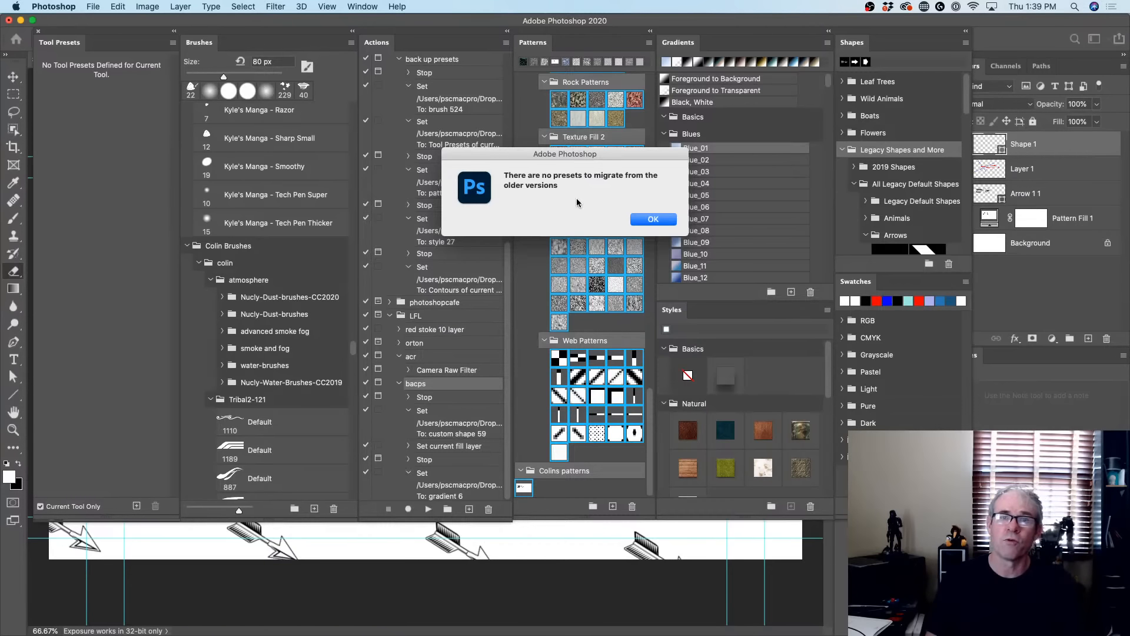
left_click(654, 219)
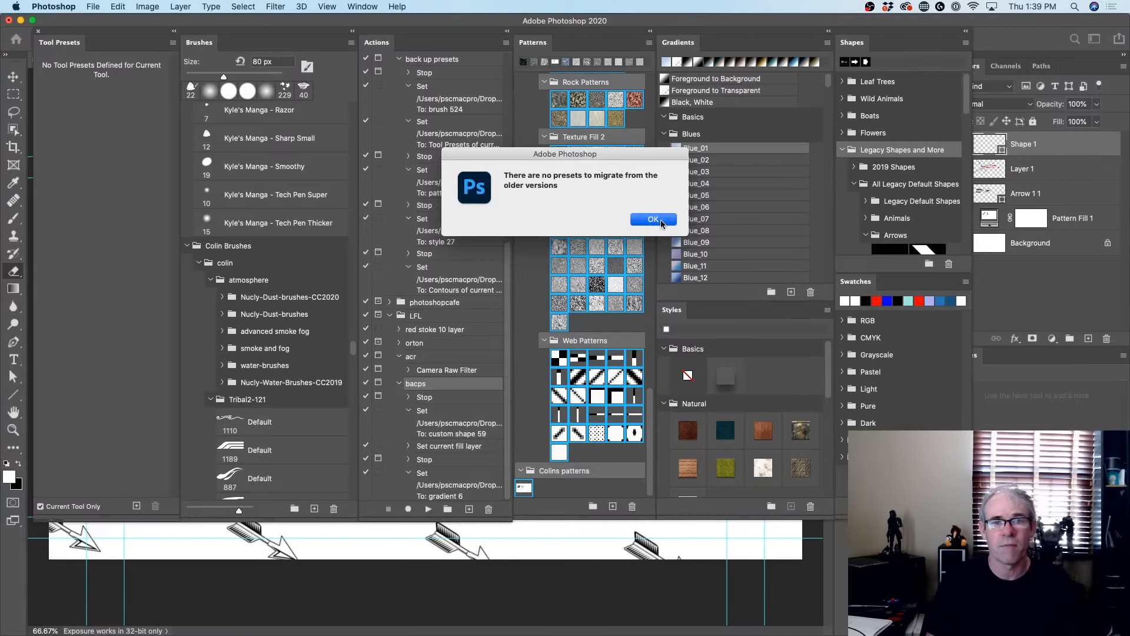
Open the Export/Import Presets dialog and show the presets available for export
left_click(96, 6)
mouse_move(118, 7)
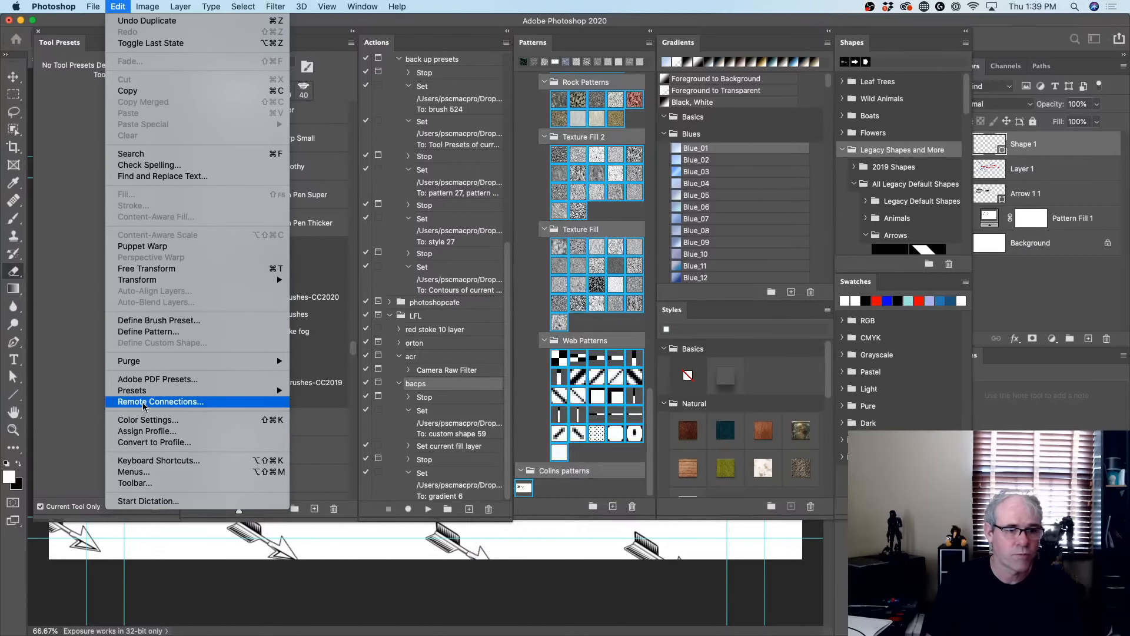
mouse_move(277, 391)
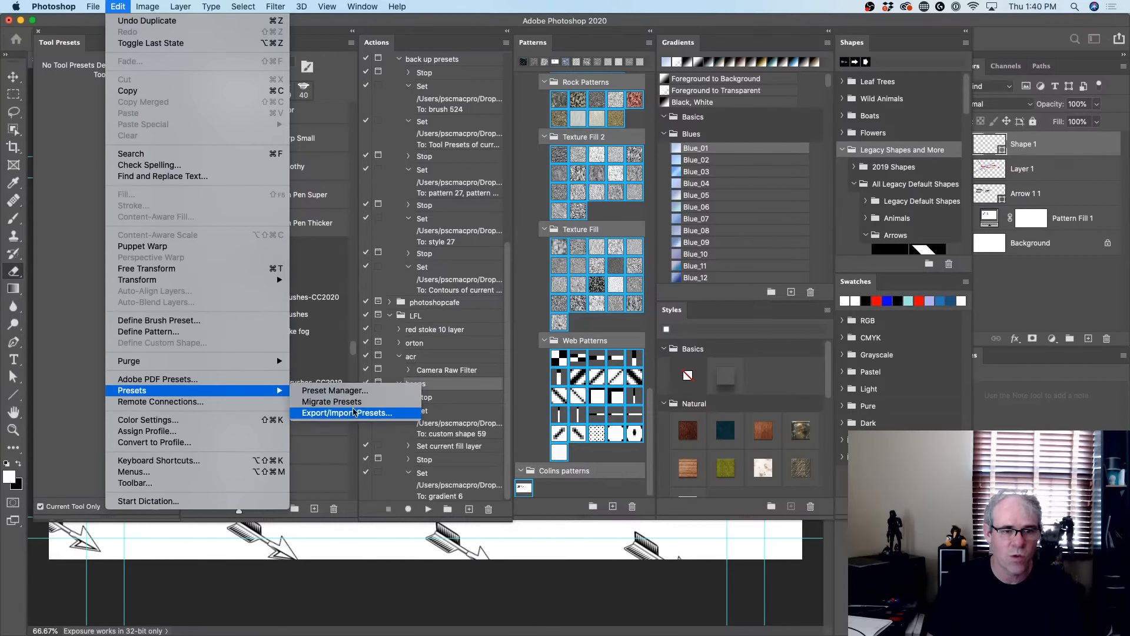
left_click(365, 415)
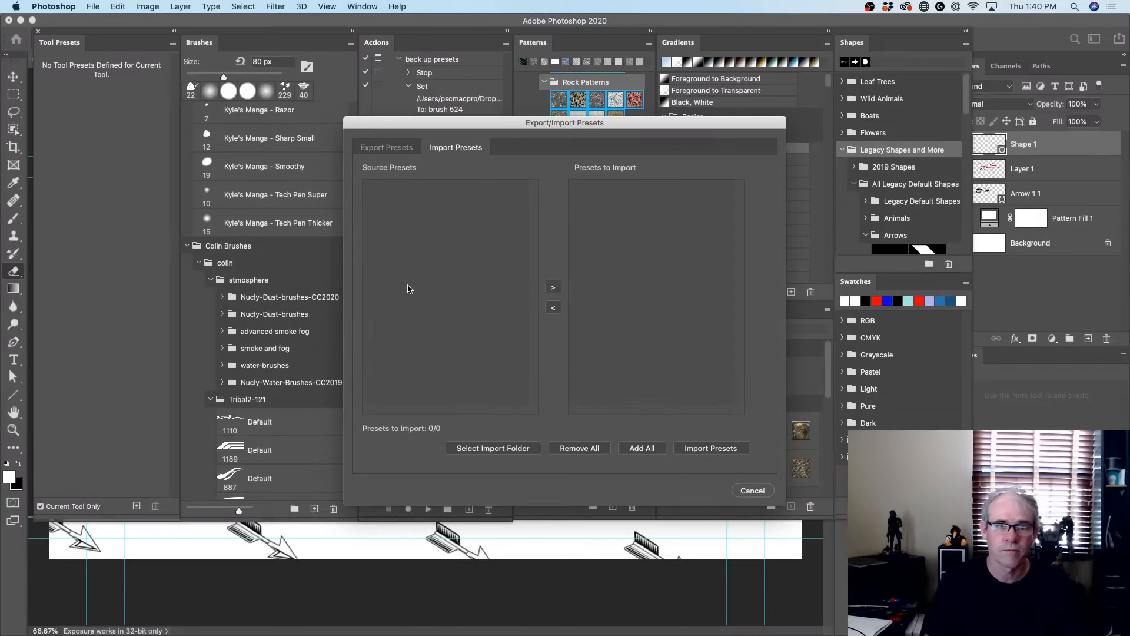
left_click(406, 147)
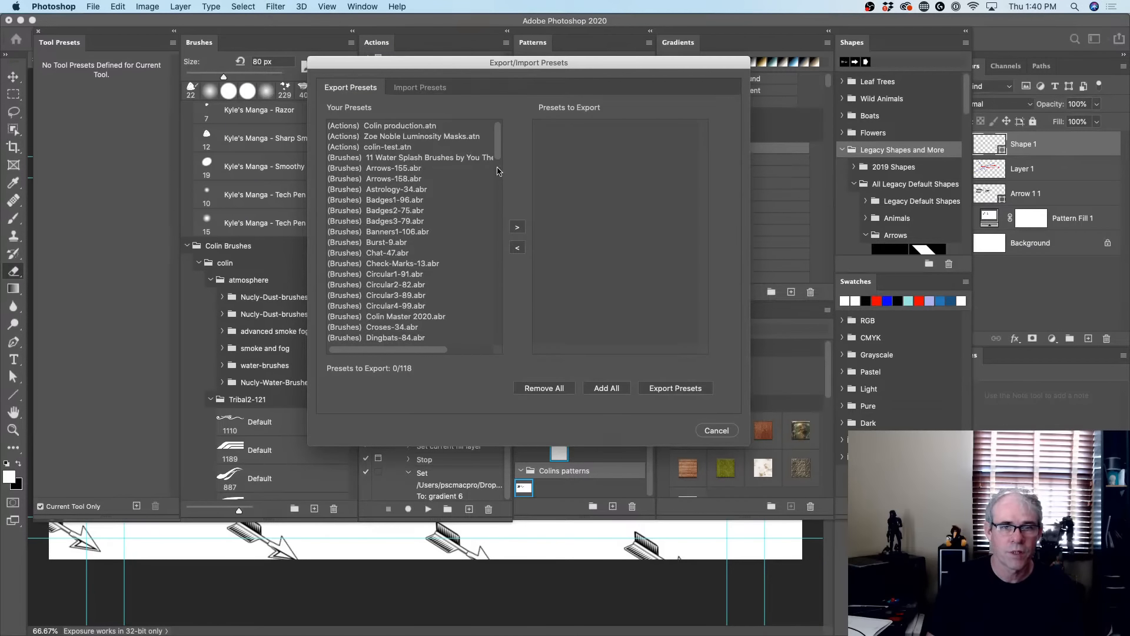
Add the HDR Toning preset dark city.hdt to the list of presets to export
left_click_drag(498, 144, 489, 353)
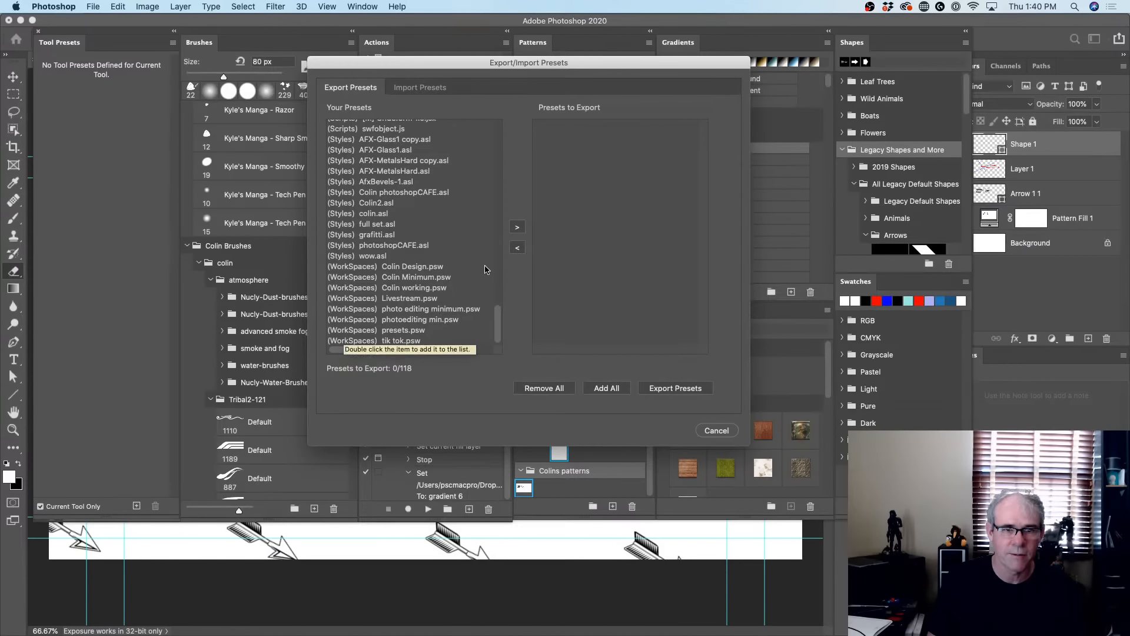
left_click(412, 331)
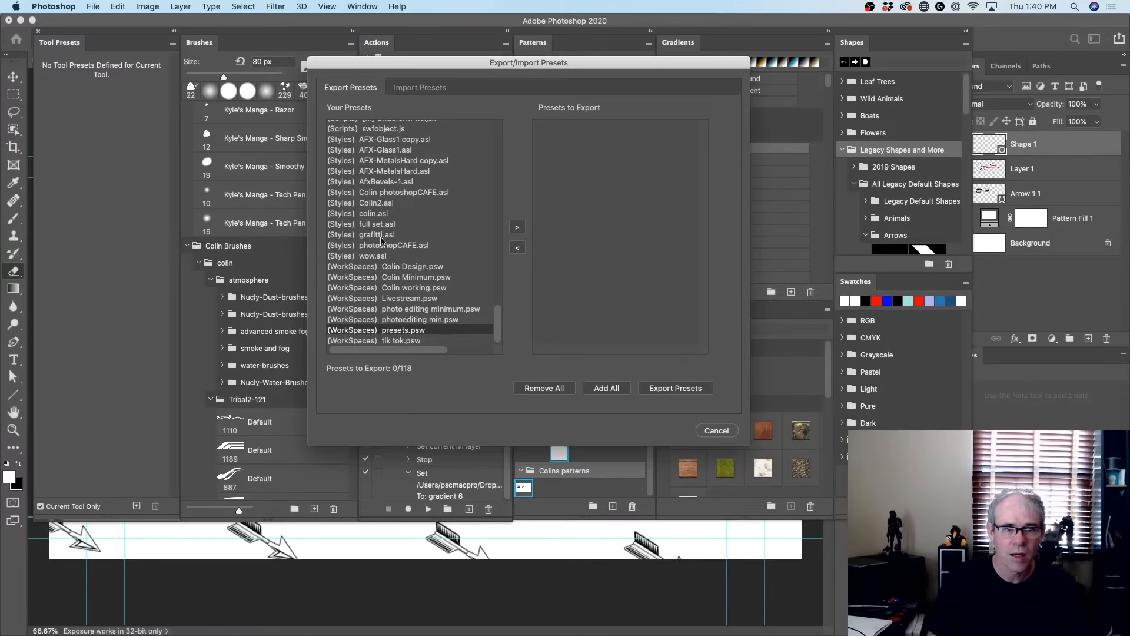
scroll(496, 312, "up", 3)
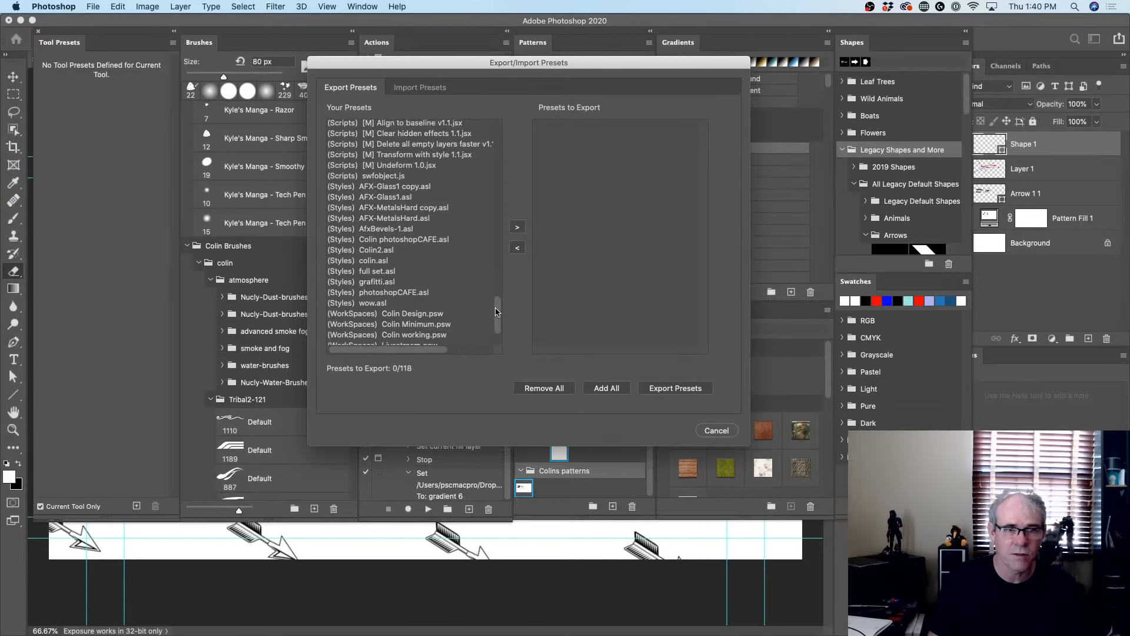
scroll(496, 306, "up", 5)
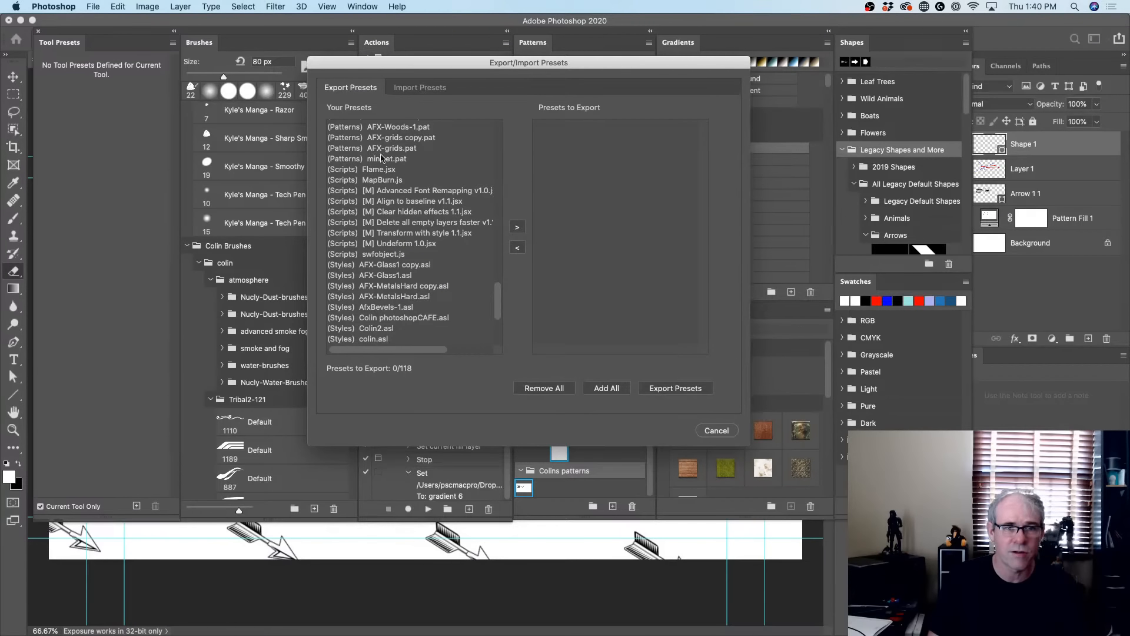
left_click_drag(499, 309, 509, 134)
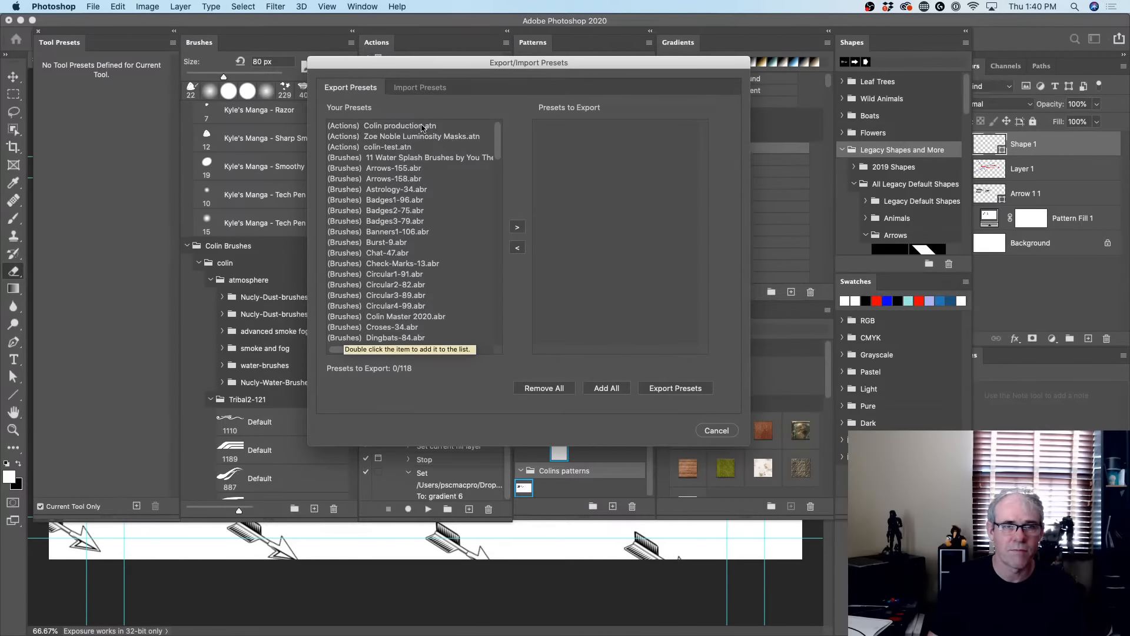
left_click_drag(498, 144, 512, 271)
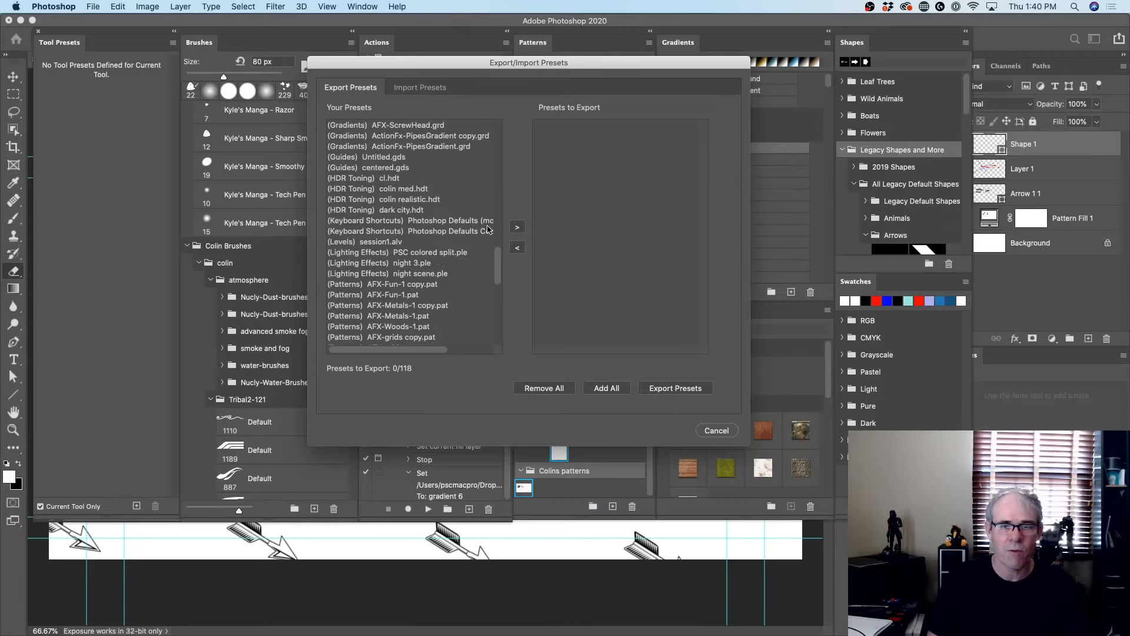
left_click(410, 211)
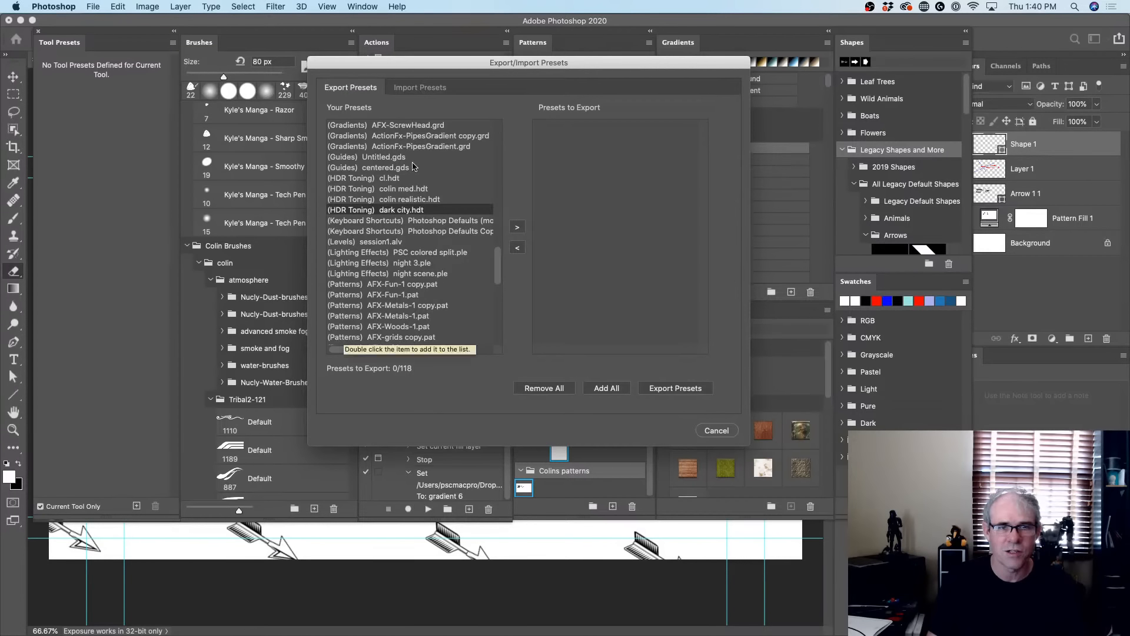
left_click(517, 228)
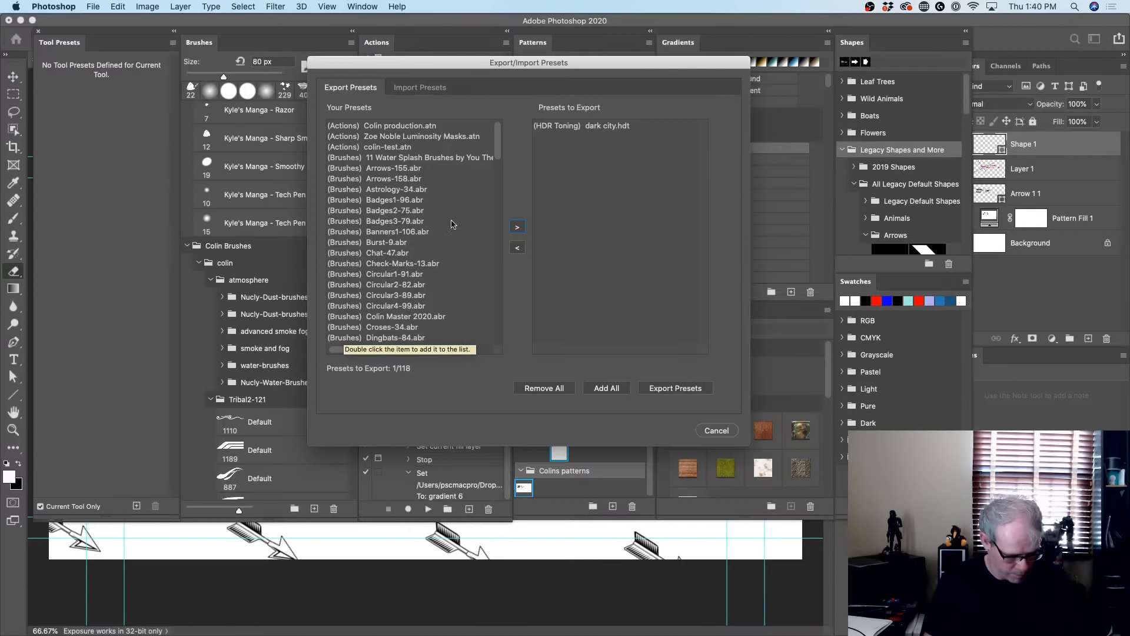
Add all available presets to the list of presets to export
left_click(455, 242)
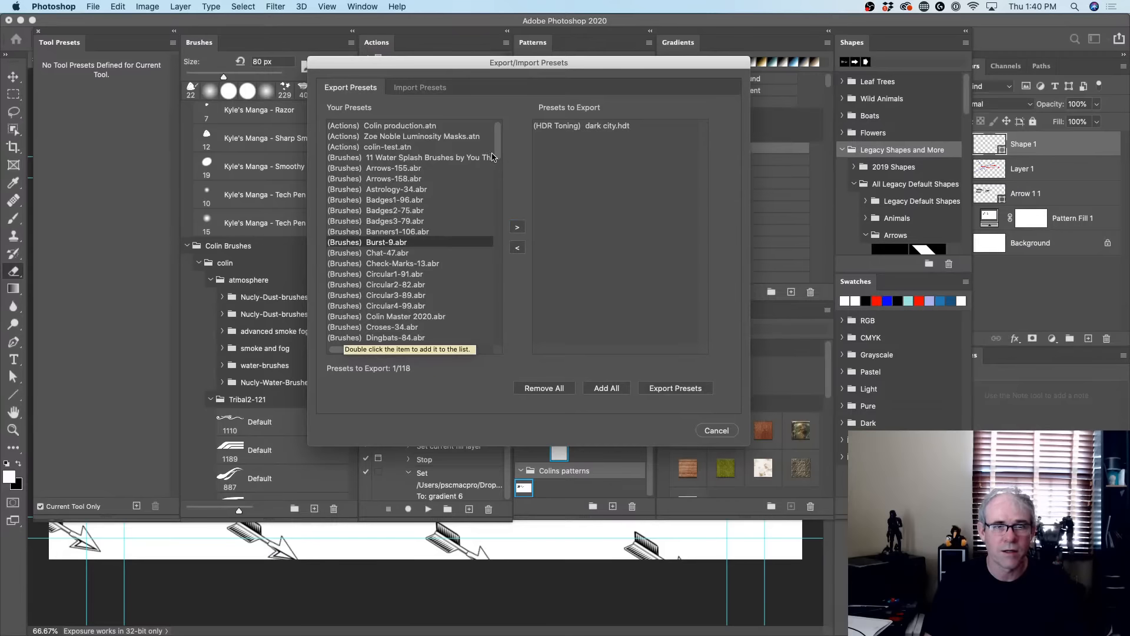
left_click_drag(496, 149, 509, 107)
left_click(601, 389)
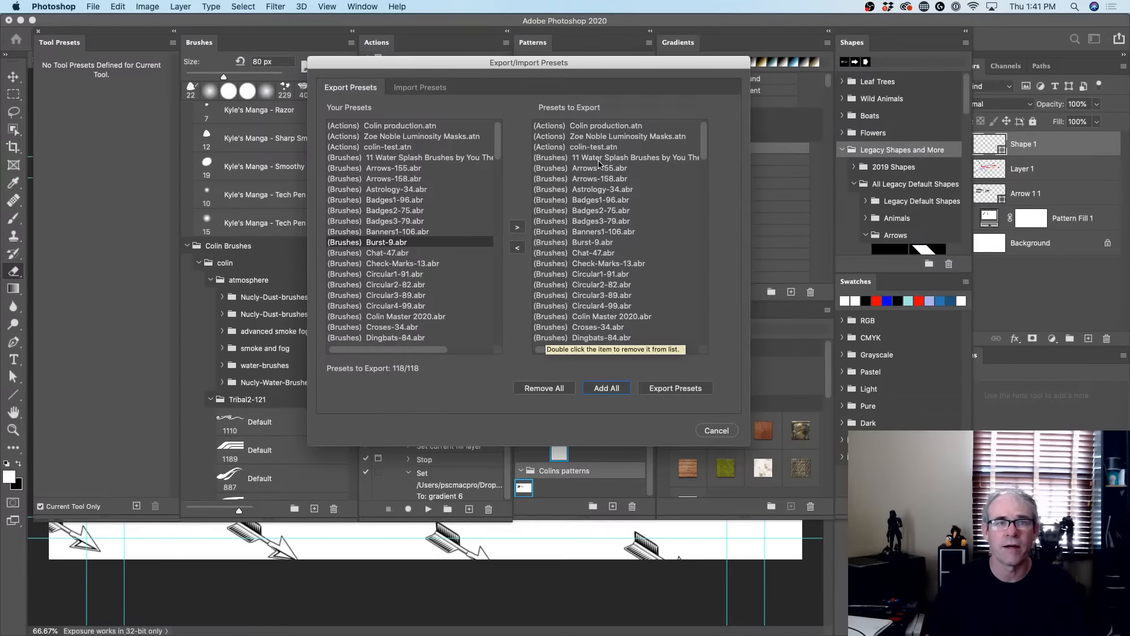
Export the listed presets to the folder 2020
left_click(428, 89)
left_click(362, 86)
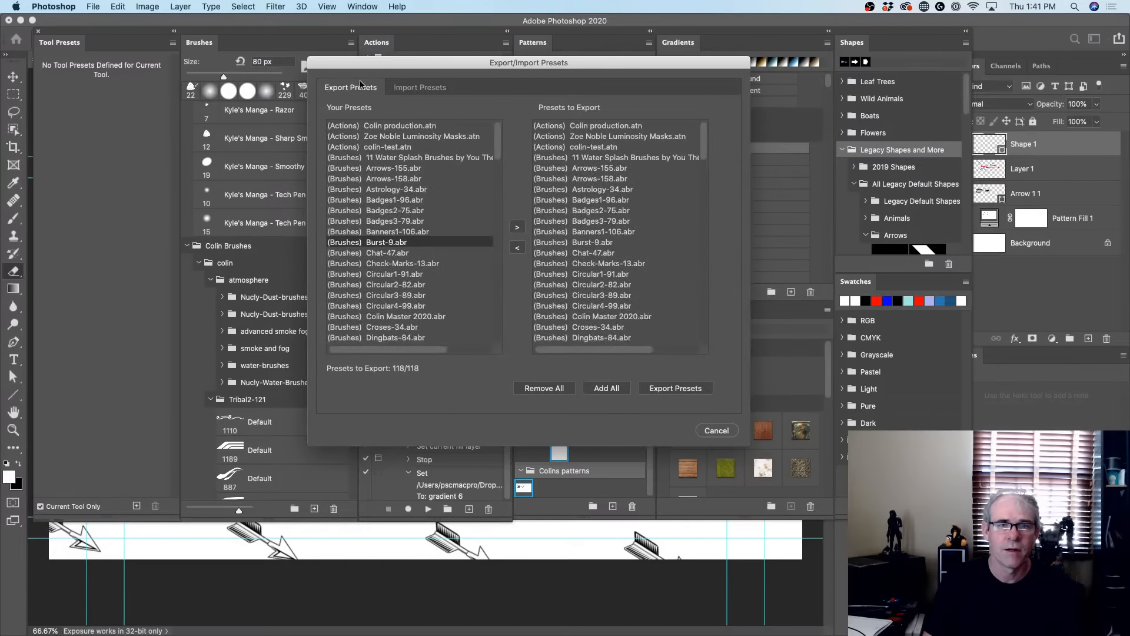
left_click(682, 389)
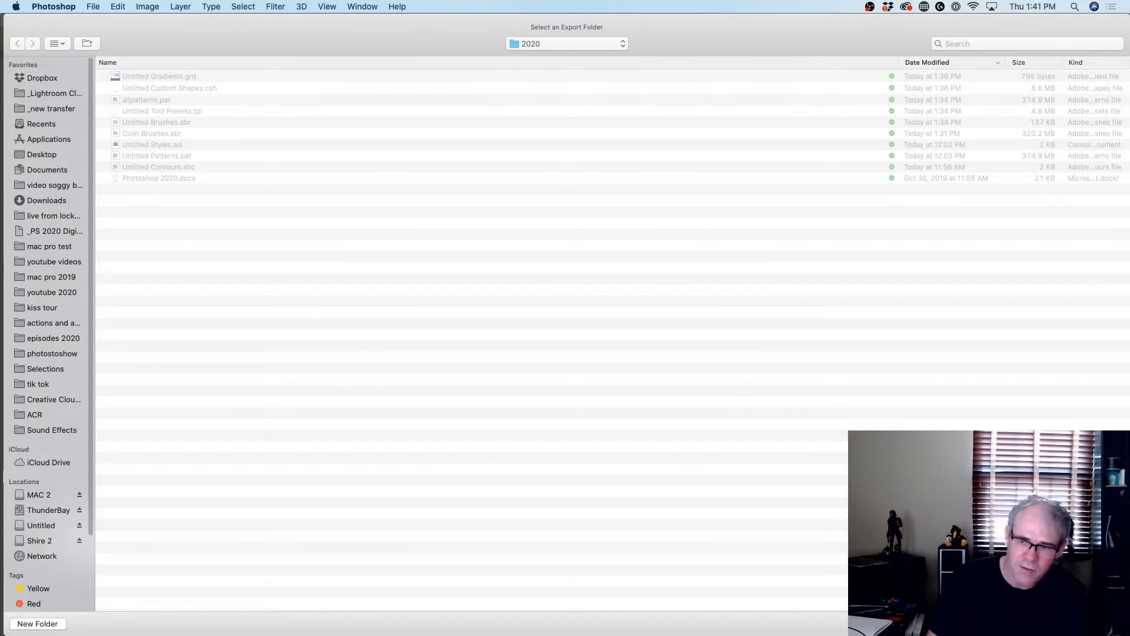
key("Return")
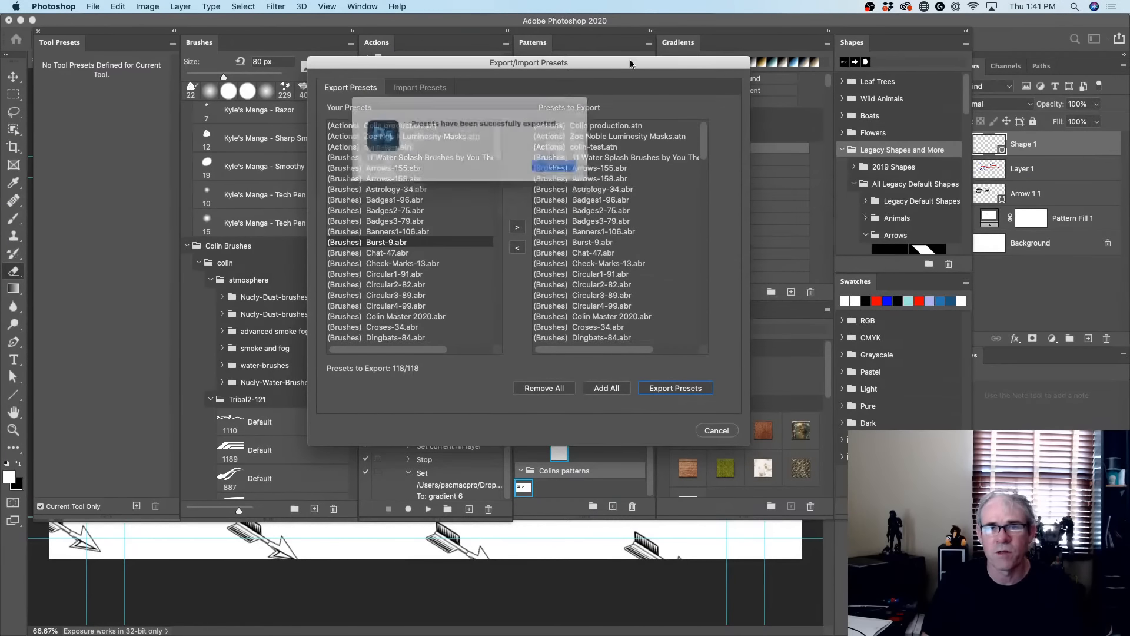
left_click(557, 168)
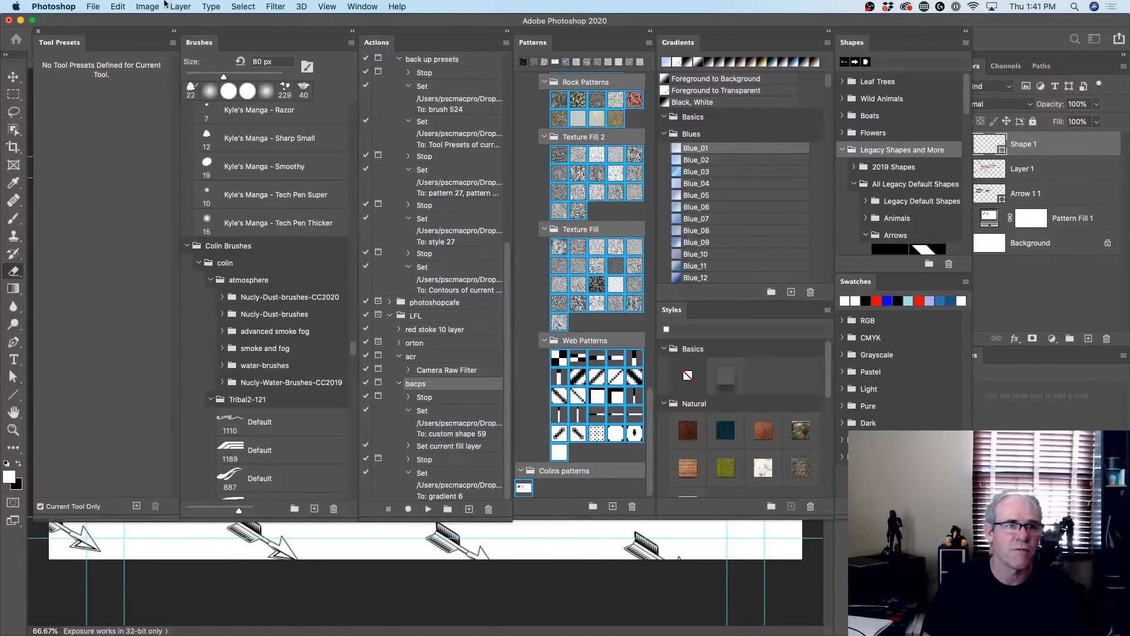
Open the Export/Import Presets dialog for importing and choose the Exported Presets folder as the source
left_click(146, 5)
mouse_move(118, 5)
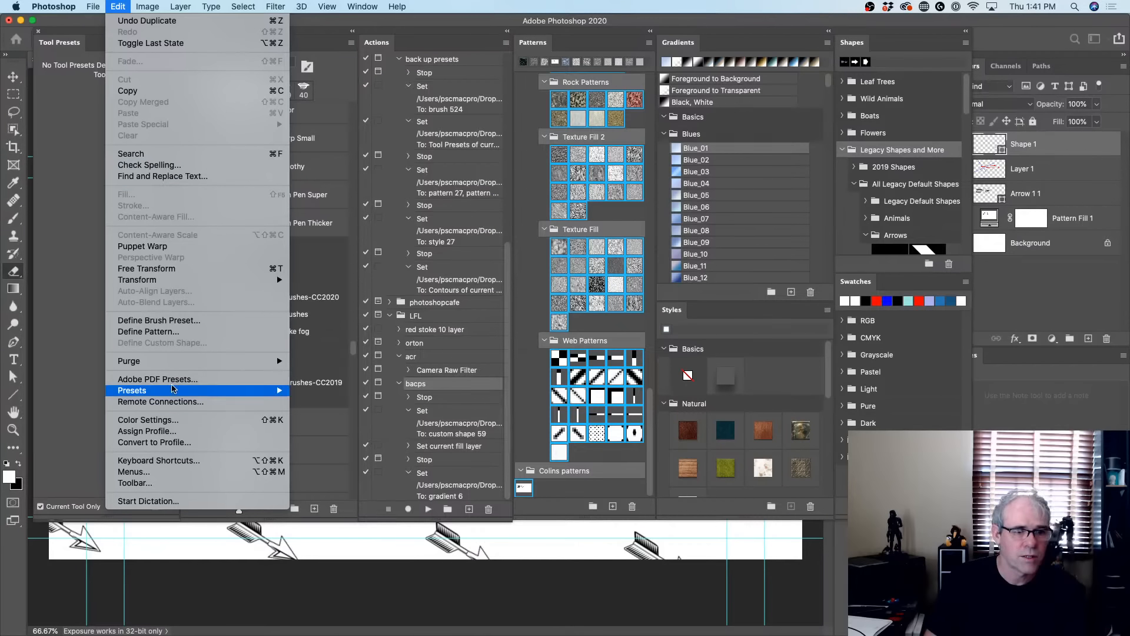
mouse_move(174, 391)
left_click(347, 413)
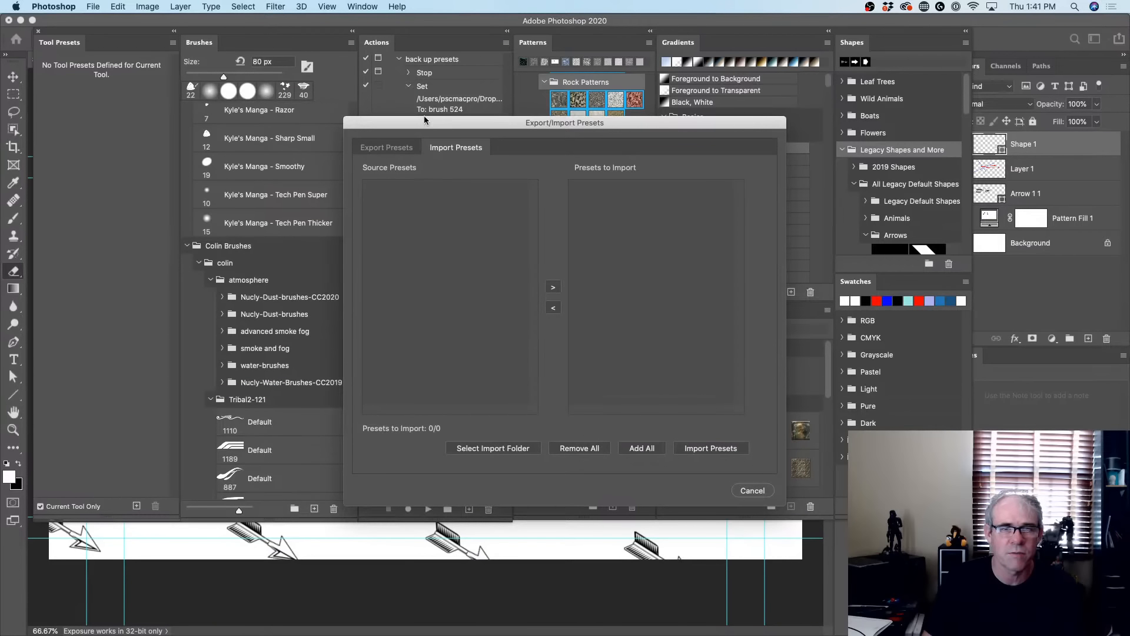
left_click_drag(424, 116, 372, 59)
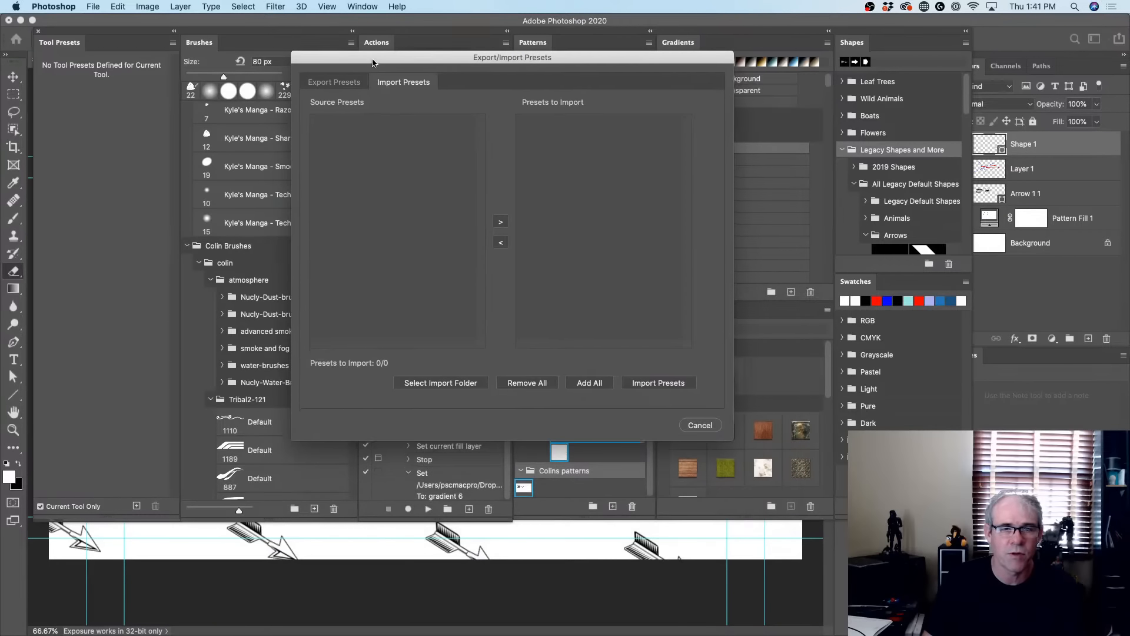
left_click(432, 381)
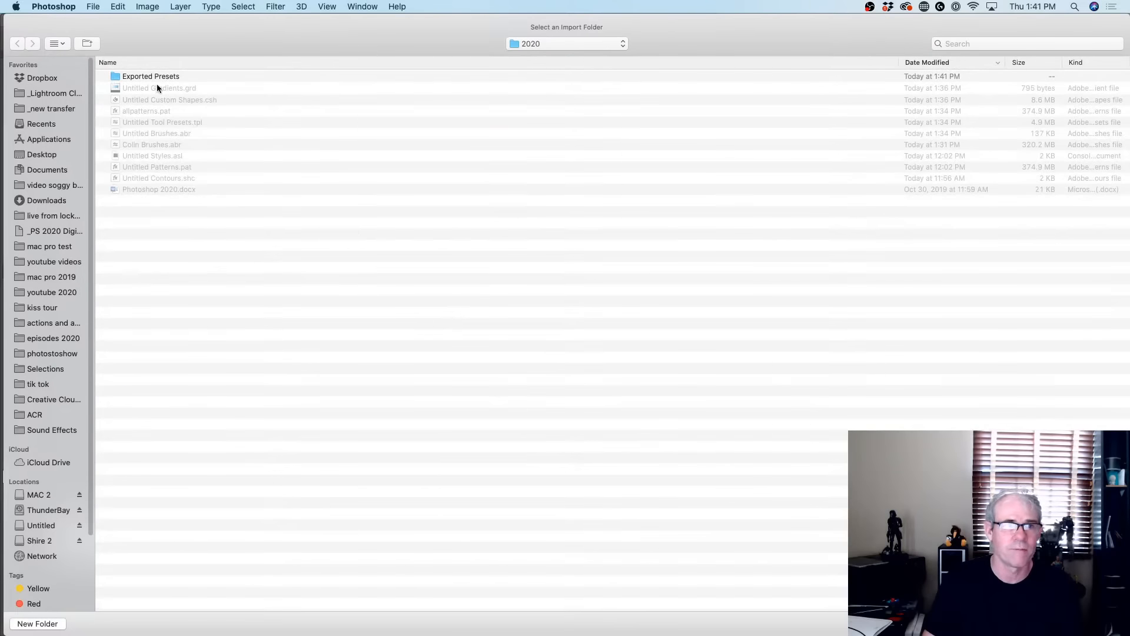
left_click(154, 77)
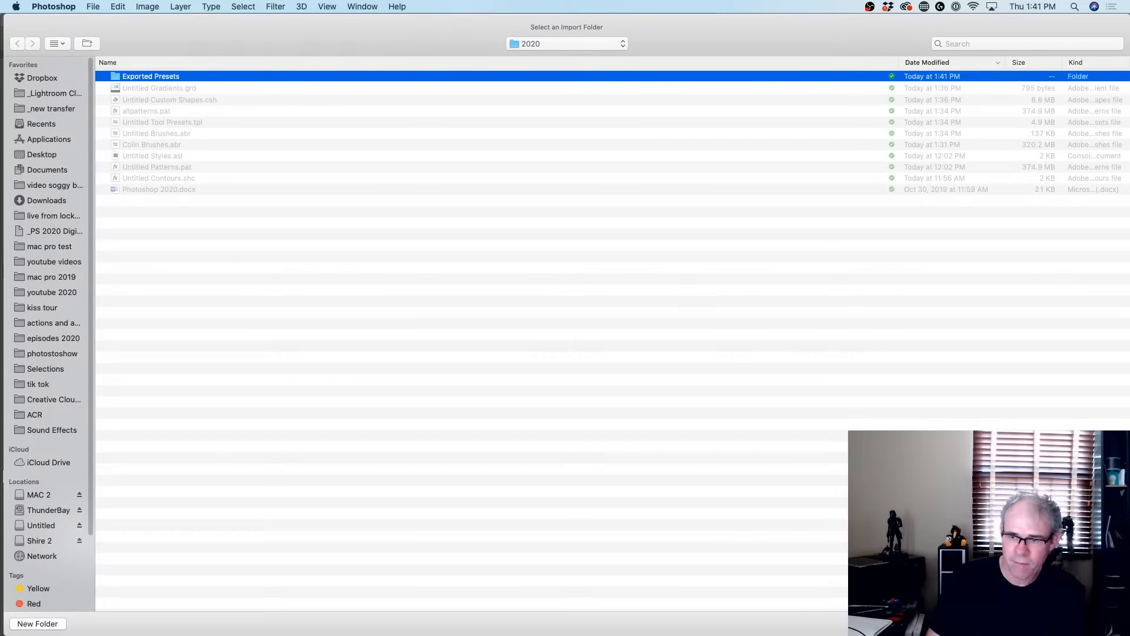
key("Return")
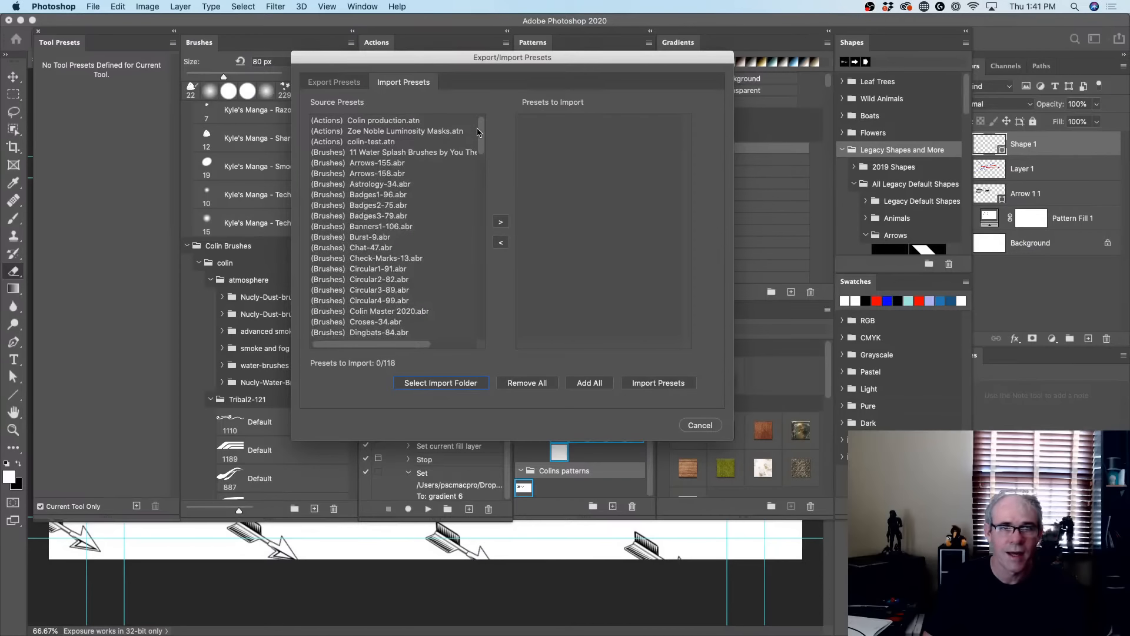
Add the style preset grafitti.asl and all other source presets to the import list, and close the dialog without importing
mouse_move(485, 147)
left_mouse_down()
mouse_move(478, 339)
mouse_move(482, 81)
left_mouse_up()
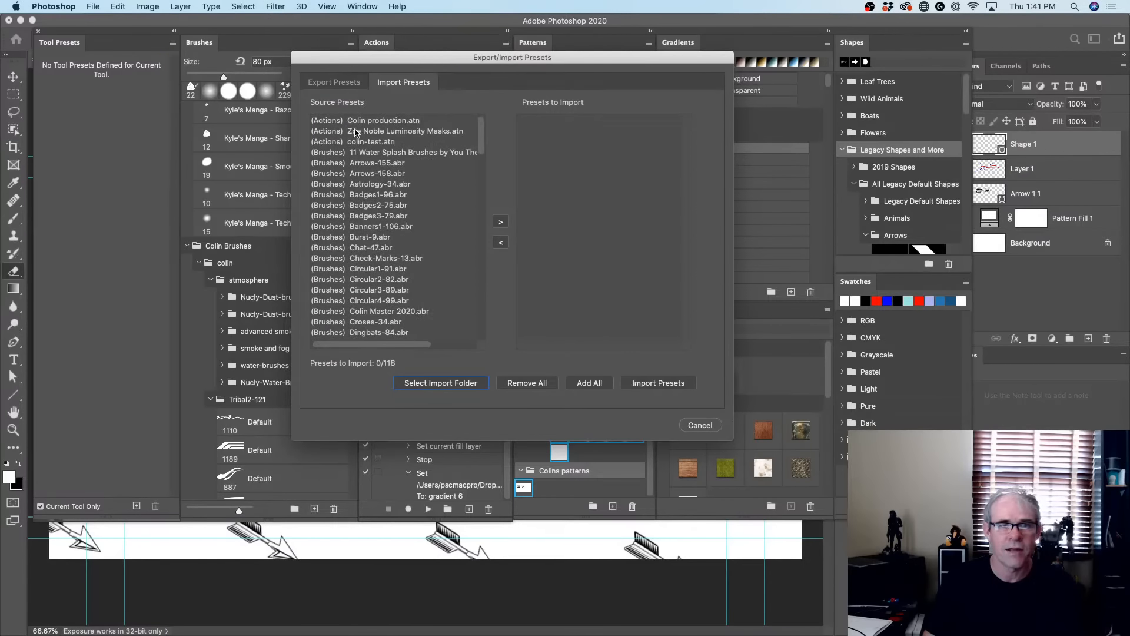
scroll(370, 280, "down", 15)
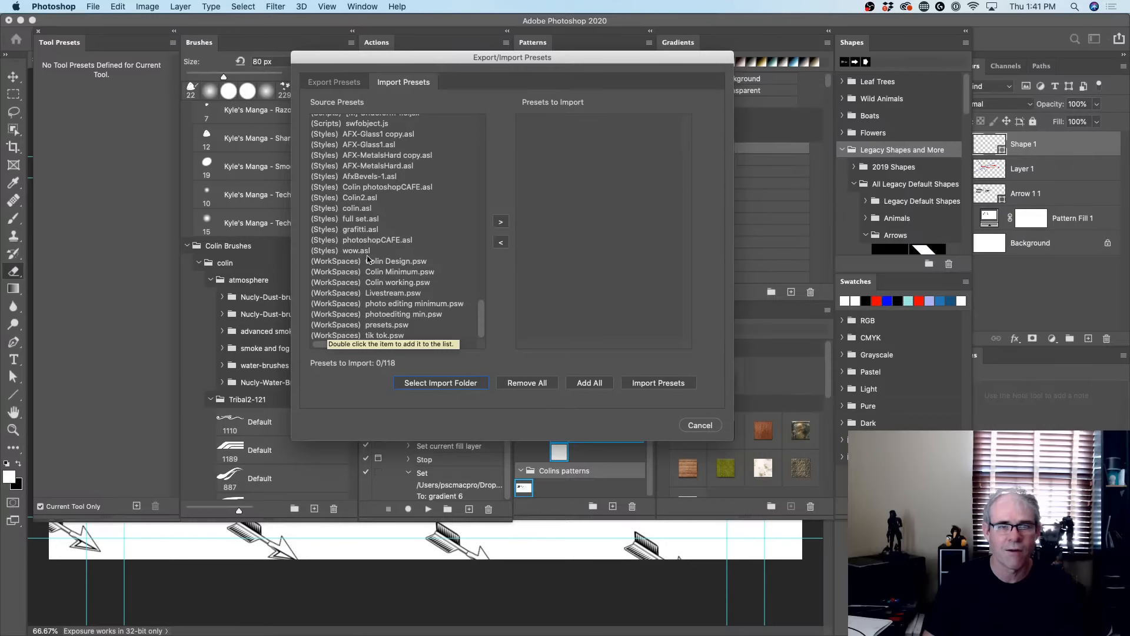
left_click(360, 230)
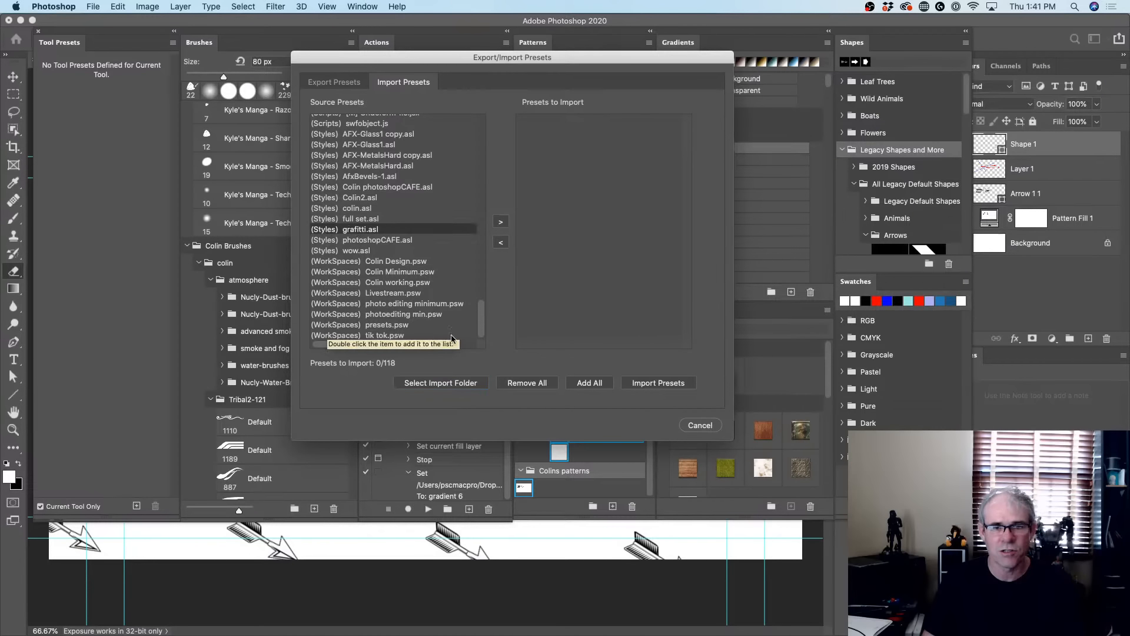
left_click(501, 222)
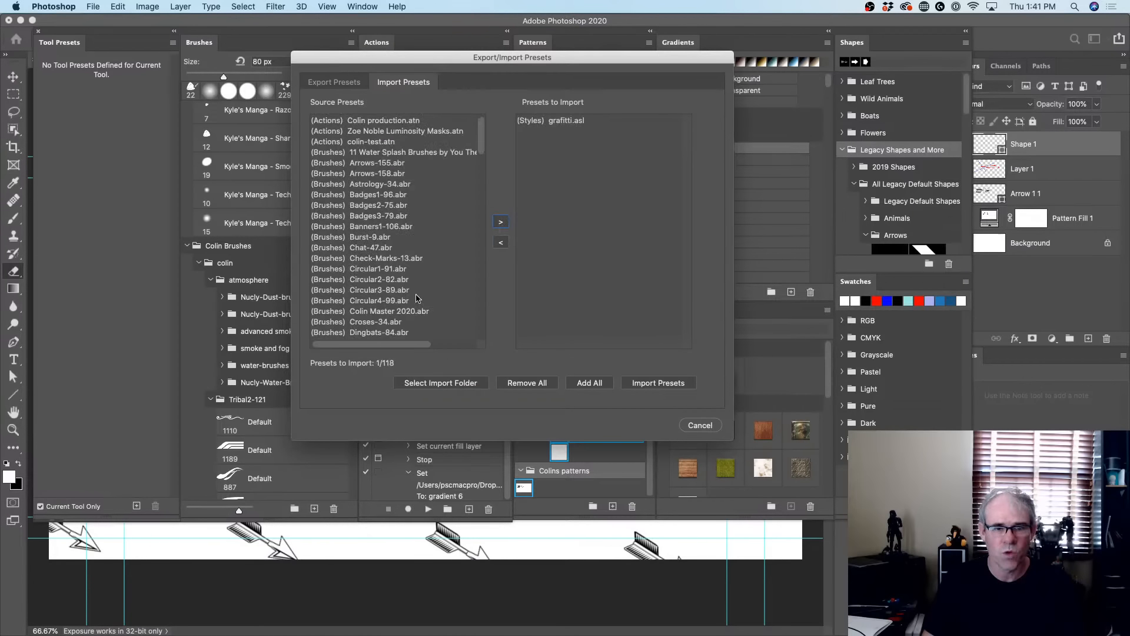
left_click(589, 383)
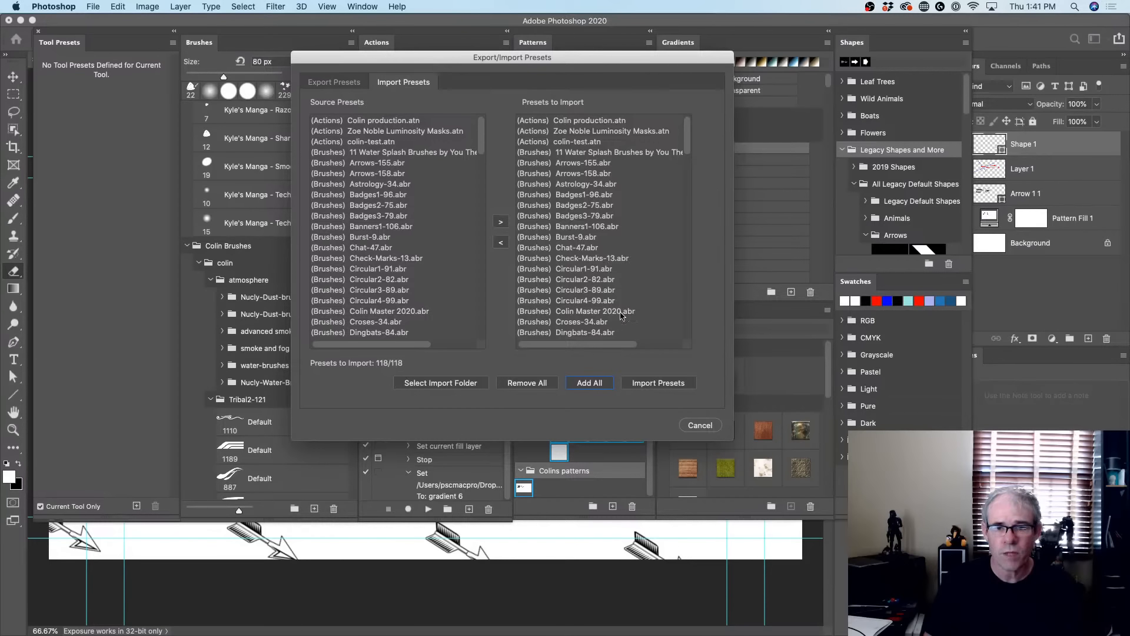
left_click(713, 427)
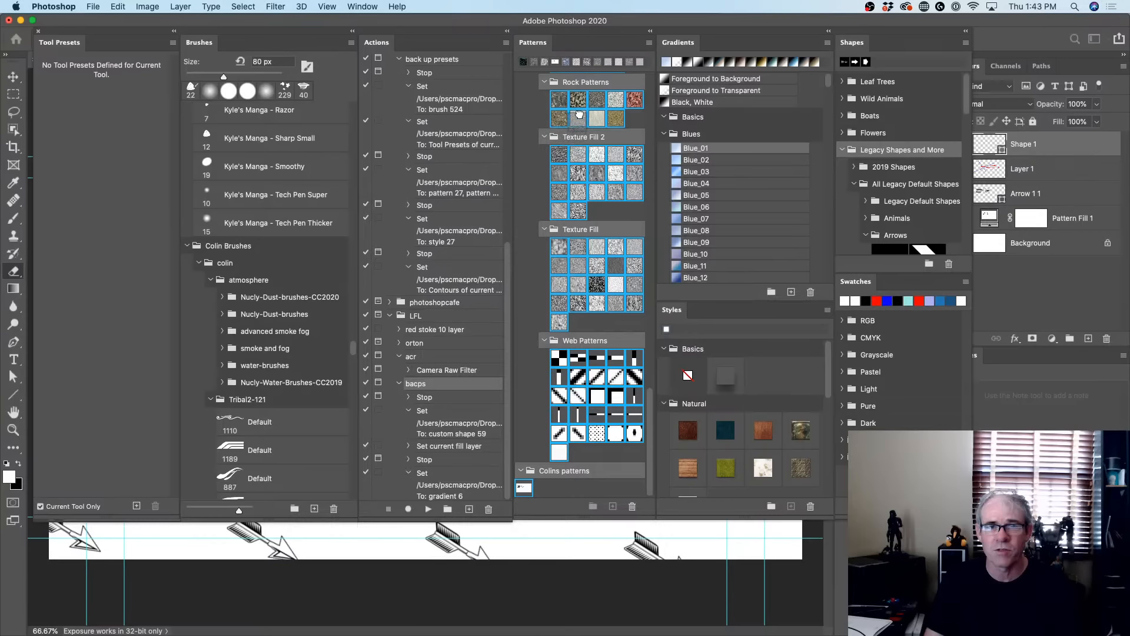
Move all patterns of the Texture Fill 2 group into Texture Fill and nest the emptied Texture Fill 2 group under Rock Patterns
left_click(552, 138)
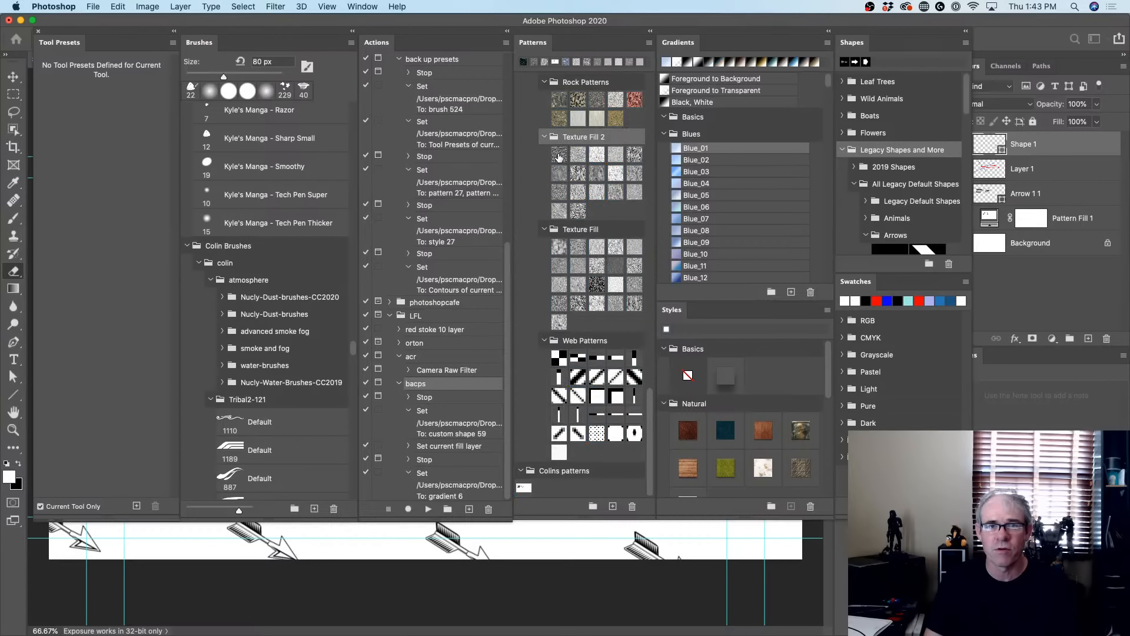
left_click(558, 150)
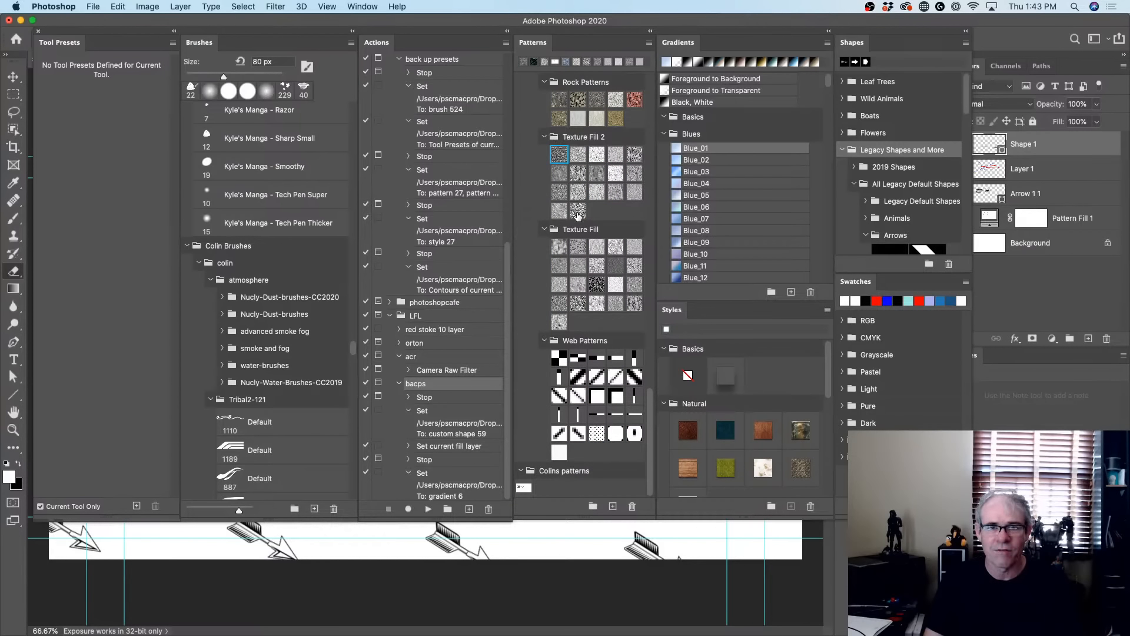
left_click(577, 211, "shift")
left_click_drag(578, 210, 588, 270)
left_click(521, 212)
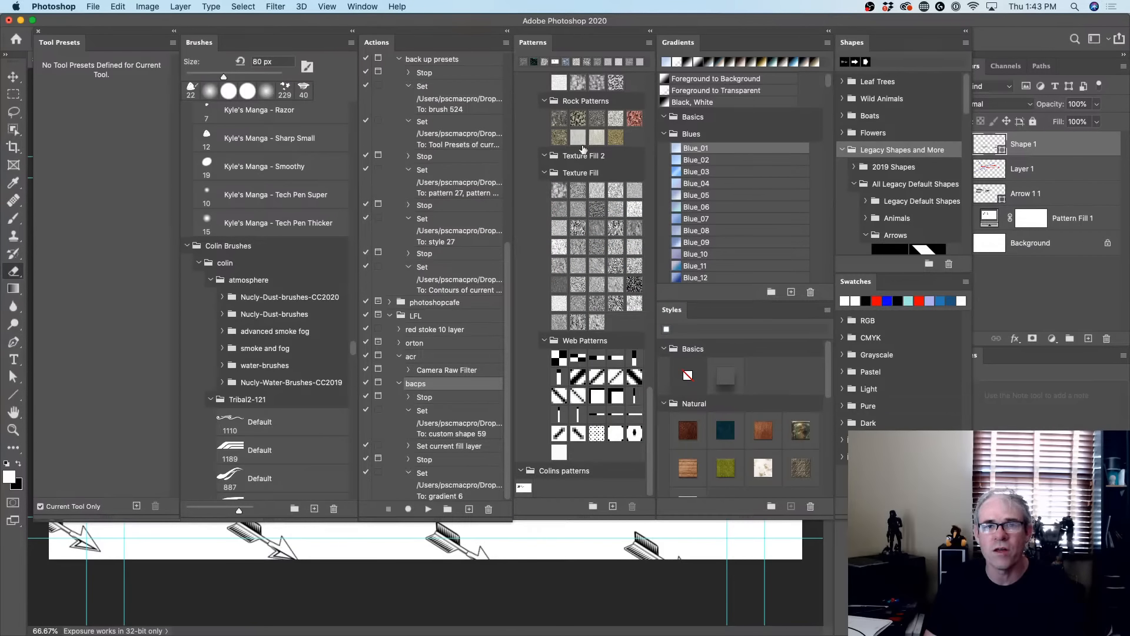
left_click_drag(583, 156, 584, 102)
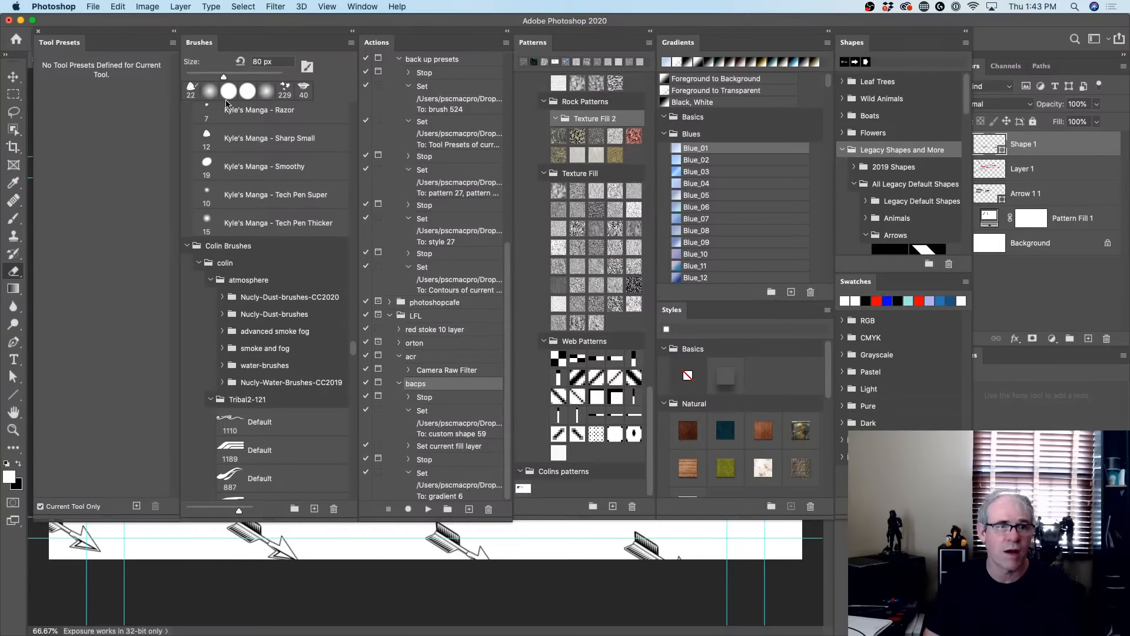
Move the three loose gradients, Foreground to Background through Black, White, below the Basics group and back to the start of the list
left_click(701, 80)
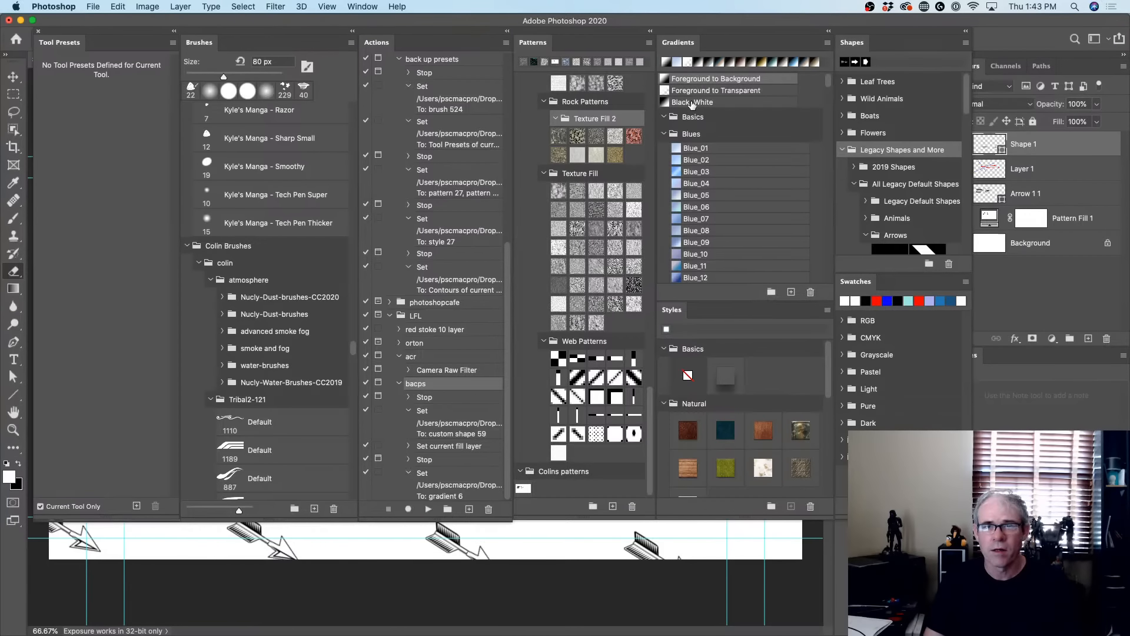
left_click(690, 103, "shift")
left_click_drag(691, 103, 694, 120)
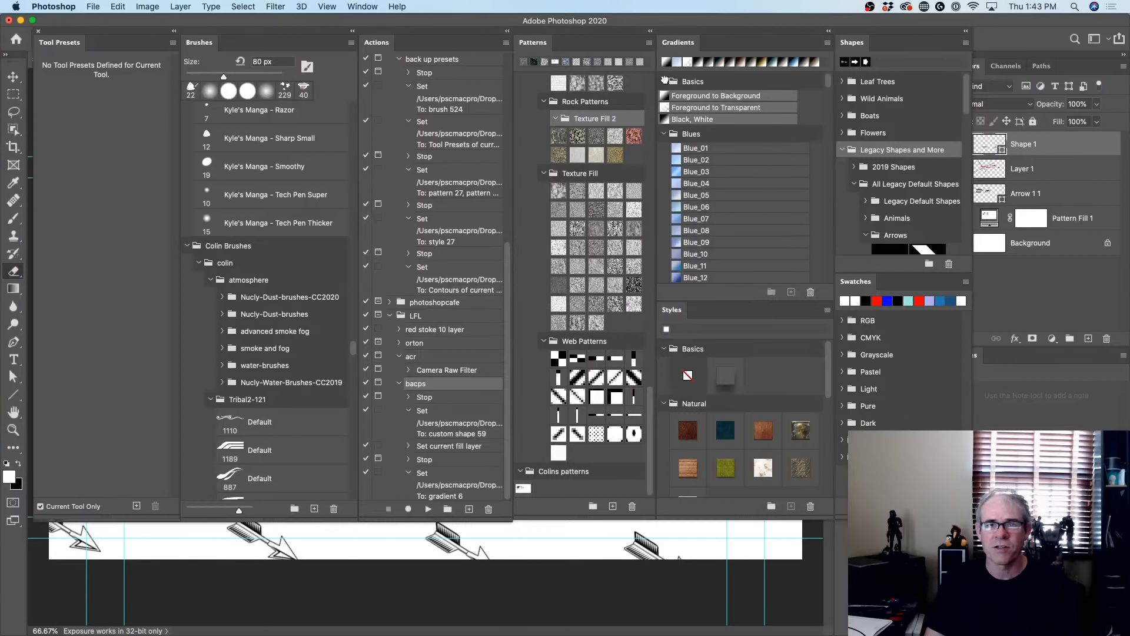
left_click_drag(683, 96, 672, 60)
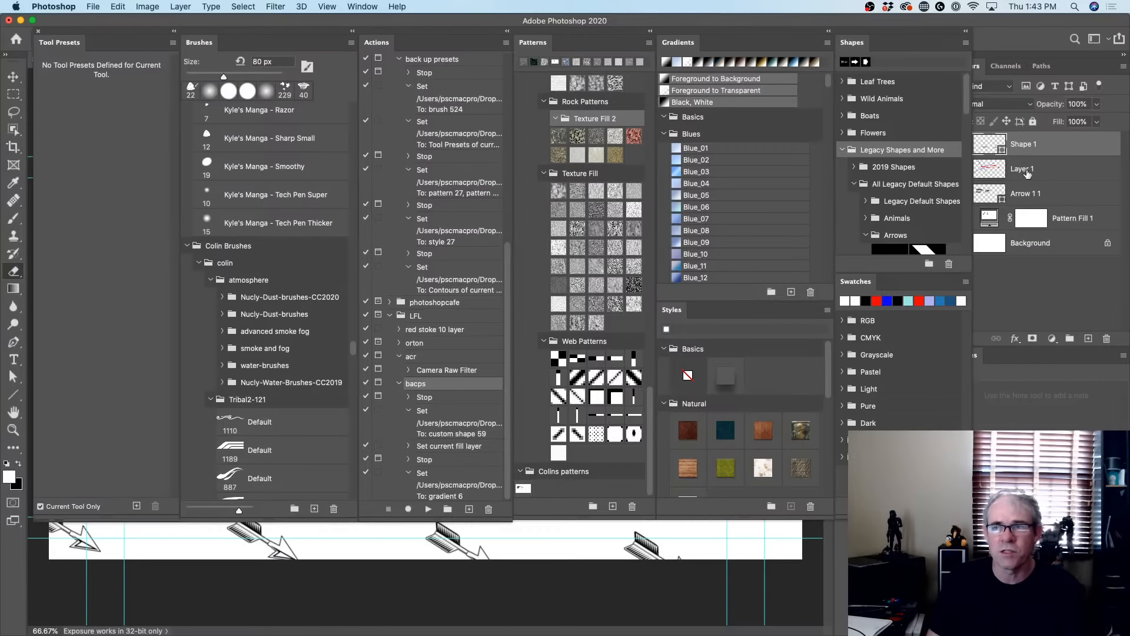
Start a Gradient fill layer, view the preset groups in its gradient picker, and cancel the fill
left_click(1052, 308)
left_click(1052, 339)
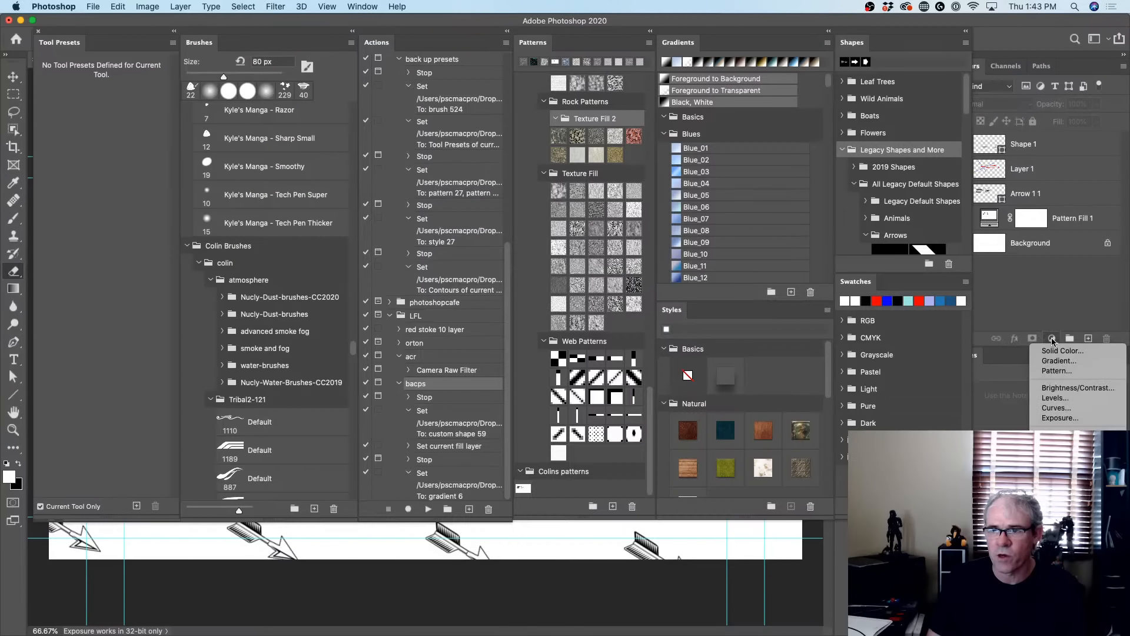
left_click(1070, 365)
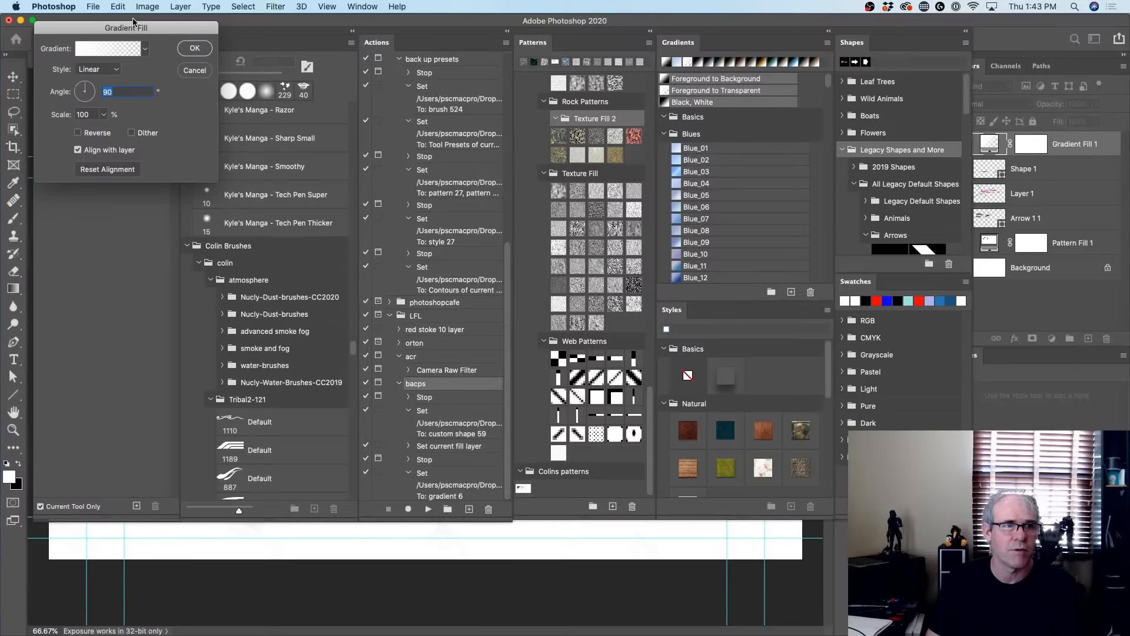
left_click(144, 49)
left_click(88, 263)
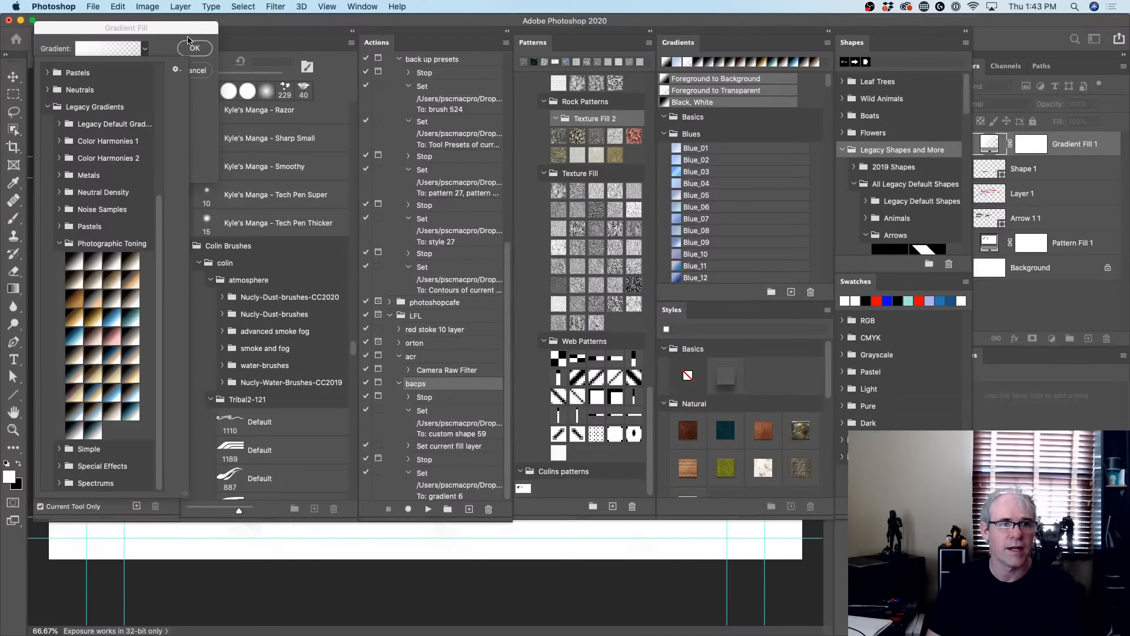
key("Escape")
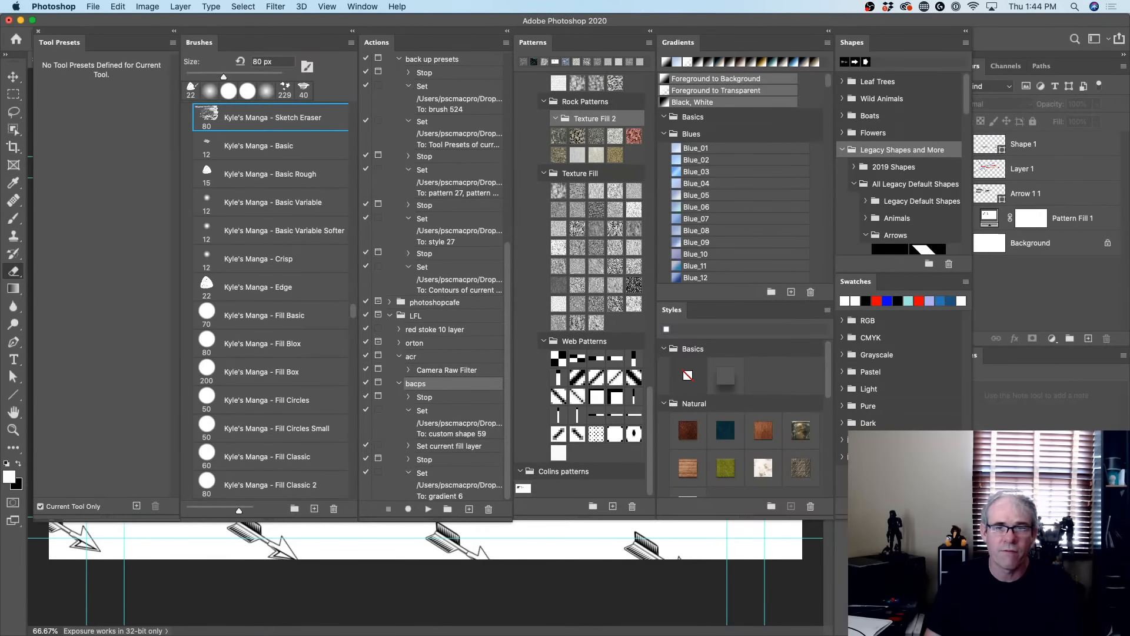
Select a range of gradients in the Blues group, and try to move the whole Blues group onto Basics
left_click(710, 150)
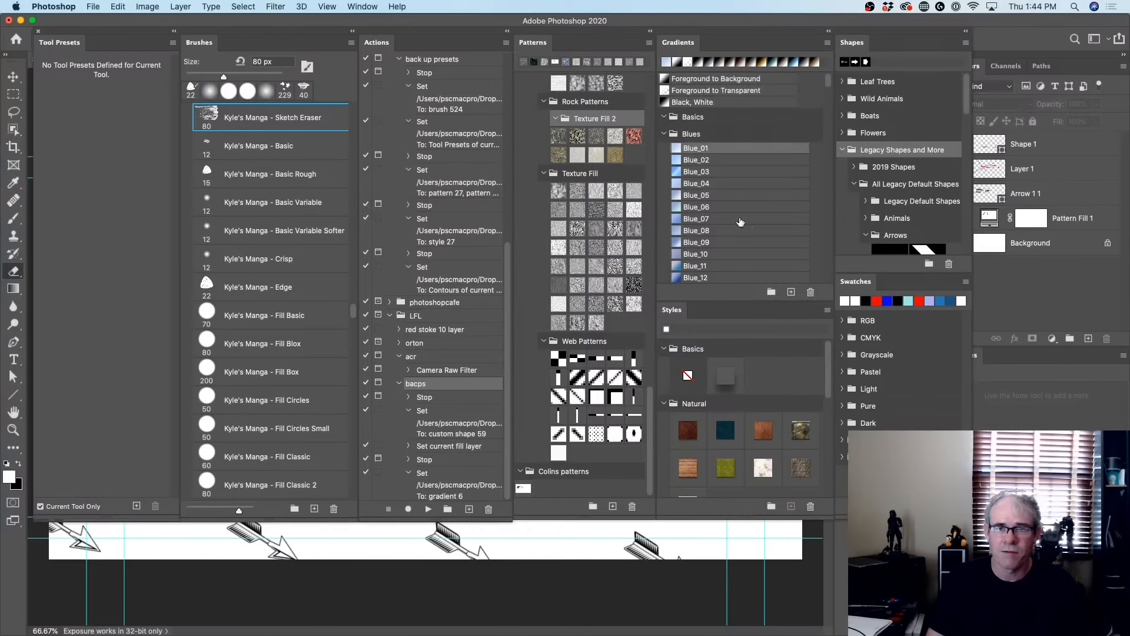
scroll(734, 192, "down", 3)
left_click(735, 265, "shift")
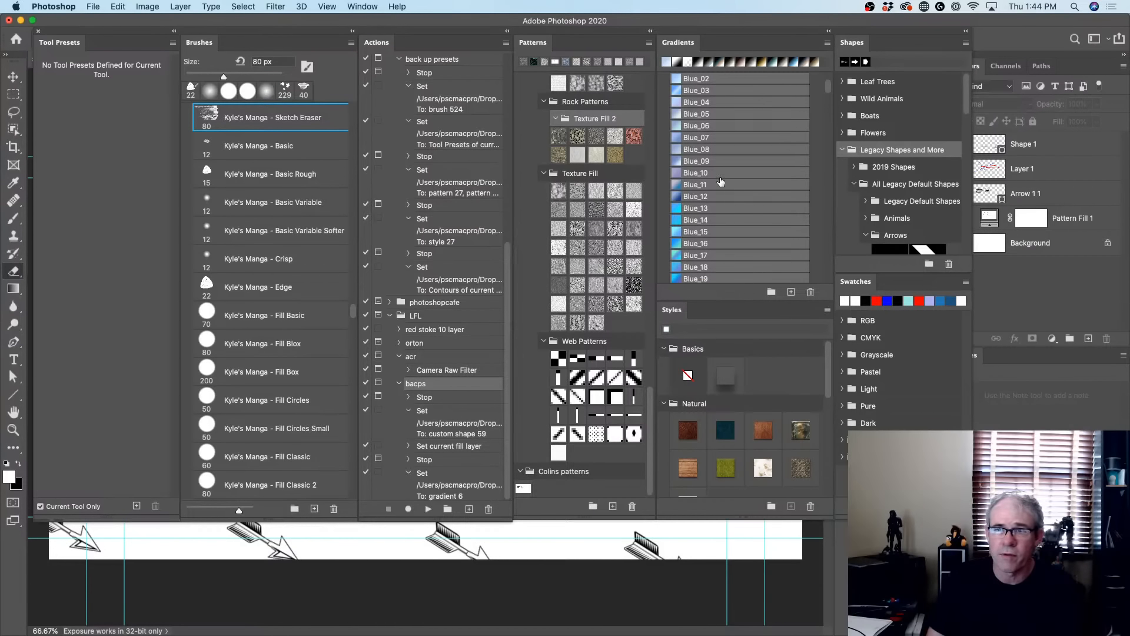
scroll(720, 181, "up", 3)
left_click(690, 134)
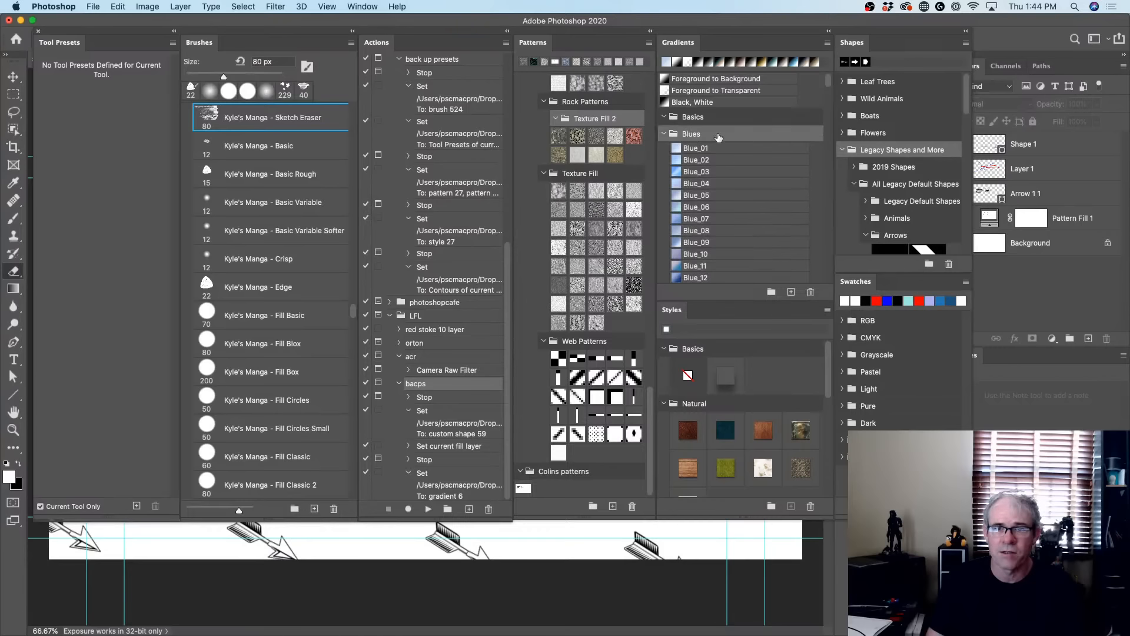
mouse_move(687, 134)
left_mouse_down()
mouse_move(805, 232)
mouse_move(692, 173)
mouse_move(695, 118)
left_mouse_up()
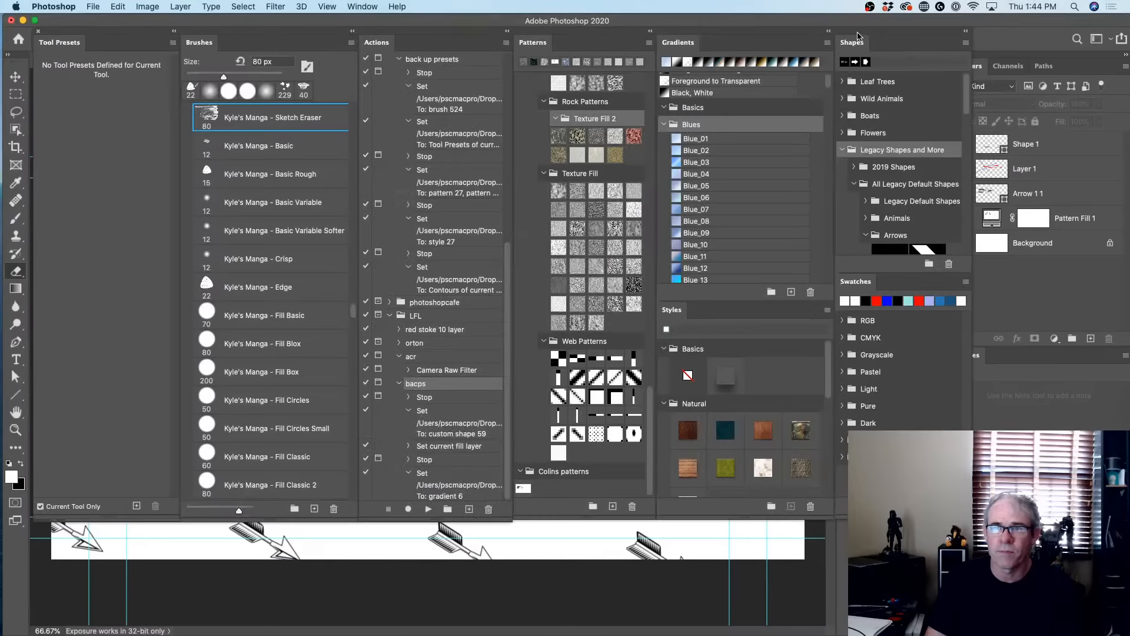
Move the floating preset panels aside and show the list of all Creative Cloud libraries
left_click_drag(857, 35, 490, 28)
left_click(895, 72)
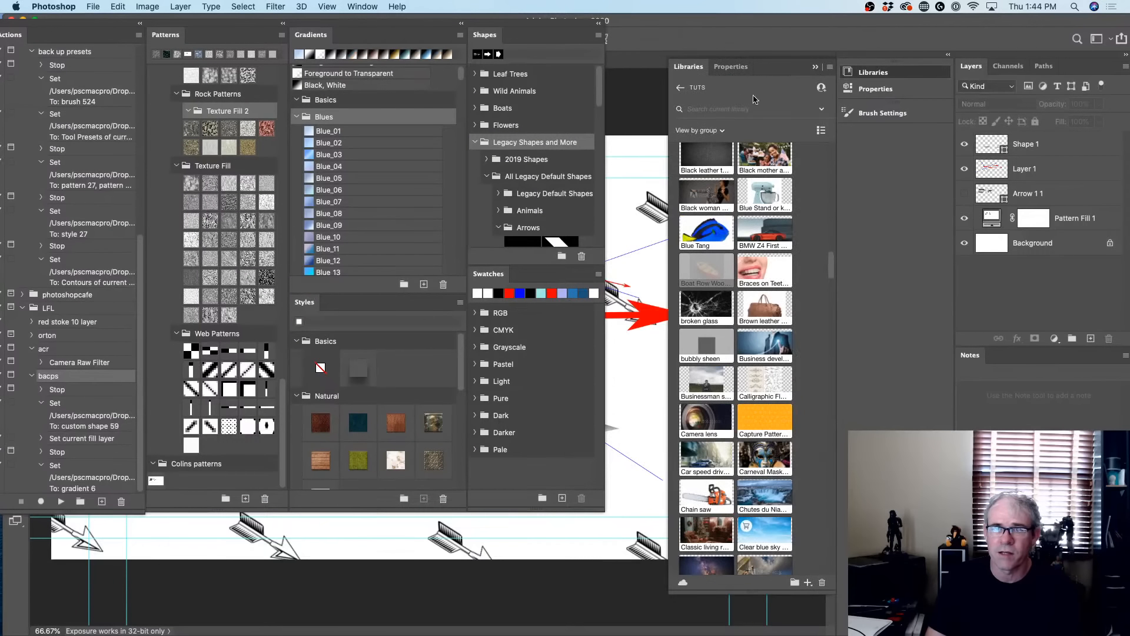
left_click(680, 90)
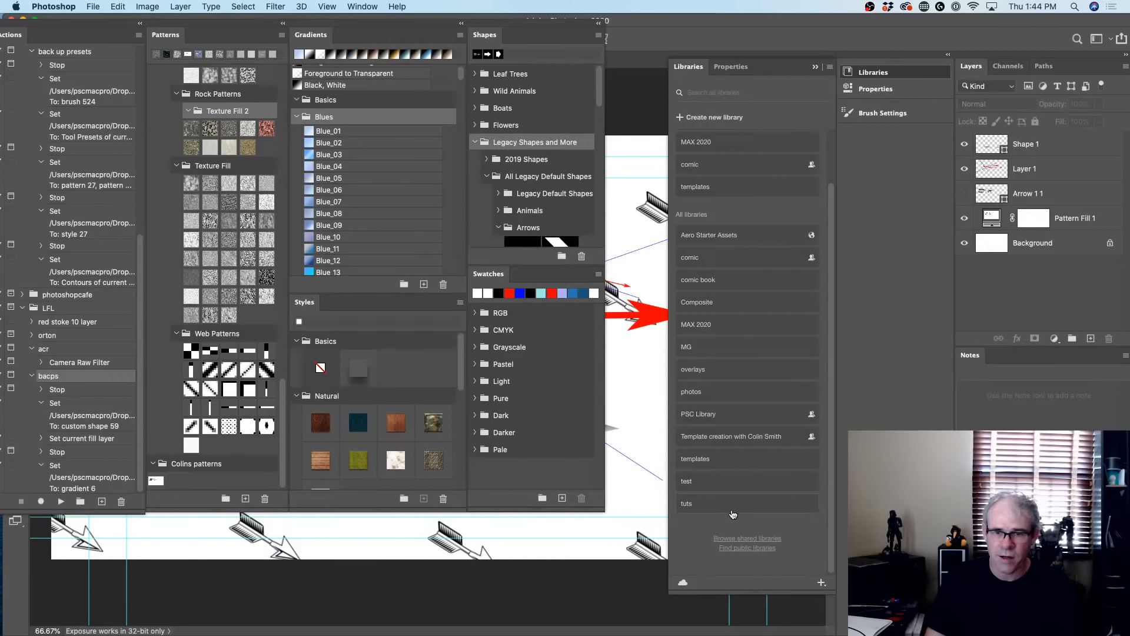
View the contents of the templates library, and browse the textures and sky overlays in the overlays library
left_click(723, 460)
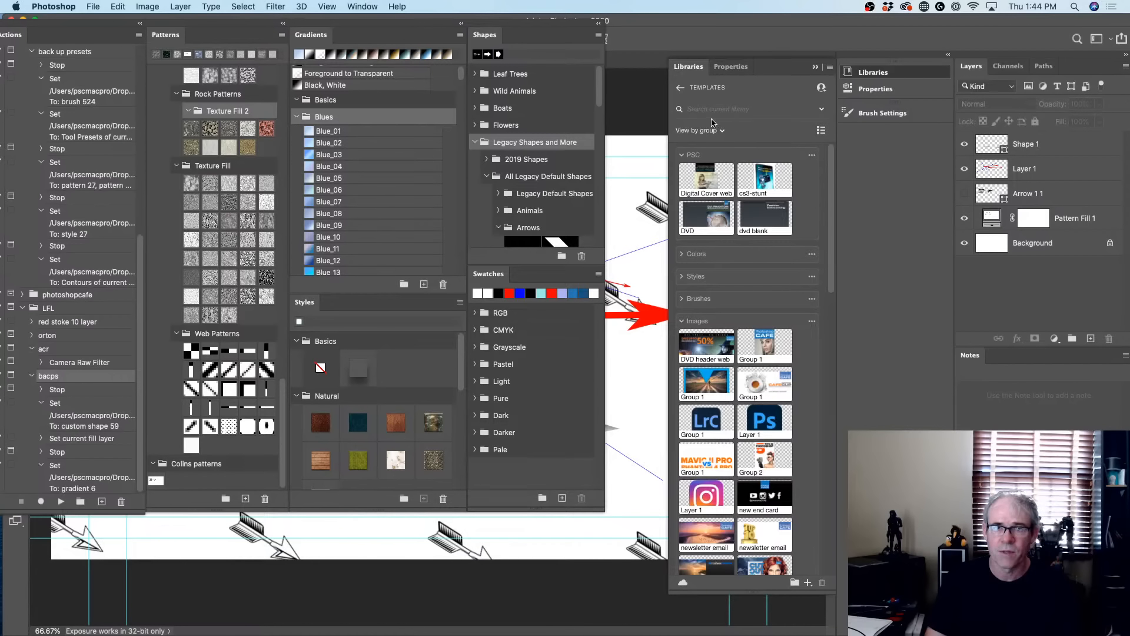
left_click(681, 87)
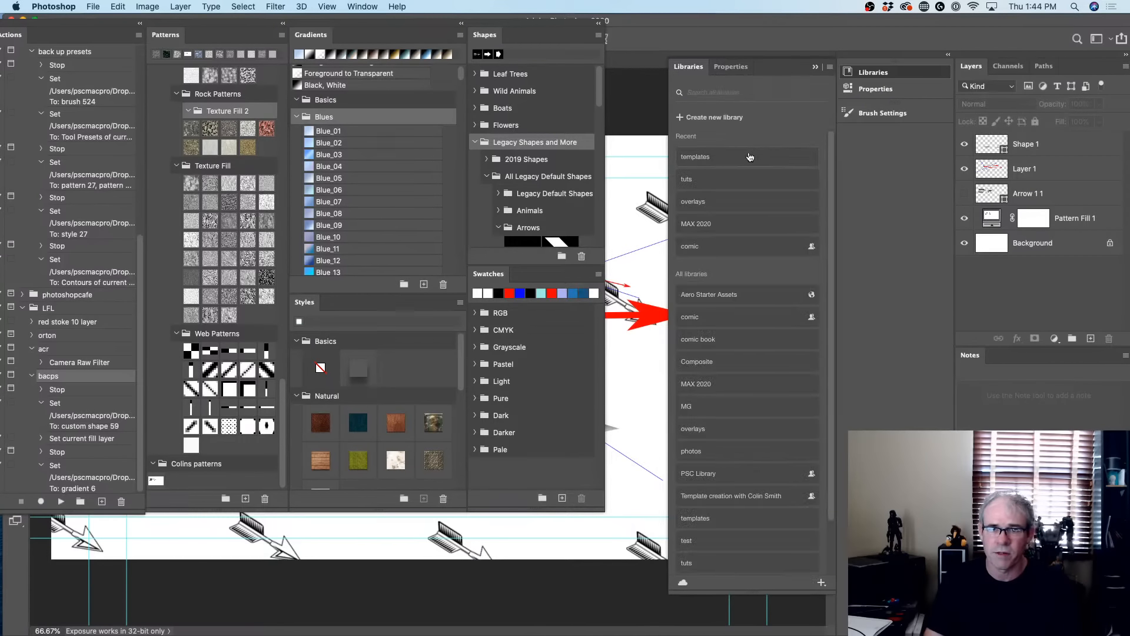
left_click(730, 202)
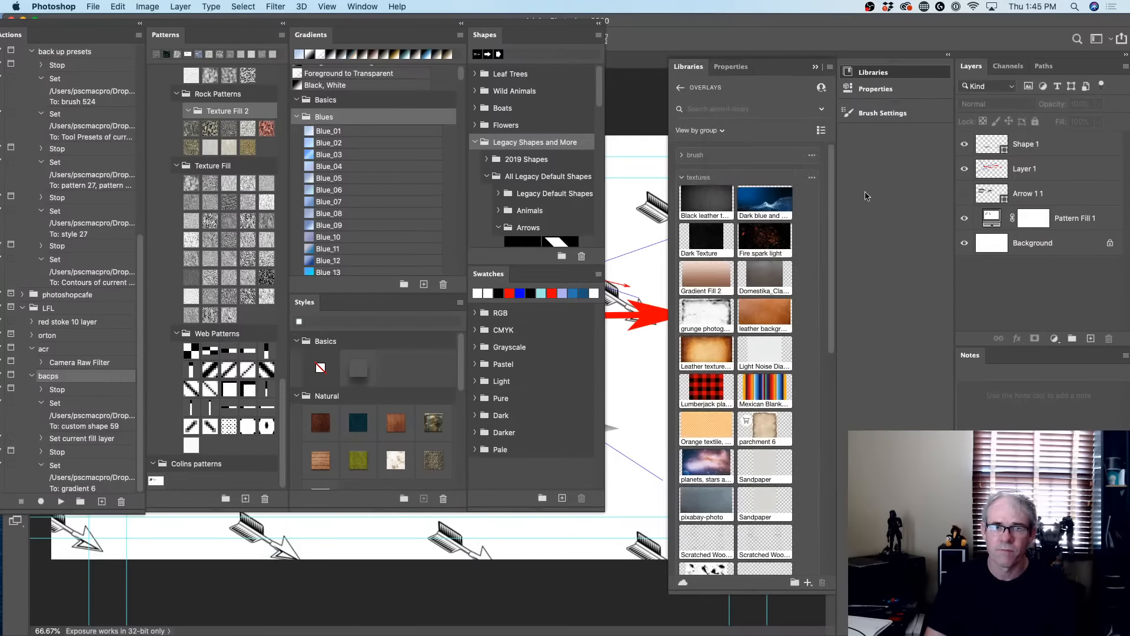
scroll(719, 313, "down", 10)
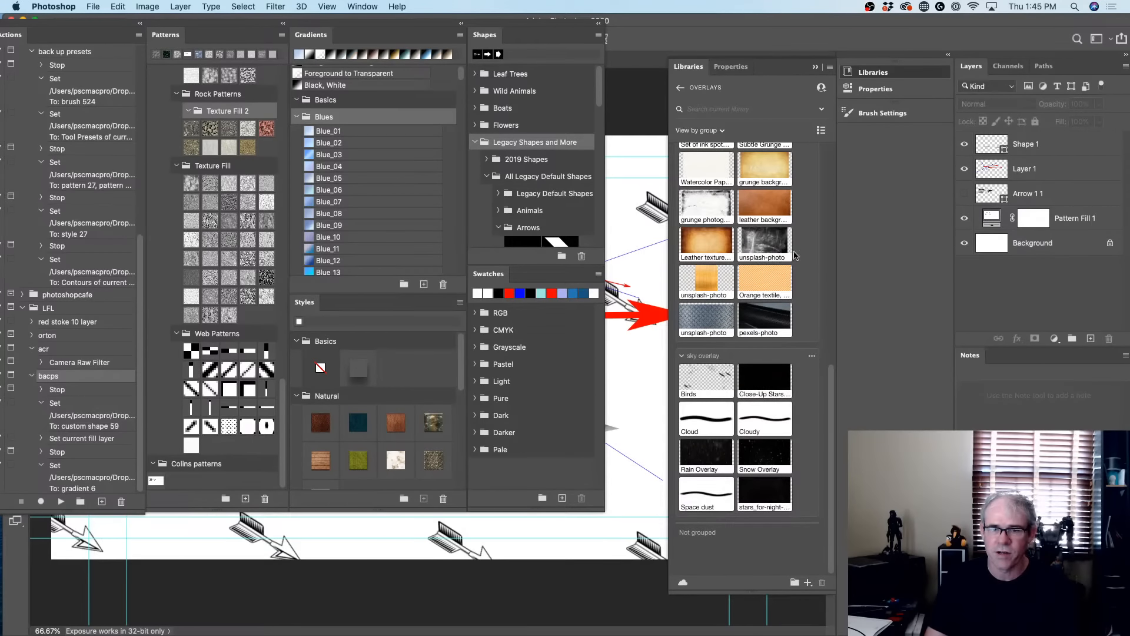
scroll(806, 208, "up", 6)
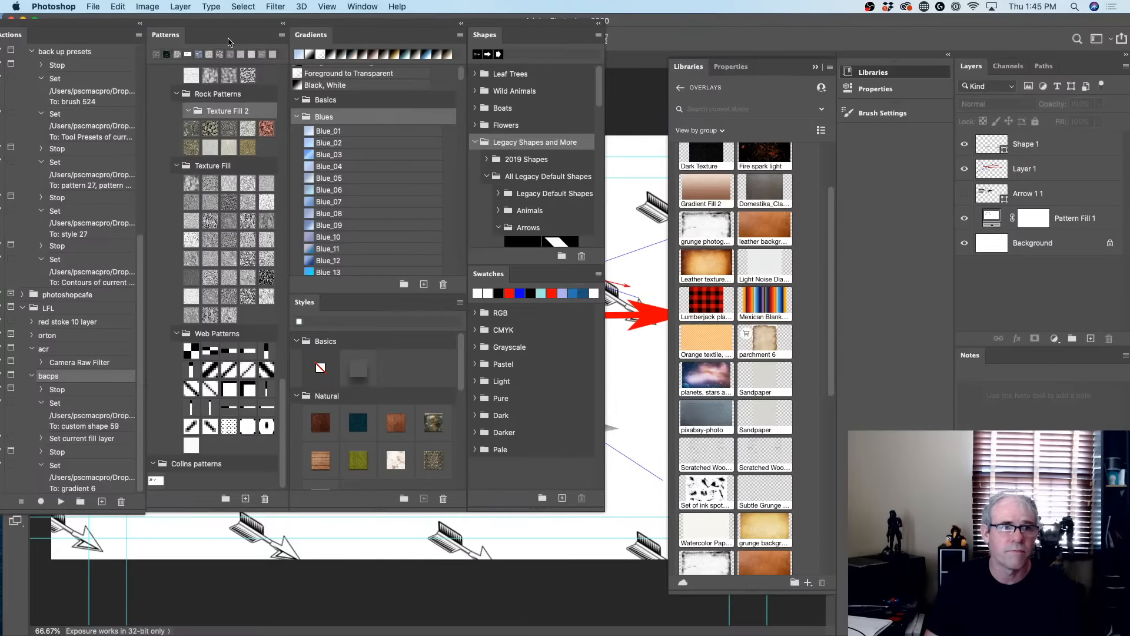
Apply the grey stone pattern above the Rock Patterns group to Pattern Fill 1, decline rasterizing the fill, and move the preset panels off the canvas
left_click_drag(227, 77, 644, 244)
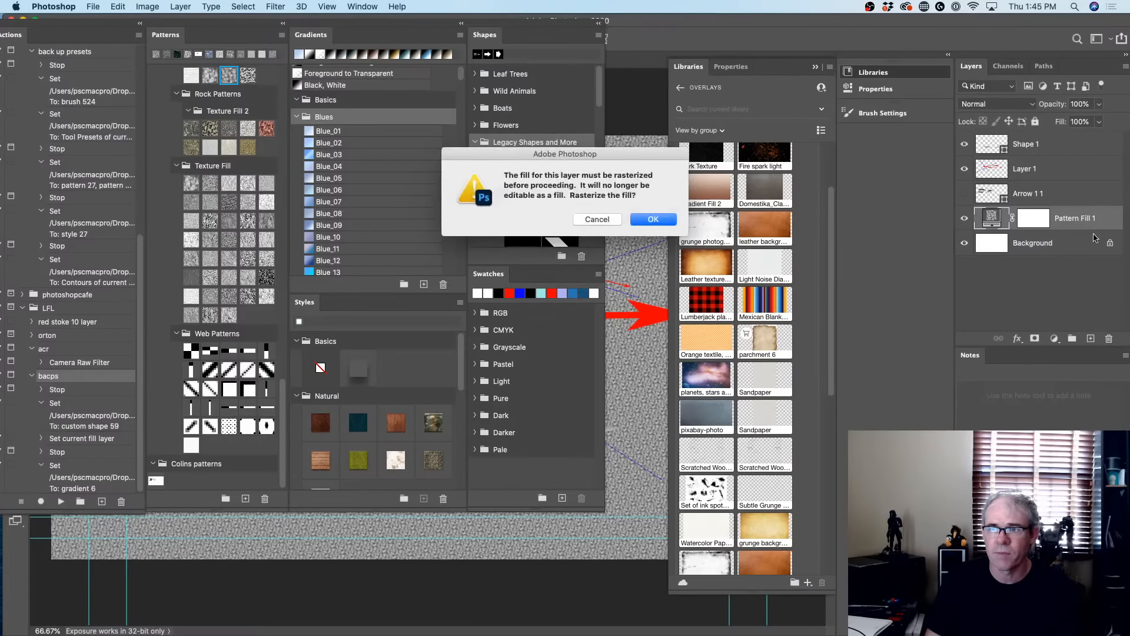
left_click(592, 219)
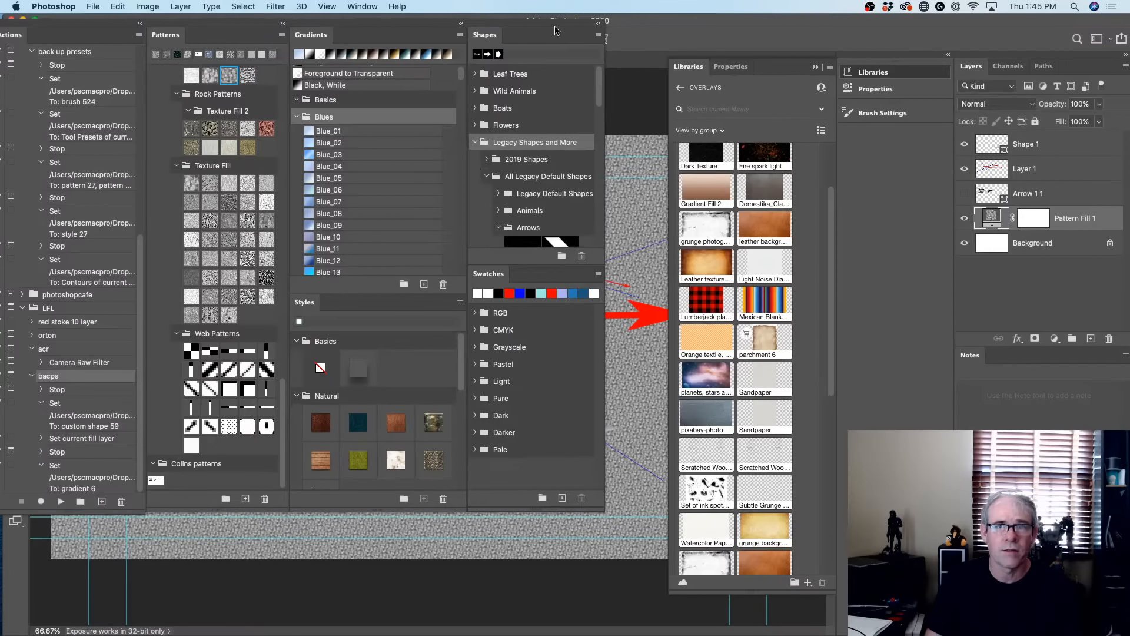
left_click_drag(574, 25, 574, 564)
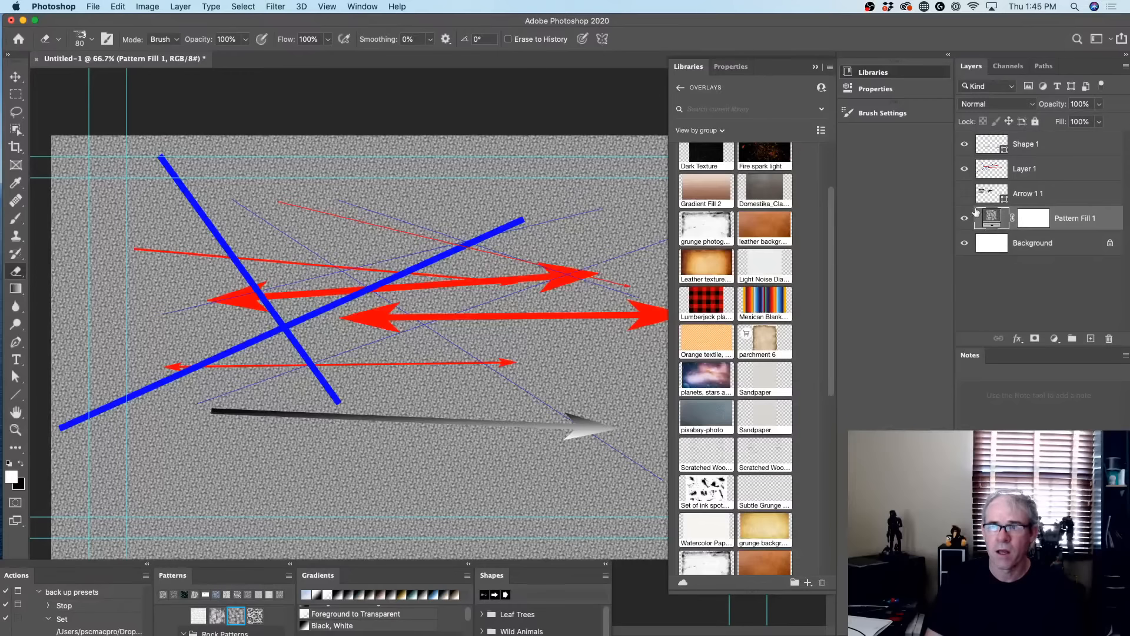
Try the crumpled paper, blue and metal plate patterns with an angle of -122.27° on Pattern Fill 1, and cancel the changes
double_click(991, 218)
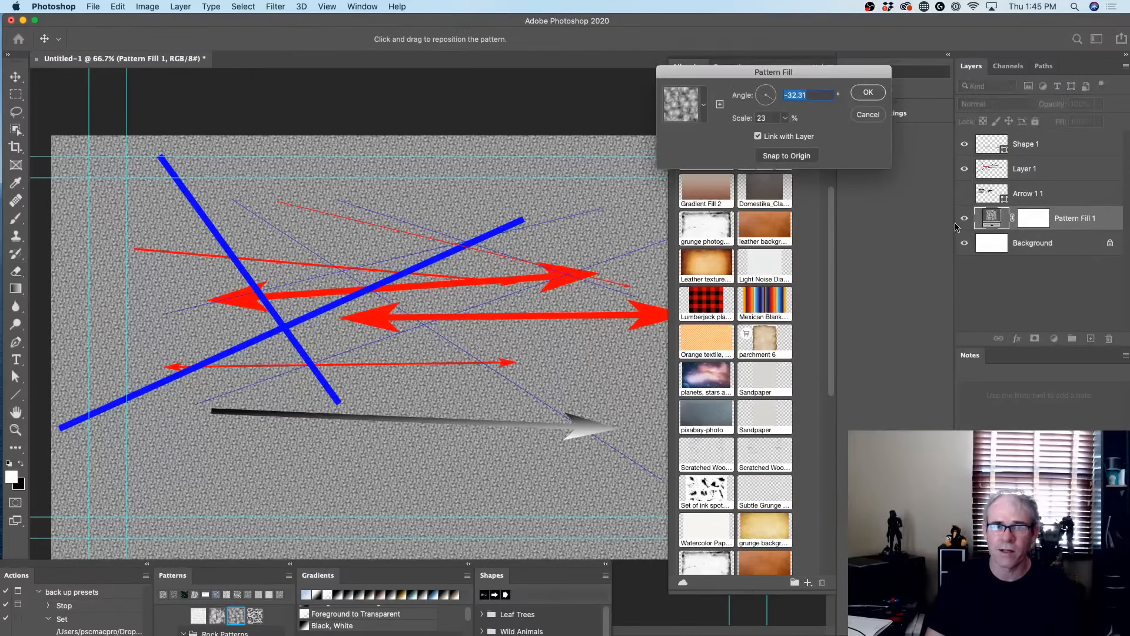
left_click(704, 105)
left_click(662, 246)
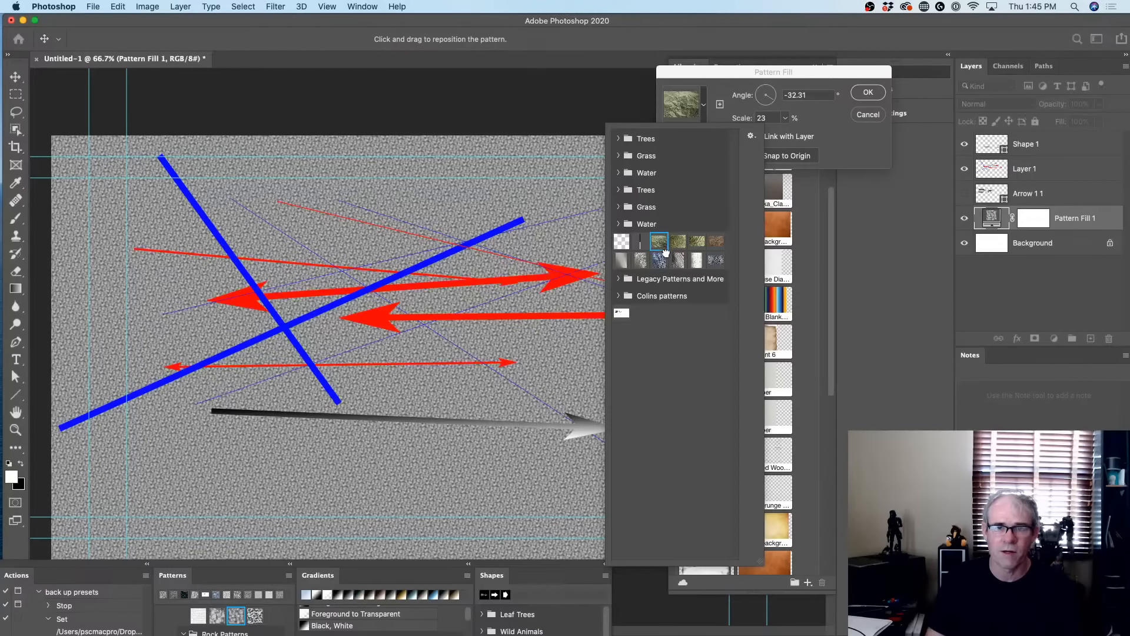
left_click(659, 260)
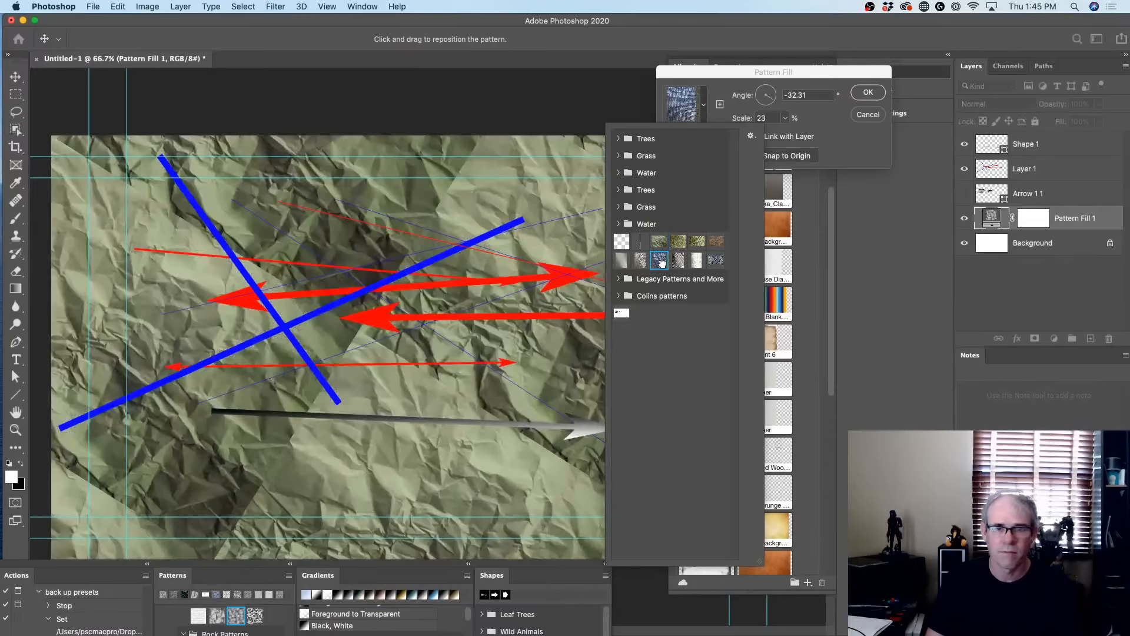
left_click(716, 259)
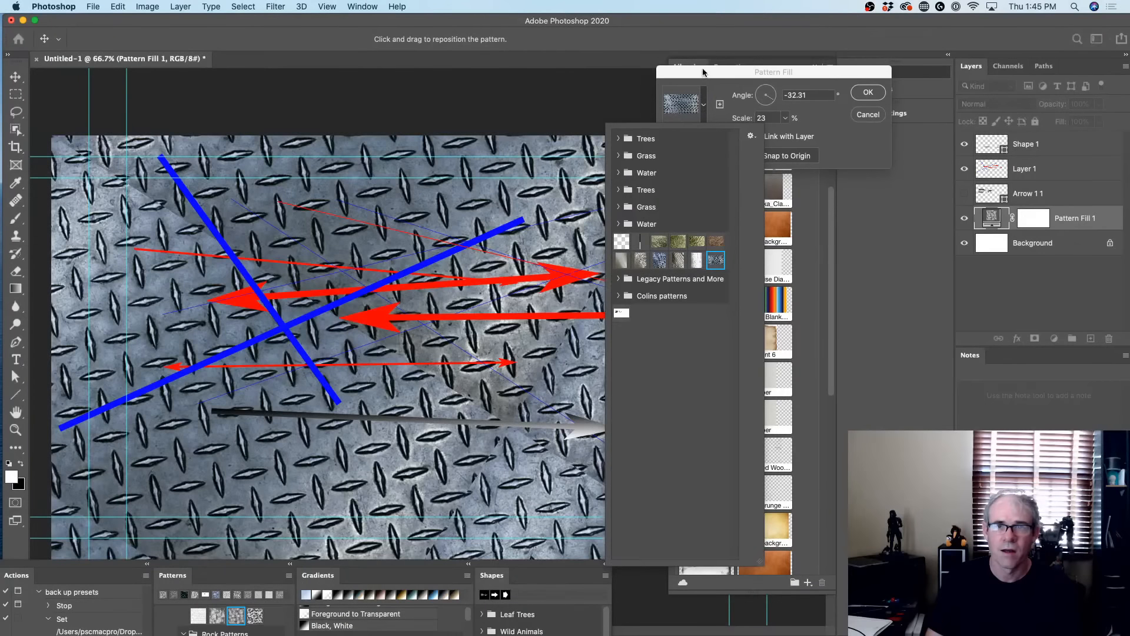
left_click(706, 72)
left_click_drag(771, 100, 761, 110)
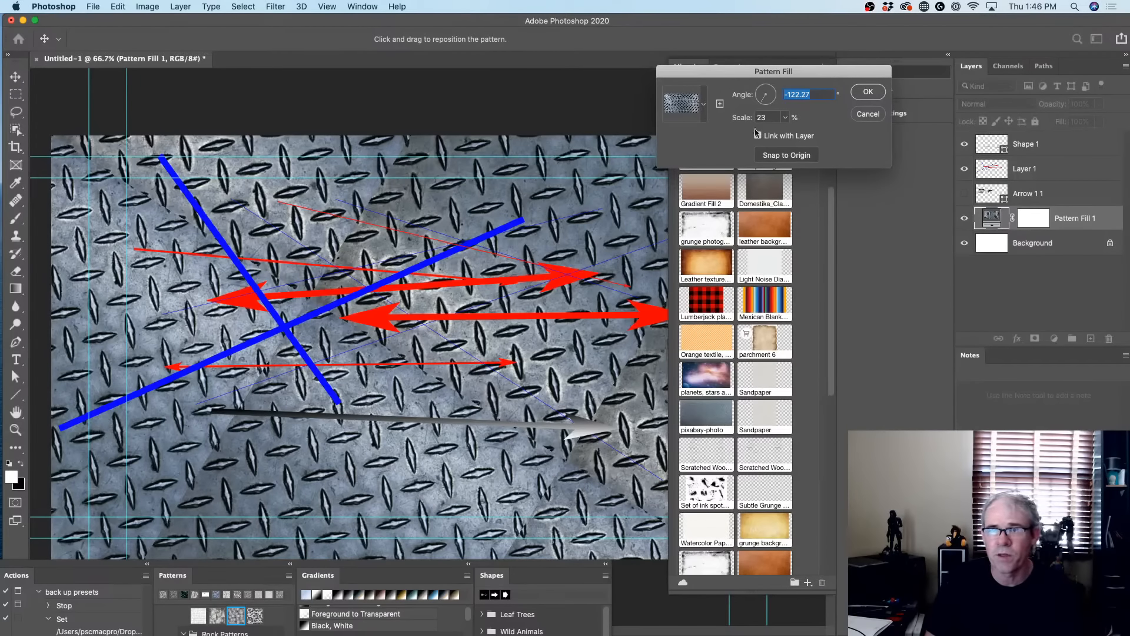
key("Escape")
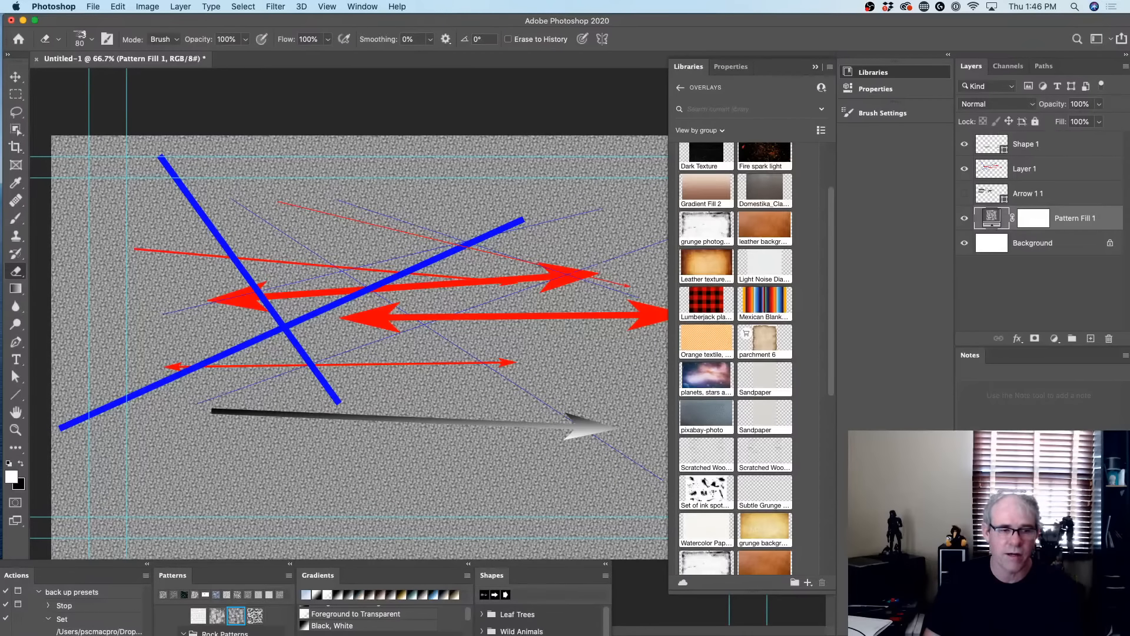
Bring the floating preset panels back over the canvas, and start a new pattern group and cancel it
mouse_move(283, 562)
left_mouse_down()
mouse_move(353, 106)
mouse_move(394, 93)
left_mouse_up()
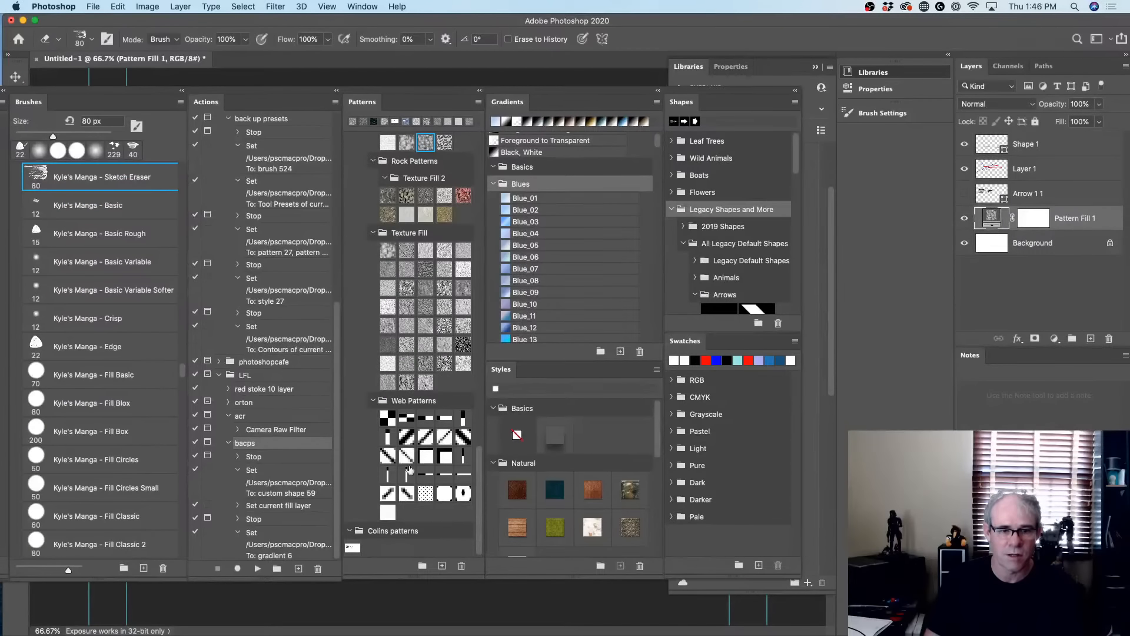
left_click(423, 566)
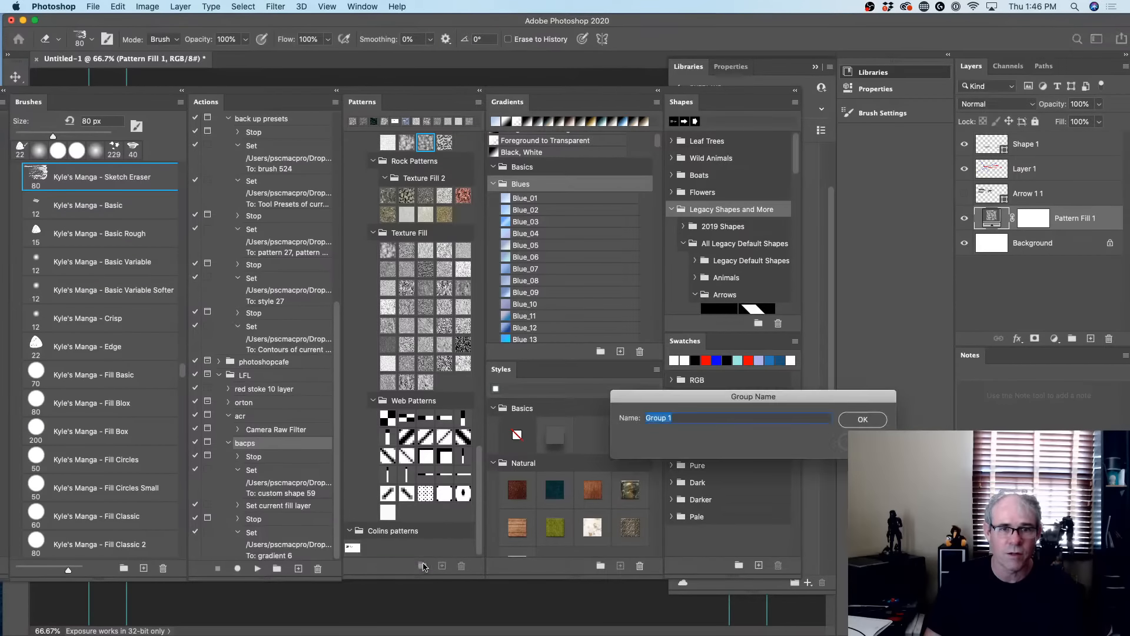
left_click(819, 421)
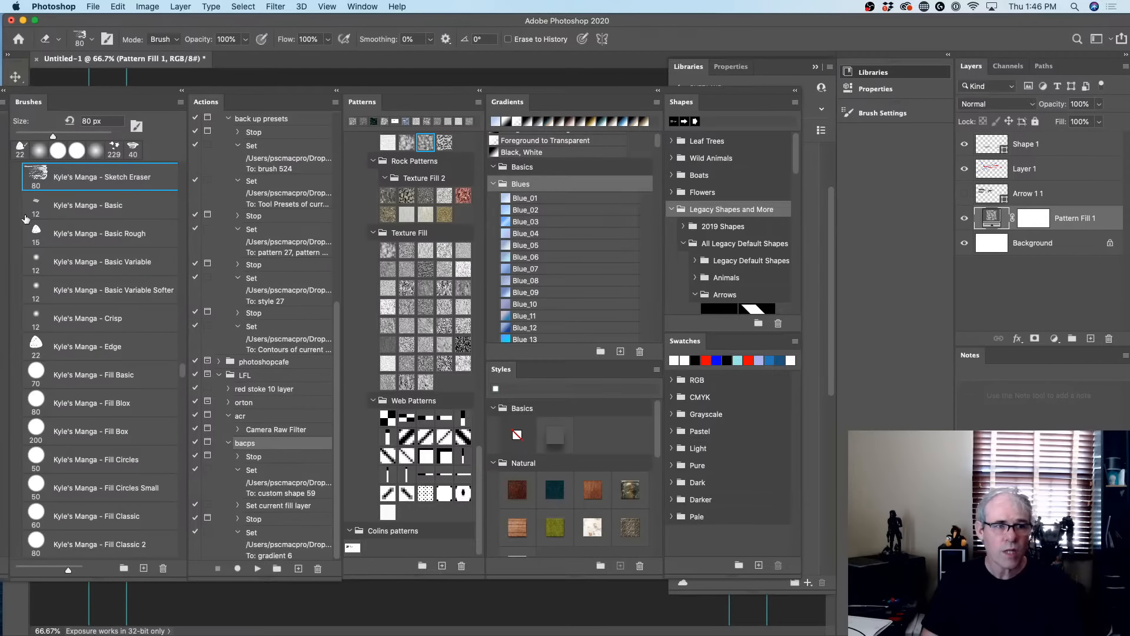
Select the Kyle's Manga - Basic and Kyle's Manga - Fill Circles brushes, returning to the Eraser tool after each
left_click(170, 204)
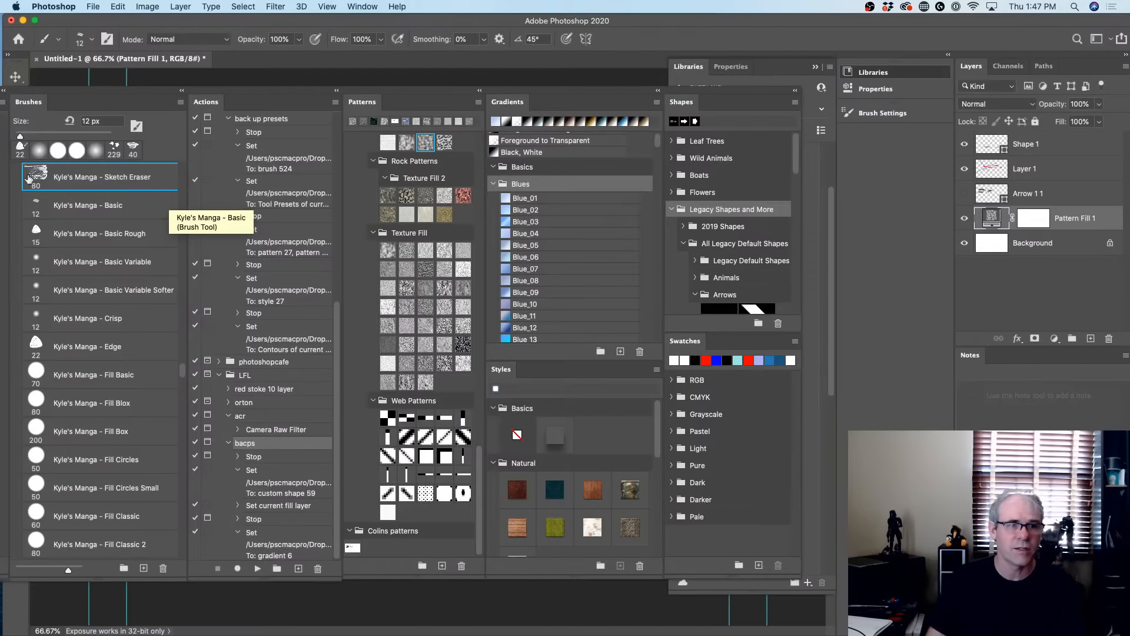
key("e")
scroll(162, 436, "down", 2)
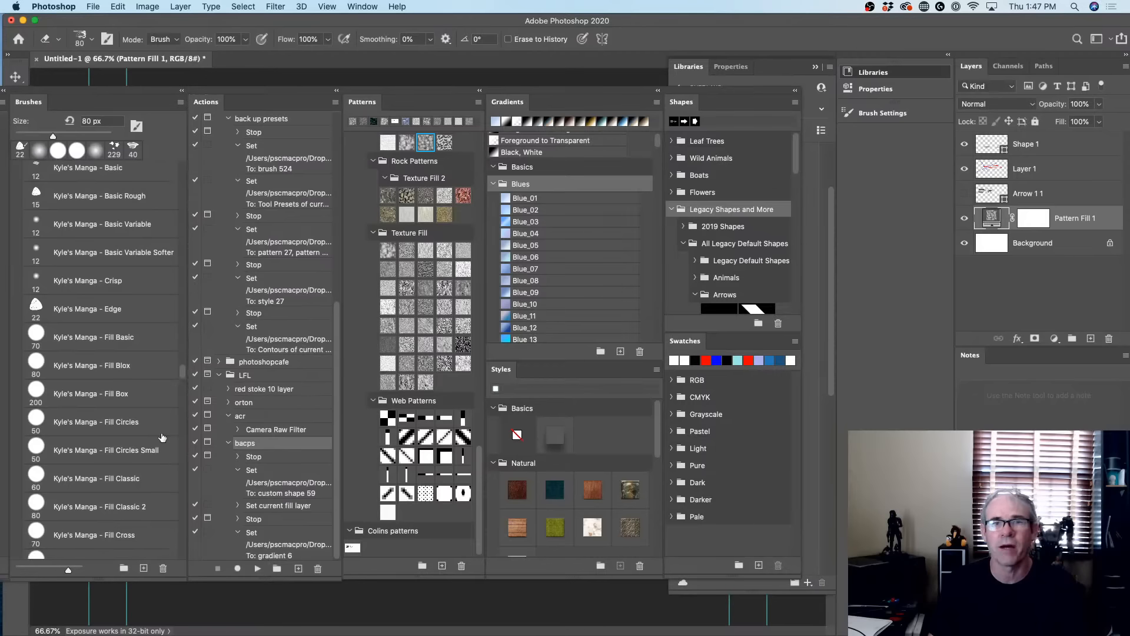
left_click(163, 437)
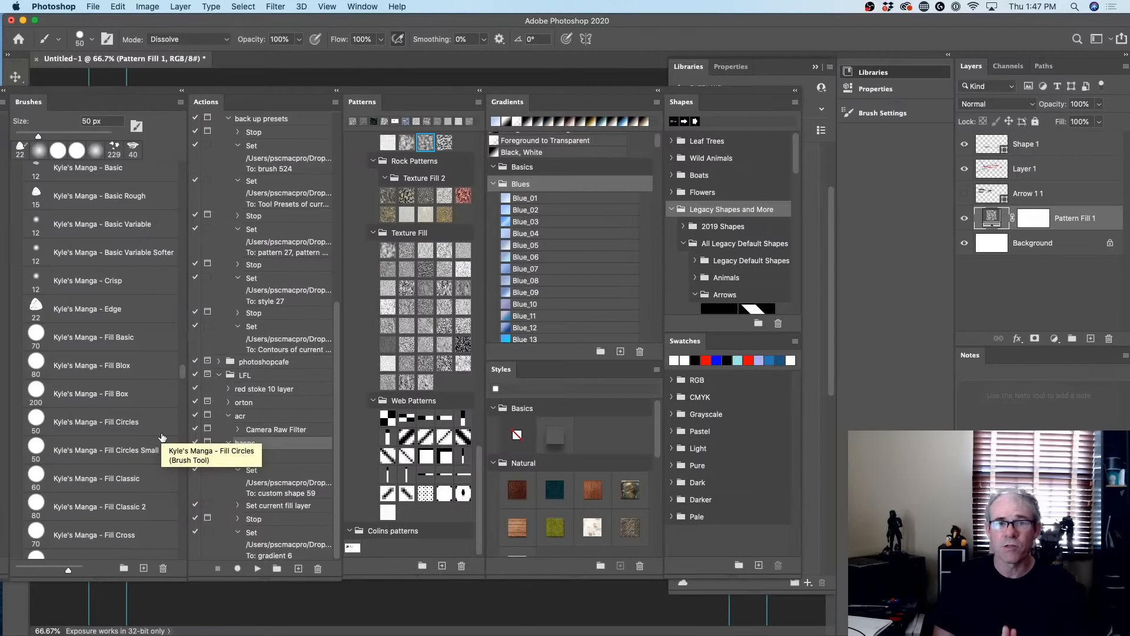
key("e")
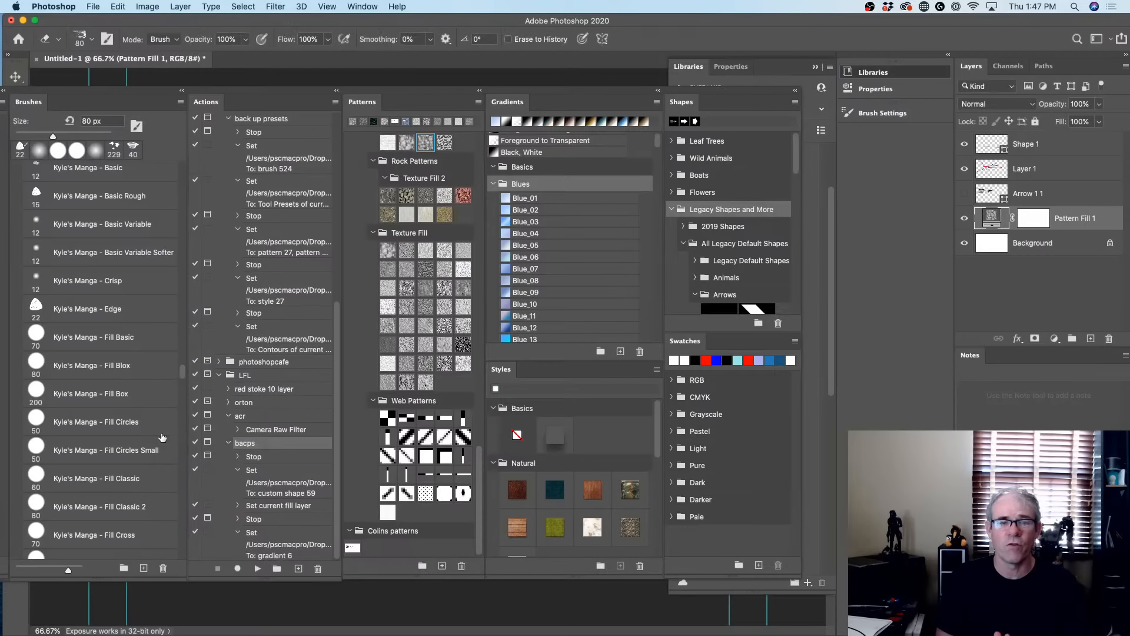
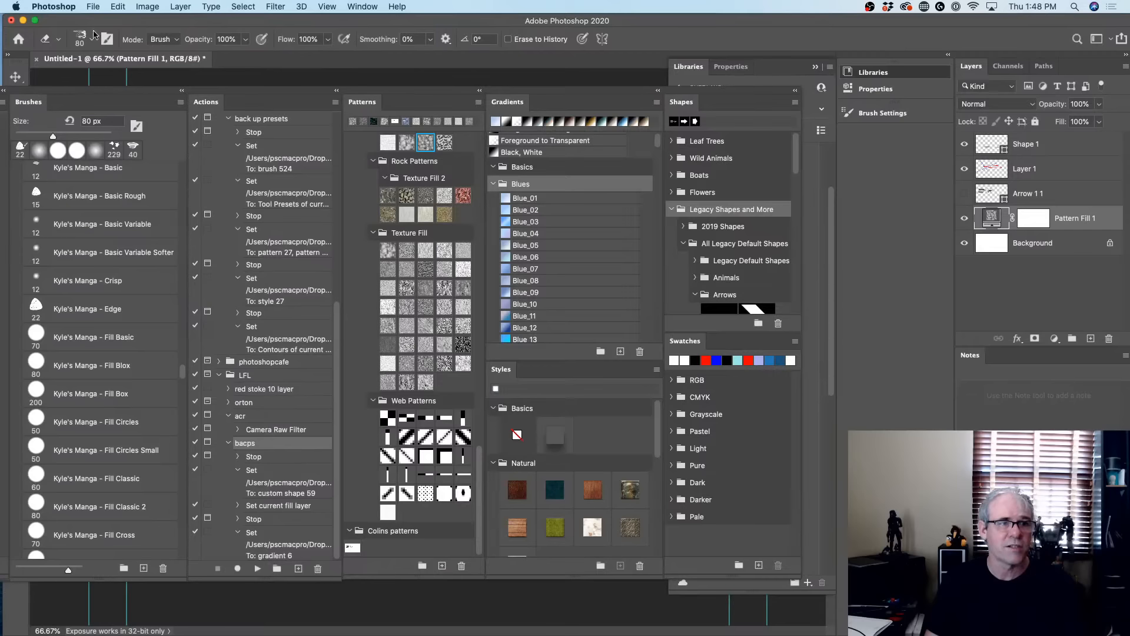
Reposition the floating preset panels, and choose the 90 px brush tip for the Eraser in Brush Settings
left_click_drag(79, 93, 339, 108)
left_click(875, 112)
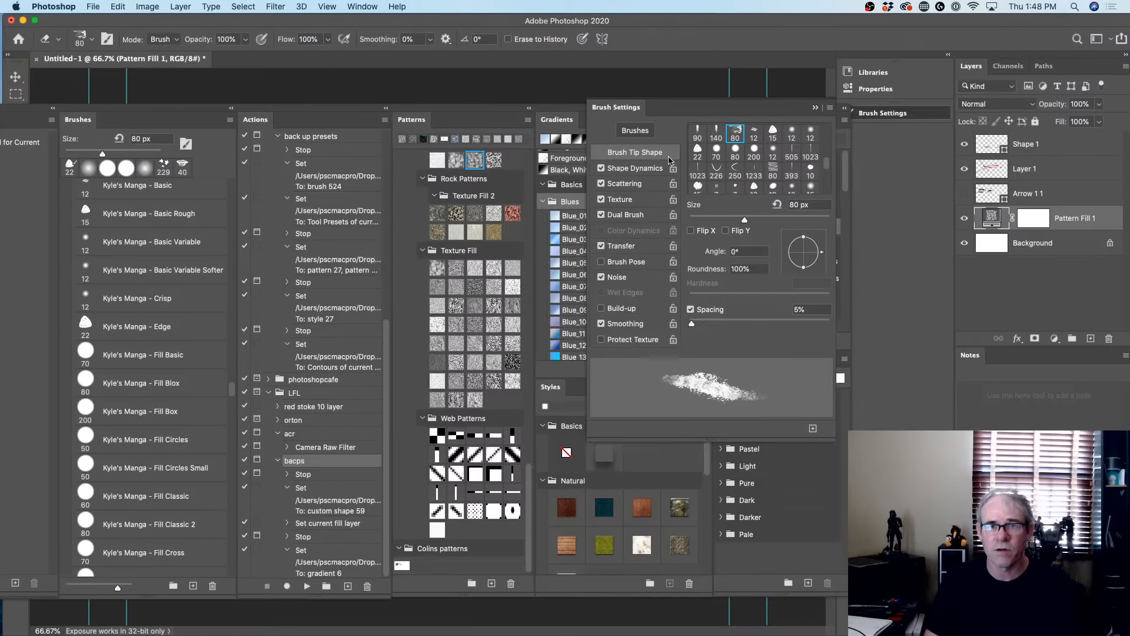
left_click(698, 131)
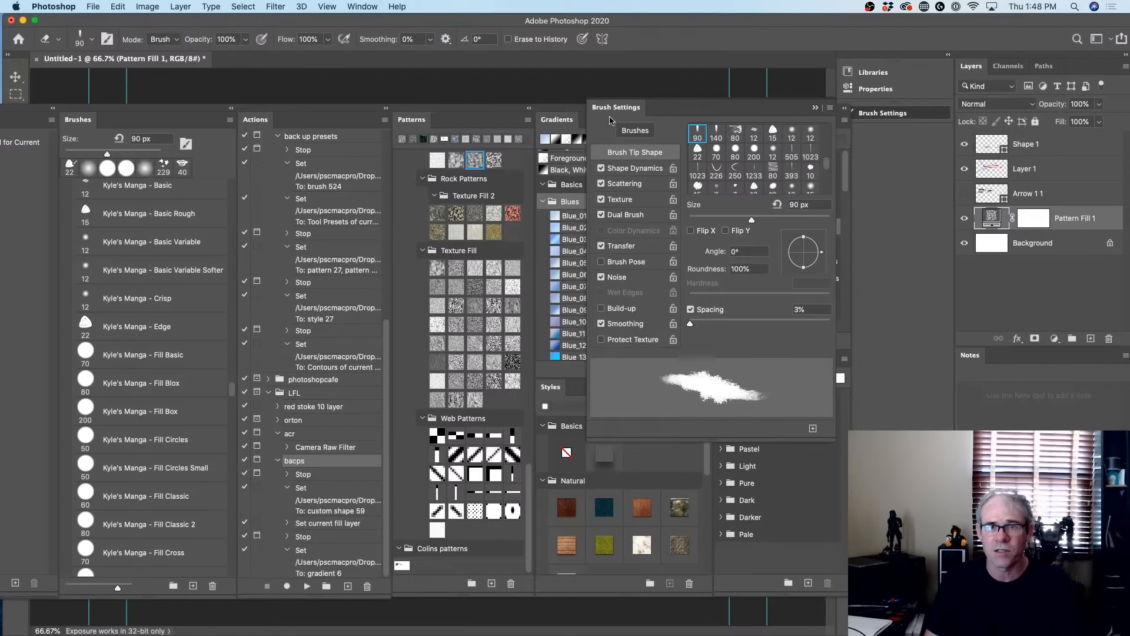
left_click(883, 113)
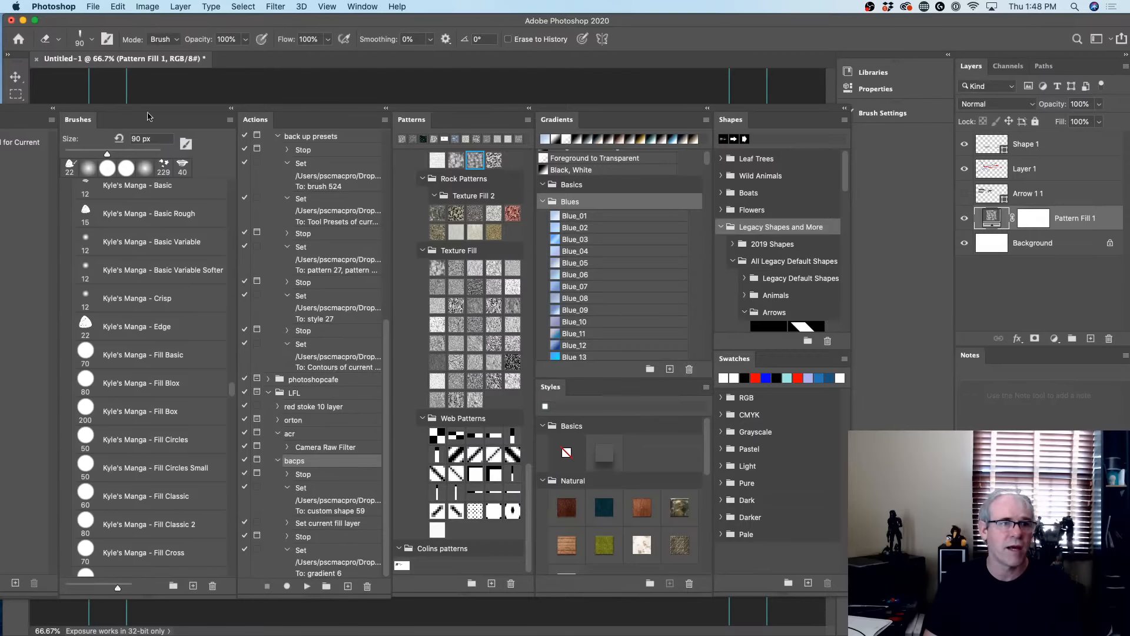
Check the Eraser's tool presets, and switch to the Brush tool with the Brush Tool Soft Round 66 1 preset
left_click(58, 39)
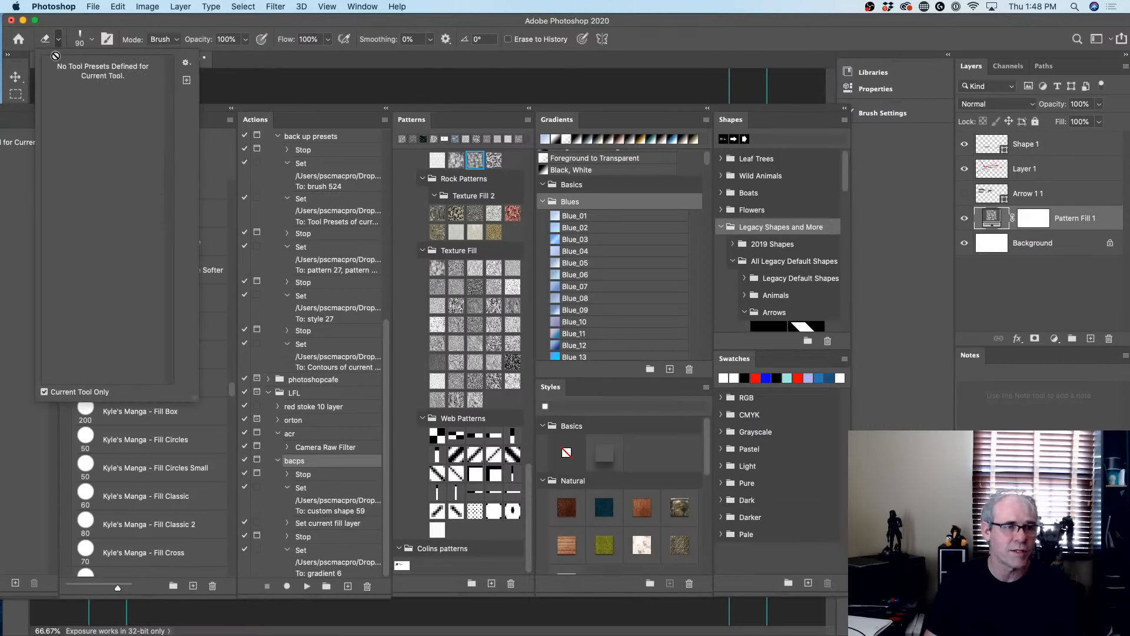
key("b")
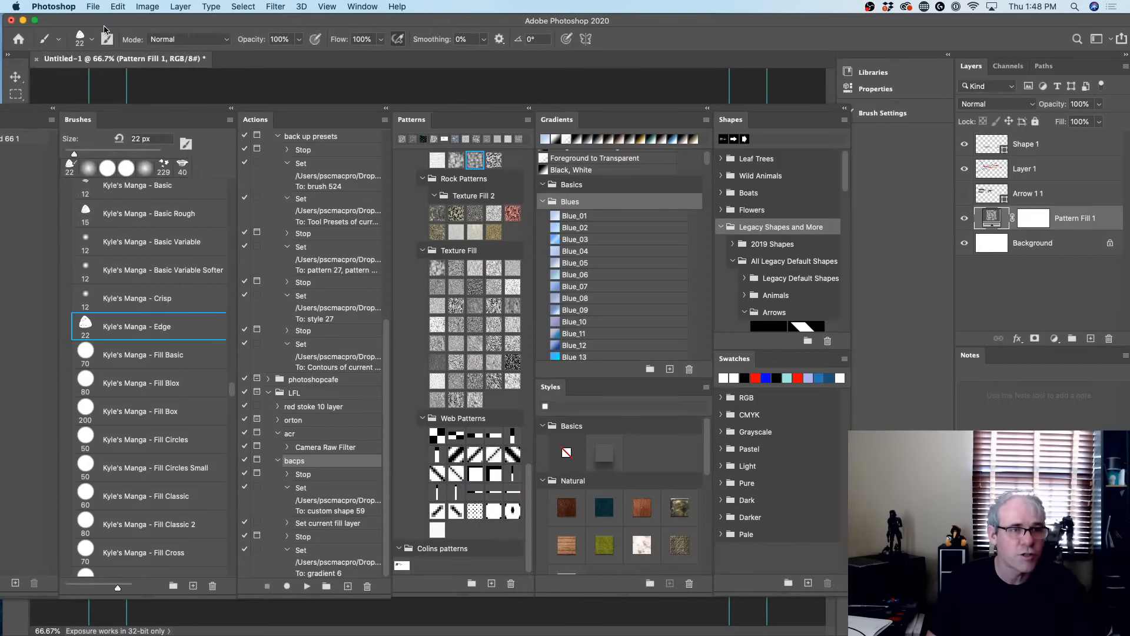
left_click(59, 39)
left_click(77, 66)
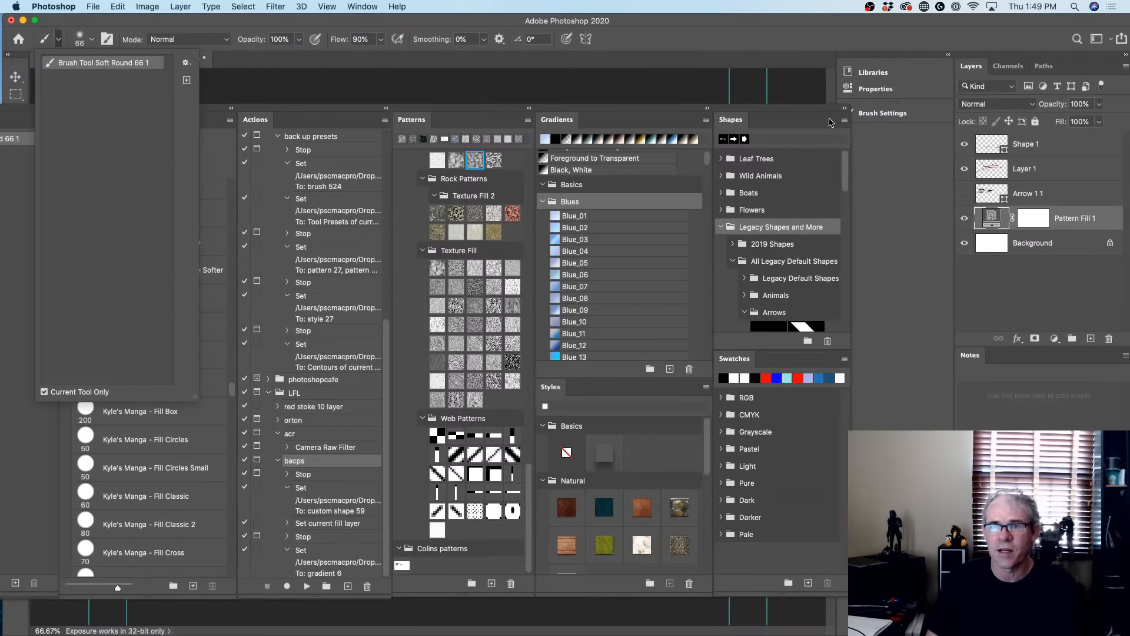
View the Brush Settings of the selected tool preset, and go from there to the brushes list
left_click(881, 113)
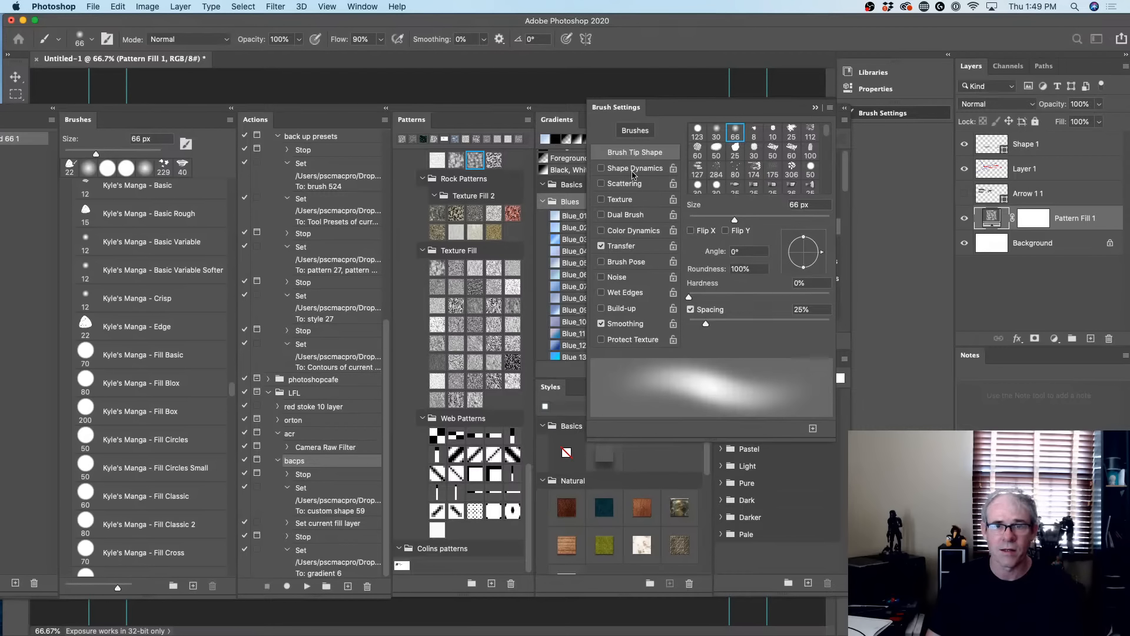
left_click(638, 130)
left_click(637, 130)
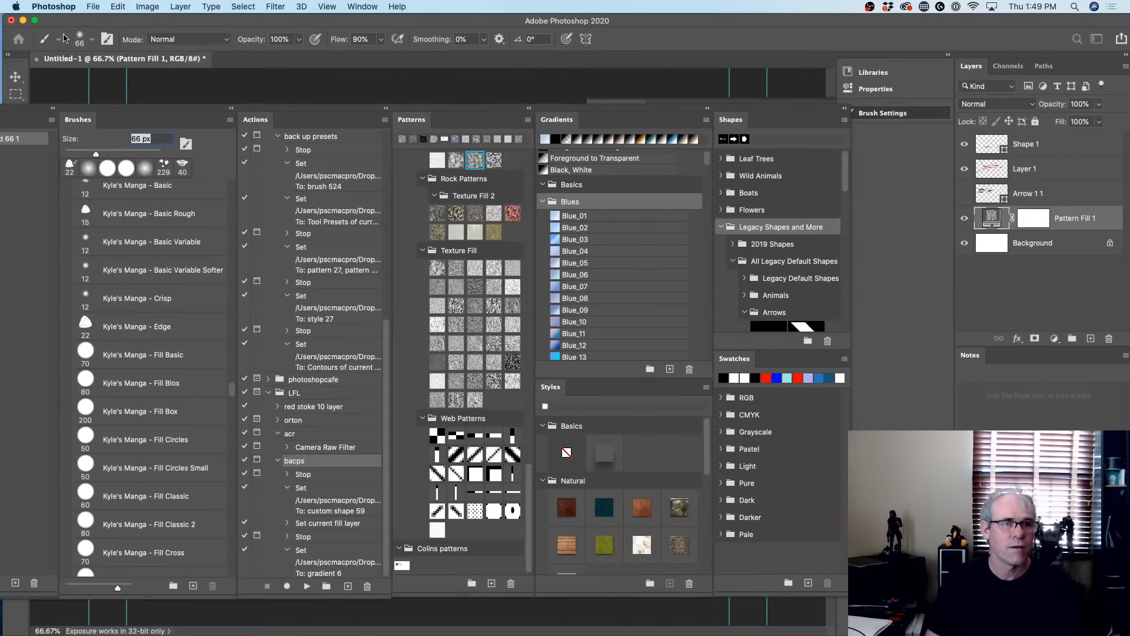
Look at the Brush tool's brush preset picker and its saved tool presets, and switch to another application
left_click(95, 40)
left_click(92, 38)
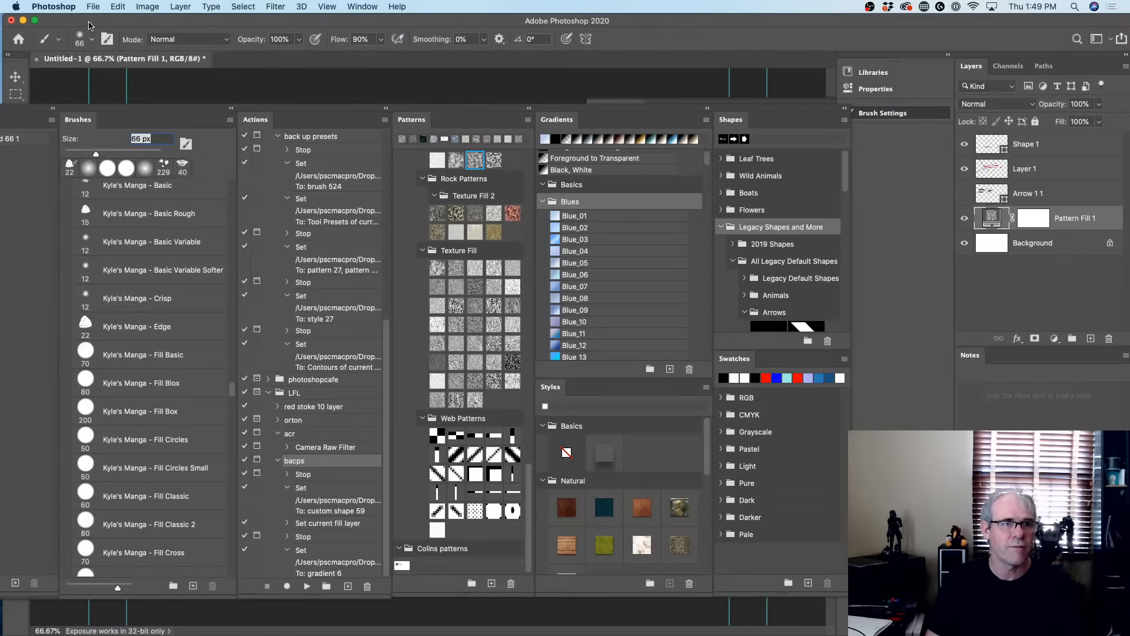
left_click(60, 41)
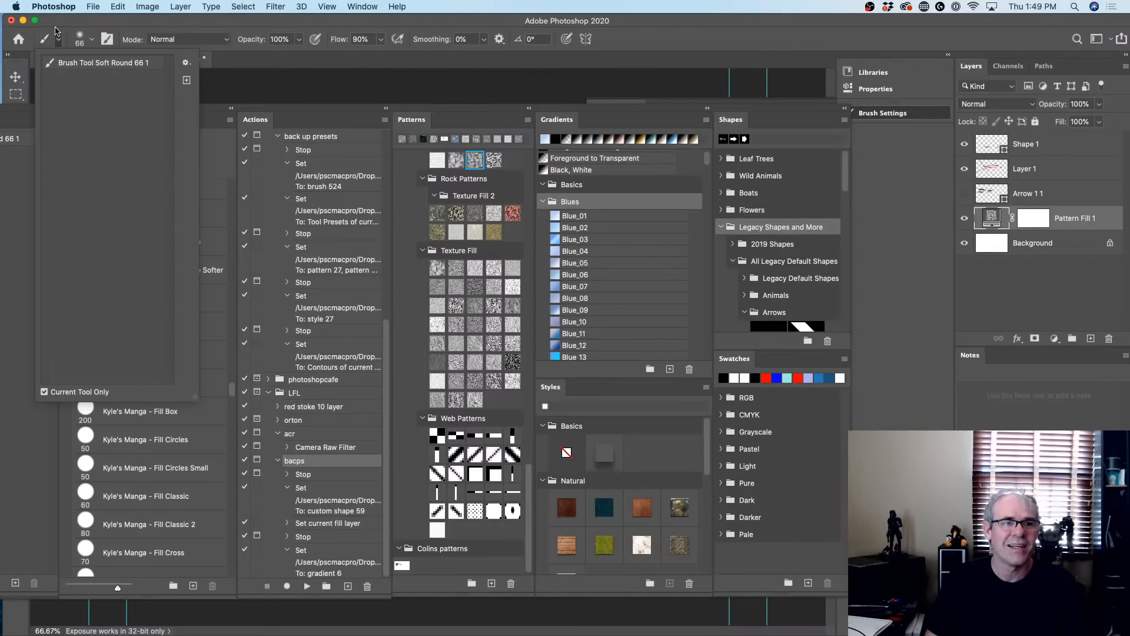
left_click(131, 21)
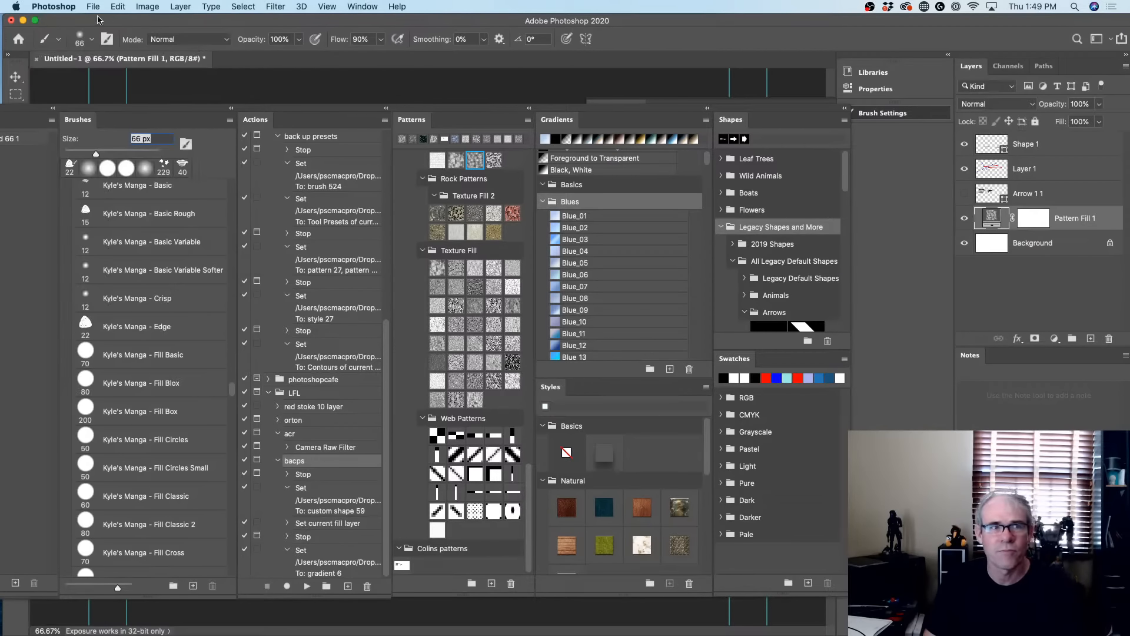
left_click(59, 40)
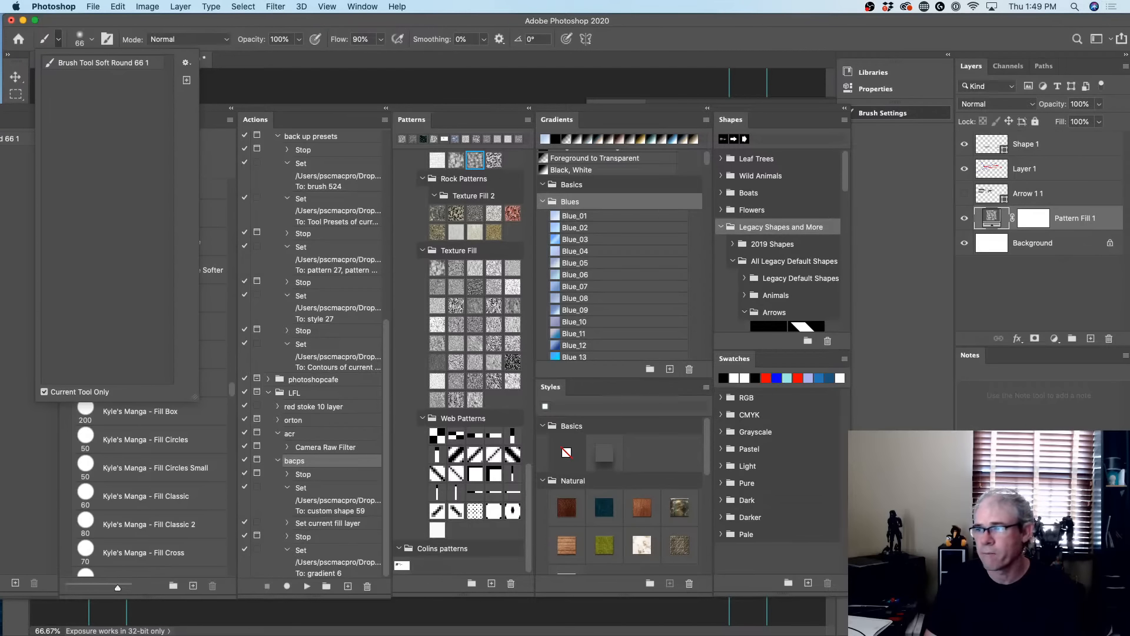
key("super+Tab")
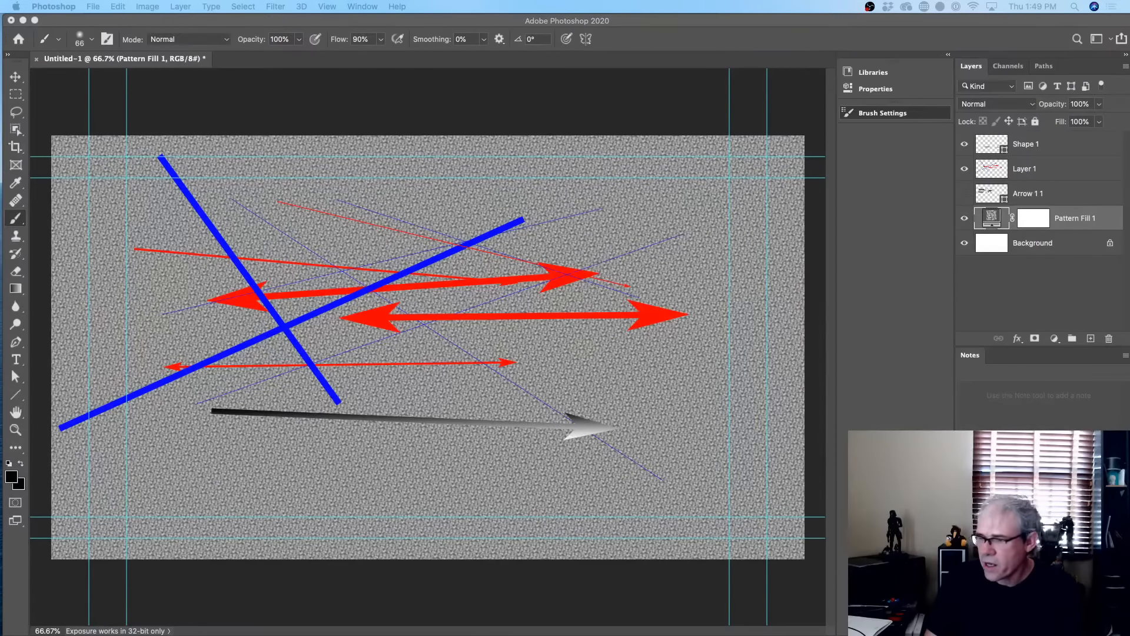
Open Libraries and examine the texture and sky overlay groups of the OVERLAYS library
left_click(877, 77)
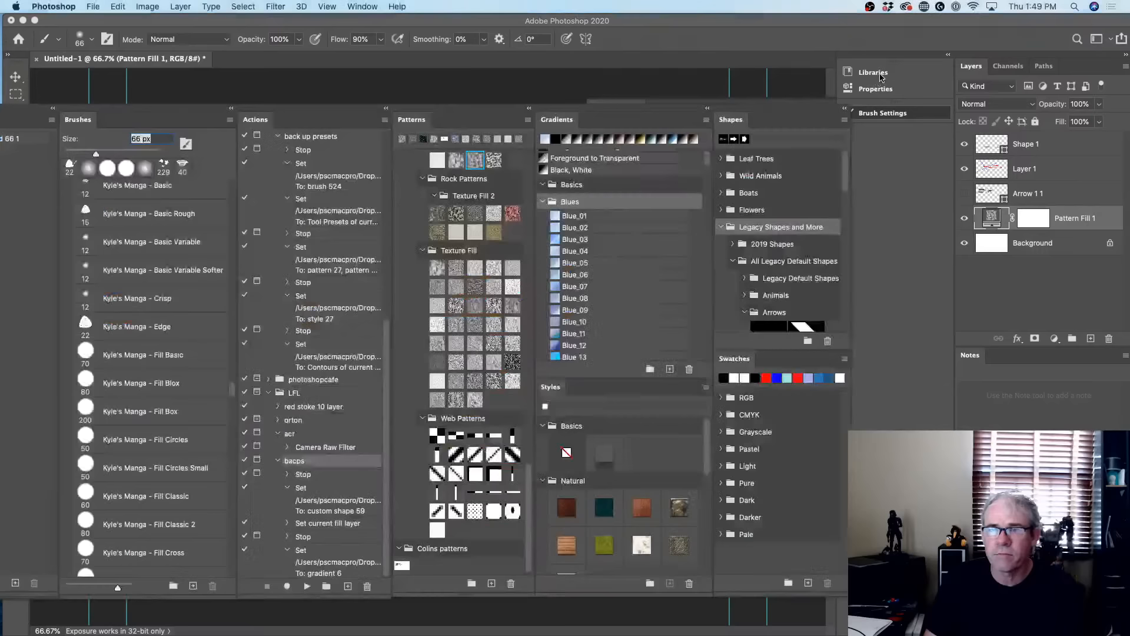
left_click(881, 77)
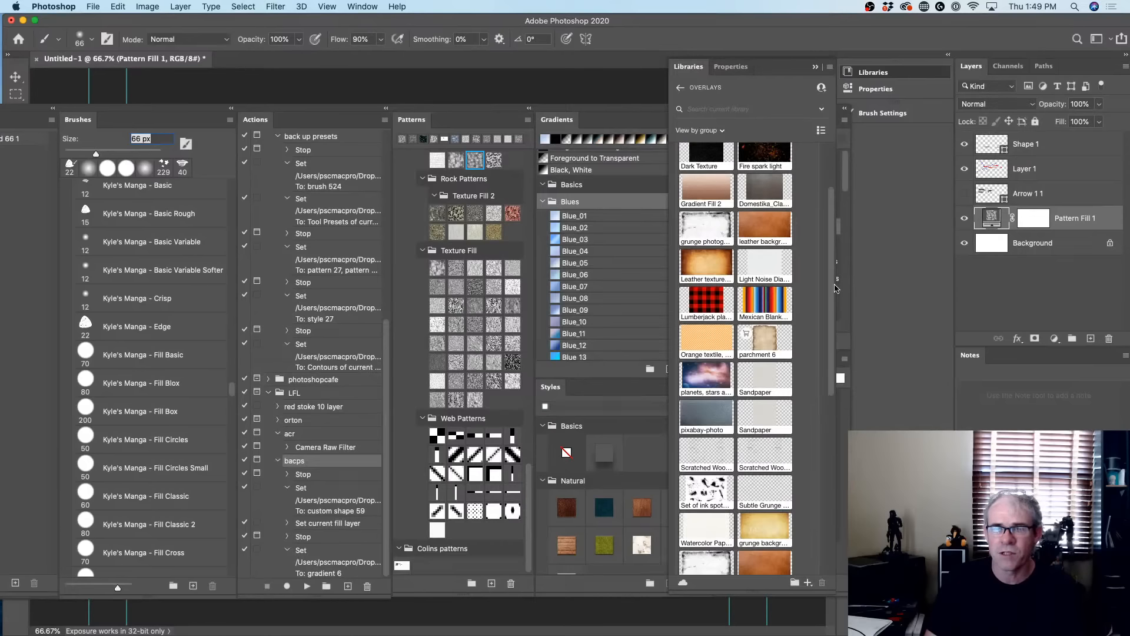
left_click_drag(832, 292, 819, 502)
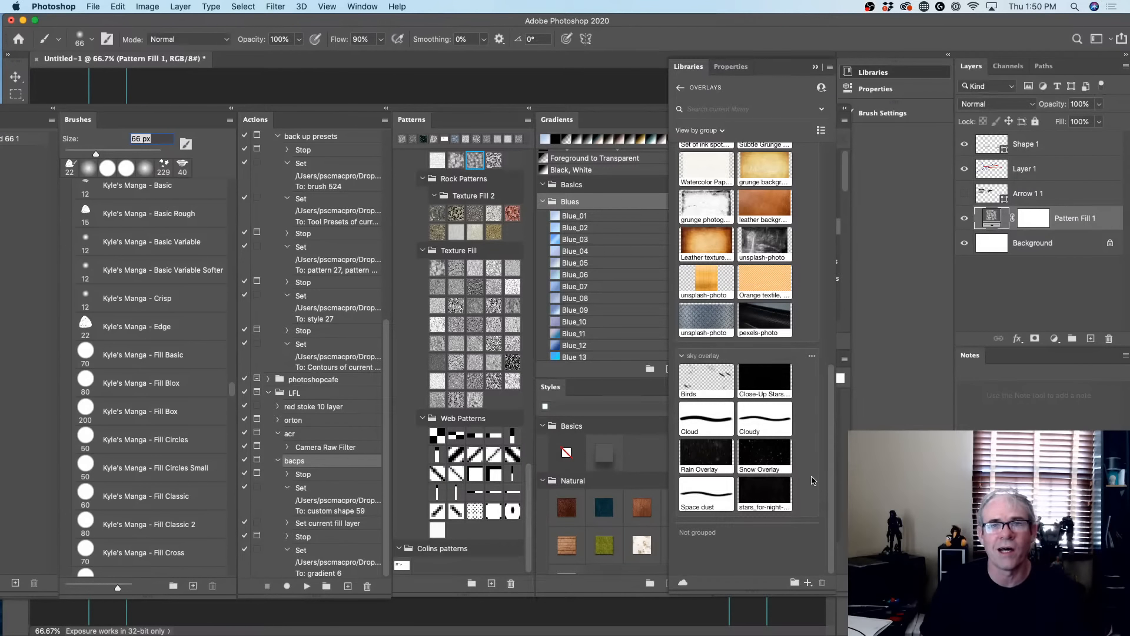
mouse_move(787, 184)
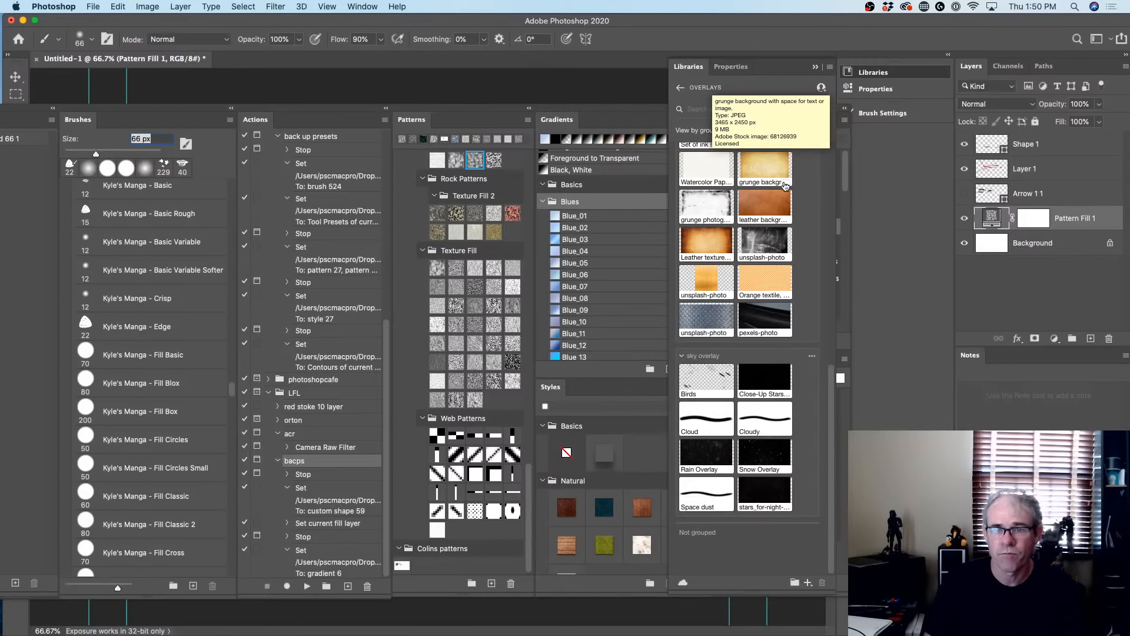
mouse_move(784, 228)
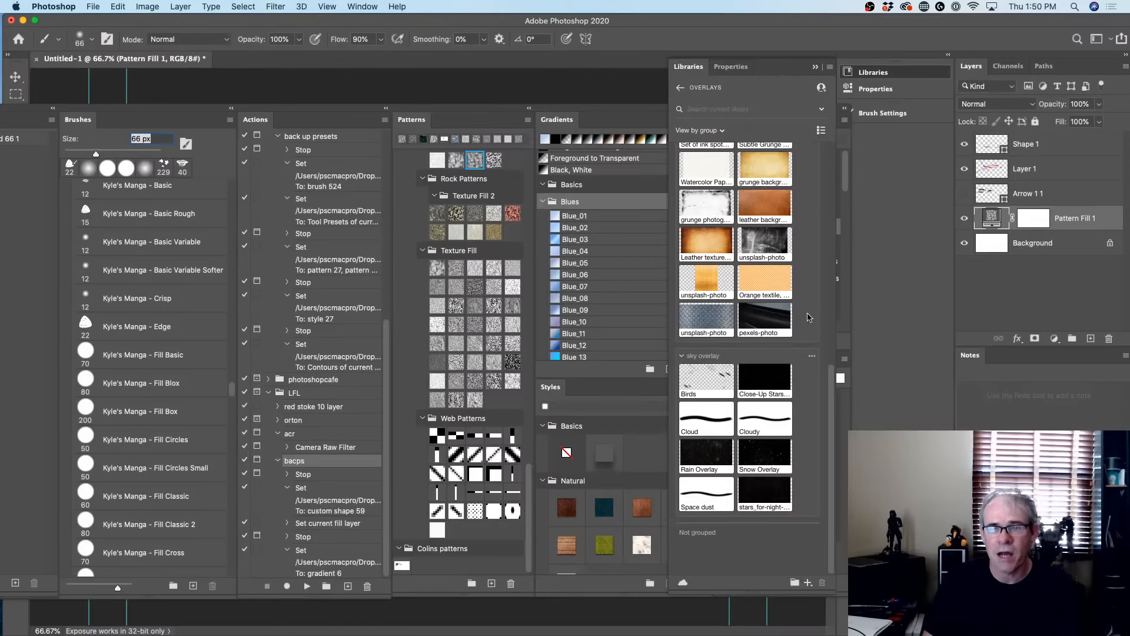
left_click_drag(829, 382, 831, 127)
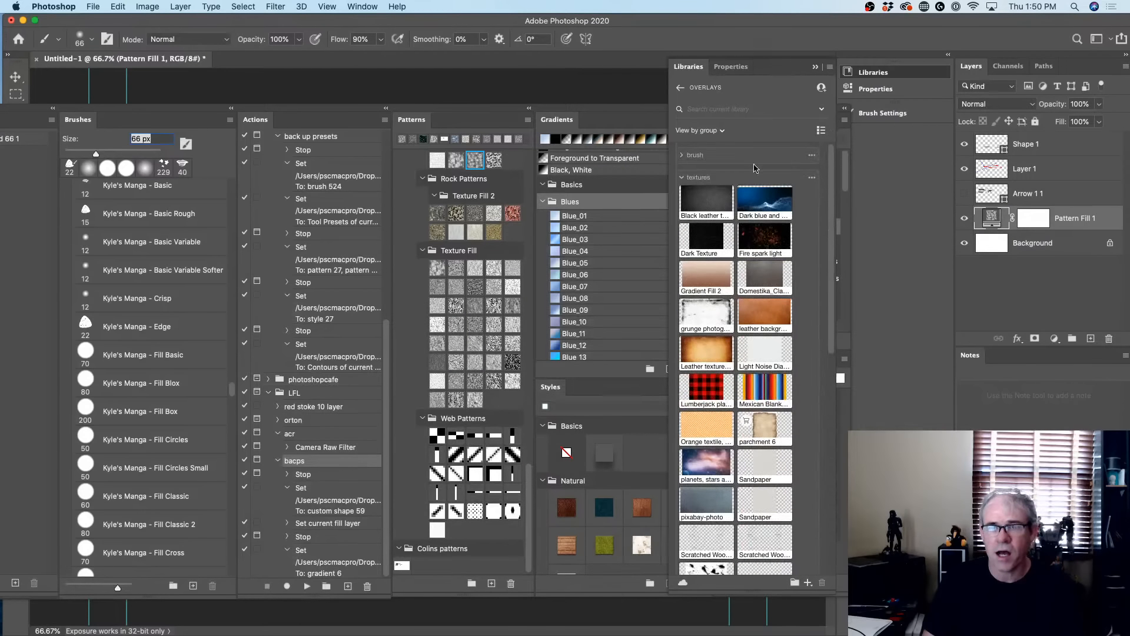
scroll(726, 444, "down", 10)
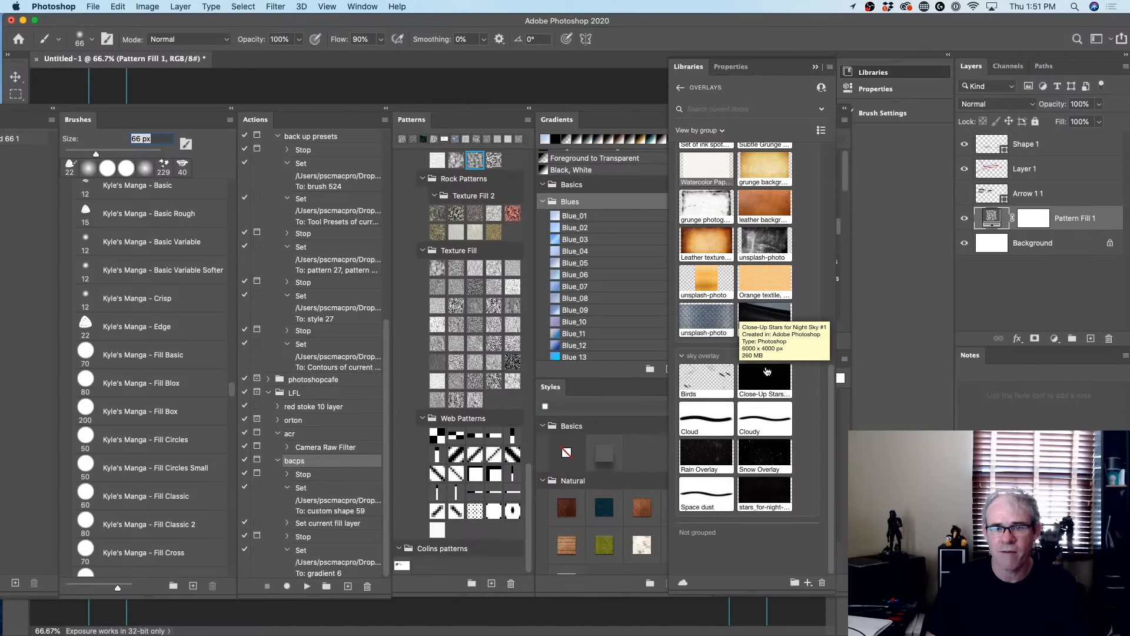
scroll(767, 371, "up", 10)
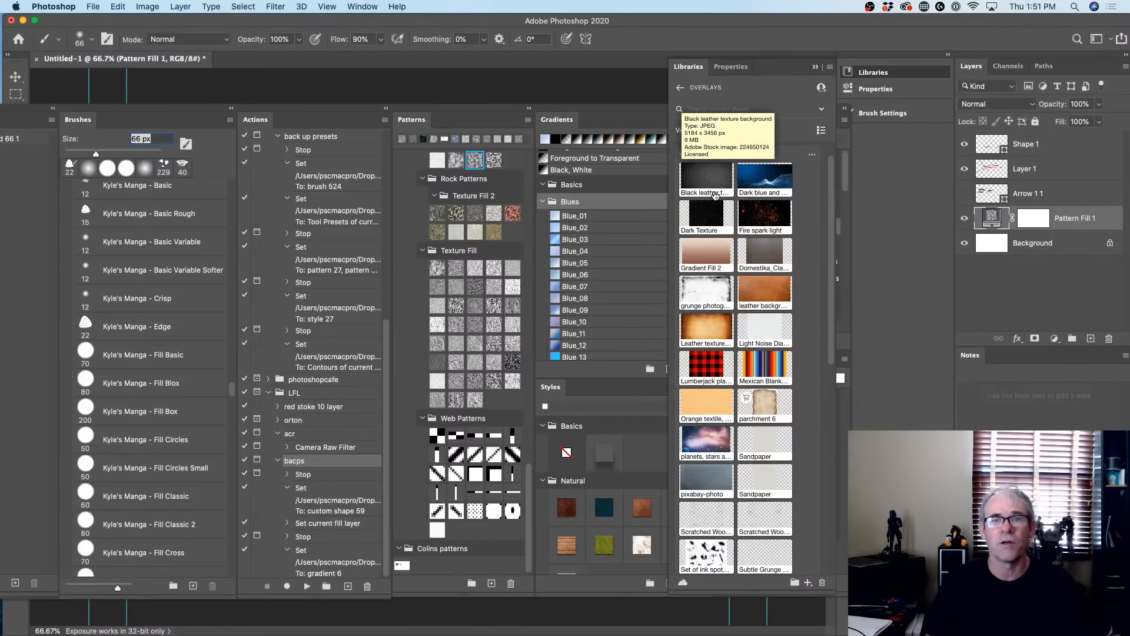
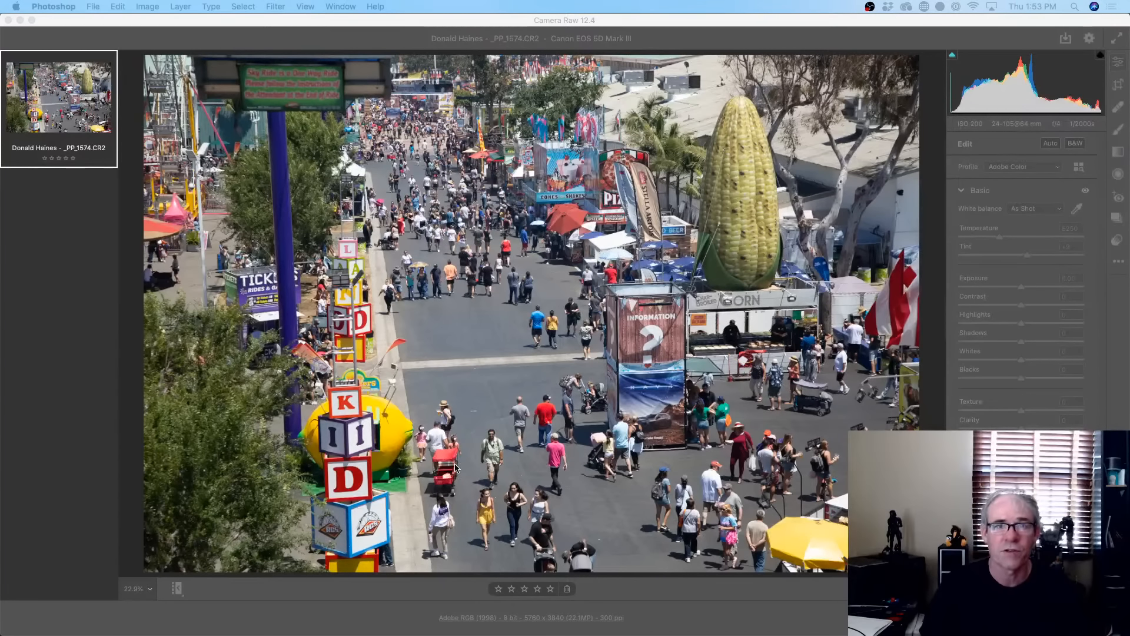
Open the raw street fair photo from Camera Raw as a Photoshop document, leaving its settings unadjusted
left_click(644, 38)
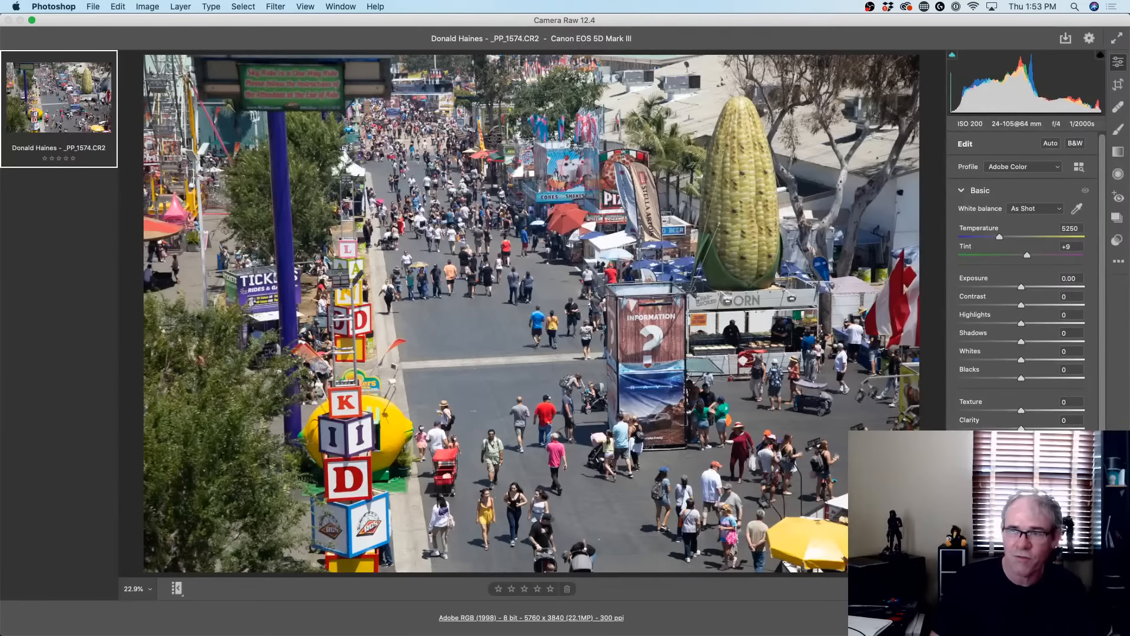
key("Return")
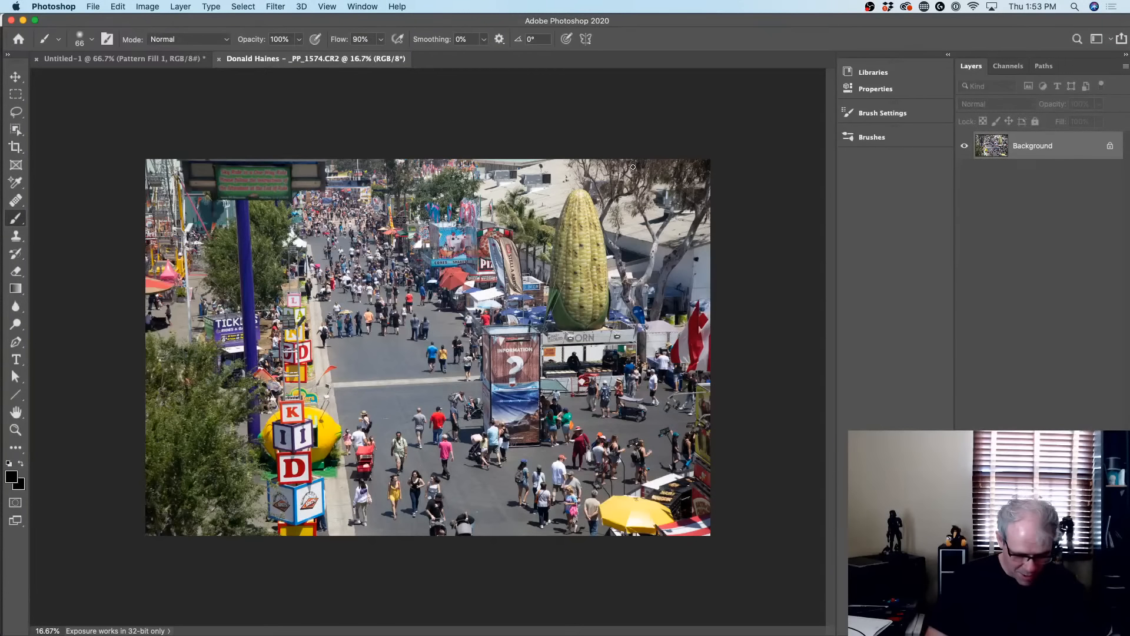
scroll(633, 167, "up", 3)
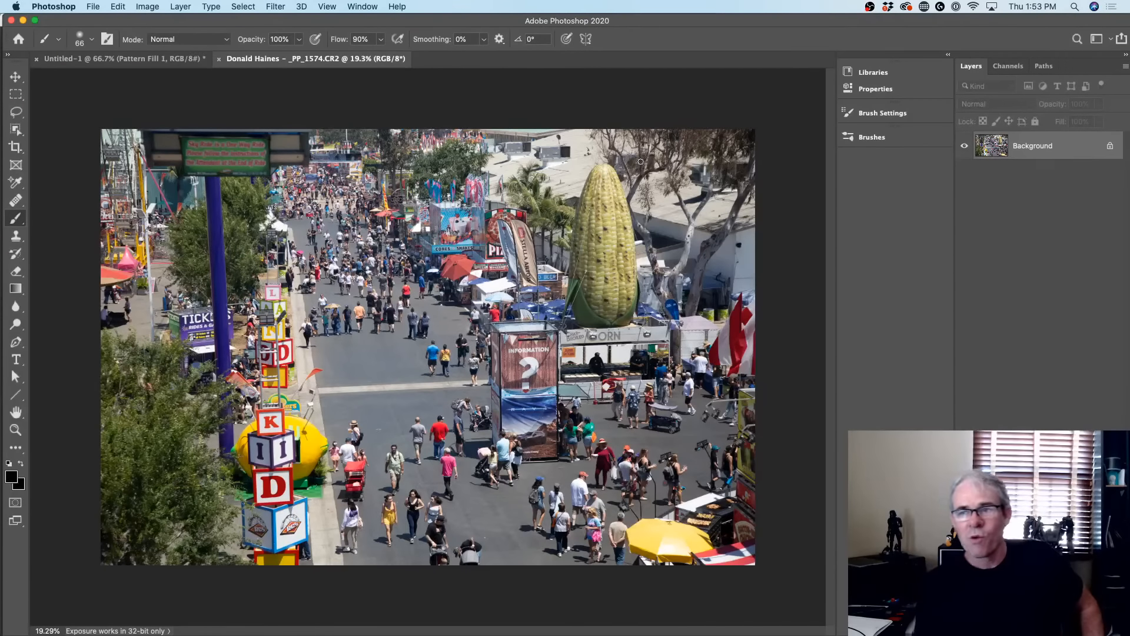
key("super+equal")
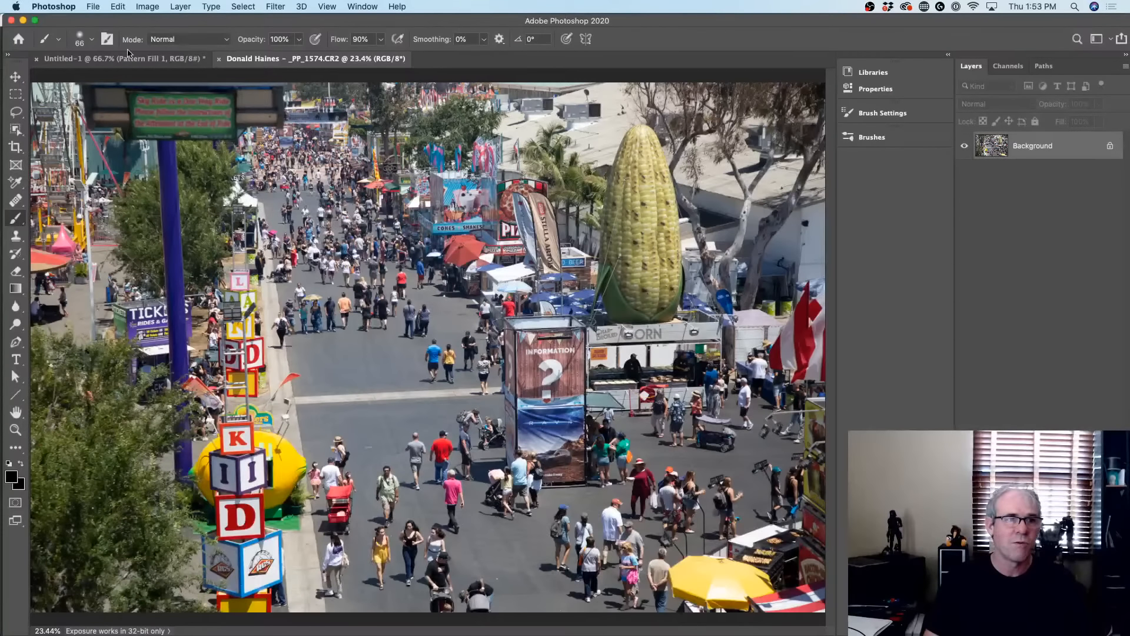
Add a Tilt-Shift blur to the street photo, tightening its sharp band and fade zones around the people walking mid-street
left_click(16, 77)
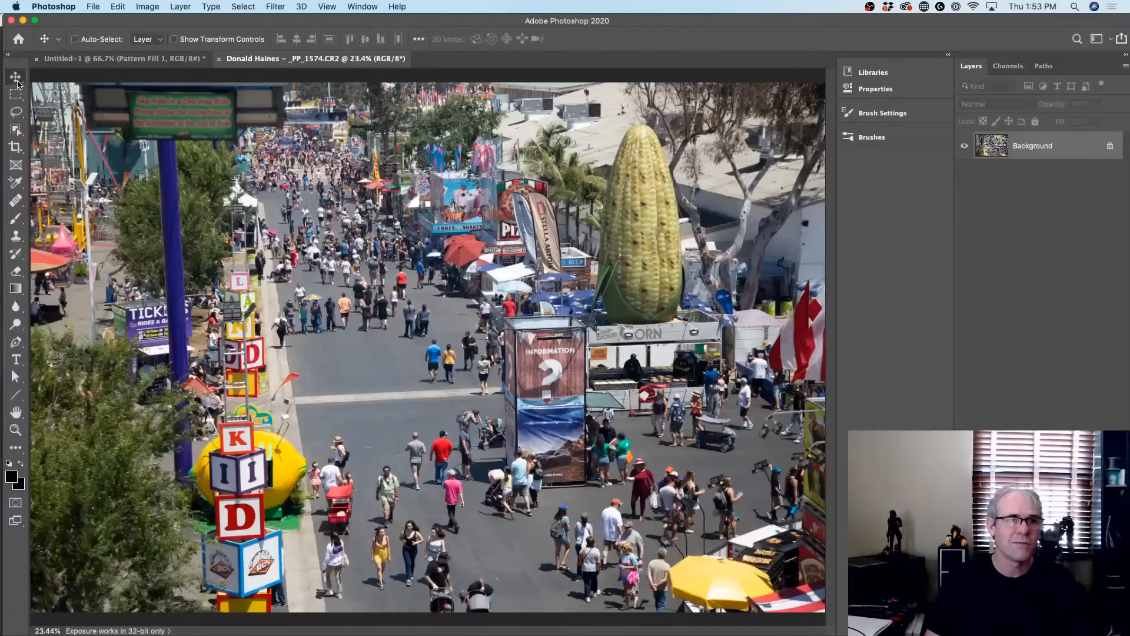
left_click(274, 5)
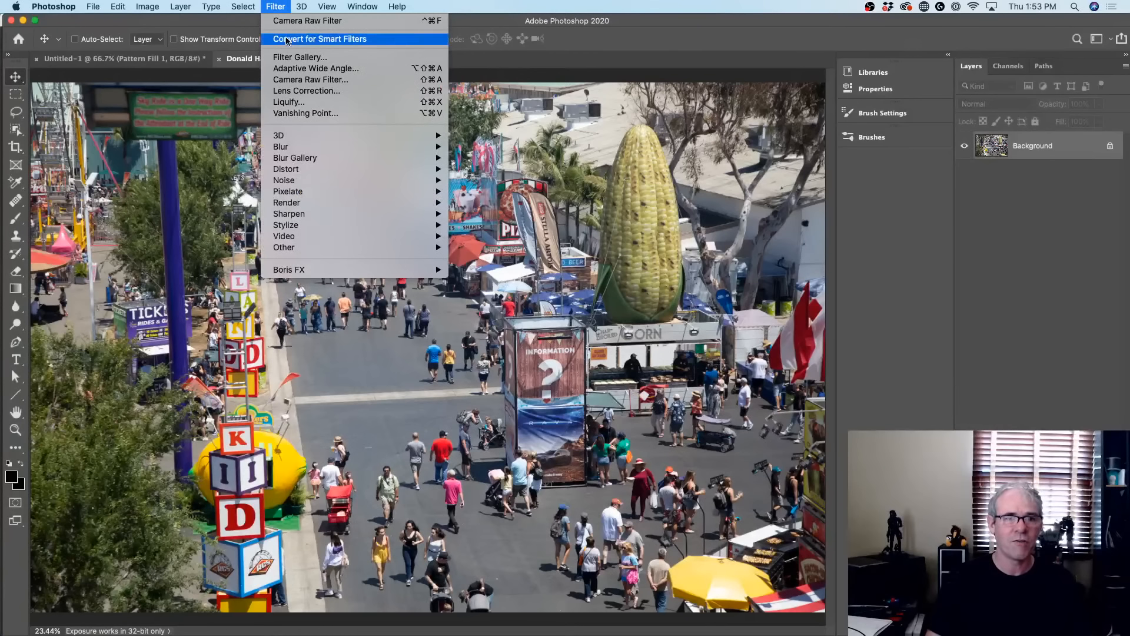
mouse_move(311, 152)
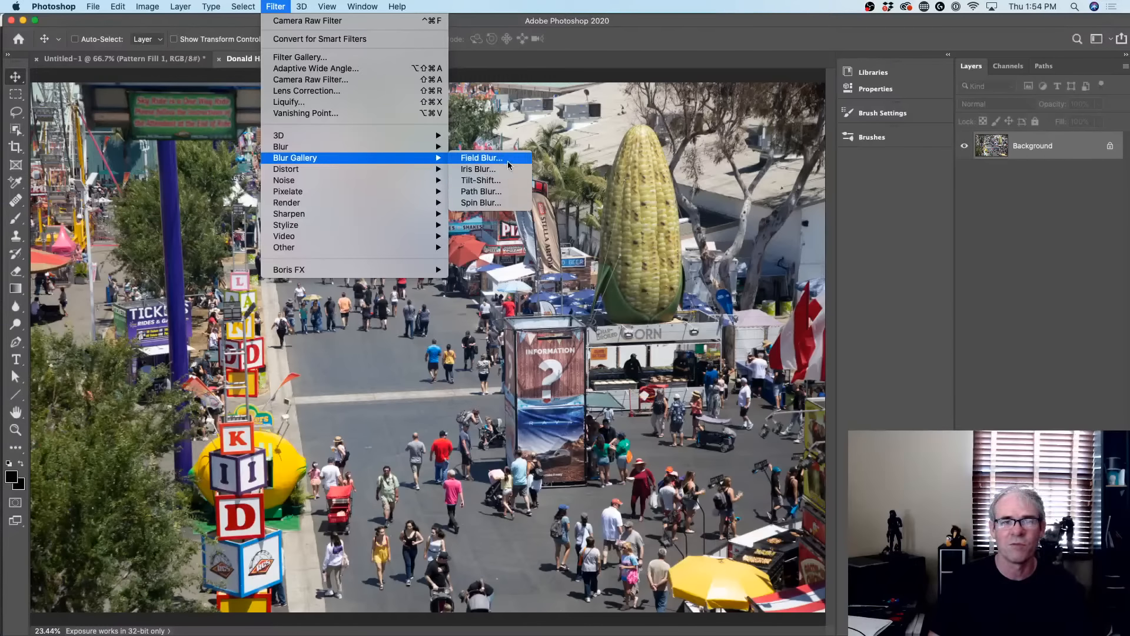
left_click(507, 179)
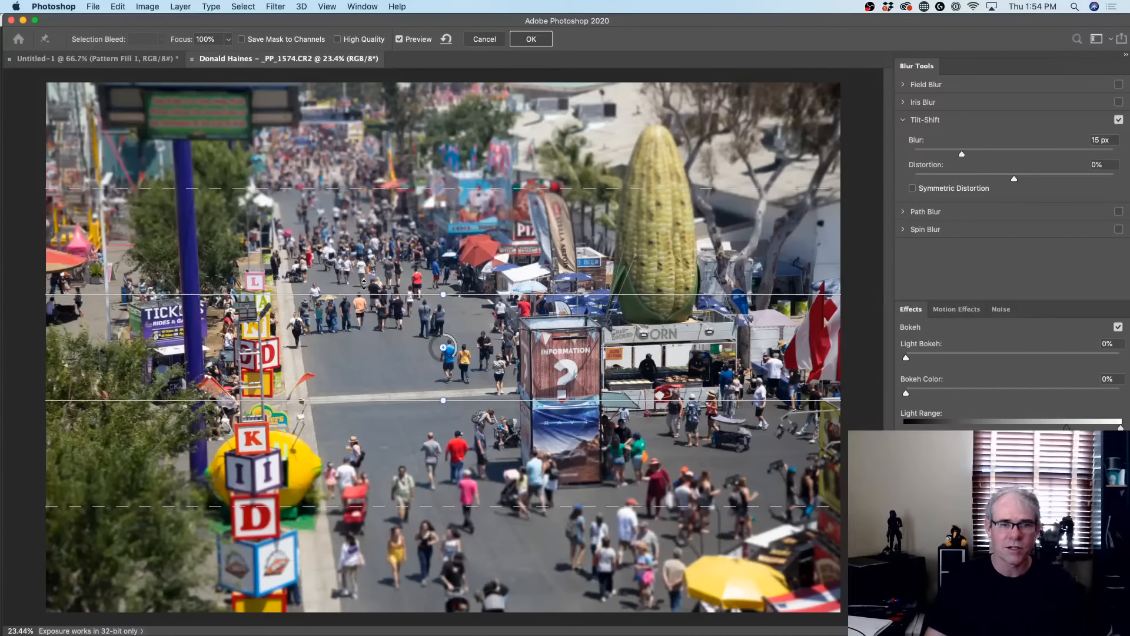
left_click_drag(356, 323, 347, 299)
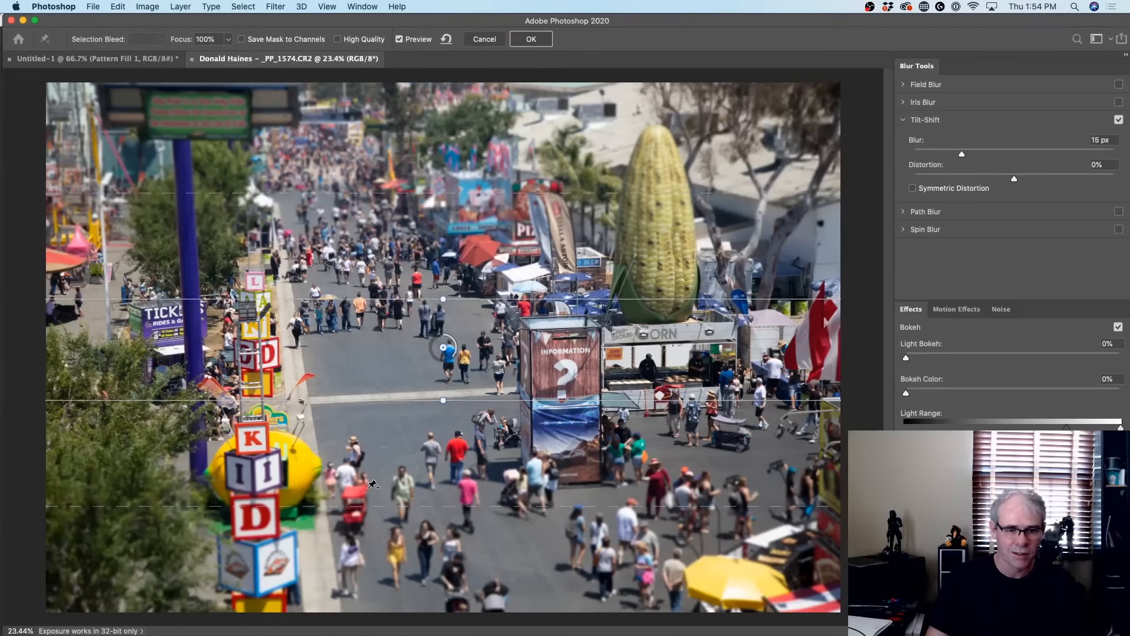
left_click_drag(369, 506, 370, 440)
left_click_drag(371, 400, 372, 369)
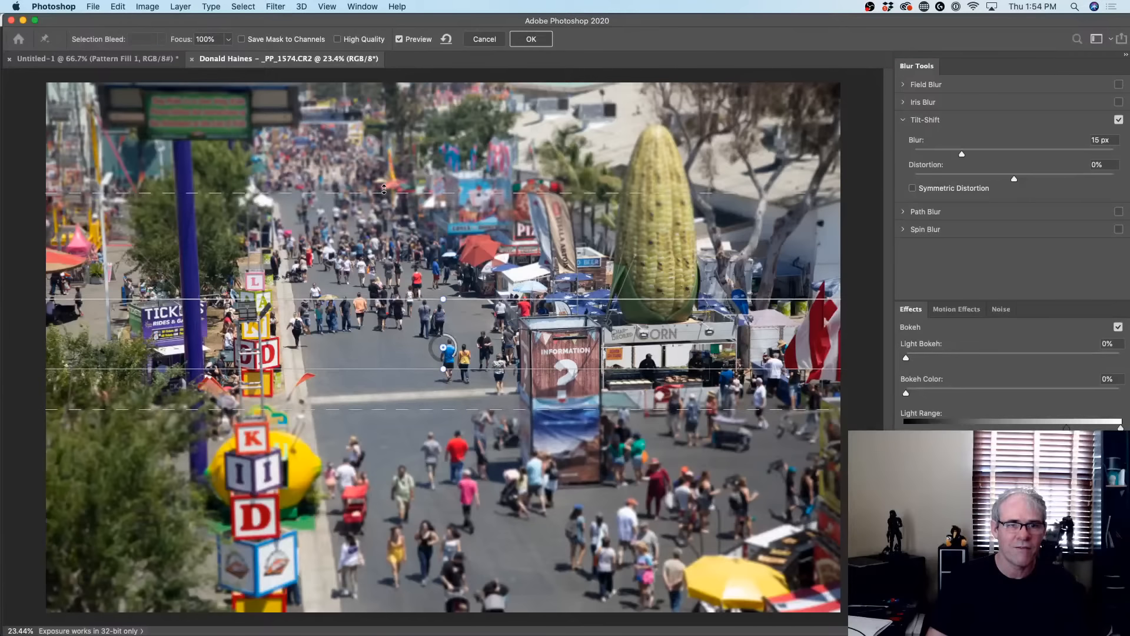
left_click_drag(384, 189, 379, 227)
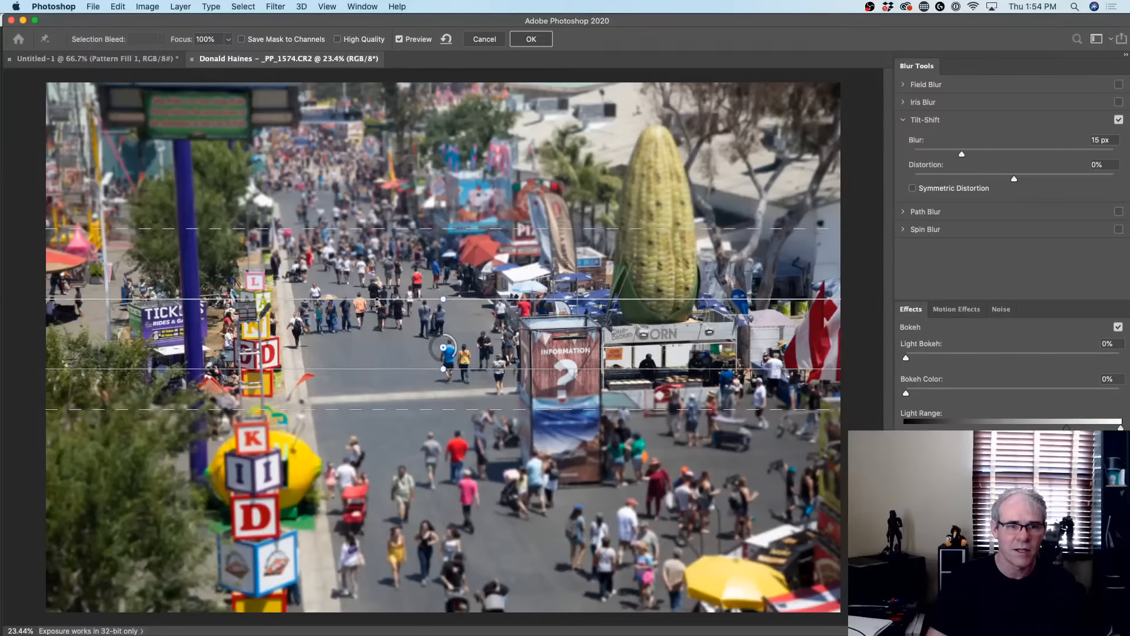
left_click_drag(377, 300, 377, 289)
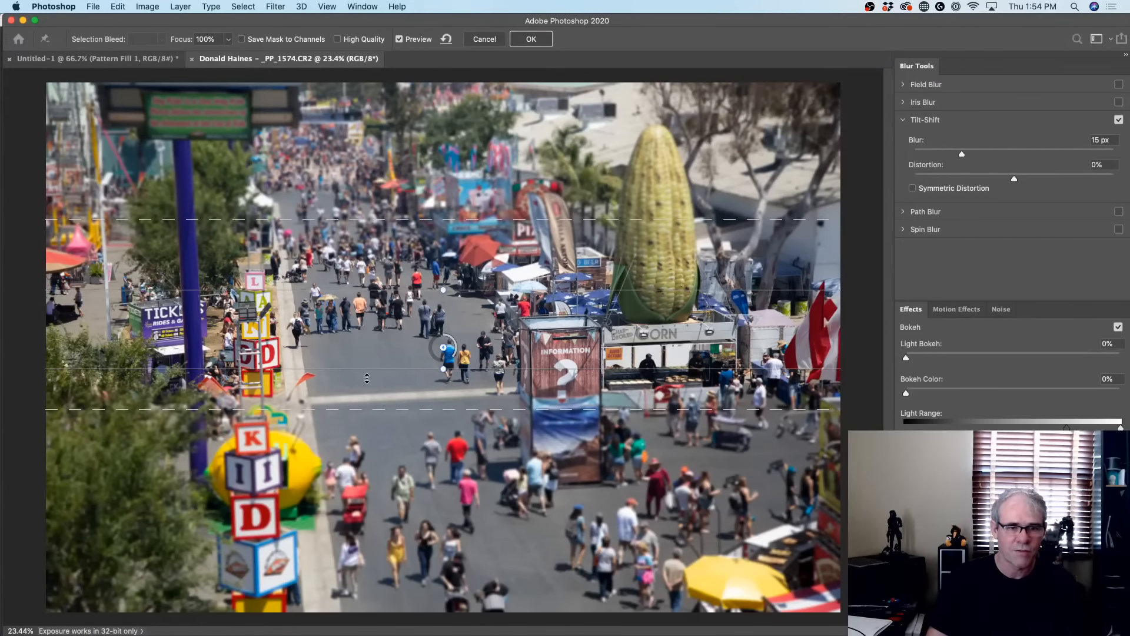
left_click_drag(369, 369, 369, 378)
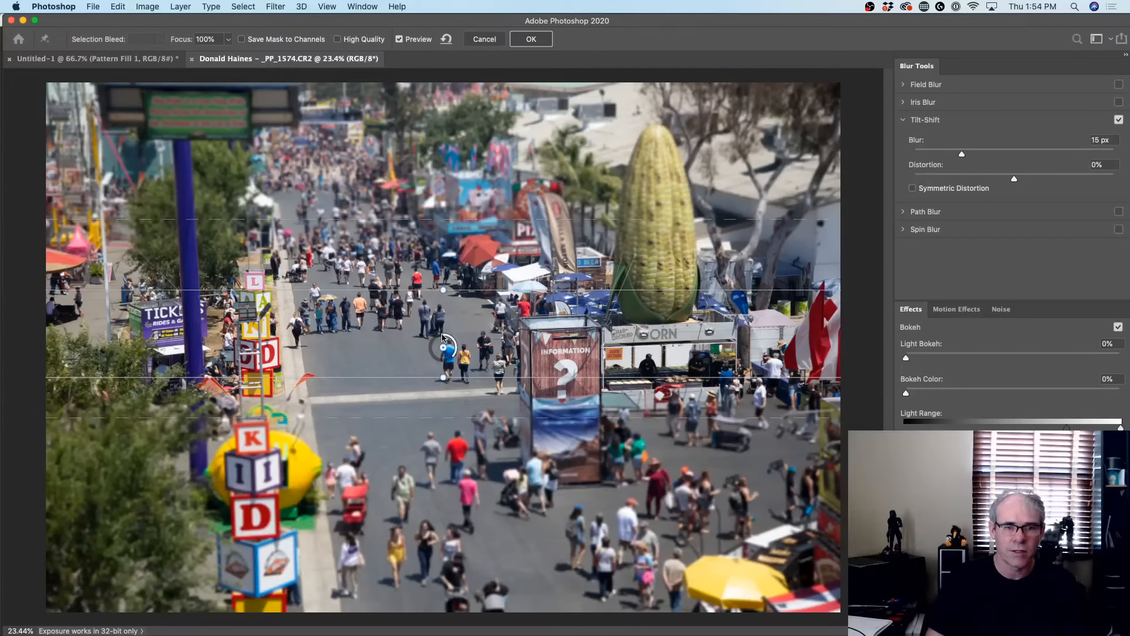
Set the Tilt-Shift blur to 24 px and widen the fade zones on both sides of the sharp band
mouse_move(455, 357)
left_mouse_down()
mouse_move(429, 357)
mouse_move(440, 362)
left_mouse_up()
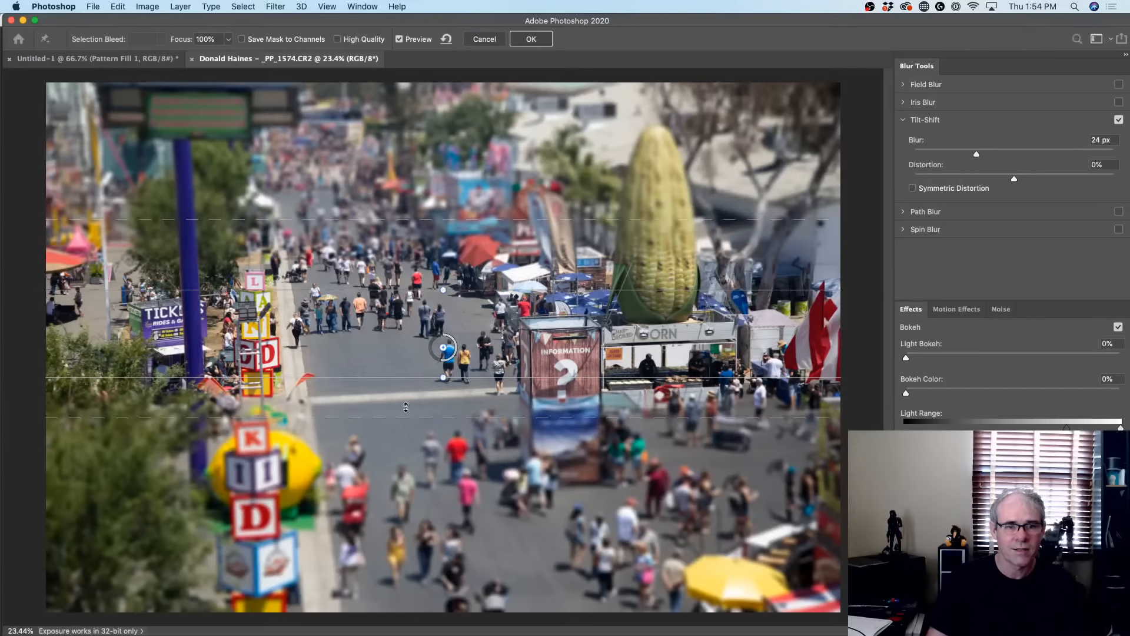
left_click_drag(403, 417, 403, 438)
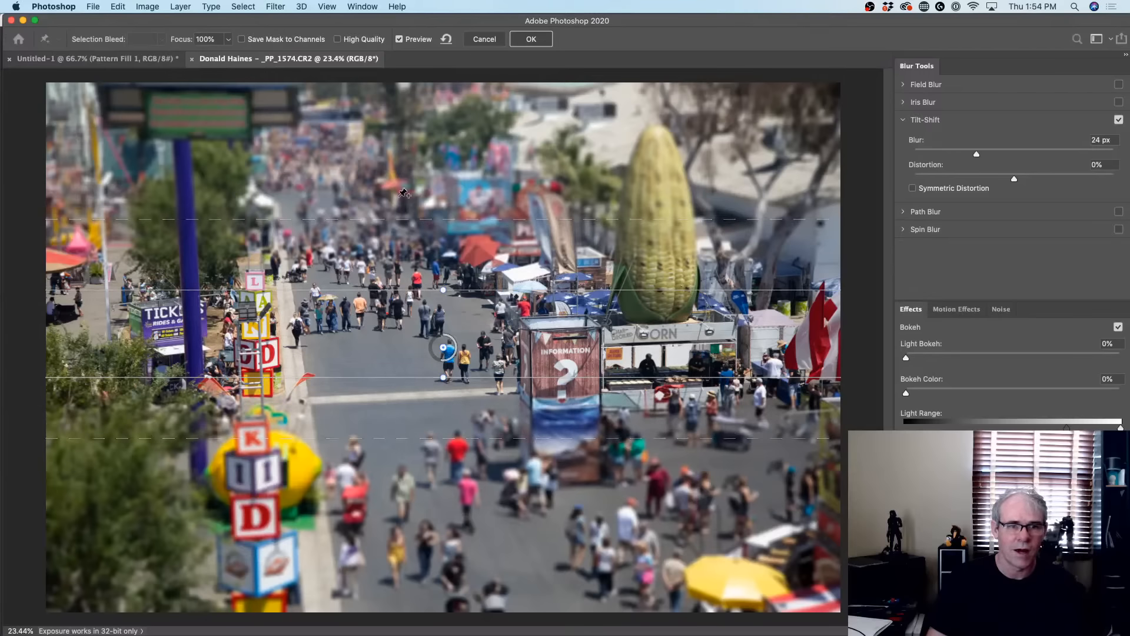
left_click_drag(403, 217, 403, 203)
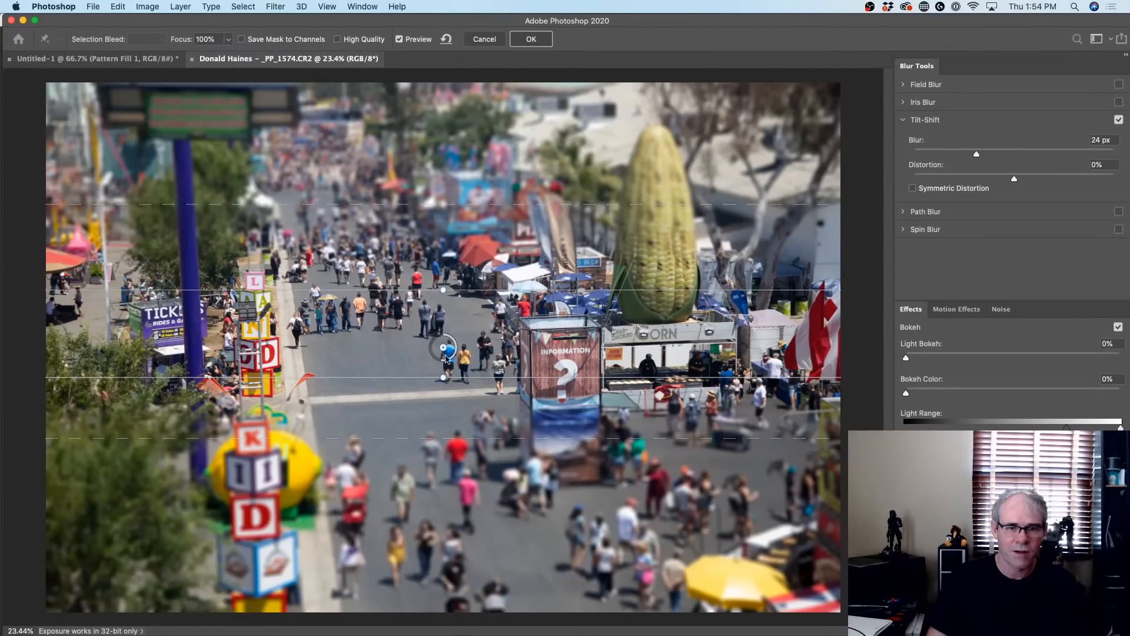
Move the Tilt-Shift focus up to the red umbrellas and narrow the sharp band over the crowd there
left_click_drag(443, 348, 448, 280)
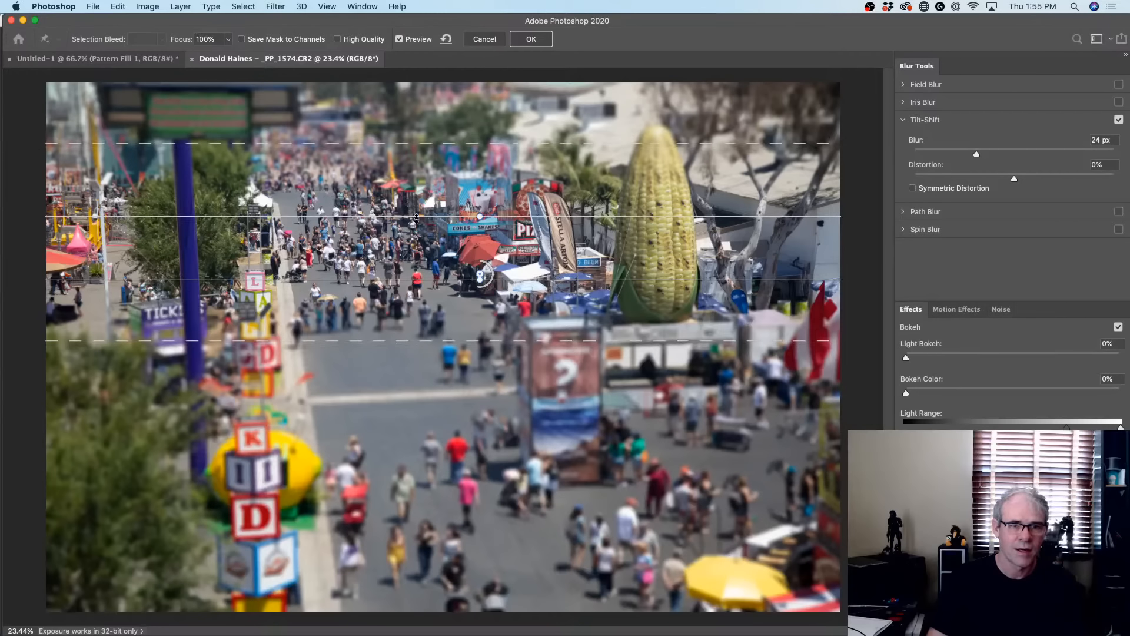
left_click_drag(416, 218, 412, 238)
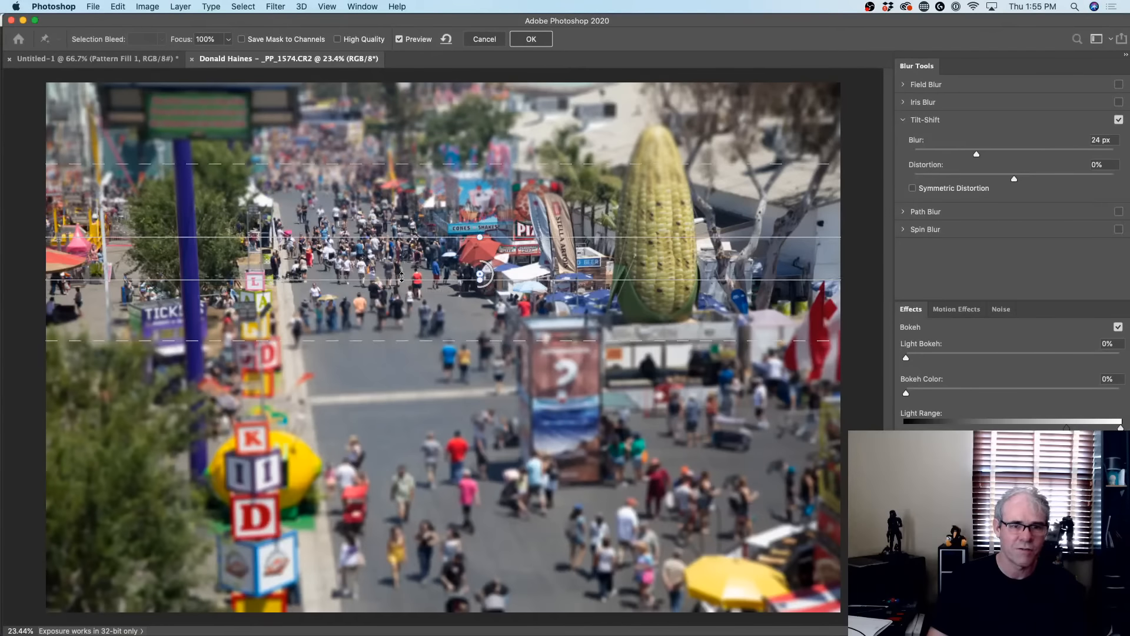
left_click_drag(401, 281, 401, 286)
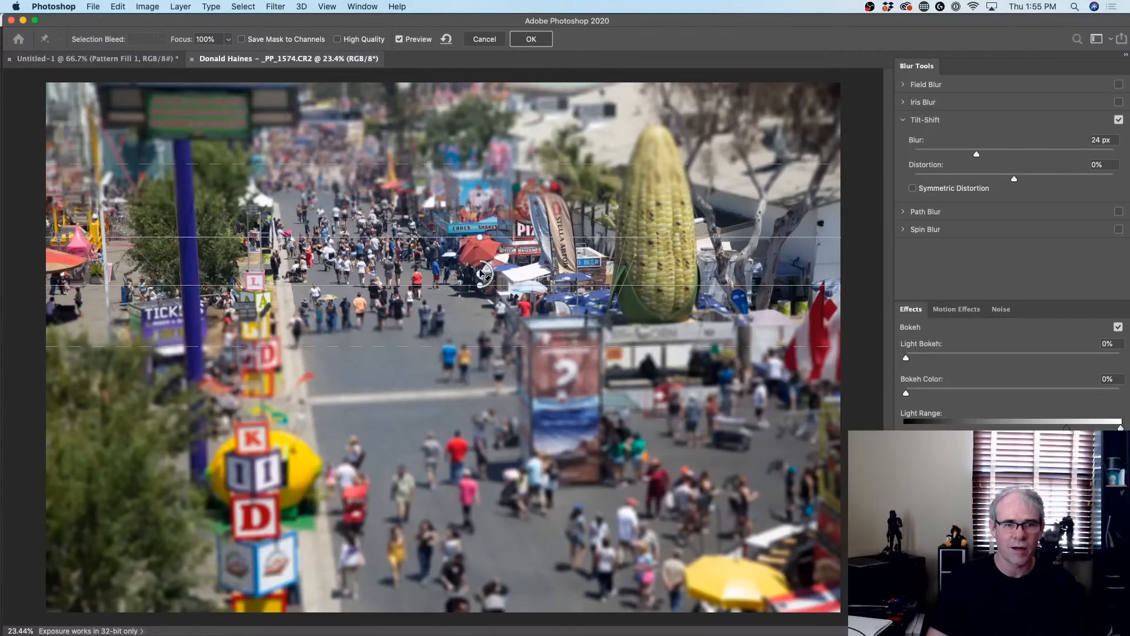
Move the focus centre beside the top of the information booth, tilt the sharp band diagonally, and apply the blur
left_click_drag(481, 273, 508, 321)
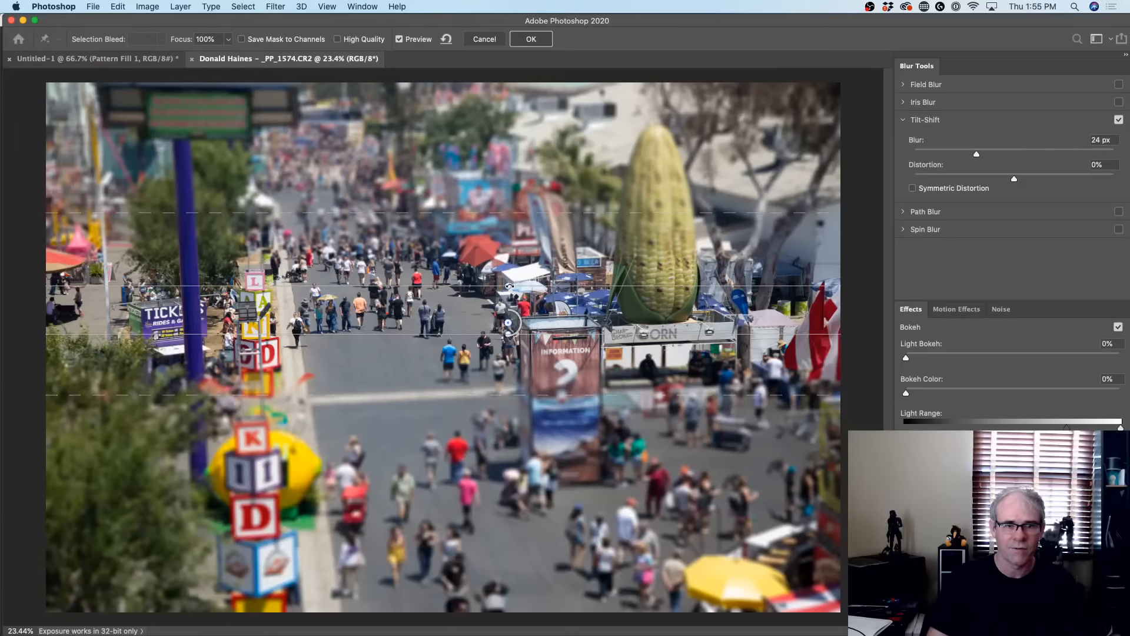
left_click_drag(509, 286, 478, 256)
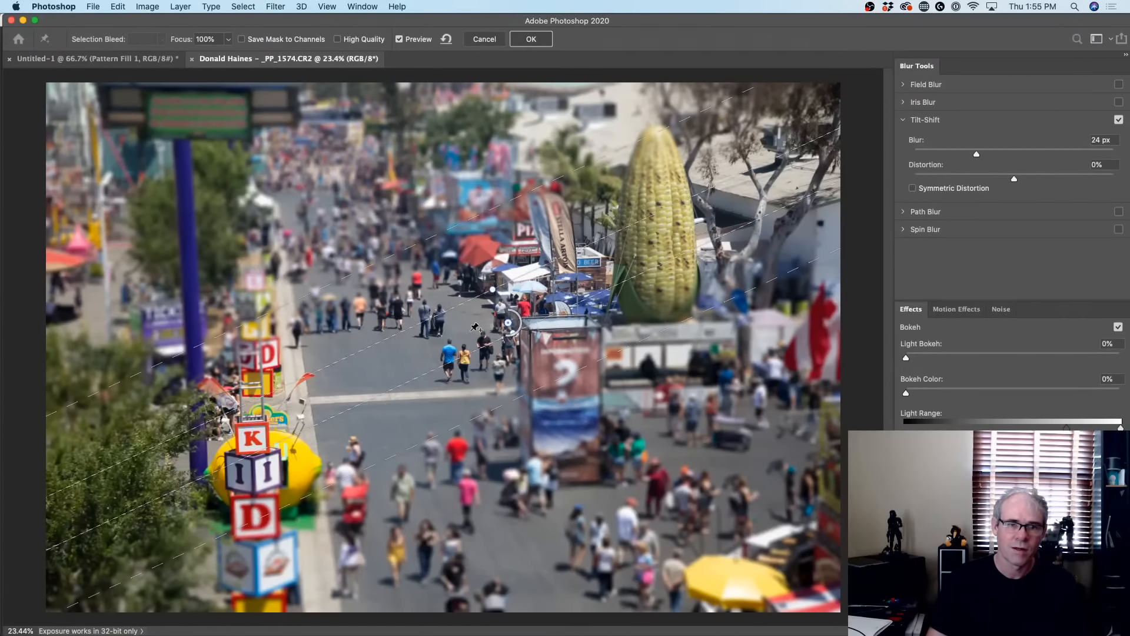
left_click(539, 39)
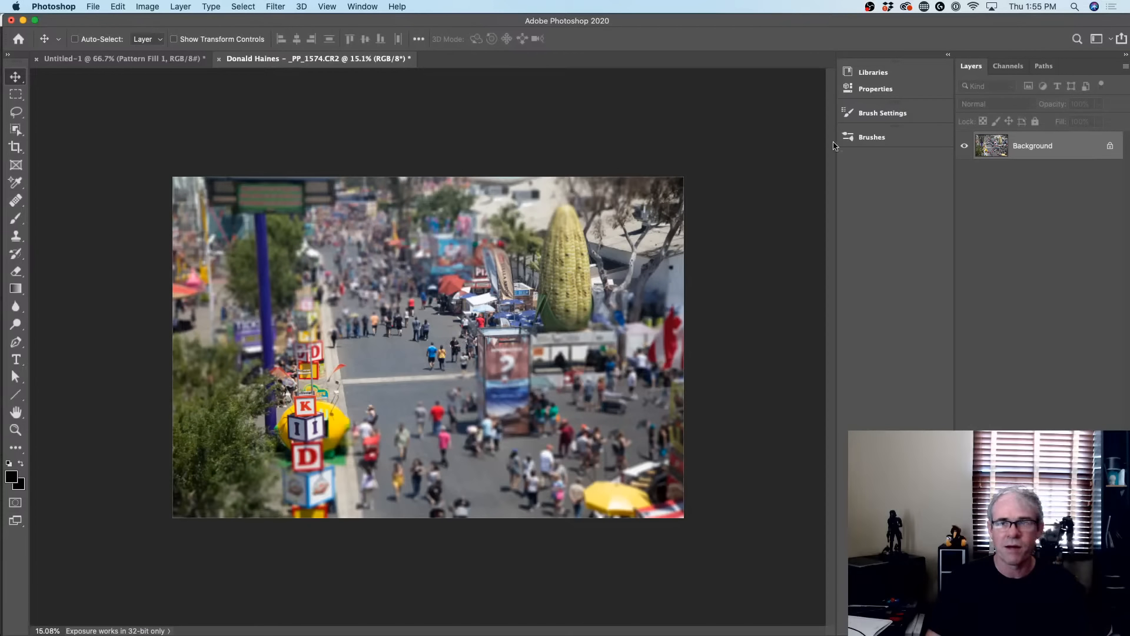
Make the colours of the blurred photo more vivid with the Camera Raw Filter
left_click(273, 5)
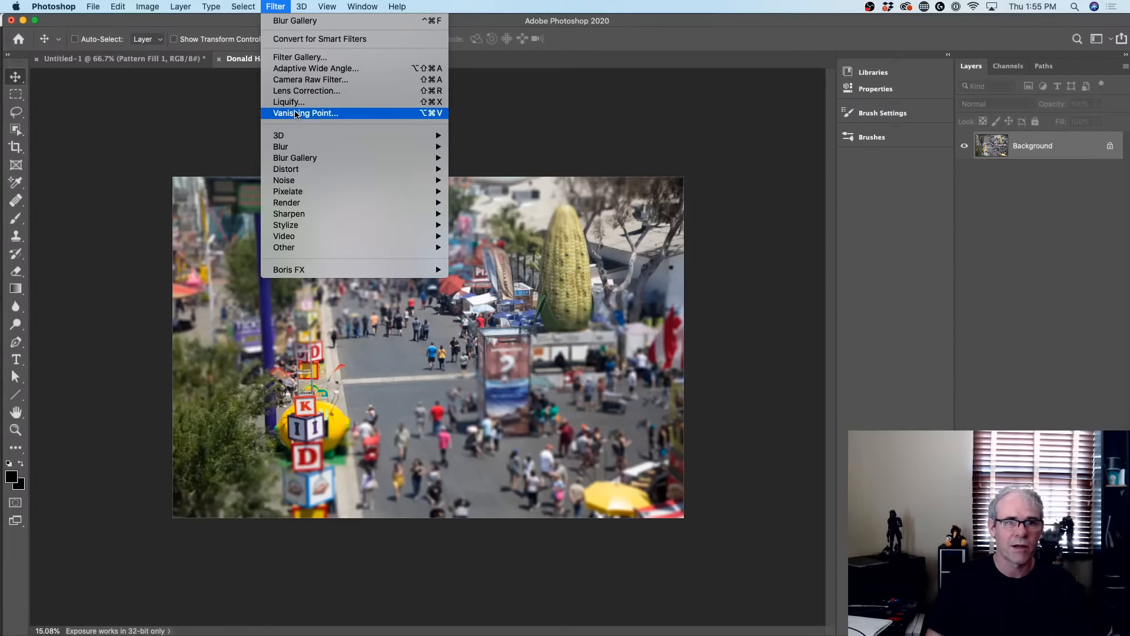
left_click(303, 81)
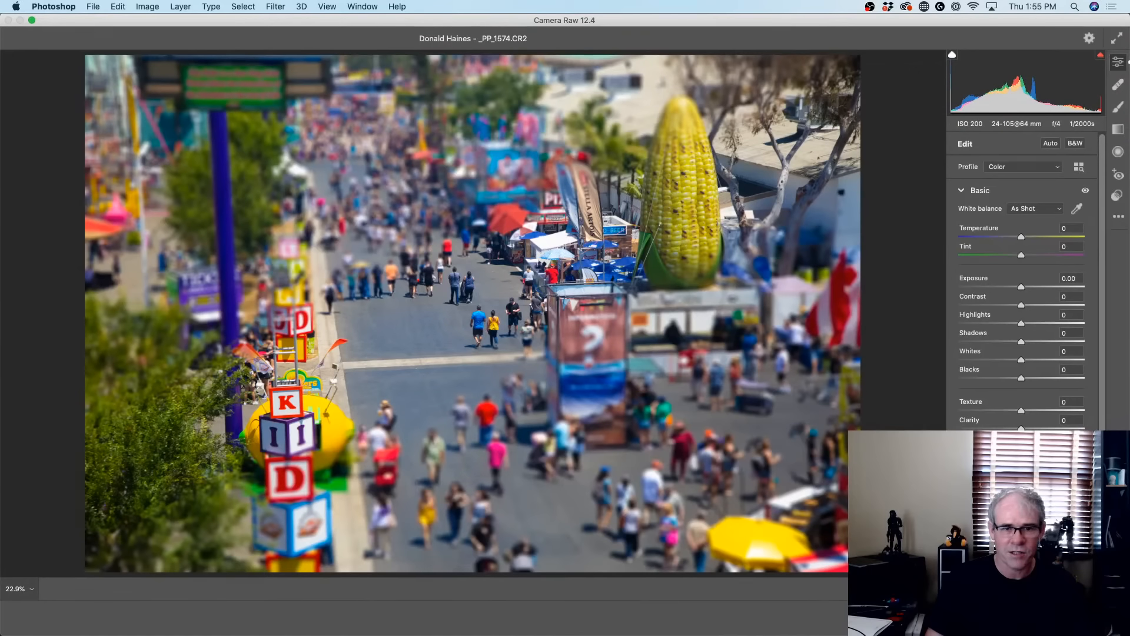
left_click(1051, 618)
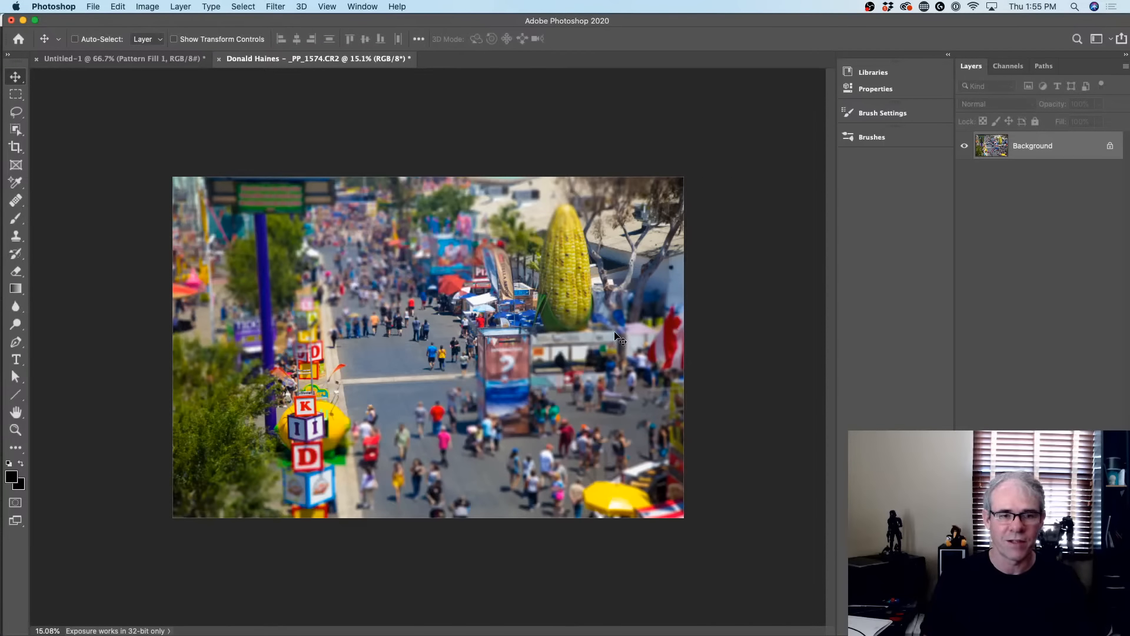
left_click(219, 60)
left_click(603, 220)
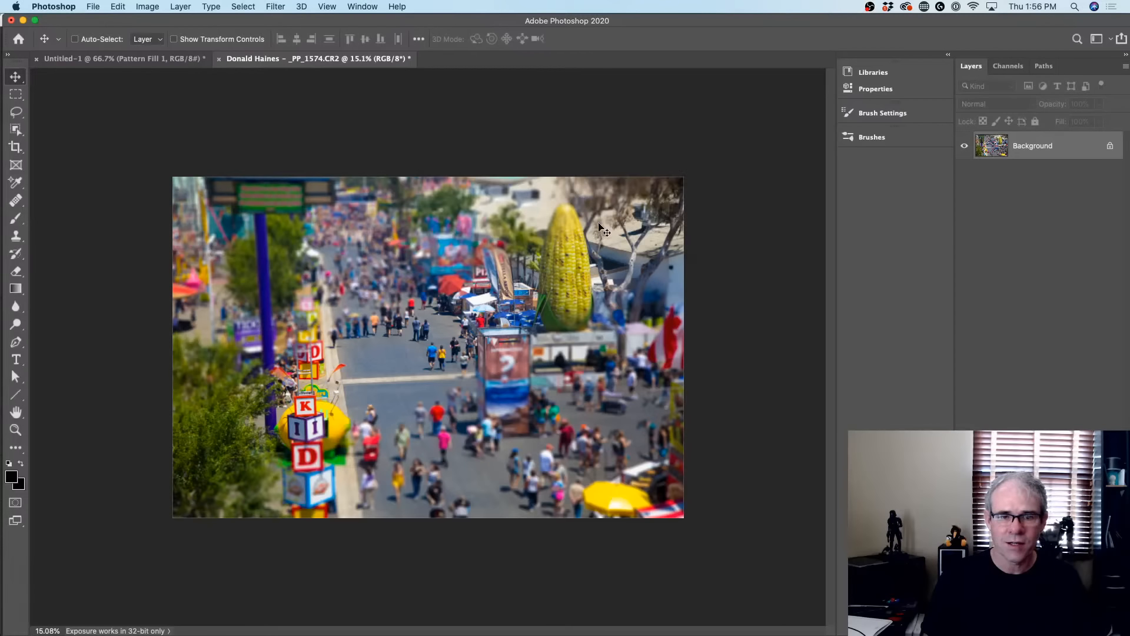
Switch to Adobe Bridge and open the sunset portrait IMG_0714.JPG together with the boat photo _DSC8158.NEF in Camera Raw
key("super+Tab")
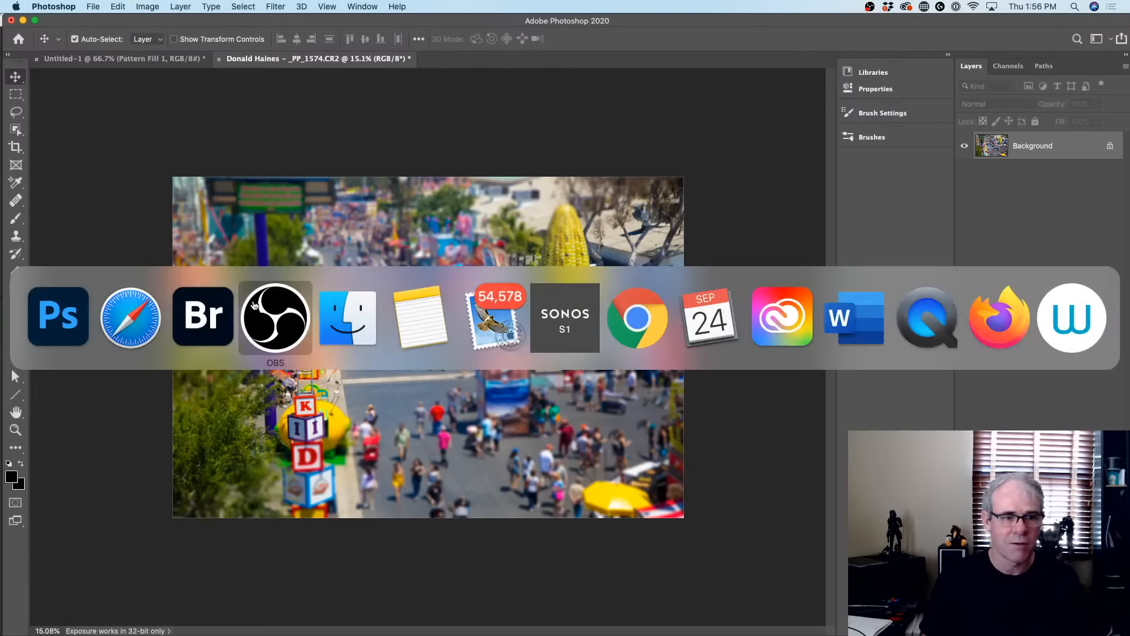
key("super+Tab")
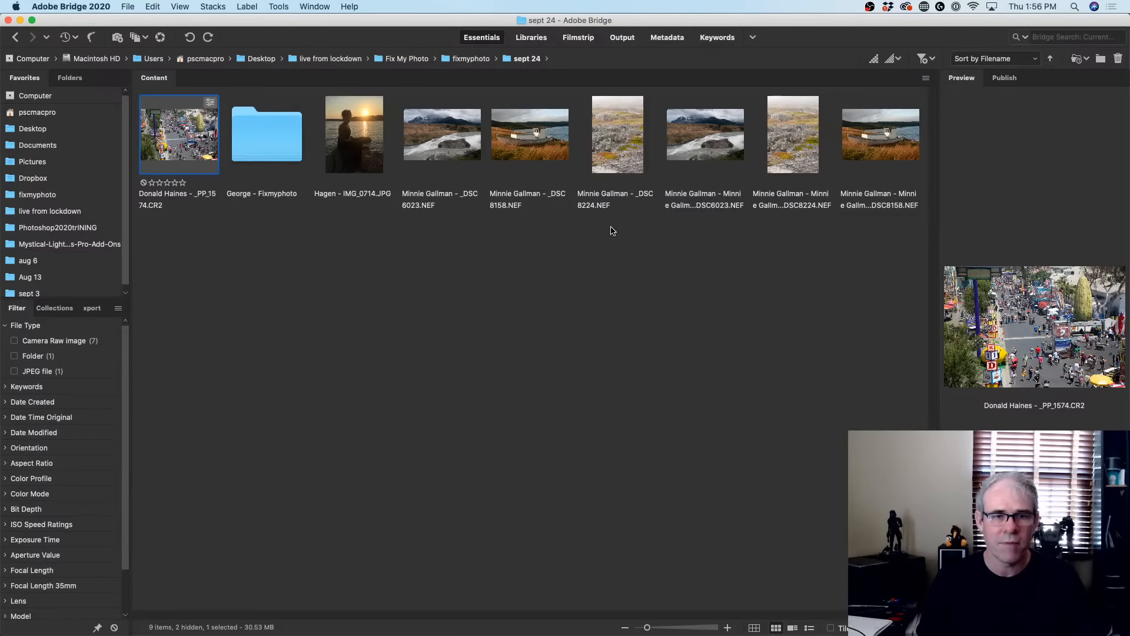
left_click(522, 149)
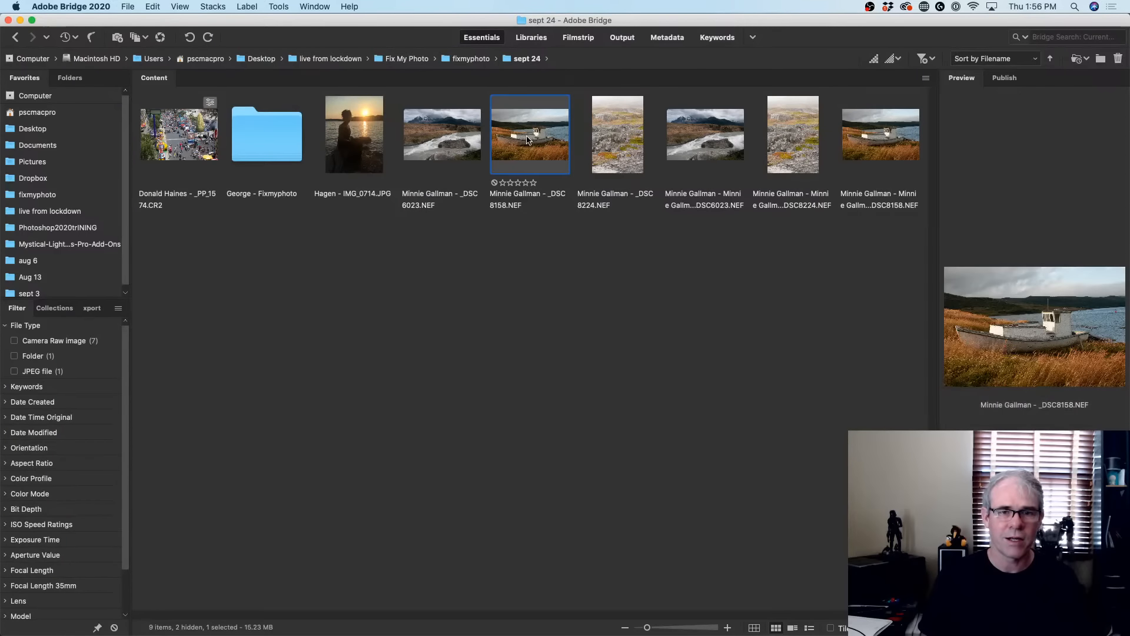
left_click(351, 126, "super")
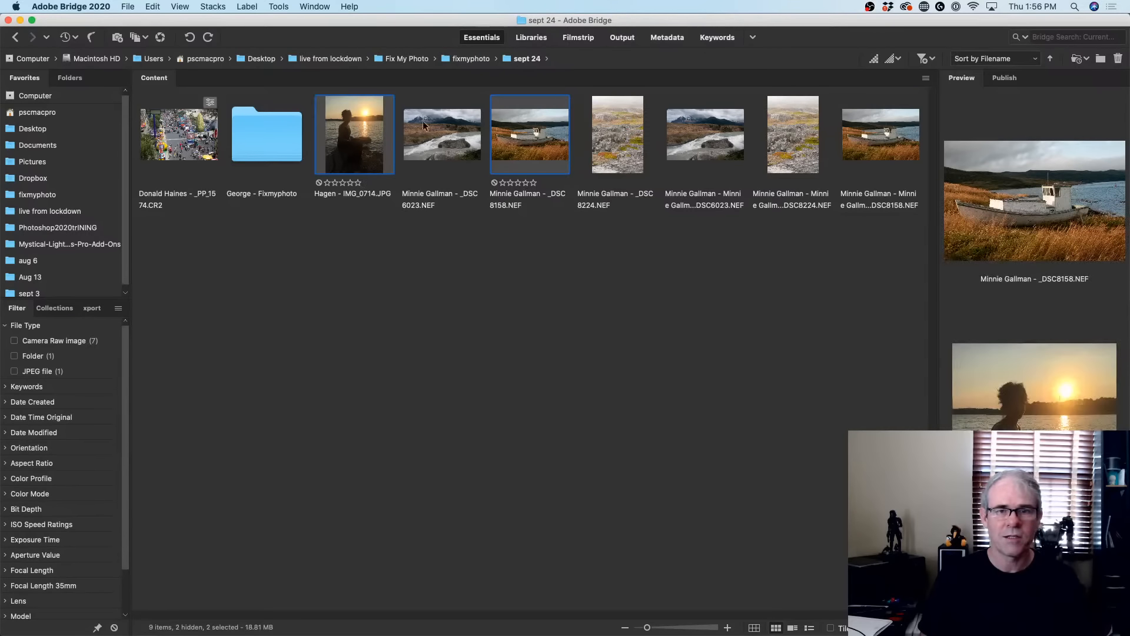
right_click(363, 124)
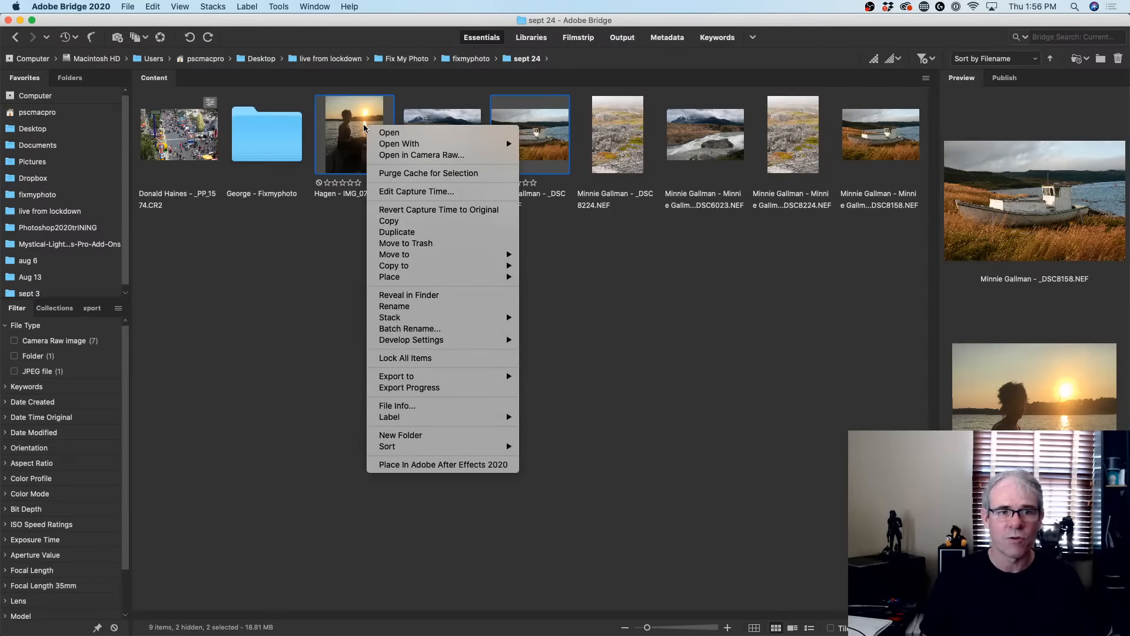
left_click(390, 155)
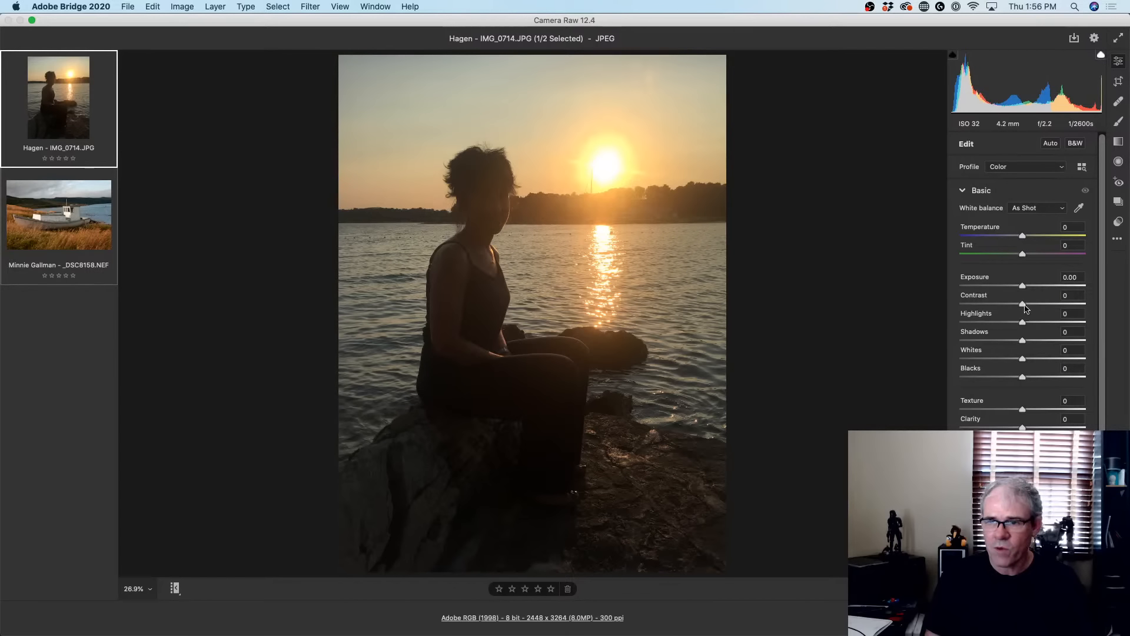
Set the sunset portrait's Highlights to -100, Exposure to +1.25 and Shadows to +54
left_click_drag(1022, 322, 942, 324)
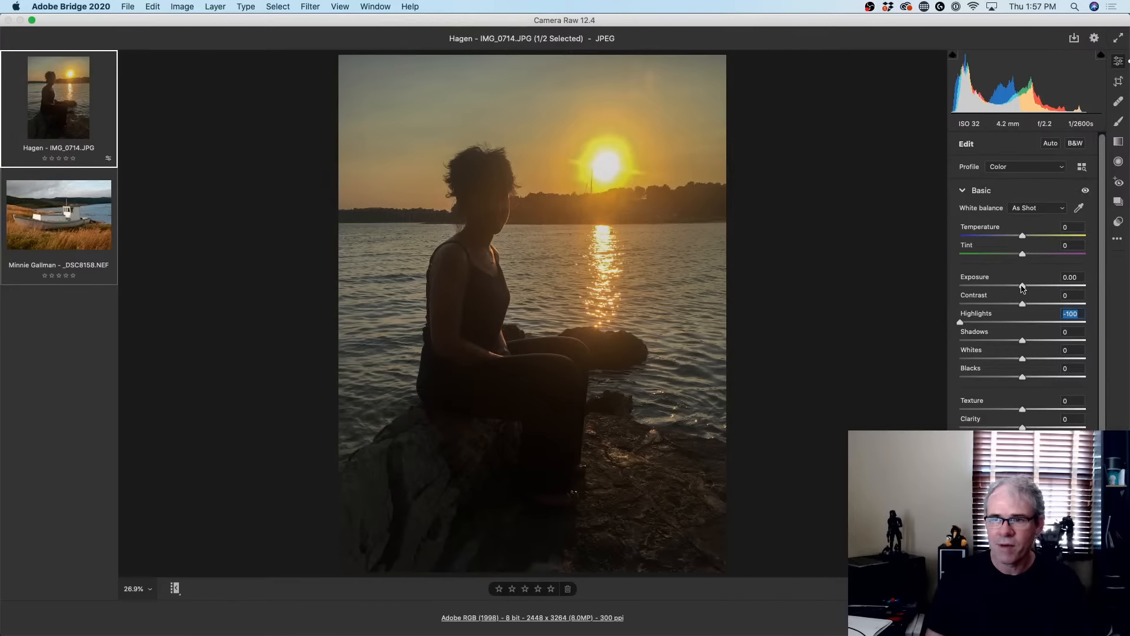
left_click_drag(1022, 285, 1039, 286)
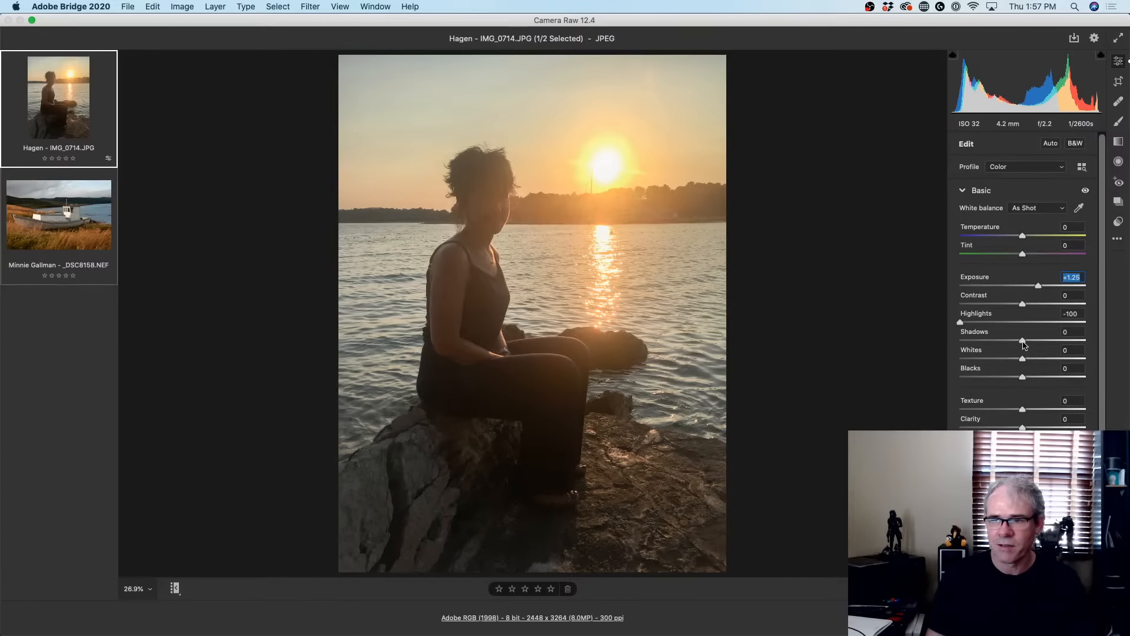
left_click_drag(1024, 341, 1086, 341)
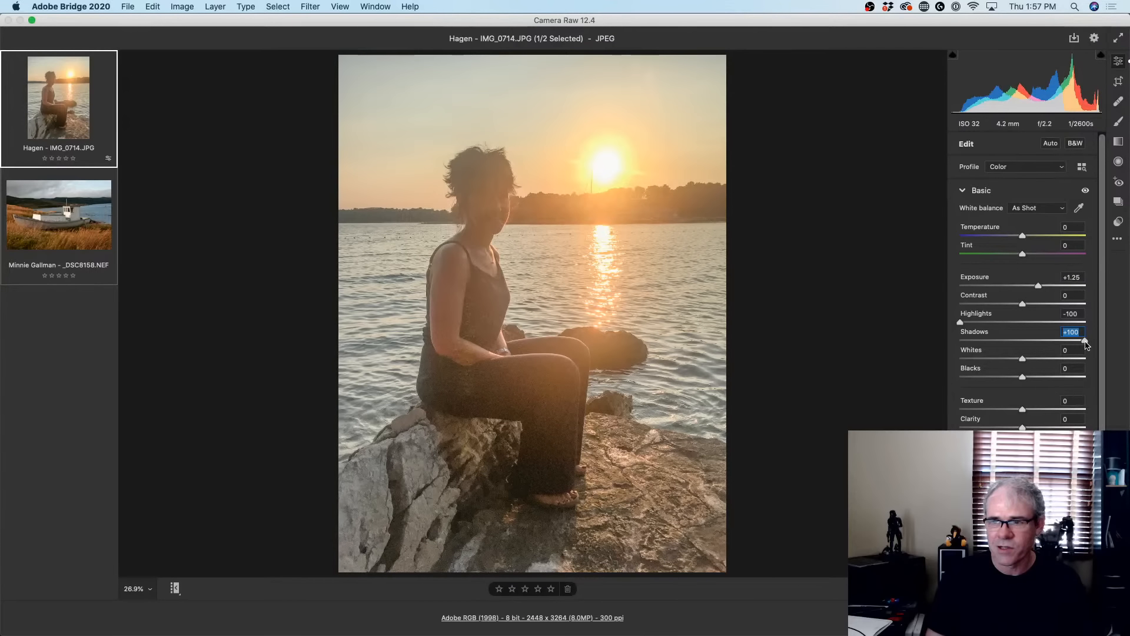
left_click_drag(1085, 341, 1056, 342)
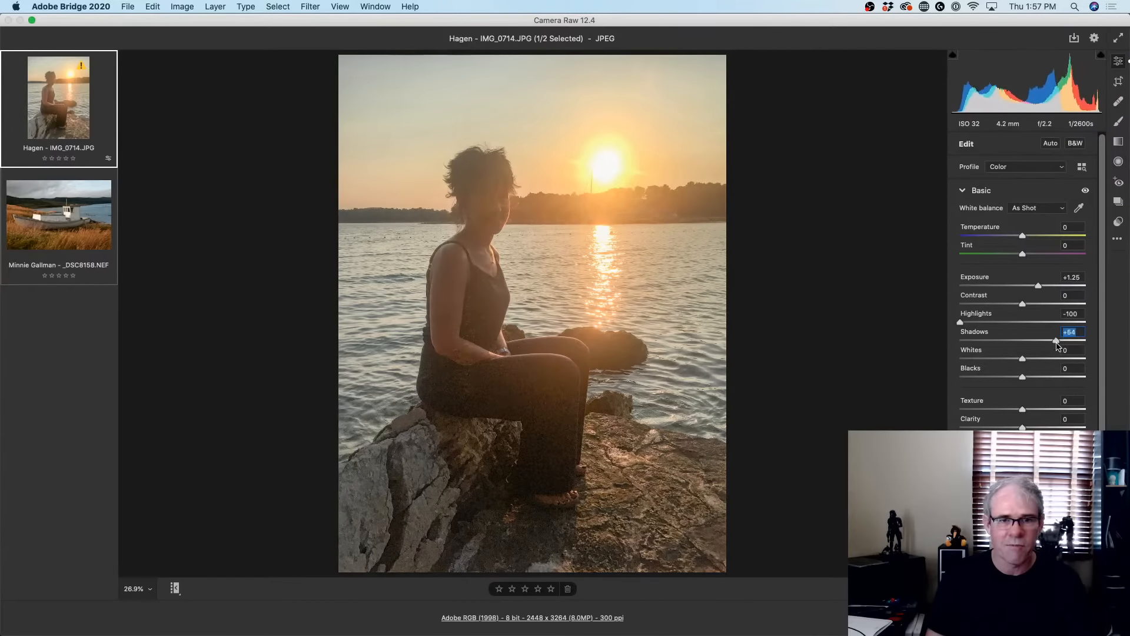
mouse_move(1041, 288)
left_mouse_down()
mouse_move(1053, 288)
mouse_move(1037, 288)
left_mouse_up()
left_click(1037, 288)
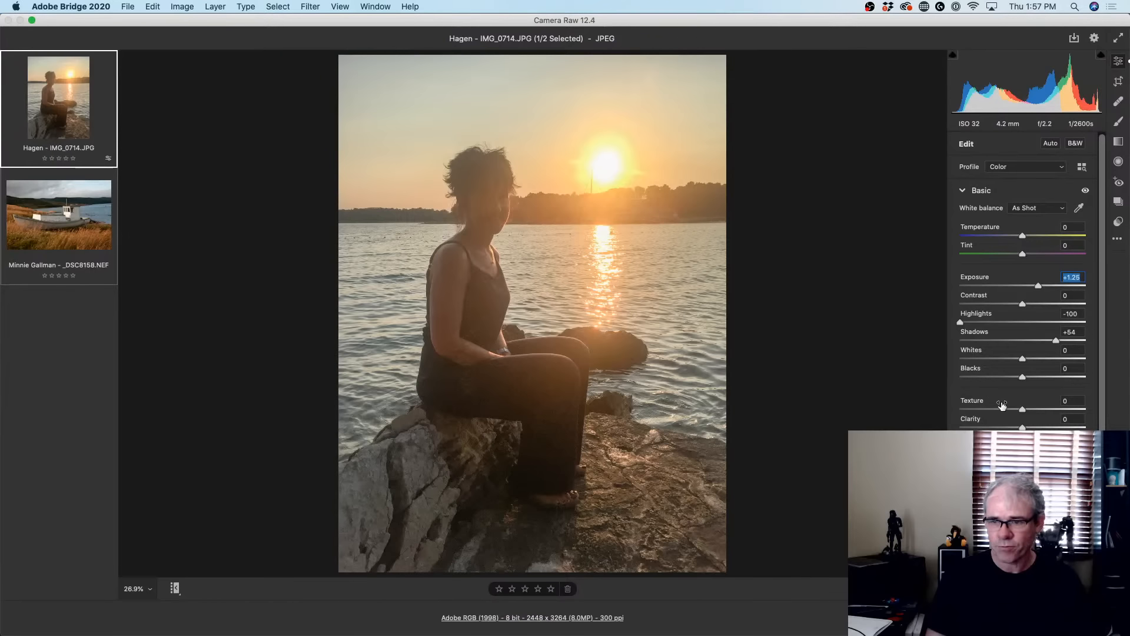
Set the portrait's Whites to -45 and Blacks to -21, and compare the edit with the original
left_click_drag(1023, 360, 1013, 383)
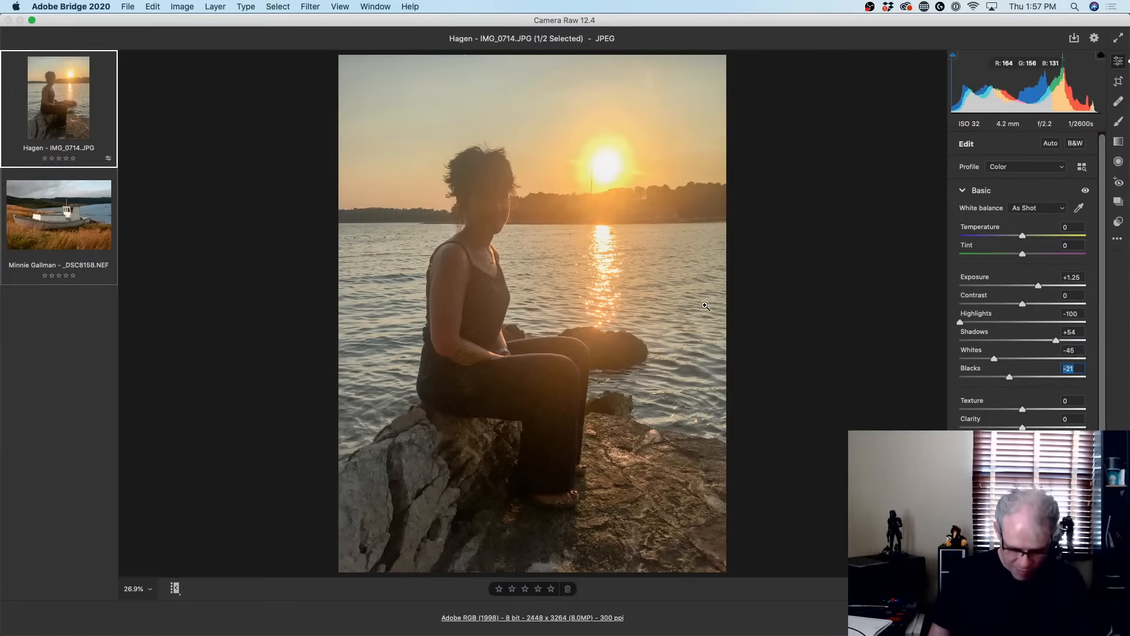
key("p")
key("p")
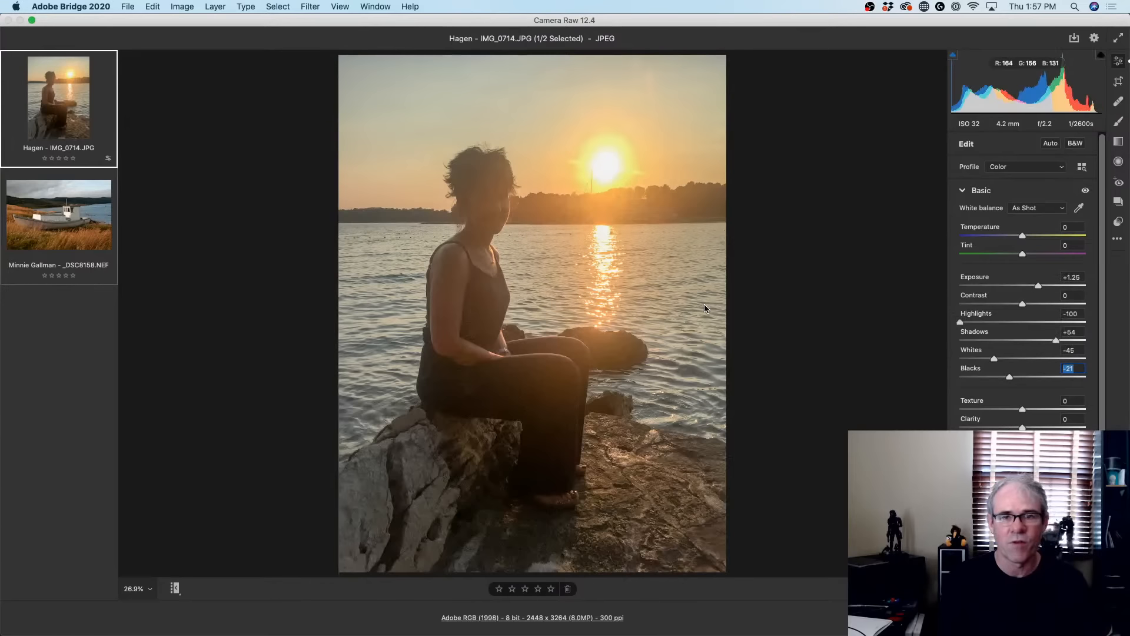
key("p")
key("p")
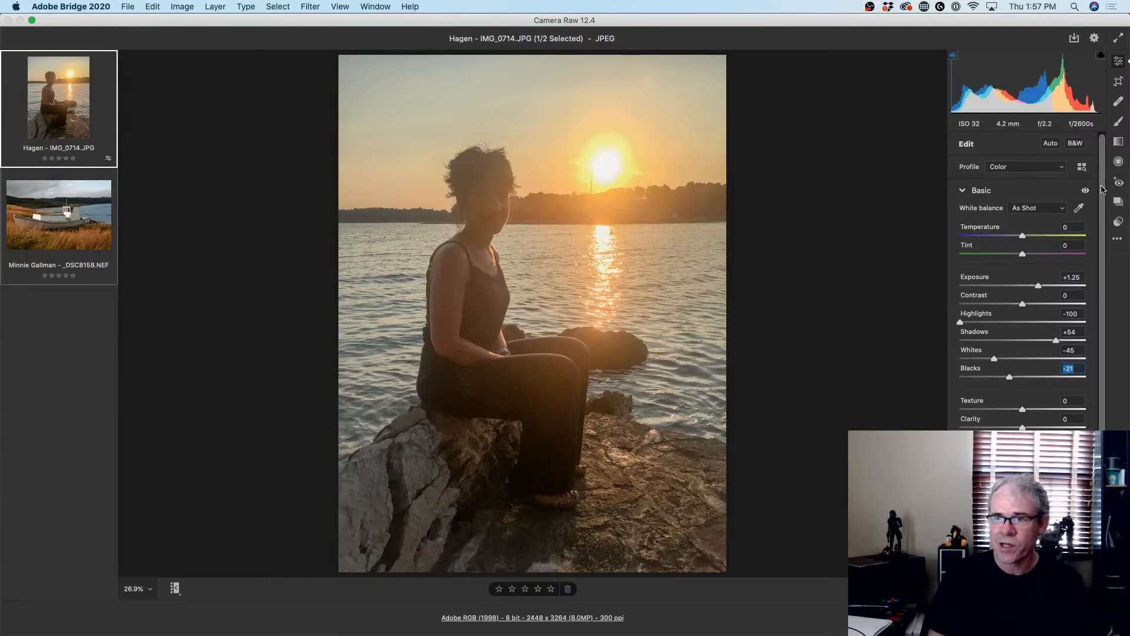
Reduce the portrait's noise with Noise Reduction at 40 and Color Noise Reduction at 16
scroll(1101, 235, "down", 4)
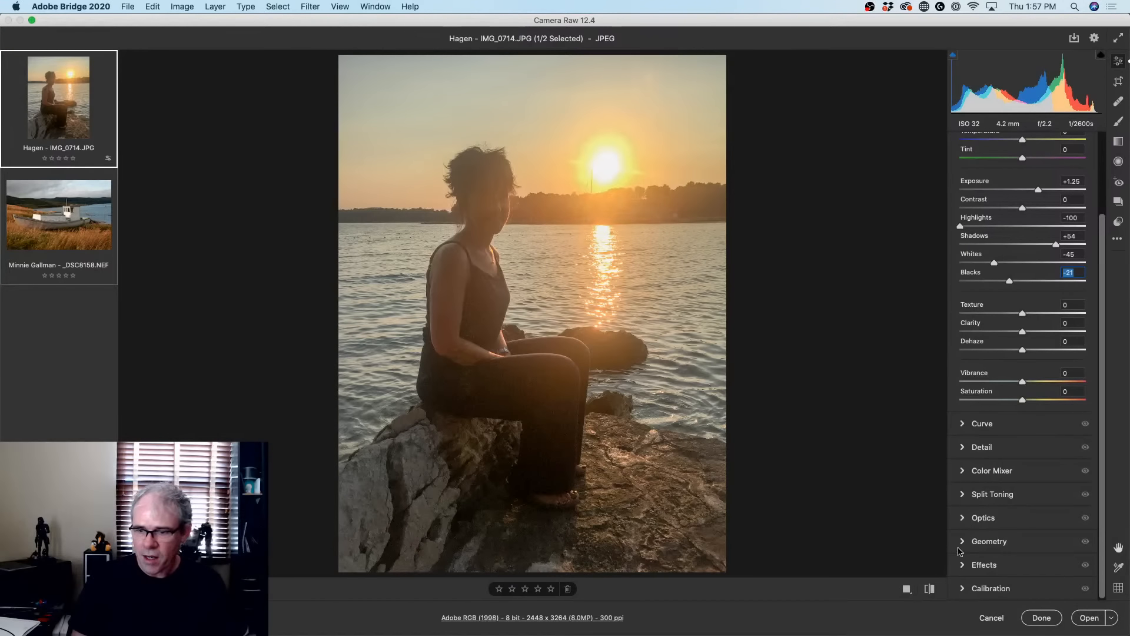
left_click(963, 449)
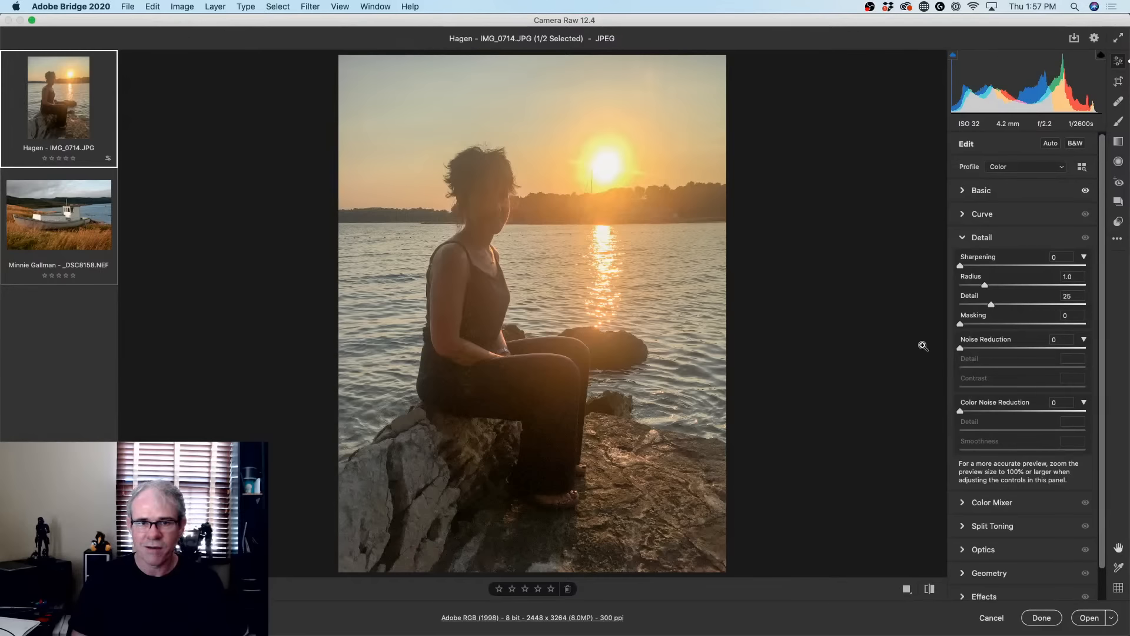
left_click_drag(961, 351, 981, 351)
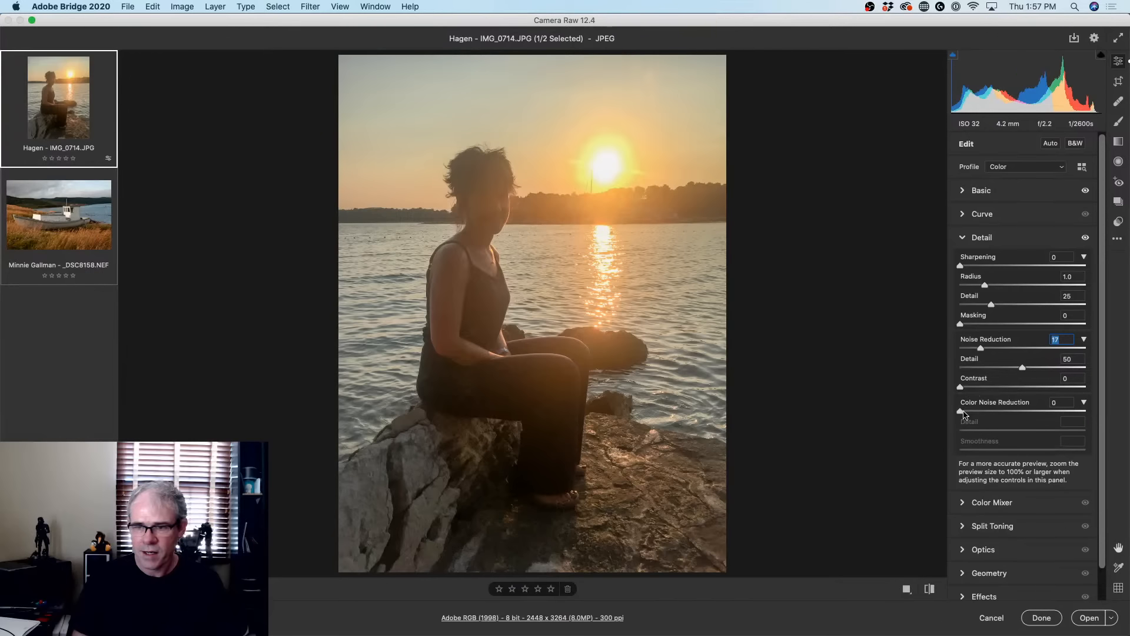
left_click_drag(963, 412, 978, 405)
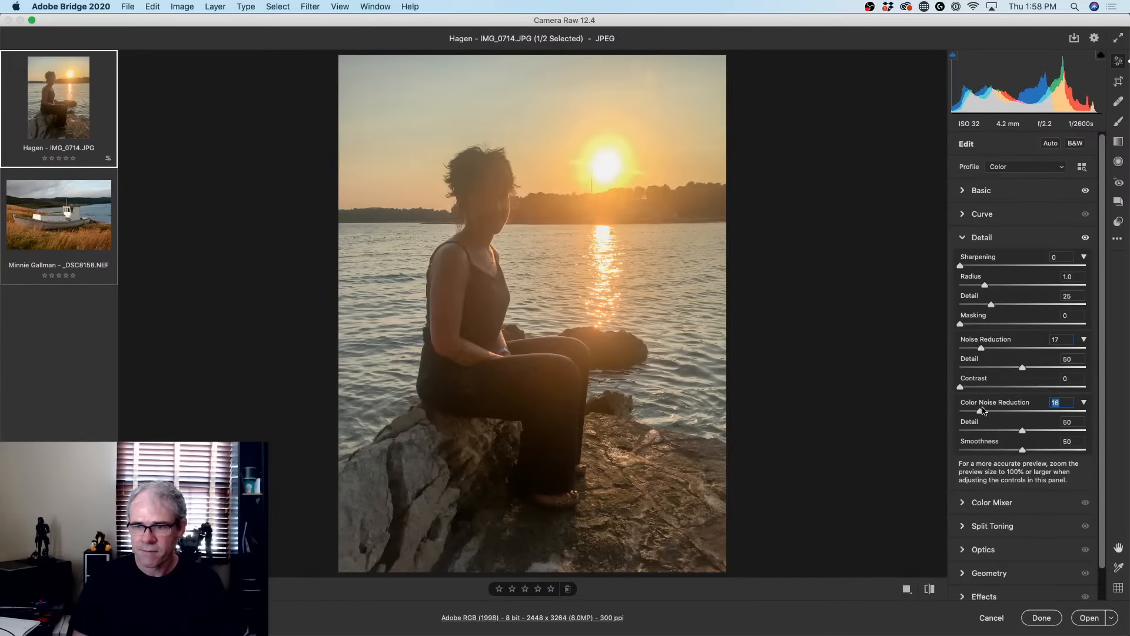
left_click_drag(981, 349, 1009, 349)
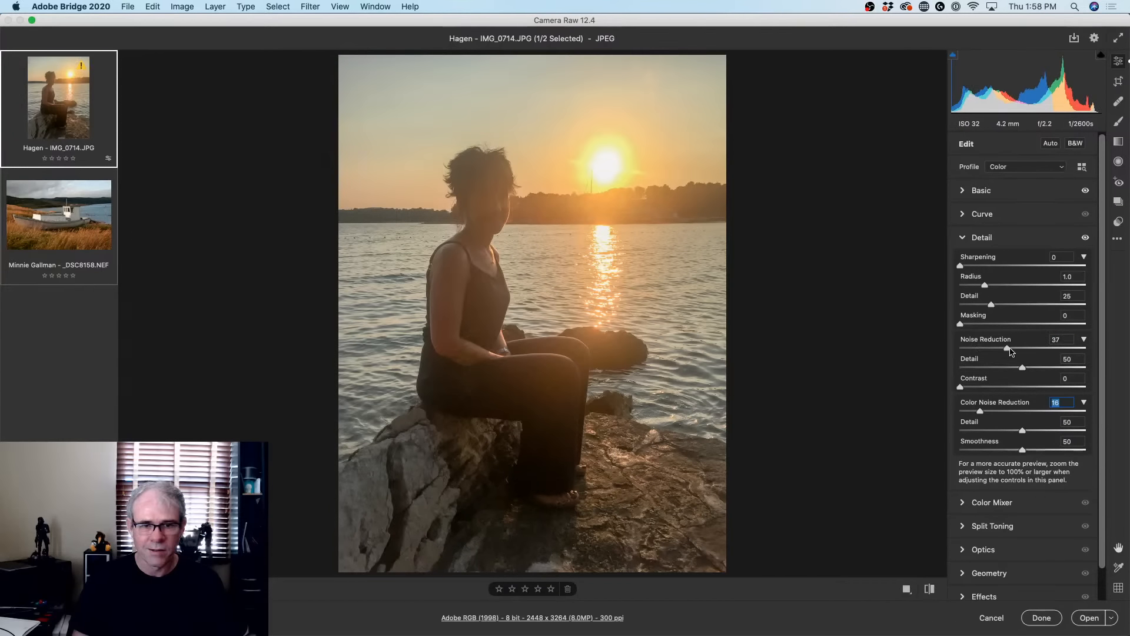
left_click(1011, 351)
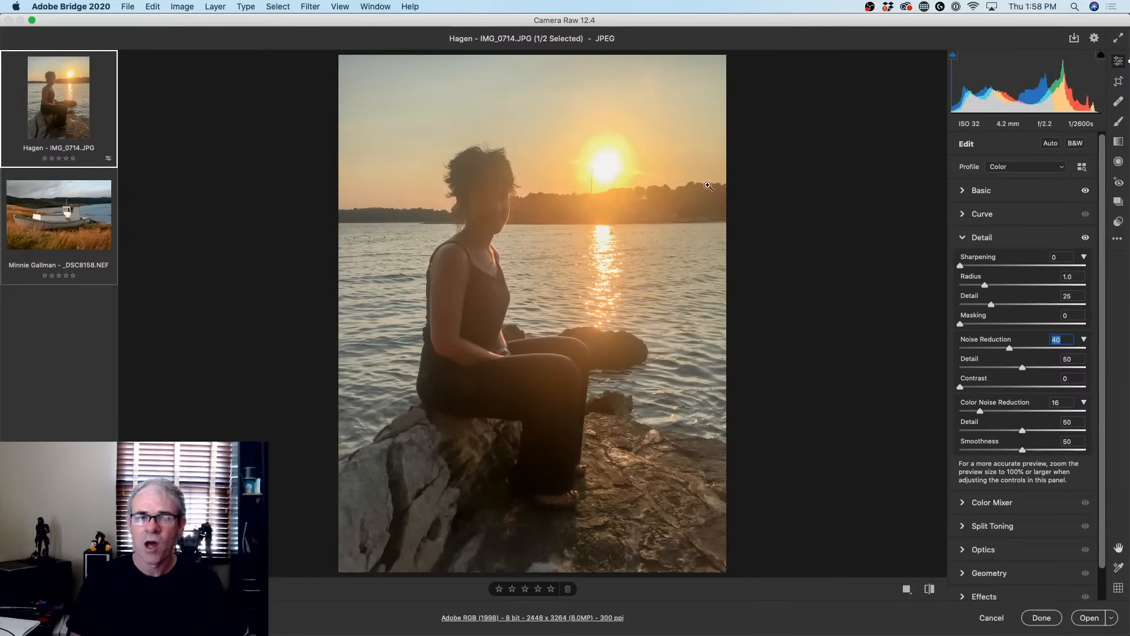
Paint an adjustment brush mask over the woman's face and hair, enlarging the brush to size 16, and check the mask's coverage
left_click(498, 201)
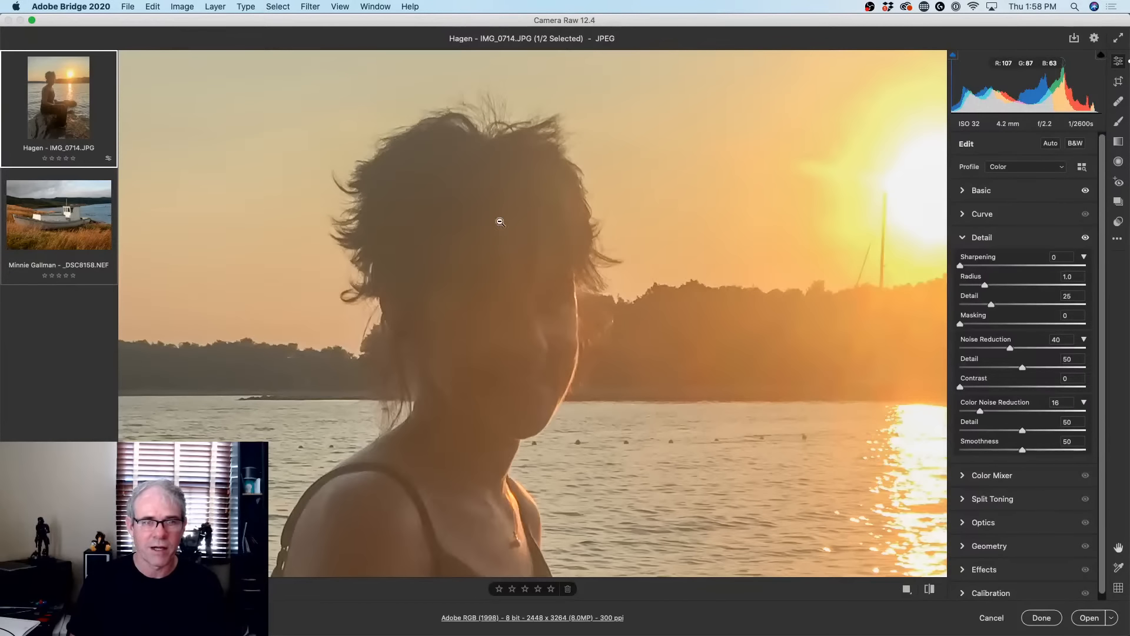
left_click(1119, 123)
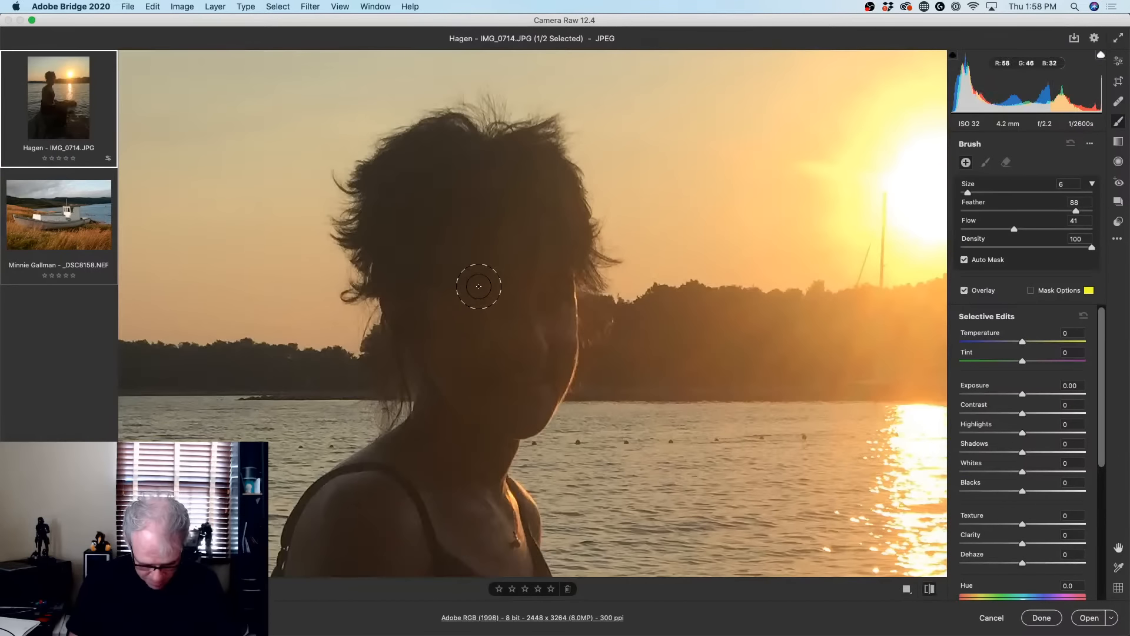
key("bracketright")
key("bracketright")
key("bracketright")
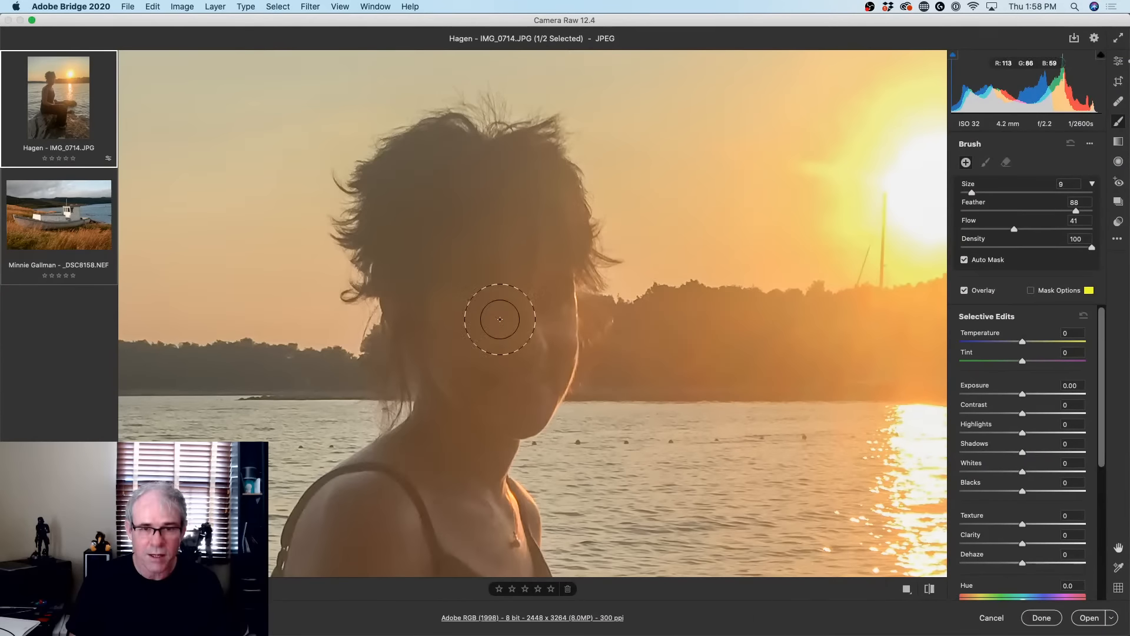
mouse_move(500, 319)
left_mouse_down()
mouse_move(497, 265)
mouse_move(499, 336)
left_mouse_up()
key("bracketright")
key("bracketright")
key("bracketright")
key("bracketright")
key("bracketright")
key("bracketright")
key("bracketright")
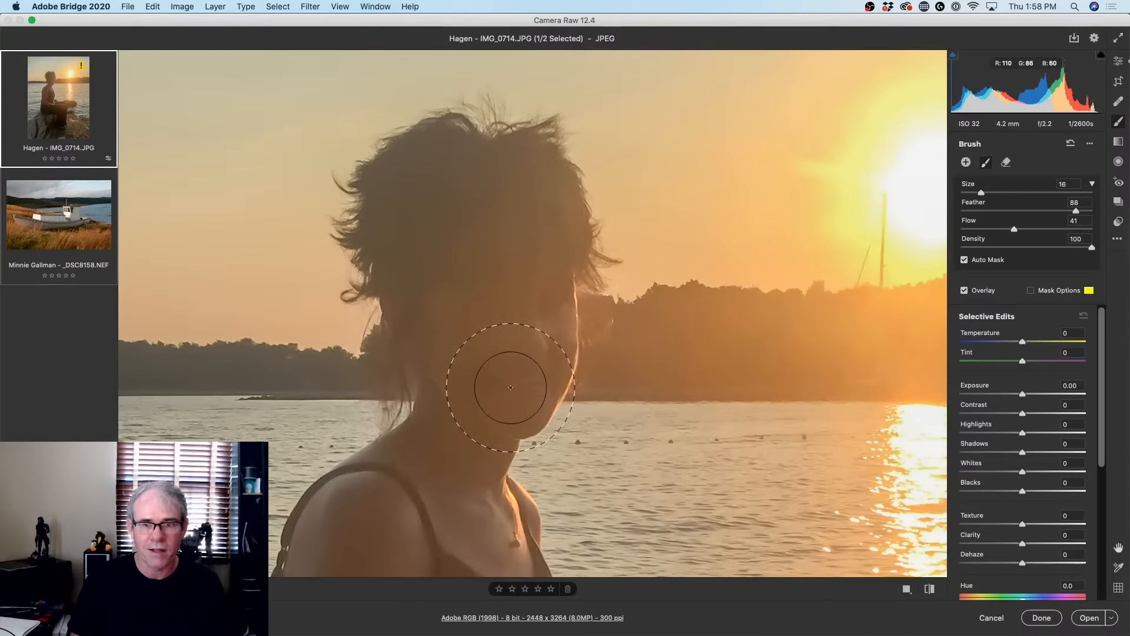
left_click(1029, 291)
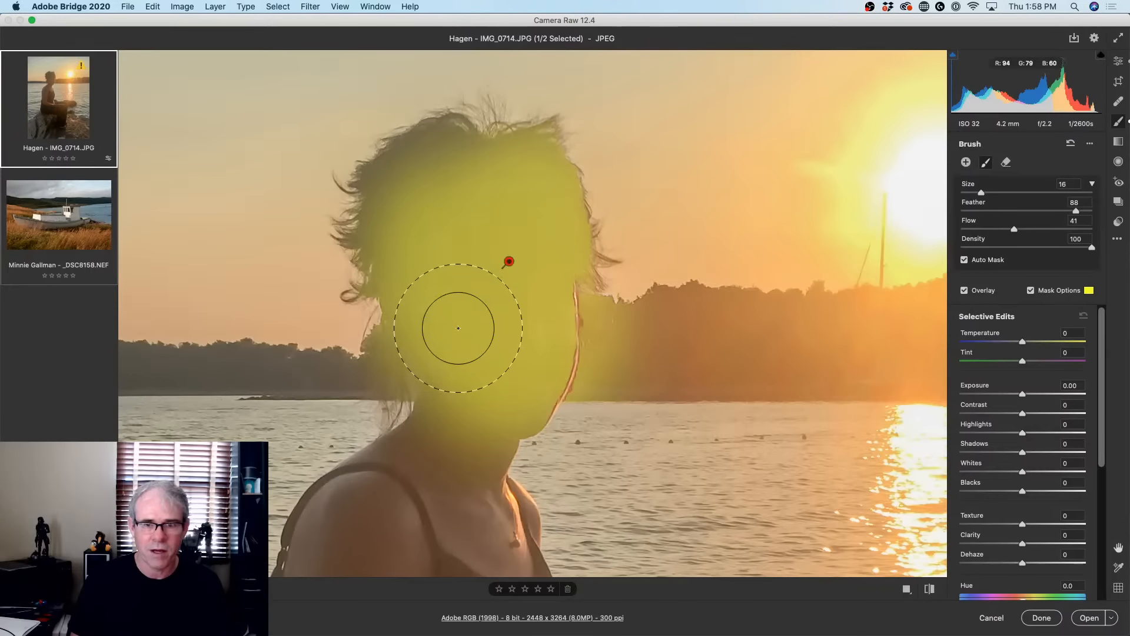
left_click(1030, 290)
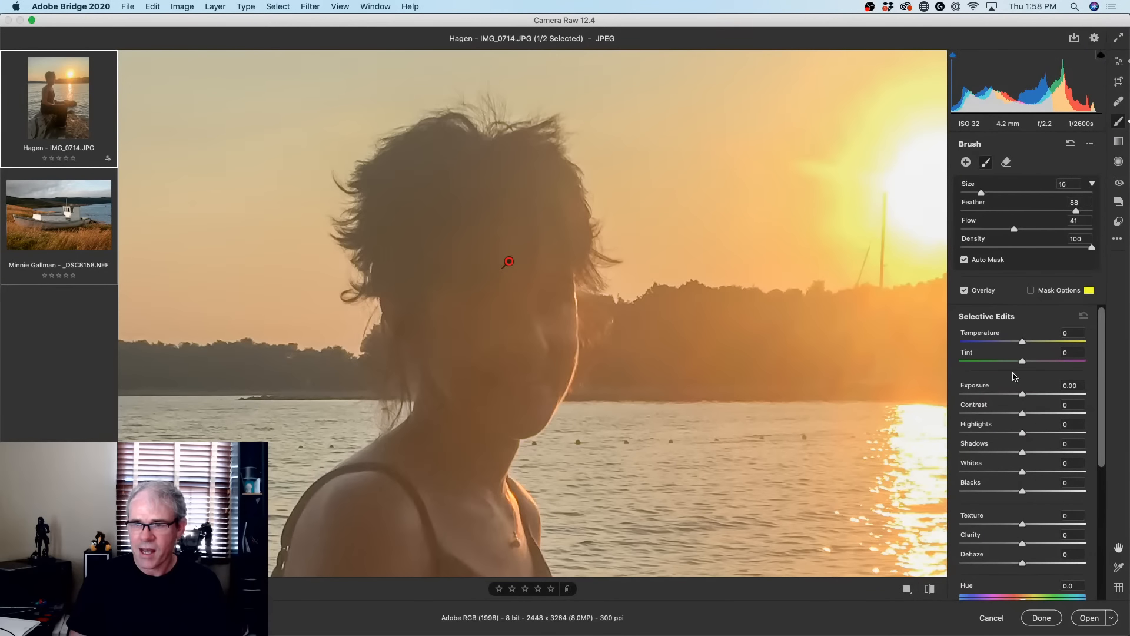
Set the face brush adjustment to Exposure +0.35, Highlights -78 and Shadows +53, and compare the whole photo with the original
mouse_move(1020, 393)
left_mouse_down()
mouse_move(1041, 399)
mouse_move(974, 433)
mouse_move(1065, 452)
mouse_move(1056, 448)
left_mouse_up()
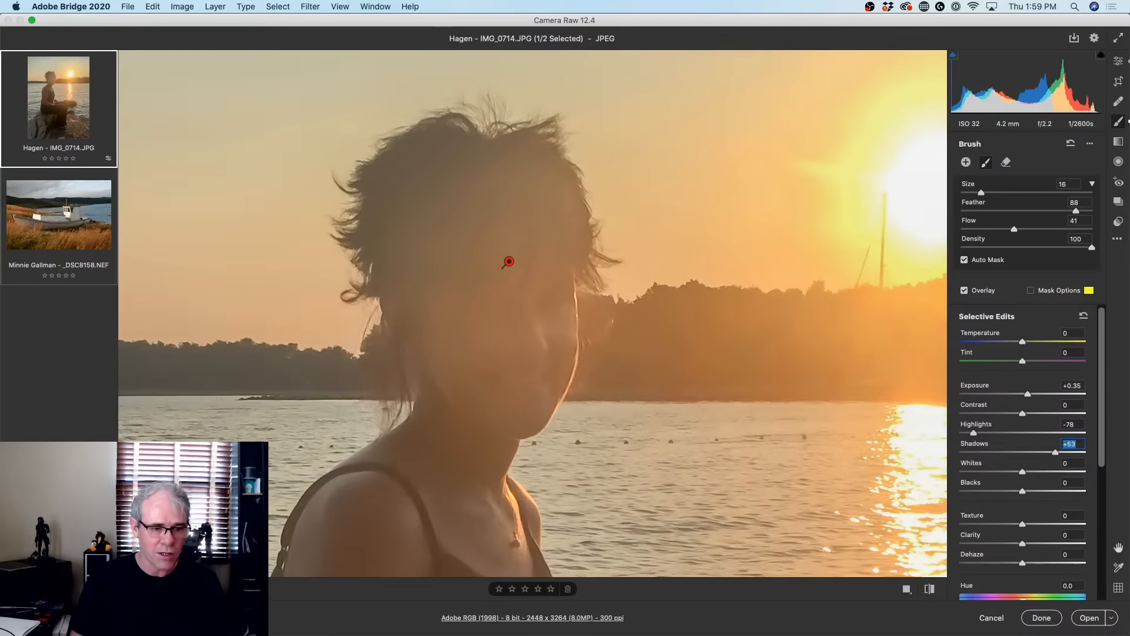
key("super+0")
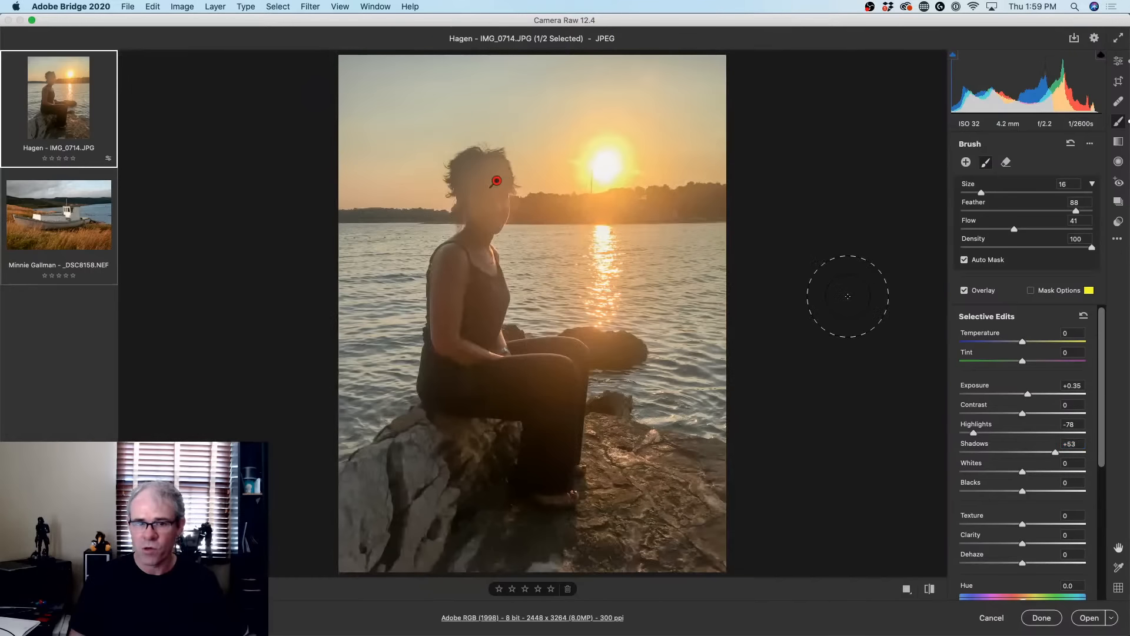
key("Delete")
key("super+z")
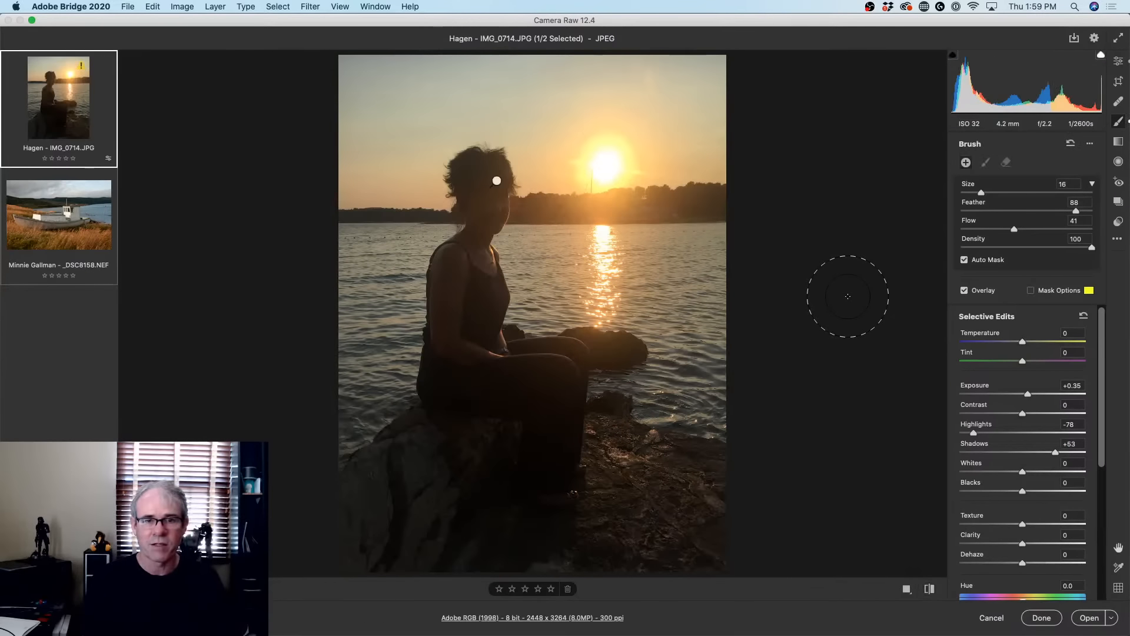
key("super+z")
key("super+shift+z")
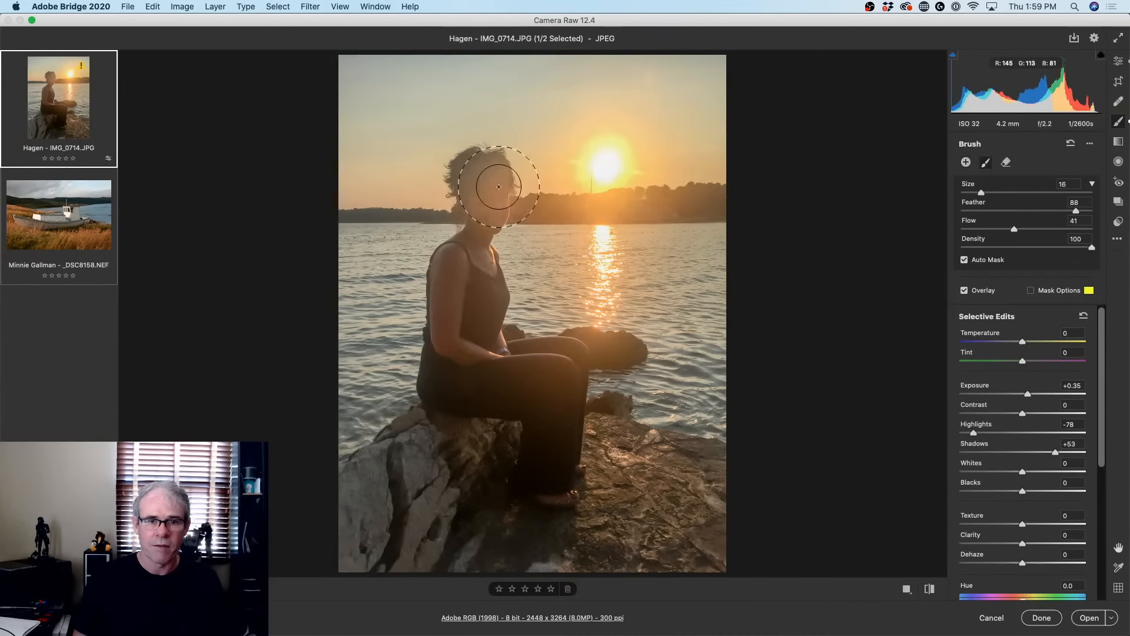
Shift the brush adjustment's pin slightly toward the woman's forehead
left_click(498, 181)
left_click(497, 181)
key("Delete")
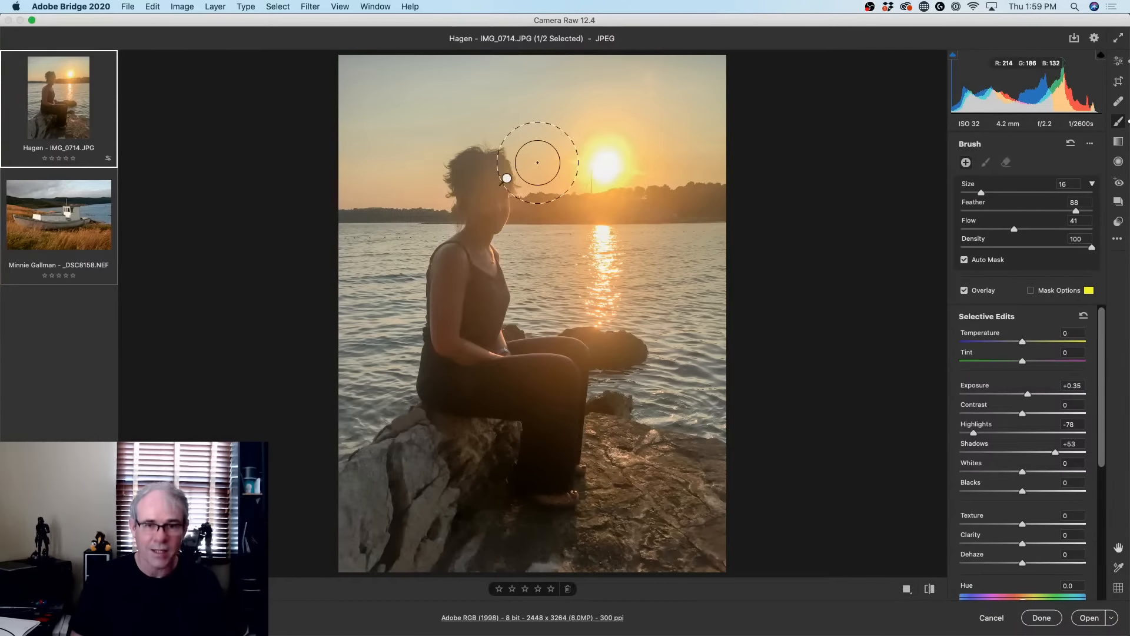
left_click_drag(514, 173, 509, 181)
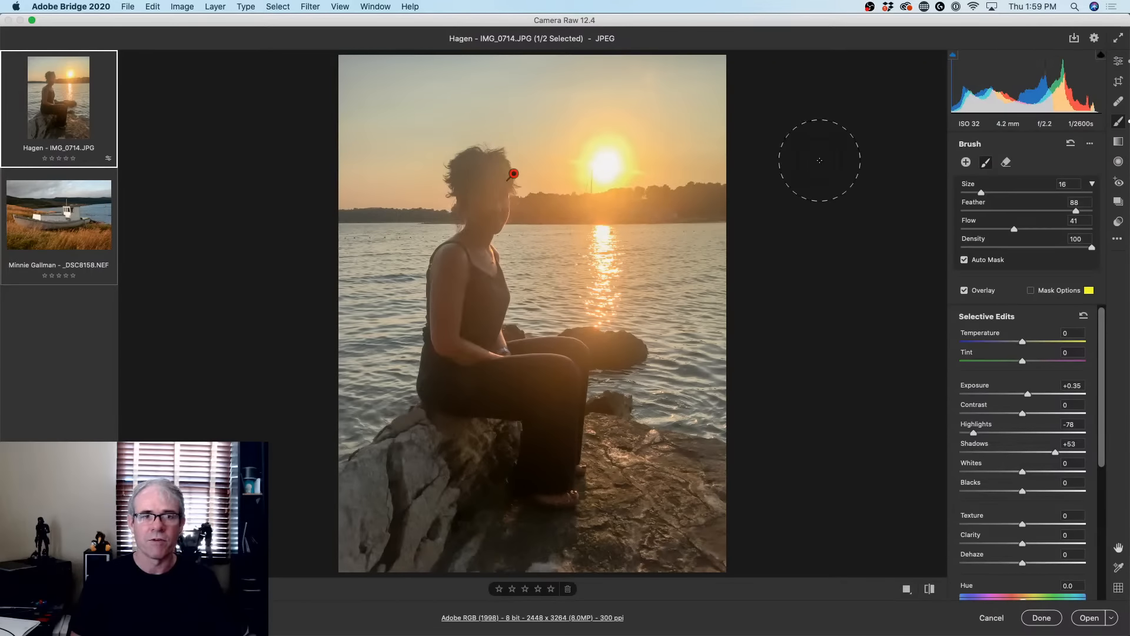
Switch to the boat landscape and set its basic adjustments to Exposure +0.30 and Shadows +11
left_click(61, 224)
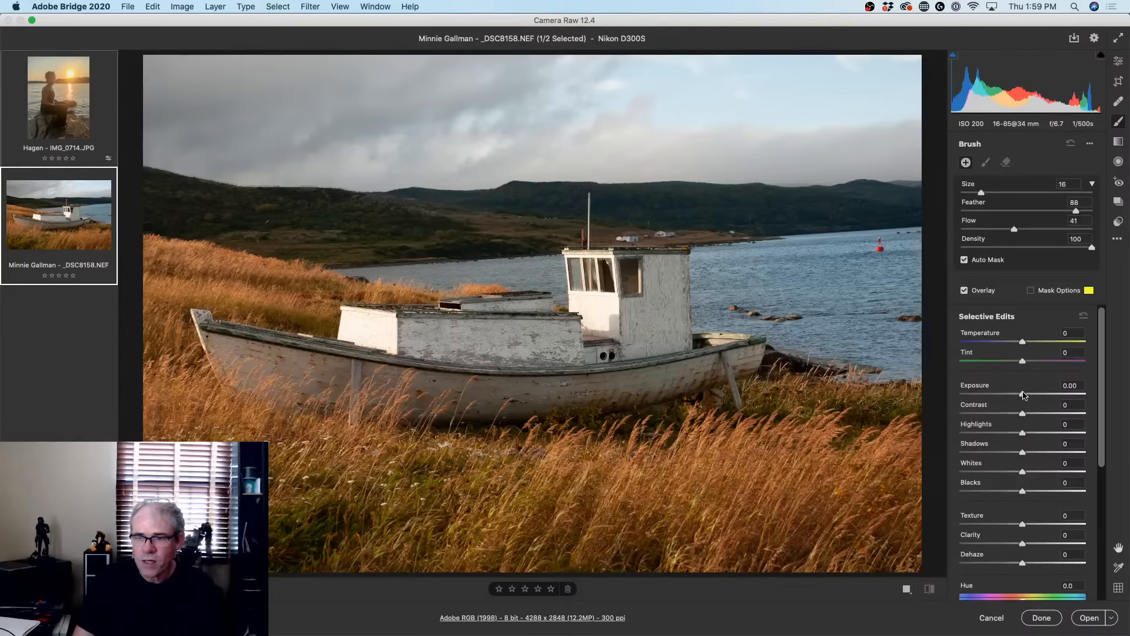
left_click_drag(1024, 395, 1019, 395)
left_click(1119, 61)
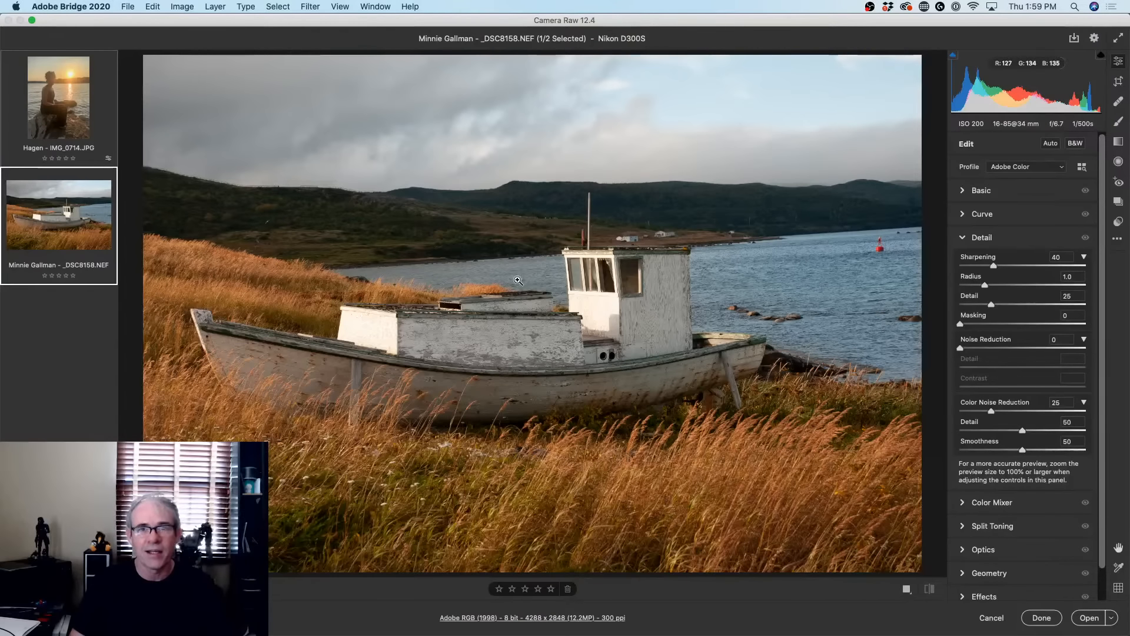
left_click(963, 190)
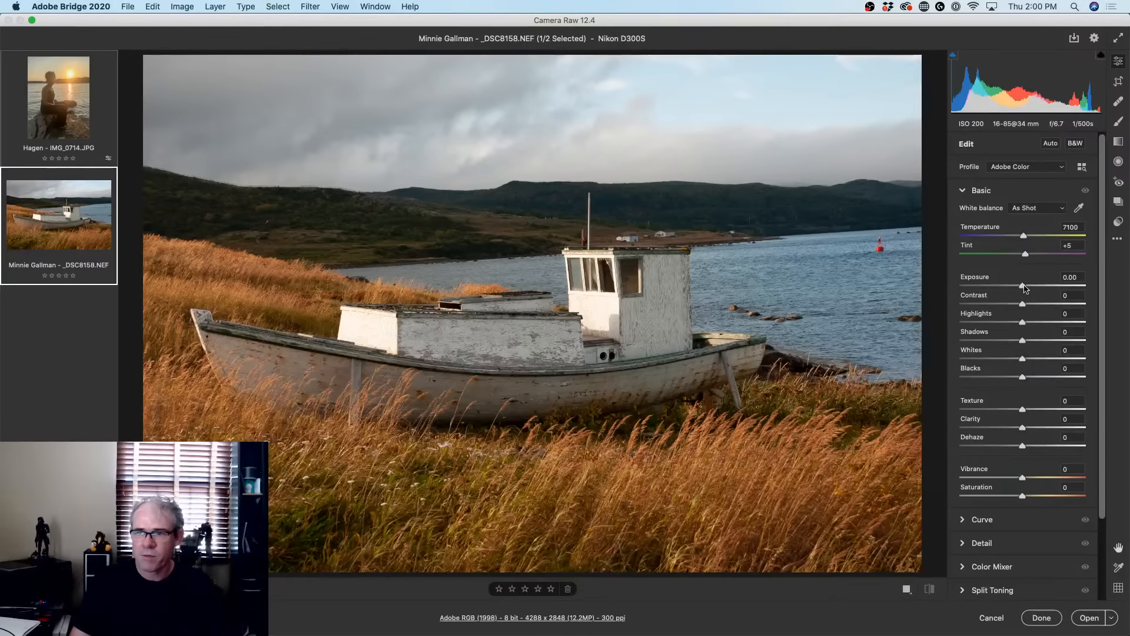
left_click_drag(1024, 288, 1027, 287)
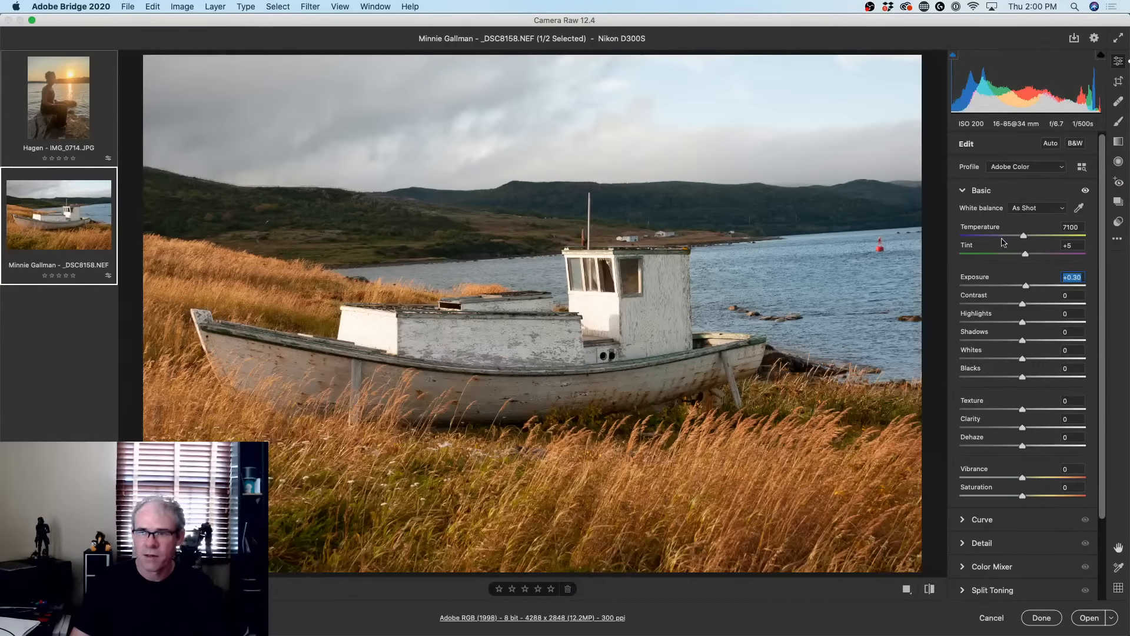
mouse_move(1022, 342)
left_mouse_down()
mouse_move(1070, 346)
mouse_move(1029, 342)
left_mouse_up()
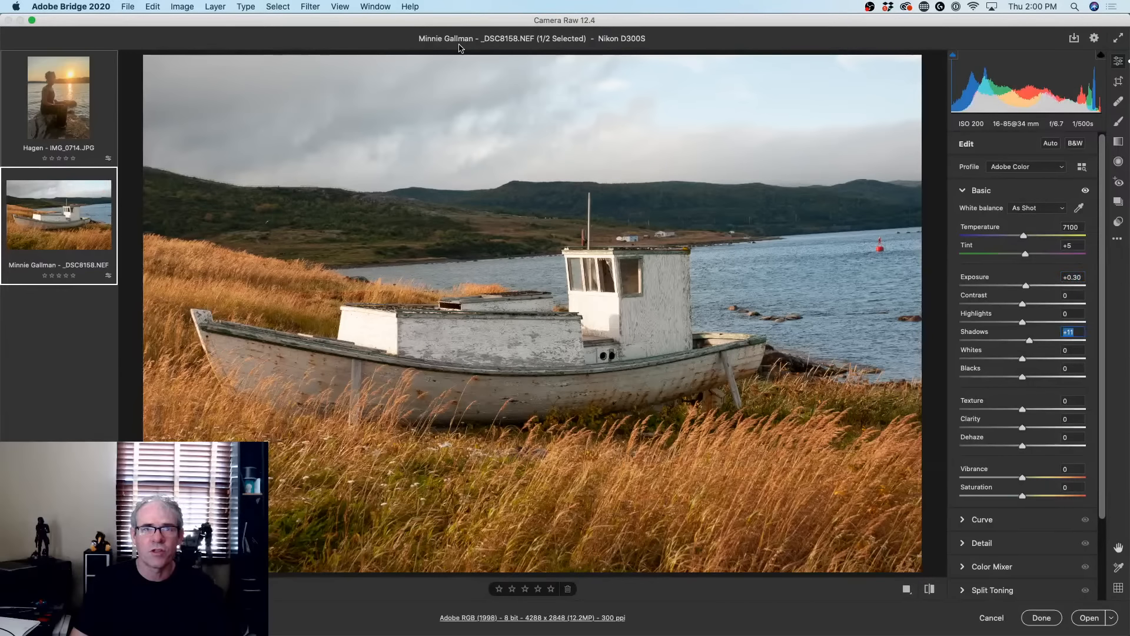
Compare the sunset portrait's edit with the boat landscape's by switching between the two photos
left_click(67, 127)
left_click(81, 235)
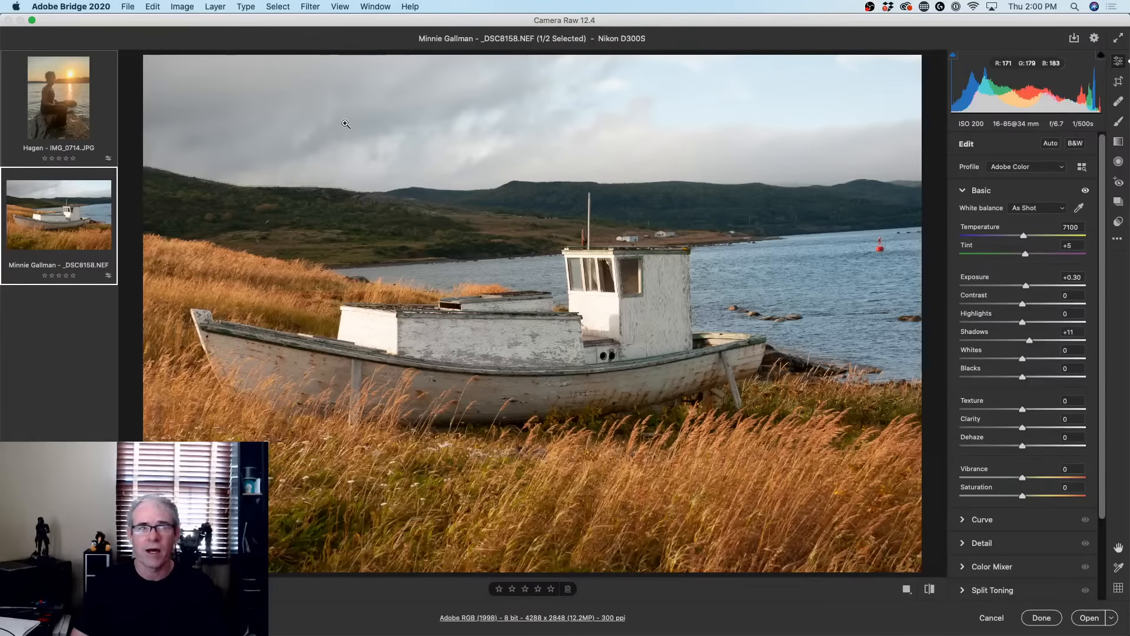
left_click(73, 104)
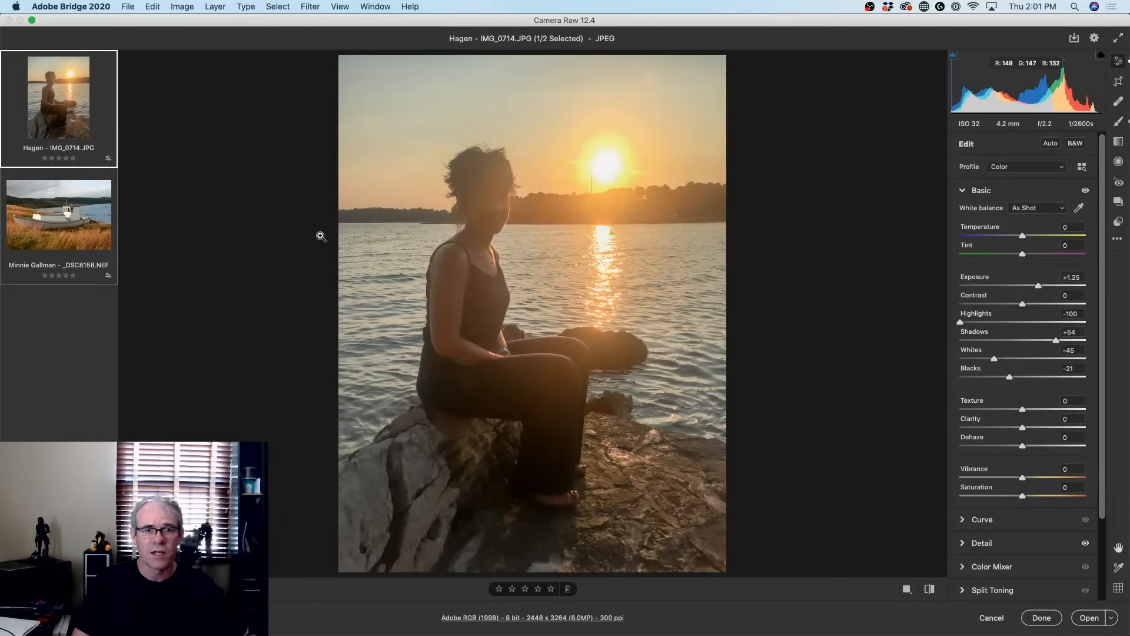
left_click(81, 229)
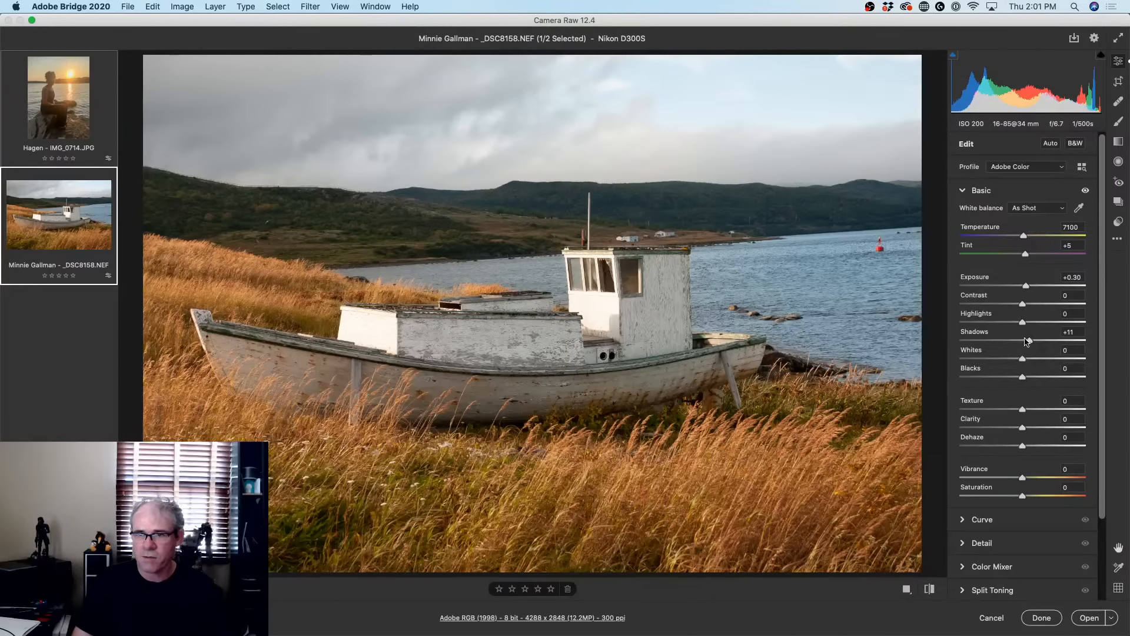
Set the boat photo's Highlights to -86 while checking the white cabin up close, and set Exposure to +0.25
mouse_move(1023, 323)
left_mouse_down()
mouse_move(999, 323)
mouse_move(1016, 323)
left_mouse_up()
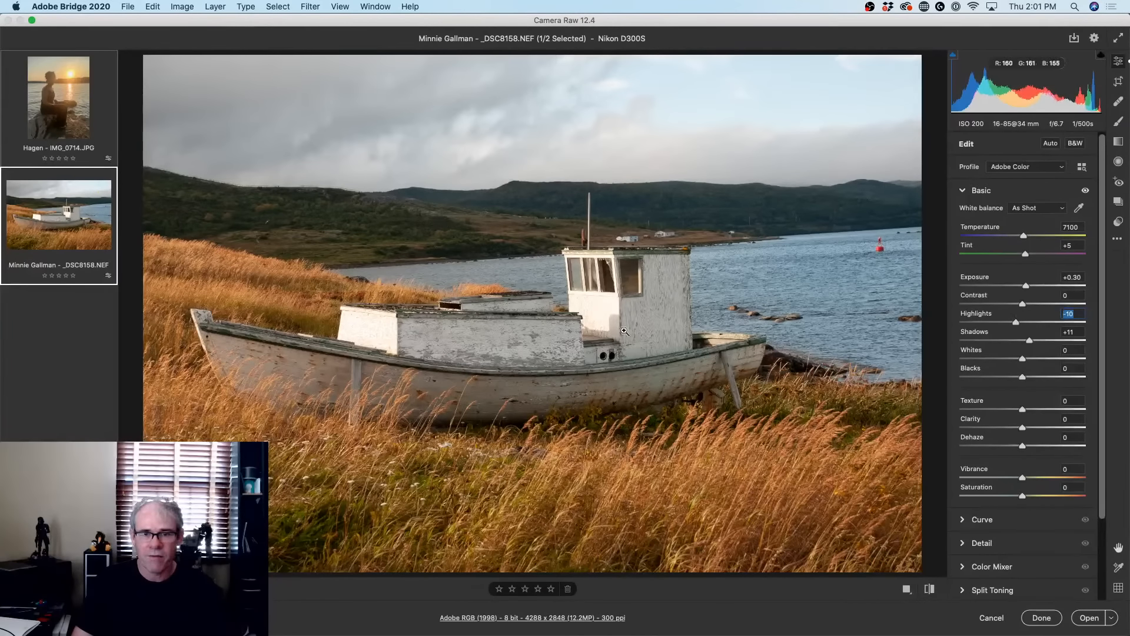
left_click(593, 307)
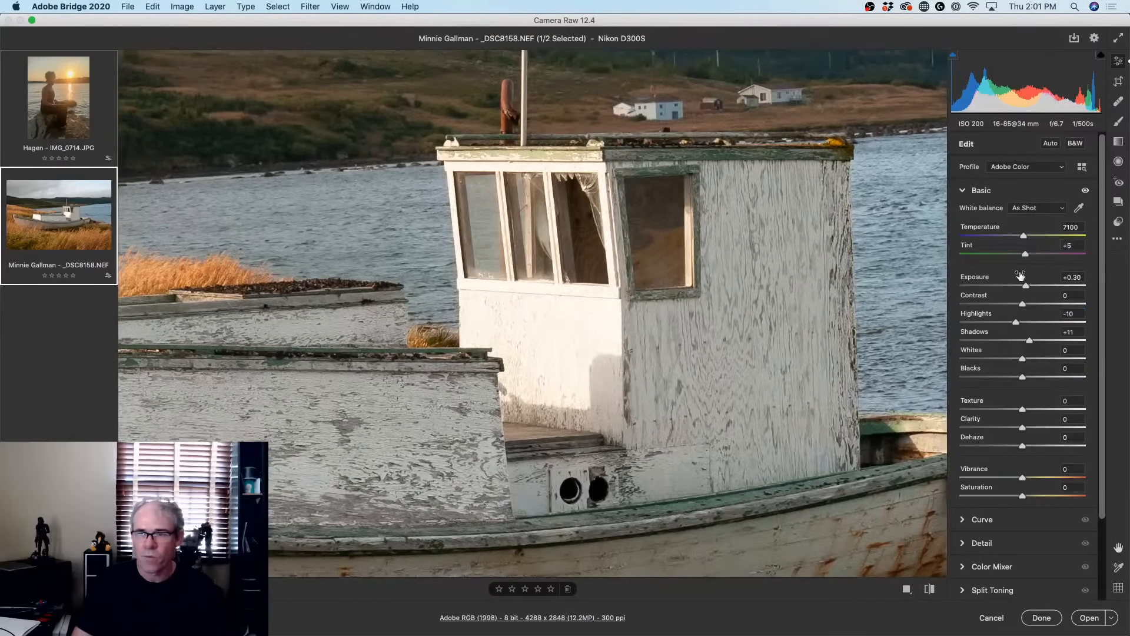
left_click_drag(1015, 323, 980, 324)
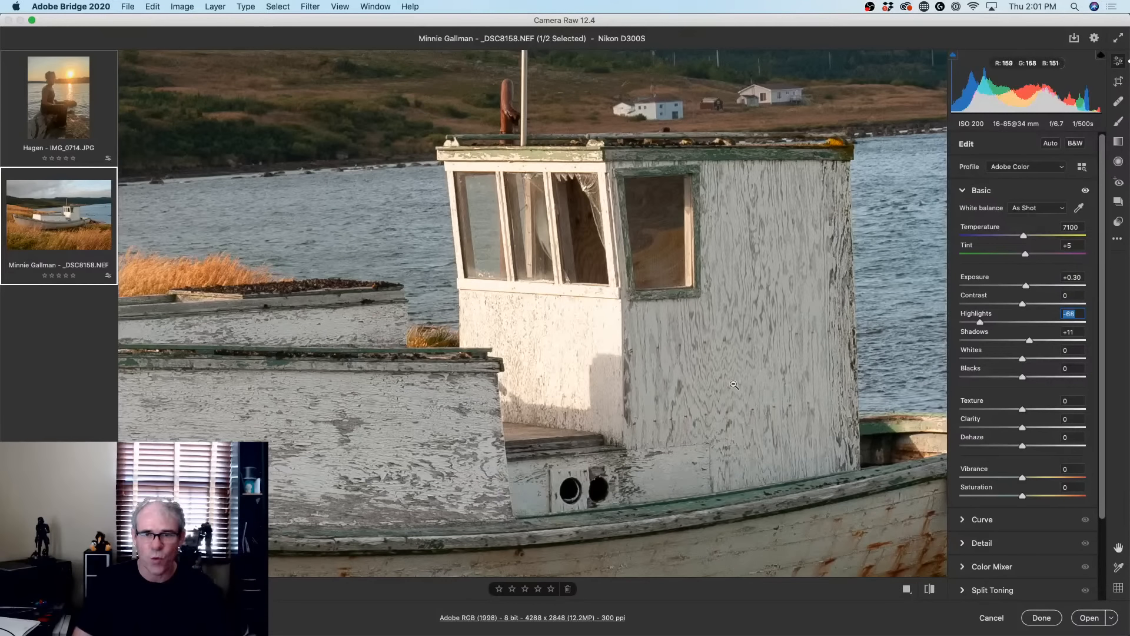
left_click(482, 377, "alt")
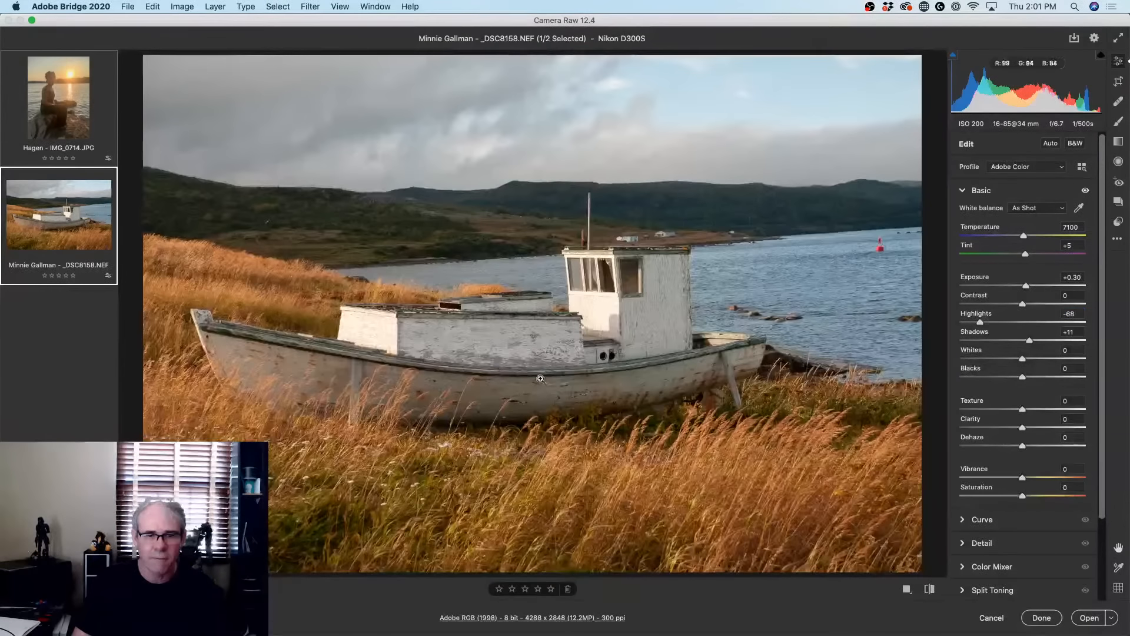
left_click(679, 315)
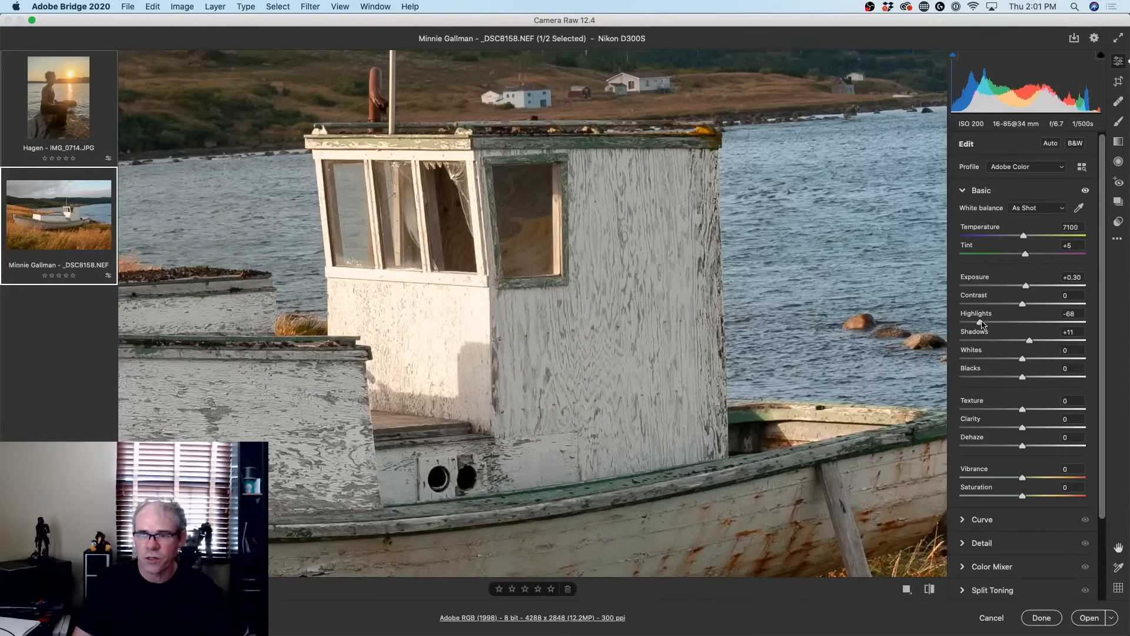
mouse_move(981, 323)
left_mouse_down()
mouse_move(959, 323)
mouse_move(969, 324)
left_mouse_up()
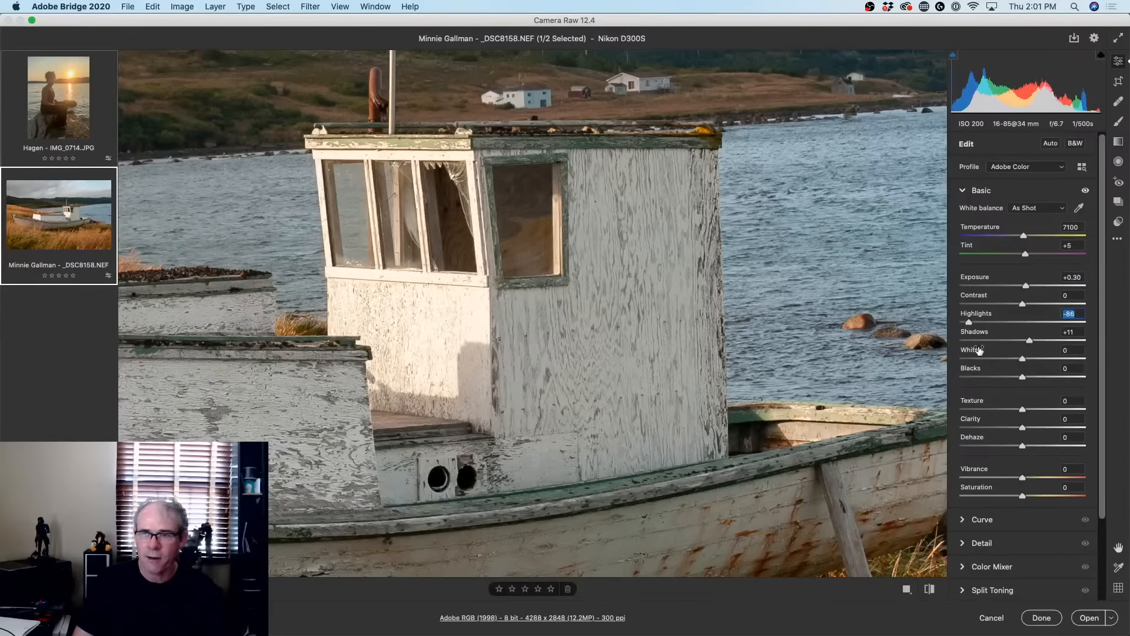
left_click(534, 303, "alt")
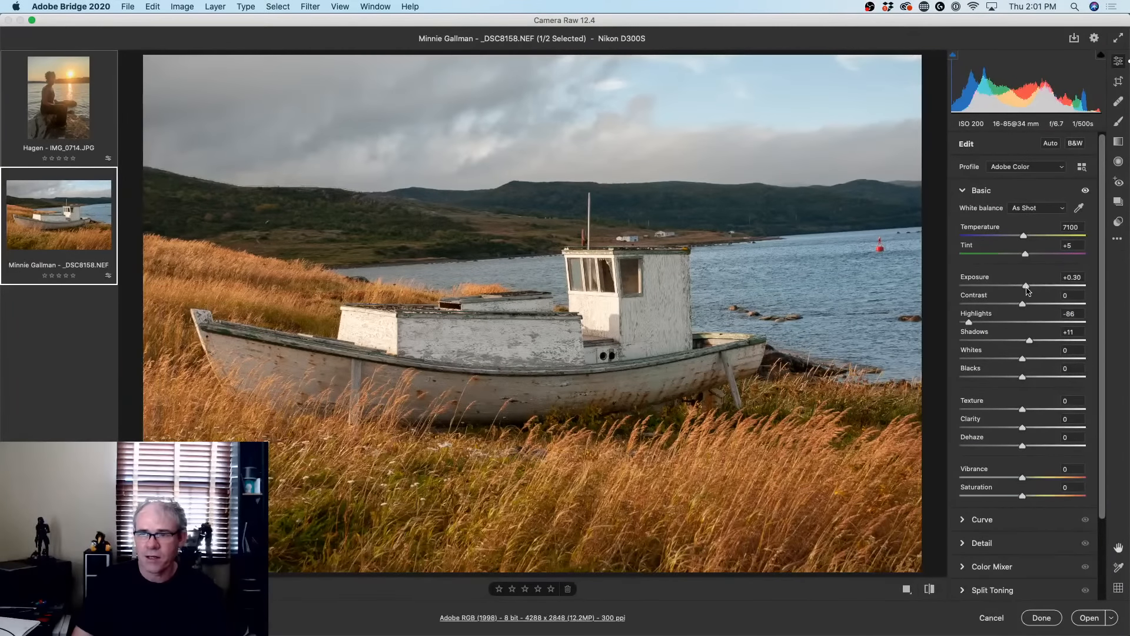
left_click_drag(1027, 288, 1025, 288)
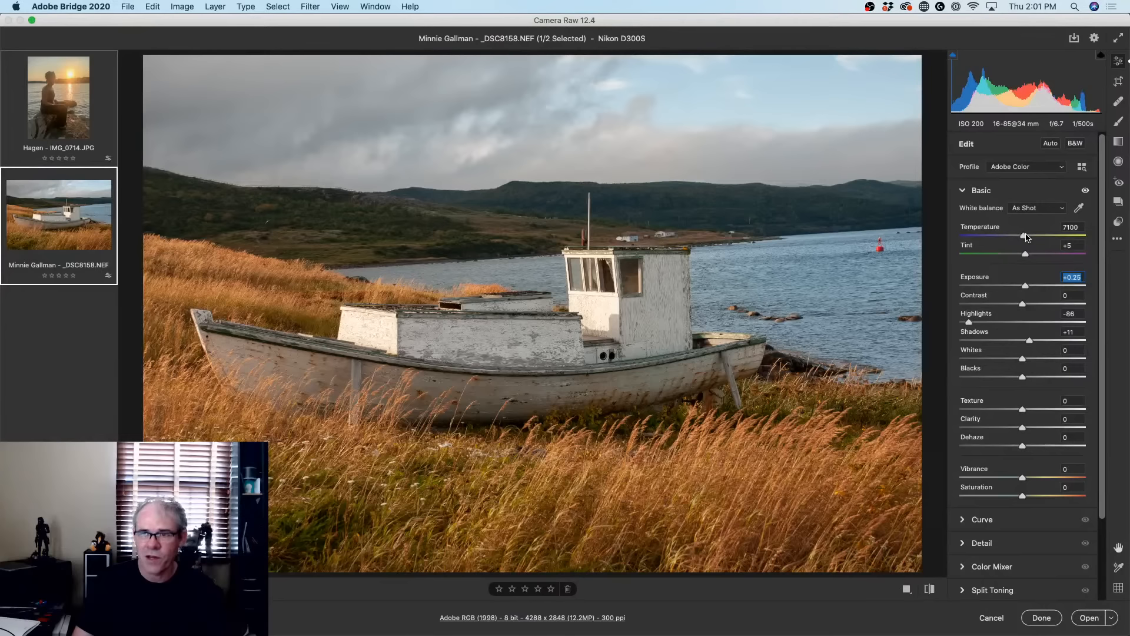
left_click_drag(1024, 237, 1004, 253)
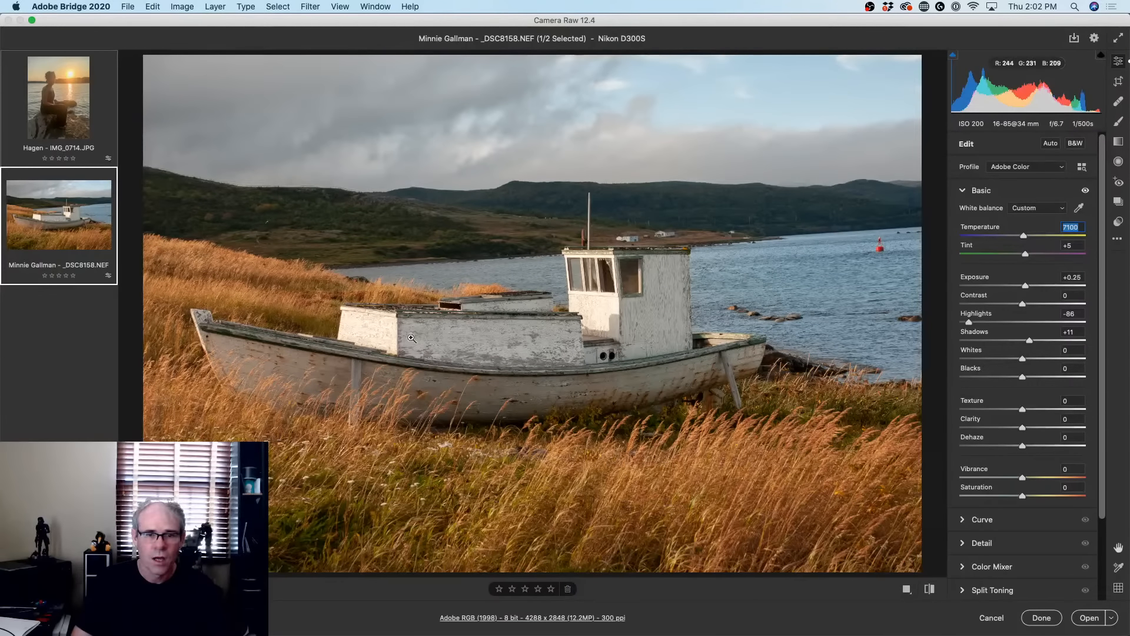
Try Texture at +100 on the whole boat photo, inspect the hull up close, and reset Texture to 0
left_click_drag(411, 339, 743, 254)
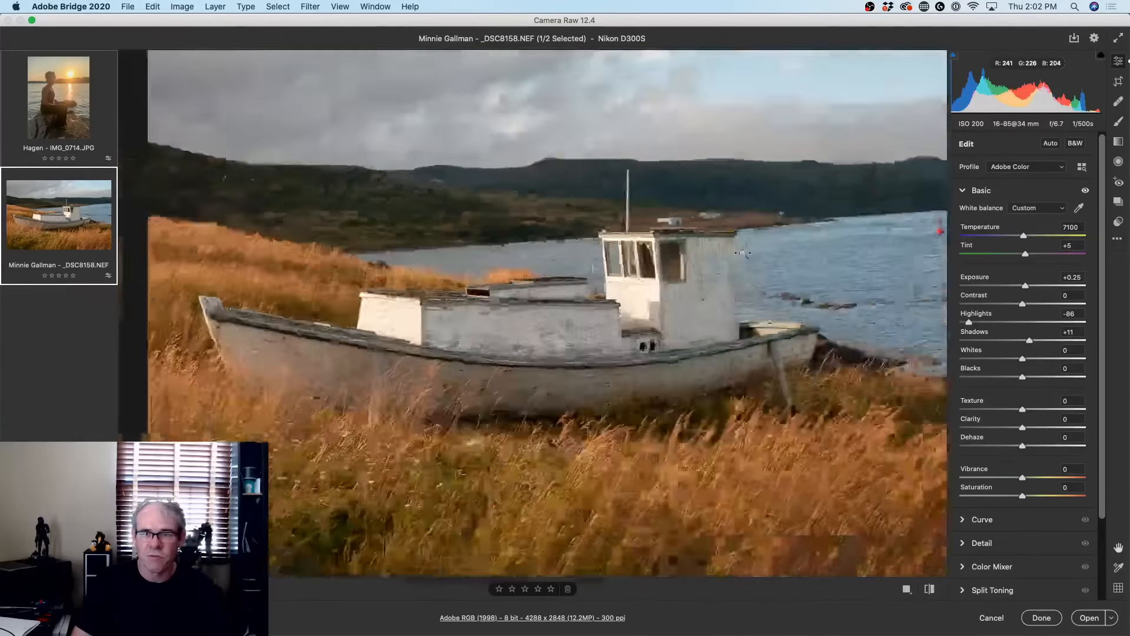
left_click_drag(726, 352, 726, 352)
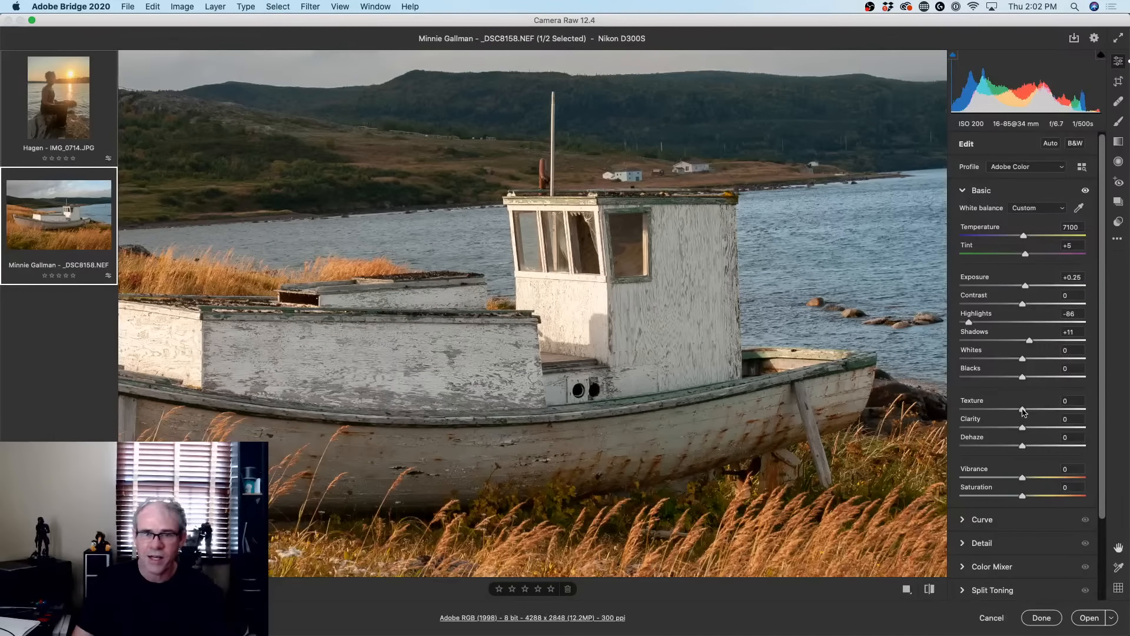
key("super+0")
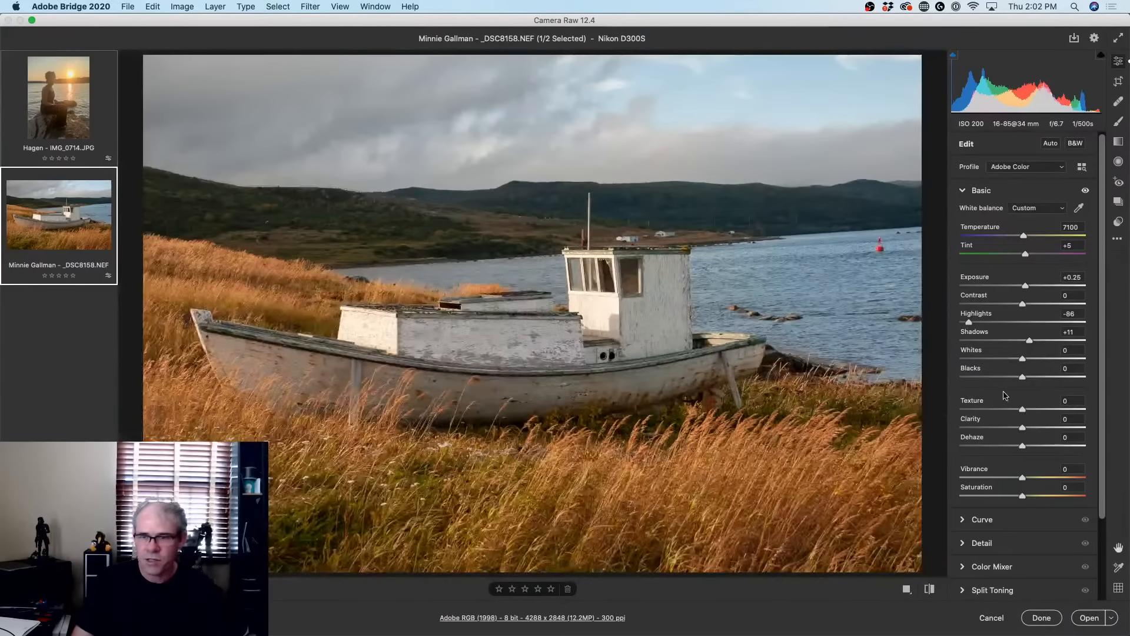
left_click_drag(1025, 412, 1085, 409)
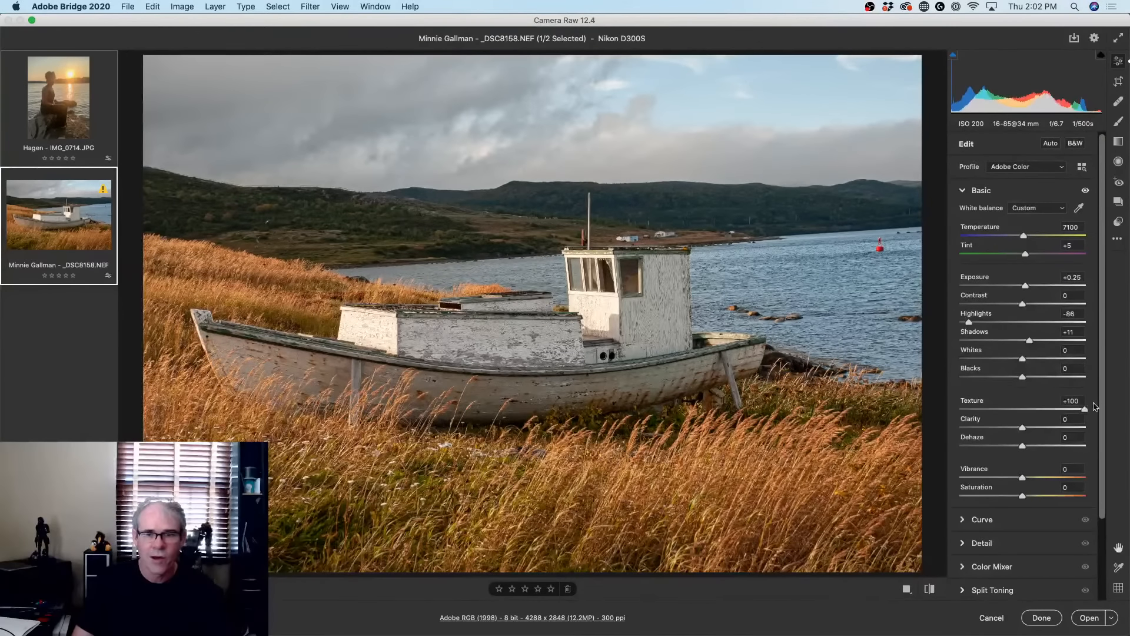
left_click(646, 368)
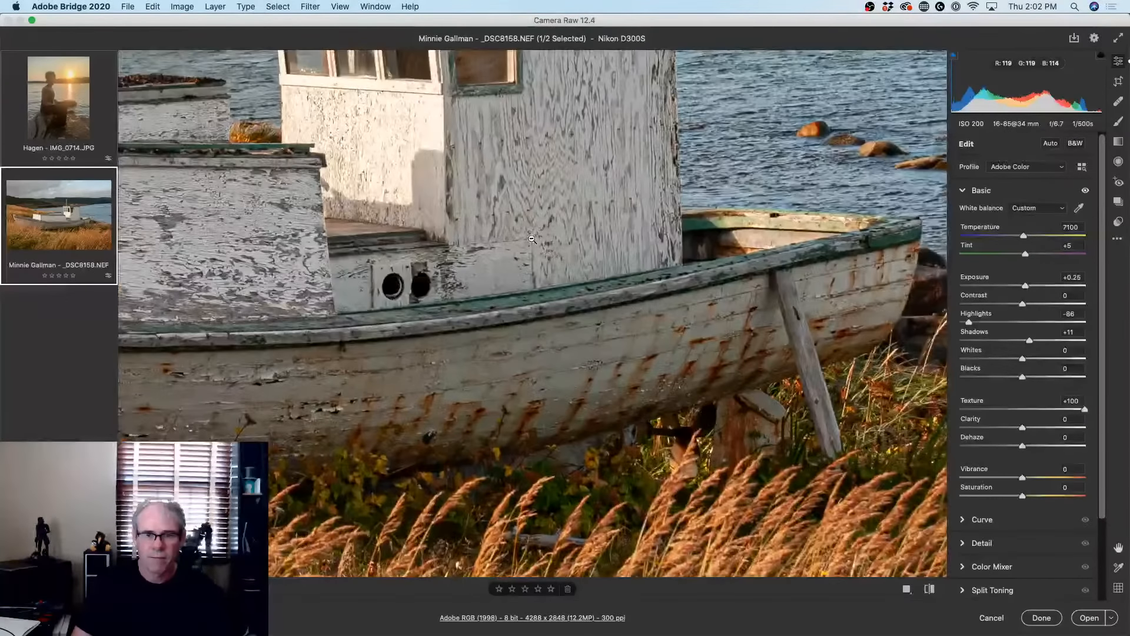
left_click(239, 230)
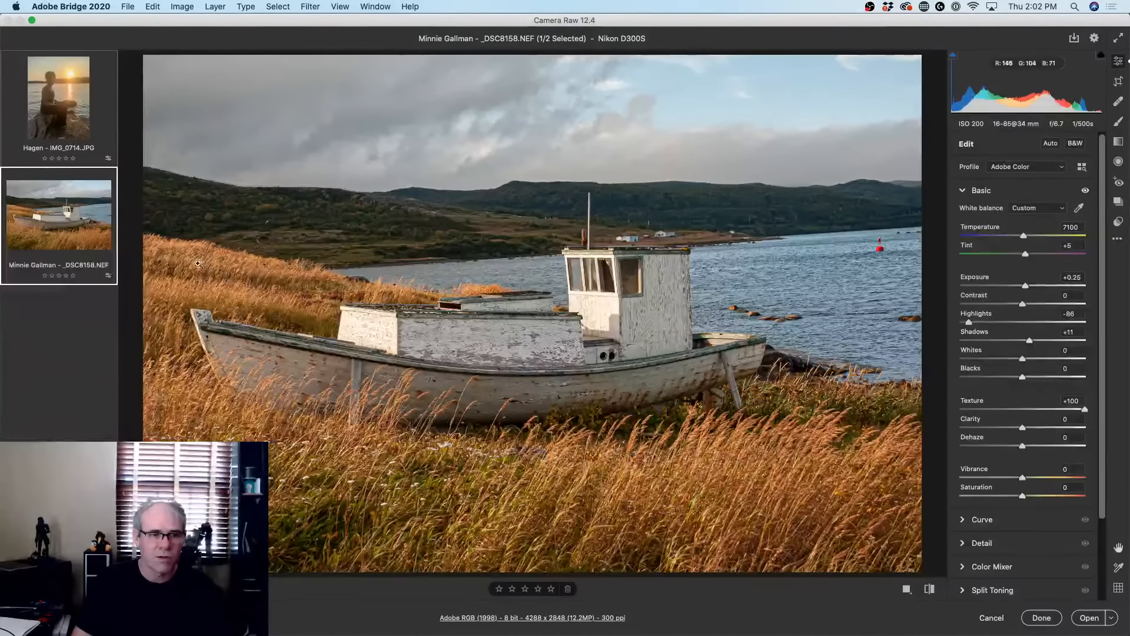
double_click(1084, 409)
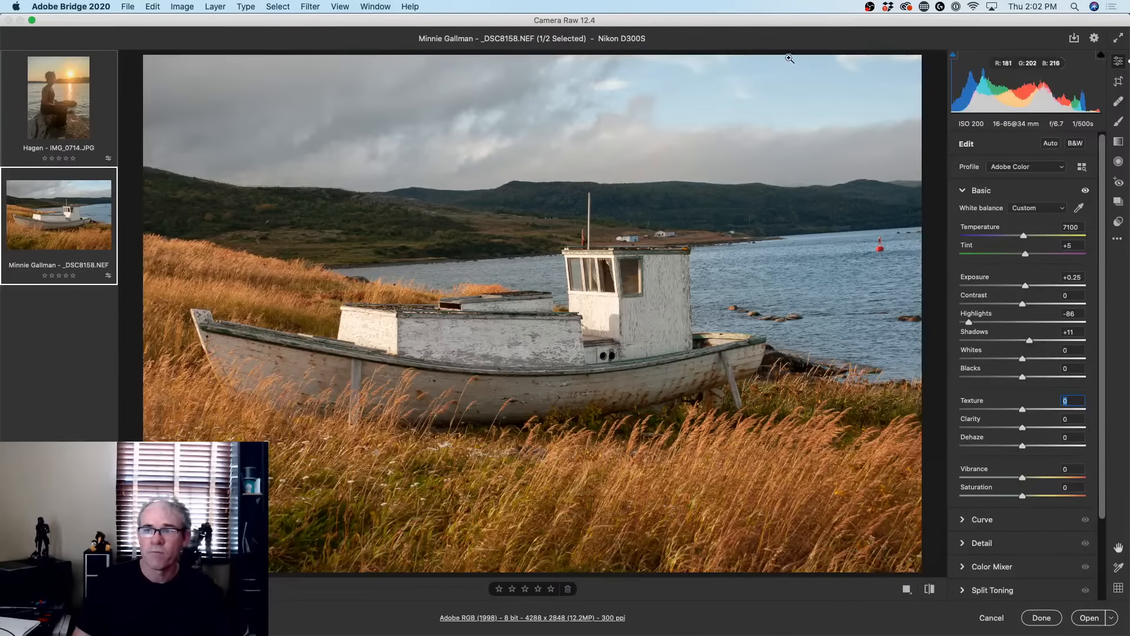
Turn on the adjustment brush's yellow mask display, and undo a test stroke over the boat's cabin
left_click(1117, 122)
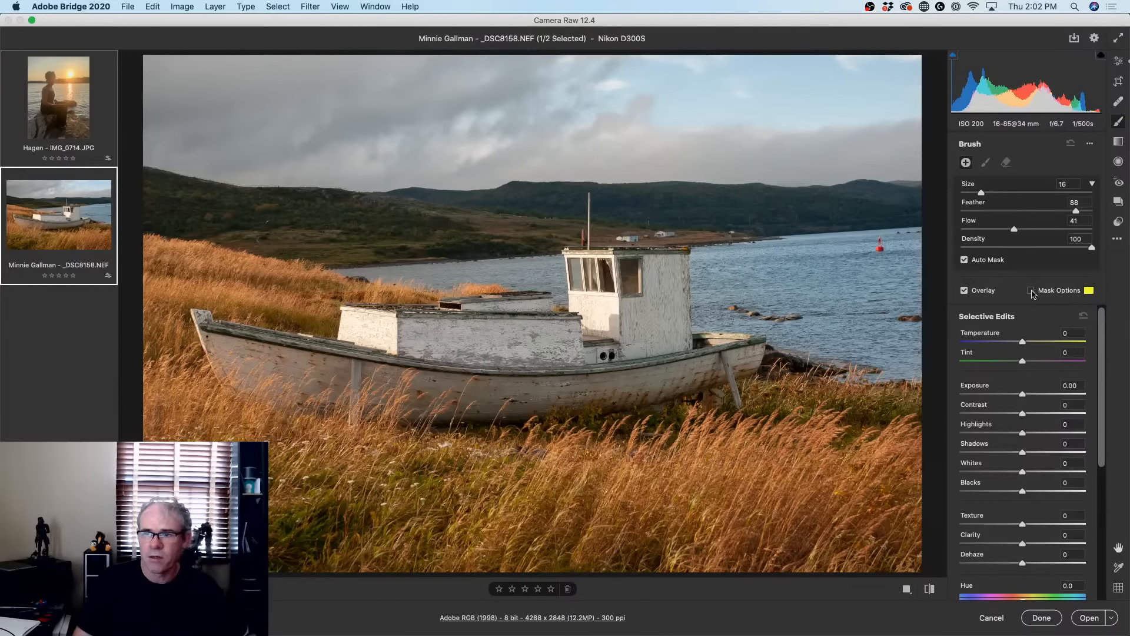
left_click(965, 260)
mouse_move(653, 336)
left_mouse_down()
mouse_move(648, 277)
mouse_move(613, 296)
left_mouse_up()
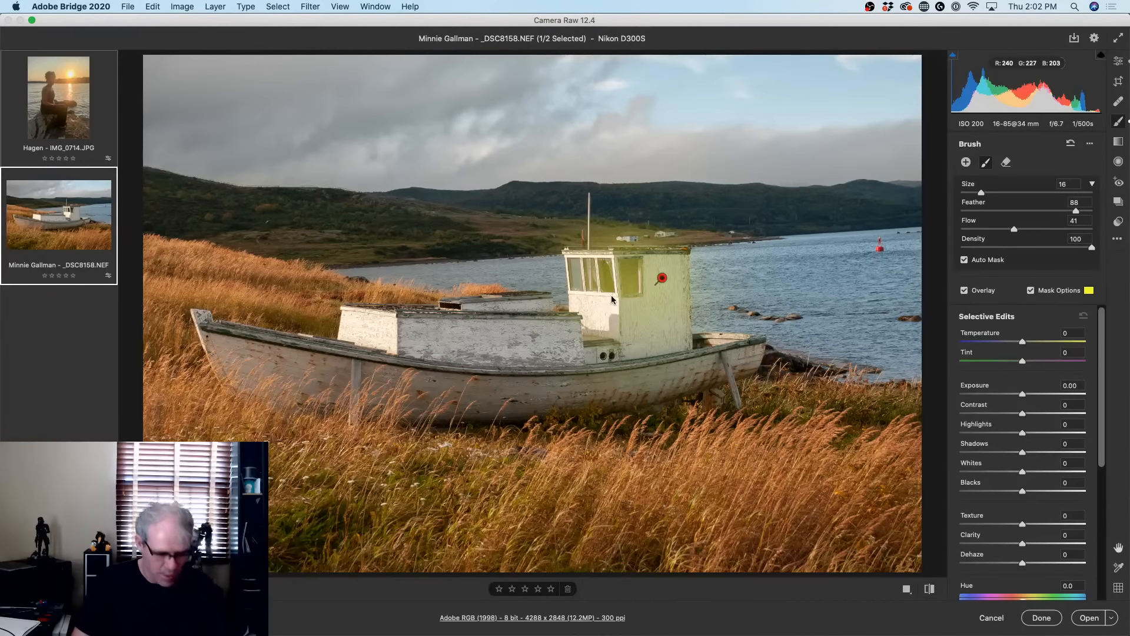
key("super+z")
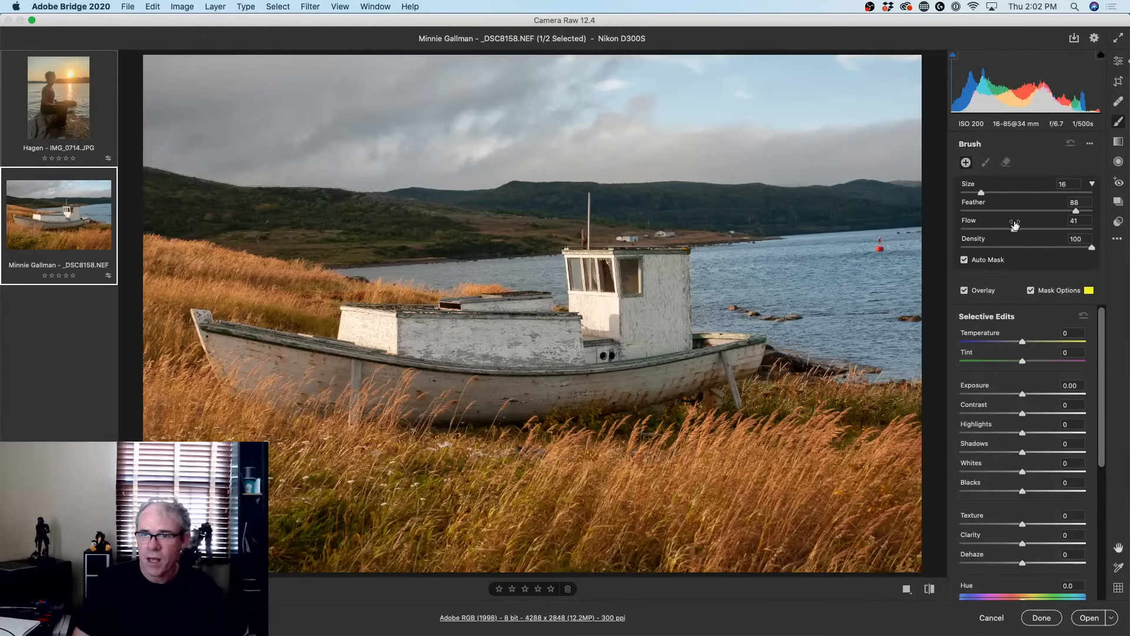
Set the brush Flow to 100 and paint a mask over the cabin and hull, shrinking the brush to size 5
left_click_drag(1014, 228, 1092, 228)
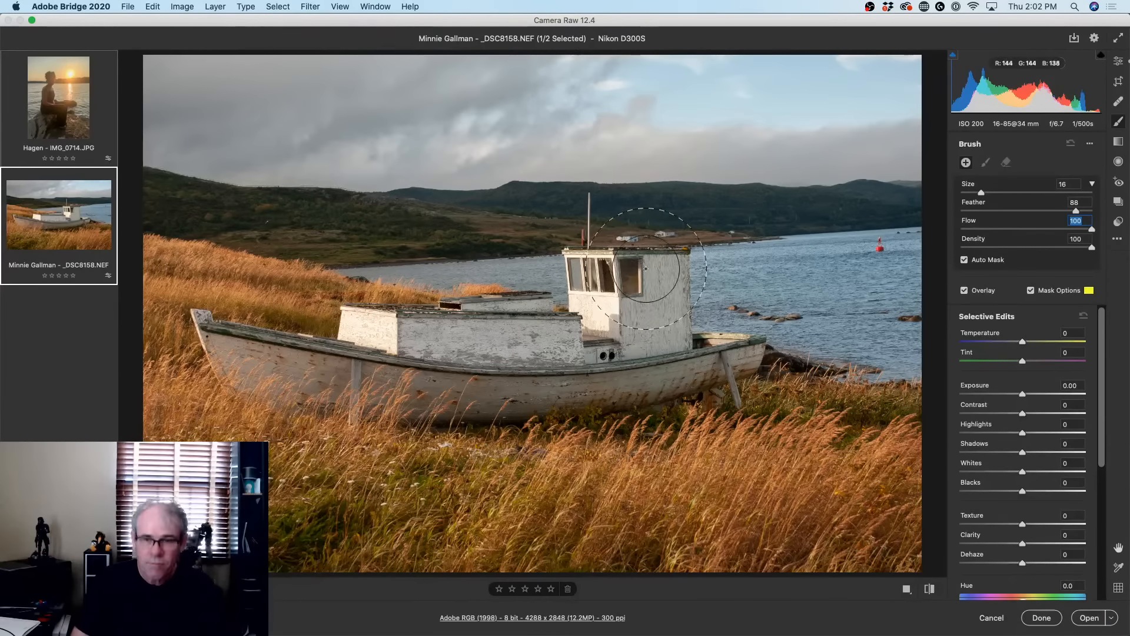
key("bracketleft")
key("bracketleft")
key("bracketleft")
key("bracketleft")
key("bracketleft")
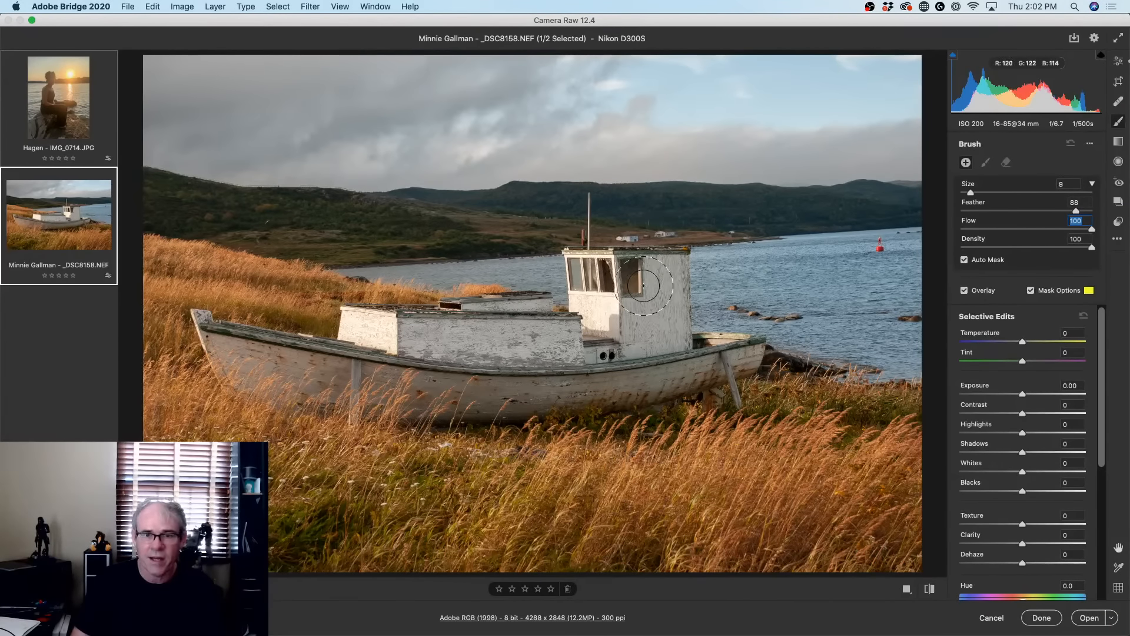
mouse_move(655, 284)
left_mouse_down()
mouse_move(630, 268)
mouse_move(648, 270)
mouse_move(581, 268)
mouse_move(599, 301)
left_mouse_up()
mouse_move(630, 293)
left_mouse_down()
mouse_move(653, 303)
mouse_move(671, 353)
mouse_move(606, 377)
mouse_move(318, 356)
mouse_move(217, 332)
mouse_move(419, 366)
mouse_move(461, 336)
mouse_move(361, 323)
mouse_move(524, 312)
mouse_move(547, 333)
mouse_move(553, 361)
mouse_move(577, 333)
mouse_move(591, 245)
mouse_move(671, 265)
mouse_move(674, 368)
mouse_move(756, 351)
mouse_move(703, 345)
mouse_move(720, 342)
mouse_move(706, 348)
mouse_move(735, 344)
mouse_move(603, 371)
mouse_move(477, 375)
mouse_move(239, 340)
mouse_move(202, 317)
mouse_move(212, 312)
left_mouse_up()
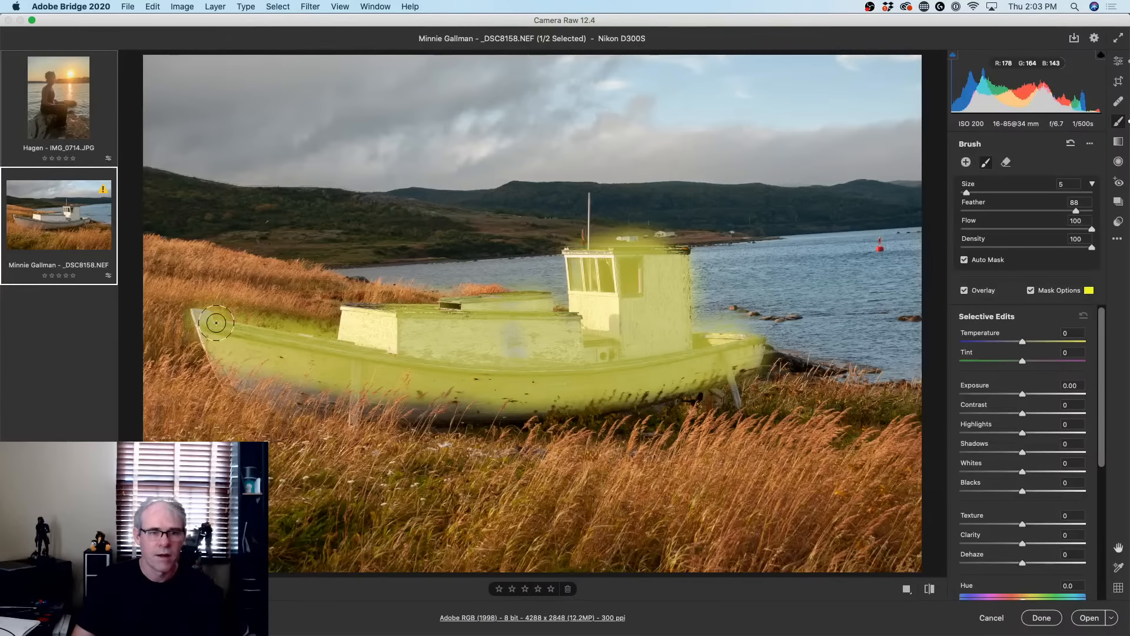
Erase the mask spill on the grass, hill and water around the boat, and touch up the gap on its side
key("alt")
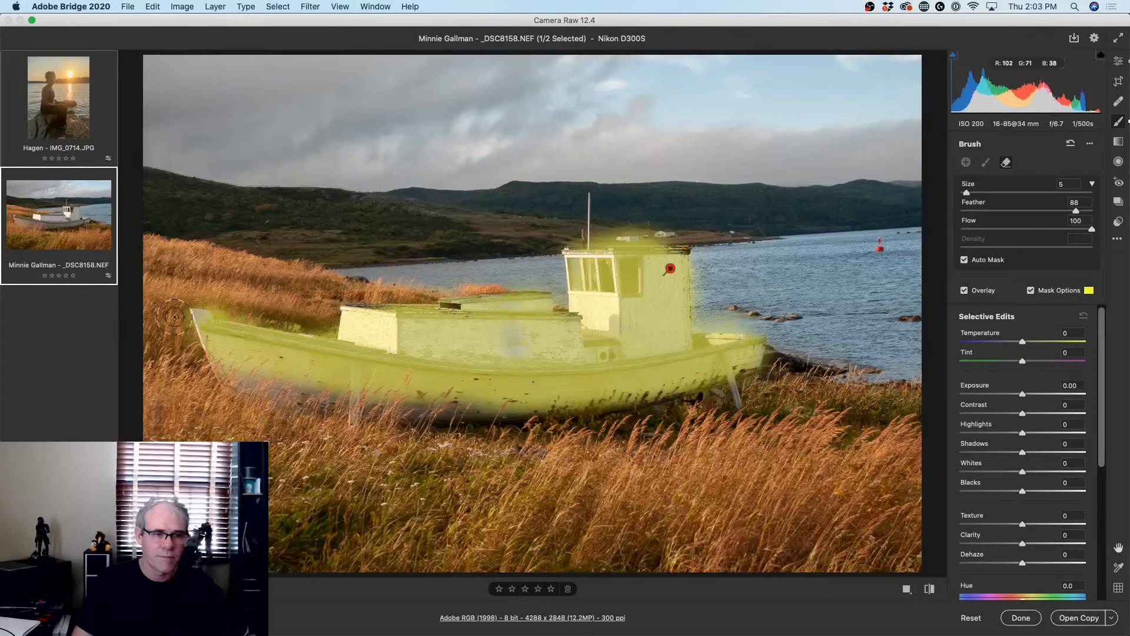
mouse_move(174, 312)
left_mouse_down()
mouse_move(177, 295)
mouse_move(327, 327)
mouse_move(332, 302)
mouse_move(325, 322)
mouse_move(336, 301)
mouse_move(390, 279)
mouse_move(386, 289)
mouse_move(543, 283)
left_mouse_up()
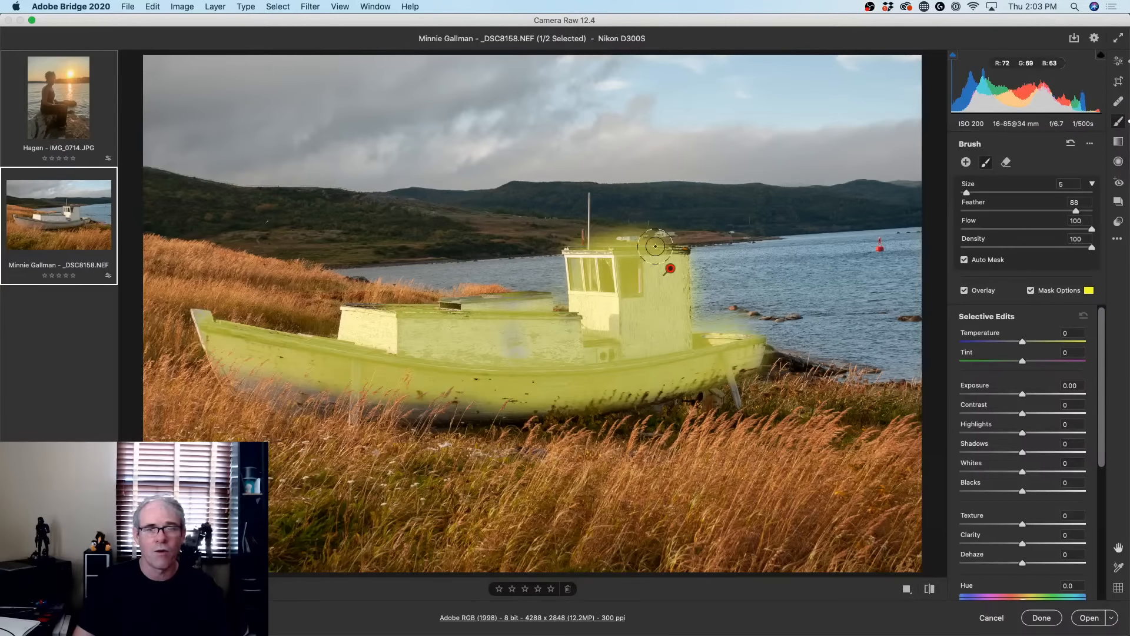
mouse_move(655, 246)
left_mouse_down()
mouse_move(622, 229)
mouse_move(684, 230)
mouse_move(562, 232)
mouse_move(596, 253)
left_mouse_up()
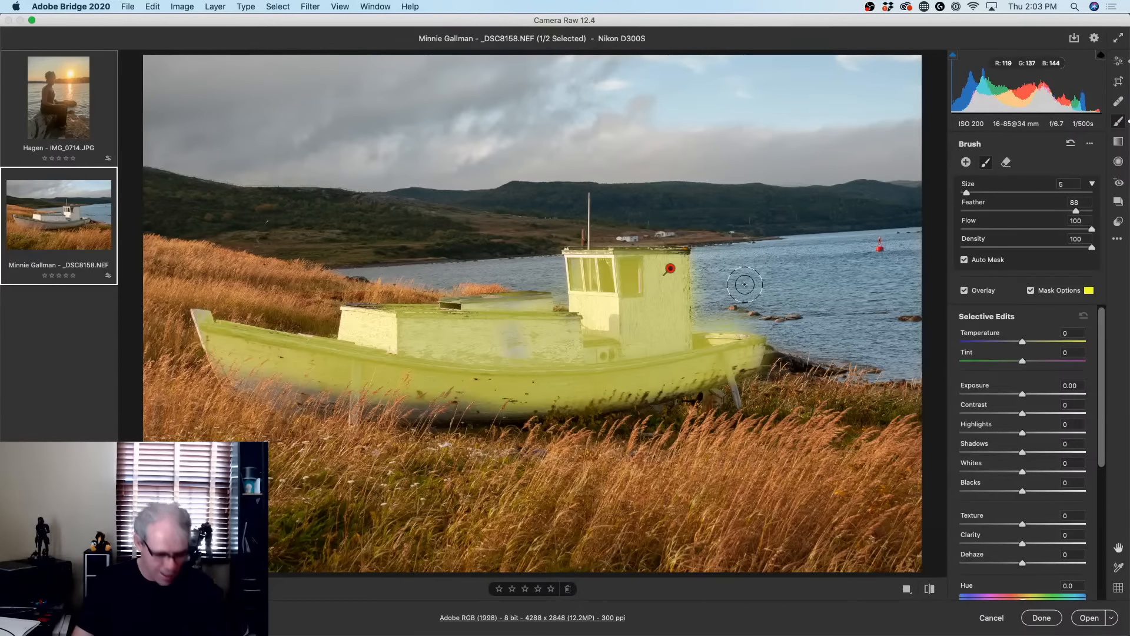
mouse_move(743, 285)
left_mouse_down()
mouse_move(701, 258)
mouse_move(698, 289)
mouse_move(740, 316)
left_mouse_up()
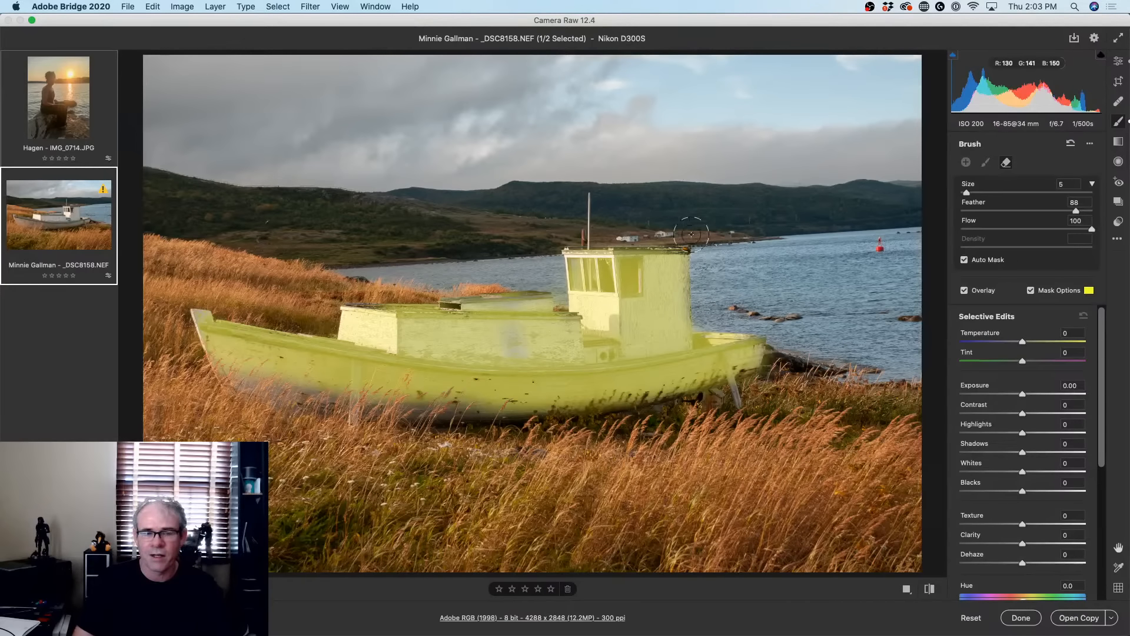
mouse_move(480, 361)
left_mouse_down()
mouse_move(514, 363)
mouse_move(525, 347)
mouse_move(411, 343)
mouse_move(514, 345)
mouse_move(488, 348)
left_mouse_up()
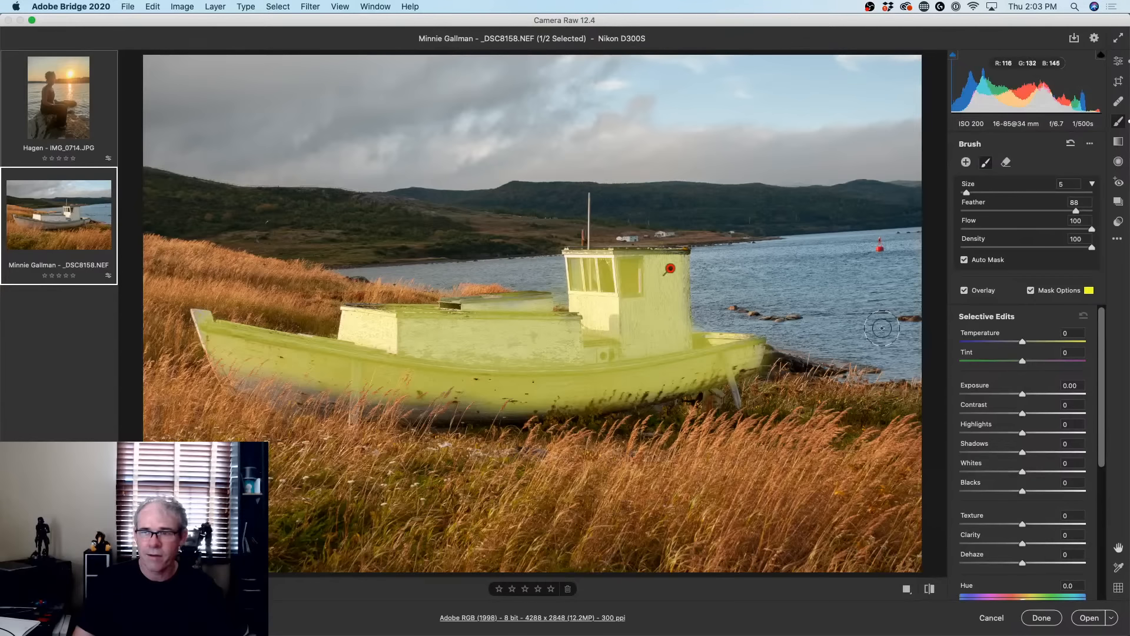
Turn off Auto Mask and the mask display, and set the boat mask's Texture to +82, Clarity to +22 and Dehaze to +5
mouse_move(448, 295)
left_mouse_down()
mouse_move(424, 357)
mouse_move(419, 338)
mouse_move(537, 345)
mouse_move(440, 348)
mouse_move(526, 364)
mouse_move(462, 371)
mouse_move(585, 353)
mouse_move(648, 329)
mouse_move(659, 305)
mouse_move(650, 288)
mouse_move(621, 294)
mouse_move(608, 327)
mouse_move(388, 367)
mouse_move(394, 349)
mouse_move(372, 333)
mouse_move(401, 335)
left_mouse_up()
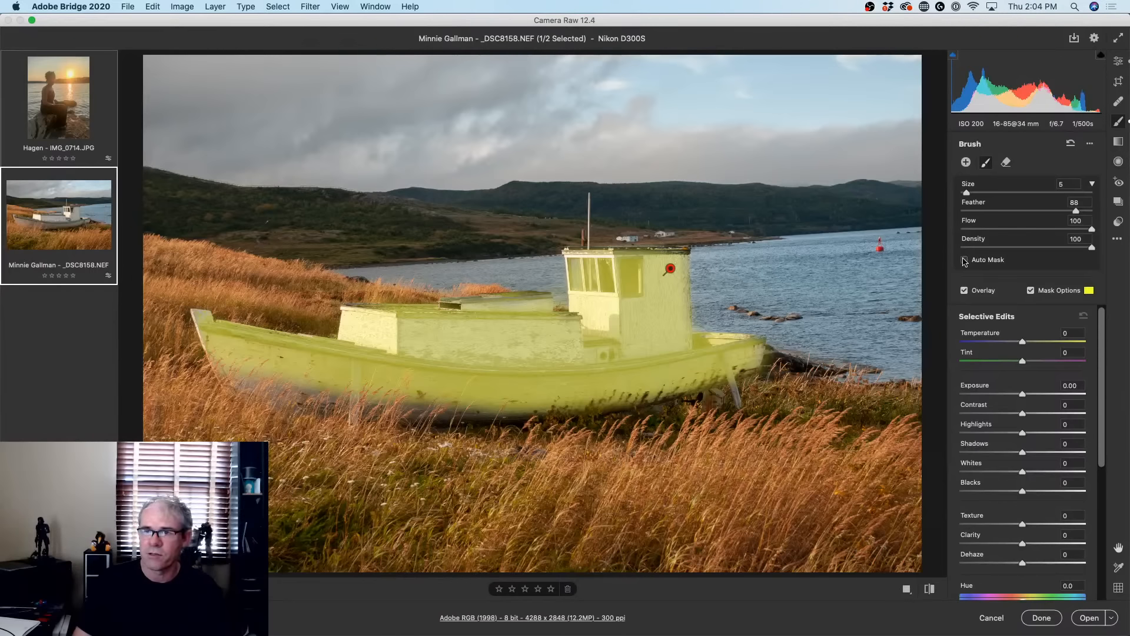
left_click(1030, 291)
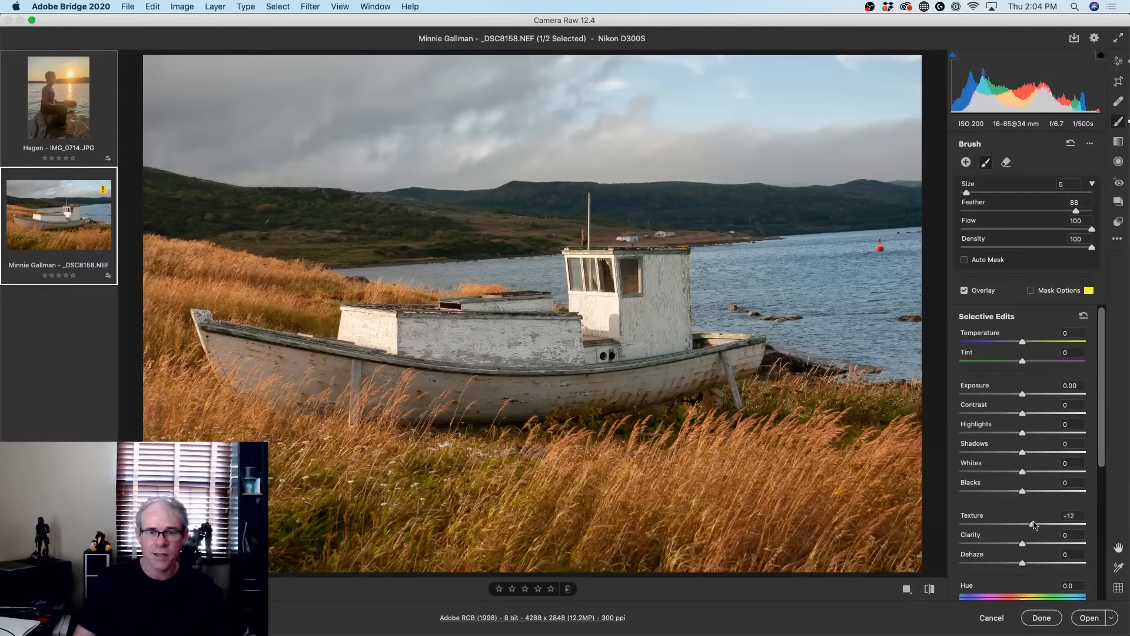
left_click_drag(1119, 515, 963, 518)
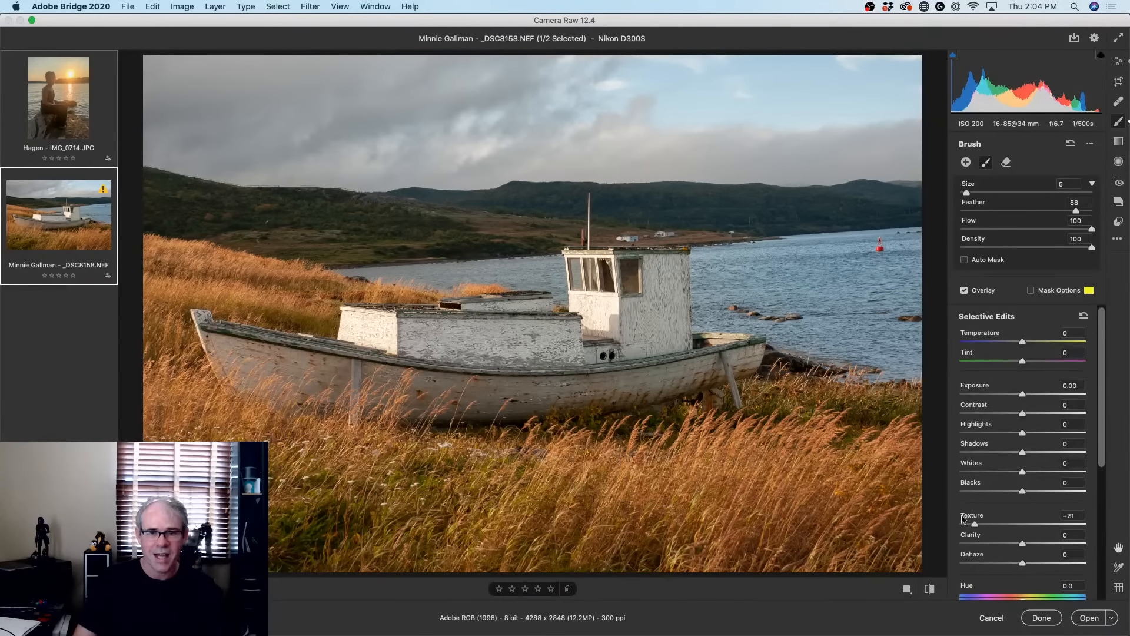
mouse_move(1033, 524)
left_mouse_down()
mouse_move(1020, 527)
mouse_move(1048, 527)
mouse_move(1025, 563)
left_mouse_up()
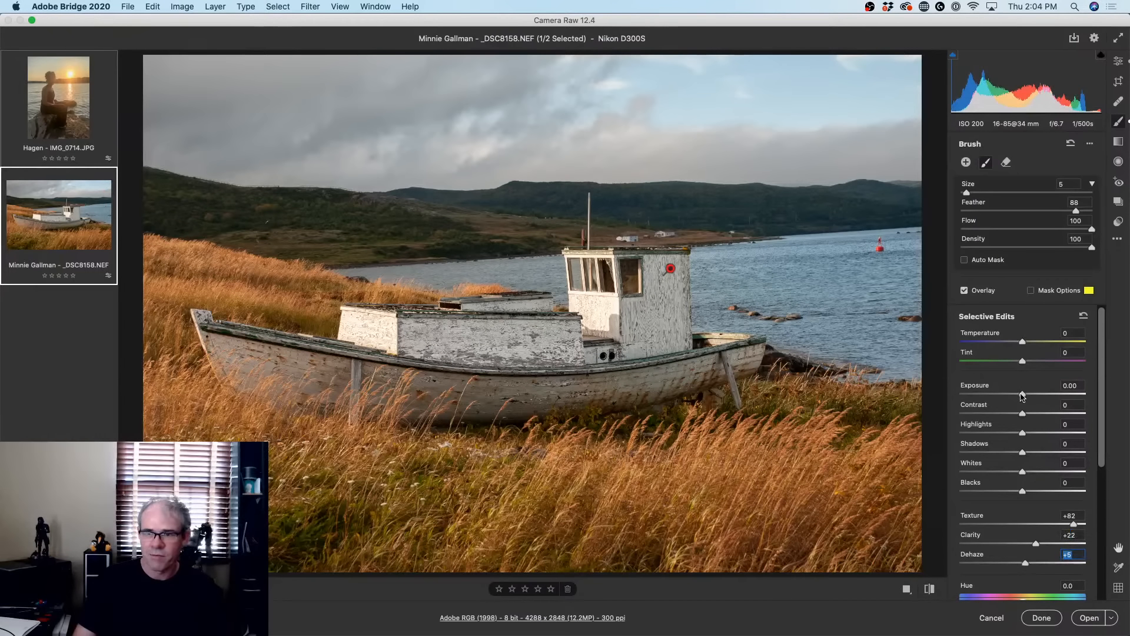
Set the boat mask's Highlights to -15, Shadows to +69 and Exposure to 0.00, and compare by briefly deleting and restoring the adjustment
left_click_drag(1022, 396, 1020, 397)
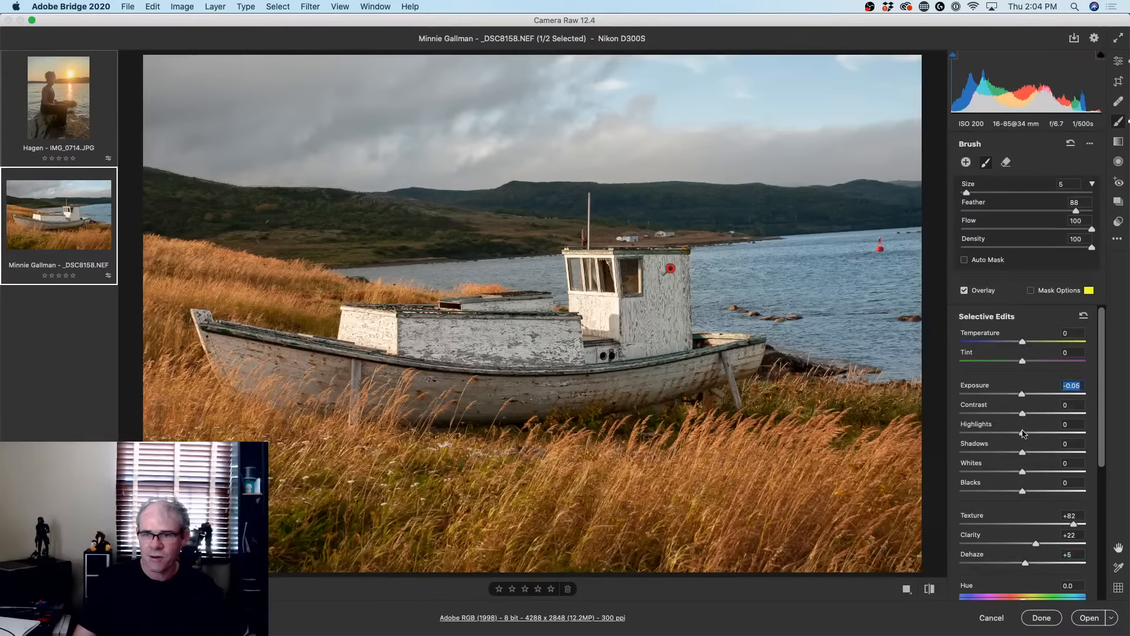
mouse_move(1022, 438)
left_mouse_down()
mouse_move(1011, 435)
mouse_move(1062, 452)
left_mouse_up()
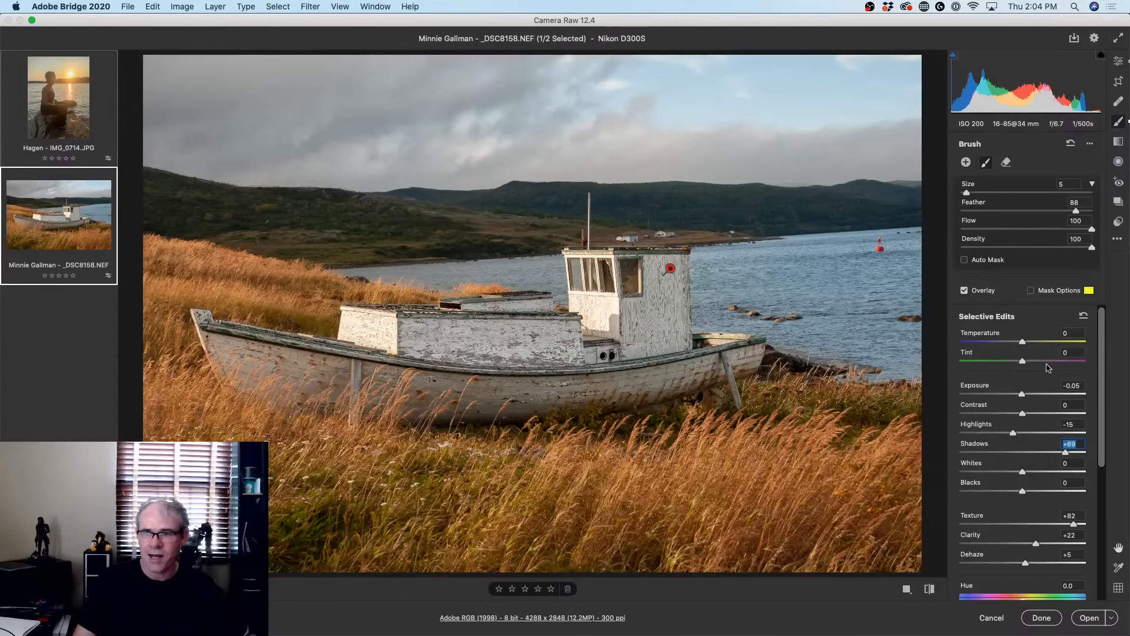
left_click_drag(1024, 396, 1024, 395)
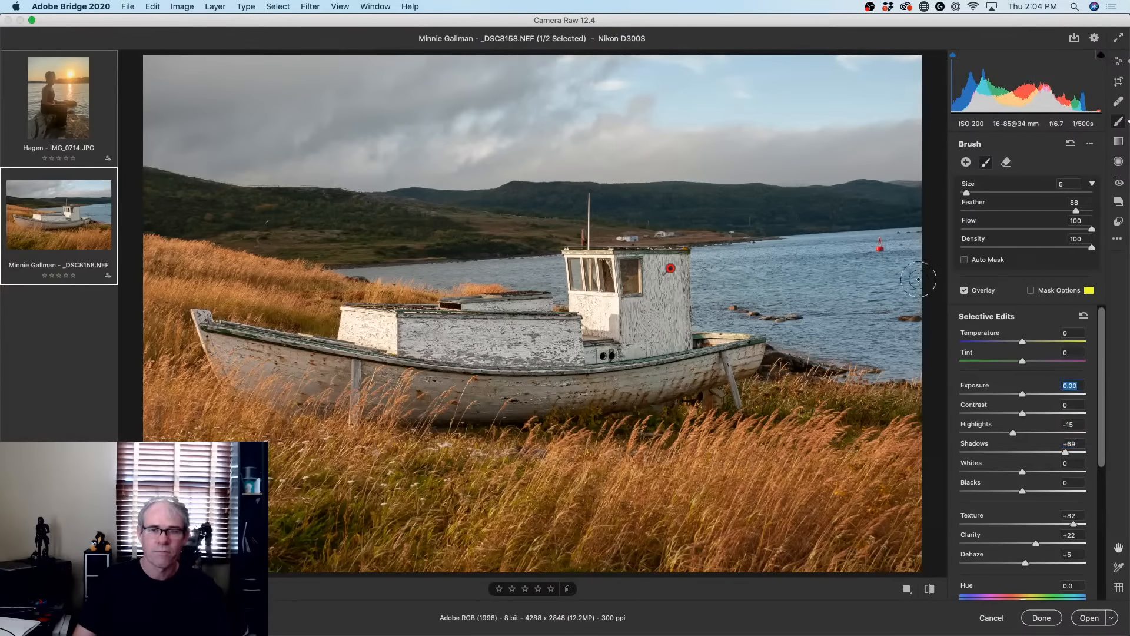
key("BackSpace")
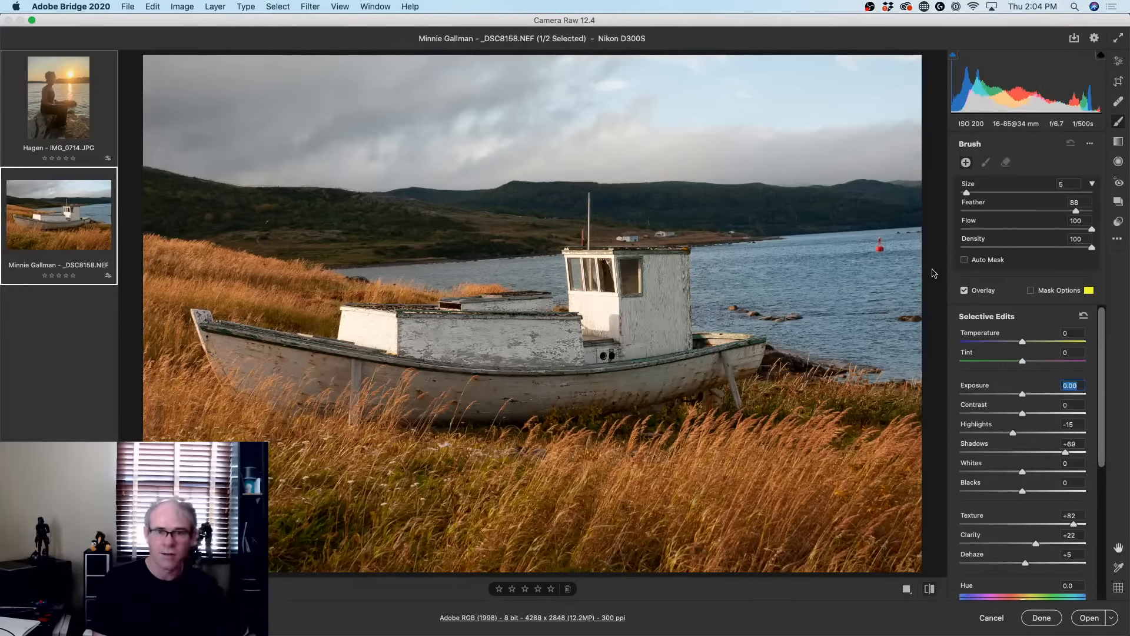
key("super+z")
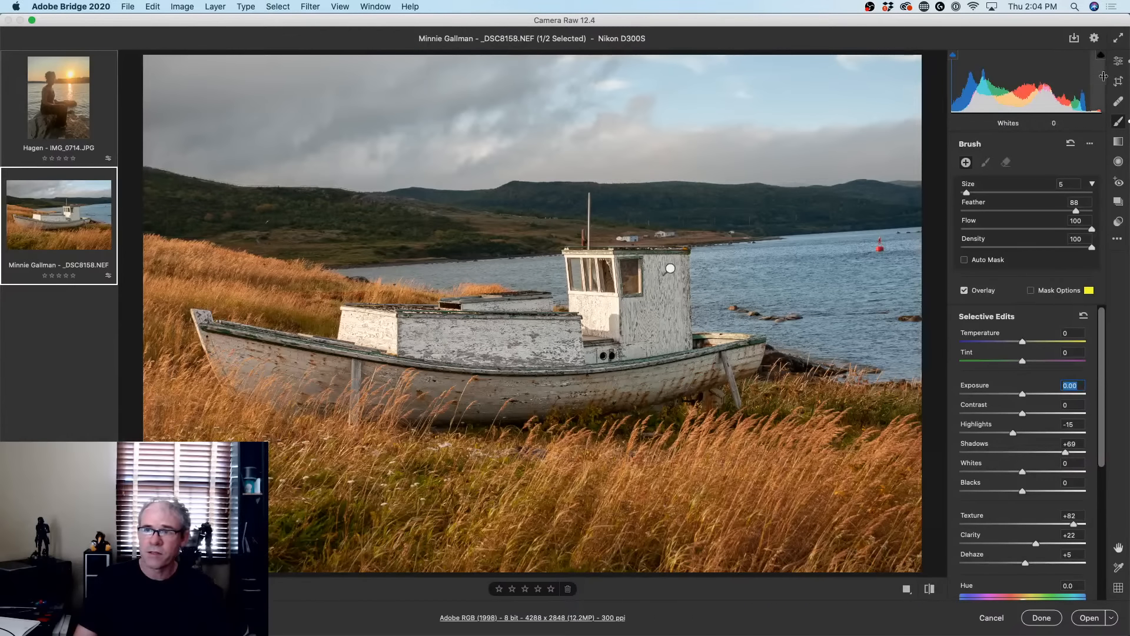
Straighten the photo along the far shoreline with the crop Straighten tool, rotating it 3.36 degrees
left_click(1118, 61)
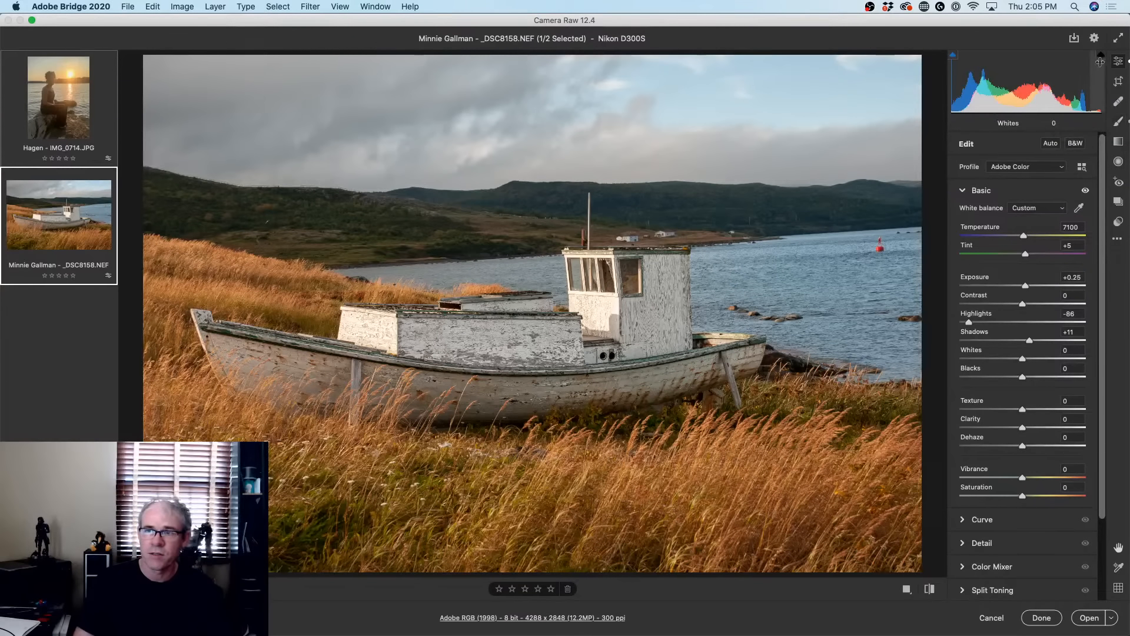
left_click(1118, 81)
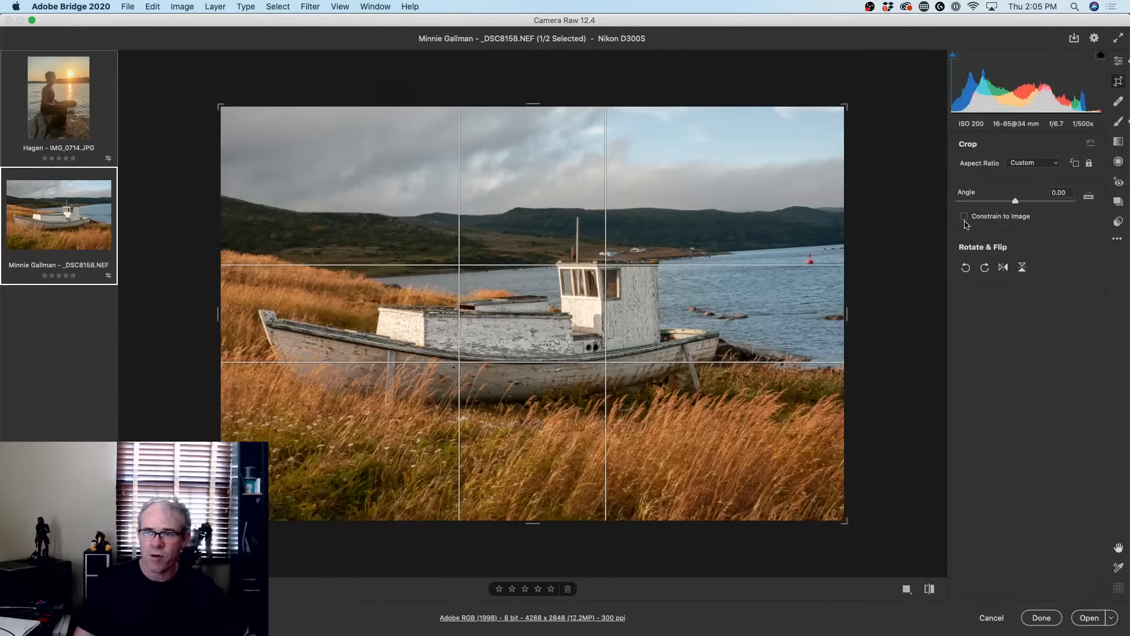
left_click(1089, 198)
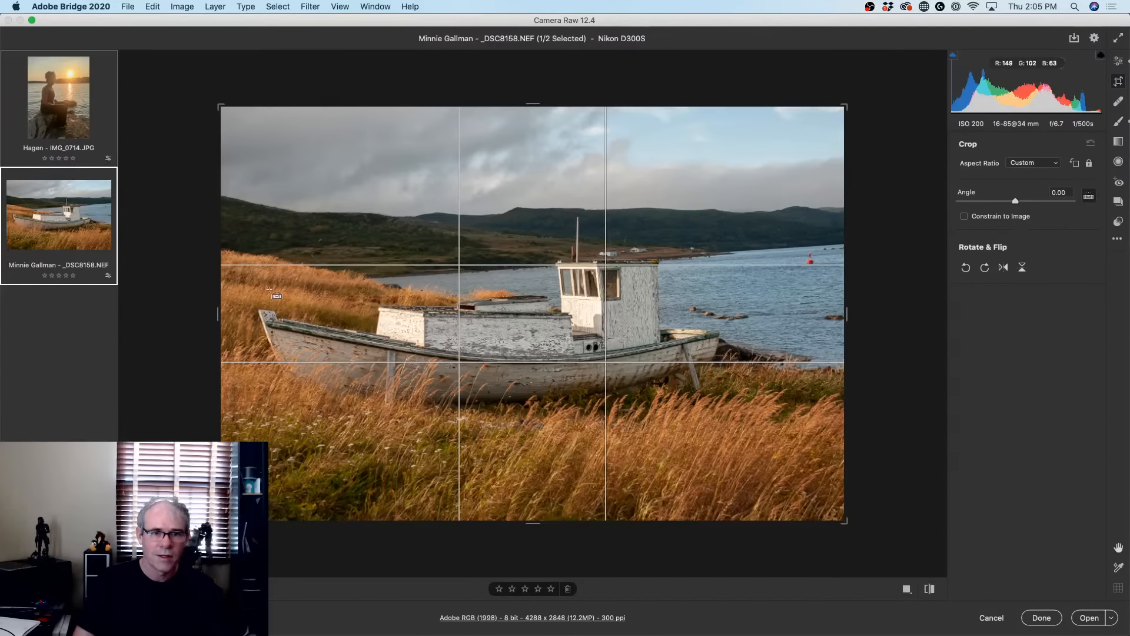
left_click_drag(238, 288, 845, 255)
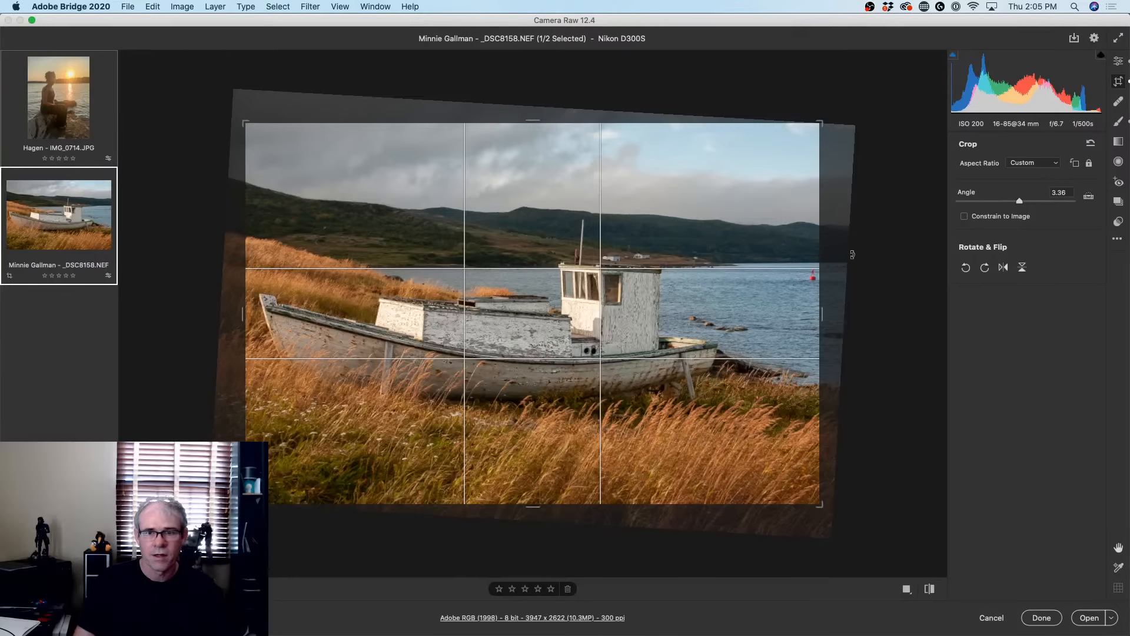
Lower the whole photo's Vibrance to -31 and view the cropped picture enlarged
left_click(1119, 61)
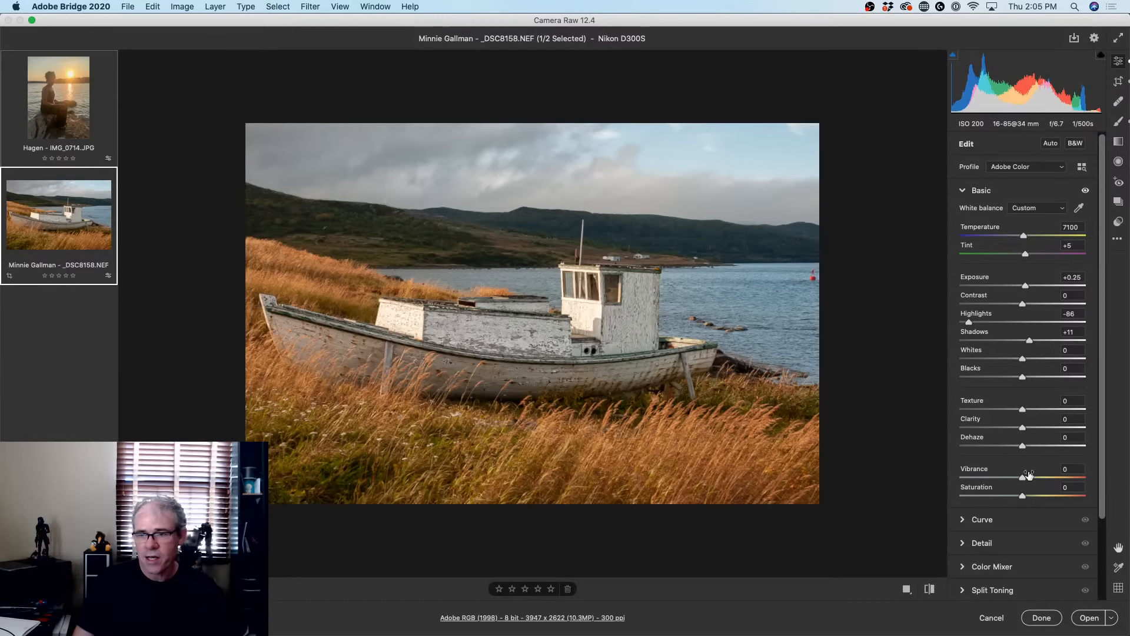
mouse_move(1023, 479)
left_mouse_down()
mouse_move(994, 483)
mouse_move(1018, 482)
mouse_move(1004, 482)
left_mouse_up()
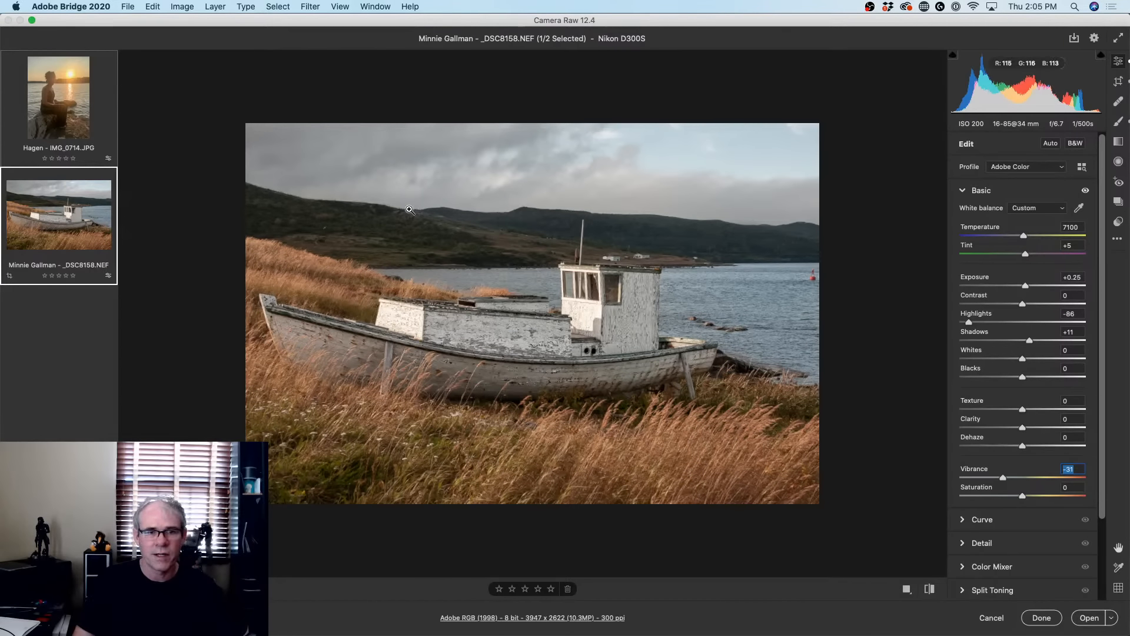
left_click(480, 298)
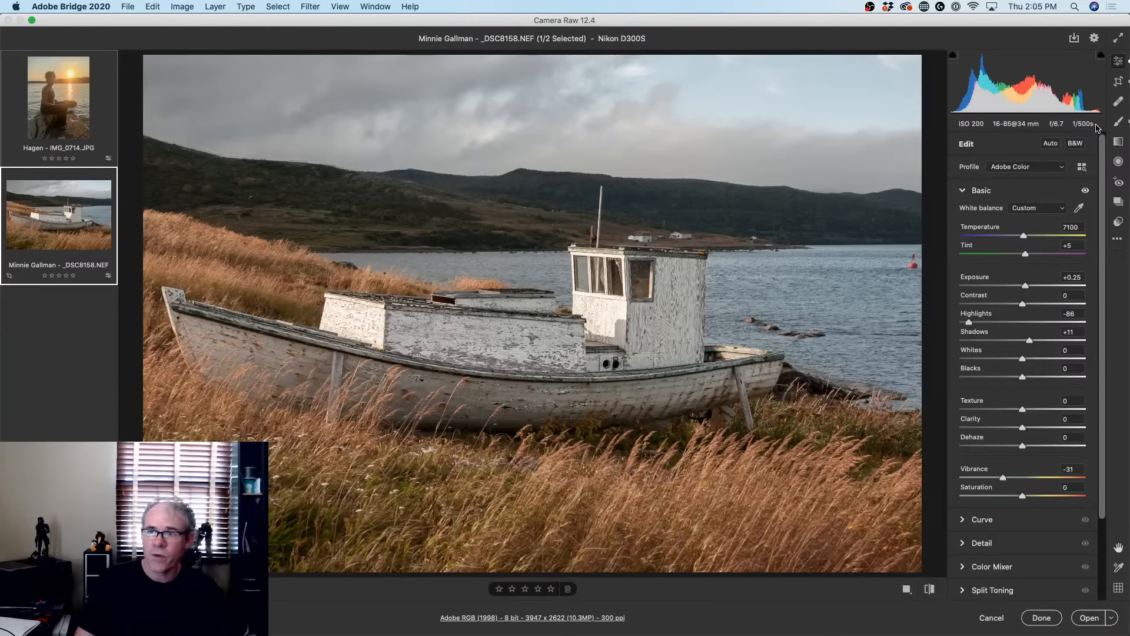
Reselect the brush adjustment on the boat's cabin and raise its Saturation to +78
left_click(1119, 122)
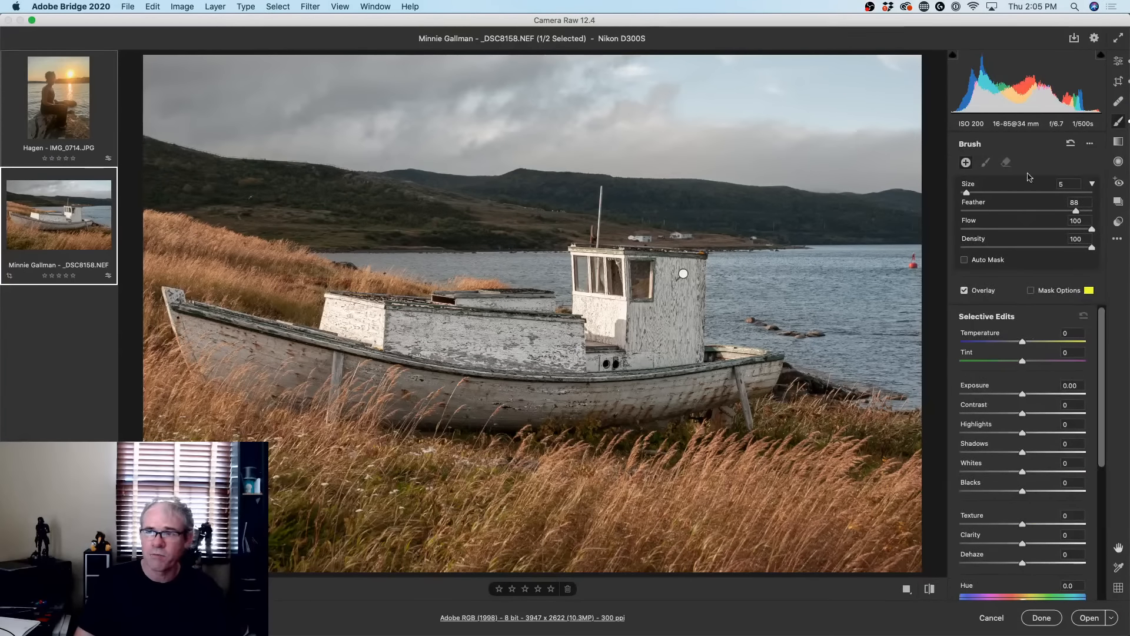
left_click(683, 274)
left_click(682, 274)
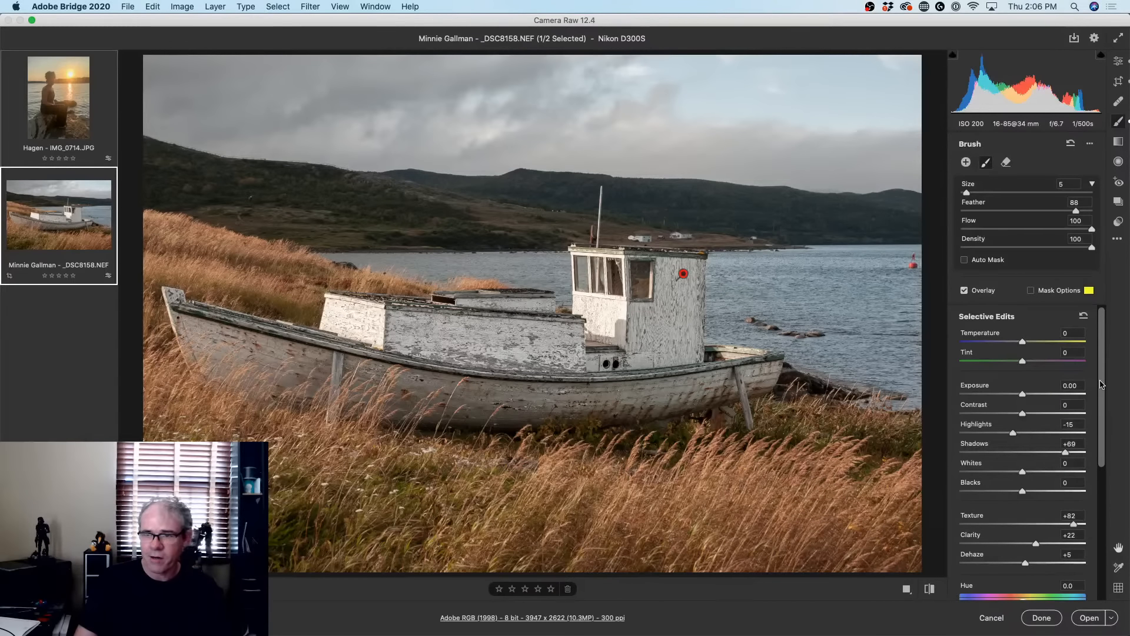
left_click_drag(1100, 383, 1114, 508)
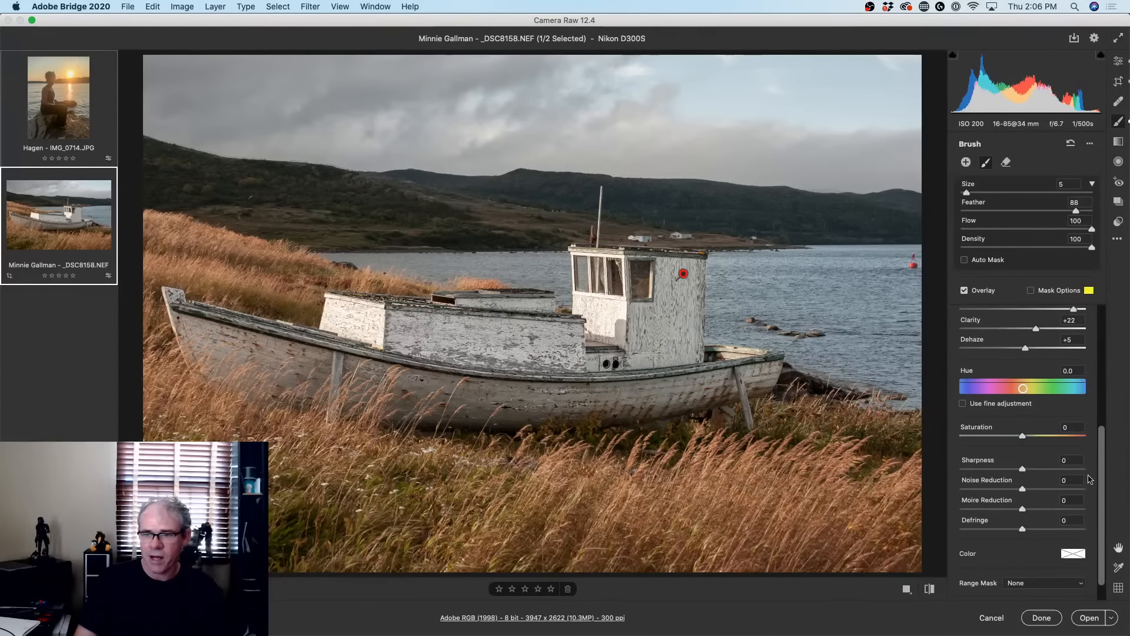
left_click_drag(1034, 436, 1071, 441)
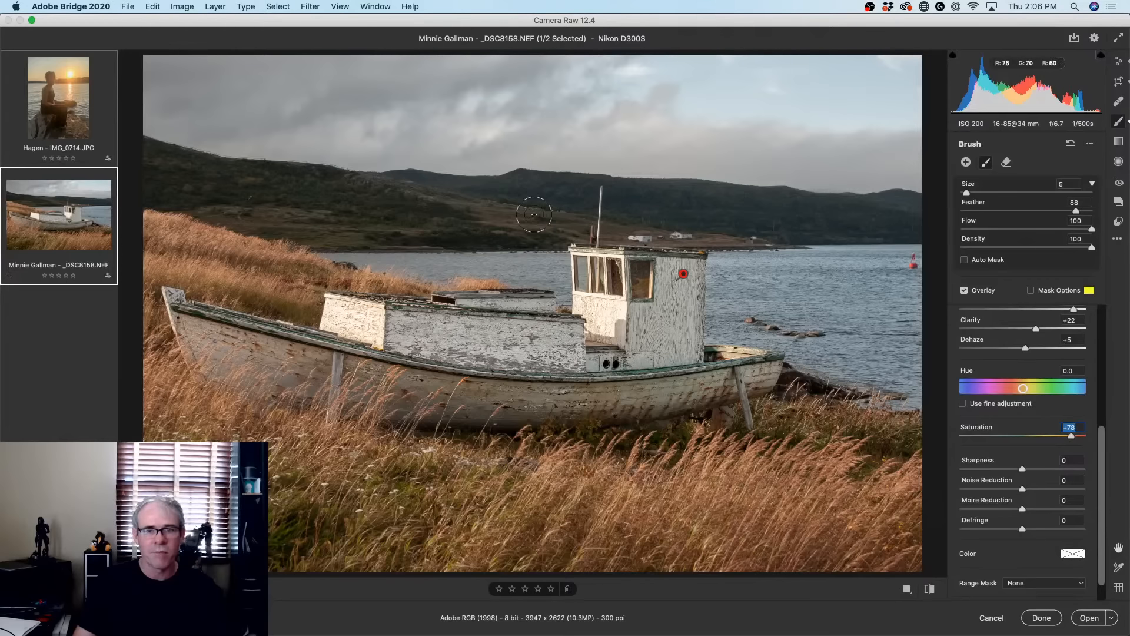
Set the whole photo's Contrast to +3 in the basic adjustments
left_click(1118, 63)
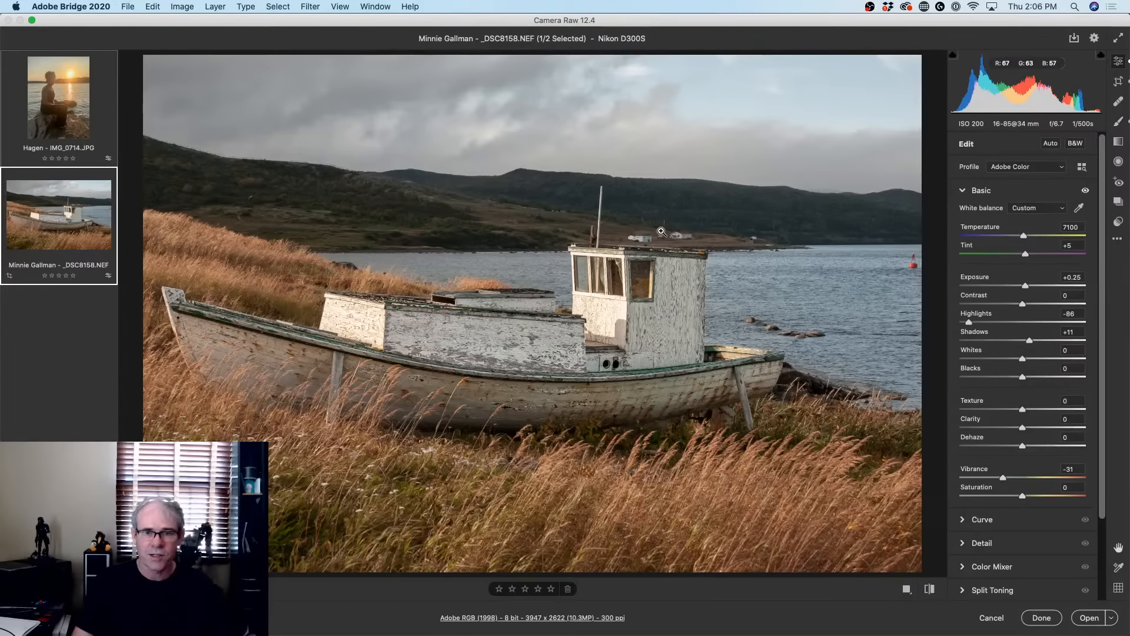
key("alt")
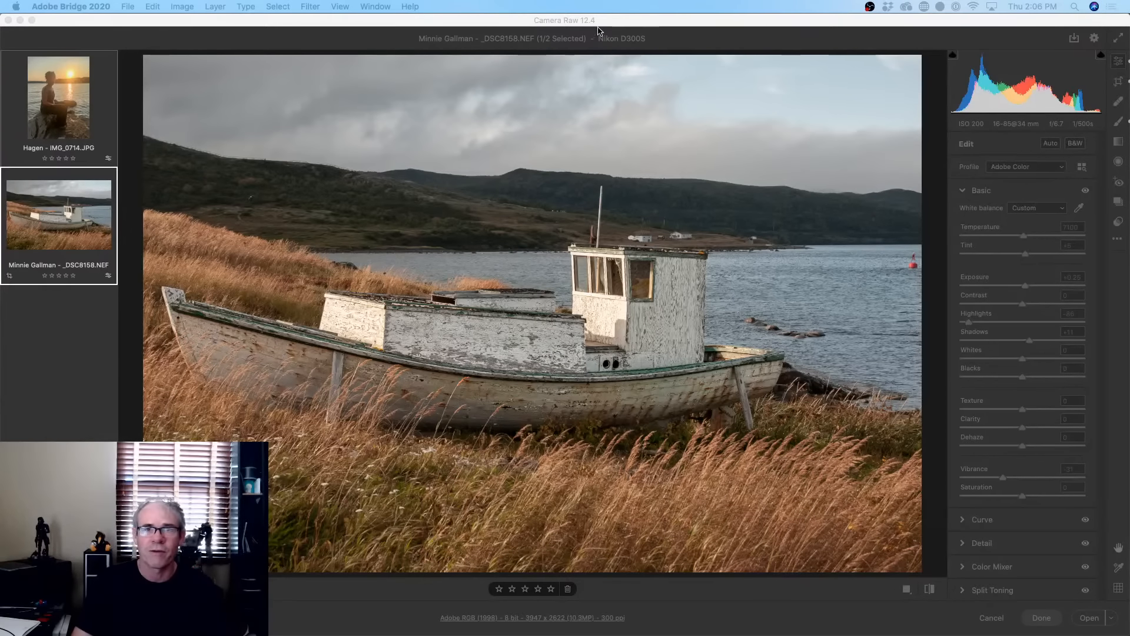
left_click(604, 21)
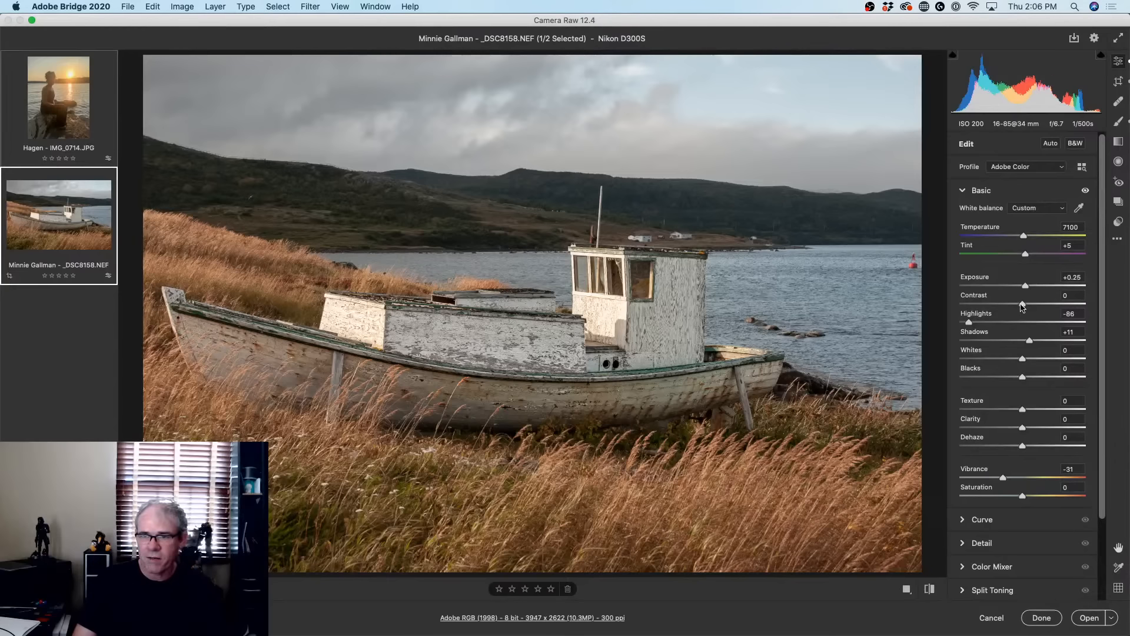
mouse_move(1024, 305)
left_mouse_down()
mouse_move(1034, 306)
mouse_move(1024, 306)
left_mouse_up()
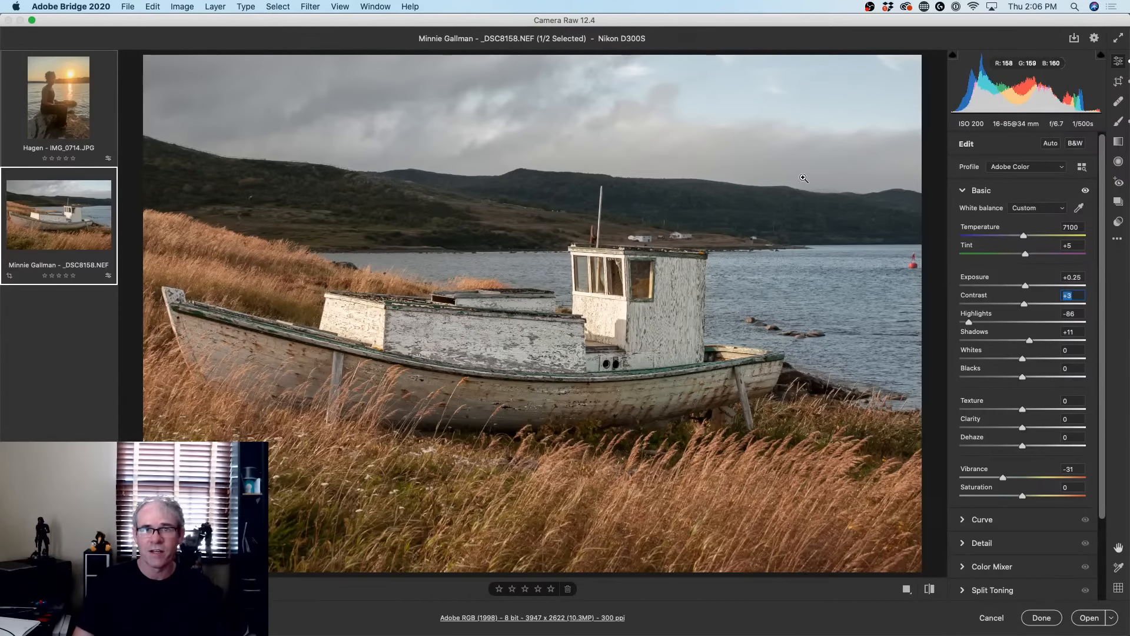
Draw a straight vertical graduated filter from the upper sky down to the hills
left_click(1120, 143)
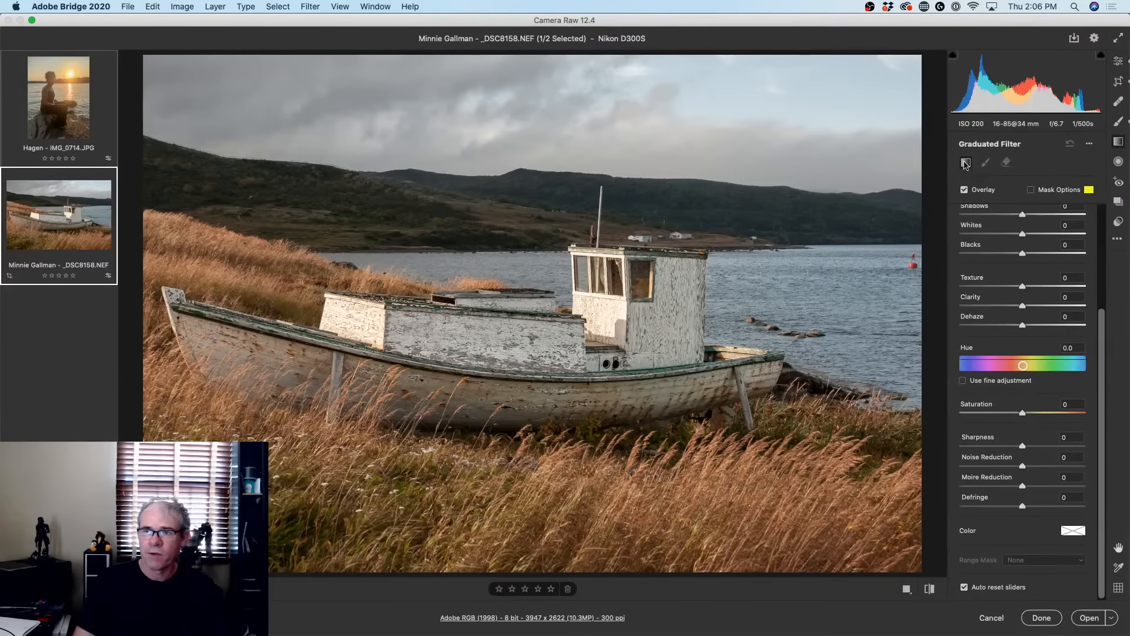
key("shift")
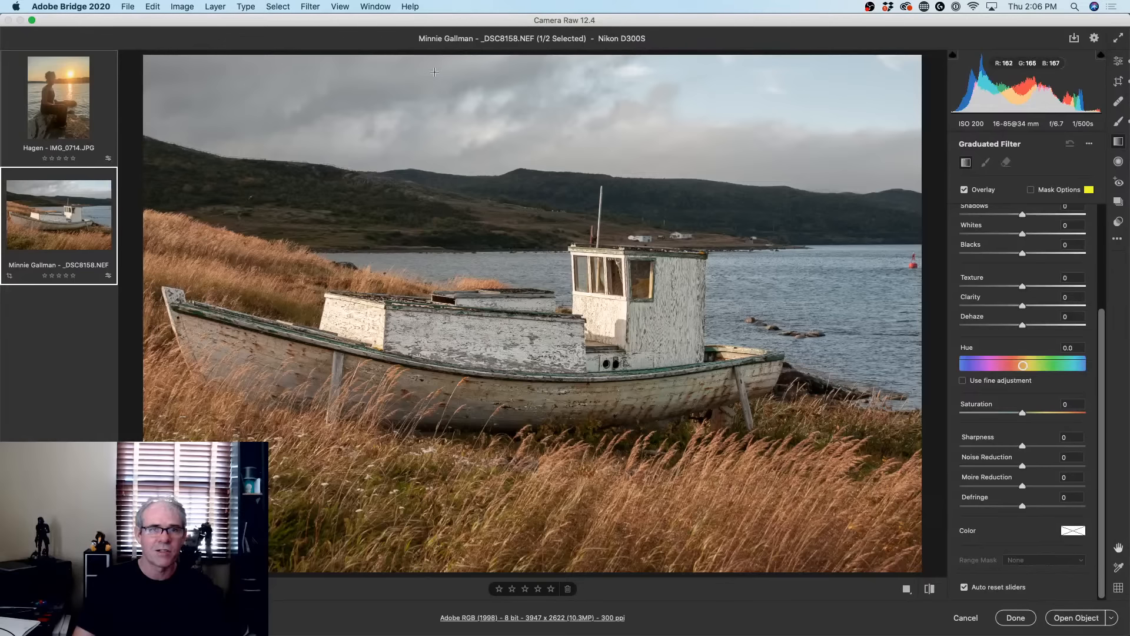
left_click_drag(434, 72, 436, 200)
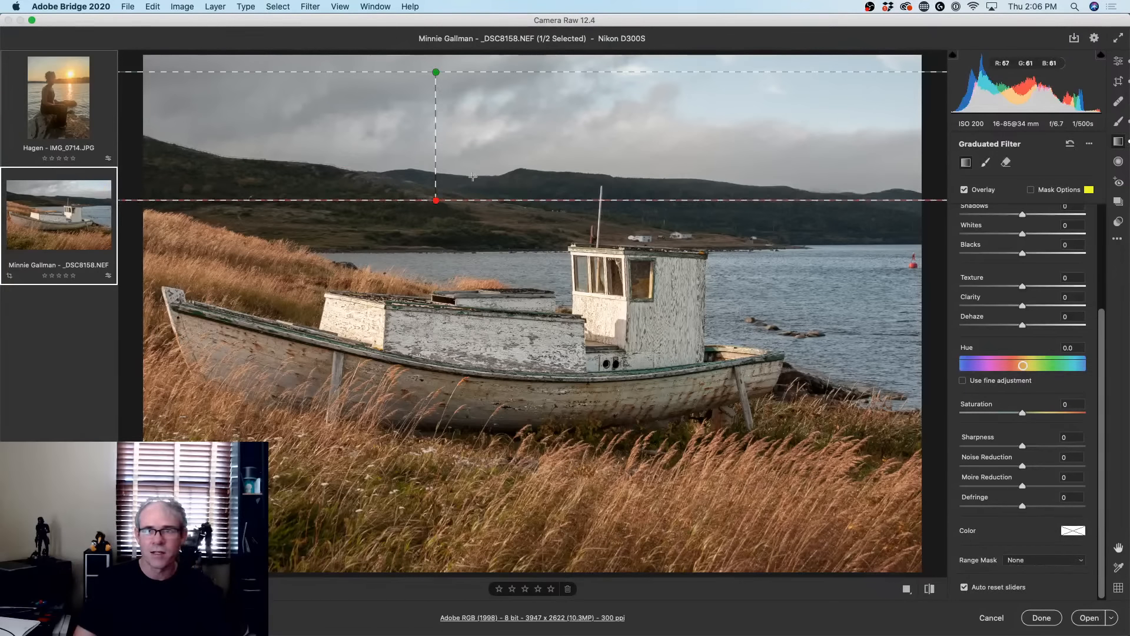
Set the sky filter's Exposure to -0.80 and extend its lower boundary down to near the far shoreline
left_click_drag(1103, 316, 1112, 219)
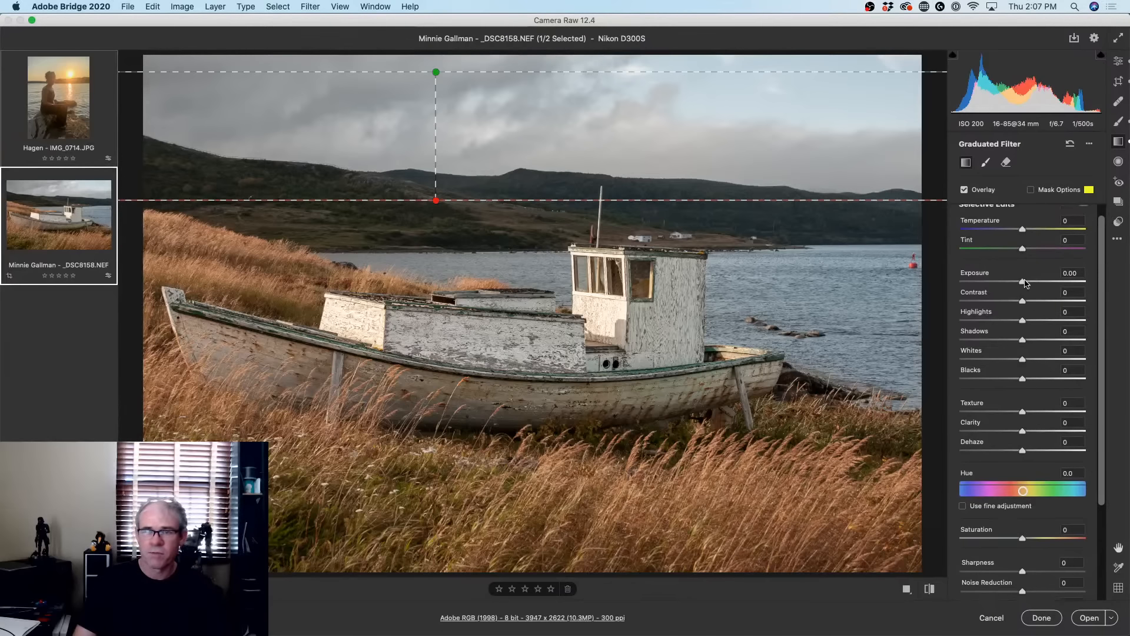
mouse_move(1024, 283)
left_mouse_down()
mouse_move(1006, 285)
mouse_move(1015, 287)
left_mouse_up()
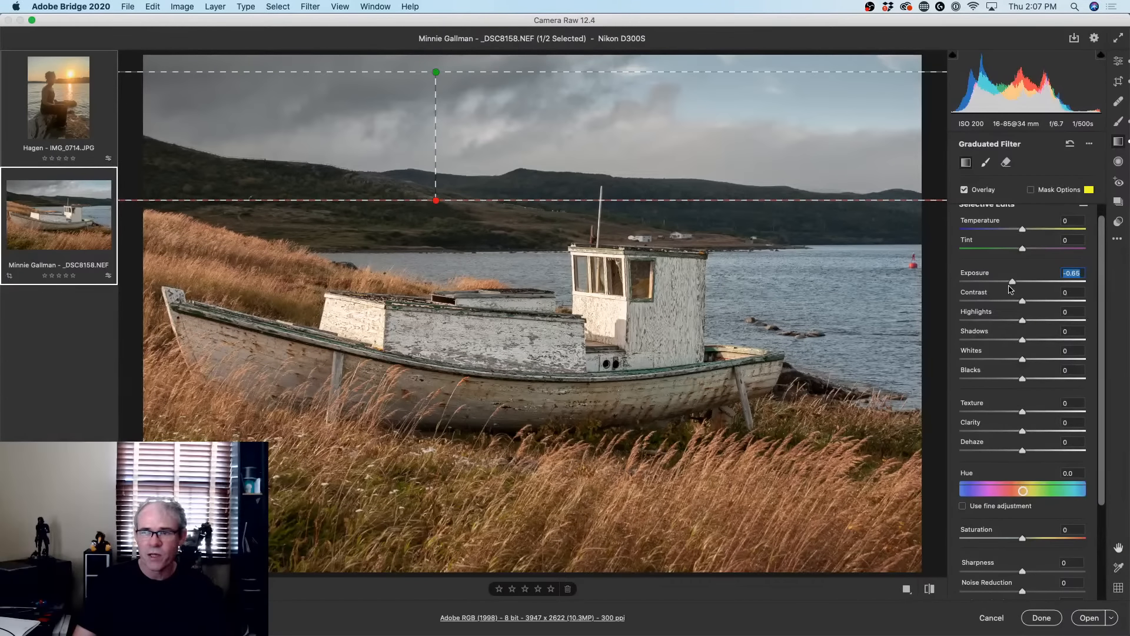
key("Down")
key("Down")
key("Down")
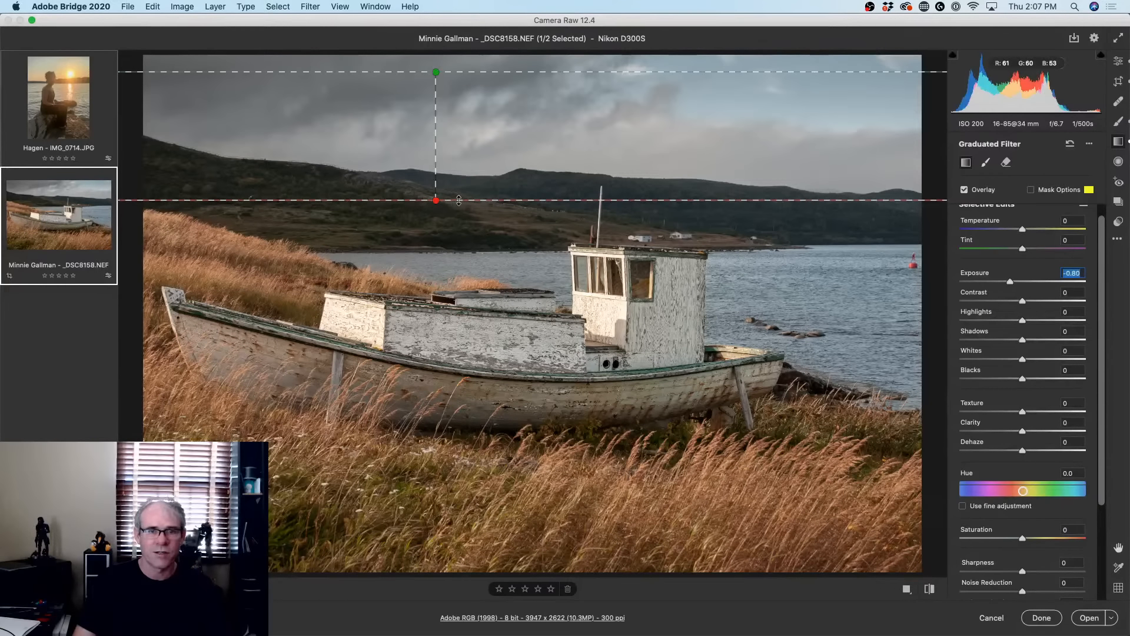
left_click_drag(459, 200, 454, 239)
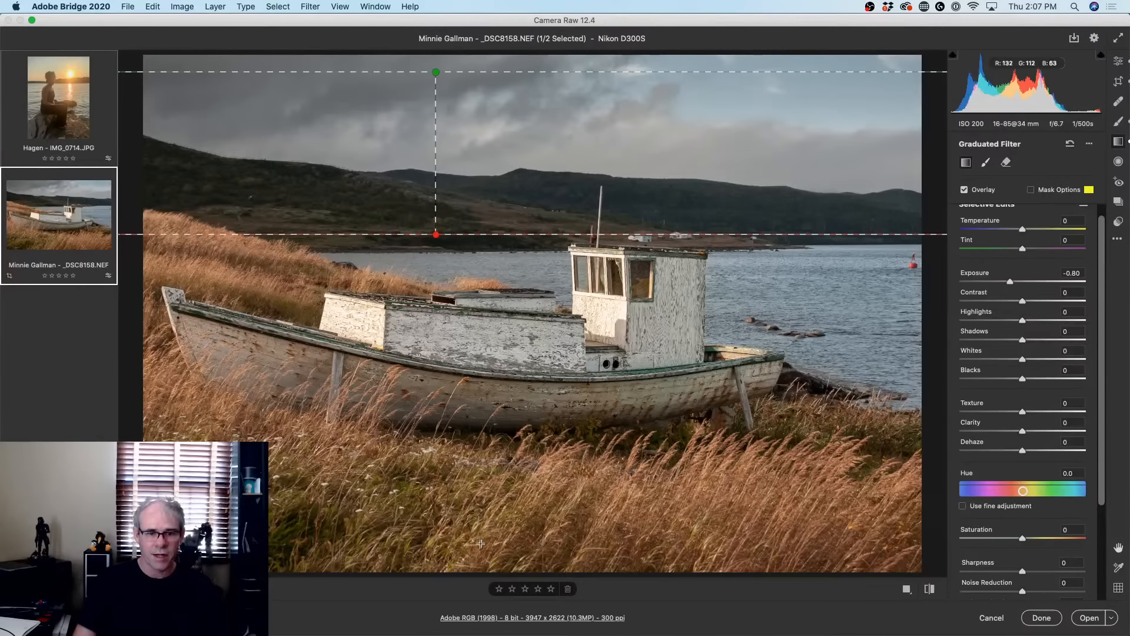
Add a graduated filter with Exposure -0.80 from the foreground grass up to the hull's base, and view the photo in full screen
left_click_drag(481, 544, 494, 416)
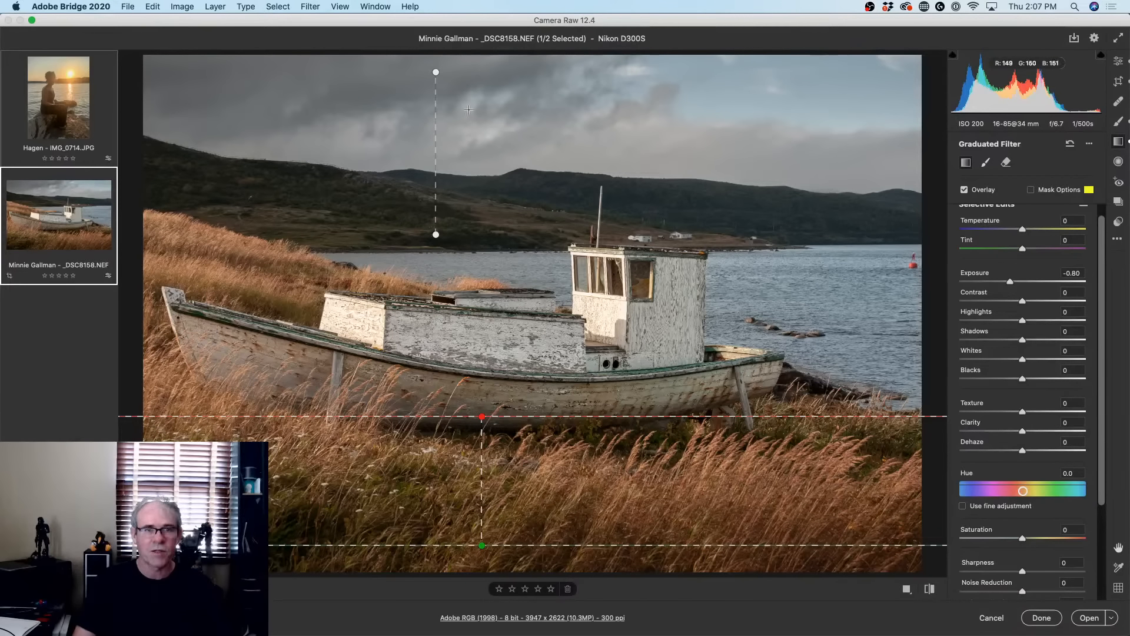
left_click(1118, 60)
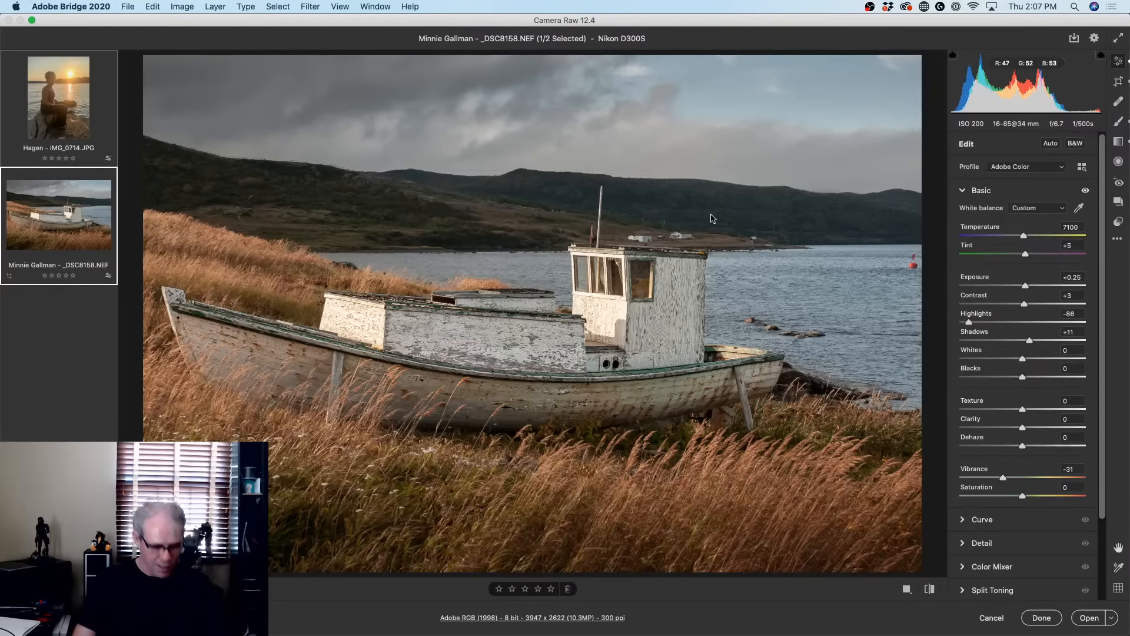
key("f")
key("f")
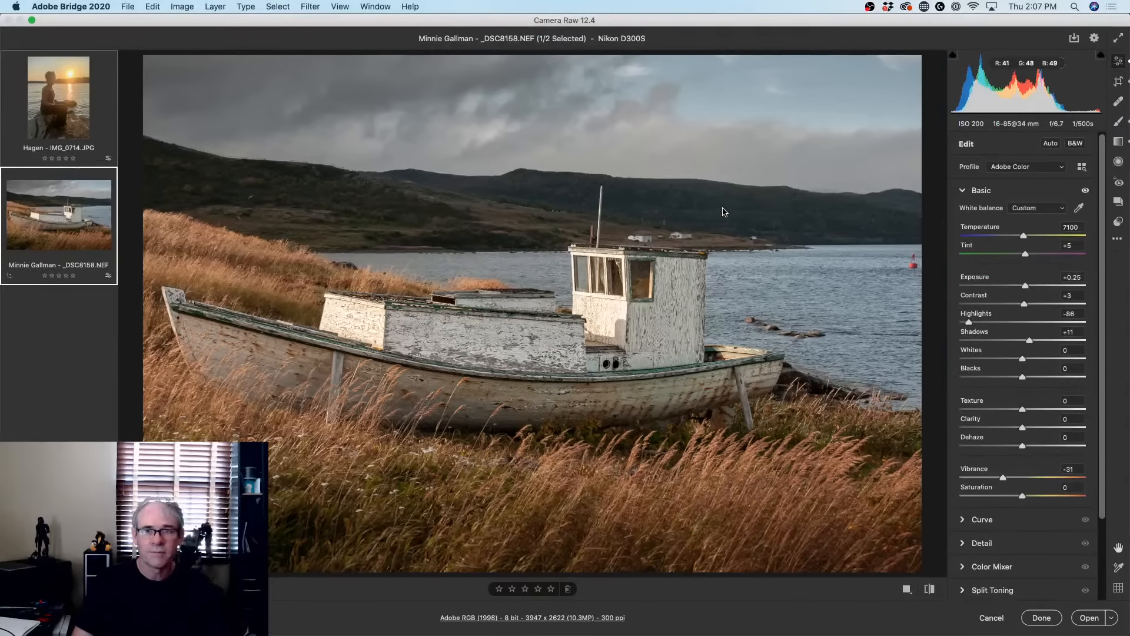
key("f")
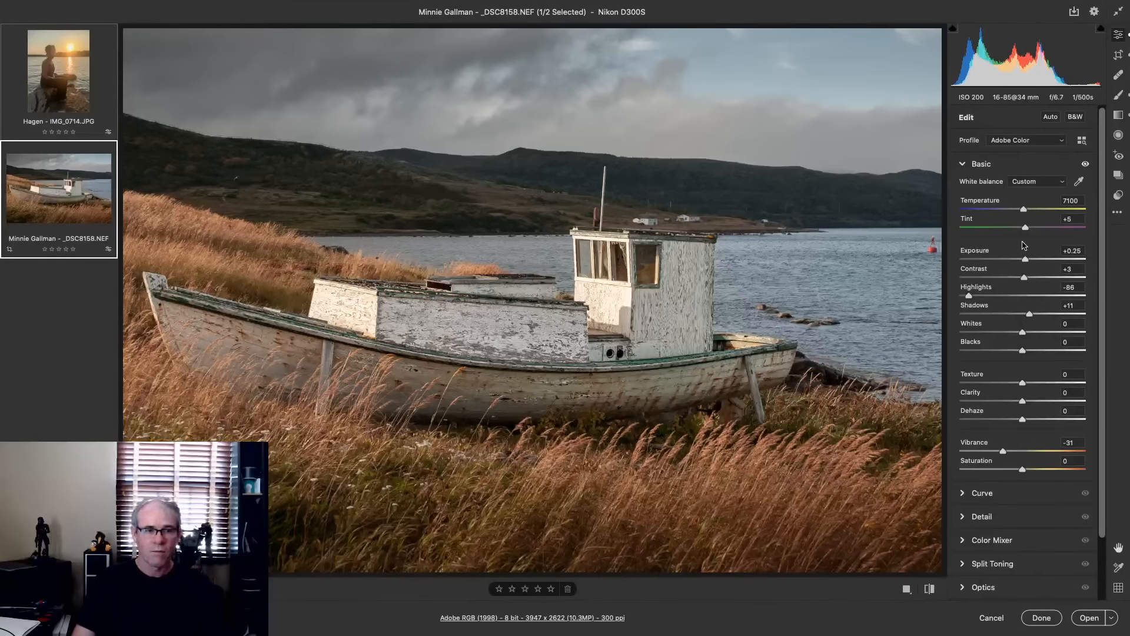
Compare the edited boat photo with its original version, and open the edited photo in Photoshop
key("p")
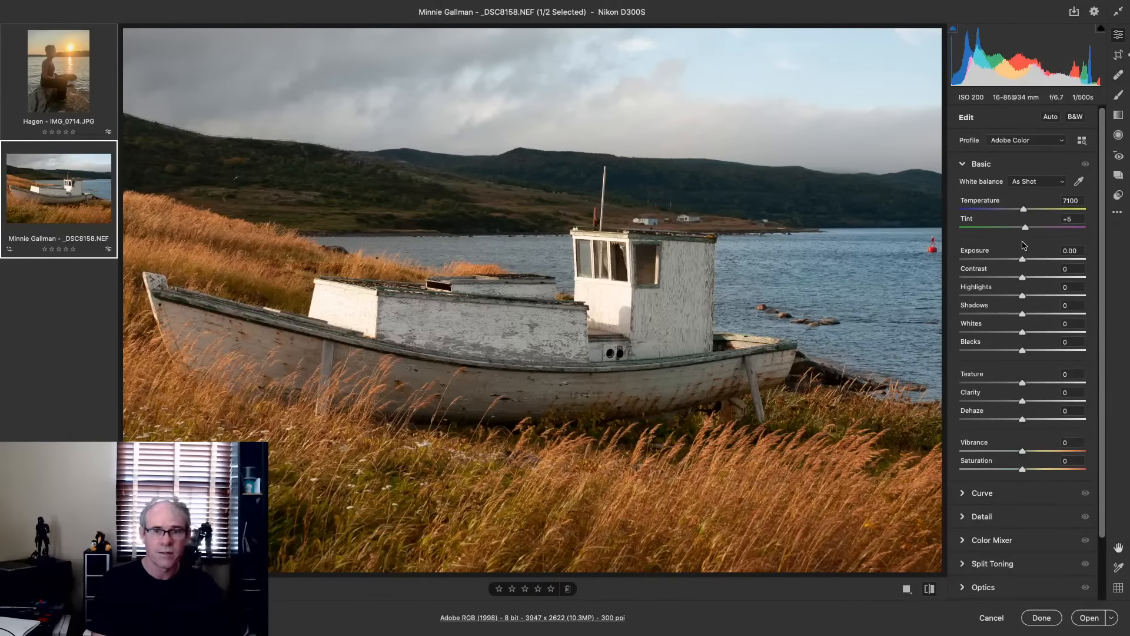
key("p")
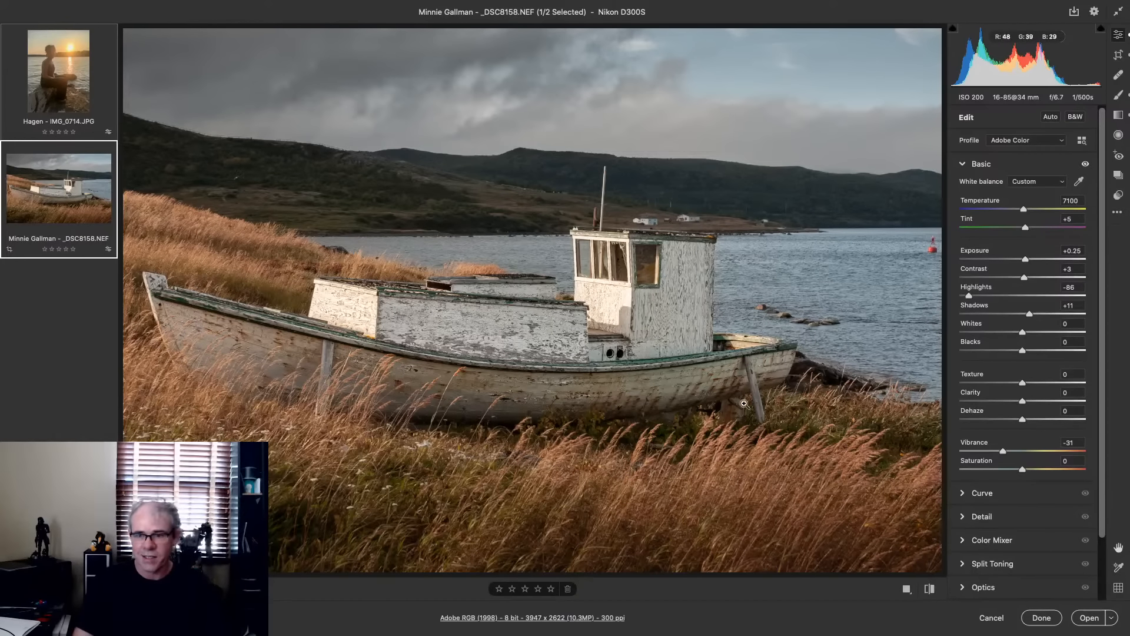
left_click(1087, 617)
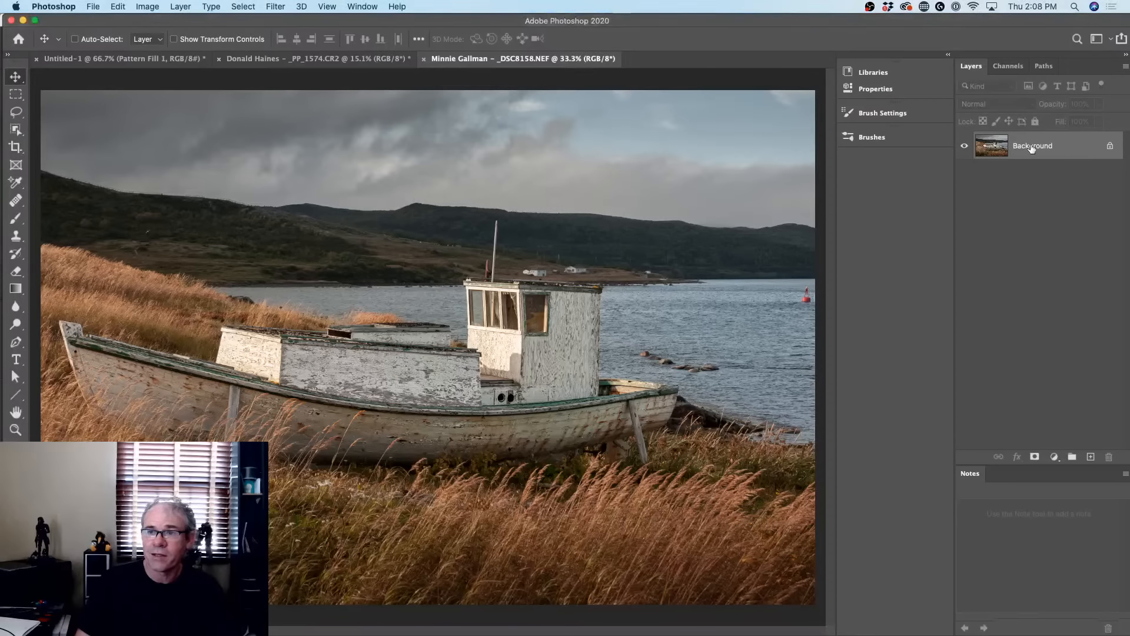
Duplicate the Background layer and set the copy's blend mode to Overlay
left_click_drag(1027, 148, 1091, 456)
left_click(1001, 104)
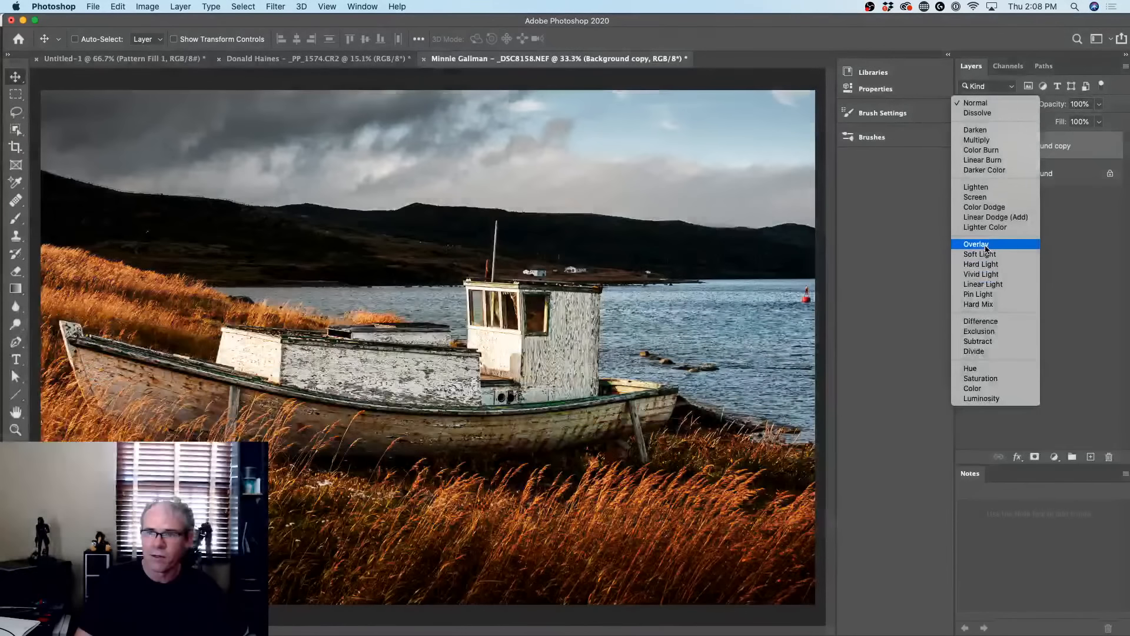
left_click(977, 244)
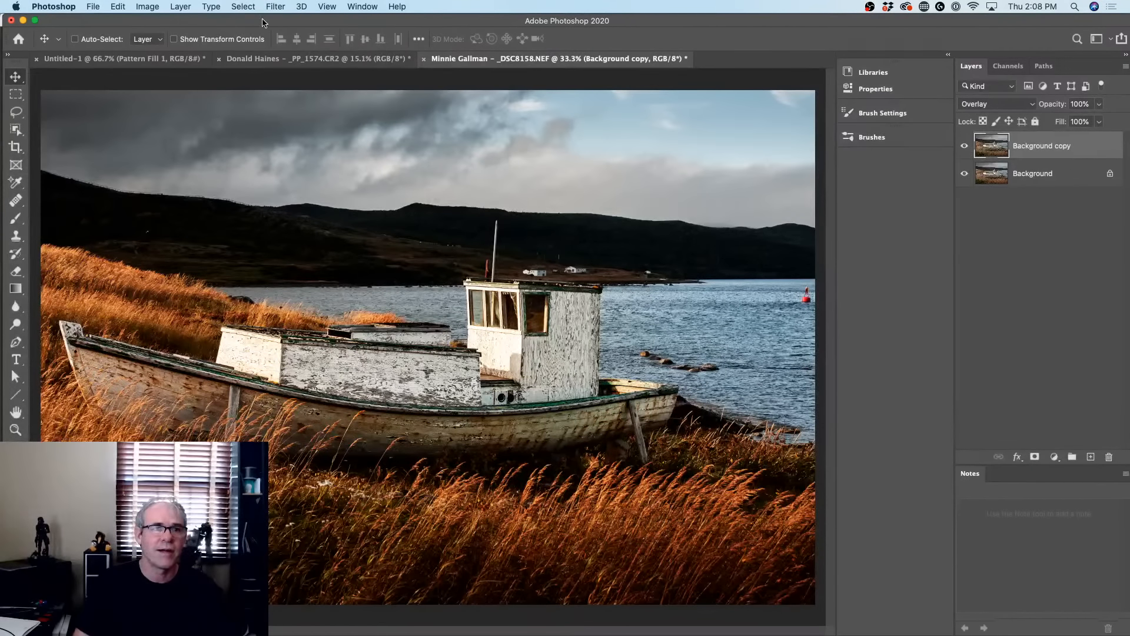
Apply a High Pass filter with a 1.2-pixel radius to the Overlay copy of the boat photo
left_click(242, 7)
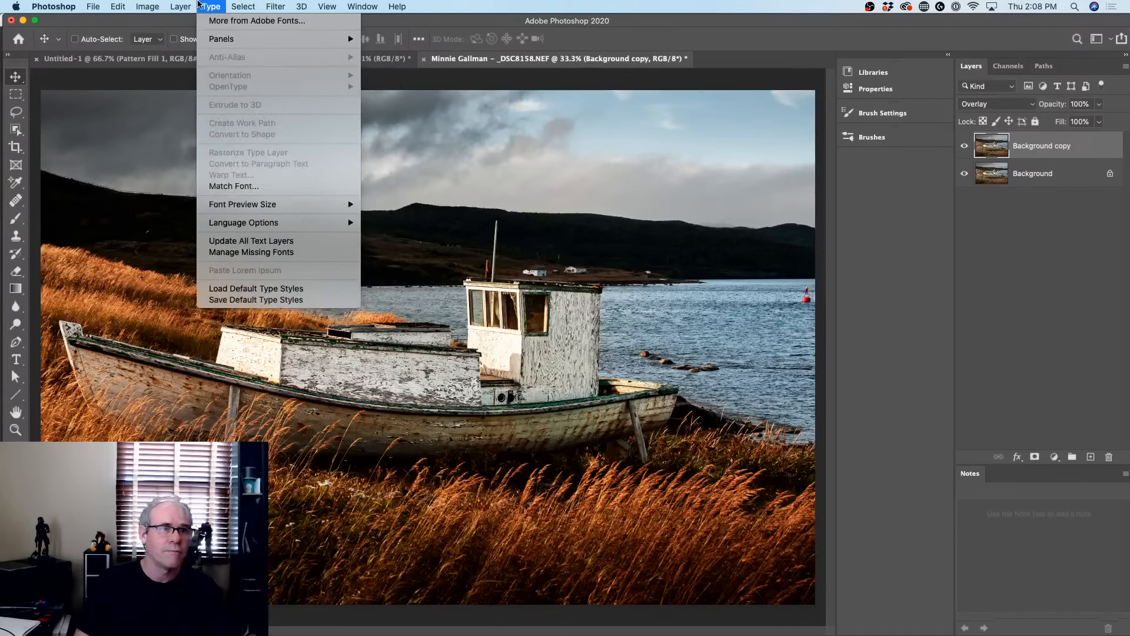
mouse_move(276, 8)
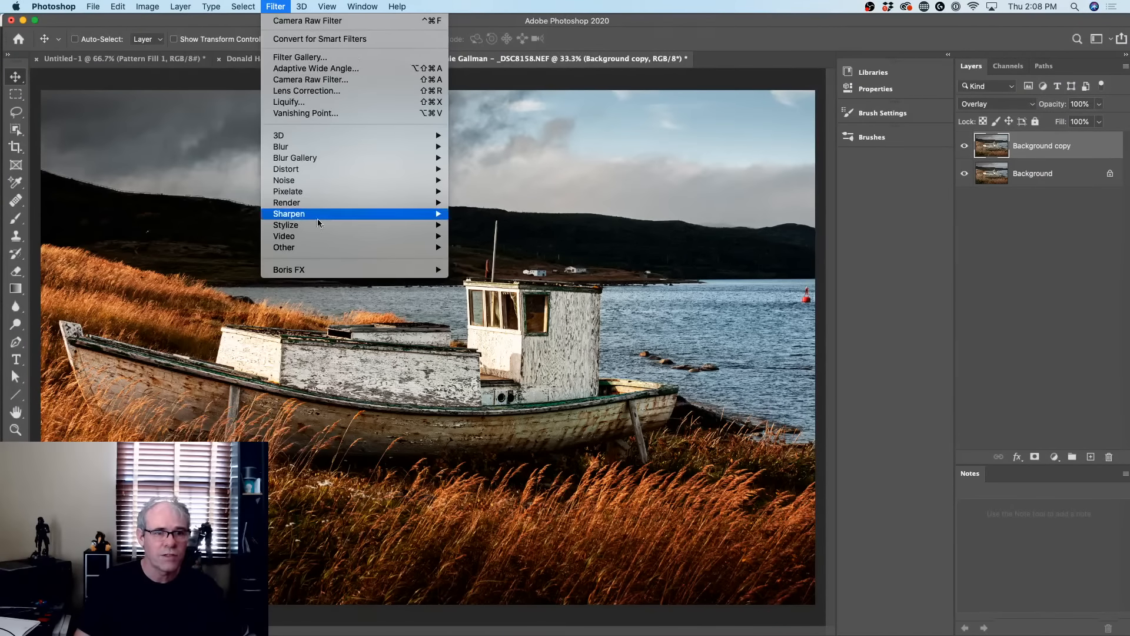
mouse_move(323, 247)
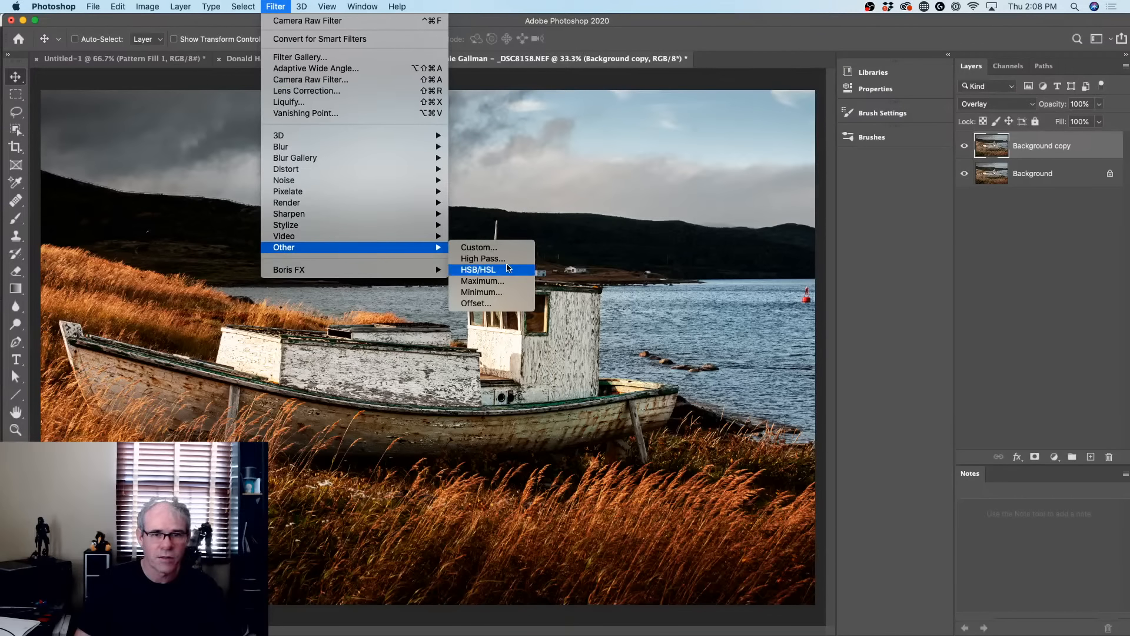
left_click(502, 259)
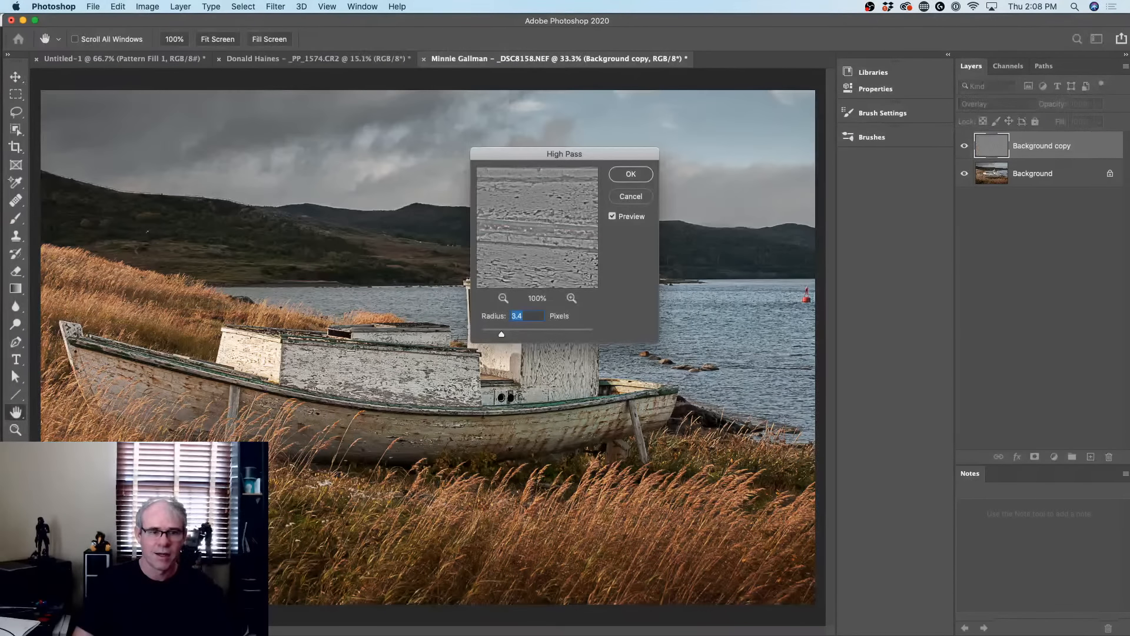
left_click_drag(514, 157, 728, 121)
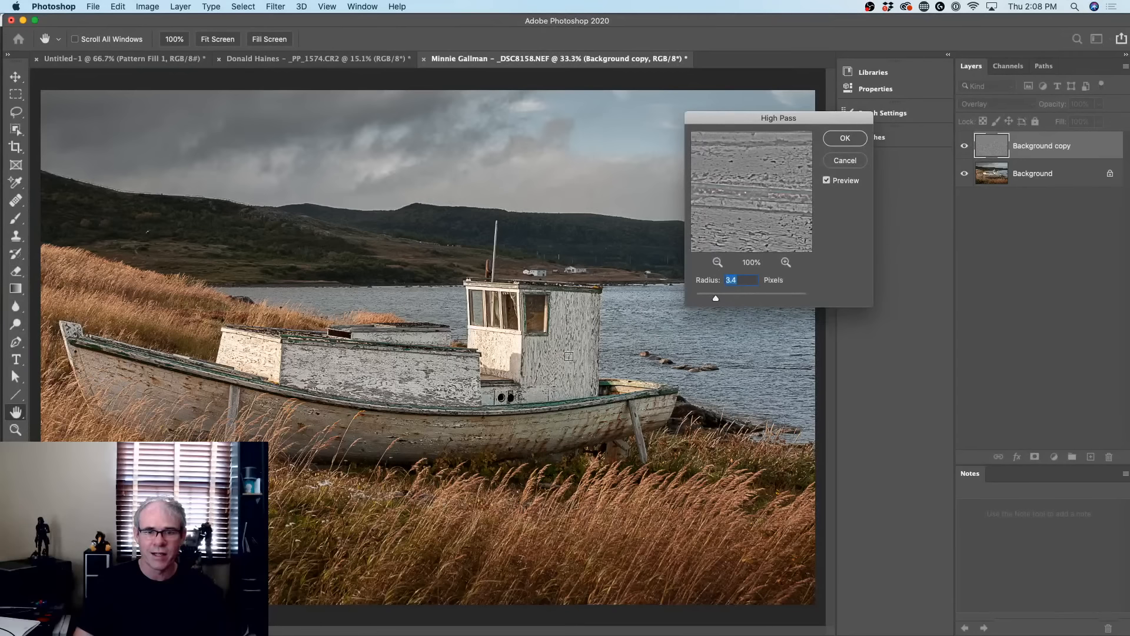
mouse_move(722, 300)
left_mouse_down()
mouse_move(696, 307)
mouse_move(709, 300)
left_mouse_up()
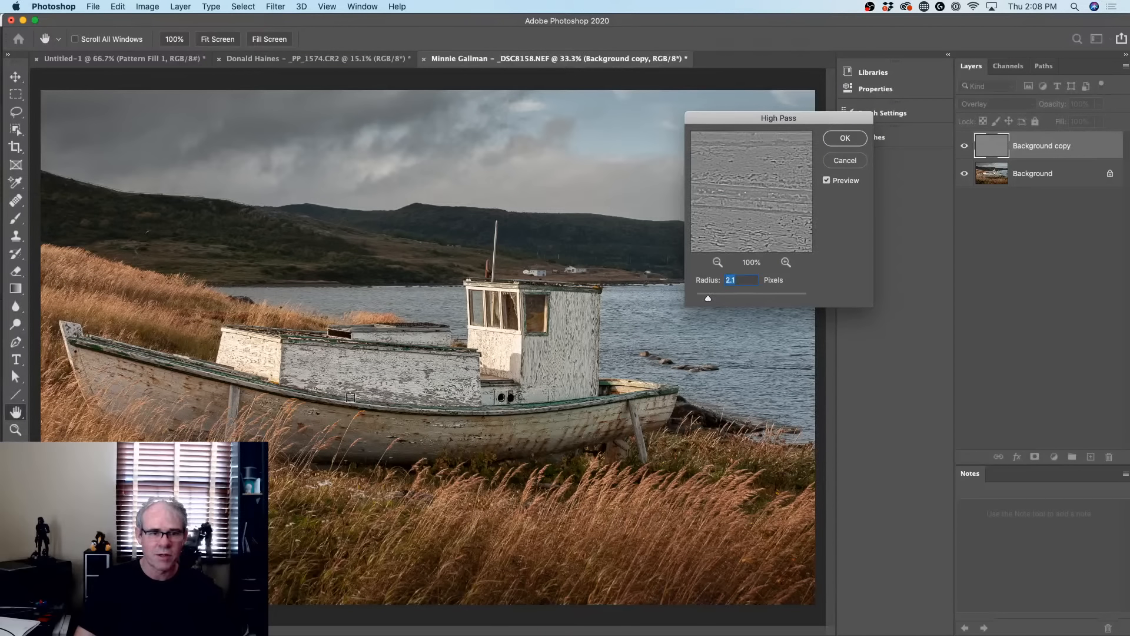
left_click_drag(706, 301, 702, 301)
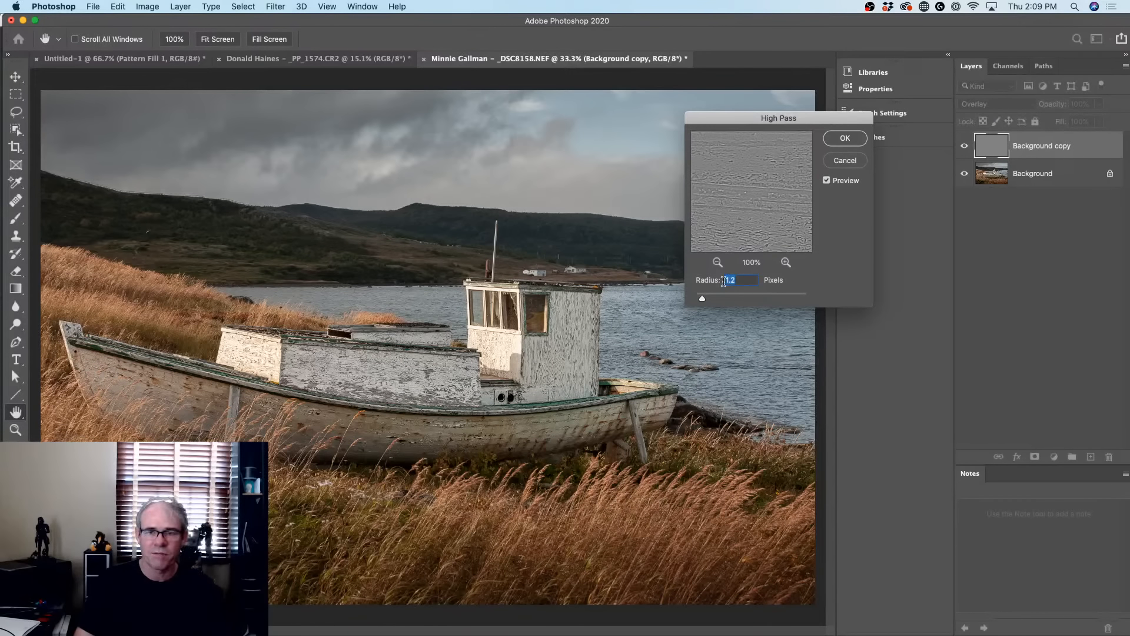
left_click(845, 139)
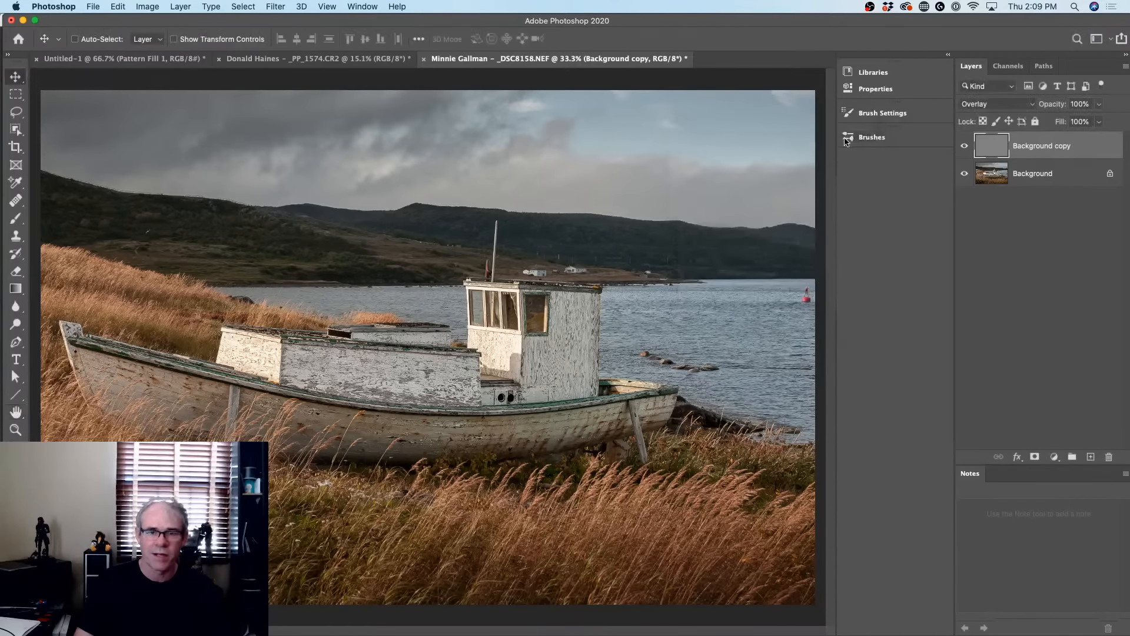
Compare the boat photo with and without the High Pass layer
left_click(965, 147)
left_click(965, 146)
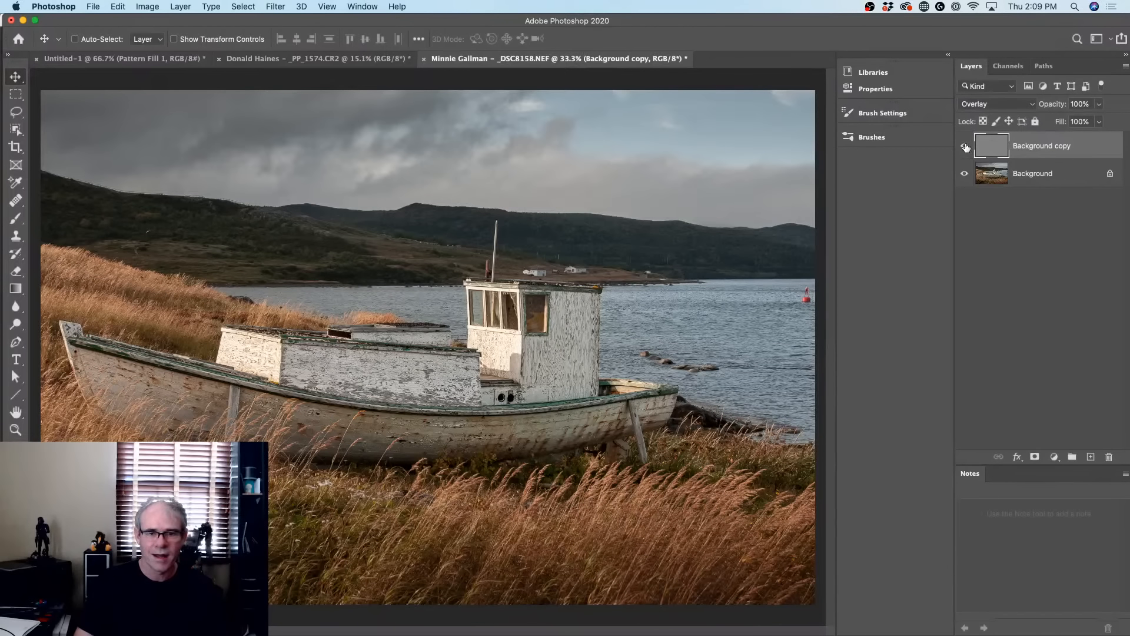
left_click(965, 147)
left_click(966, 147)
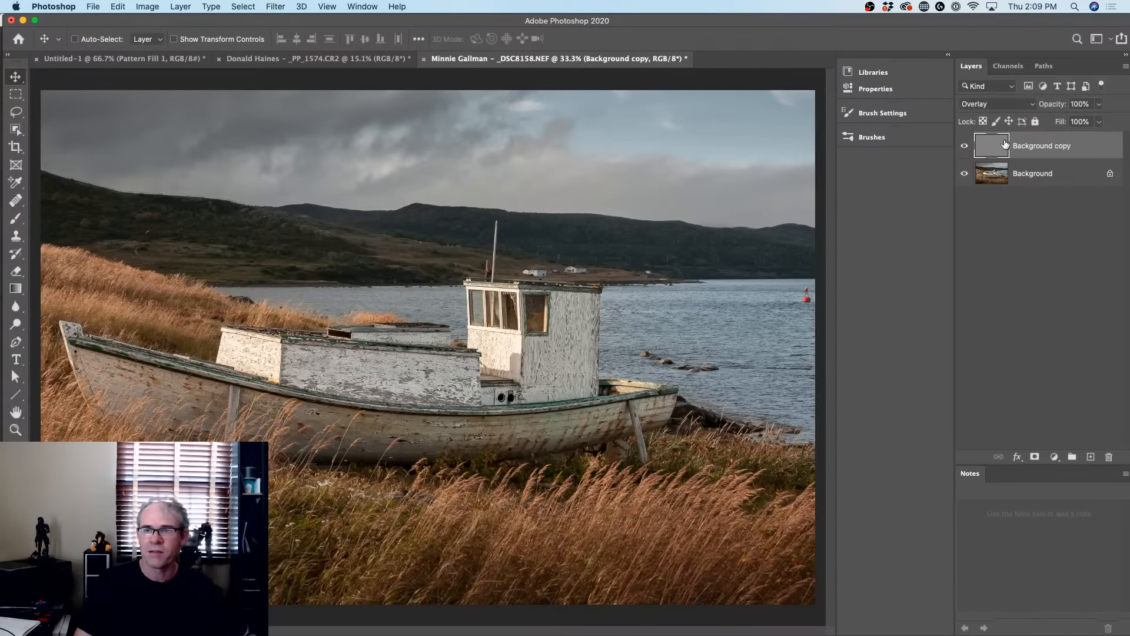
Undo the High Pass filter on the Overlay copy
key("super+z")
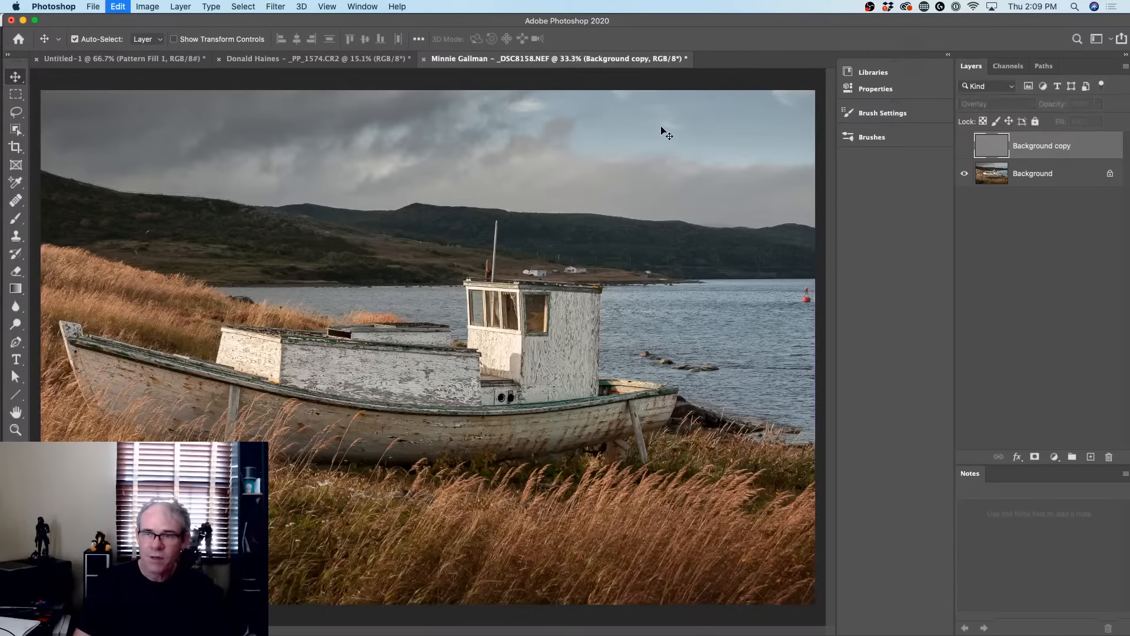
key("shift+super+z")
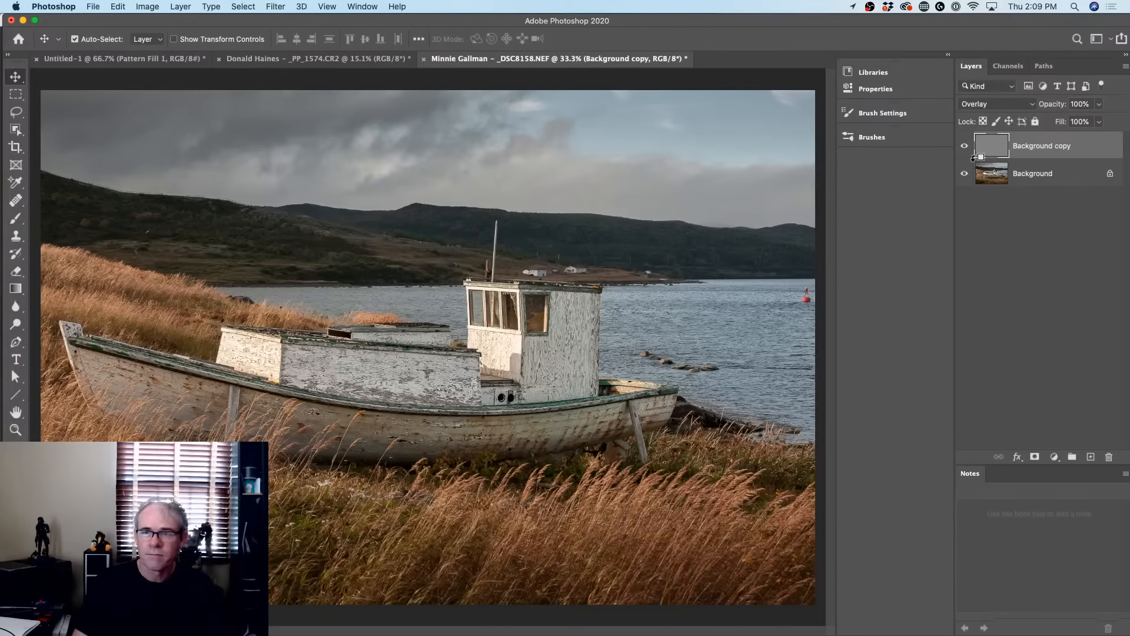
key("alt+super+z")
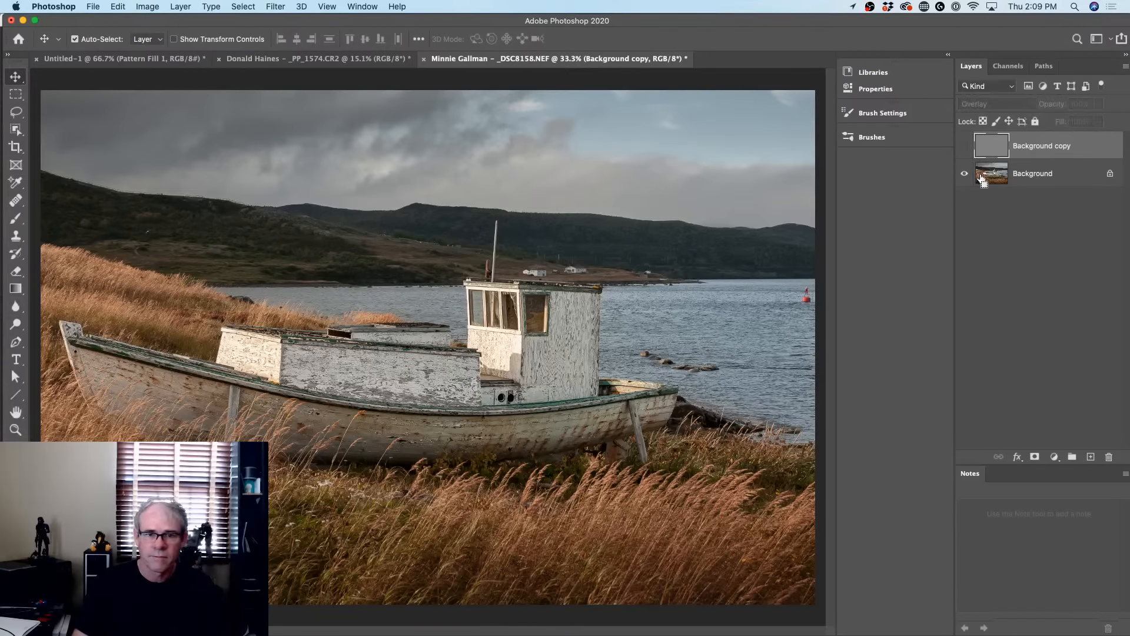
key("alt+super+z")
key("alt+super+z")
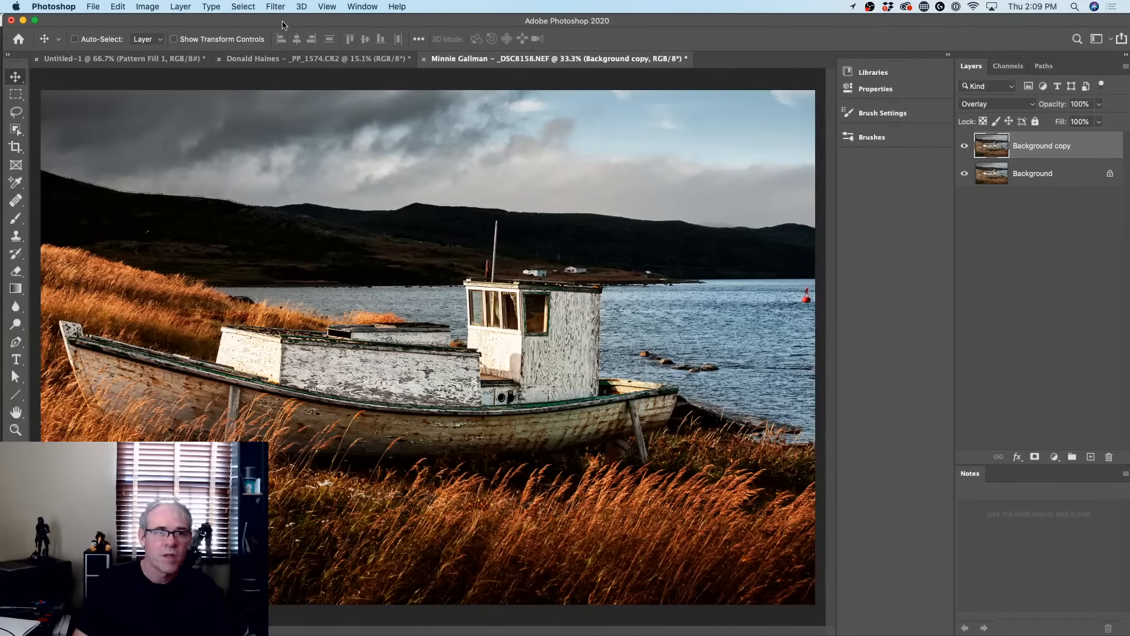
Apply a High Pass filter with a 2.6-pixel radius to the Overlay copy, and compare the photo with the layer hidden and shown
left_click(257, 5)
mouse_move(266, 5)
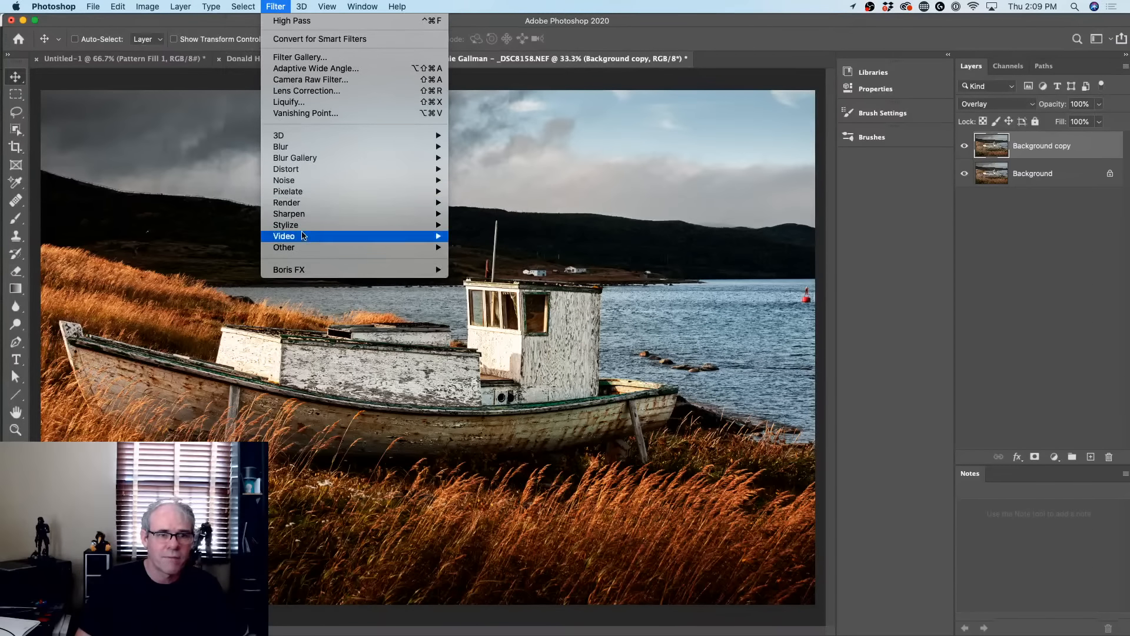
mouse_move(345, 249)
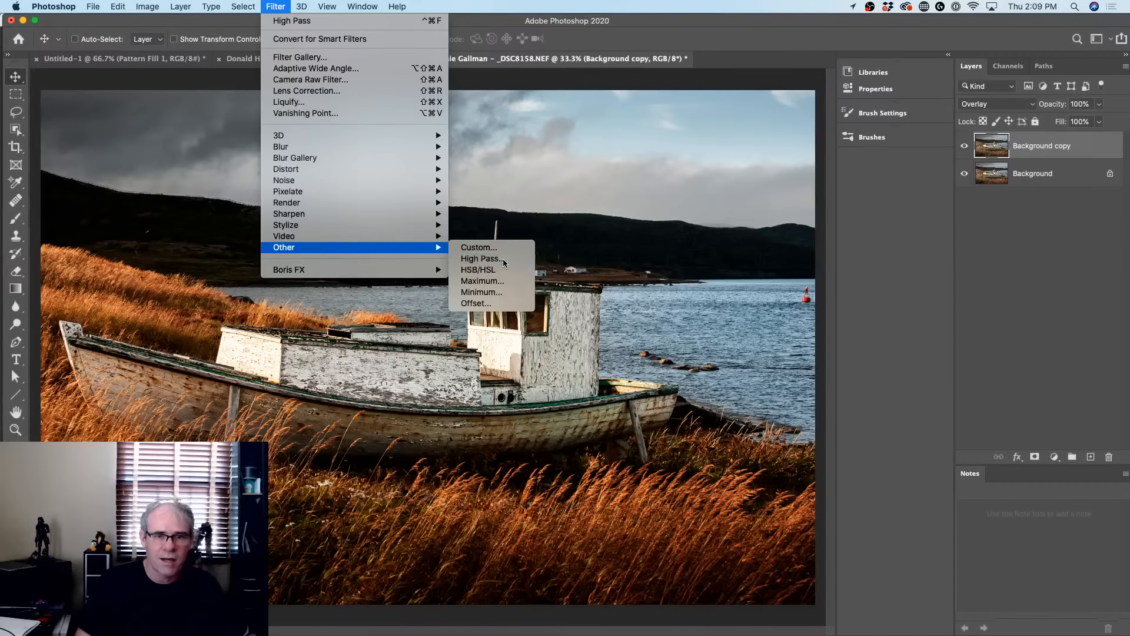
left_click(484, 258)
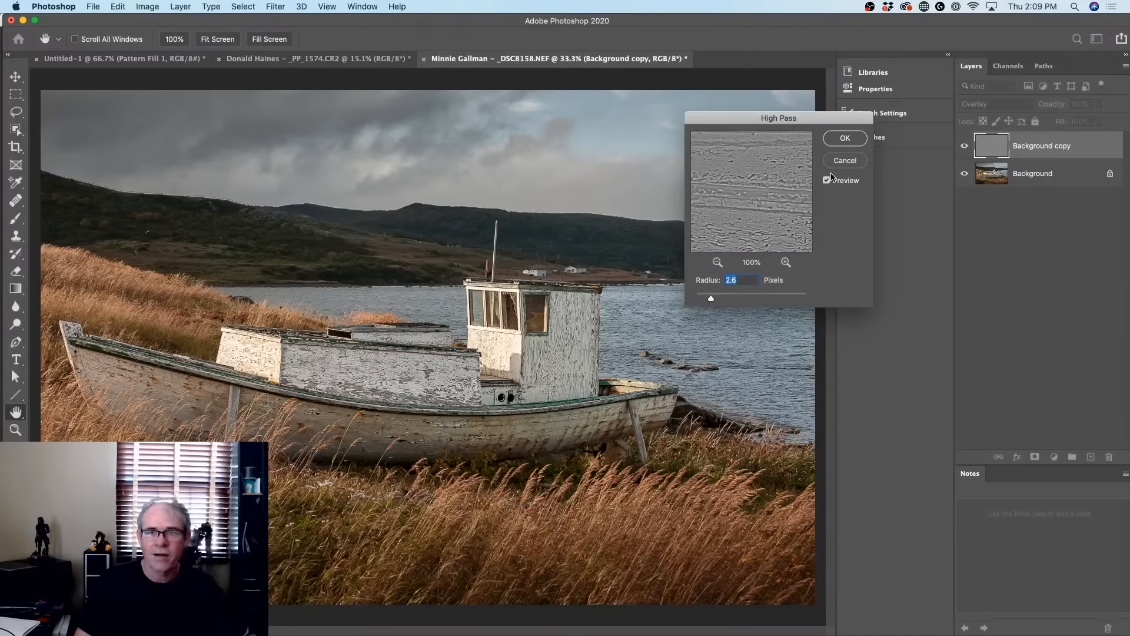
left_click(843, 139)
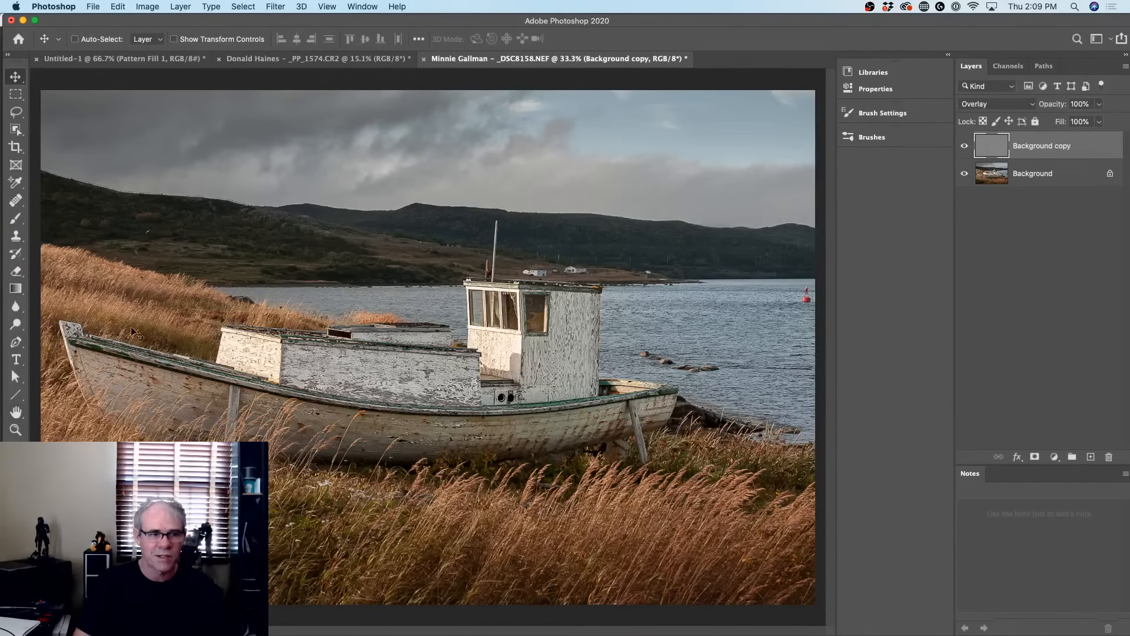
left_click(964, 146)
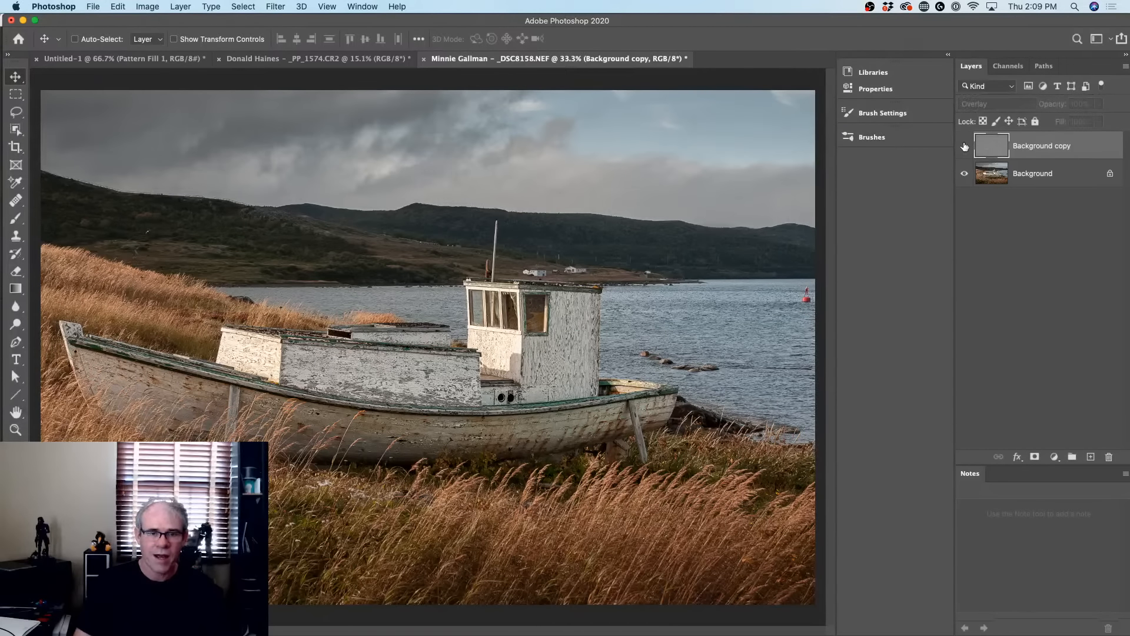
left_click(965, 146)
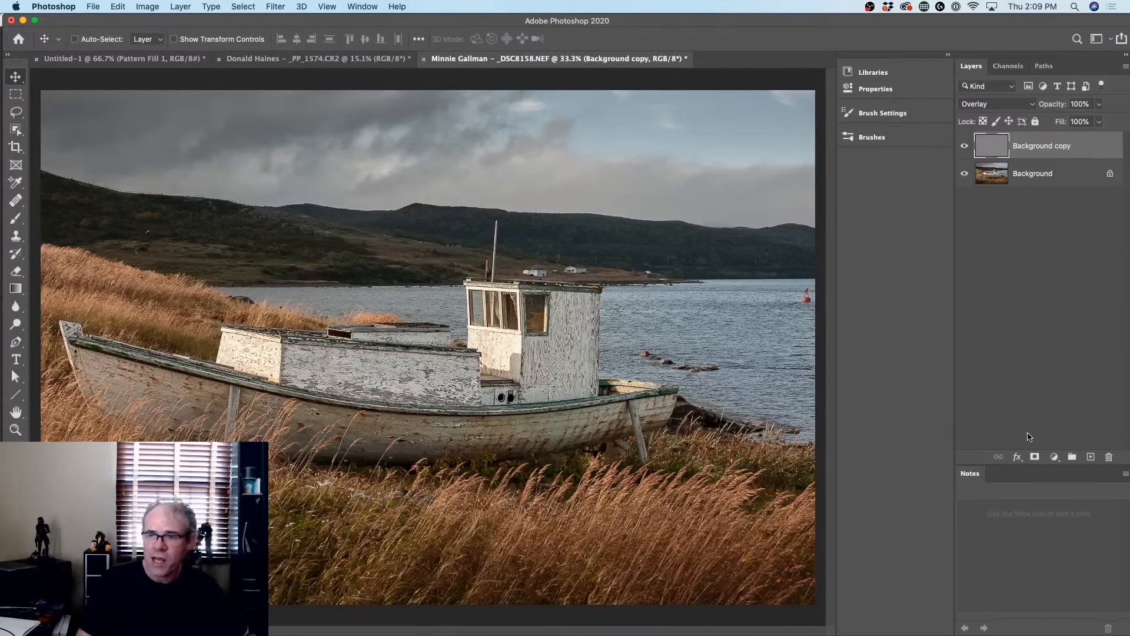
Add a black layer mask that hides the whole High Pass layer, and check it by switching the layer off and on
left_click(1034, 457, "alt")
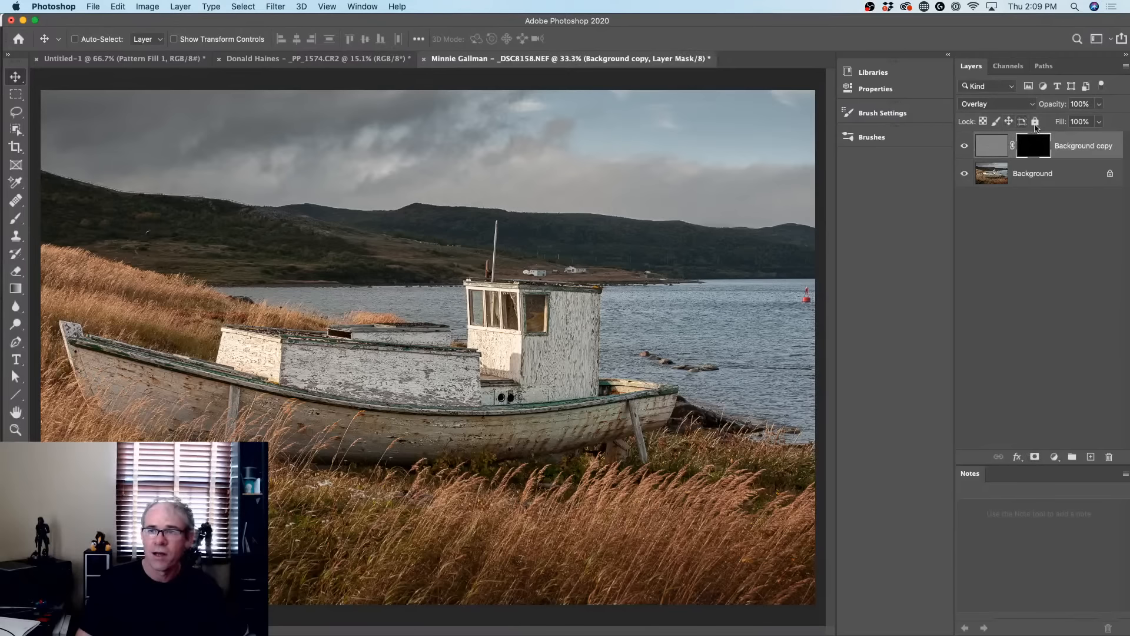
left_click(963, 146)
left_click(963, 146)
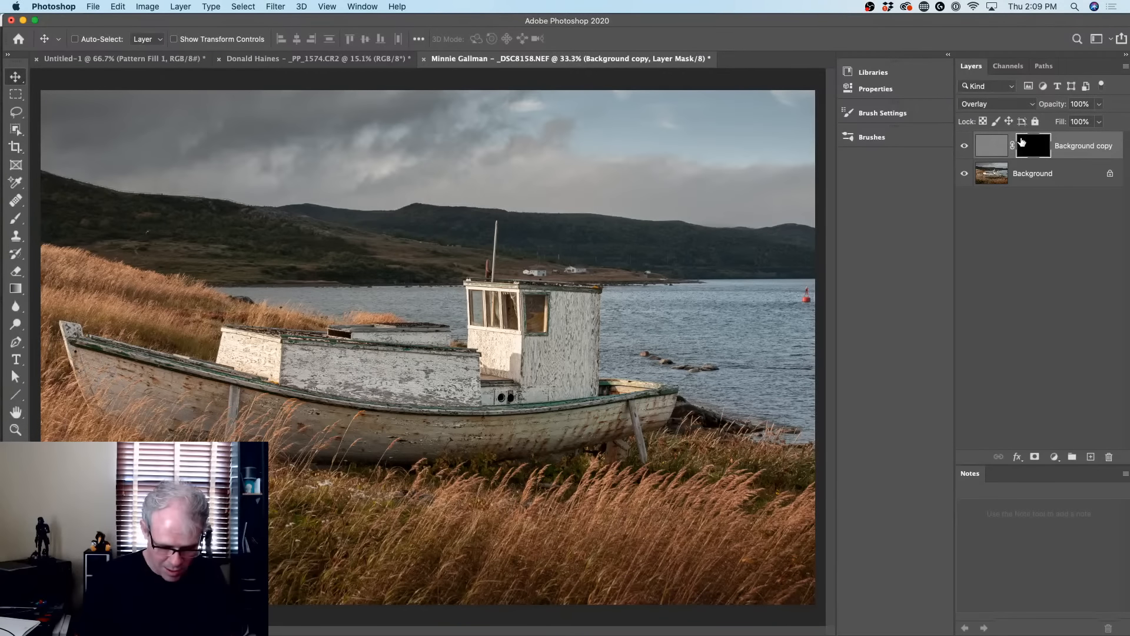
Enlarge the brush and paint white over the boat in the layer mask to reveal the sharpening there
key("b")
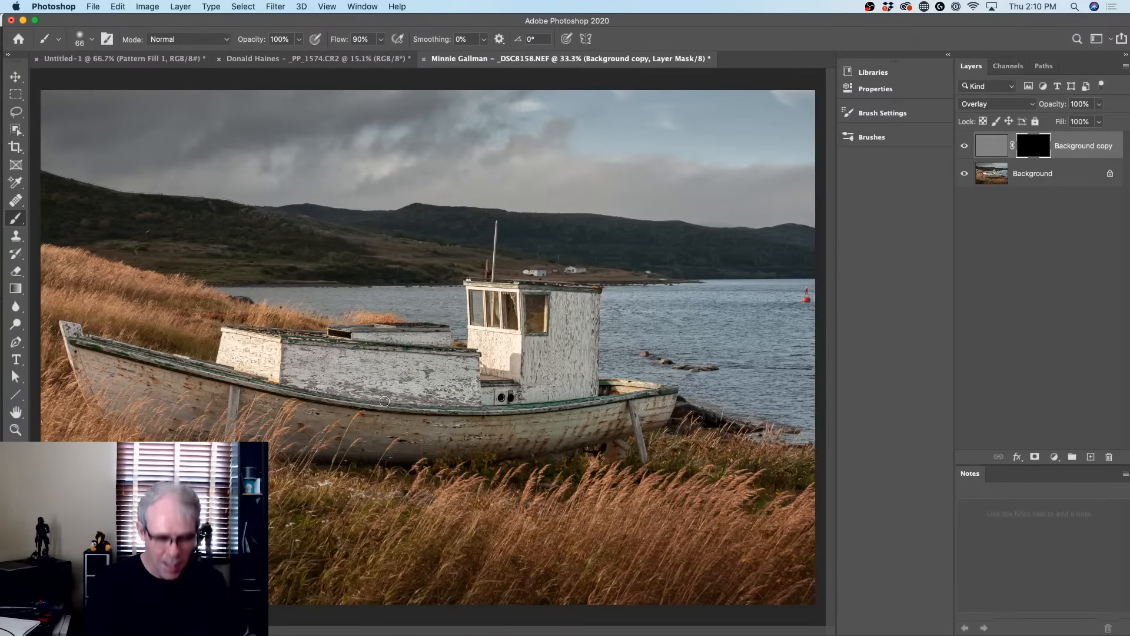
key("bracketright")
key("bracketright")
key("bracketright")
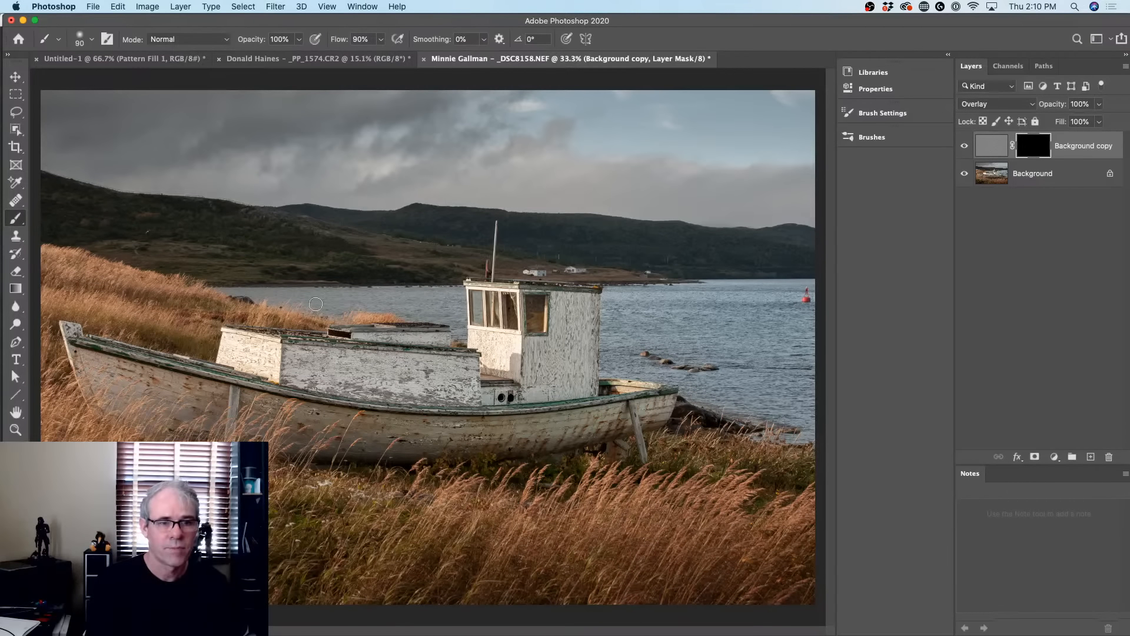
key("bracketright")
key("bracketright")
key("bracketright")
key("bracketright")
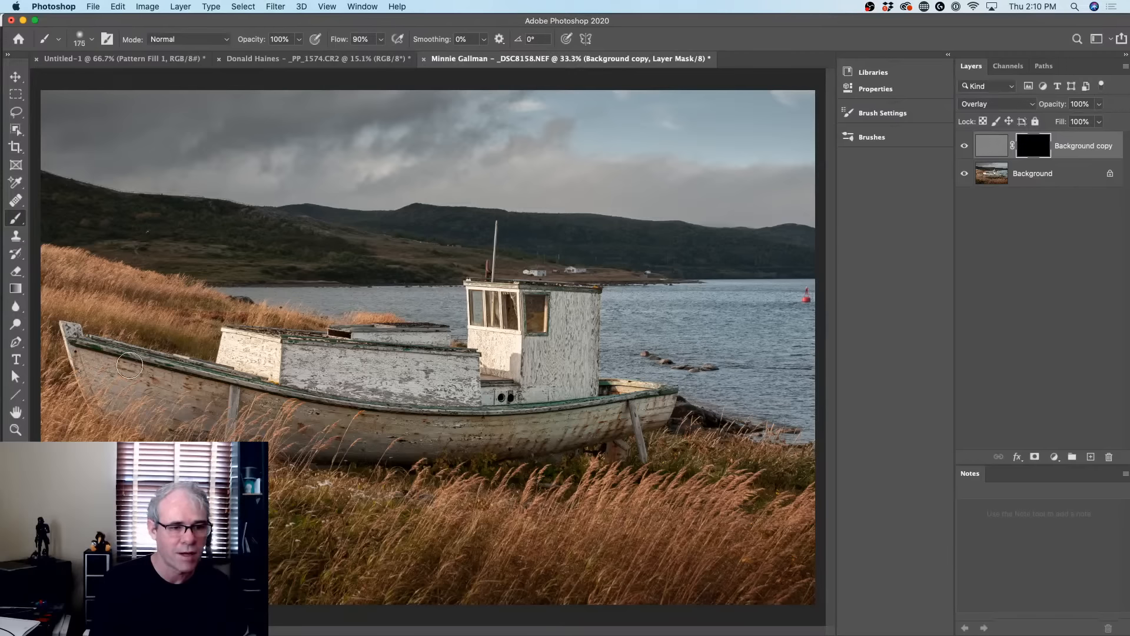
key("bracketright")
key("bracketright")
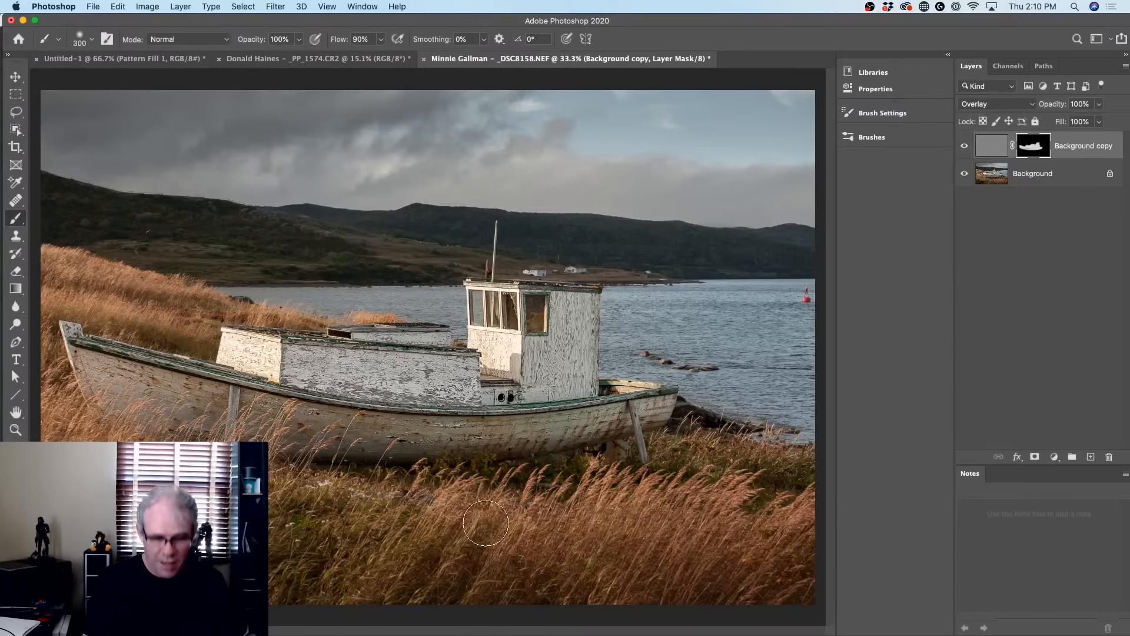
Brush lightly over the foreground grass in the mask with size 900, Opacity 19% and Flow 61% to reveal partial sharpening
key("bracketright")
key("bracketright")
key("bracketright")
key("bracketright")
key("bracketright")
key("bracketright")
key("bracketright")
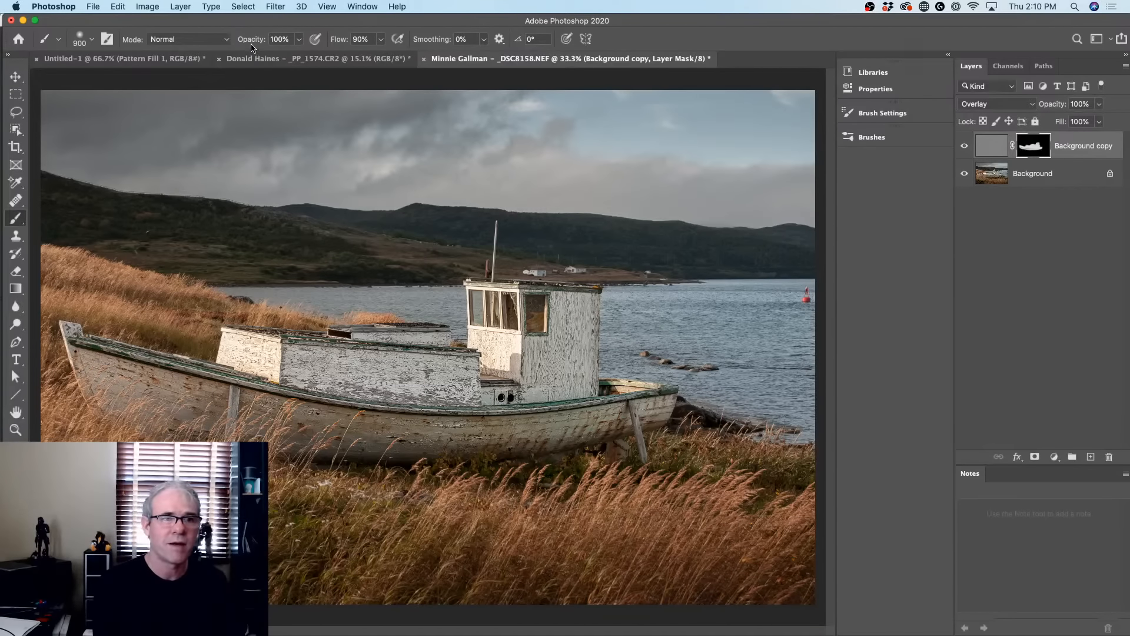
left_click_drag(254, 40, 203, 41)
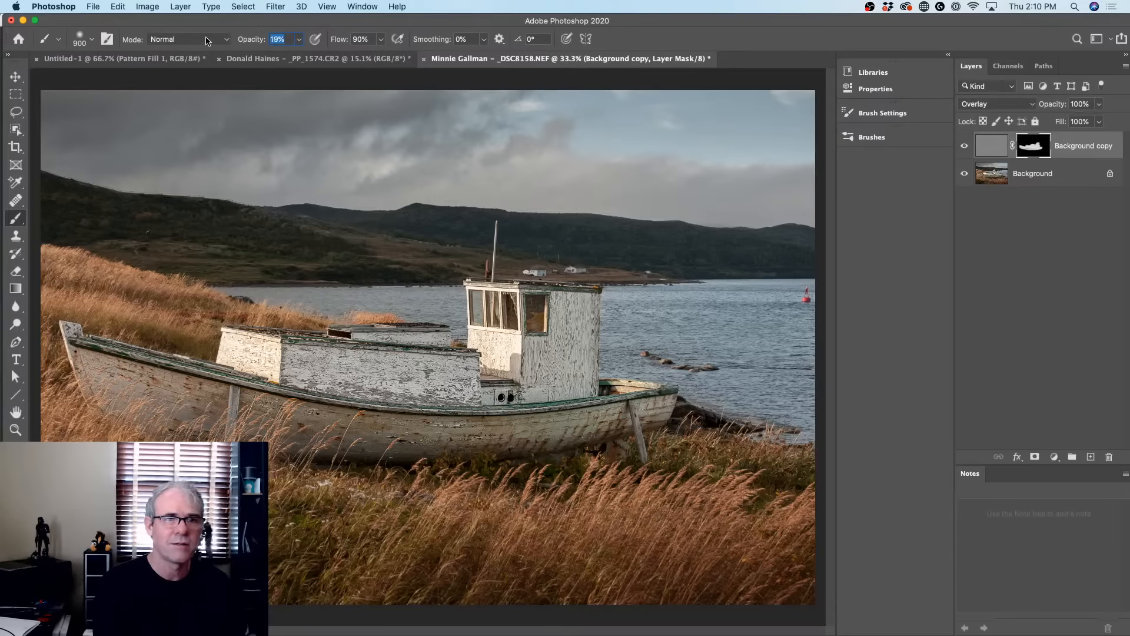
left_click_drag(336, 40, 328, 41)
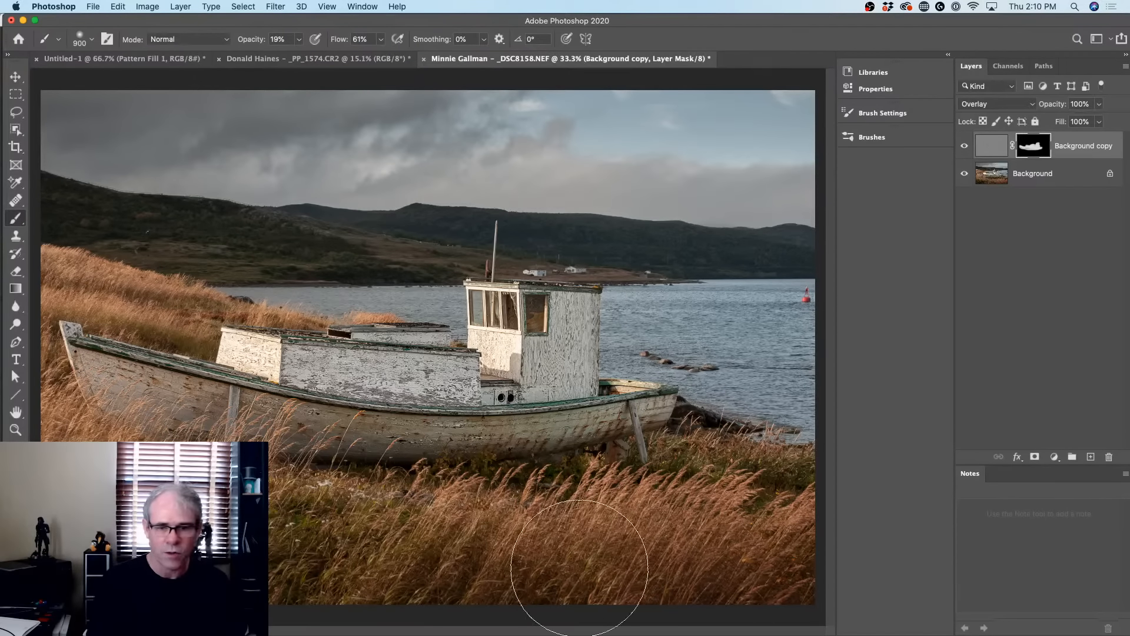
mouse_move(579, 568)
left_mouse_down()
mouse_move(733, 536)
mouse_move(602, 481)
mouse_move(290, 507)
mouse_move(339, 522)
mouse_move(704, 501)
mouse_move(772, 533)
left_mouse_up()
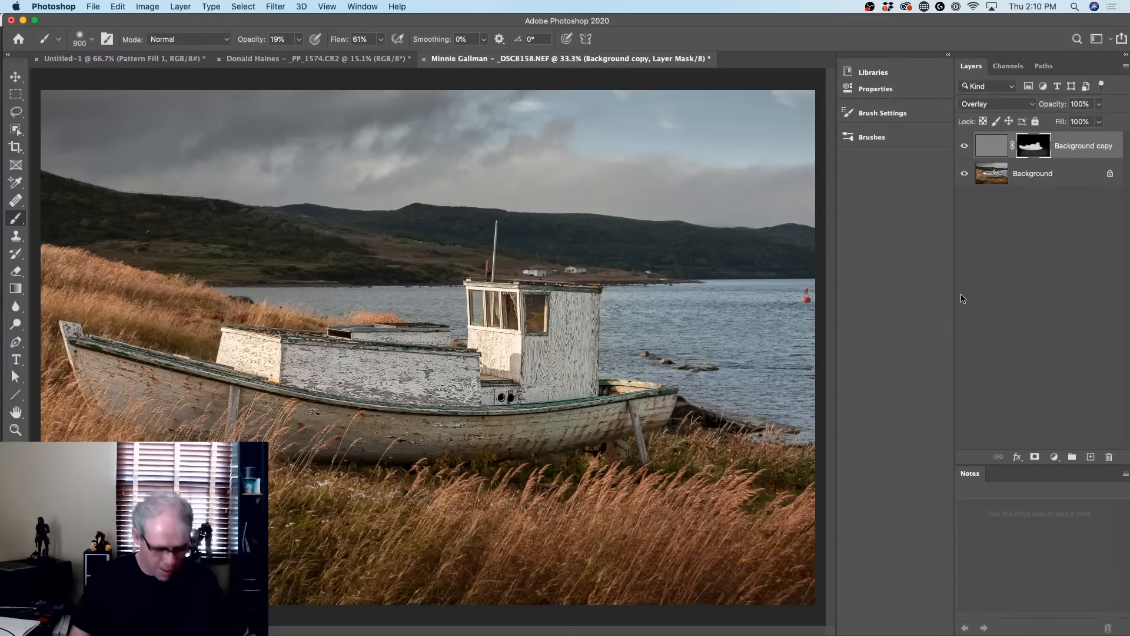
Inspect the High Pass layer's mask on its own, and compare the boat photo with the sharpening layer hidden and shown
left_click(1030, 147, "alt")
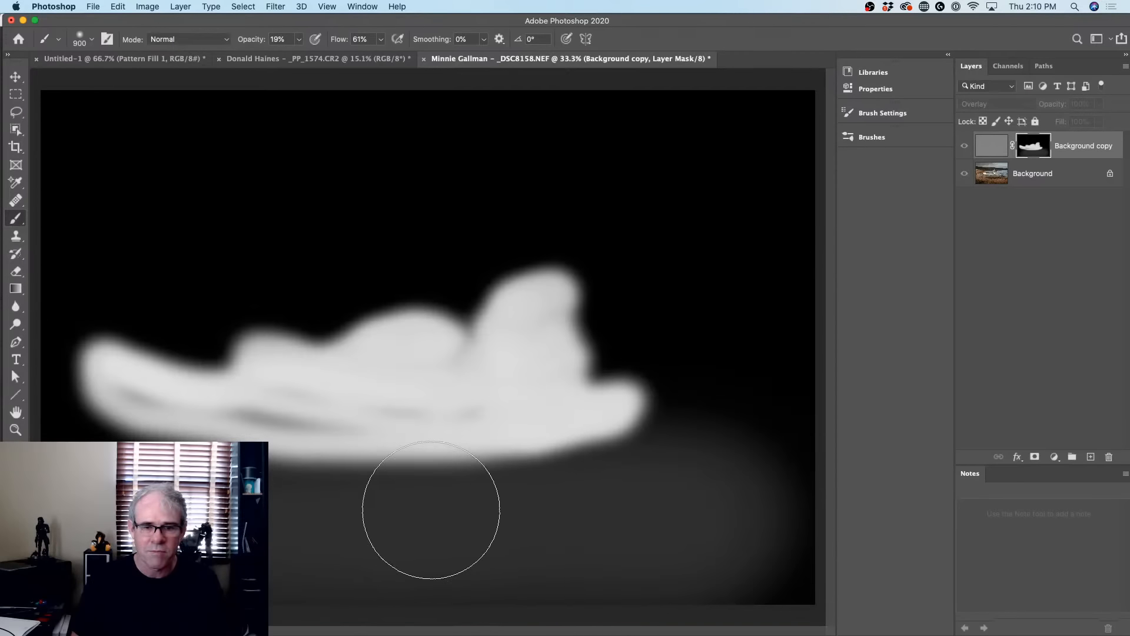
left_click(975, 146)
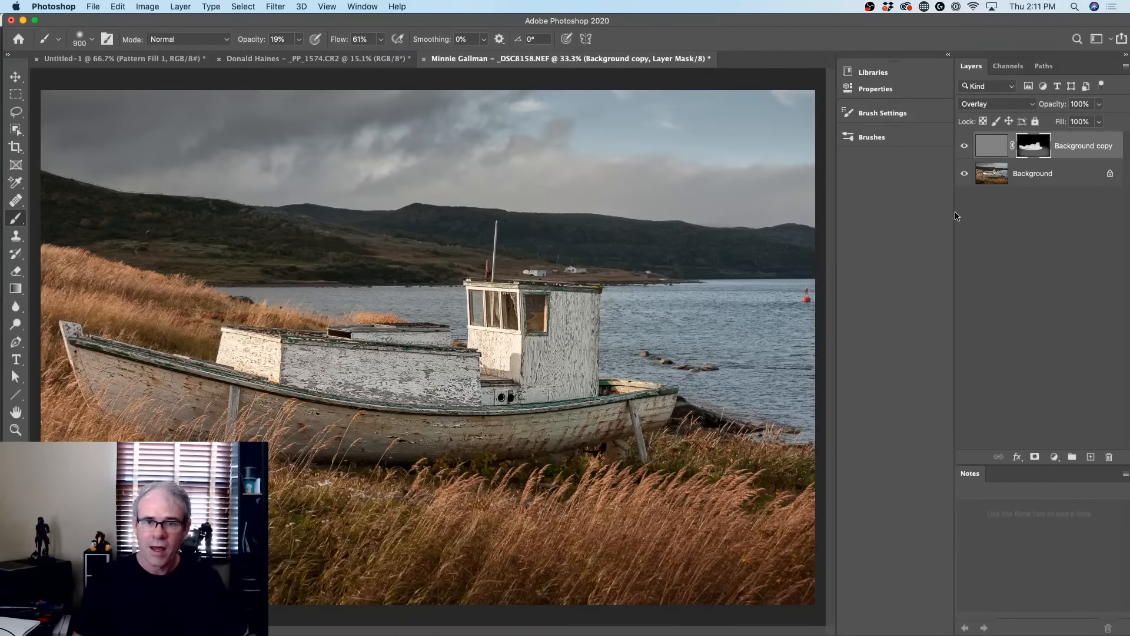
left_click(966, 147)
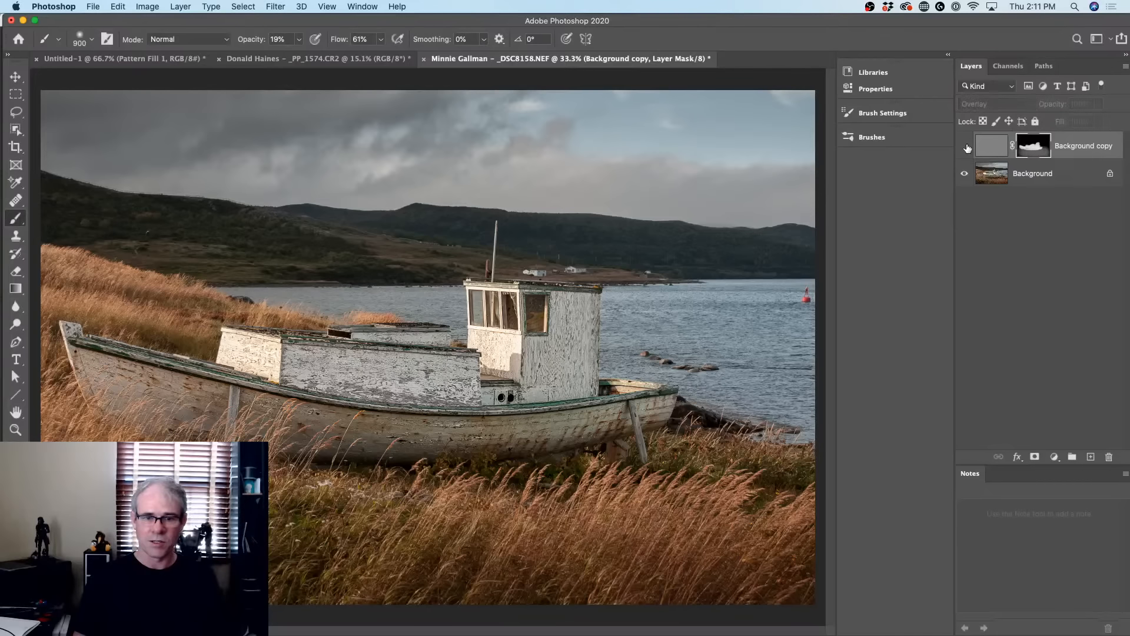
left_click(965, 147)
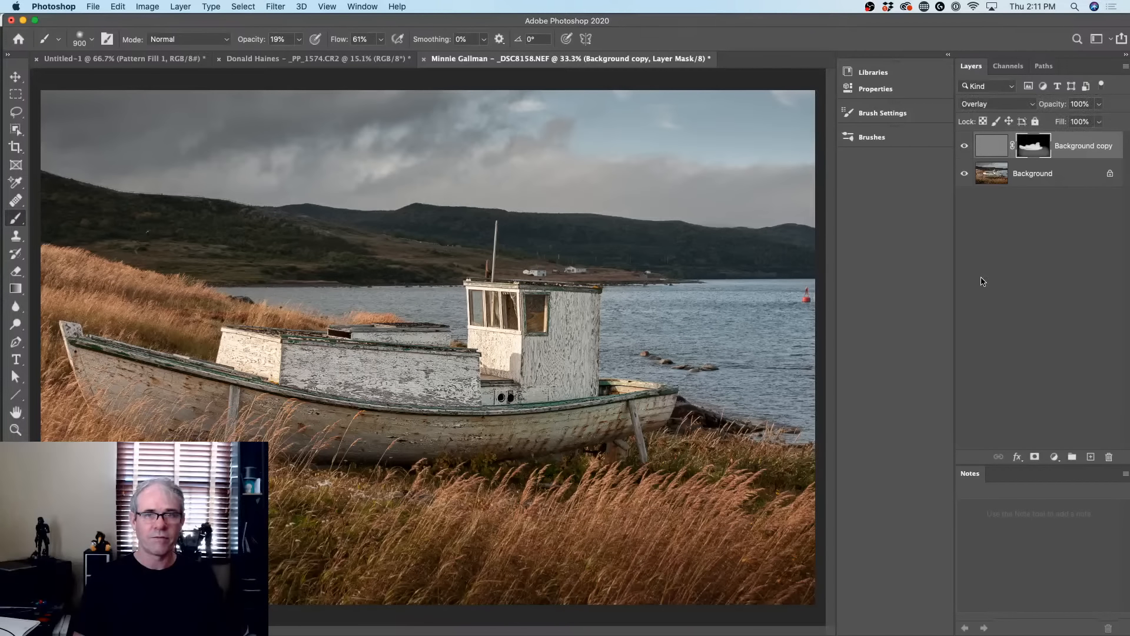
Save the boat photo as a layered Photoshop file with "after" inserted following the submitter's name in the file name, keeping Maximize Compatibility on
left_click(91, 6)
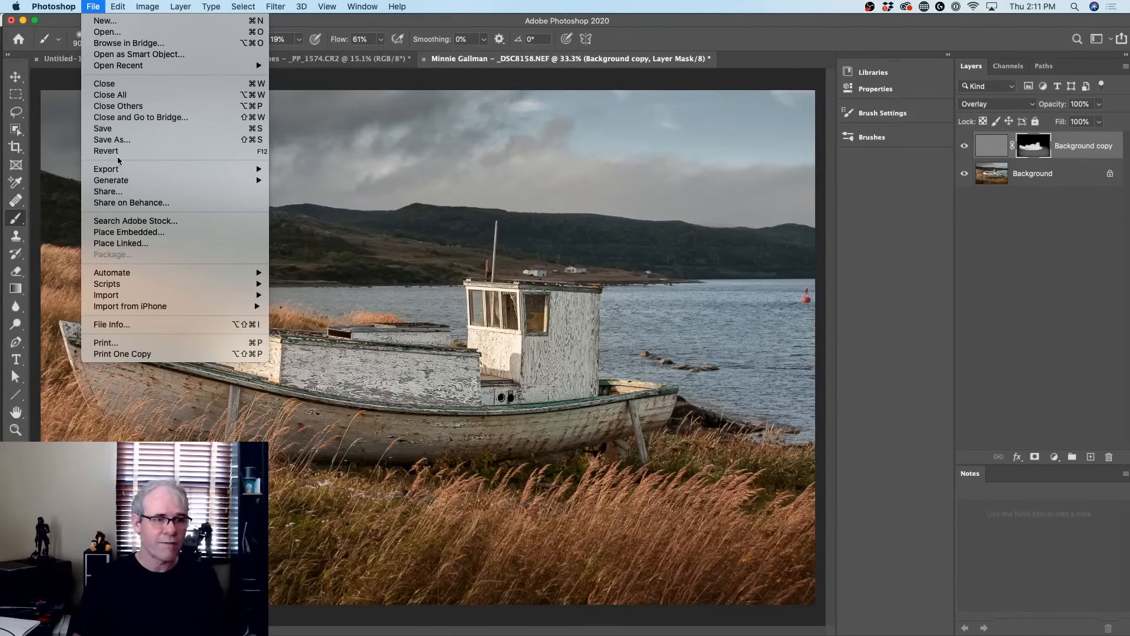
left_click(124, 140)
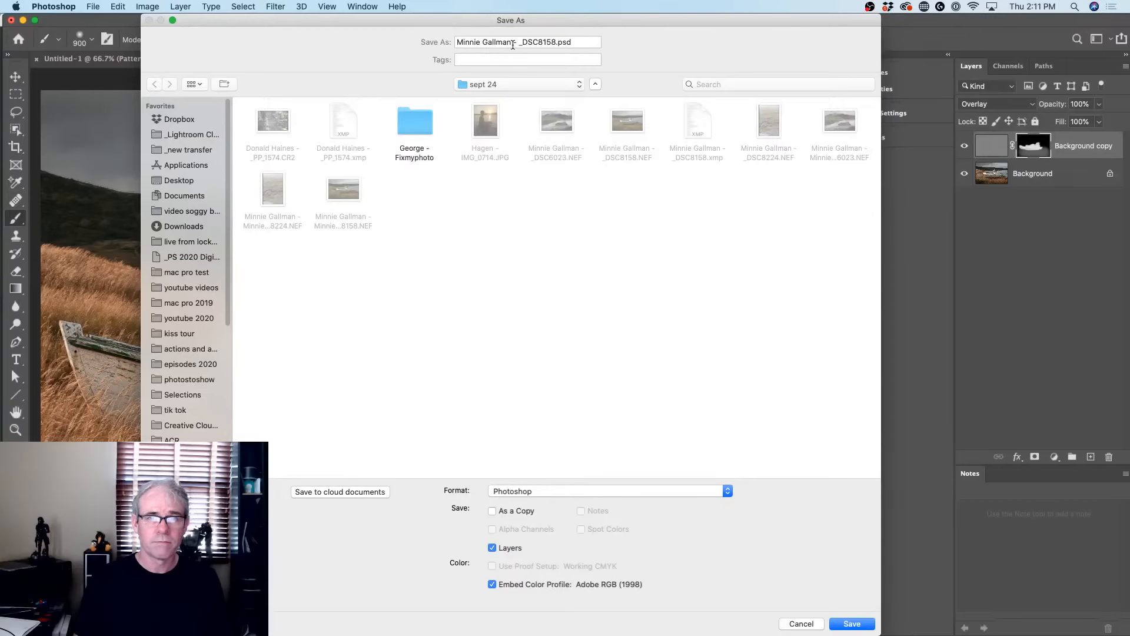
left_click(508, 43)
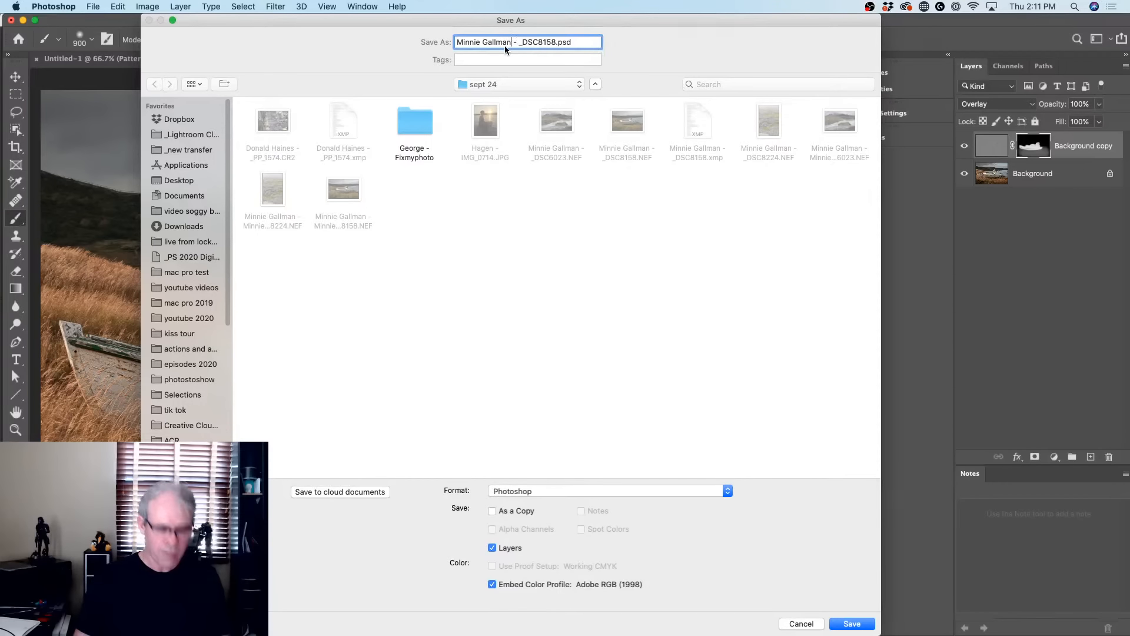
type("after")
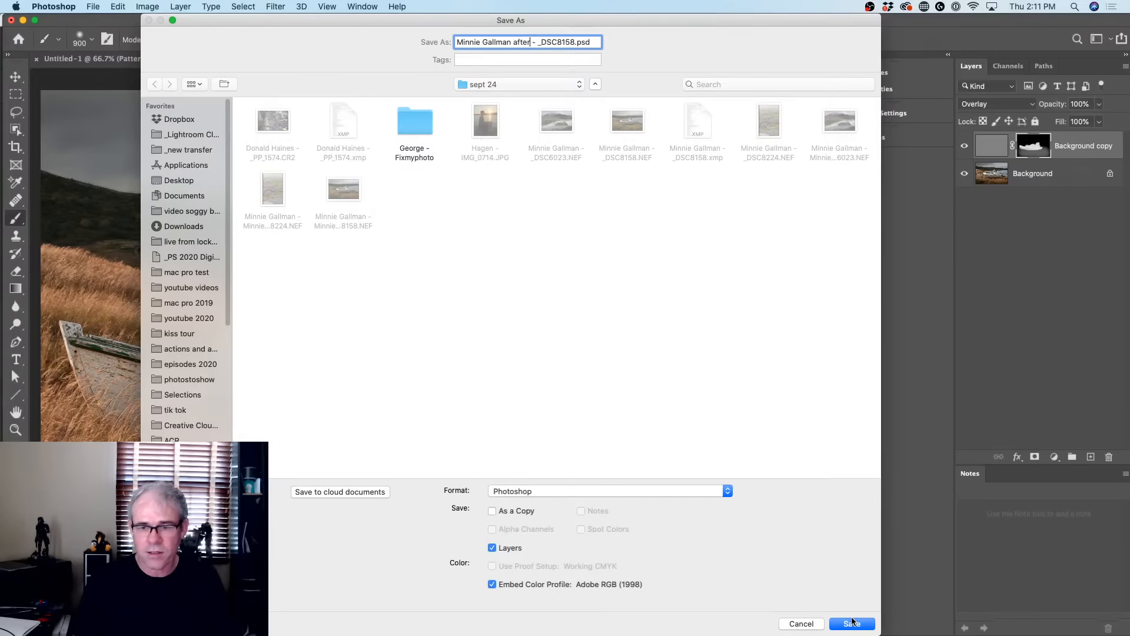
left_click(853, 623)
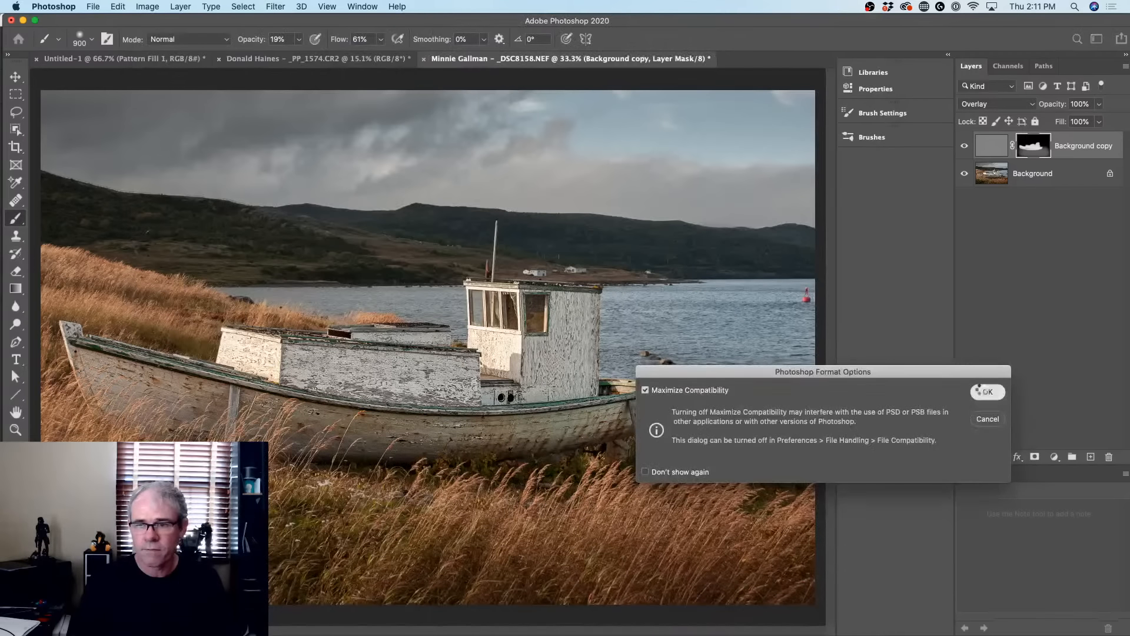
left_click(980, 391)
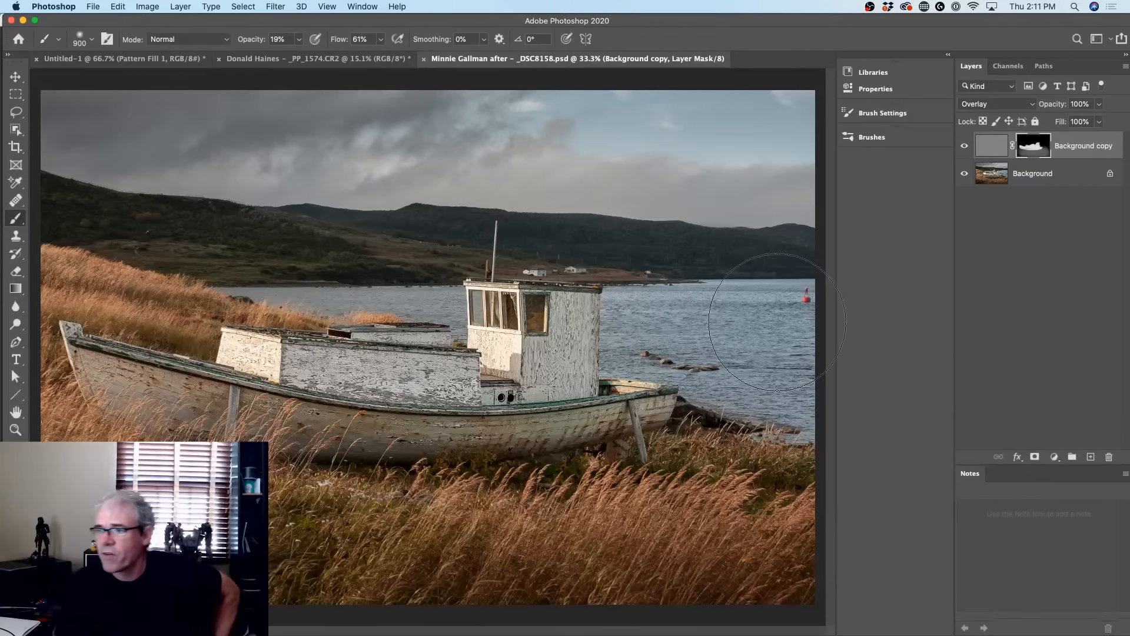